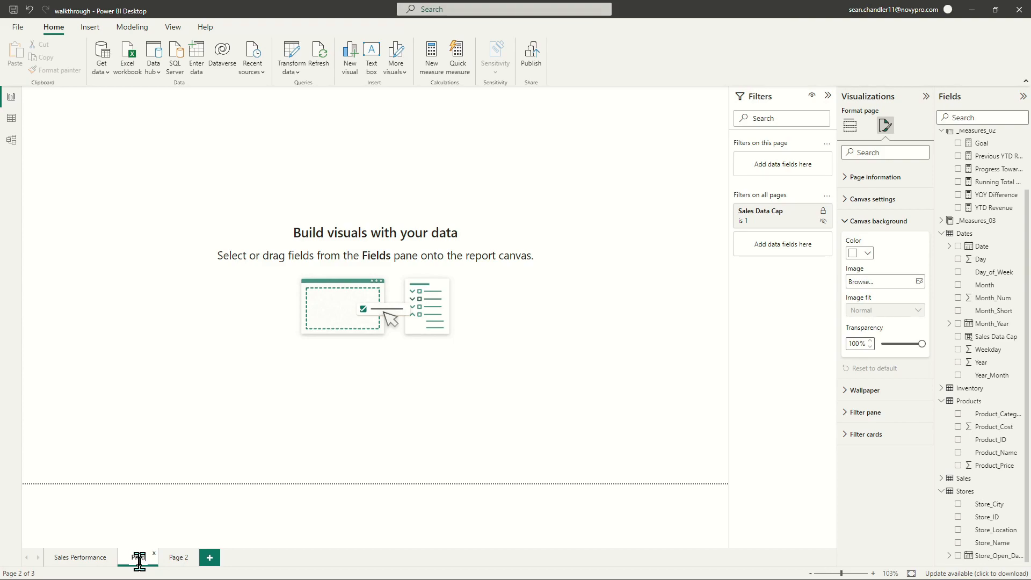
Rename the report pages Page 1 and Page 2 as Products and Stores, and return to the Products page.
{"action": "key", "text": "Return"}
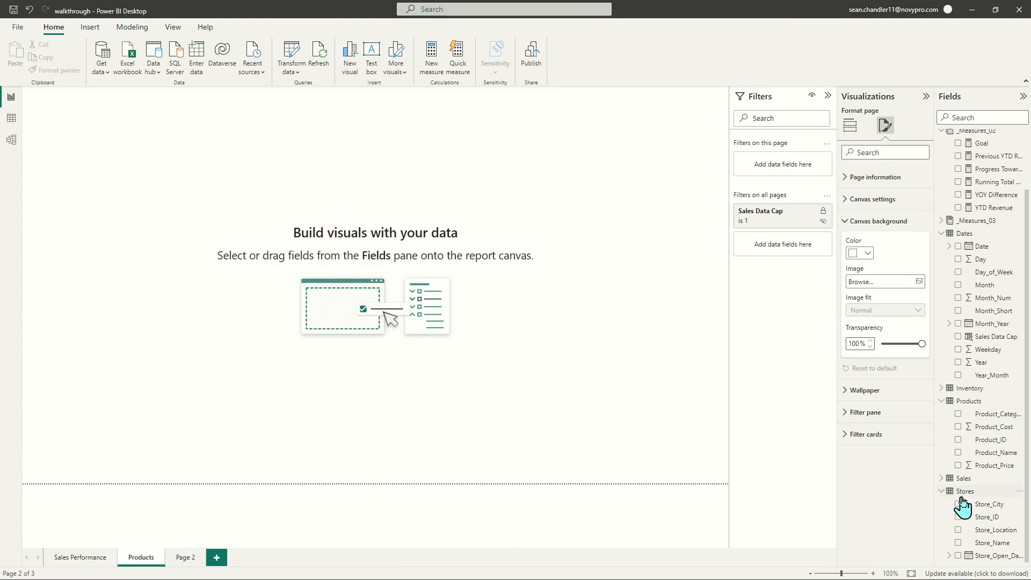
{"action": "double_click", "coordinate": [182, 558]}
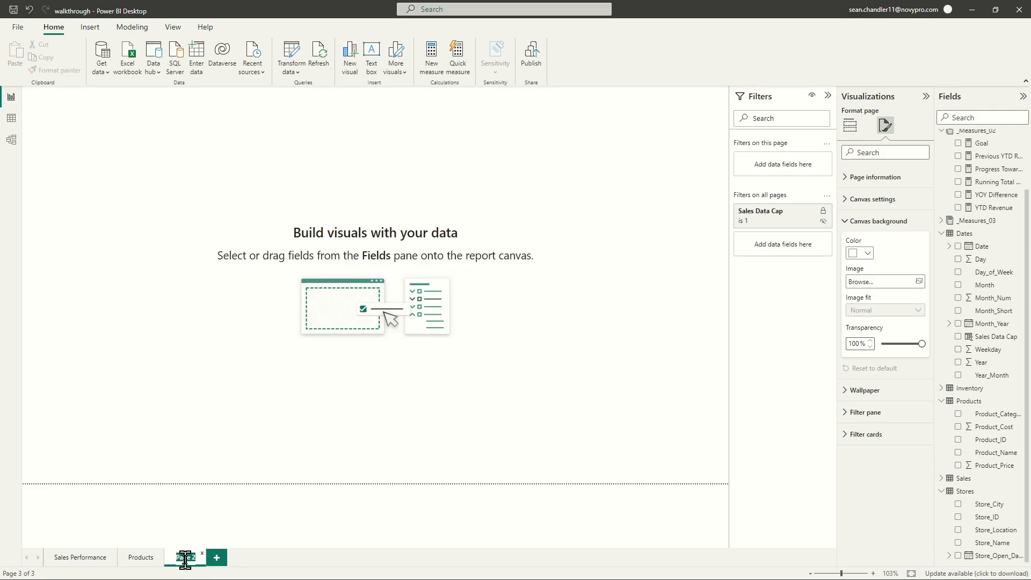
{"action": "key", "text": "Return"}
{"action": "left_click", "coordinate": [137, 558]}
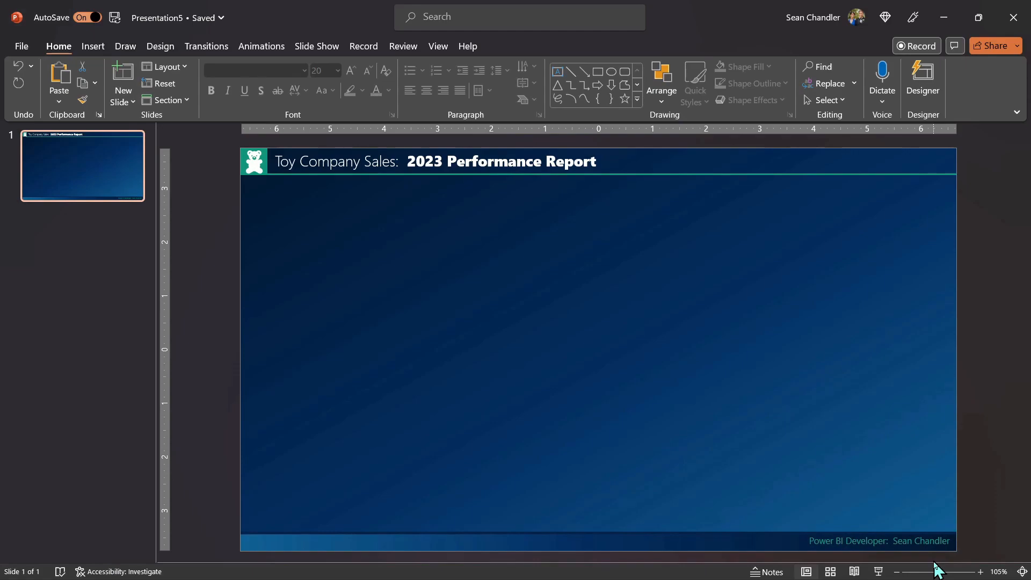
Switch to PowerPoint and paste two copies of the 2023 Performance Report slide, keeping the source formatting.
{"action": "key", "text": "ctrl+v"}
{"action": "key", "text": "ctrl+v"}
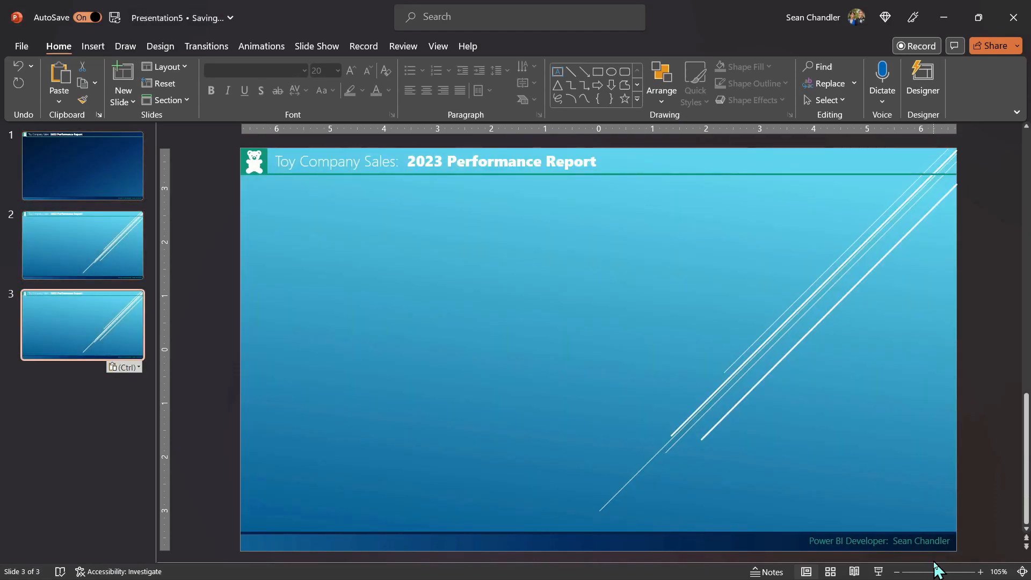
{"action": "left_click", "coordinate": [131, 369]}
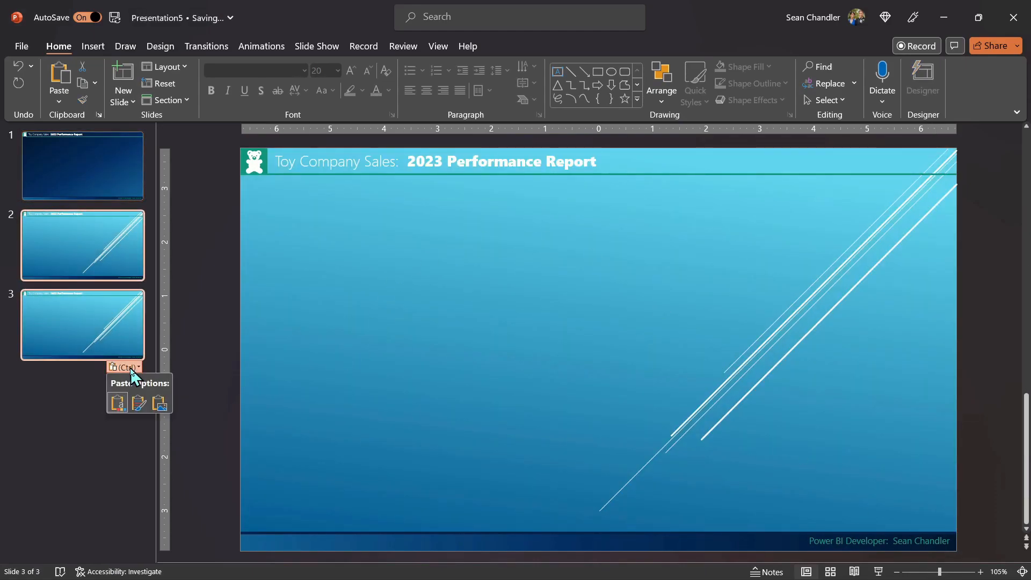
{"action": "left_click", "coordinate": [141, 404]}
{"action": "left_click", "coordinate": [119, 230]}
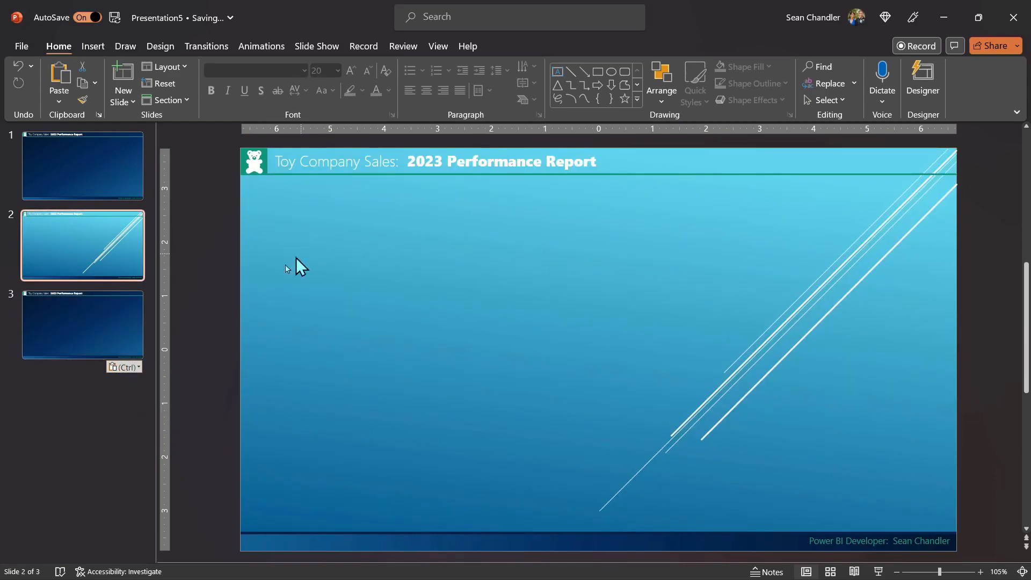
{"action": "left_click", "coordinate": [107, 355]}
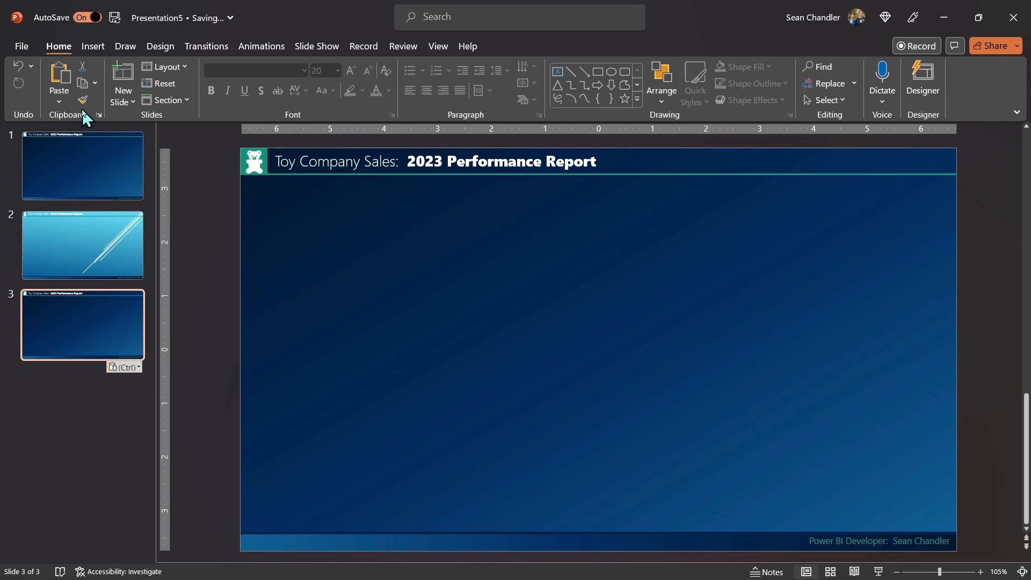
{"action": "left_click", "coordinate": [106, 232]}
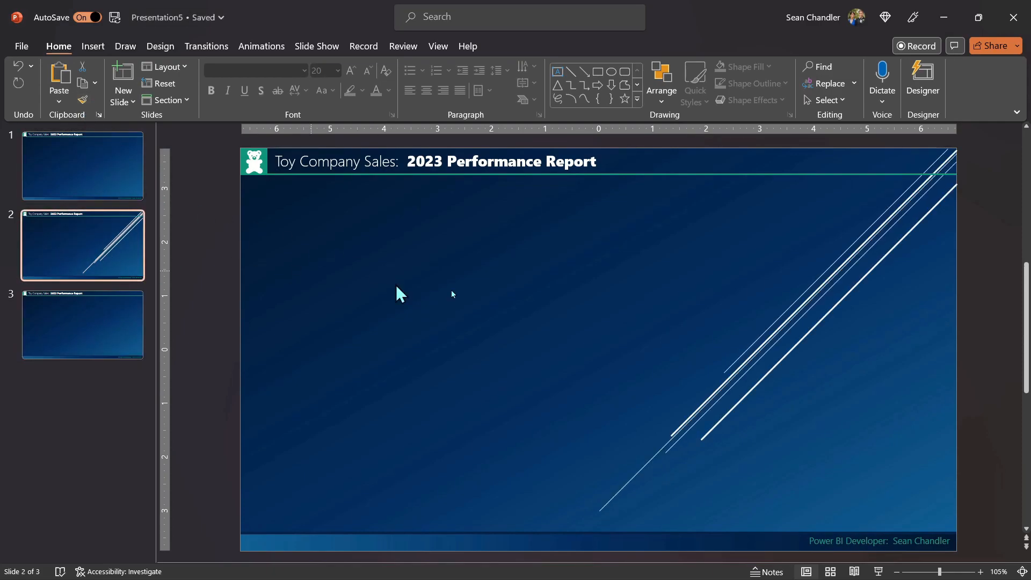
Hide the background graphics on slide 2 through its background formatting.
{"action": "right_click", "coordinate": [92, 242]}
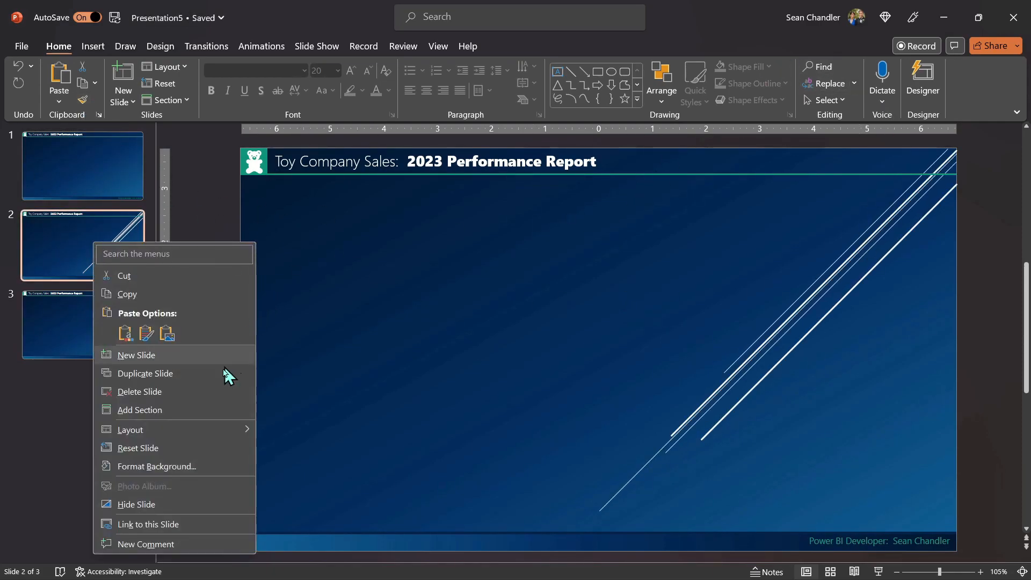
{"action": "left_click", "coordinate": [81, 247]}
{"action": "left_click", "coordinate": [171, 53]}
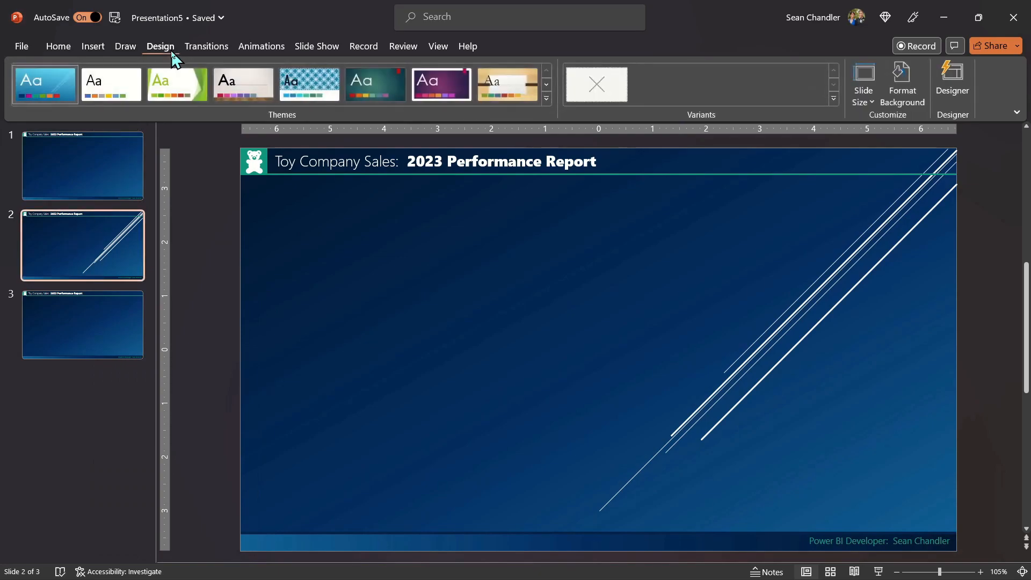
{"action": "left_click", "coordinate": [903, 86]}
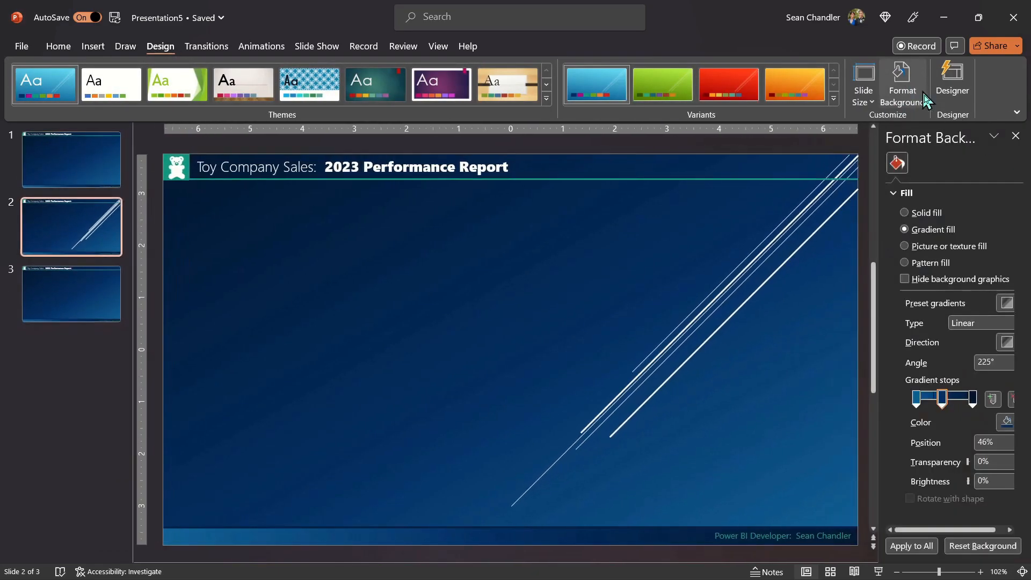
{"action": "left_click", "coordinate": [905, 280]}
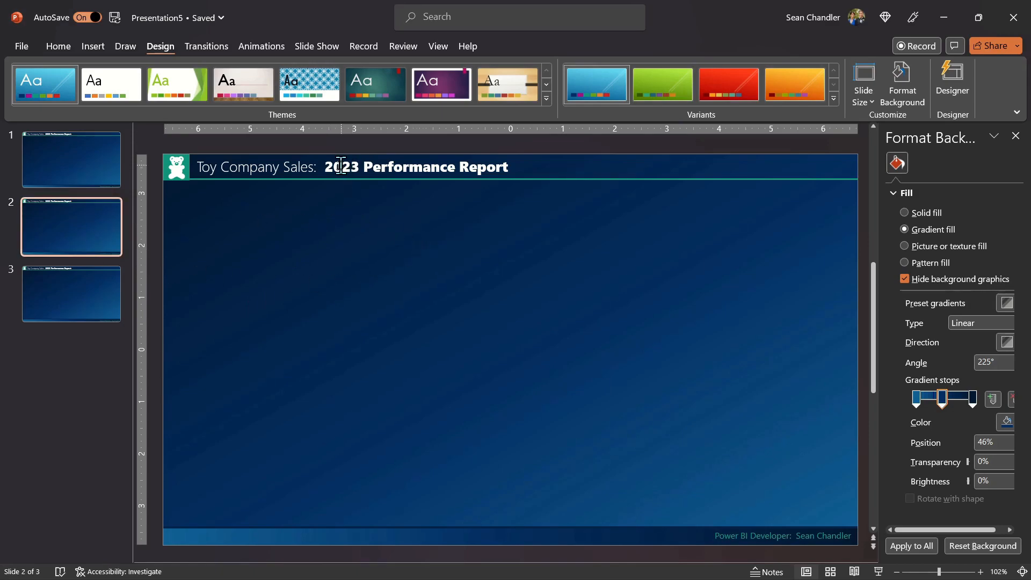
Replace the bold part of slide 2's title with "Product Performance".
{"action": "left_click_drag", "start_coordinate": [323, 169], "coordinate": [487, 182]}
{"action": "type", "text": "Pro"}
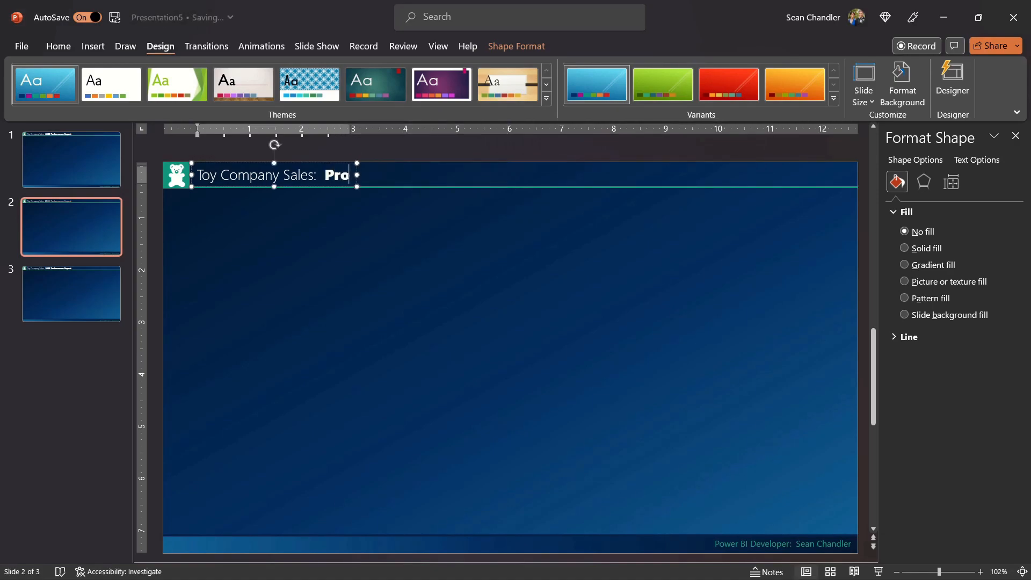
{"action": "type", "text": "duct Performance"}
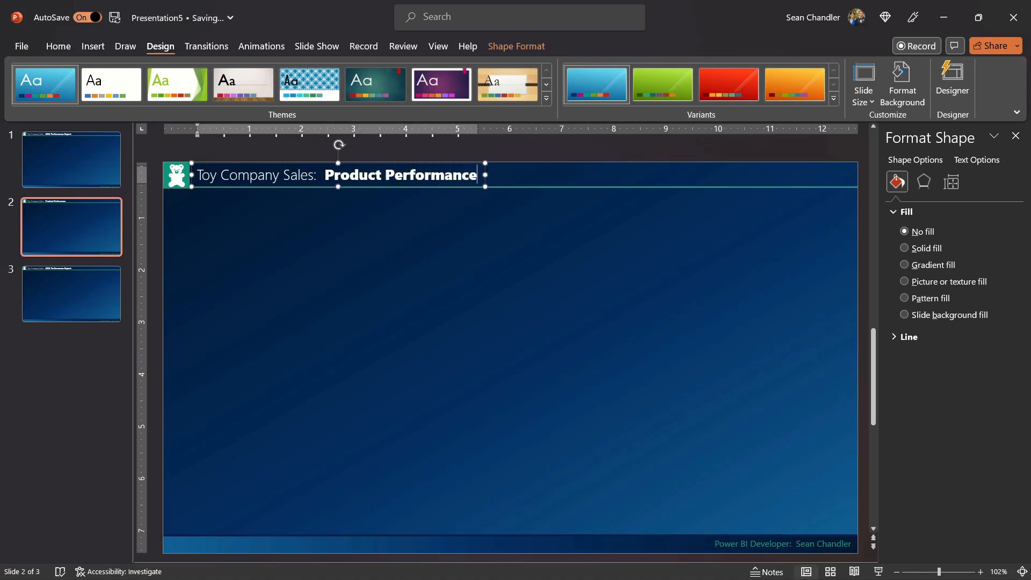
{"action": "left_click", "coordinate": [448, 281]}
Replace the bold part of slide 3's title with "Store Performance".
{"action": "left_click", "coordinate": [65, 303]}
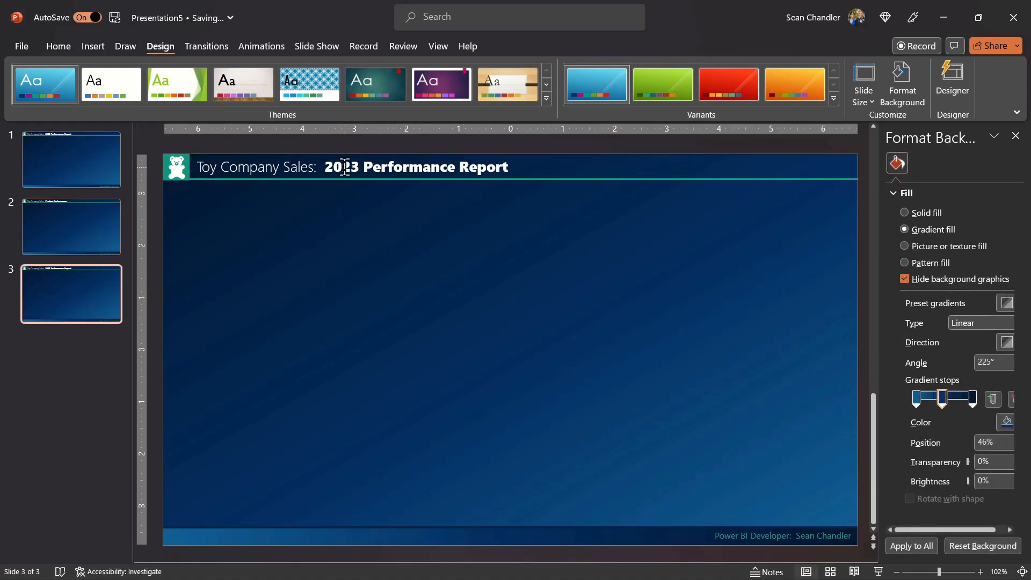
{"action": "left_click_drag", "start_coordinate": [324, 168], "coordinate": [527, 174]}
{"action": "type", "text": "S"}
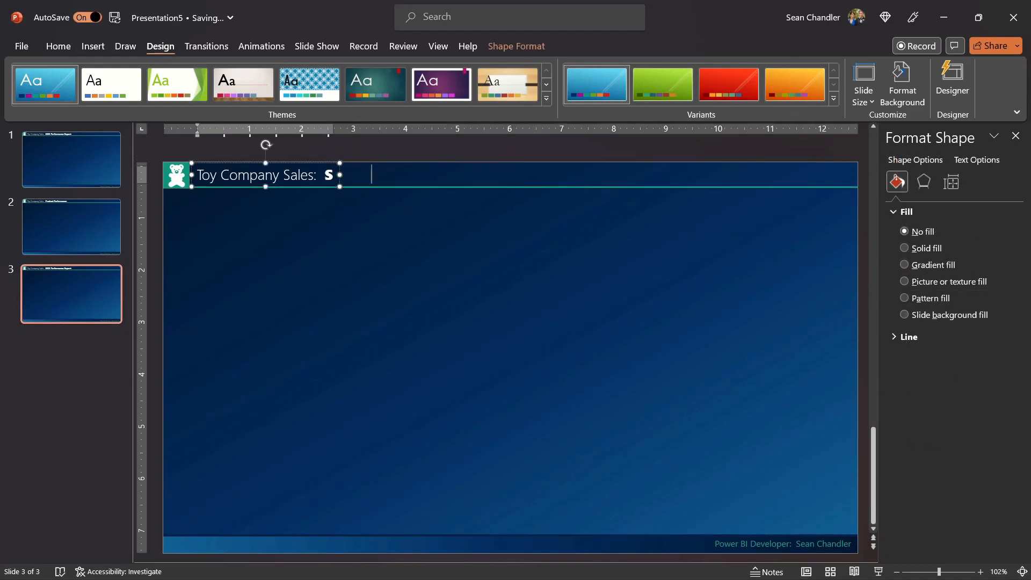
{"action": "type", "text": "tore Performance"}
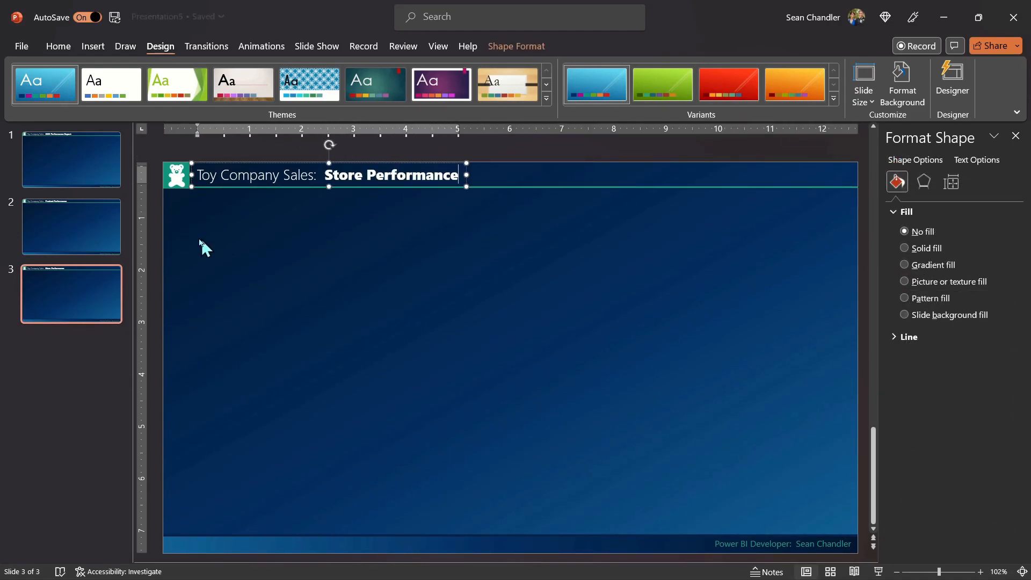
Prepare to save a copy of the Product Performance slide in Scalable Vector Graphics Format (*.svg).
{"action": "left_click", "coordinate": [62, 210]}
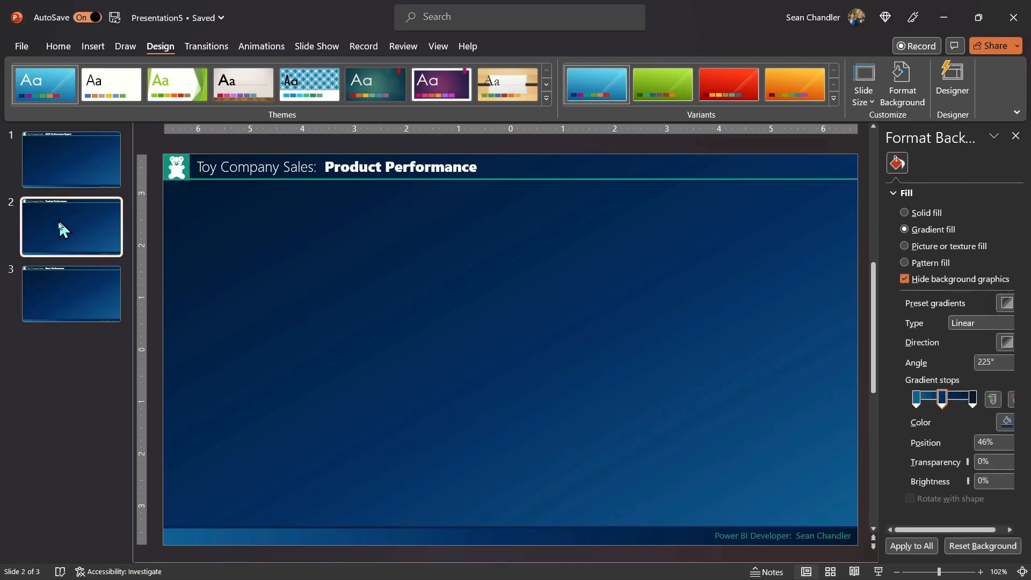
{"action": "left_click", "coordinate": [55, 50]}
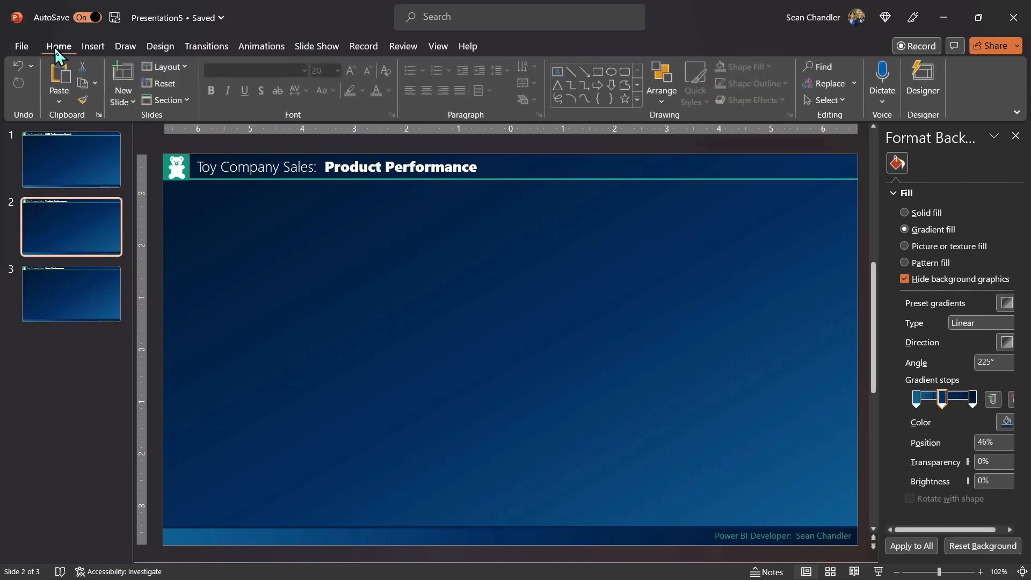
{"action": "left_click", "coordinate": [24, 46]}
{"action": "left_click", "coordinate": [50, 188]}
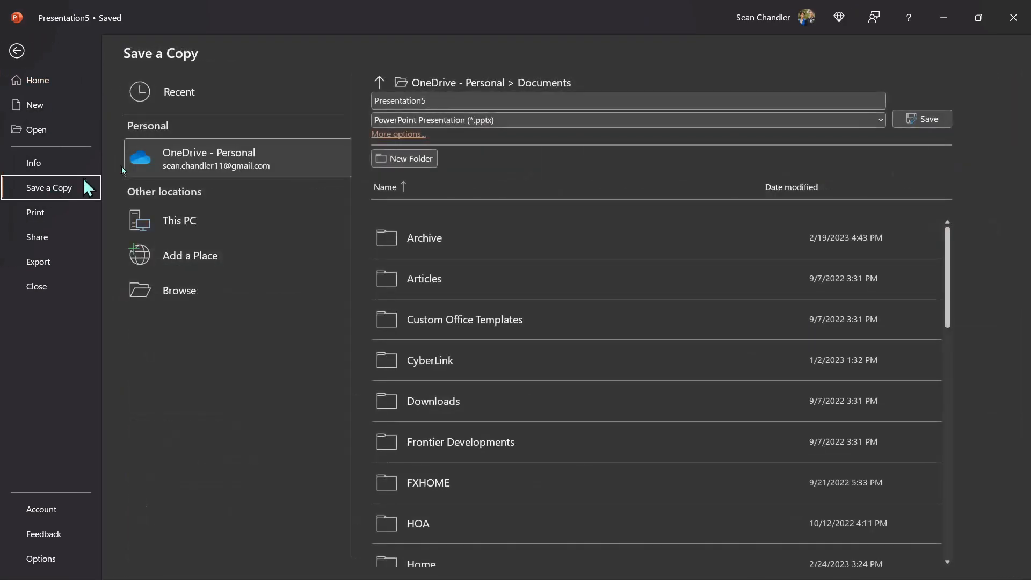
{"action": "left_click", "coordinate": [456, 119]}
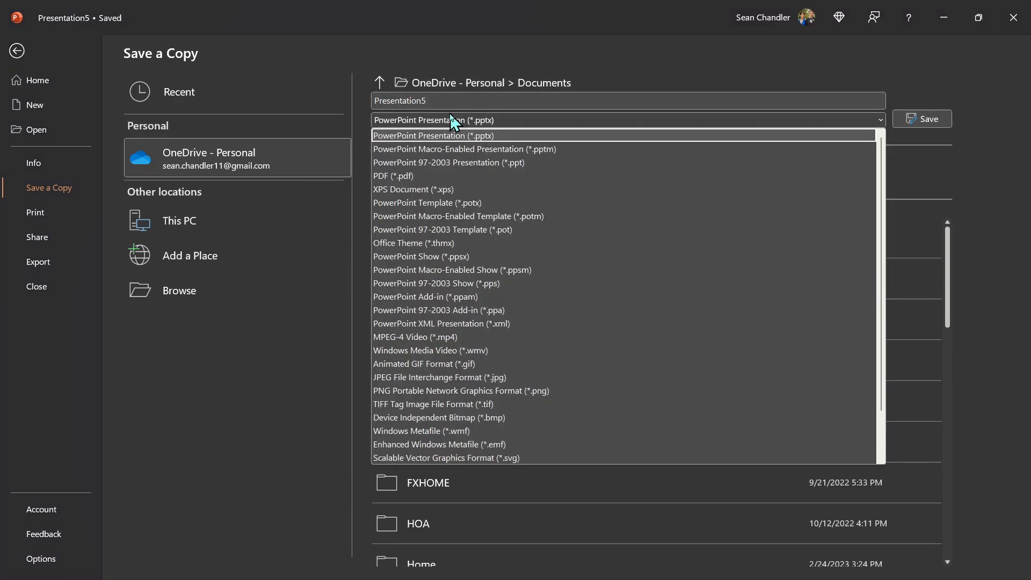
{"action": "left_click", "coordinate": [441, 458]}
Save the copy in the Demo folder as Background_02, replacing the existing file and exporting only the current slide.
{"action": "left_click", "coordinate": [503, 83]}
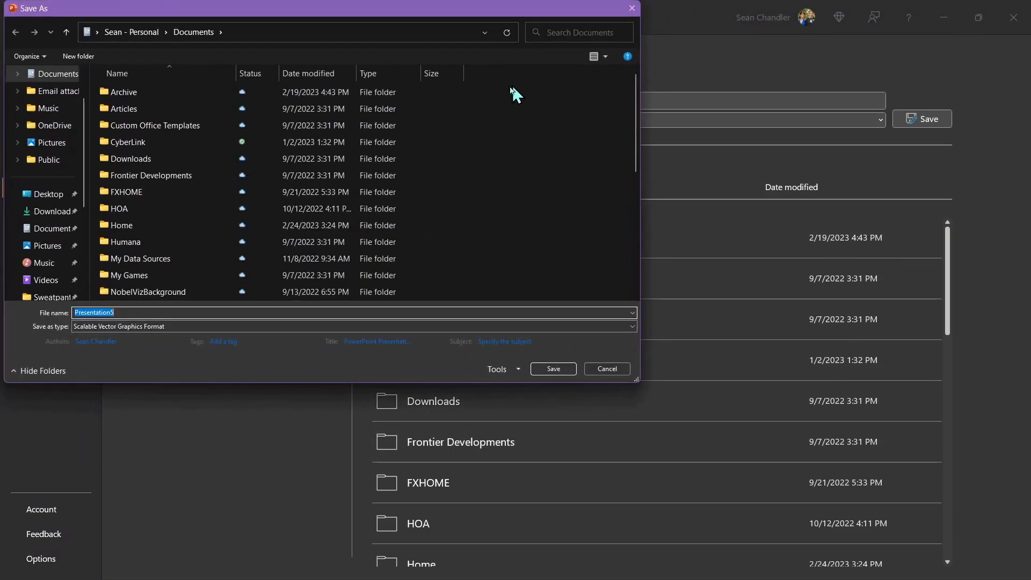
{"action": "scroll", "coordinate": [43, 225], "scroll_direction": "down", "scroll_amount": 3}
{"action": "left_click", "coordinate": [44, 245]}
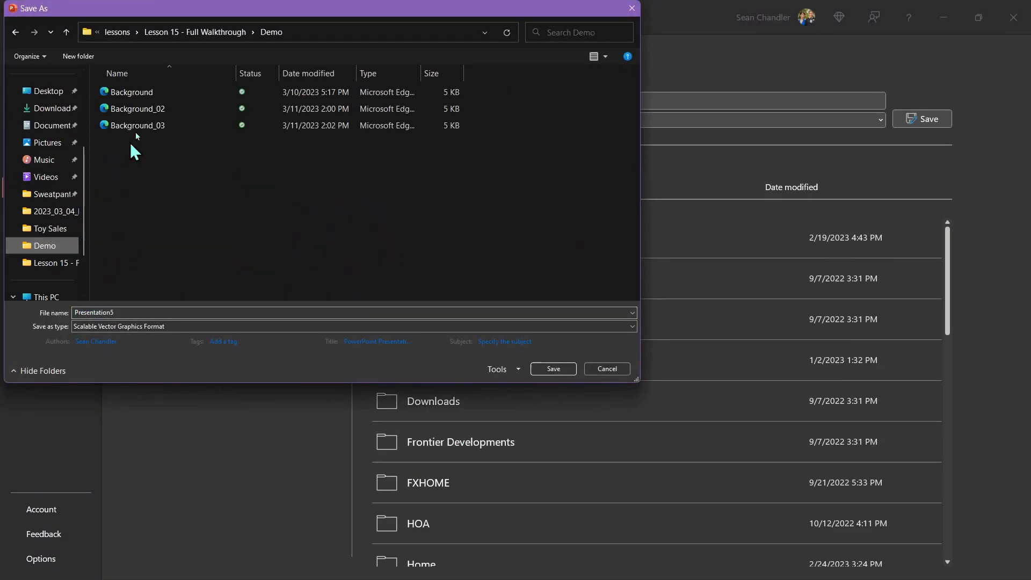
{"action": "left_click", "coordinate": [150, 109]}
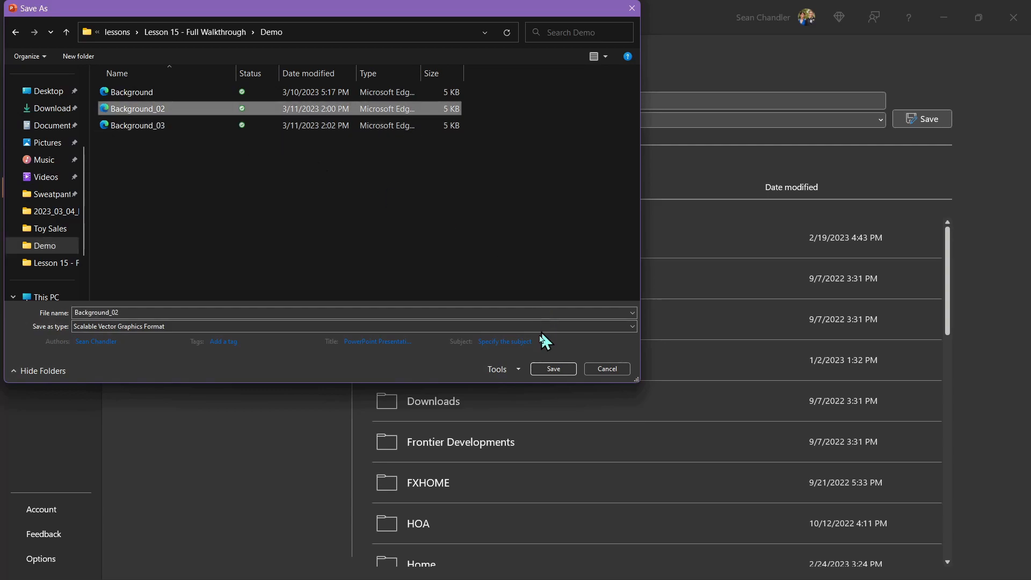
{"action": "left_click", "coordinate": [552, 369]}
{"action": "left_click", "coordinate": [556, 296]}
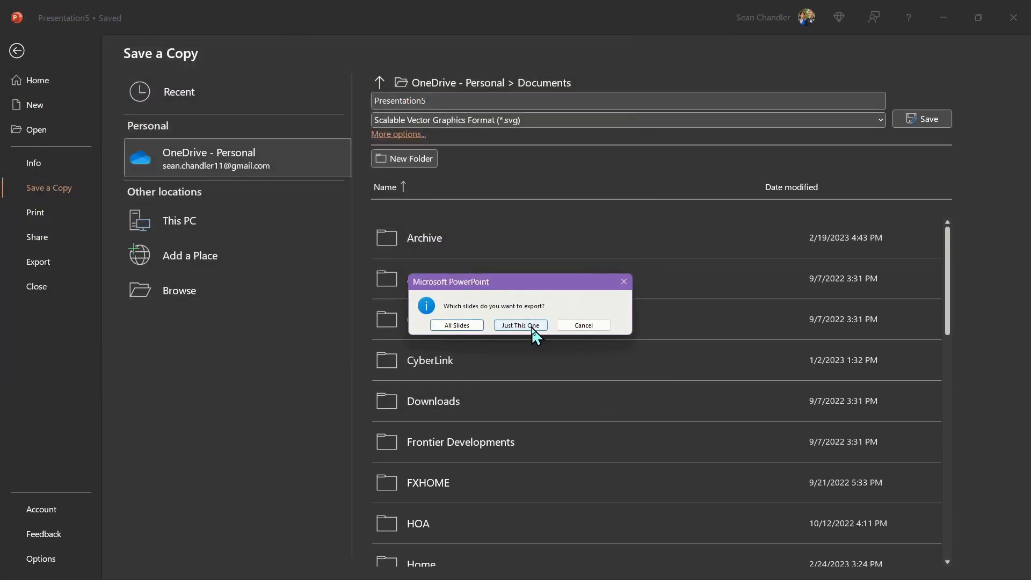
{"action": "left_click", "coordinate": [534, 326]}
Export the Store Performance slide as an SVG copy named Background_03 in the Demo folder, replacing the existing file.
{"action": "left_click", "coordinate": [76, 295]}
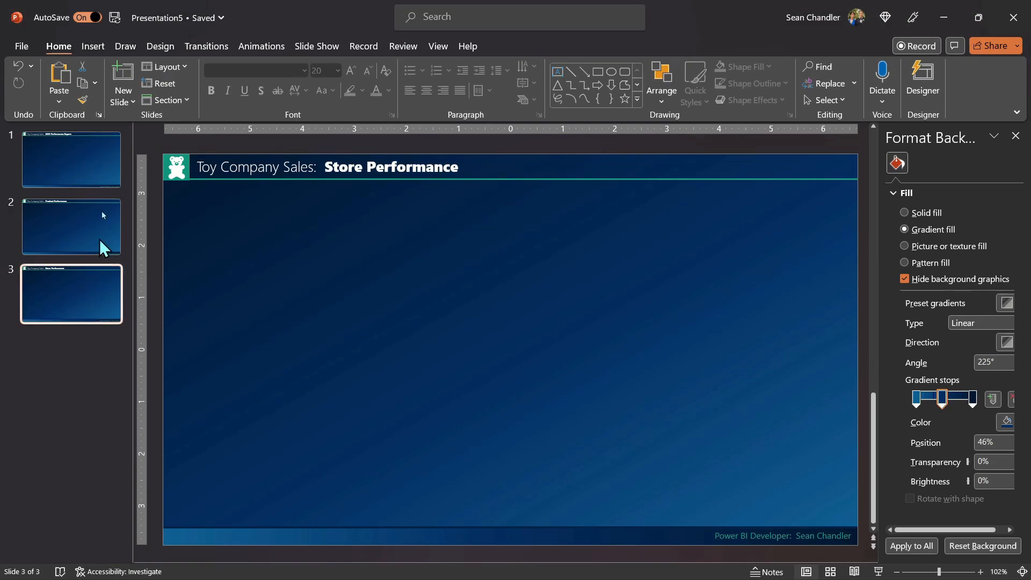
{"action": "left_click", "coordinate": [21, 46]}
{"action": "left_click", "coordinate": [53, 189]}
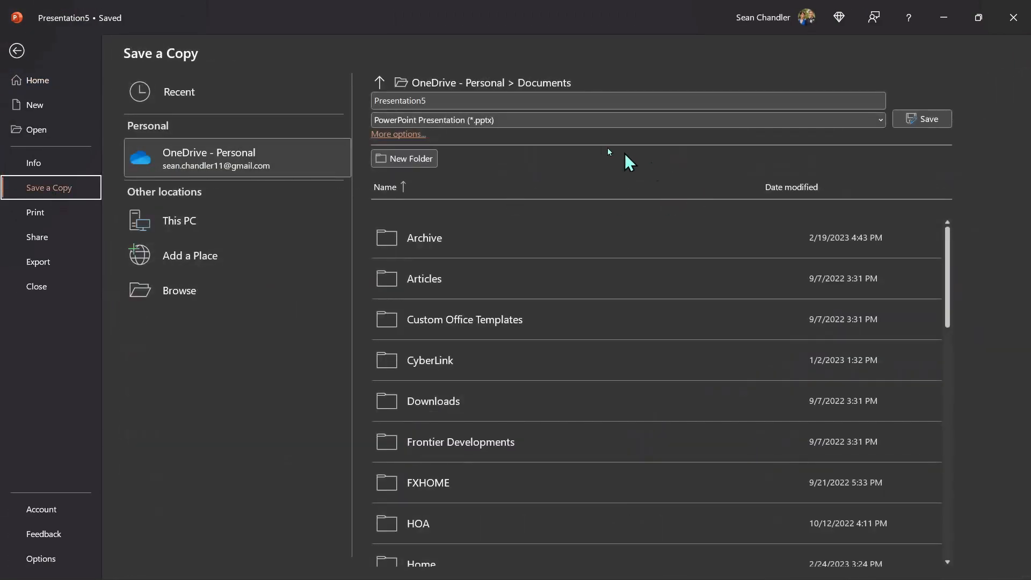
{"action": "left_click", "coordinate": [514, 85]}
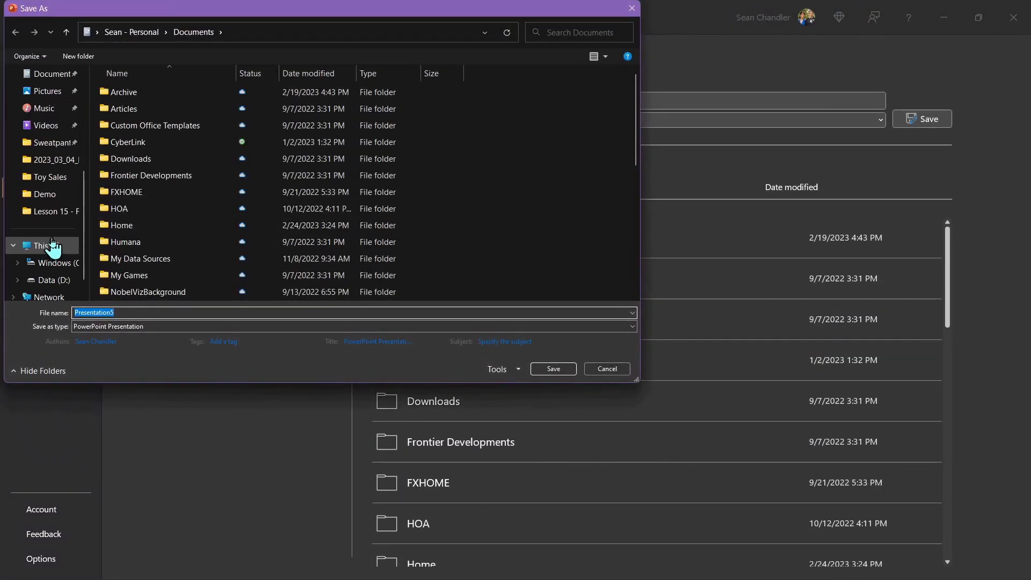
{"action": "left_click", "coordinate": [45, 194]}
{"action": "left_click", "coordinate": [139, 326]}
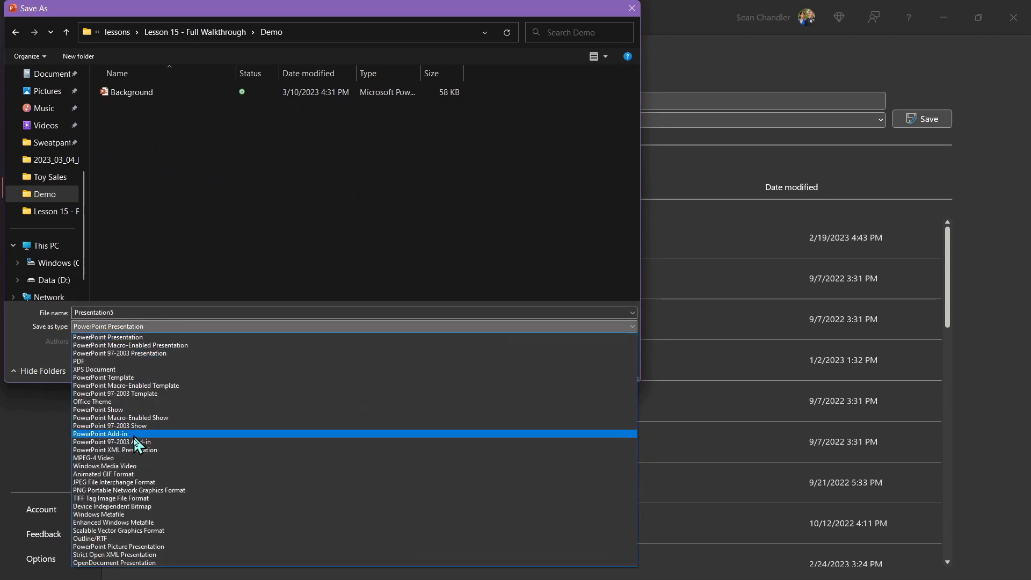
{"action": "left_click", "coordinate": [128, 529]}
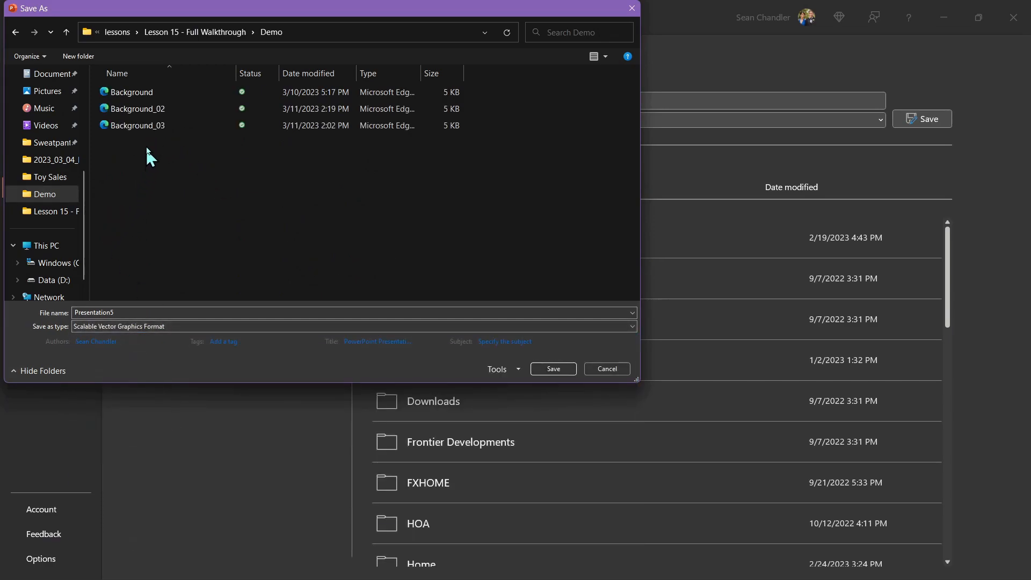
{"action": "left_click", "coordinate": [150, 127]}
{"action": "left_click", "coordinate": [543, 367]}
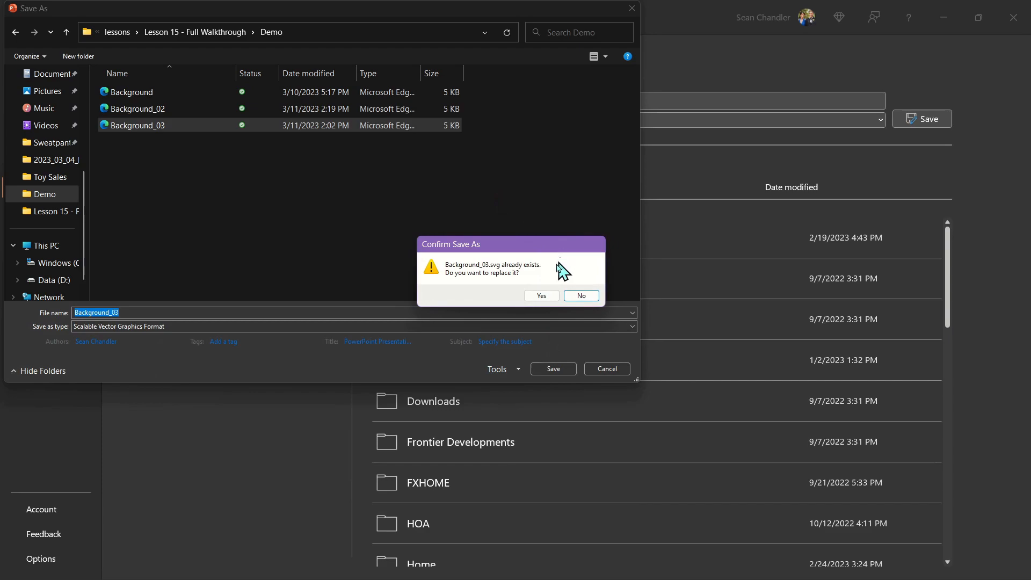
{"action": "left_click", "coordinate": [540, 296]}
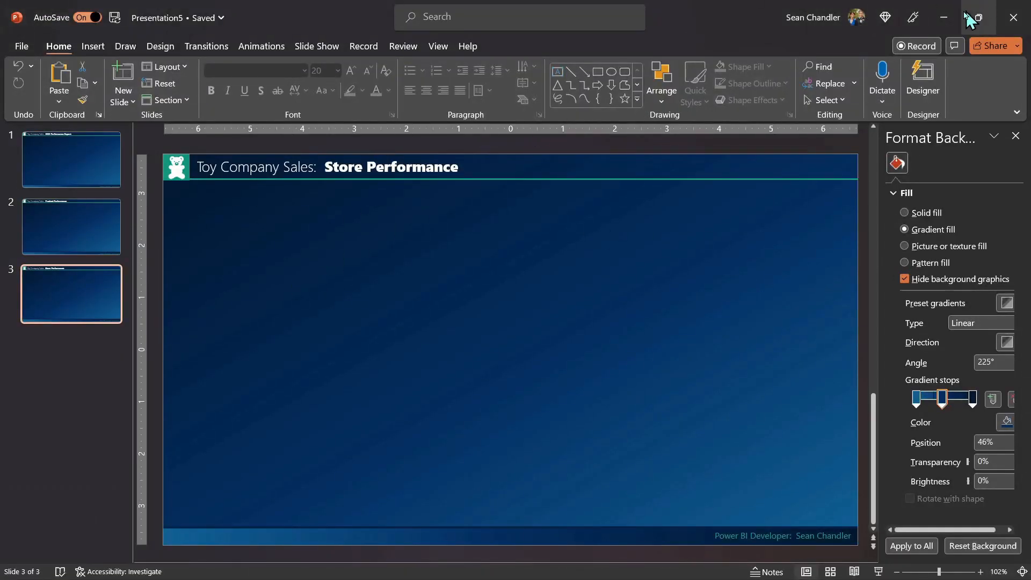
Switch to Power BI and set the Products page's canvas background image to Background_02.svg with 0% transparency.
{"action": "left_click", "coordinate": [944, 17]}
{"action": "left_click", "coordinate": [850, 125]}
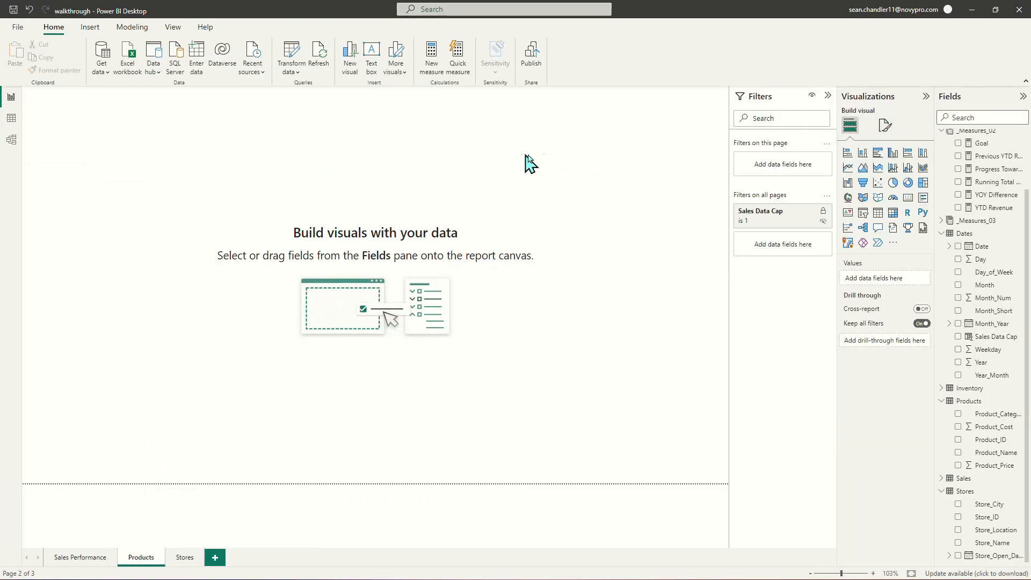
{"action": "left_click", "coordinate": [884, 125]}
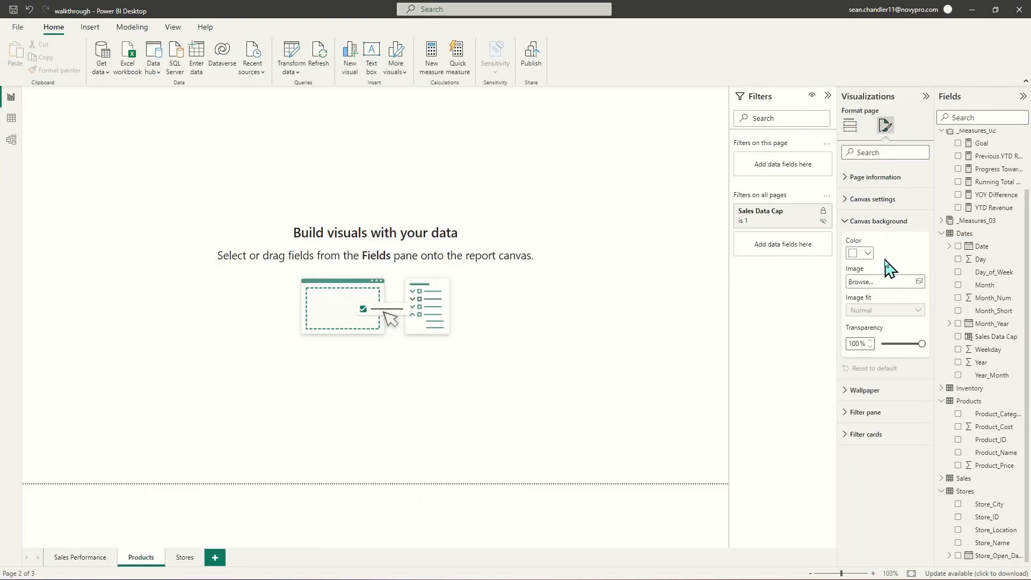
{"action": "left_click", "coordinate": [889, 284]}
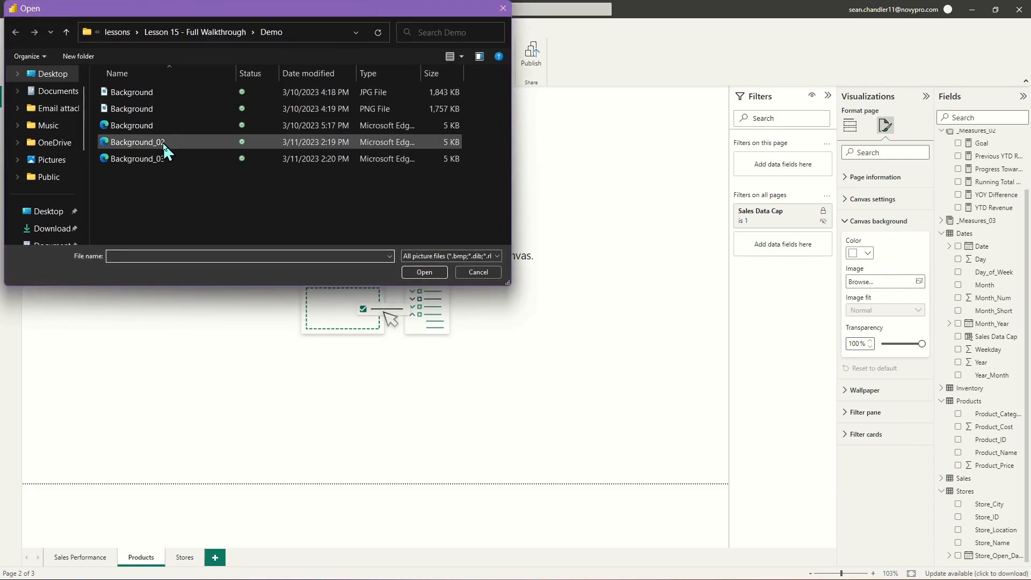
{"action": "double_click", "coordinate": [164, 148]}
{"action": "left_click_drag", "start_coordinate": [922, 344], "coordinate": [881, 343]}
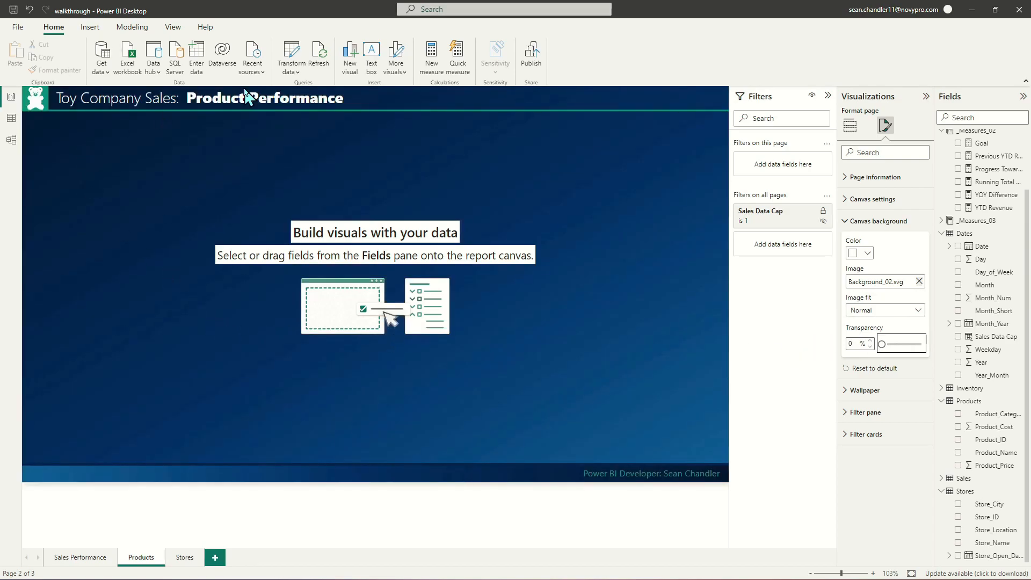
Set the Stores page's canvas background image to Background_03.svg with 0% transparency.
{"action": "left_click", "coordinate": [181, 559]}
{"action": "left_click", "coordinate": [878, 283]}
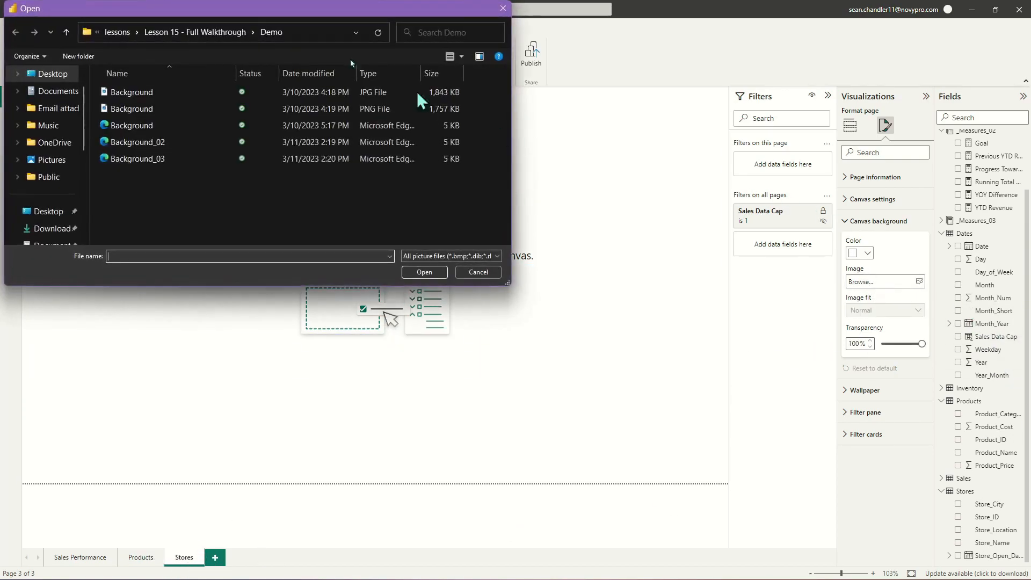
{"action": "double_click", "coordinate": [137, 159]}
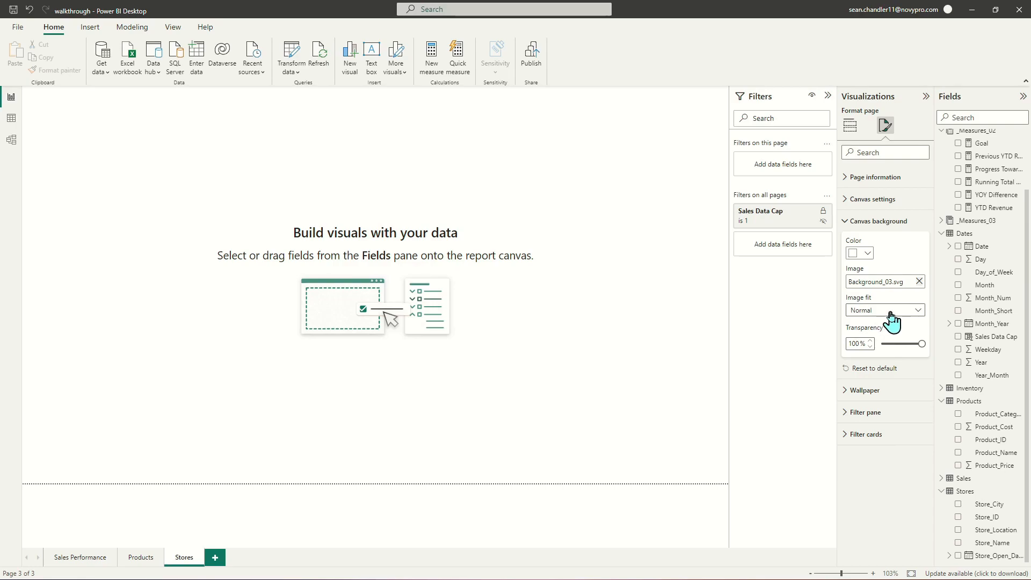
{"action": "left_click_drag", "start_coordinate": [921, 344], "coordinate": [679, 352]}
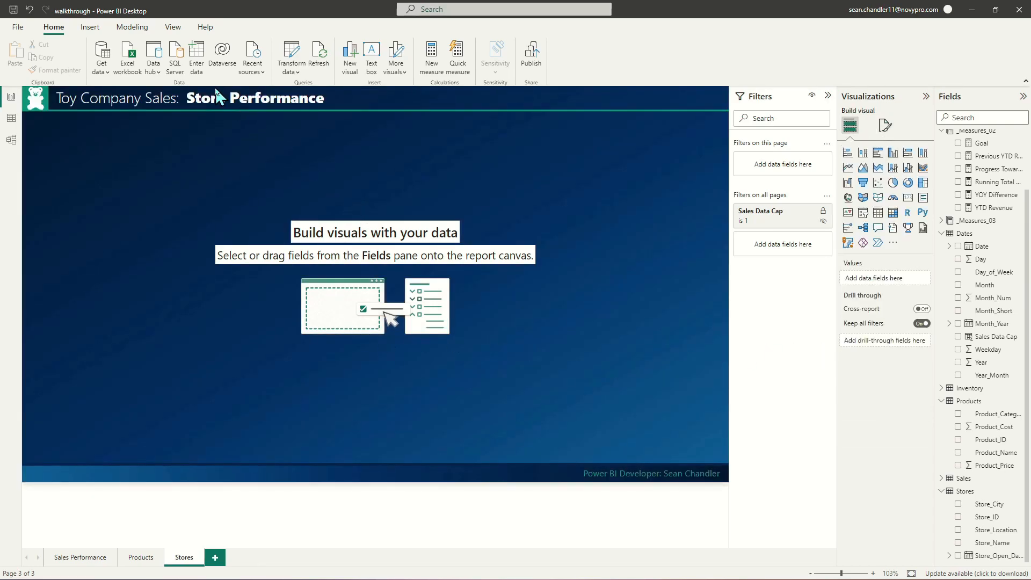
Place three empty clustered bar charts side by side along the lower part of the Products page.
{"action": "left_click", "coordinate": [135, 559]}
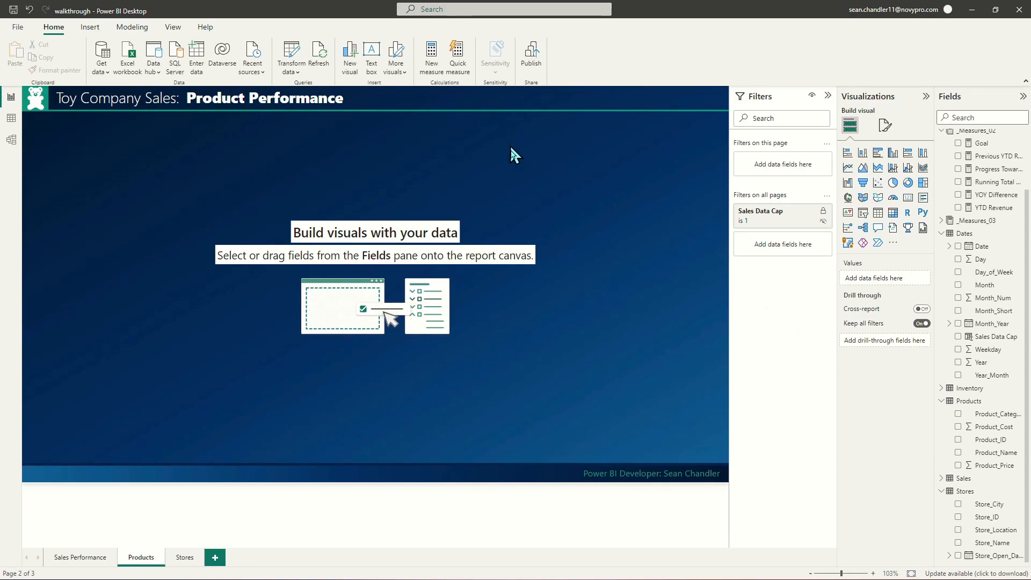
{"action": "left_click", "coordinate": [877, 153]}
{"action": "left_click_drag", "start_coordinate": [86, 131], "coordinate": [97, 348]}
{"action": "left_click_drag", "start_coordinate": [184, 304], "coordinate": [223, 350]}
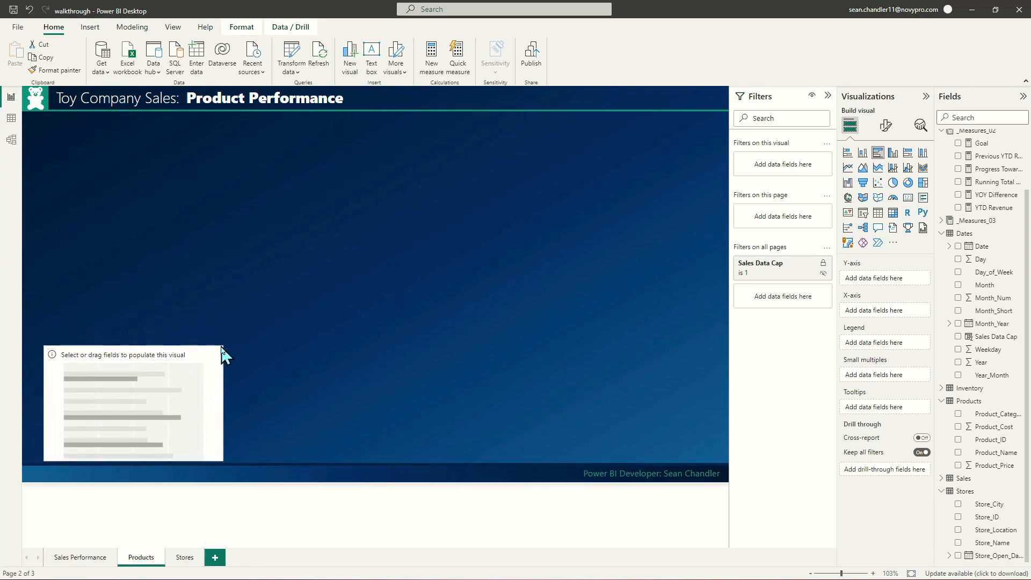
{"action": "left_click_drag", "start_coordinate": [179, 384], "coordinate": [416, 373]}
{"action": "key", "text": "ctrl+c"}
{"action": "key", "text": "ctrl+v"}
{"action": "left_click", "coordinate": [220, 378]}
{"action": "left_click_drag", "start_coordinate": [215, 370], "coordinate": [625, 369]}
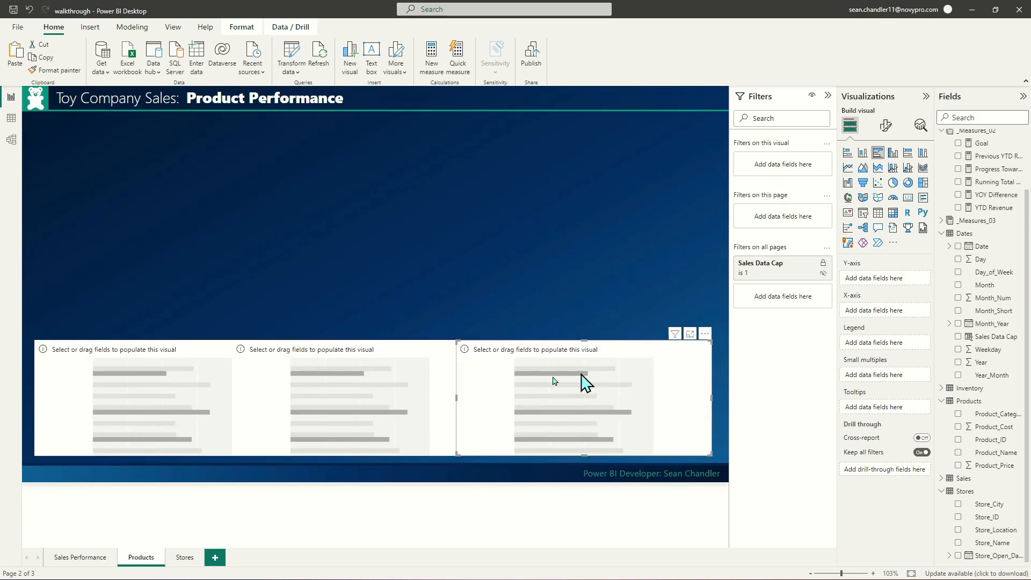
Try to format the three empty bar charts together.
{"action": "left_click", "coordinate": [332, 369], "text": "ctrl"}
{"action": "left_click", "coordinate": [110, 371], "text": "ctrl"}
{"action": "left_click", "coordinate": [886, 128]}
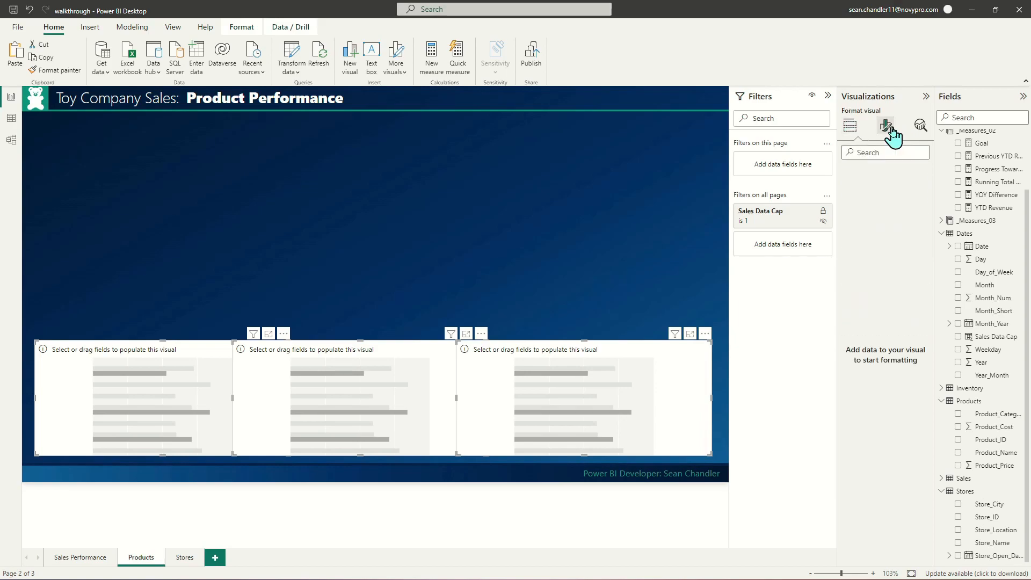
{"action": "left_click", "coordinate": [409, 257]}
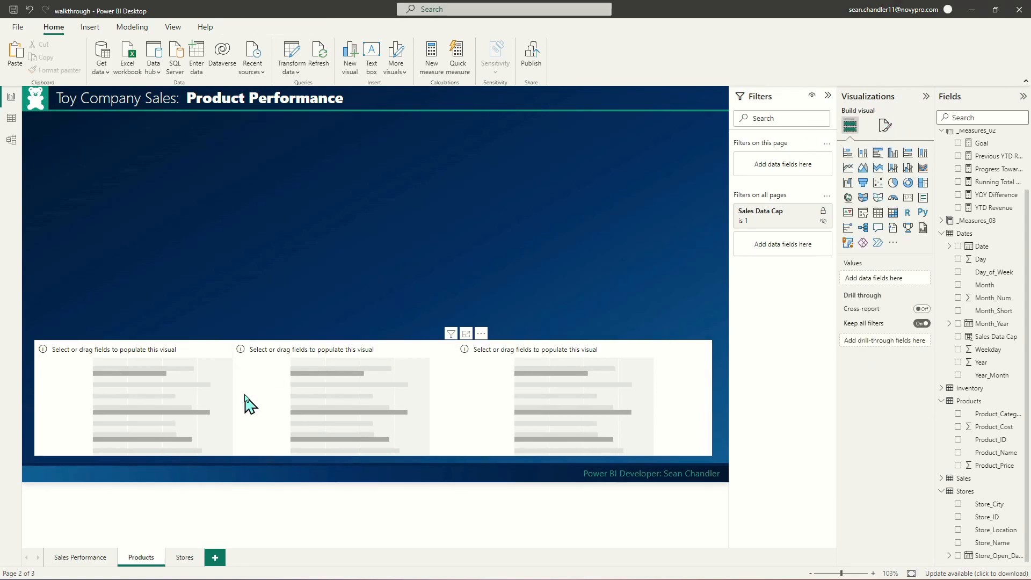
Delete the three empty bar charts from the Products page.
{"action": "left_click", "coordinate": [585, 387]}
{"action": "key", "text": "Delete"}
{"action": "left_click", "coordinate": [252, 385]}
{"action": "key", "text": "Delete"}
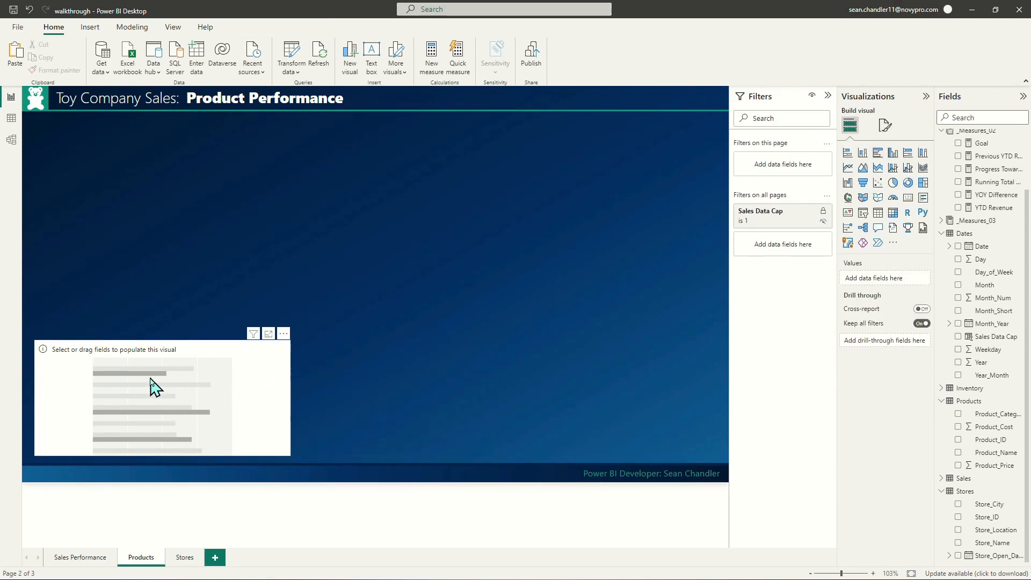
{"action": "left_click", "coordinate": [152, 387]}
{"action": "key", "text": "Delete"}
Copy the YTD Revenue by Product Category chart from Sales Performance onto the Products page and replace its Y-axis field with Product_Name.
{"action": "left_click", "coordinate": [102, 558]}
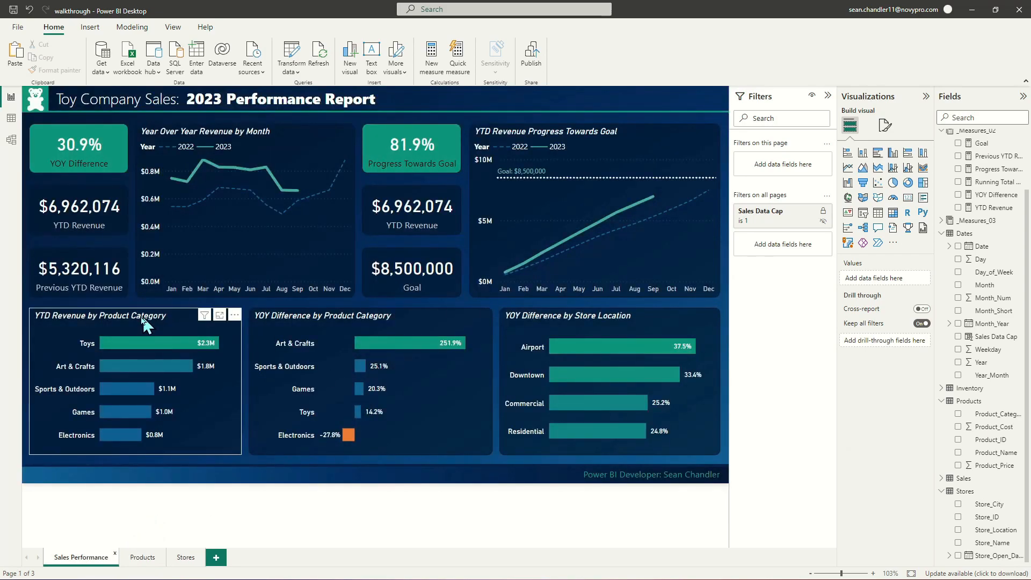
{"action": "left_click", "coordinate": [143, 322]}
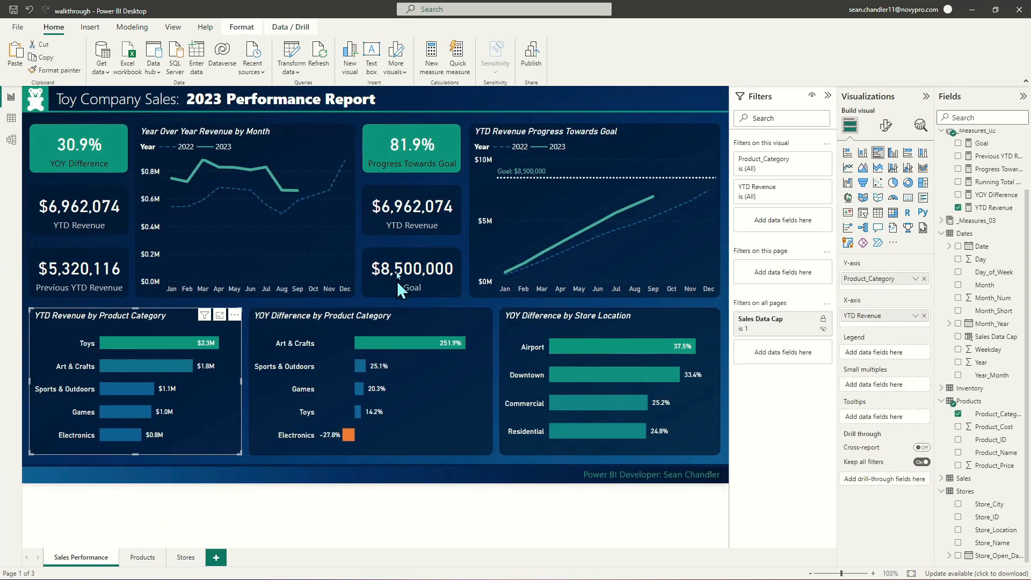
{"action": "left_click", "coordinate": [142, 557]}
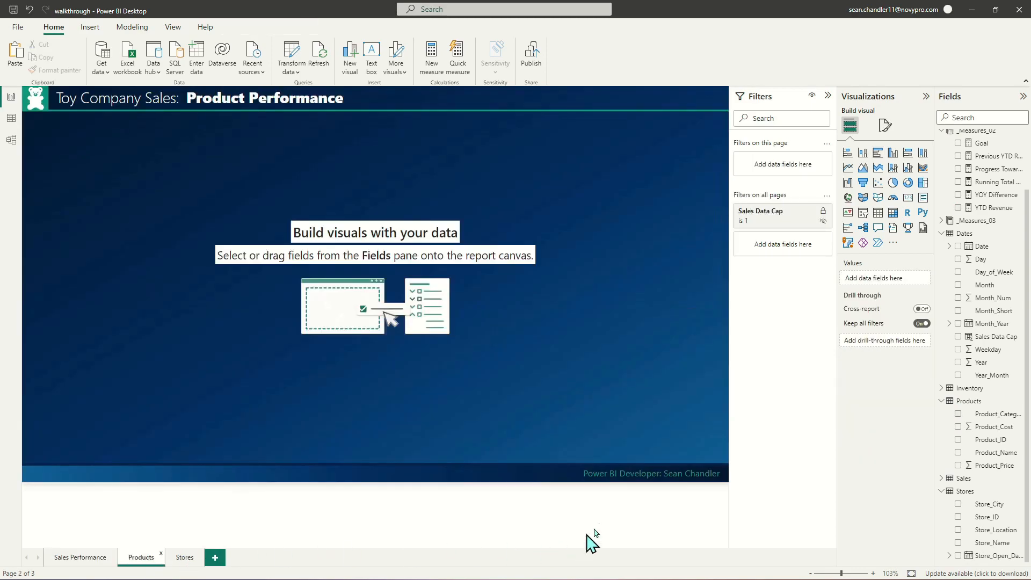
{"action": "key", "text": "ctrl+v"}
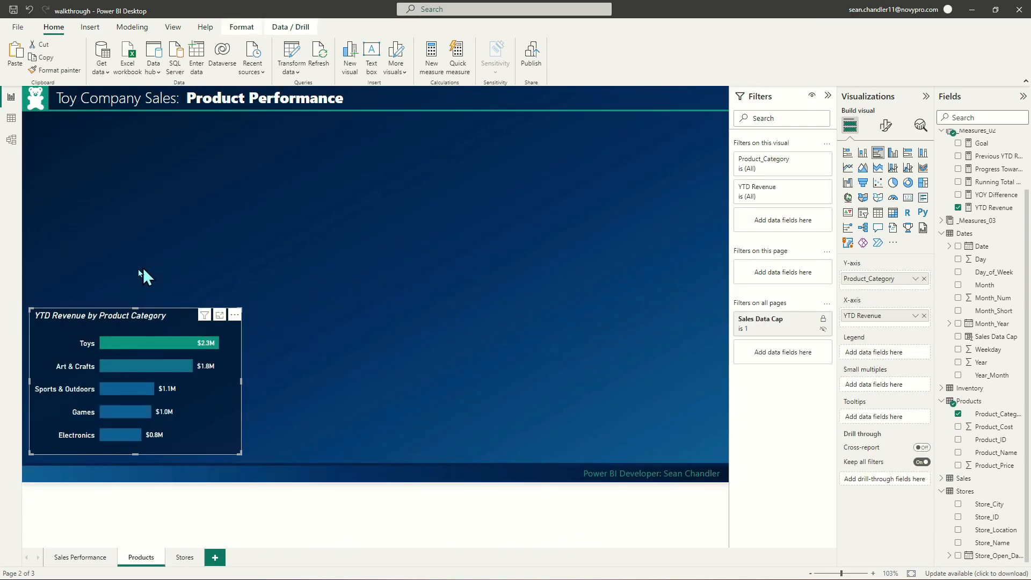
{"action": "left_click", "coordinate": [924, 278]}
{"action": "left_click_drag", "start_coordinate": [993, 453], "coordinate": [881, 279]}
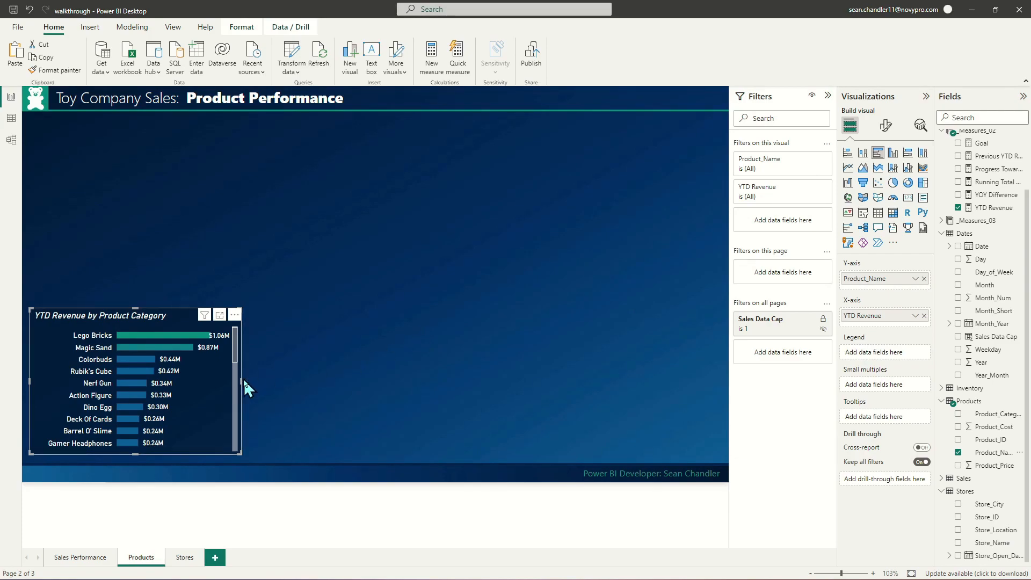
Make the copied revenue chart slightly wider and shorter, and place a duplicate to its right.
{"action": "left_click_drag", "start_coordinate": [242, 381], "coordinate": [285, 382]}
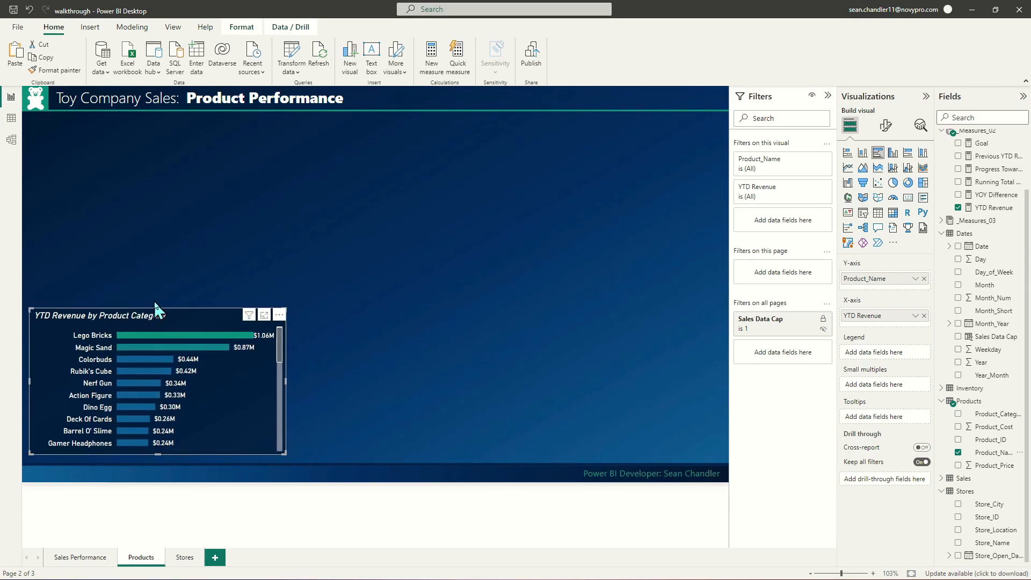
{"action": "left_click_drag", "start_coordinate": [159, 310], "coordinate": [177, 330]}
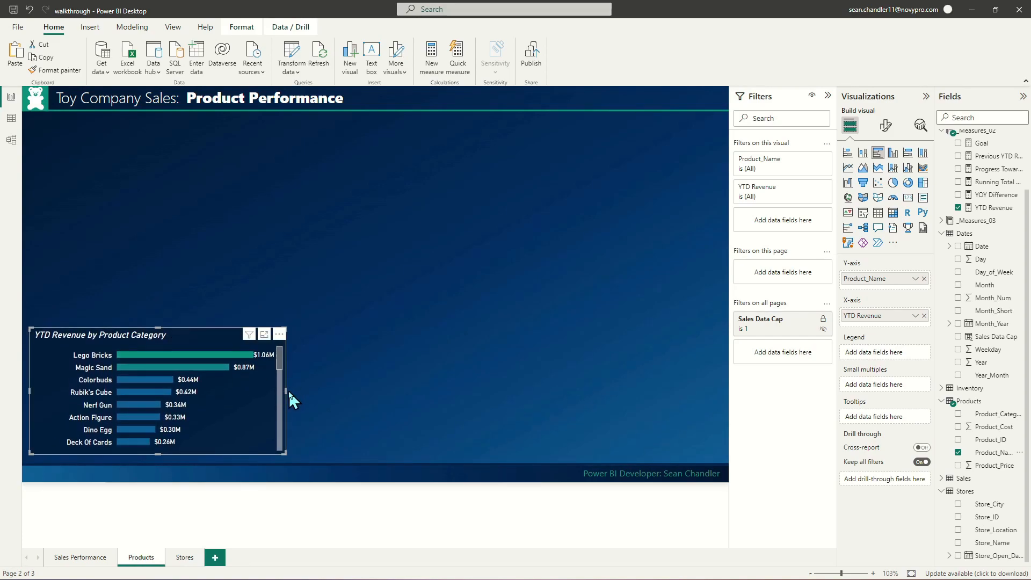
{"action": "left_click_drag", "start_coordinate": [284, 389], "coordinate": [274, 394]}
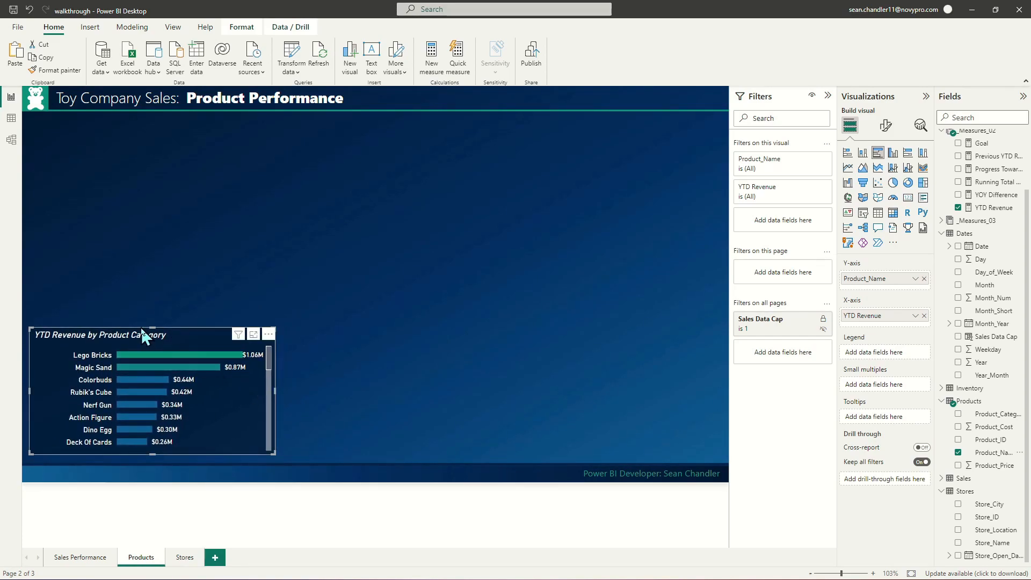
{"action": "key", "text": "ctrl+v"}
{"action": "left_click_drag", "start_coordinate": [157, 344], "coordinate": [405, 341]}
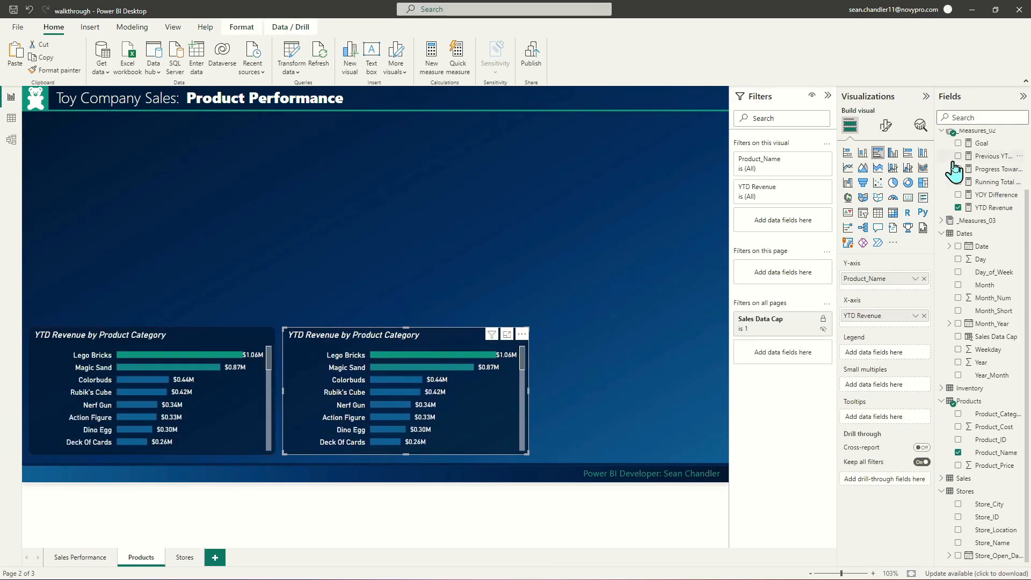
Create the measure YTD Profit = TOTALYTD([Profit],Dates[Date]) in _Measures_02, based on the YTD Revenue formula.
{"action": "left_click", "coordinate": [988, 207]}
{"action": "left_click_drag", "start_coordinate": [263, 97], "coordinate": [74, 96]}
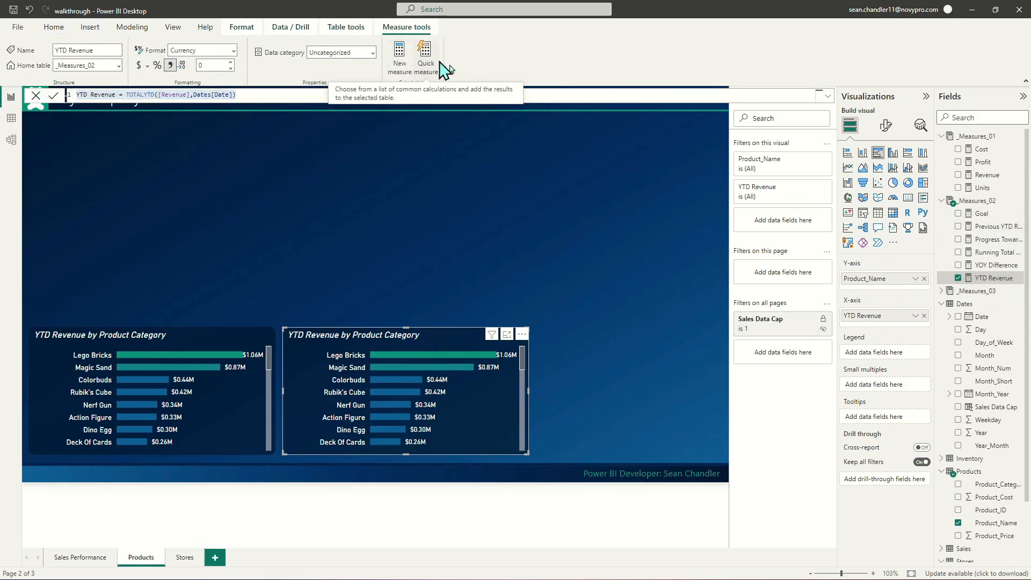
{"action": "left_click", "coordinate": [400, 59]}
{"action": "key", "text": "ctrl+v"}
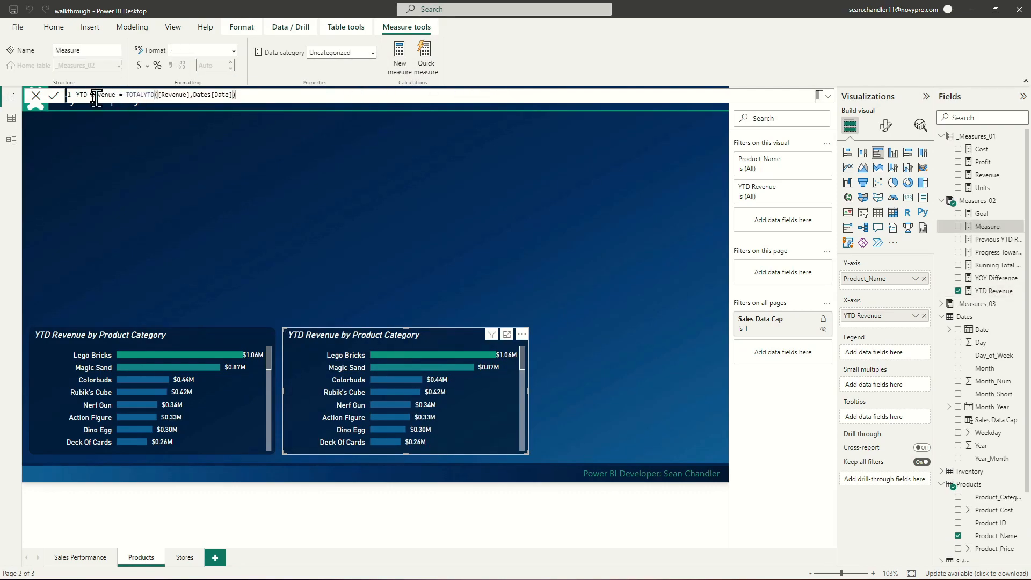
{"action": "double_click", "coordinate": [102, 94]}
{"action": "type", "text": "Profit"}
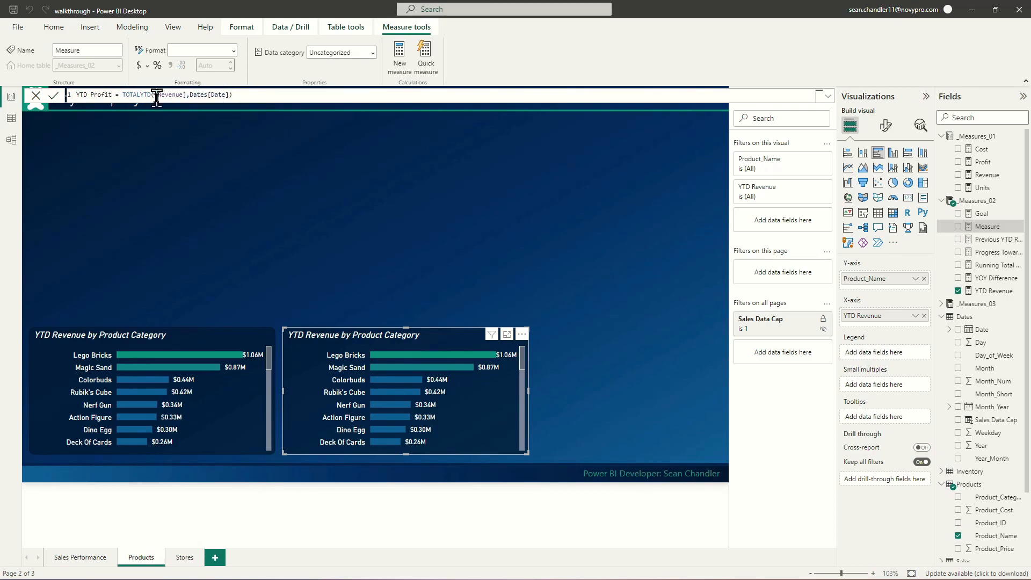
{"action": "type", "text": "Profit"}
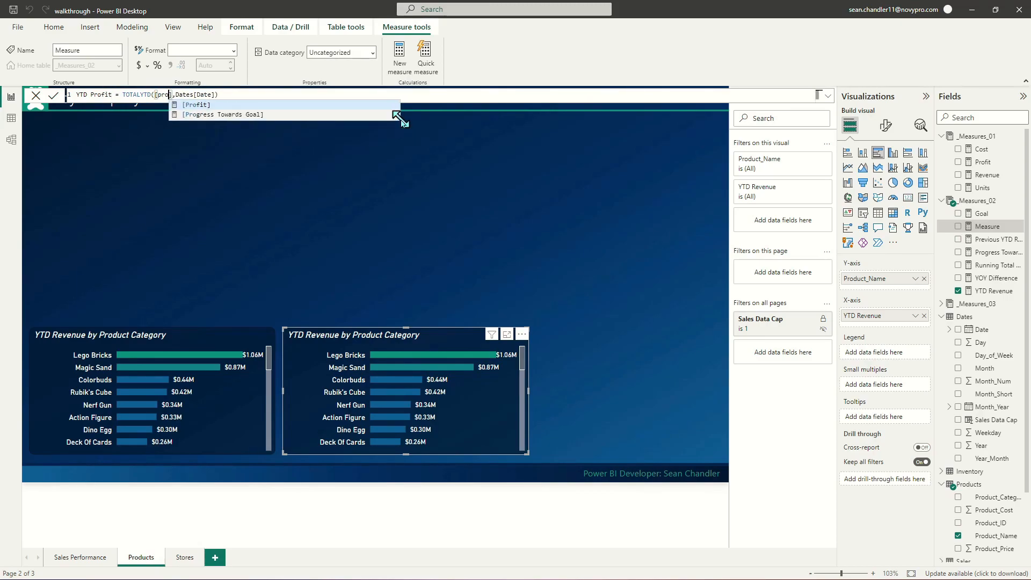
{"action": "key", "text": "Return"}
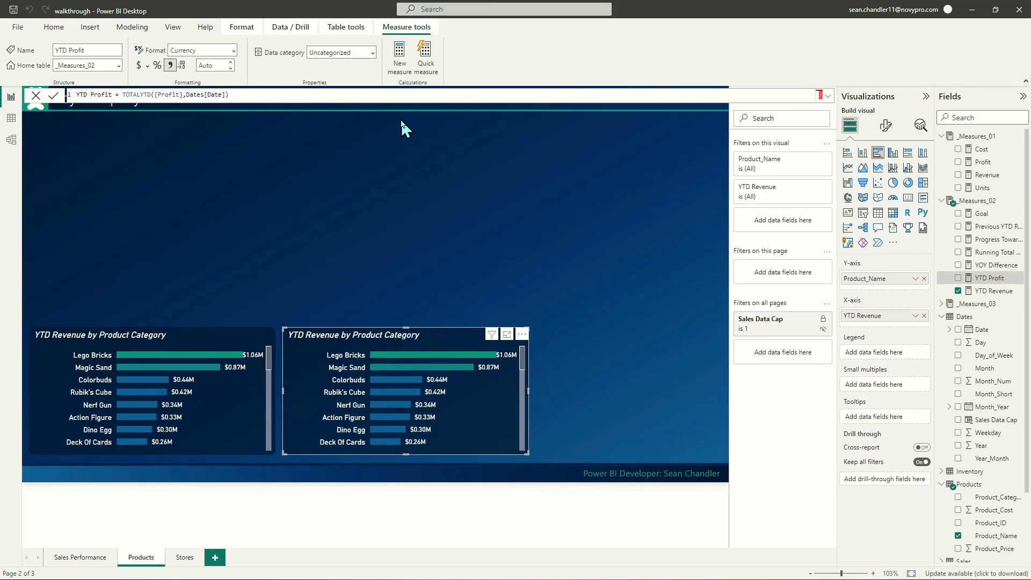
Set the second chart's X-axis to YTD Profit and place a copy of the narrowed chart to its right.
{"action": "left_click_drag", "start_coordinate": [990, 285], "coordinate": [915, 329]}
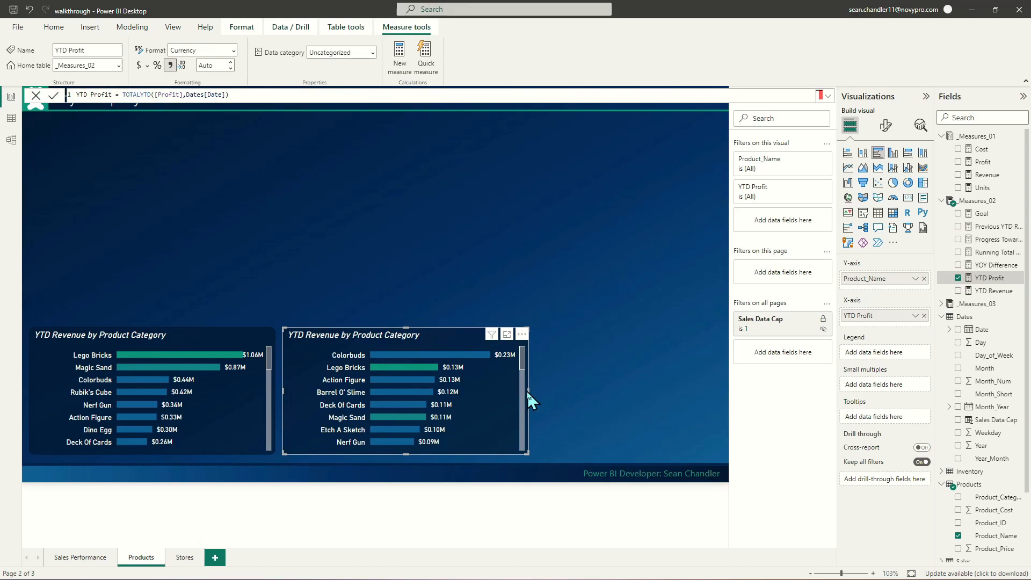
{"action": "left_click_drag", "start_coordinate": [526, 390], "coordinate": [509, 398]}
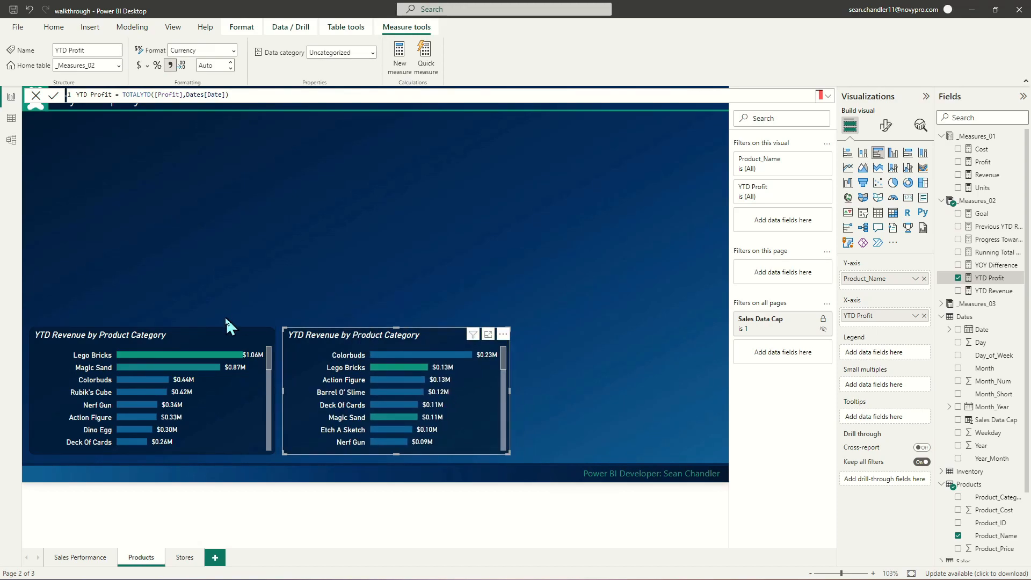
{"action": "left_click_drag", "start_coordinate": [347, 344], "coordinate": [561, 339]}
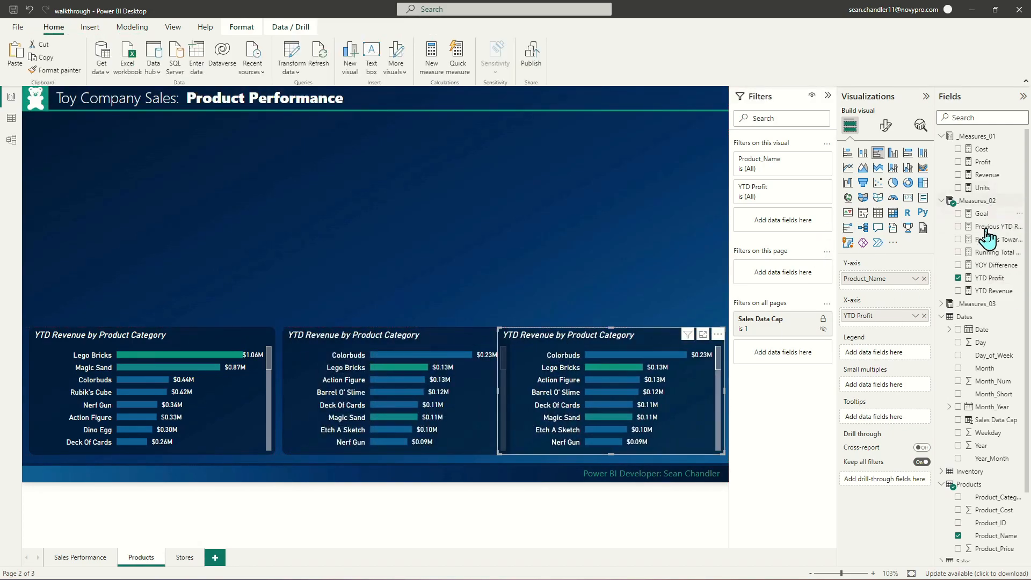
Create the measure YTD Units Sold = TOTALYTD([Units],Dates[Date]) in _Measures_02, based on the YTD Profit formula.
{"action": "left_click", "coordinate": [989, 277]}
{"action": "triple_click", "coordinate": [260, 95]}
{"action": "key", "text": "ctrl+c"}
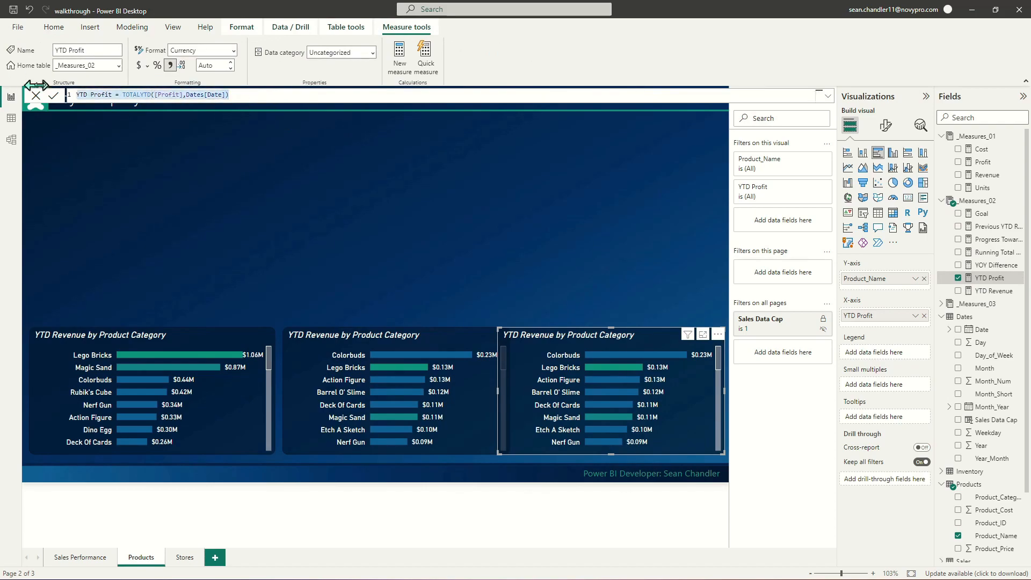
{"action": "left_click", "coordinate": [399, 58]}
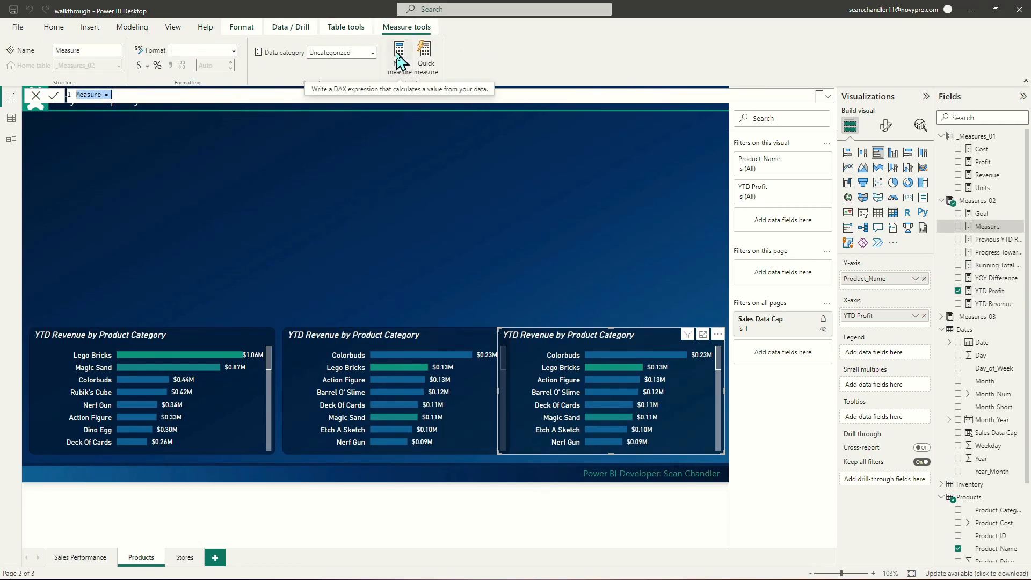
{"action": "key", "text": "ctrl+v"}
{"action": "double_click", "coordinate": [105, 94]}
{"action": "type", "text": "Units Sold = TOTALYTD(["}
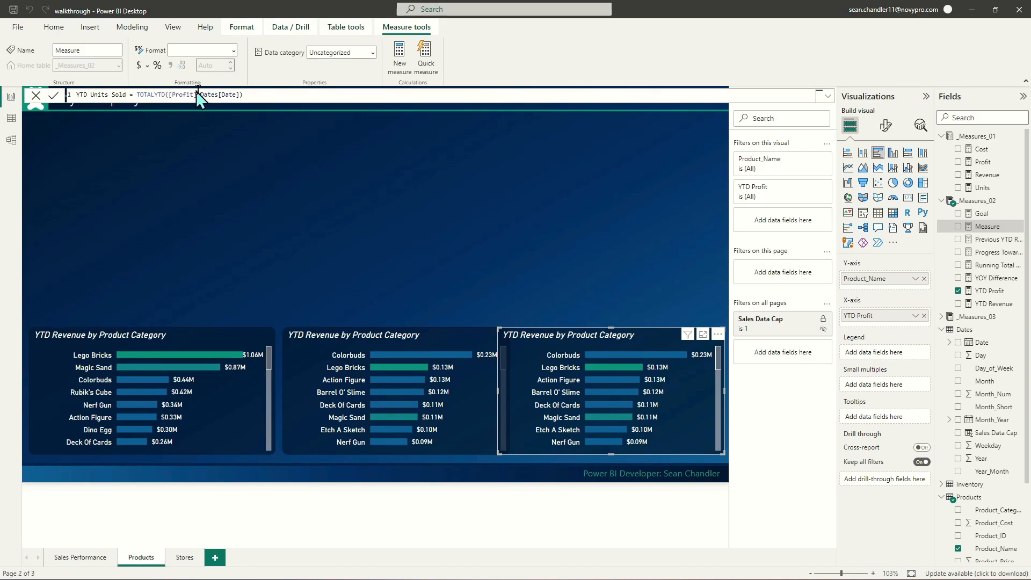
{"action": "type", "text": "Units"}
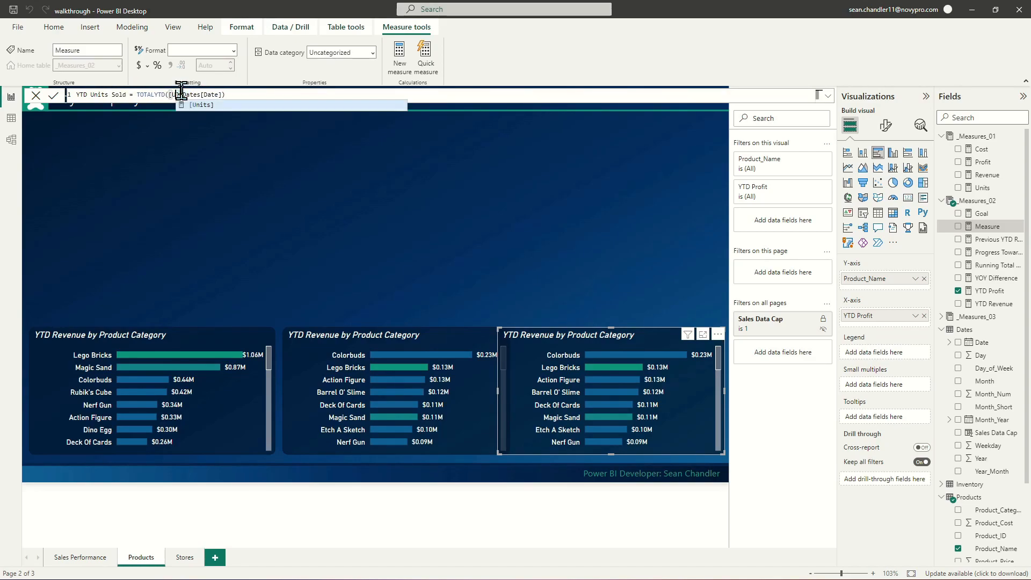
{"action": "key", "text": "Return"}
{"action": "key", "text": "Return"}
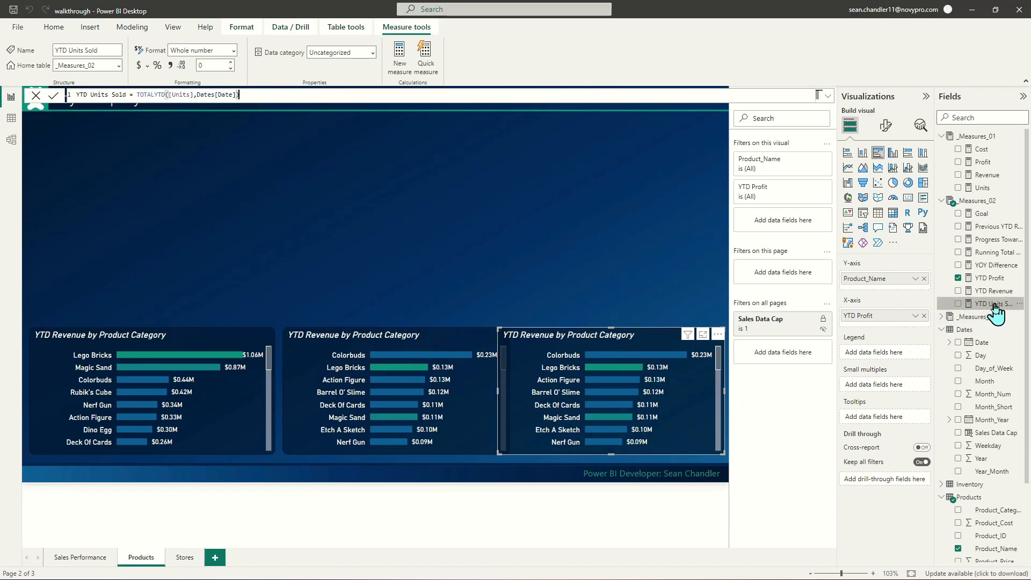
Set the third chart's X-axis to YTD Units Sold, and slightly narrow and respace the first two charts beside it.
{"action": "left_click_drag", "start_coordinate": [987, 303], "coordinate": [888, 316]}
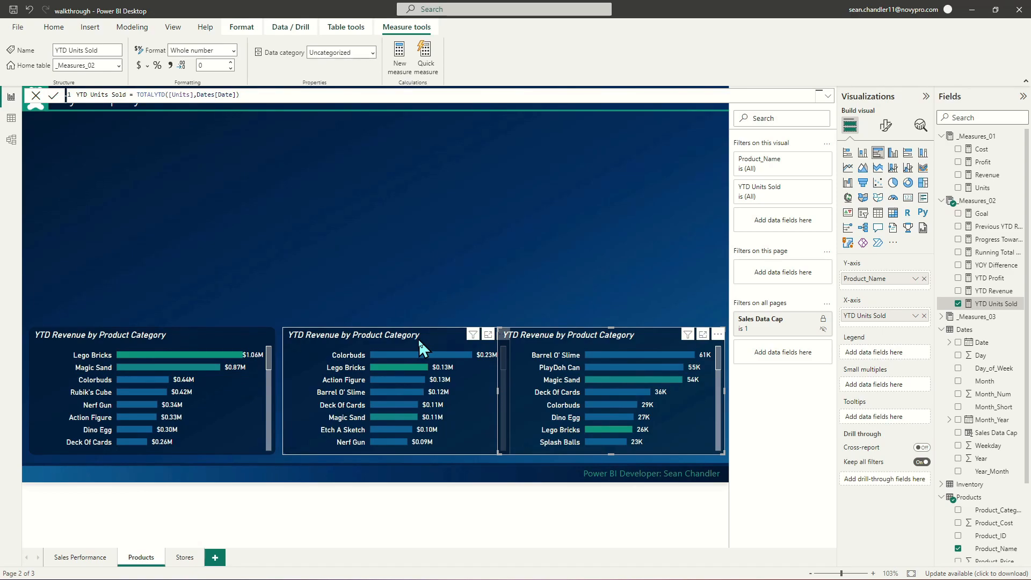
{"action": "left_click", "coordinate": [154, 334]}
{"action": "left_click_drag", "start_coordinate": [275, 391], "coordinate": [266, 392]}
{"action": "left_click_drag", "start_coordinate": [342, 336], "coordinate": [329, 337]}
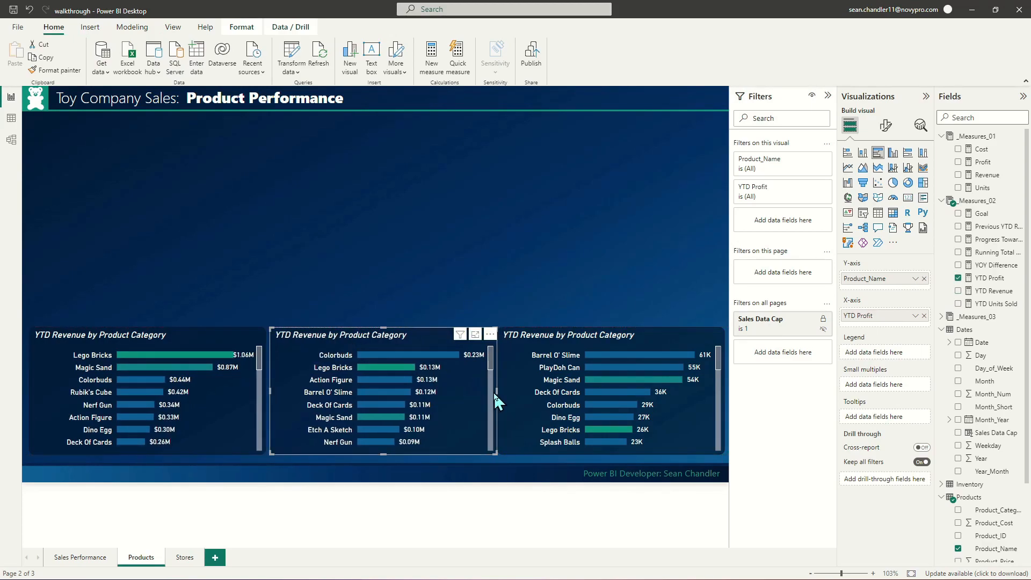
{"action": "left_click_drag", "start_coordinate": [494, 392], "coordinate": [488, 396]}
{"action": "left_click_drag", "start_coordinate": [397, 337], "coordinate": [400, 339]}
Change the first chart's title text to YTD Revenue by Product.
{"action": "left_click", "coordinate": [147, 335]}
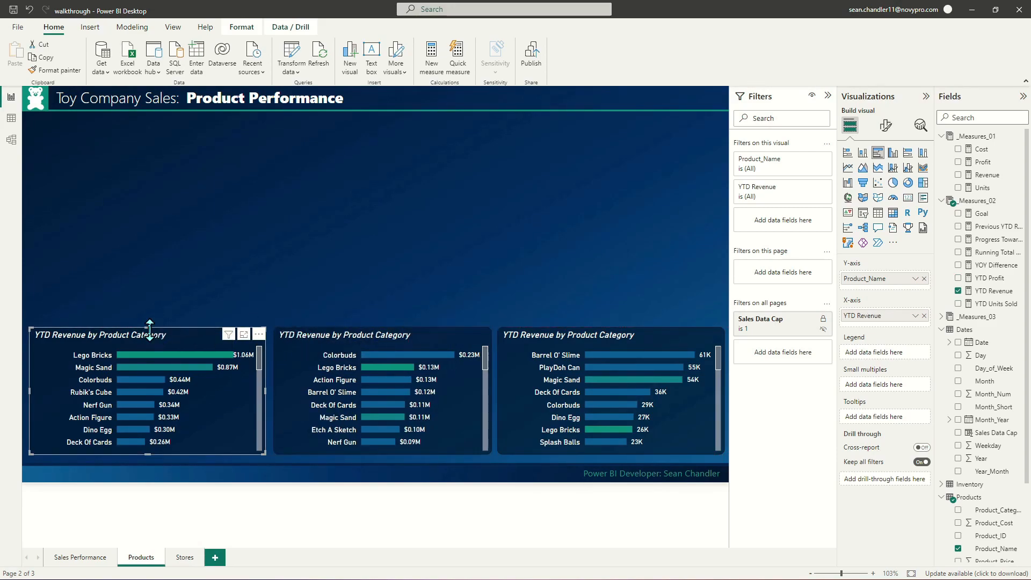
{"action": "left_click", "coordinate": [886, 126]}
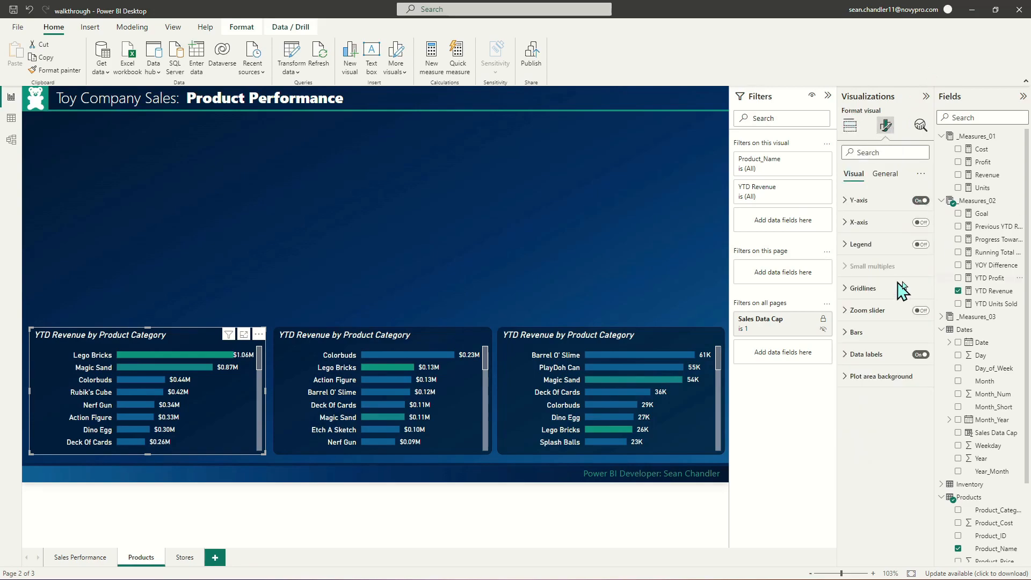
{"action": "left_click", "coordinate": [884, 174]}
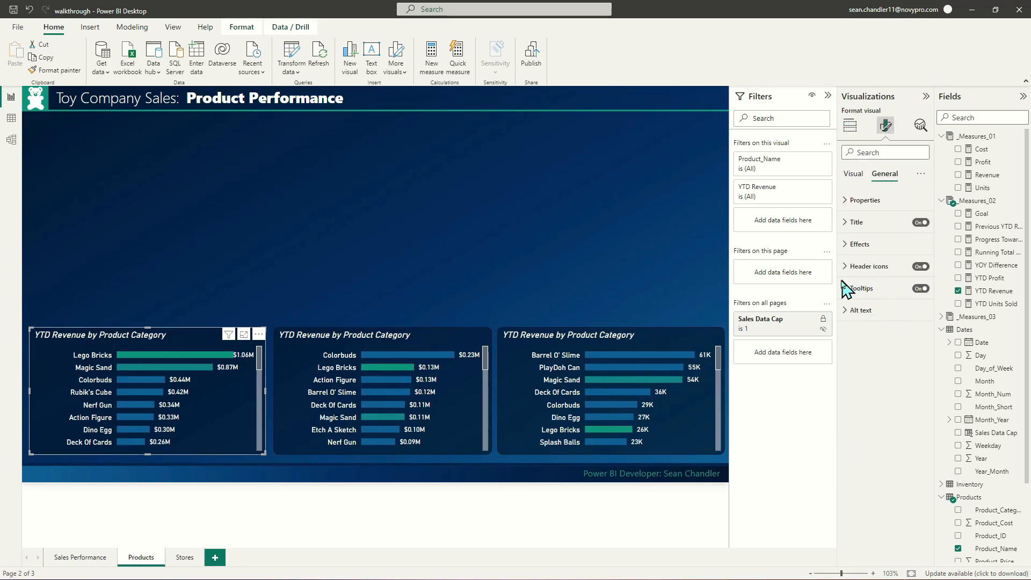
{"action": "left_click", "coordinate": [861, 222]}
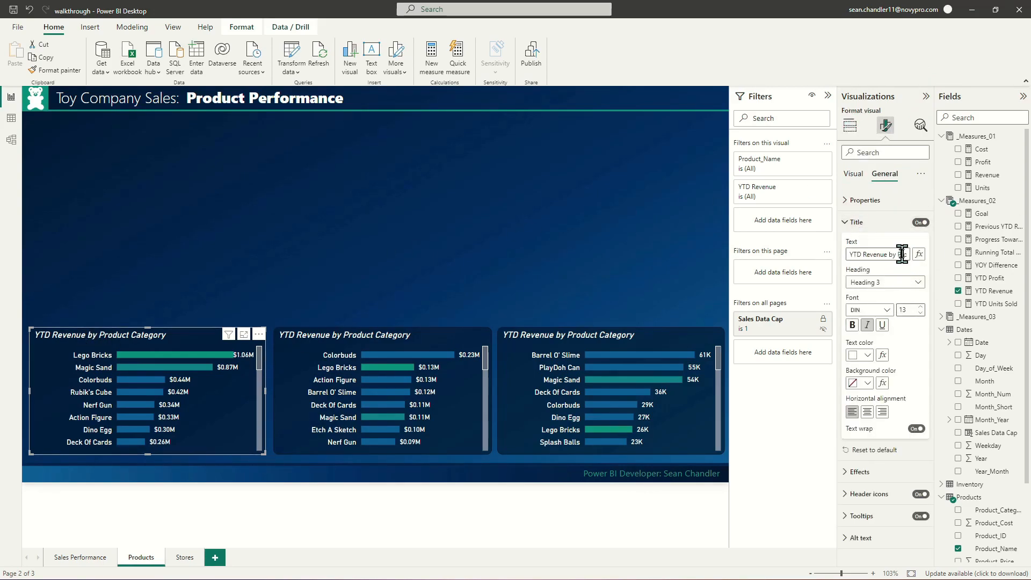
{"action": "left_click_drag", "start_coordinate": [900, 254], "coordinate": [1030, 271]}
{"action": "type", "text": "P"}
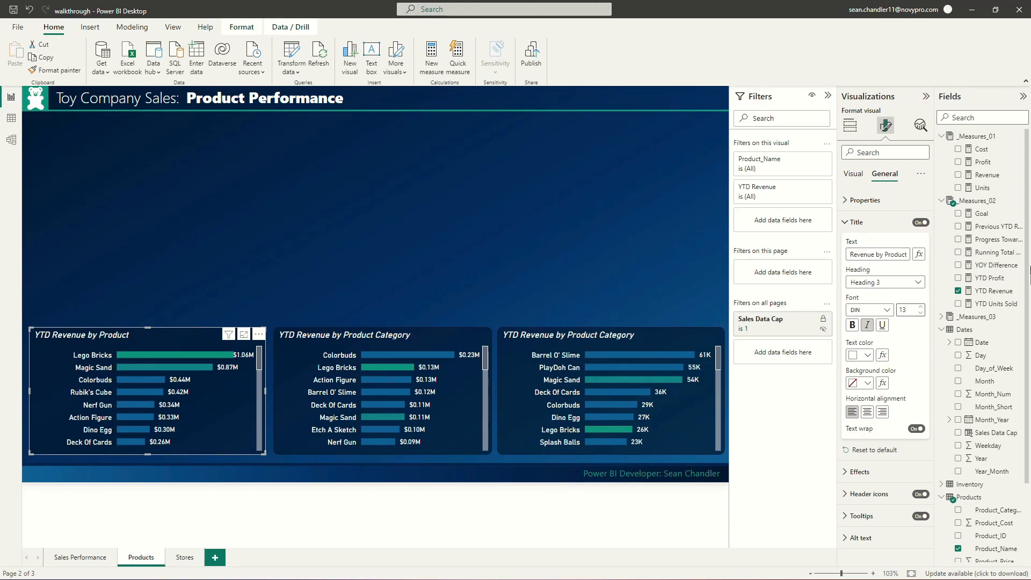
Change the middle chart's title text to YTD Profit by Product.
{"action": "left_click", "coordinate": [363, 336]}
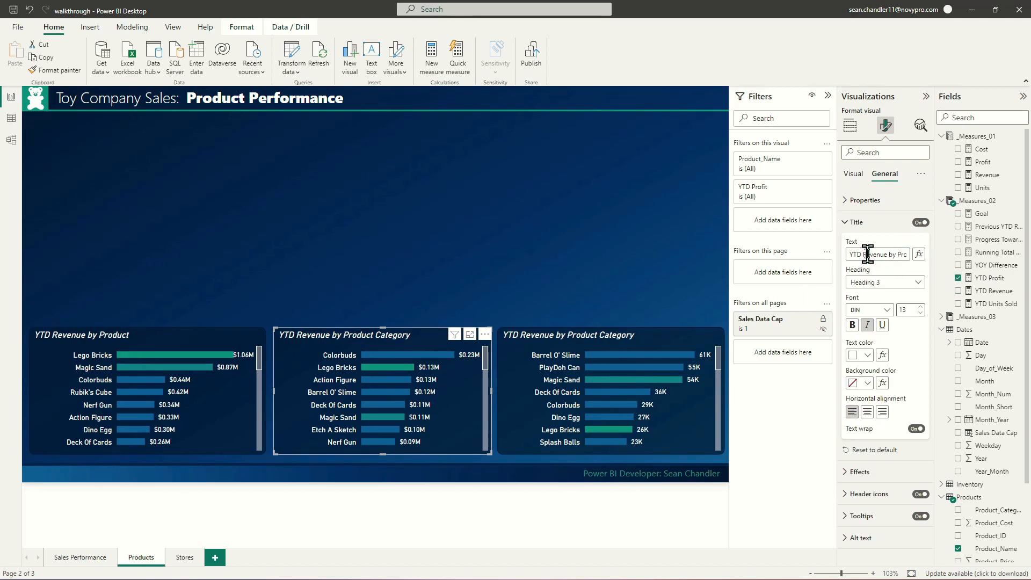
{"action": "left_click_drag", "start_coordinate": [864, 254], "coordinate": [1030, 256]}
{"action": "type", "text": "Profit by Produc"}
{"action": "key", "text": "Return"}
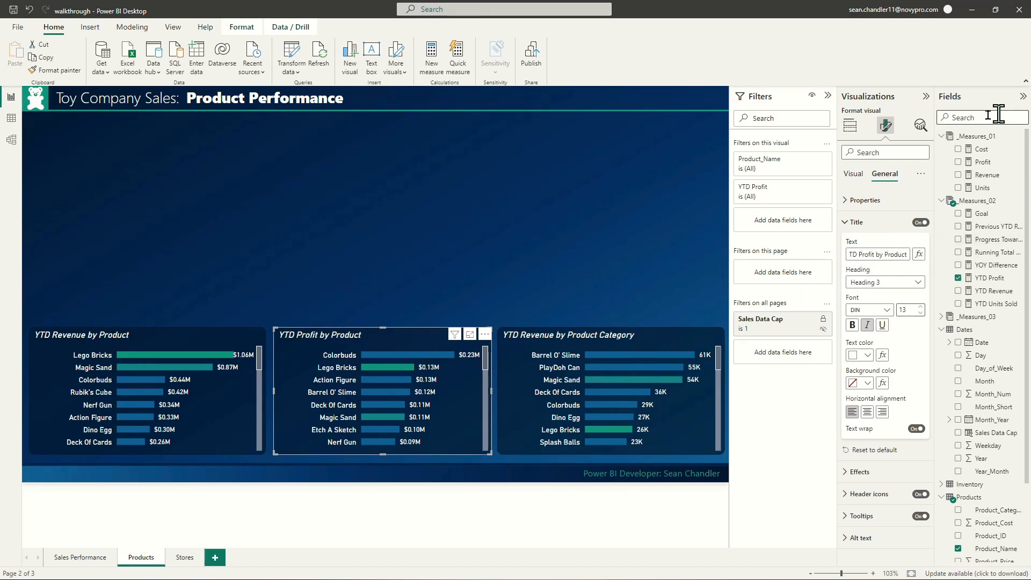
Change the third chart's title text to YTD Units Sold by Product.
{"action": "left_click", "coordinate": [561, 344]}
{"action": "triple_click", "coordinate": [857, 255]}
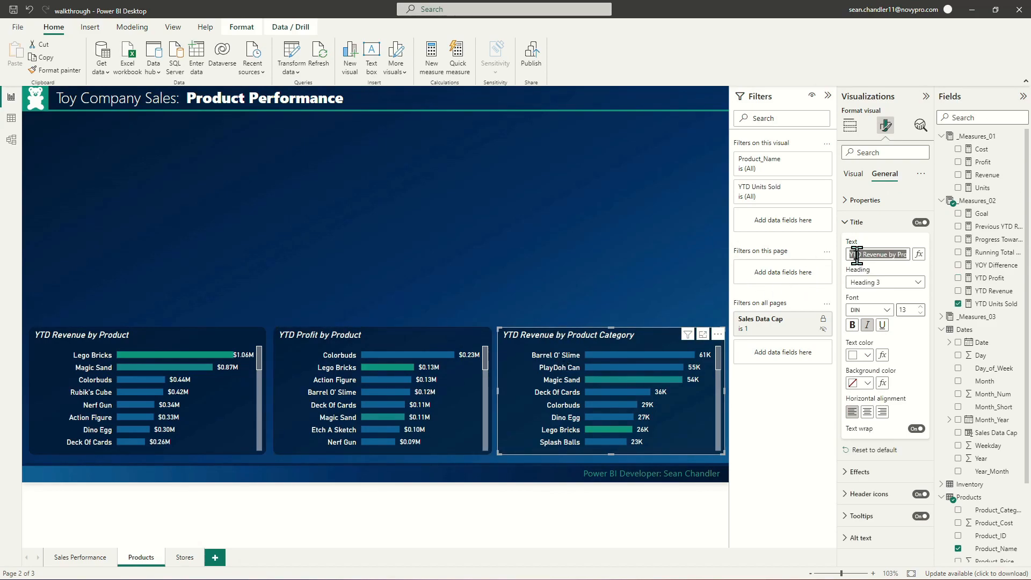
{"action": "type", "text": "YTD"}
{"action": "key", "text": "Return"}
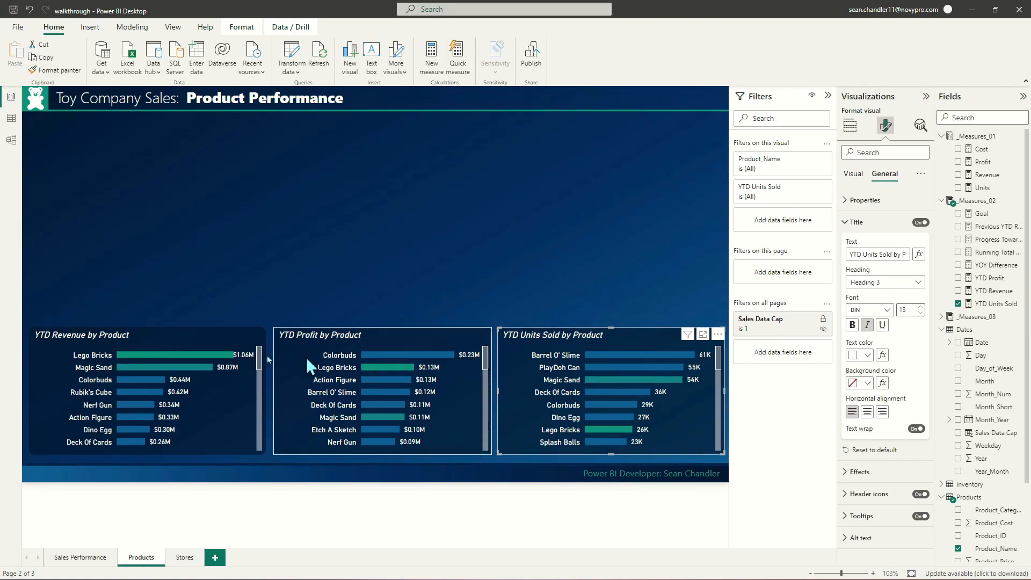
{"action": "mouse_move", "coordinate": [171, 359]}
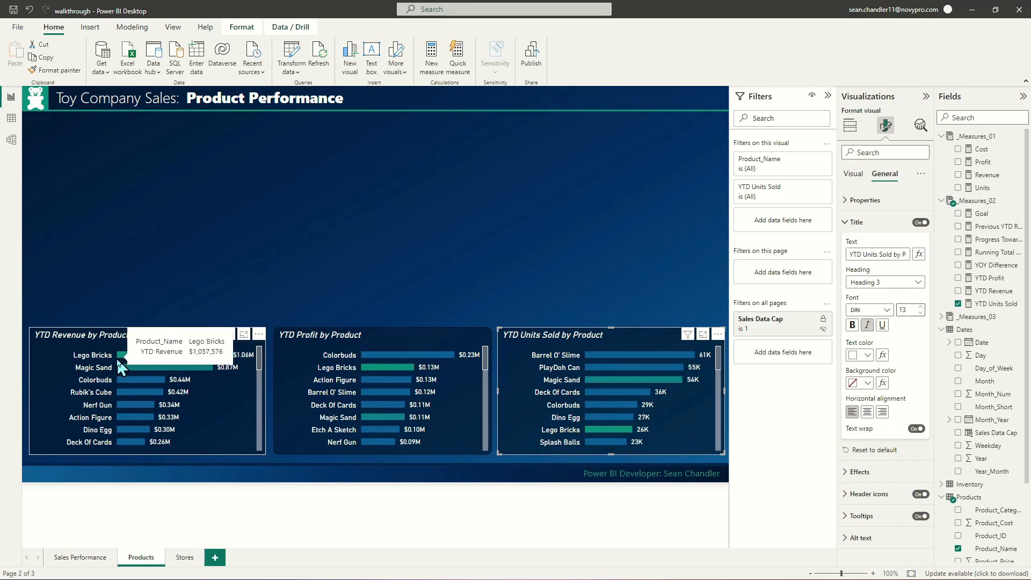
Base the gradient bar colors of the YTD Profit by Product chart on the YTD Profit measure.
{"action": "left_click", "coordinate": [331, 343]}
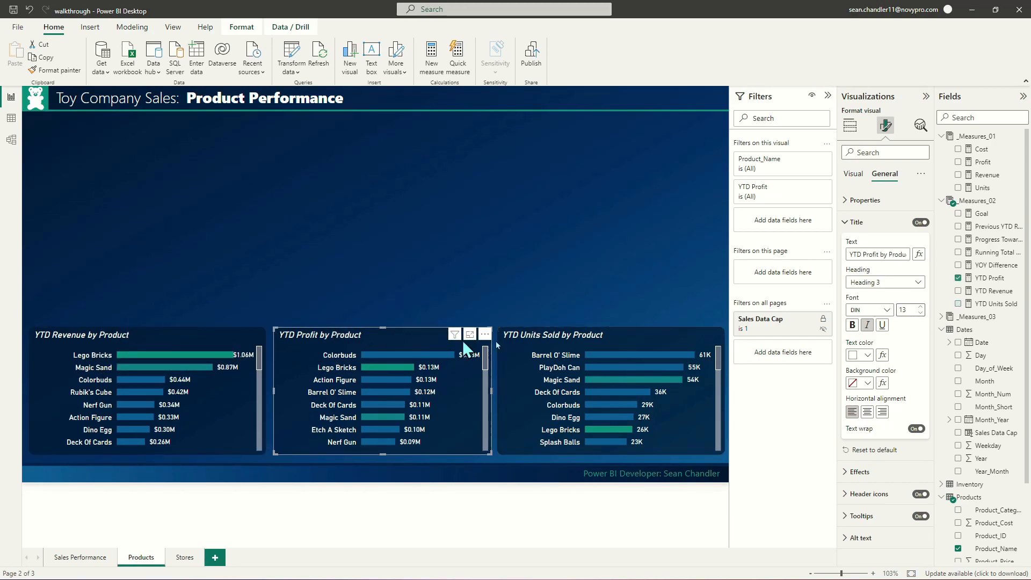
{"action": "left_click", "coordinate": [847, 222]}
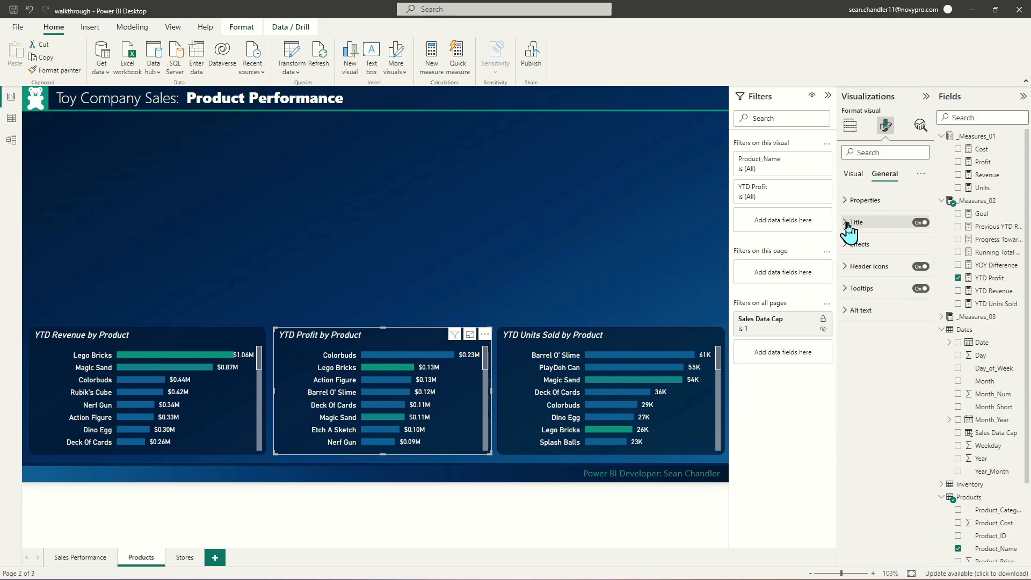
{"action": "left_click", "coordinate": [853, 173]}
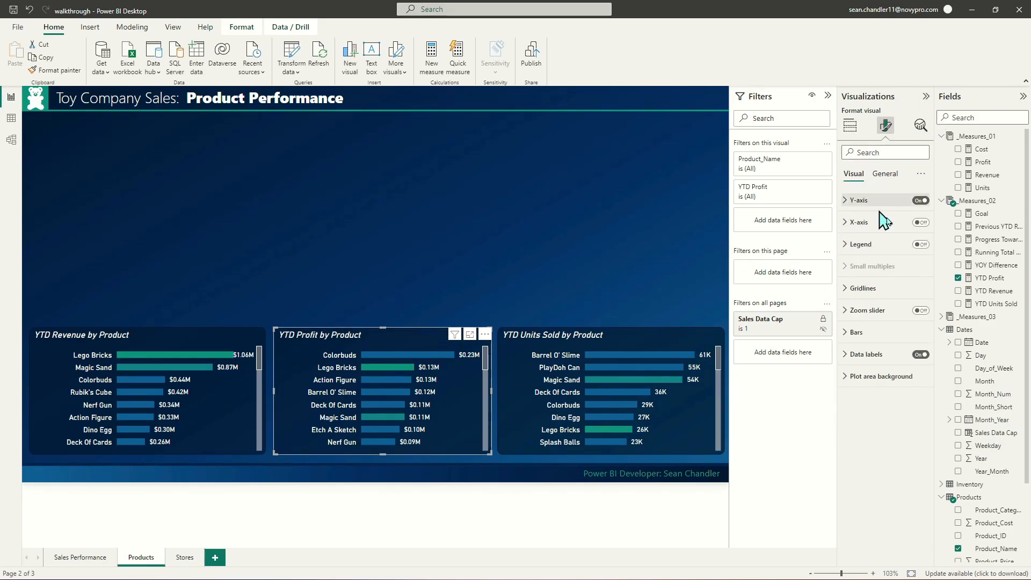
{"action": "left_click", "coordinate": [854, 332]}
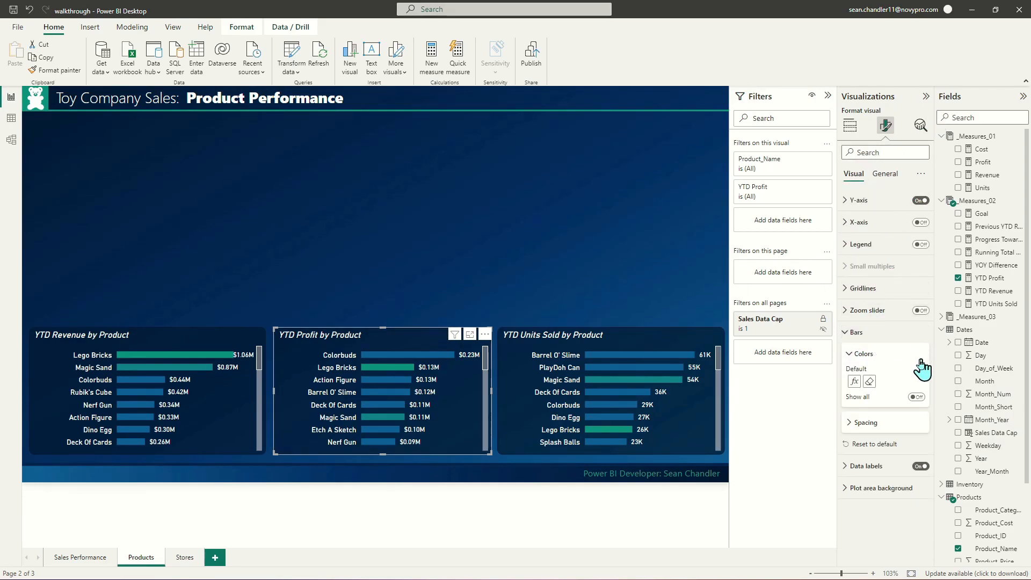
{"action": "left_click", "coordinate": [853, 382]}
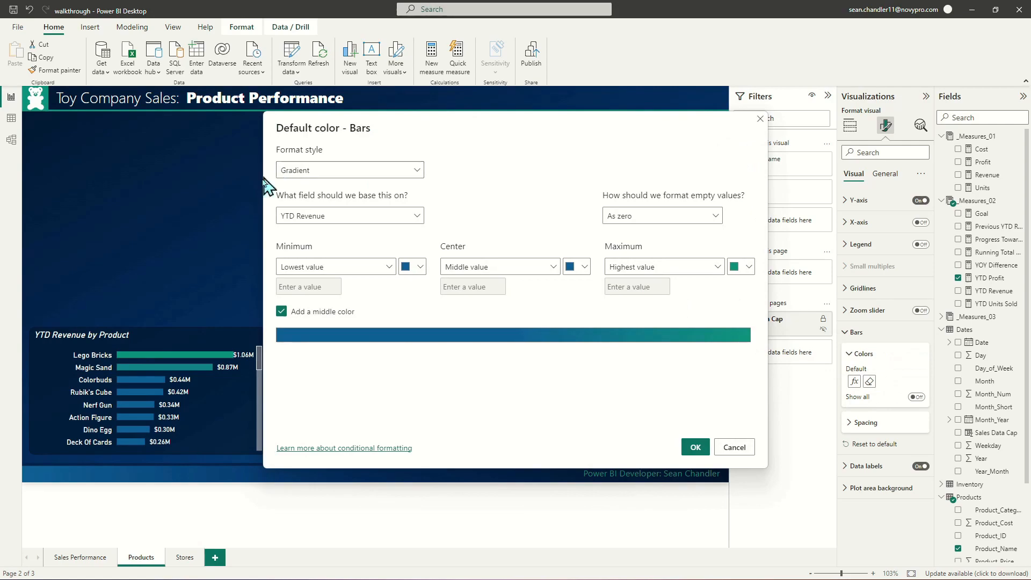
{"action": "left_click", "coordinate": [312, 220]}
{"action": "left_click", "coordinate": [284, 266]}
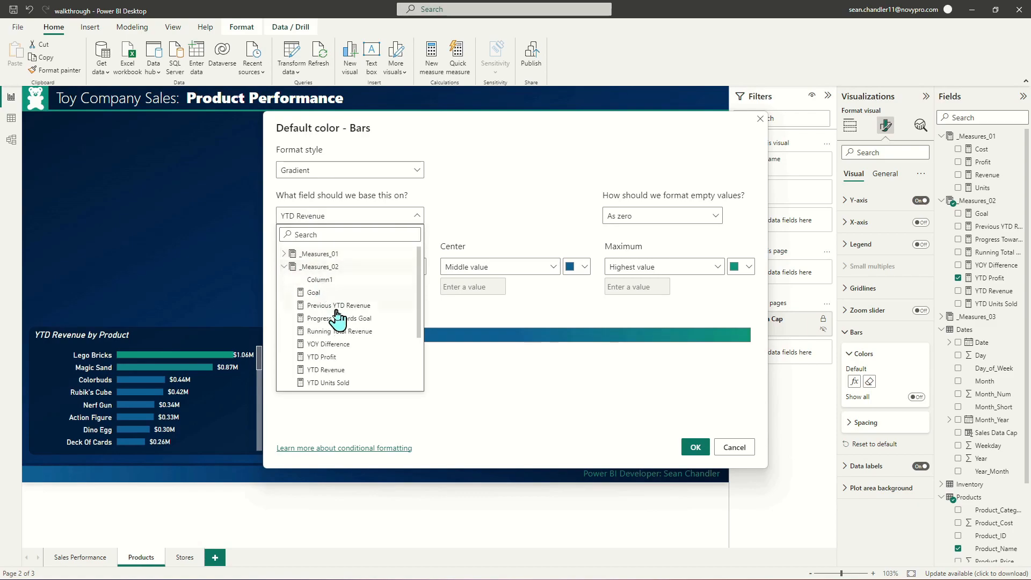
{"action": "left_click", "coordinate": [332, 369]}
{"action": "left_click", "coordinate": [695, 447]}
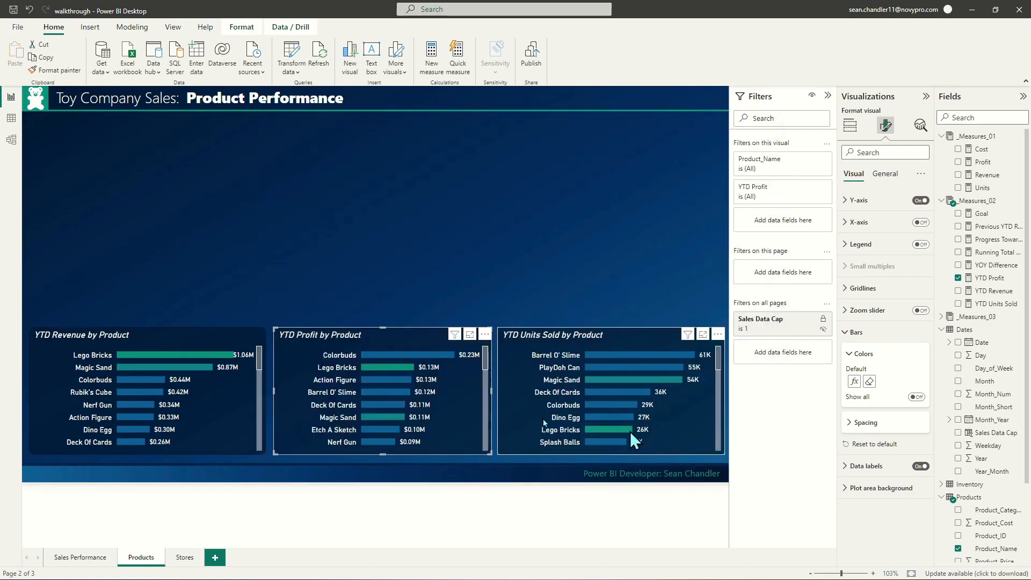
{"action": "mouse_move", "coordinate": [394, 363]}
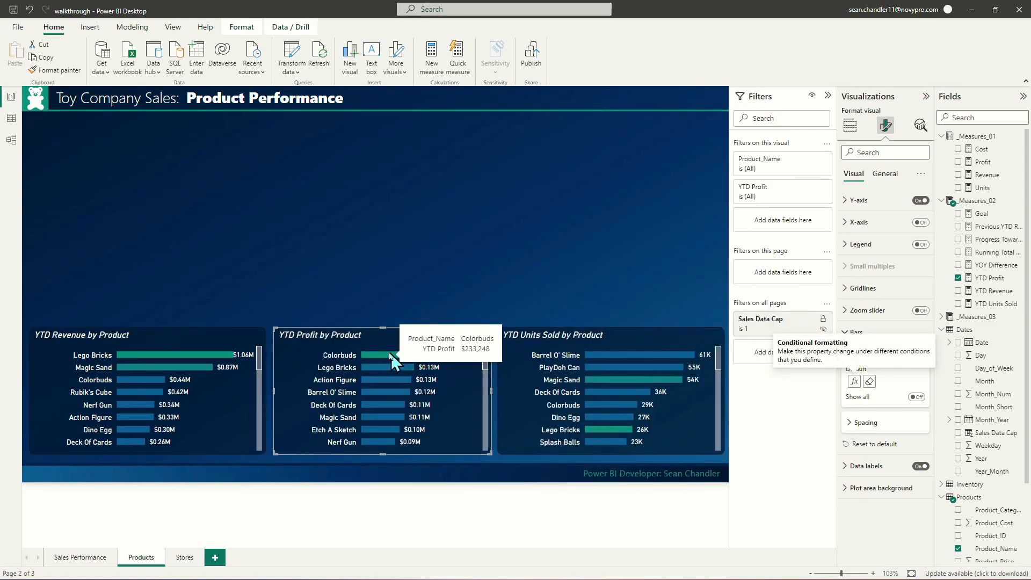
Base the gradient bar colors of the YTD Units Sold by Product chart on the YTD Units Sold measure.
{"action": "left_click", "coordinate": [588, 344]}
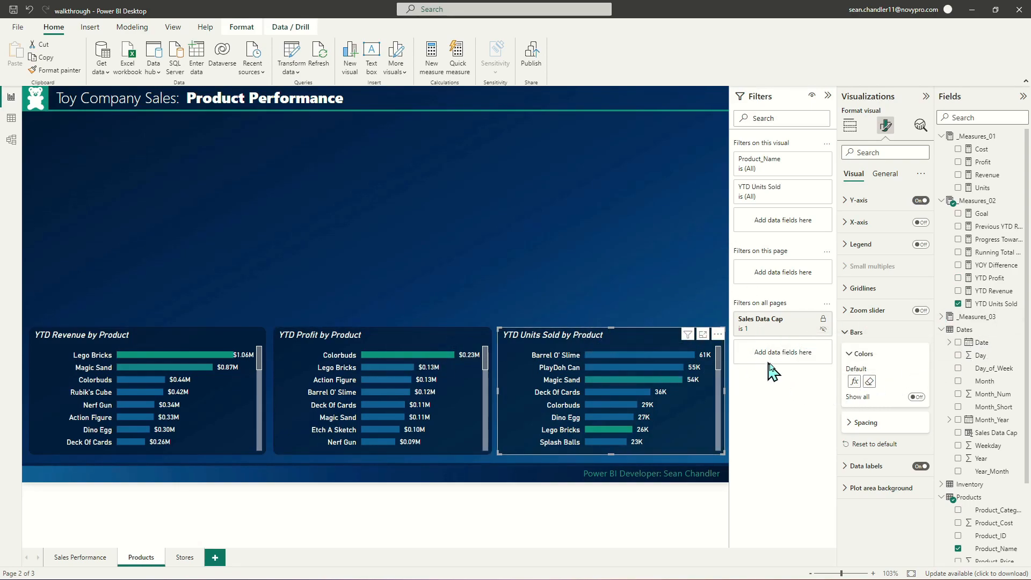
{"action": "left_click", "coordinate": [854, 381]}
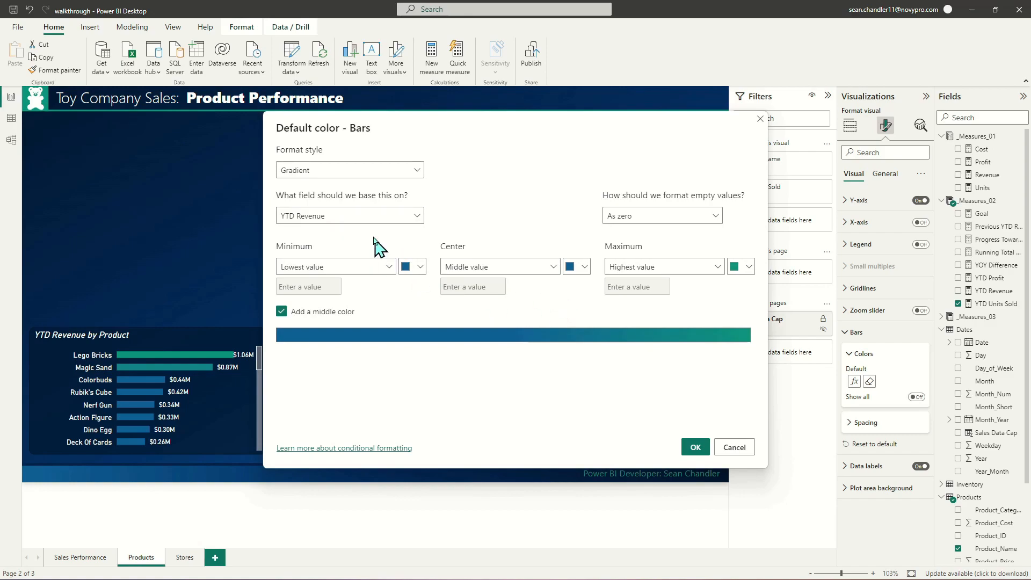
{"action": "left_click", "coordinate": [380, 217]}
{"action": "left_click", "coordinate": [284, 267]}
{"action": "scroll", "coordinate": [323, 309], "scroll_direction": "down", "scroll_amount": 2}
{"action": "left_click", "coordinate": [329, 311]}
{"action": "left_click", "coordinate": [694, 448]}
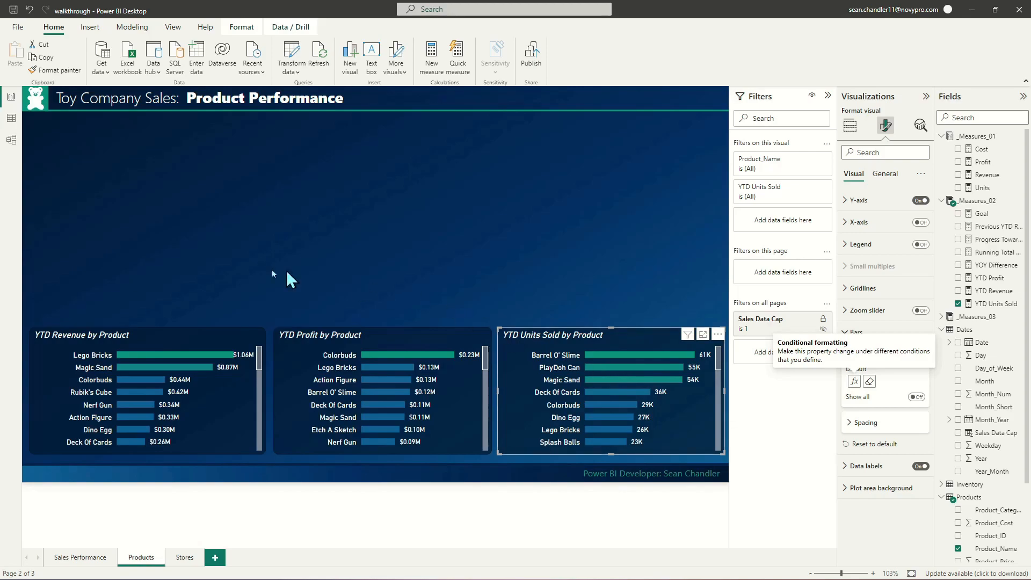
Nudge the bar charts along the page's lower edge slightly to the left to even out their spacing.
{"action": "left_click", "coordinate": [184, 358]}
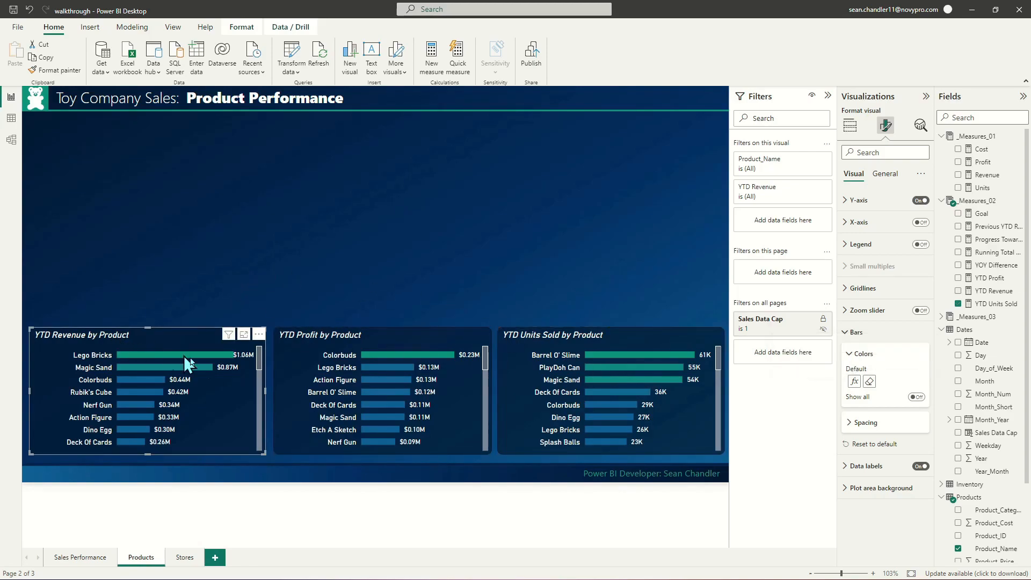
{"action": "left_click", "coordinate": [331, 343], "text": "ctrl"}
{"action": "left_click", "coordinate": [531, 337], "text": "ctrl"}
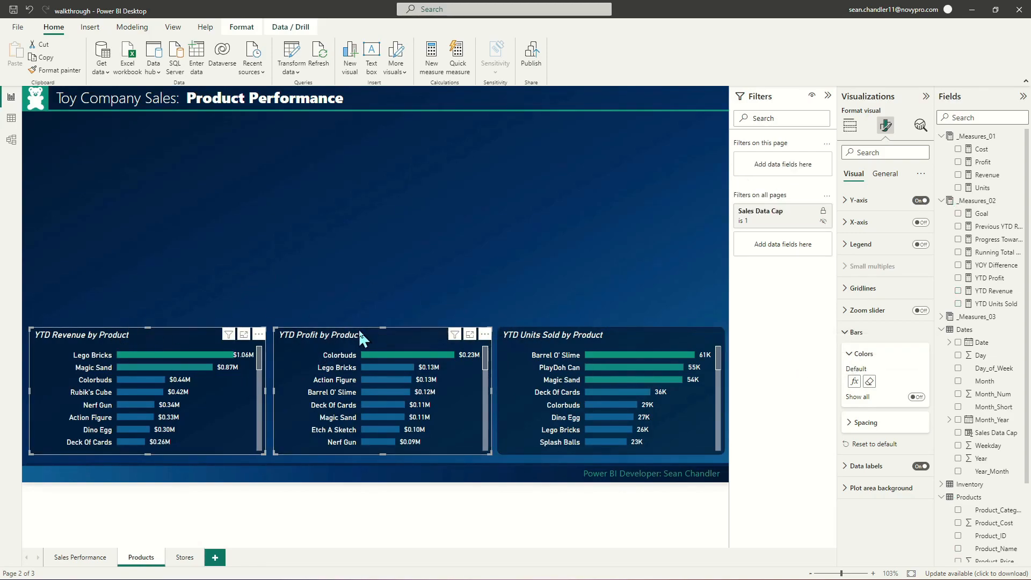
{"action": "left_click", "coordinate": [179, 329]}
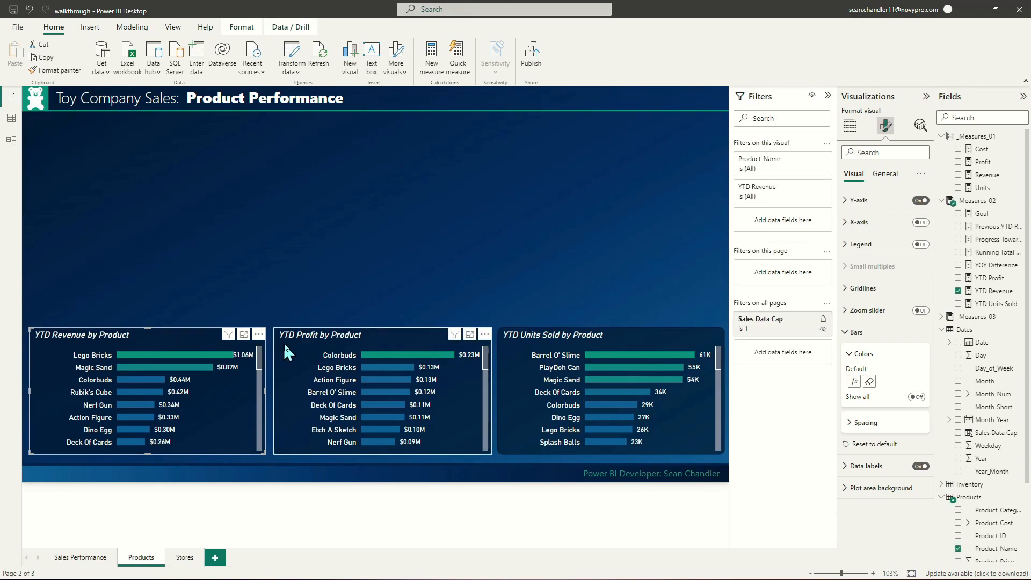
{"action": "left_click", "coordinate": [336, 341]}
{"action": "left_click", "coordinate": [546, 333]}
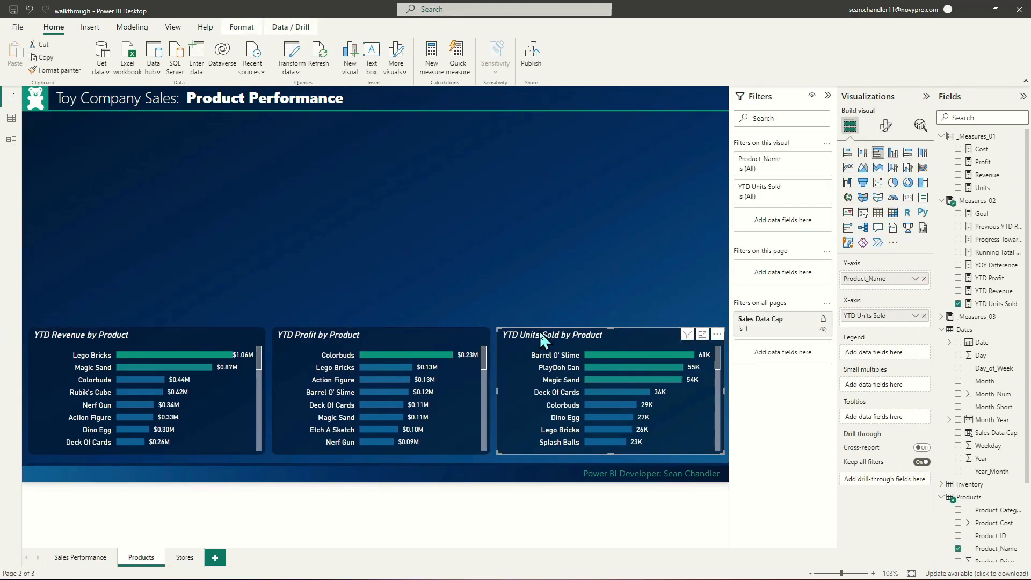
{"action": "left_click", "coordinate": [579, 273]}
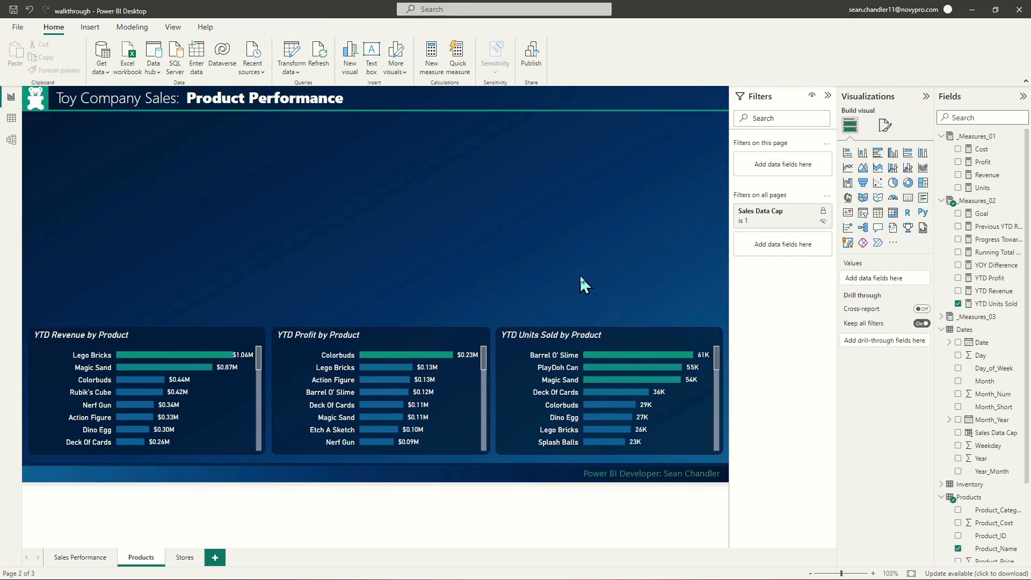
{"action": "left_click", "coordinate": [360, 331]}
{"action": "left_click", "coordinate": [538, 281]}
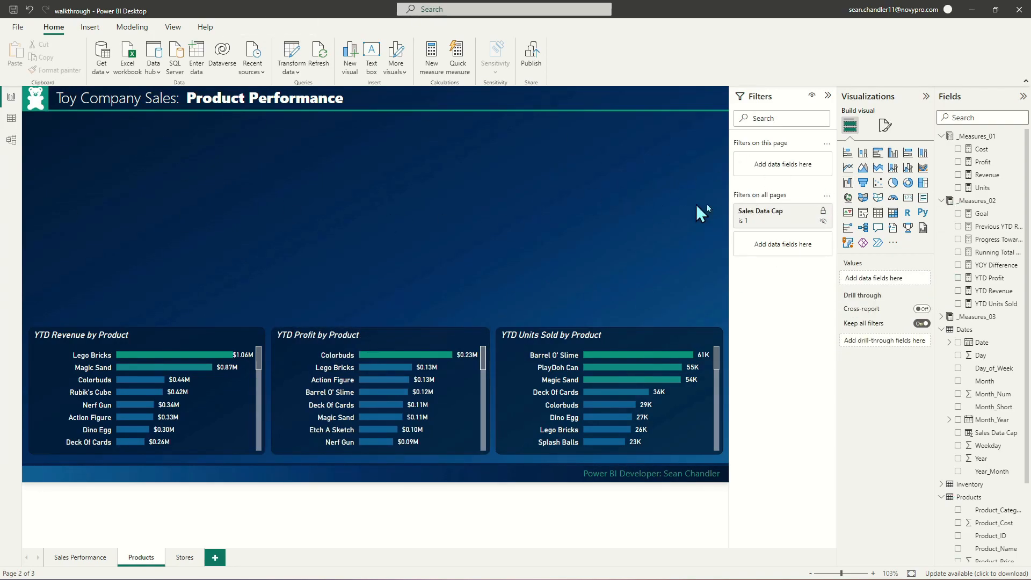
Compare the cards and charts on the Sales Performance page with the empty area above the Products page's bar charts.
{"action": "left_click_drag", "start_coordinate": [50, 128], "coordinate": [710, 317]}
{"action": "left_click", "coordinate": [88, 562]}
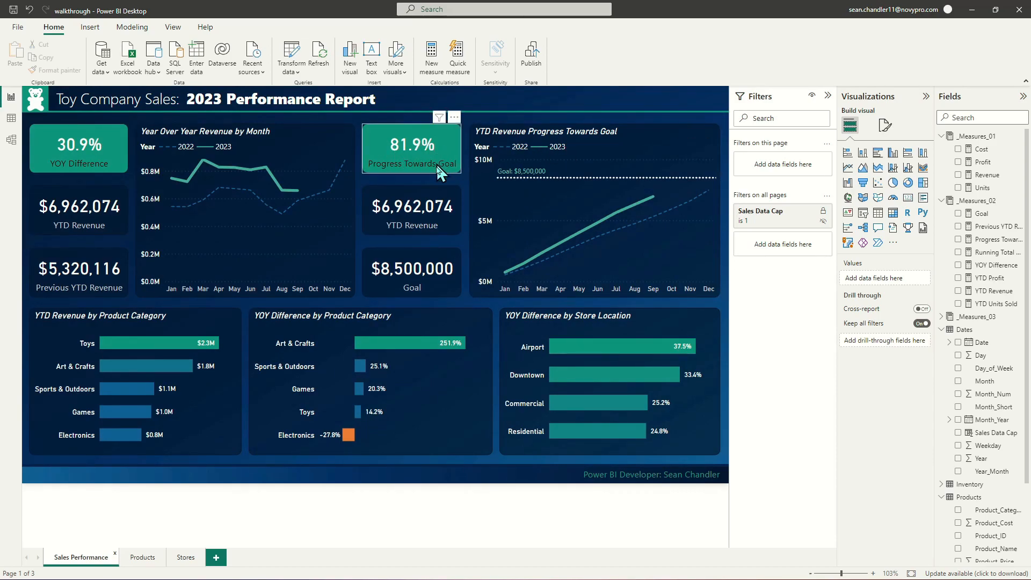
{"action": "left_click", "coordinate": [143, 558]}
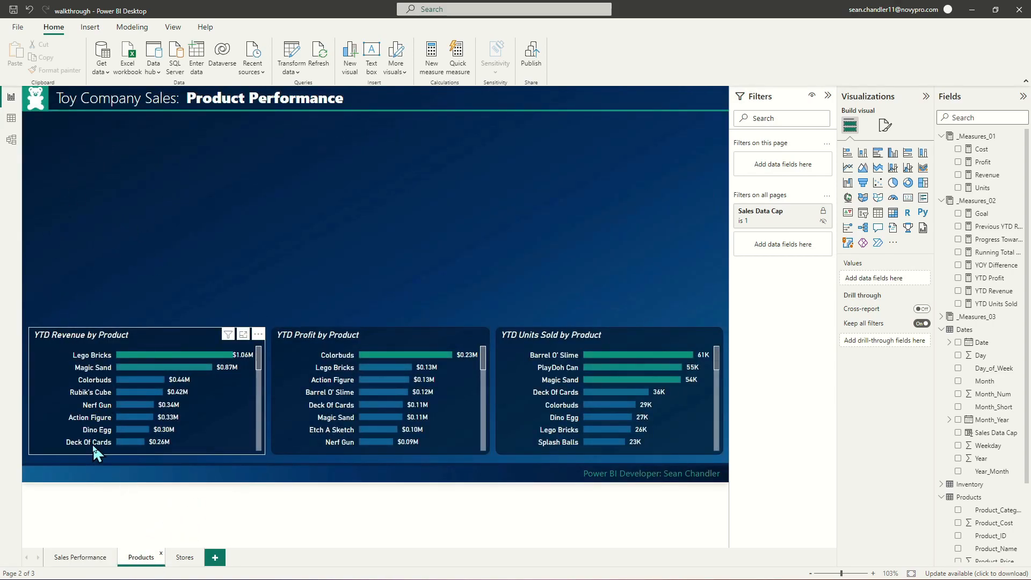
{"action": "left_click", "coordinate": [85, 558]}
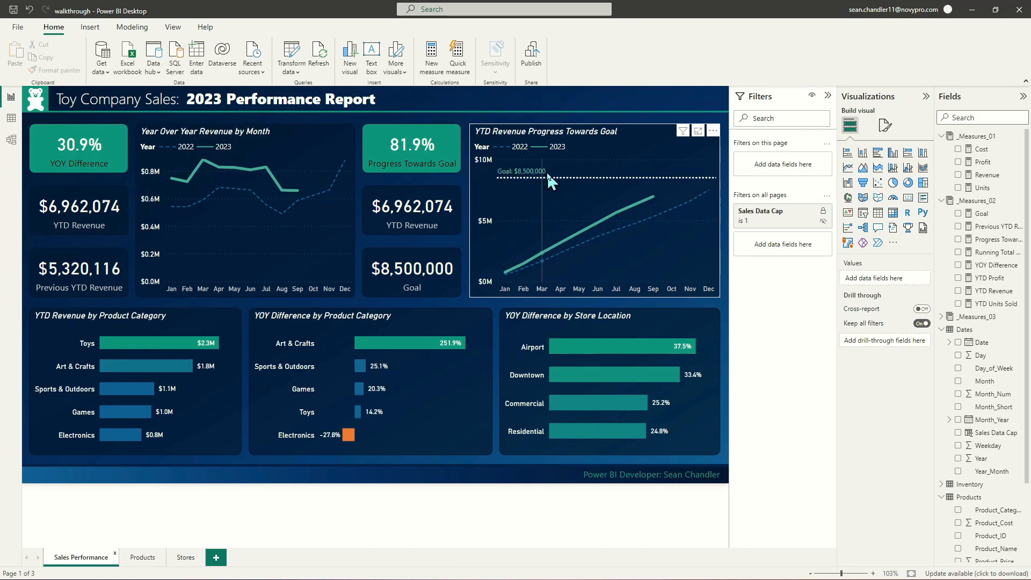
{"action": "mouse_move", "coordinate": [547, 174]}
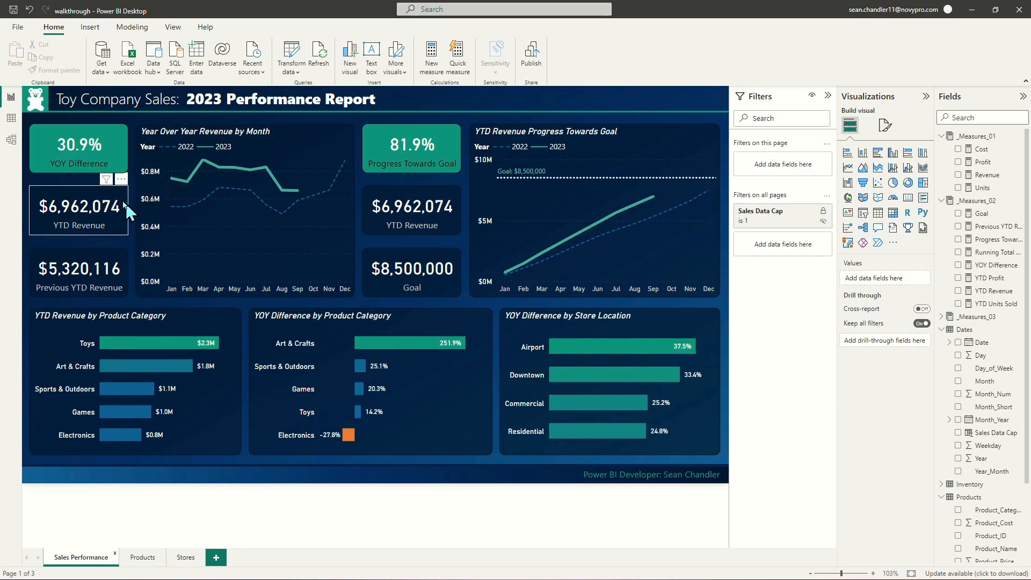
{"action": "left_click", "coordinate": [143, 558]}
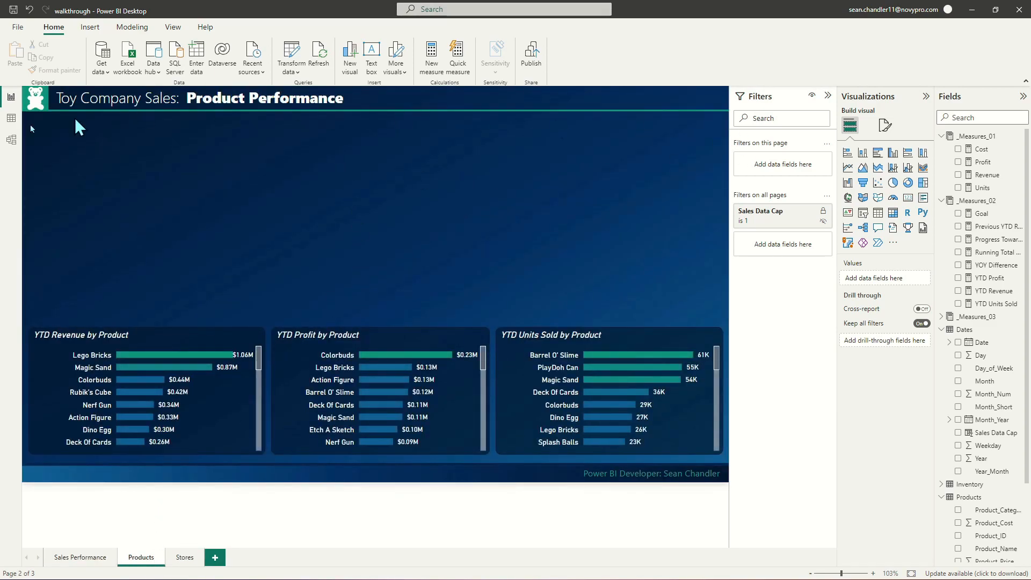
{"action": "left_click_drag", "start_coordinate": [41, 128], "coordinate": [723, 329]}
Insert a table visual on the Products page, enlarge it and position it in the page's left half.
{"action": "left_click", "coordinate": [878, 213]}
{"action": "left_click_drag", "start_coordinate": [264, 226], "coordinate": [398, 405]}
{"action": "left_click_drag", "start_coordinate": [318, 175], "coordinate": [334, 194]}
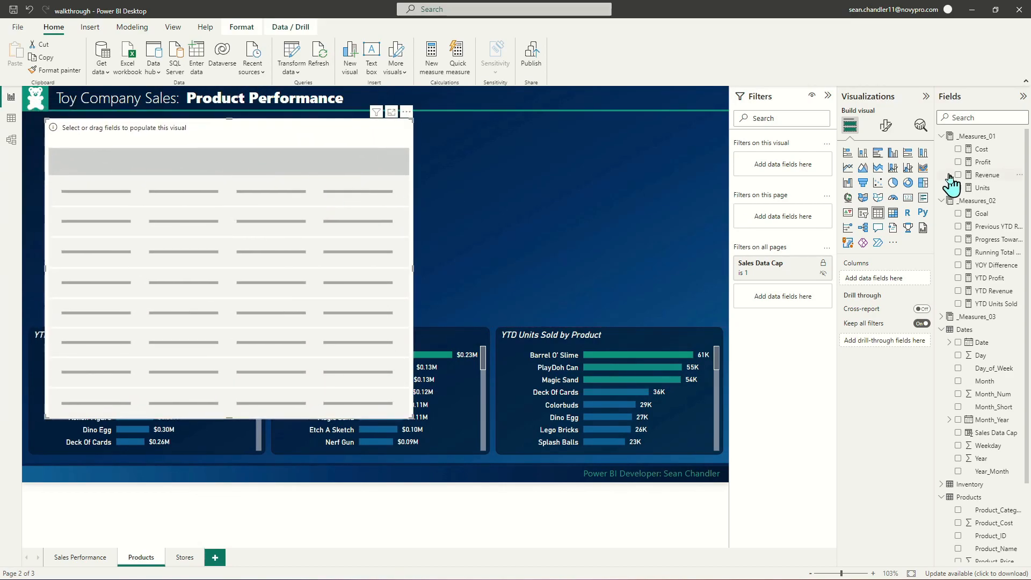
Fill the table with Product_Name, YTD Revenue, Previous YTD Revenue and YOY Difference, and widen it.
{"action": "left_click", "coordinate": [886, 129]}
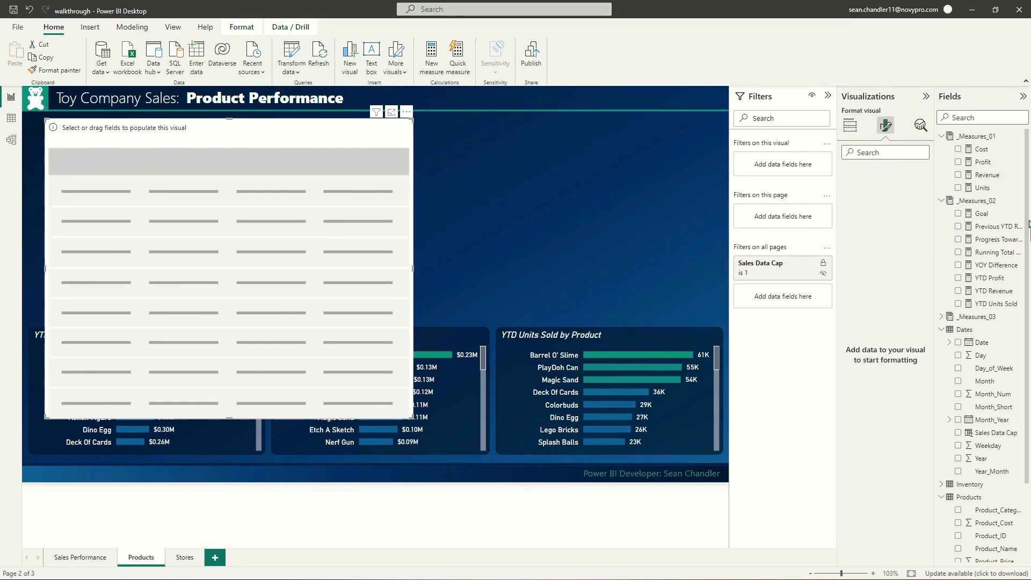
{"action": "scroll", "coordinate": [993, 387], "scroll_direction": "down", "scroll_amount": 3}
{"action": "left_click_drag", "start_coordinate": [991, 453], "coordinate": [200, 213]}
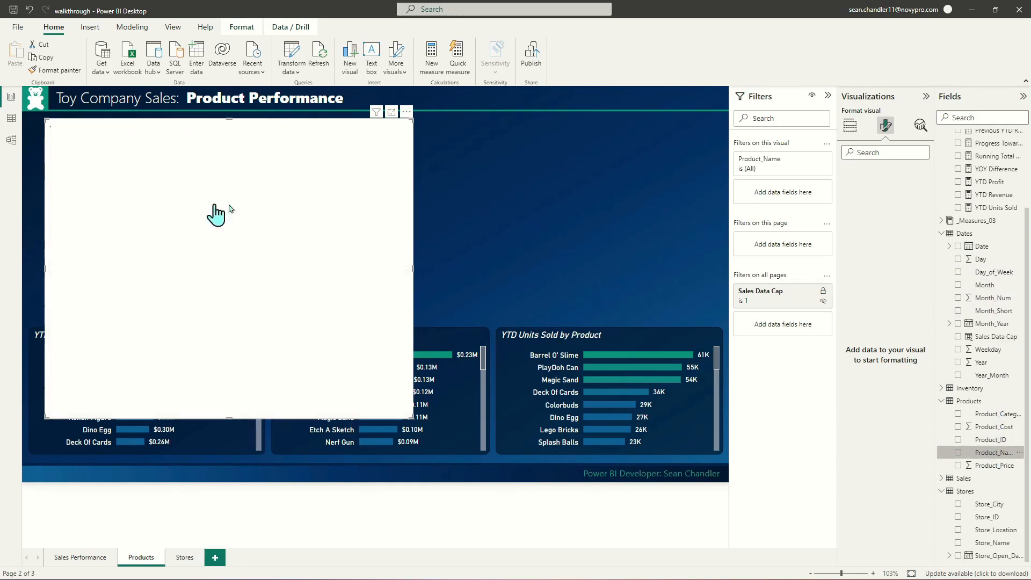
{"action": "scroll", "coordinate": [1018, 333], "scroll_direction": "up", "scroll_amount": 3}
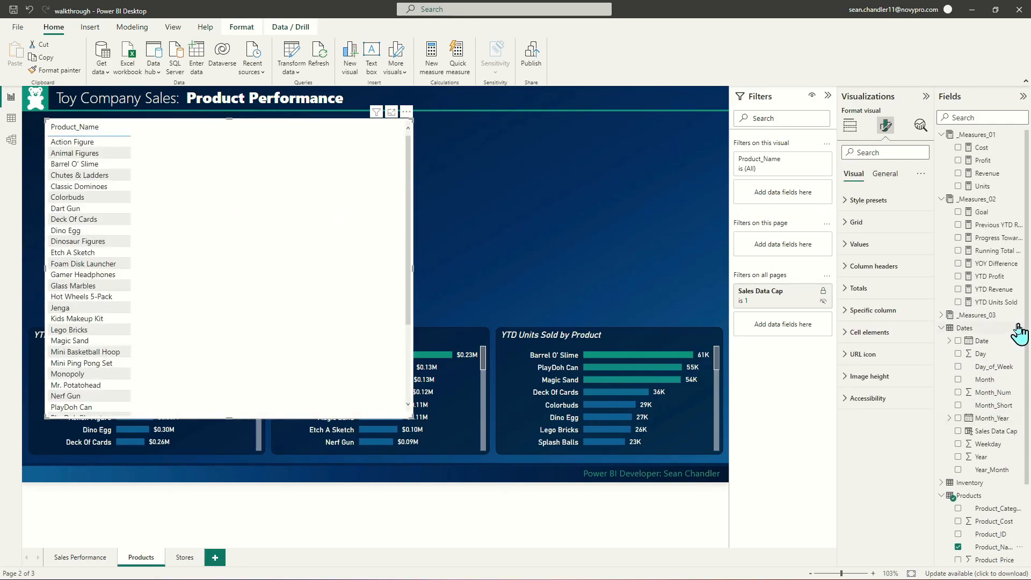
{"action": "left_click_drag", "start_coordinate": [1004, 294], "coordinate": [346, 207]}
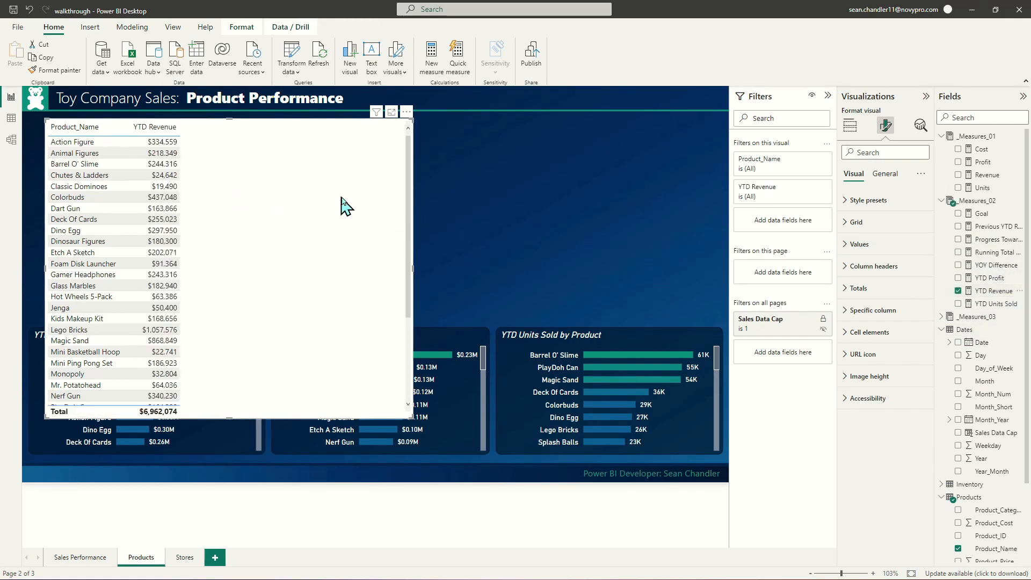
{"action": "left_click", "coordinate": [989, 240]}
{"action": "left_click_drag", "start_coordinate": [989, 228], "coordinate": [370, 202]}
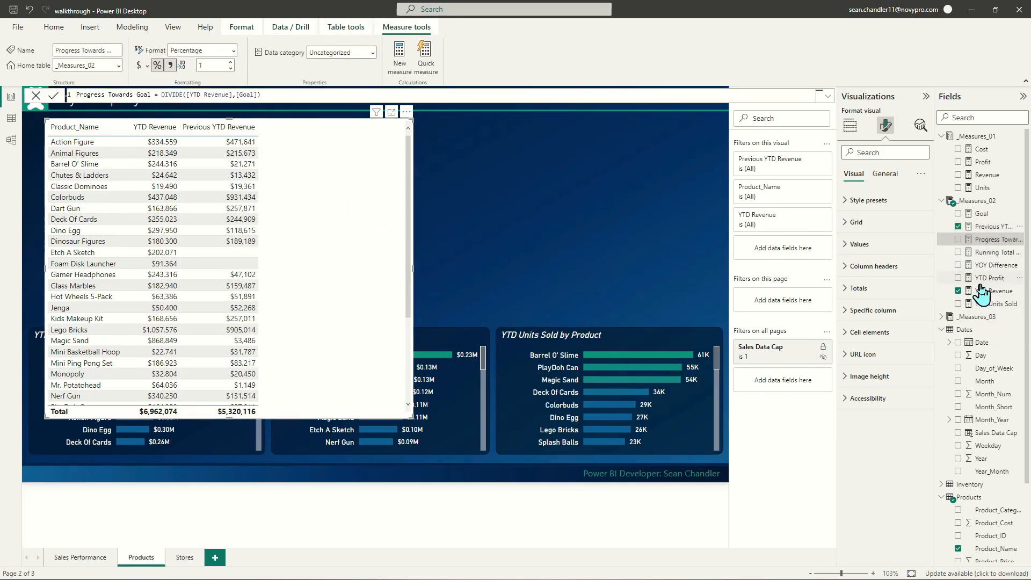
{"action": "left_click_drag", "start_coordinate": [991, 265], "coordinate": [365, 208]}
{"action": "left_click_drag", "start_coordinate": [411, 267], "coordinate": [466, 267]}
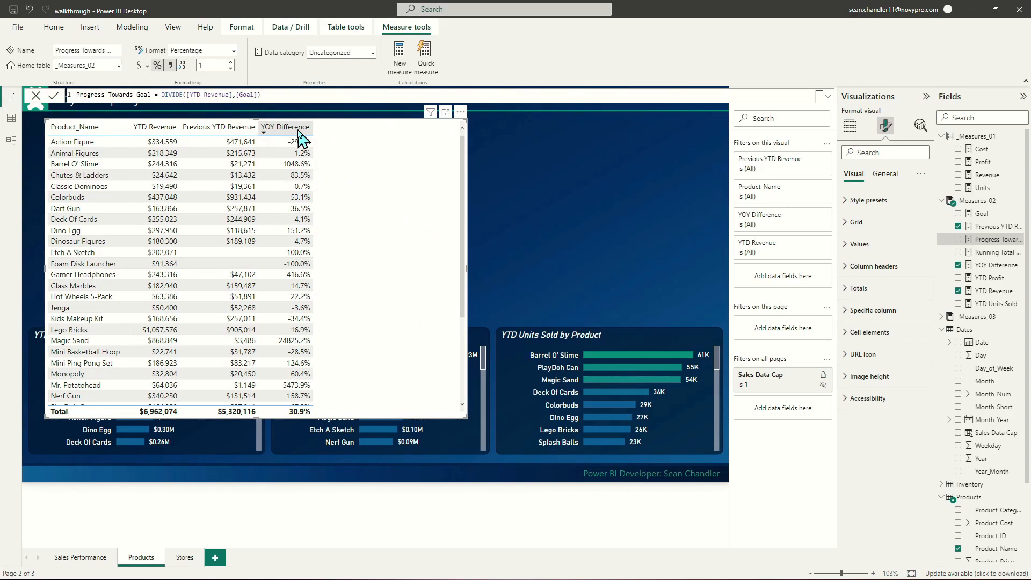
Sort the table by YOY Difference in descending order and examine the differences down to the lowest rows.
{"action": "left_click", "coordinate": [298, 139]}
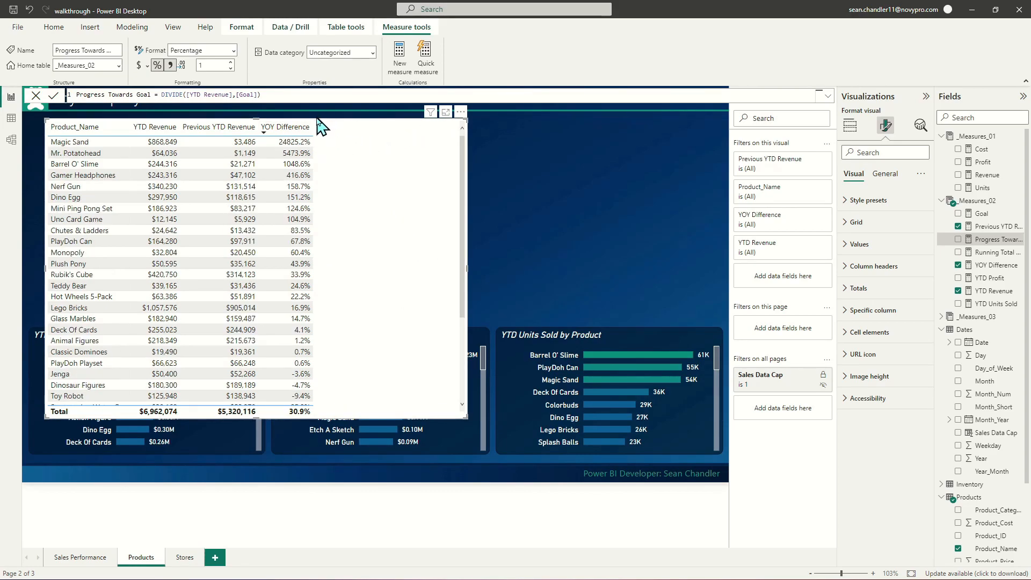
{"action": "mouse_move", "coordinate": [348, 139]}
{"action": "left_mouse_down"}
{"action": "mouse_move", "coordinate": [329, 149]}
{"action": "mouse_move", "coordinate": [341, 144]}
{"action": "left_mouse_up"}
{"action": "left_click_drag", "start_coordinate": [376, 111], "coordinate": [346, 158]}
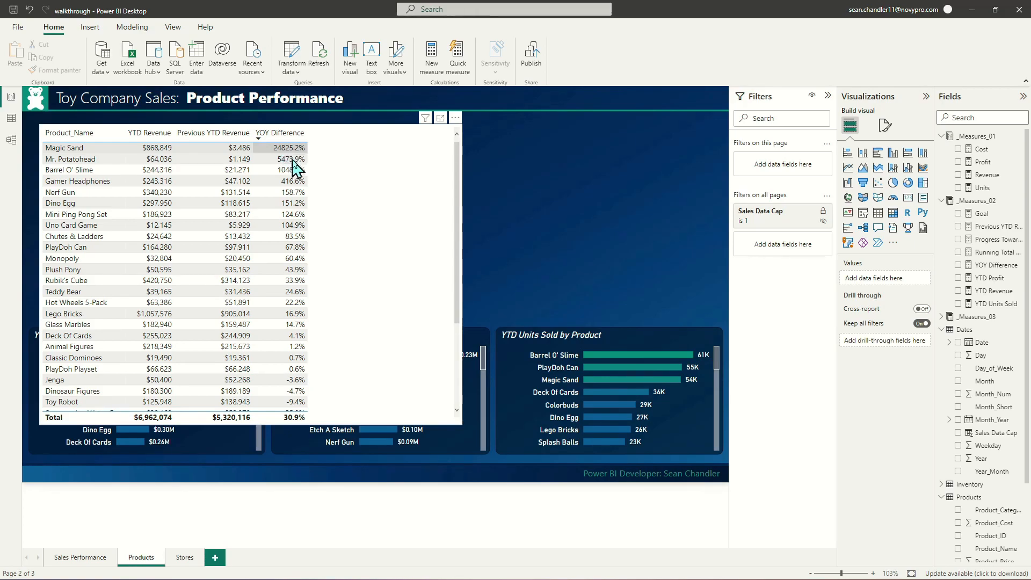
{"action": "scroll", "coordinate": [351, 182], "scroll_direction": "down", "scroll_amount": 4}
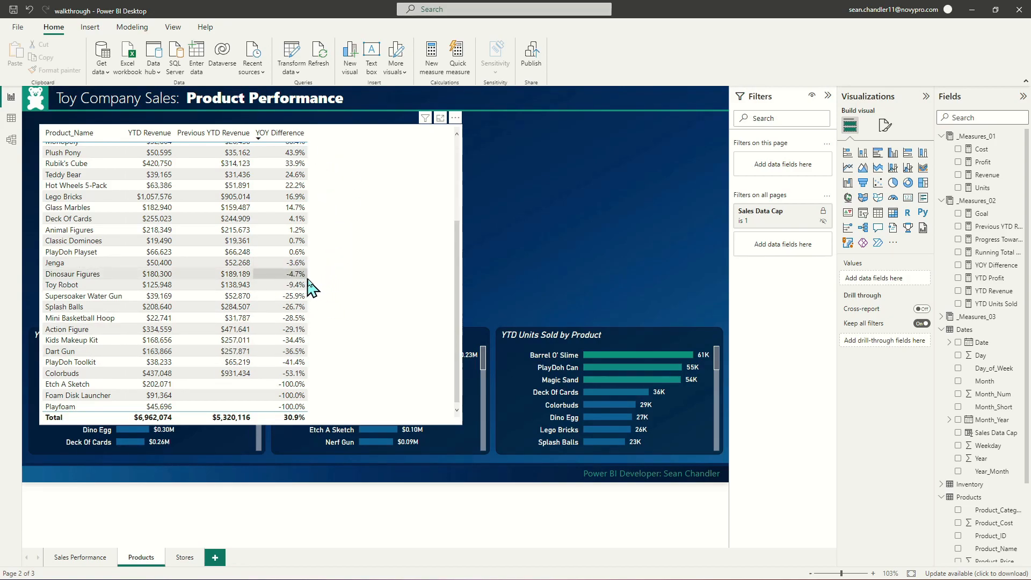
Create the measure YOY Difference 2 = If([Previous YTD Revenue]=0,BLANK(),[YOY Difference]) in _Measures_02.
{"action": "right_click", "coordinate": [994, 304]}
{"action": "key", "text": "Escape"}
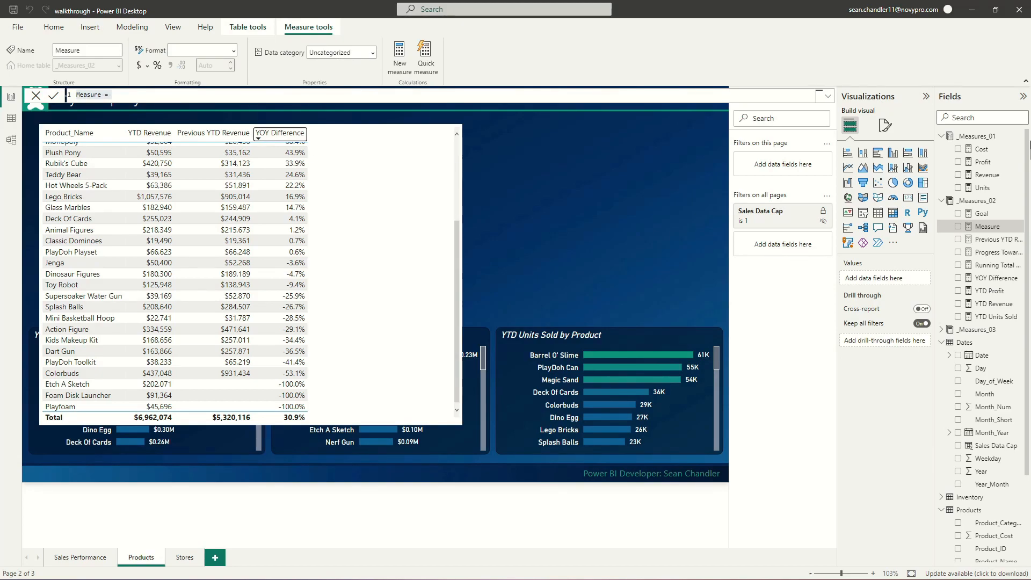
{"action": "triple_click", "coordinate": [148, 93]}
{"action": "type", "text": "YO"}
{"action": "key", "text": "BackSpace"}
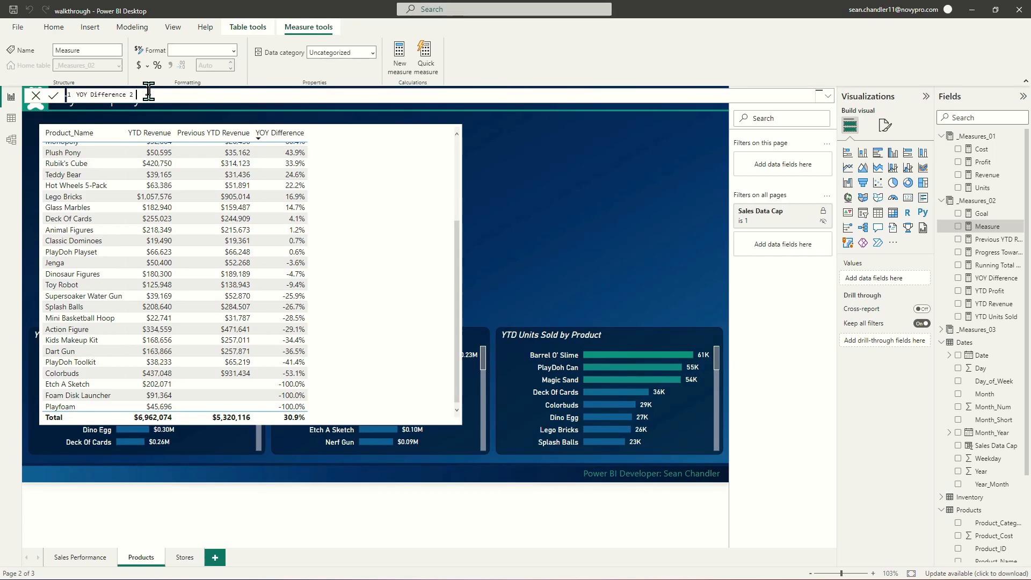
{"action": "type", "text": "= IF("}
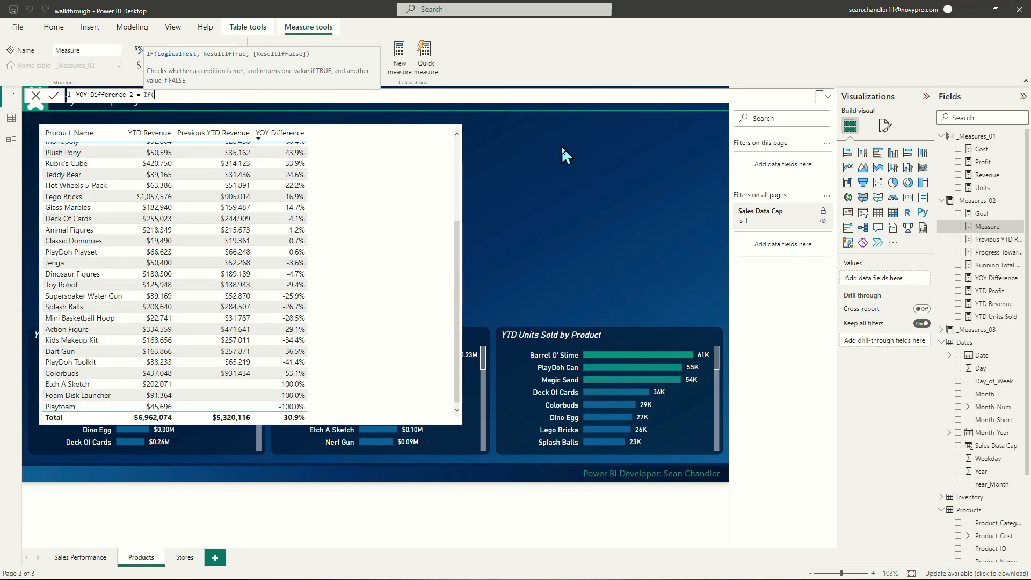
{"action": "type", "text": "pre"}
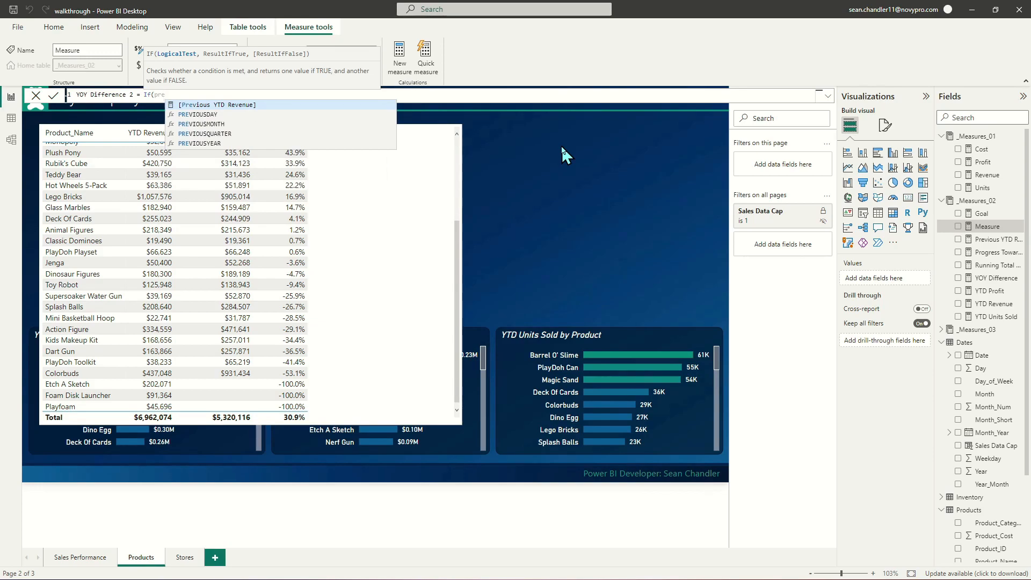
{"action": "key", "text": "Tab"}
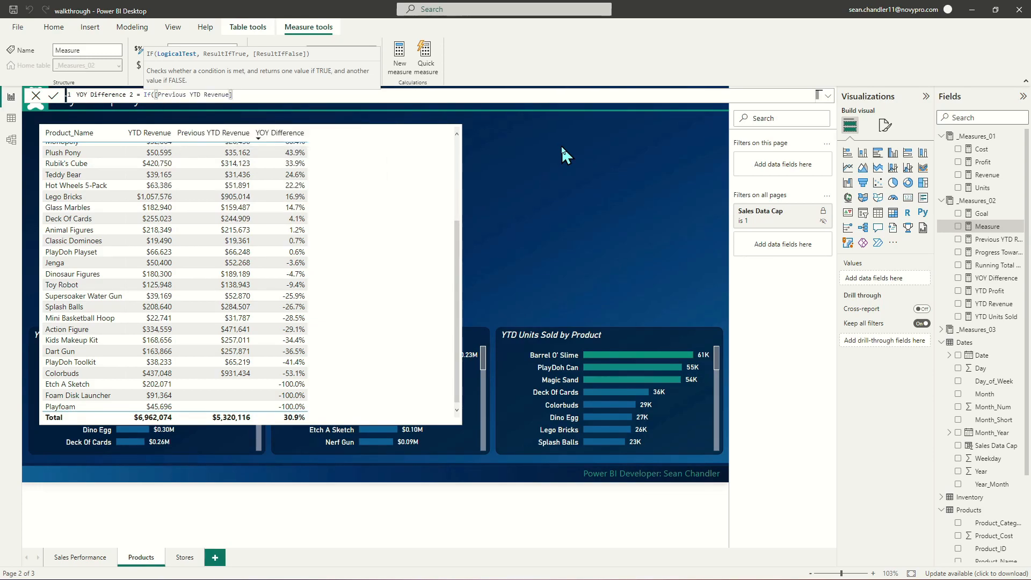
{"action": "type", "text": "=0,BLANK(),y"}
{"action": "key", "text": "Up"}
{"action": "key", "text": "Up"}
{"action": "key", "text": "Up"}
{"action": "key", "text": "Up"}
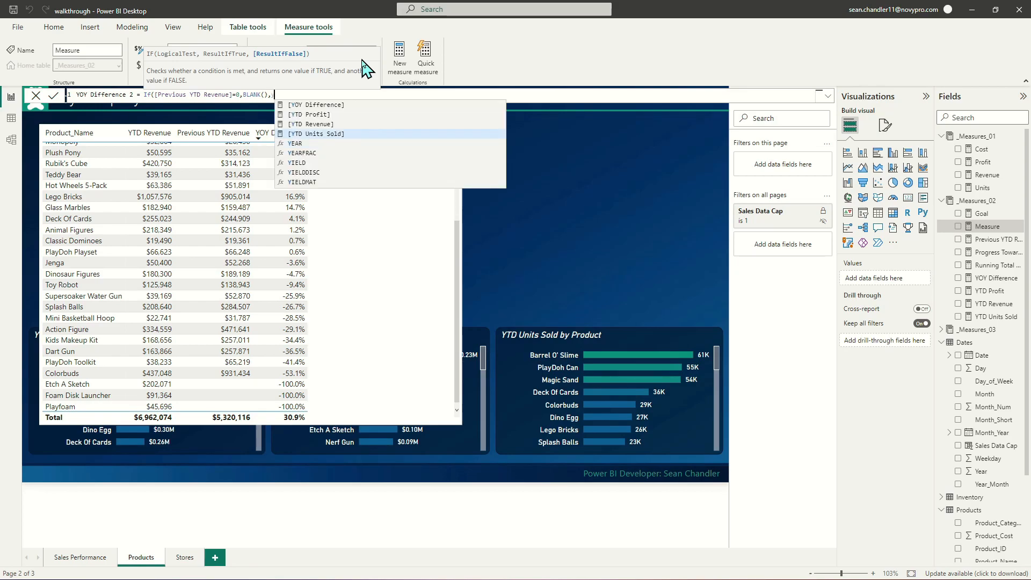
{"action": "key", "text": "Tab"}
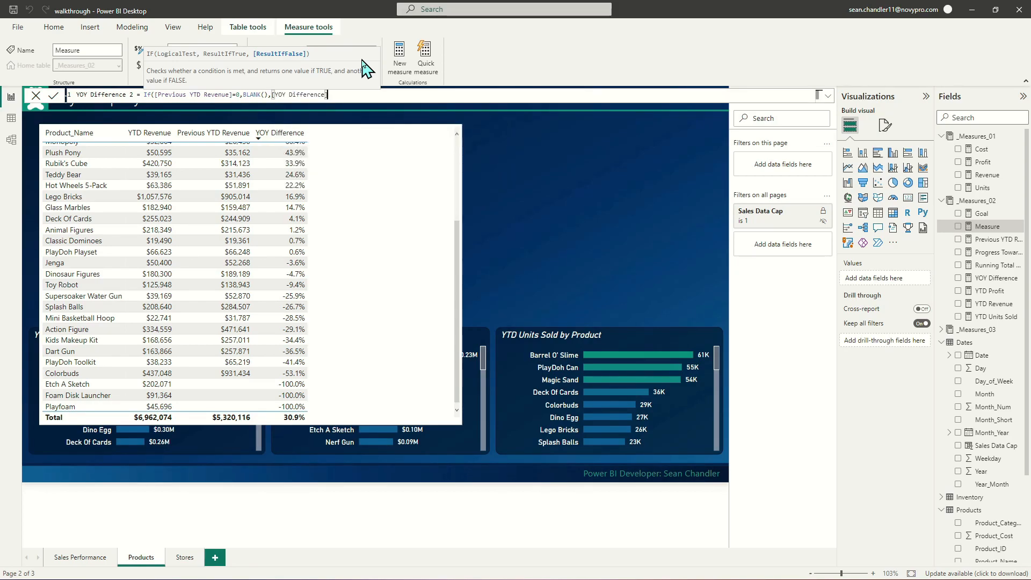
{"action": "type", "text": ")"}
{"action": "key", "text": "Return"}
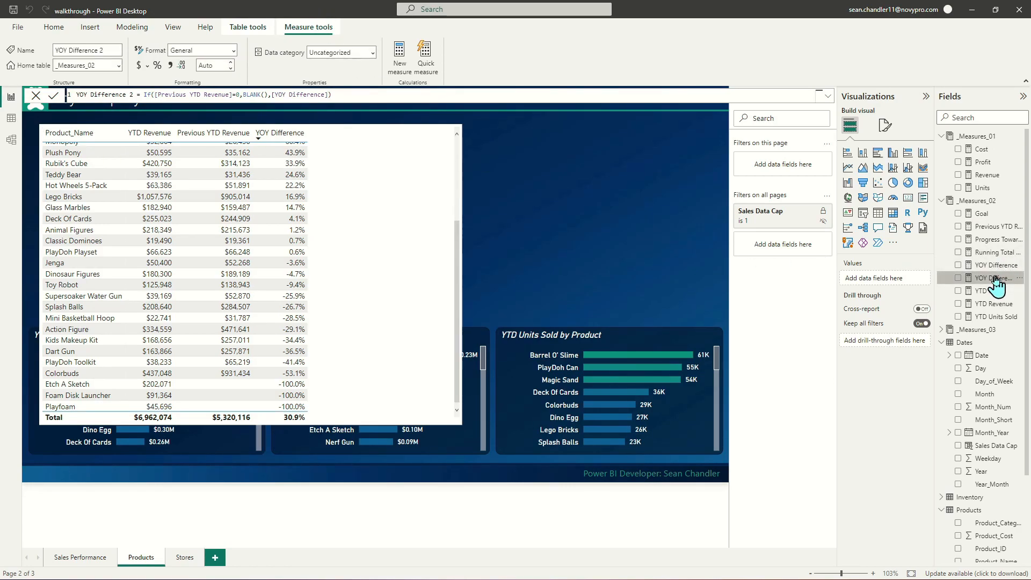
Format the YOY Difference 2 measure as a percentage with 1 decimal place.
{"action": "left_click", "coordinate": [157, 65]}
{"action": "left_click", "coordinate": [231, 68]}
{"action": "left_click", "coordinate": [205, 65]}
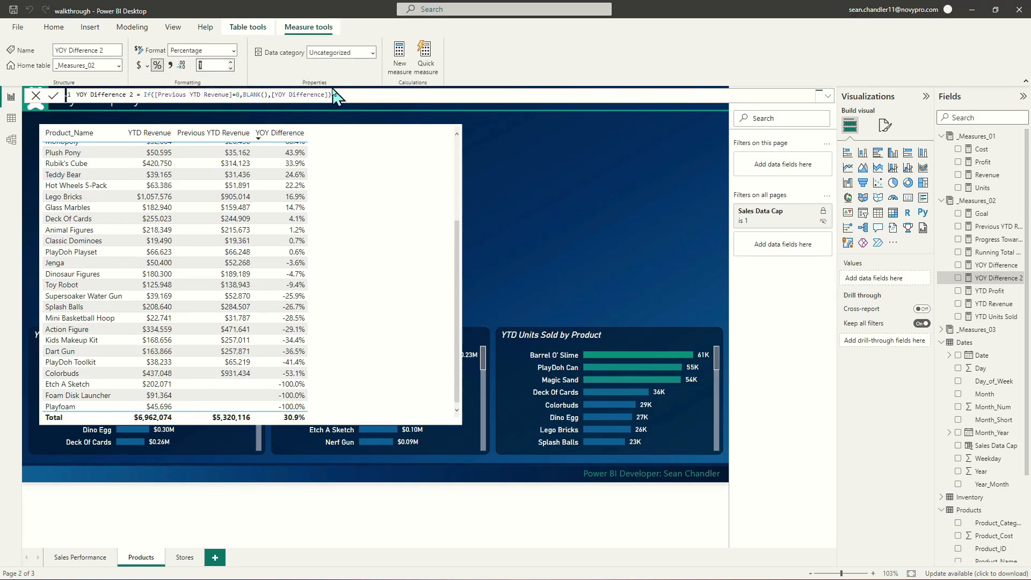
Add YOY Difference 2 to the table and compare its values with the YOY Difference column.
{"action": "left_click_drag", "start_coordinate": [991, 285], "coordinate": [430, 239]}
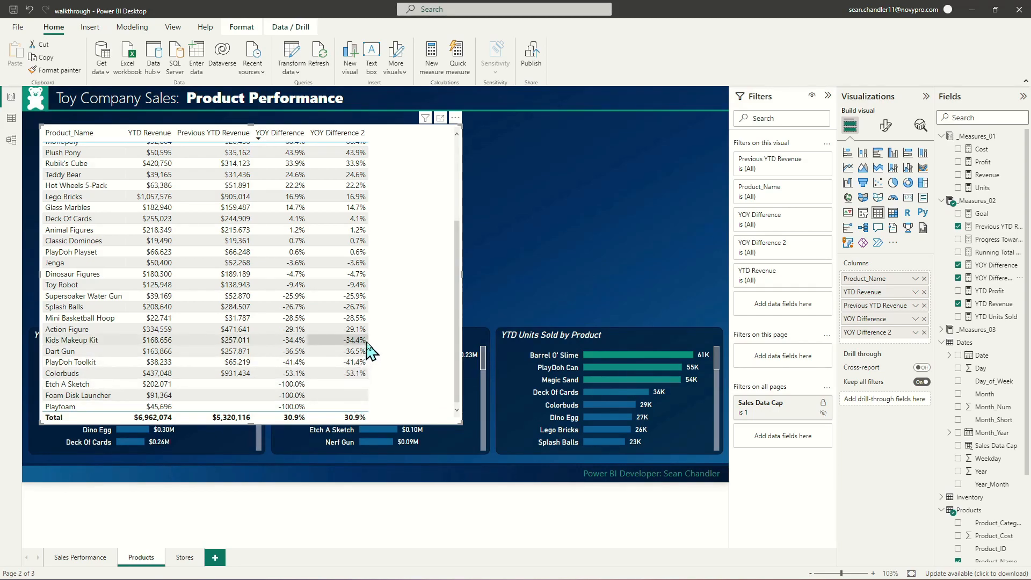
{"action": "scroll", "coordinate": [376, 311], "scroll_direction": "up", "scroll_amount": 5}
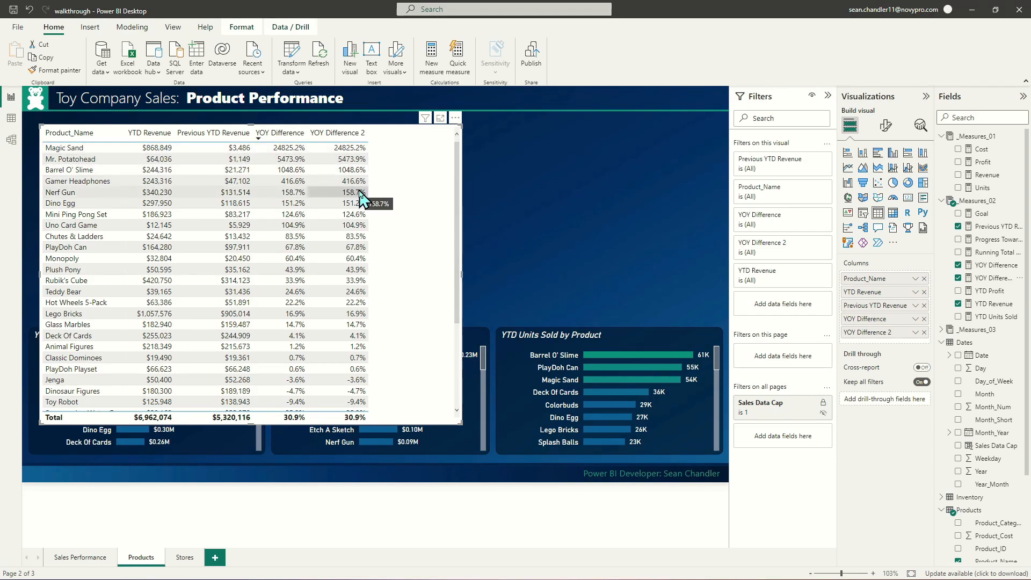
{"action": "scroll", "coordinate": [396, 193], "scroll_direction": "down", "scroll_amount": 4}
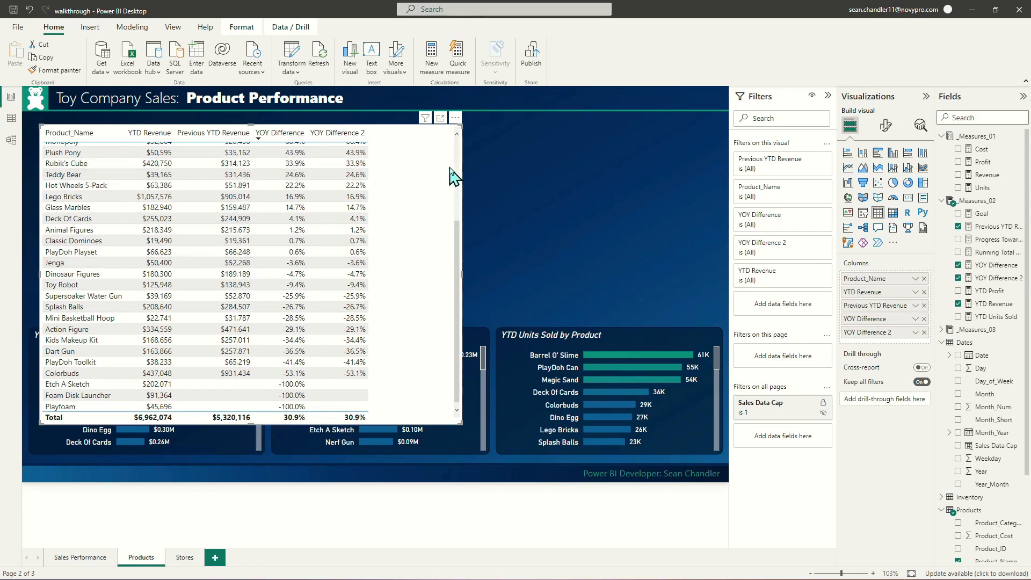
Move the table to the page's right half and check its product rows from first to last.
{"action": "left_click_drag", "start_coordinate": [419, 217], "coordinate": [653, 228]}
{"action": "left_click_drag", "start_coordinate": [668, 290], "coordinate": [659, 256]}
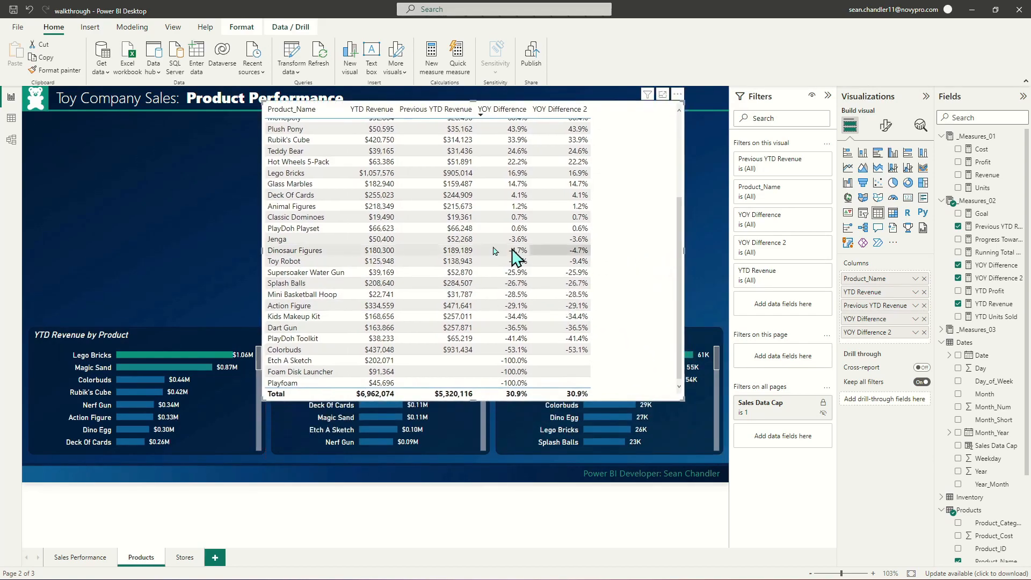
{"action": "scroll", "coordinate": [520, 258], "scroll_direction": "up", "scroll_amount": 4}
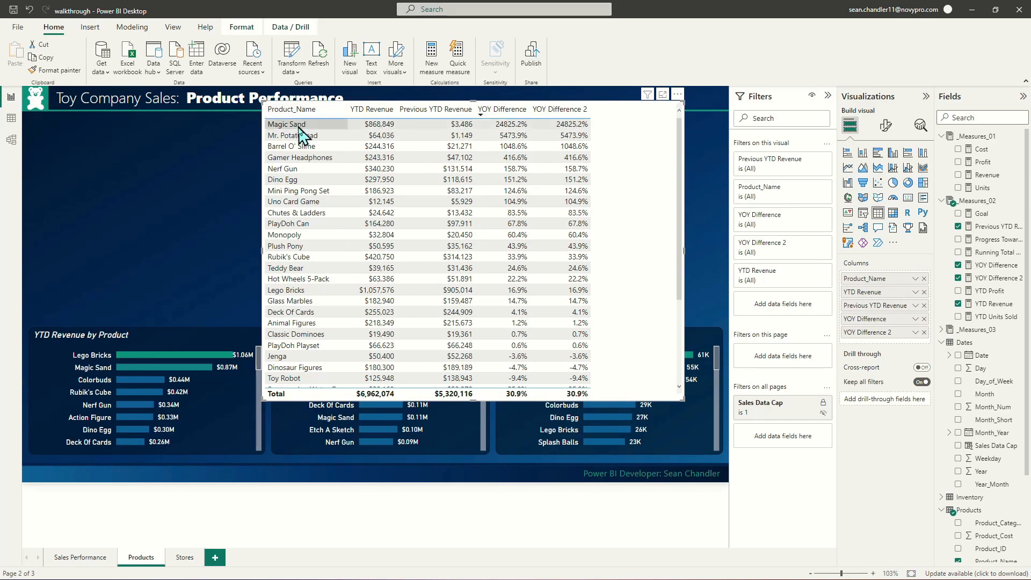
{"action": "scroll", "coordinate": [317, 168], "scroll_direction": "down", "scroll_amount": 4}
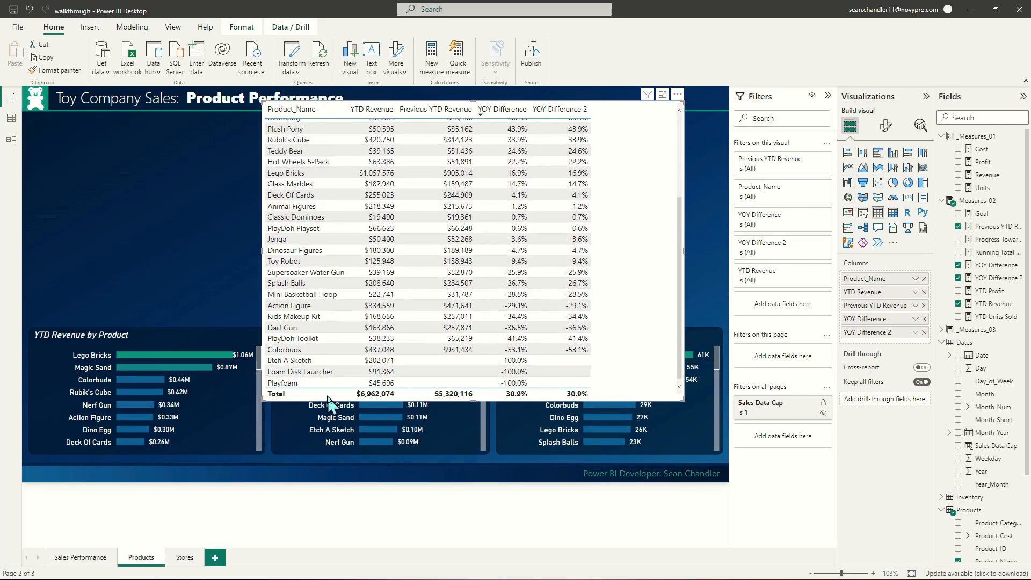
Remove YOY Difference from the table and place Previous YTD Revenue before YTD Revenue.
{"action": "left_click", "coordinate": [924, 319]}
{"action": "left_click_drag", "start_coordinate": [875, 305], "coordinate": [874, 289]}
Shrink the table and fit it into the empty area above the YTD Units Sold by Product chart.
{"action": "left_click_drag", "start_coordinate": [265, 395], "coordinate": [424, 304]}
{"action": "left_click_drag", "start_coordinate": [529, 100], "coordinate": [584, 122]}
{"action": "scroll", "coordinate": [709, 200], "scroll_direction": "up", "scroll_amount": 5}
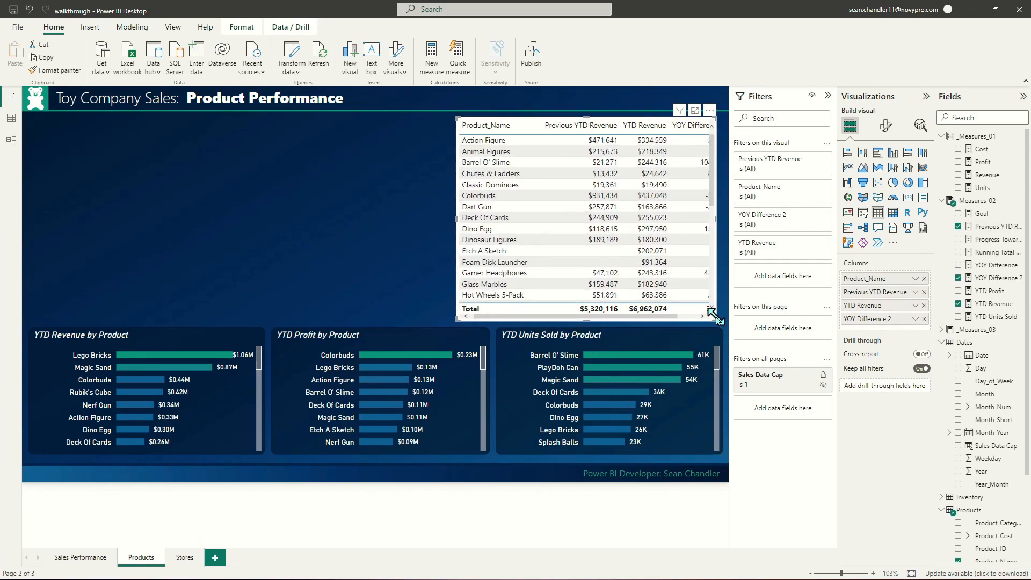
{"action": "left_click_drag", "start_coordinate": [714, 315], "coordinate": [718, 312]}
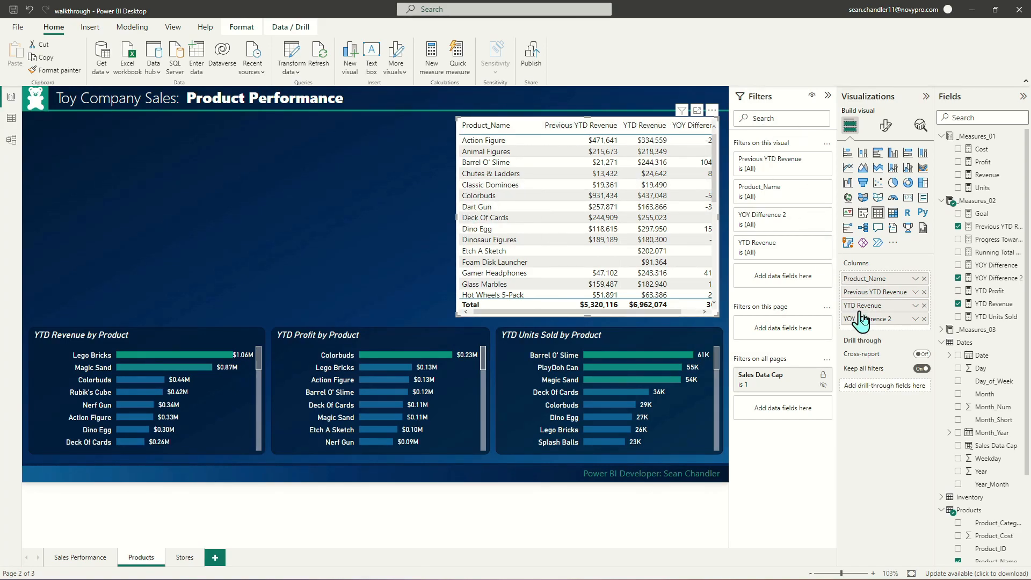
Rename the table's Previous YTD Revenue column LY YTD Revenue and its YOY Difference 2 column % Difference, and narrow the table.
{"action": "double_click", "coordinate": [869, 293]}
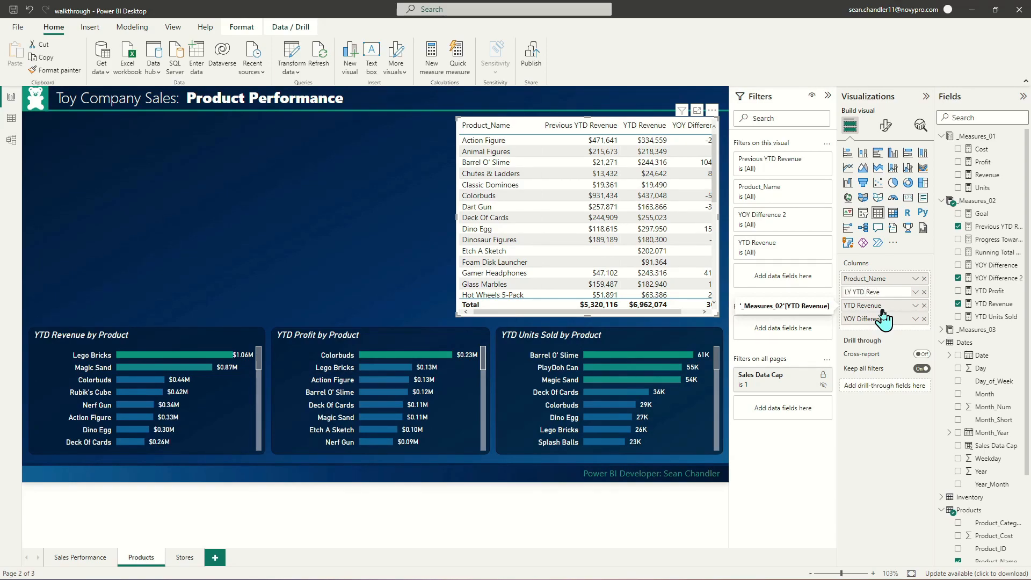
{"action": "key", "text": "Return"}
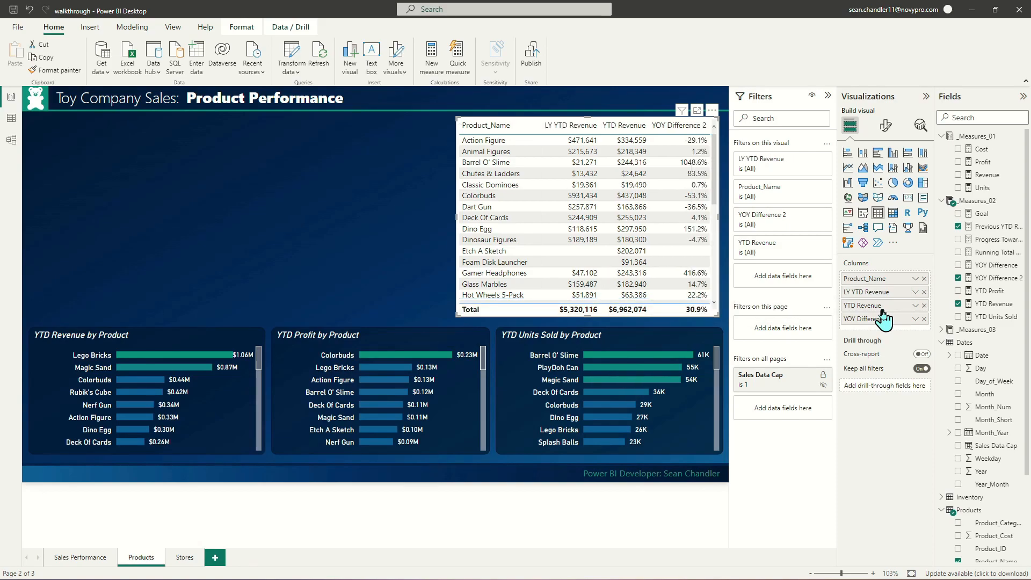
{"action": "double_click", "coordinate": [869, 320]}
{"action": "type", "text": "% Difference"}
{"action": "key", "text": "Return"}
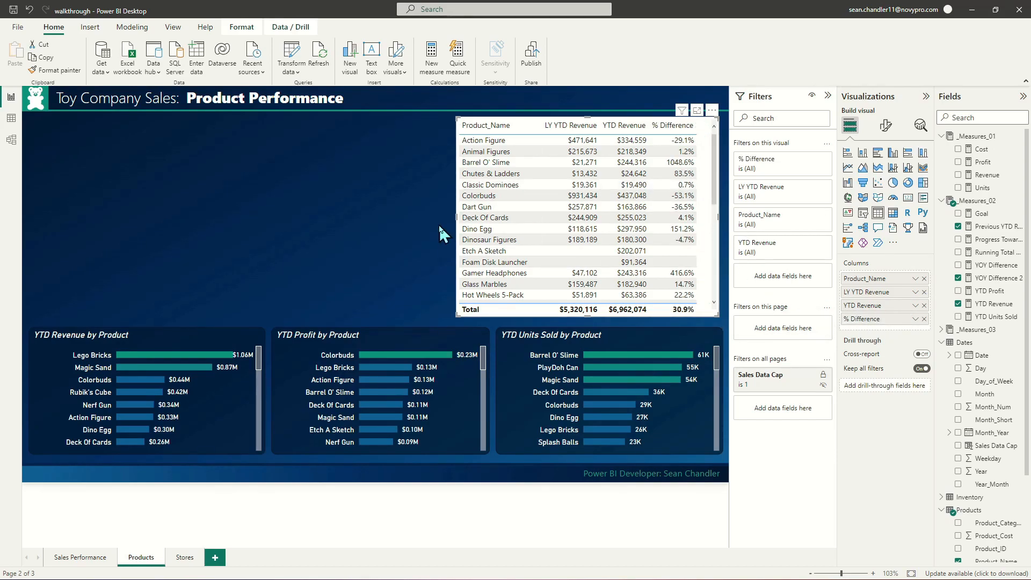
{"action": "left_click_drag", "start_coordinate": [458, 213], "coordinate": [470, 225]}
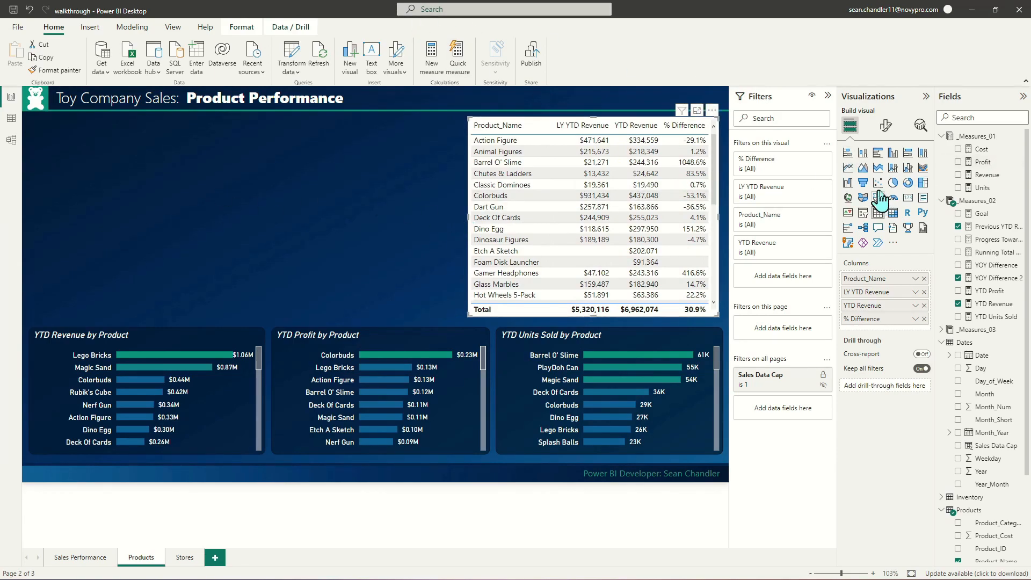
Sort the table by % Difference in descending order.
{"action": "left_click", "coordinate": [884, 127]}
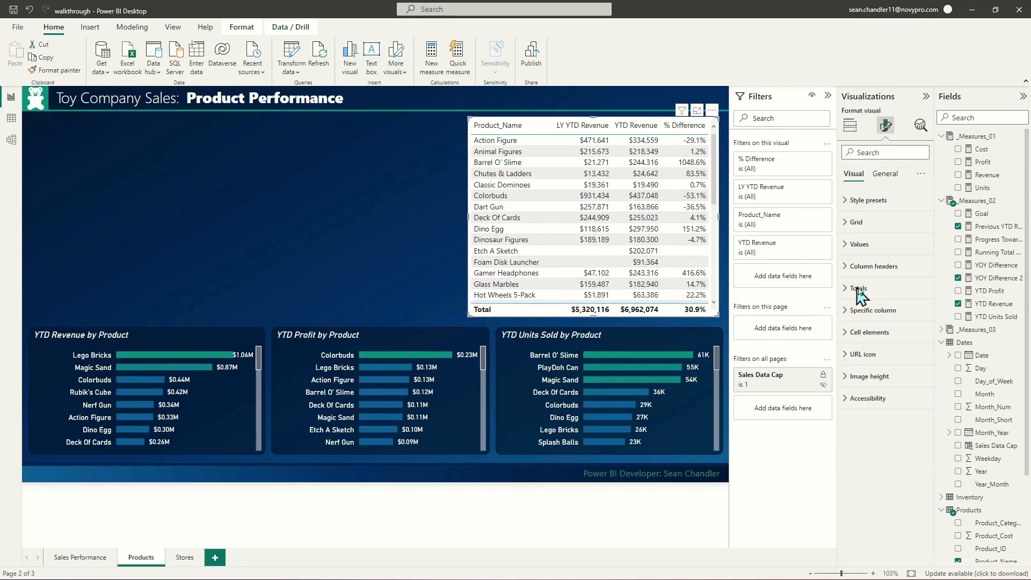
{"action": "left_click", "coordinate": [878, 267]}
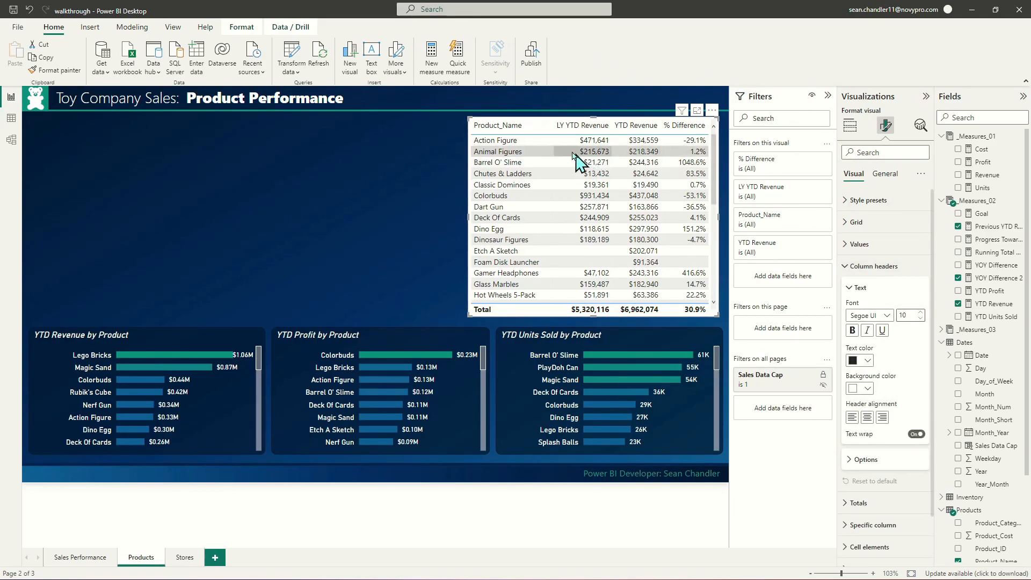
{"action": "left_click", "coordinate": [686, 126]}
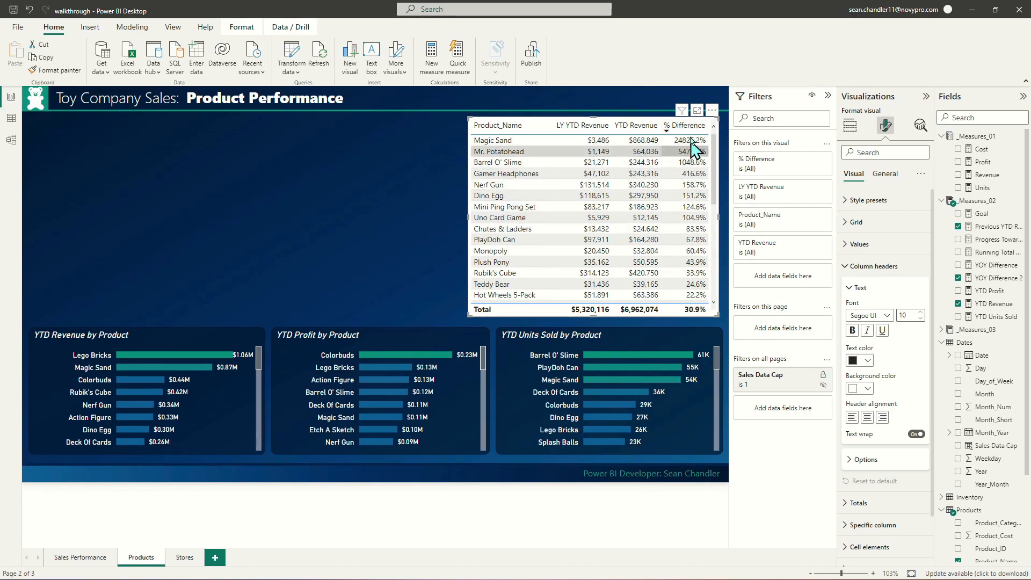
Set the background color of the table's column headers to the navy blue theme color.
{"action": "left_click", "coordinate": [874, 267]}
{"action": "left_click", "coordinate": [878, 311]}
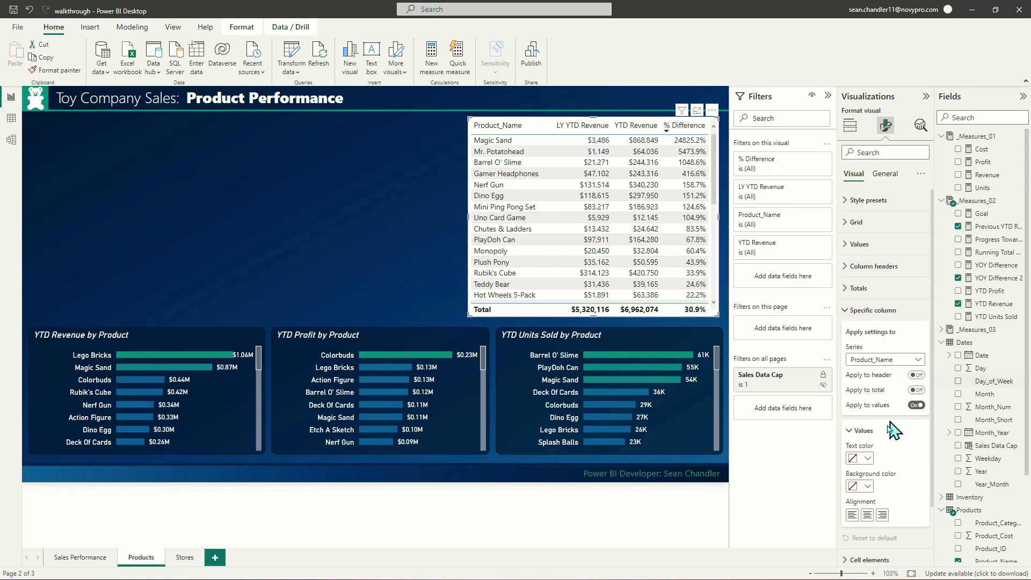
{"action": "left_click", "coordinate": [884, 310]}
{"action": "left_click", "coordinate": [873, 266]}
{"action": "left_click", "coordinate": [865, 388]}
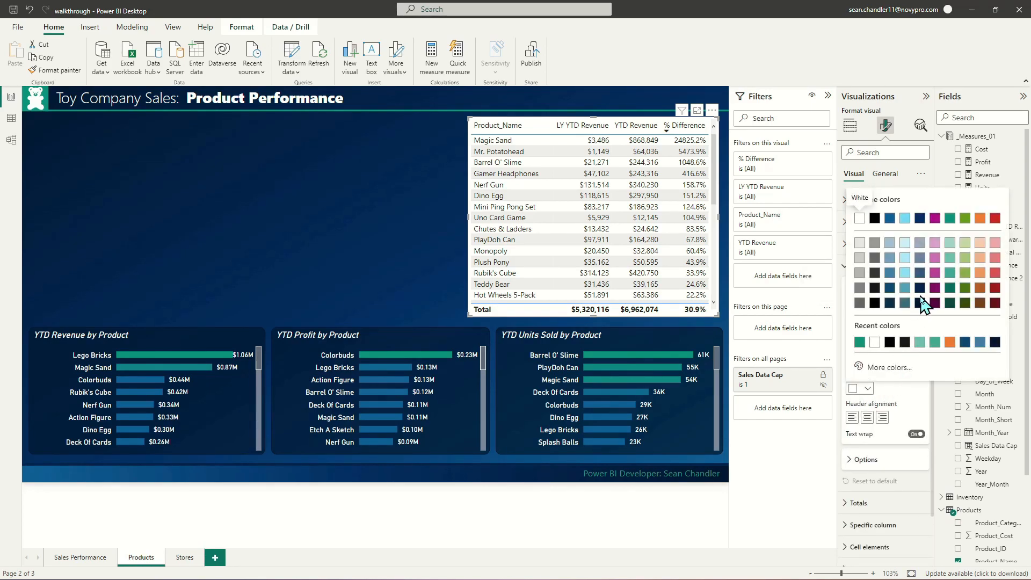
{"action": "left_click", "coordinate": [889, 301]}
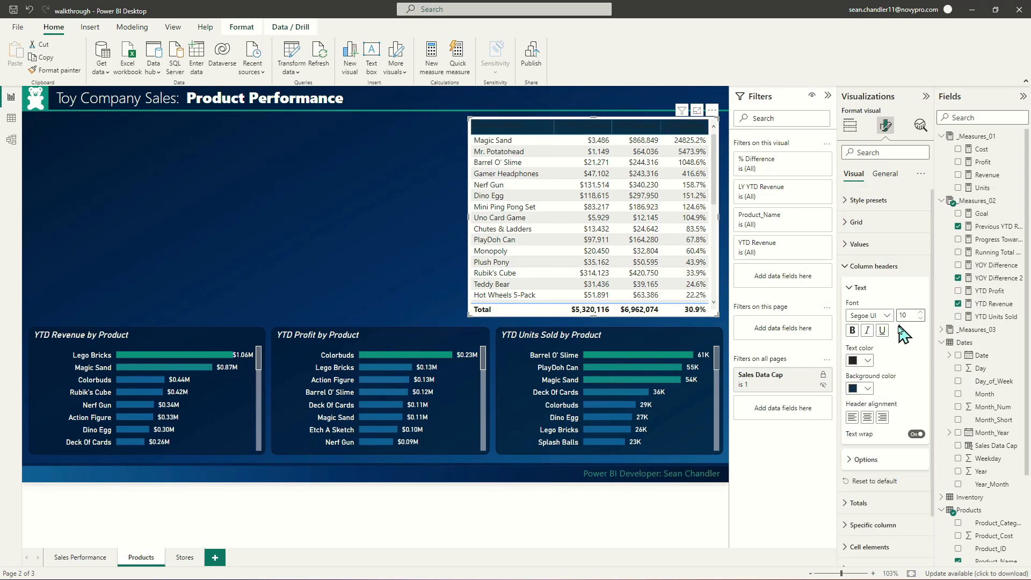
{"action": "left_click", "coordinate": [864, 388]}
{"action": "left_click", "coordinate": [923, 217]}
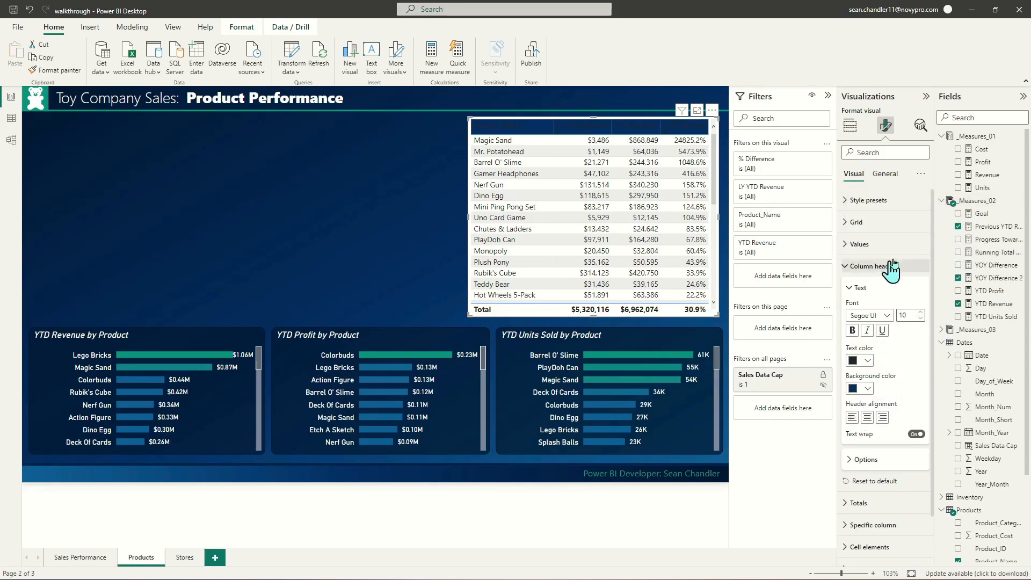
Turn off the background effect of the product table.
{"action": "left_click", "coordinate": [884, 174]}
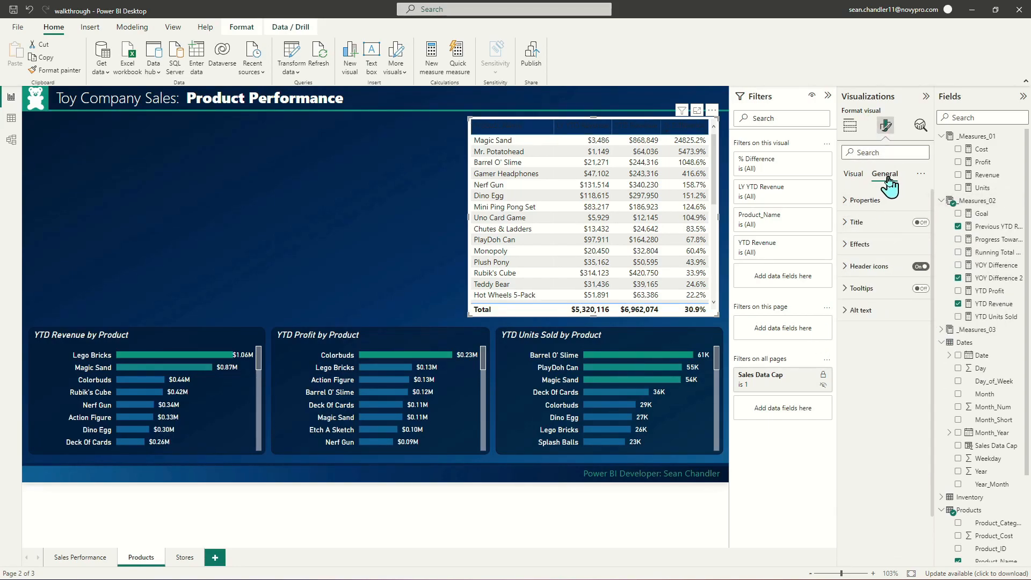
{"action": "left_click", "coordinate": [859, 244]}
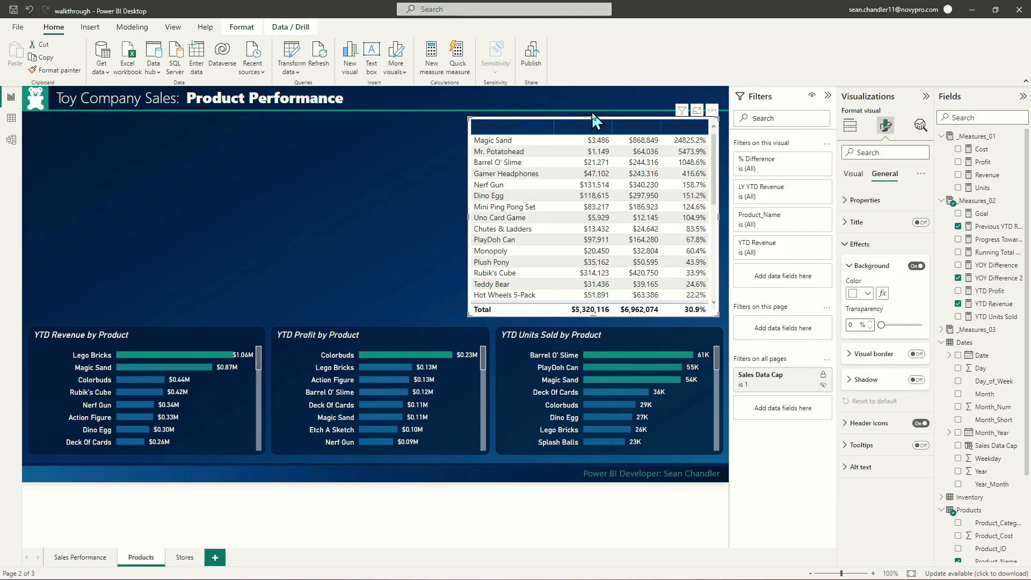
{"action": "left_click", "coordinate": [917, 266]}
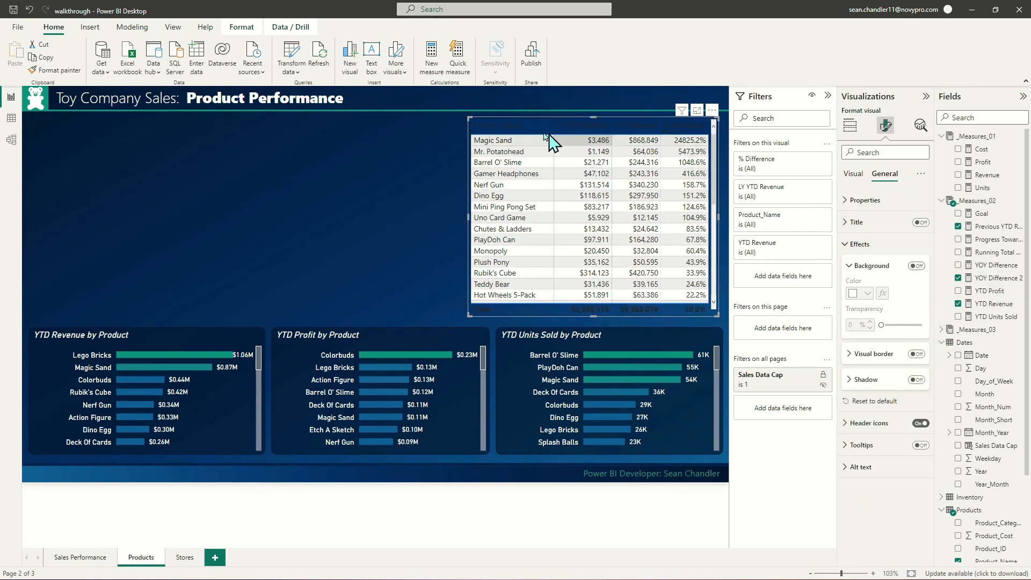
{"action": "left_click", "coordinate": [858, 245]}
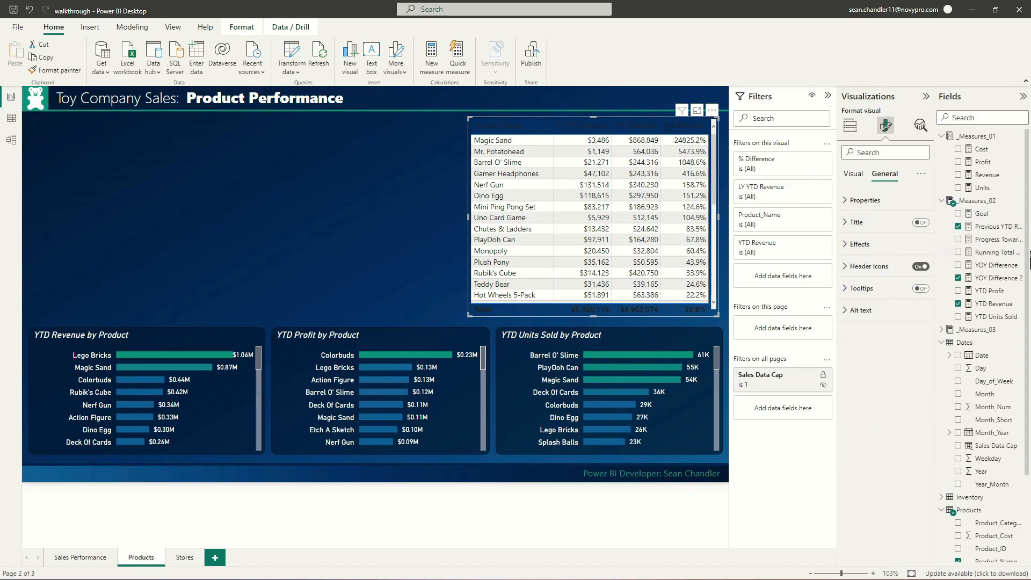
Format the table's column header text in white with the DIN font at size 12.
{"action": "left_click", "coordinate": [853, 175]}
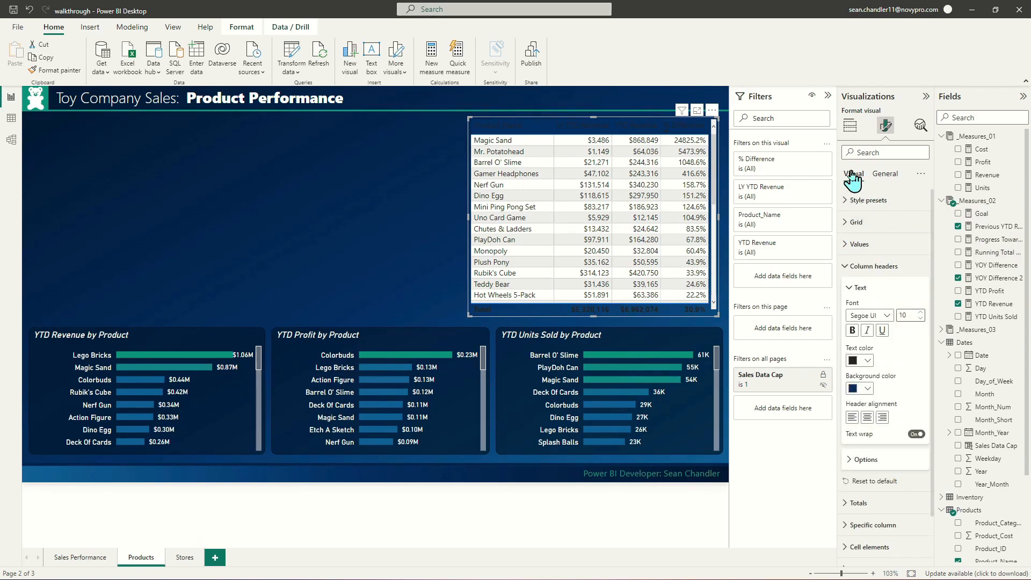
{"action": "left_click", "coordinate": [867, 362]}
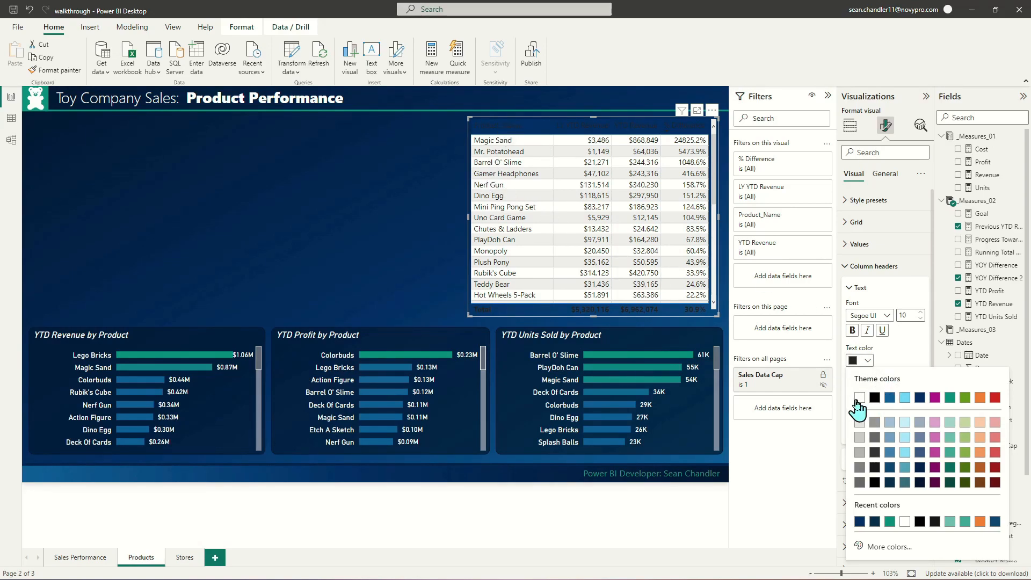
{"action": "left_click", "coordinate": [859, 397]}
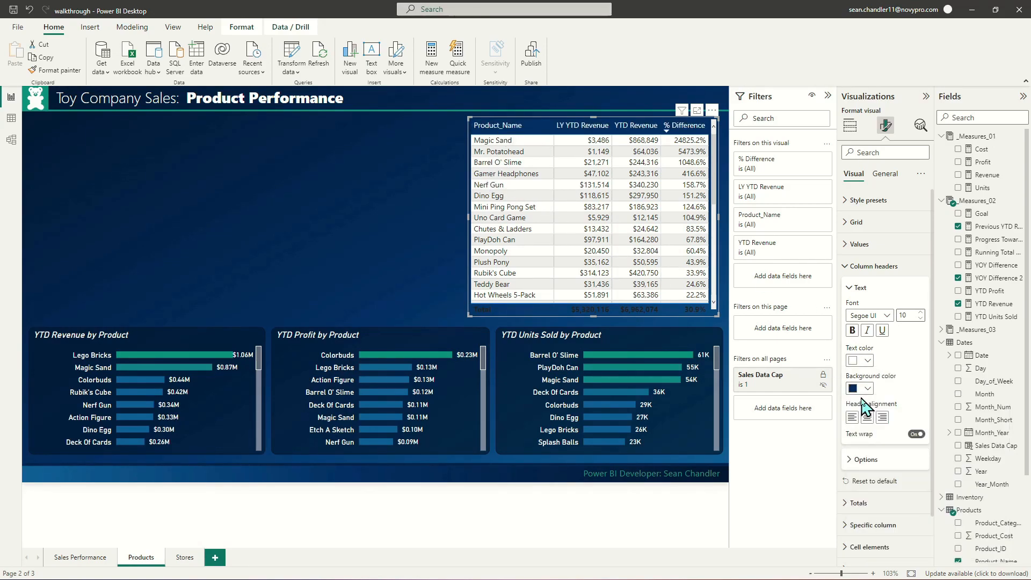
{"action": "left_click", "coordinate": [860, 317]}
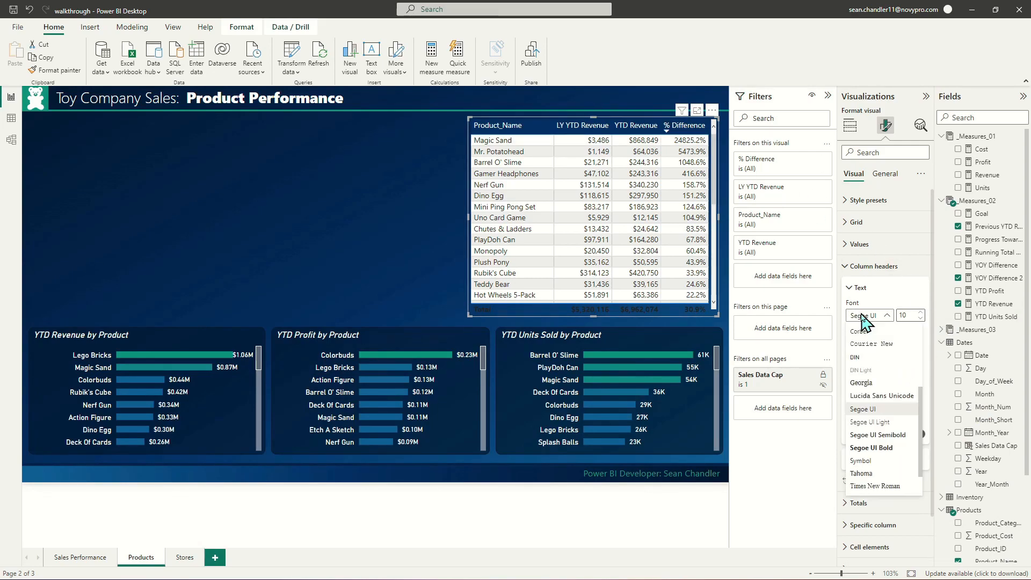
{"action": "left_click", "coordinate": [859, 357]}
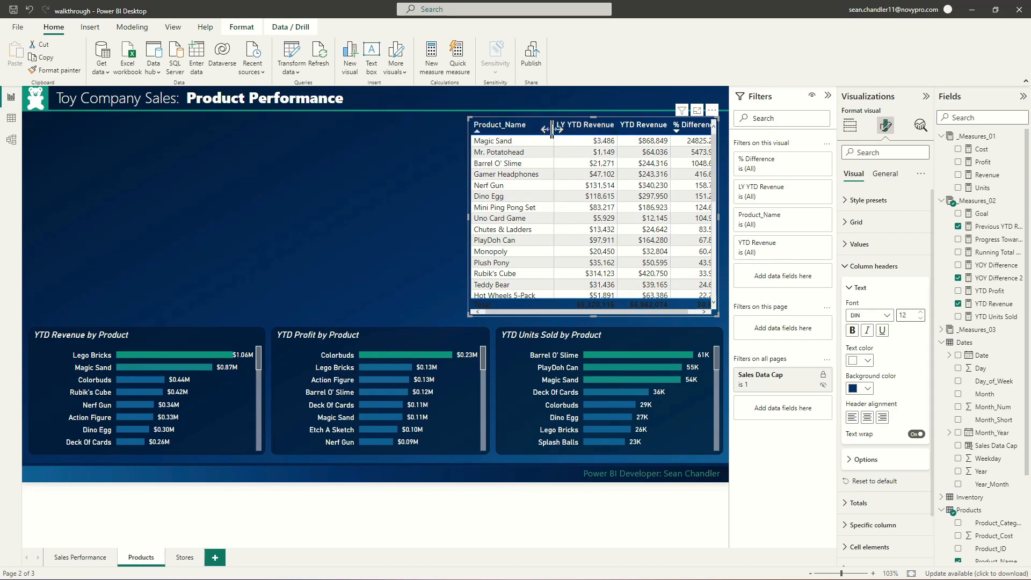
Narrow the Product_Name column and widen the table slightly so all four columns fit, checking the product names down the list.
{"action": "left_click_drag", "start_coordinate": [552, 129], "coordinate": [543, 127]}
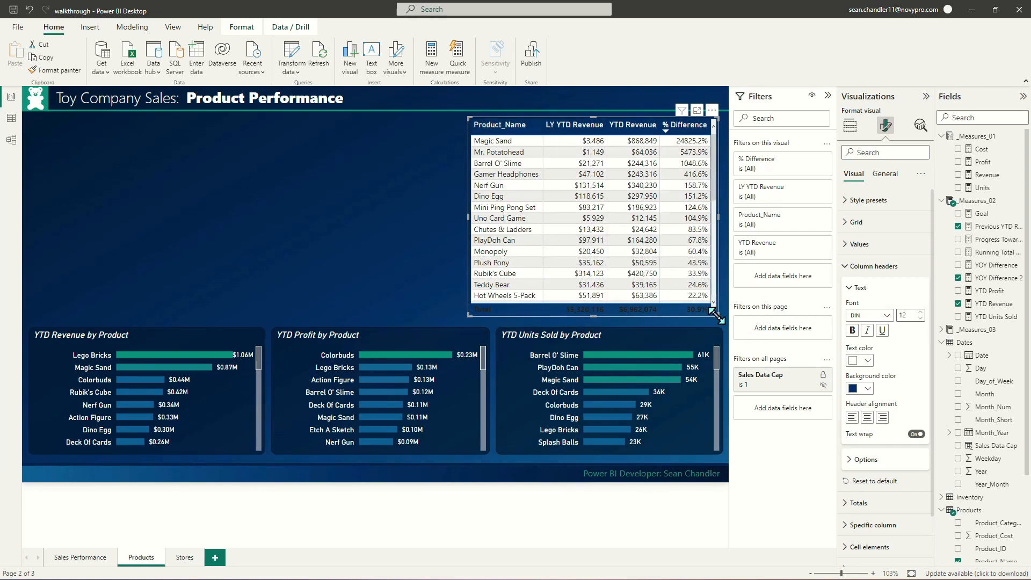
{"action": "left_click_drag", "start_coordinate": [716, 316], "coordinate": [721, 317]}
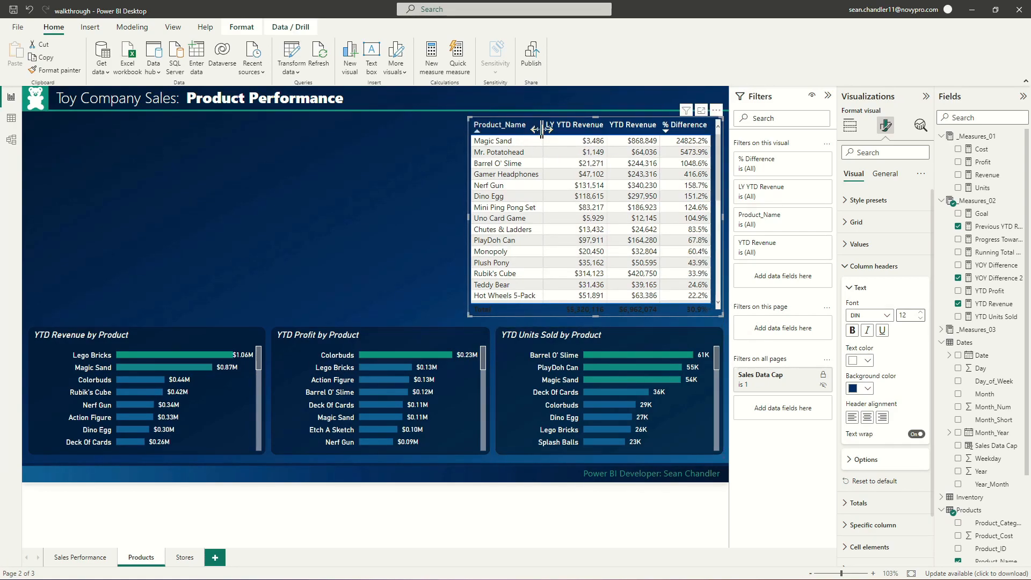
{"action": "left_click_drag", "start_coordinate": [541, 129], "coordinate": [544, 129]}
{"action": "scroll", "coordinate": [595, 204], "scroll_direction": "down", "scroll_amount": 2}
{"action": "scroll", "coordinate": [594, 204], "scroll_direction": "down", "scroll_amount": 5}
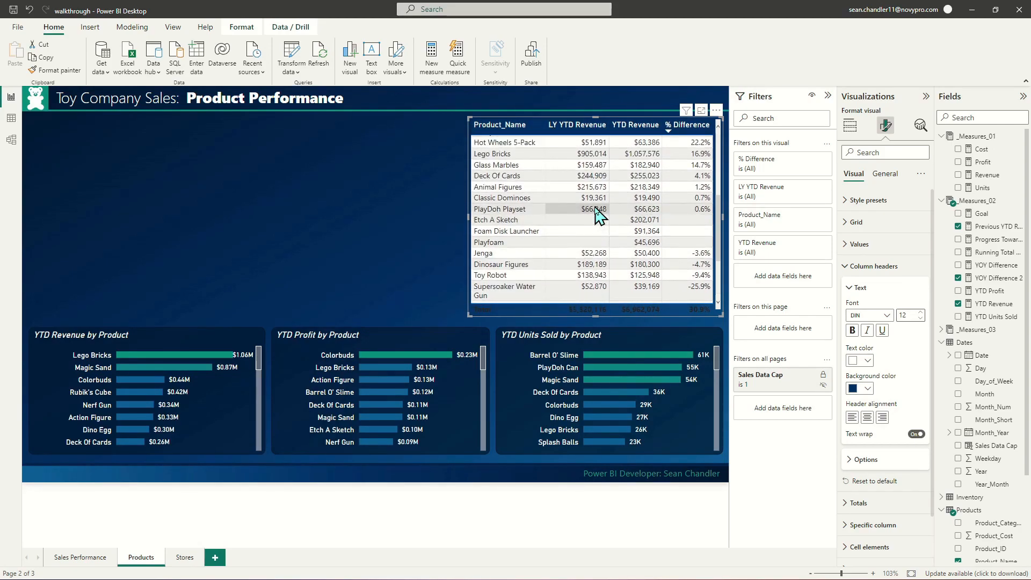
{"action": "scroll", "coordinate": [617, 248], "scroll_direction": "up", "scroll_amount": 7}
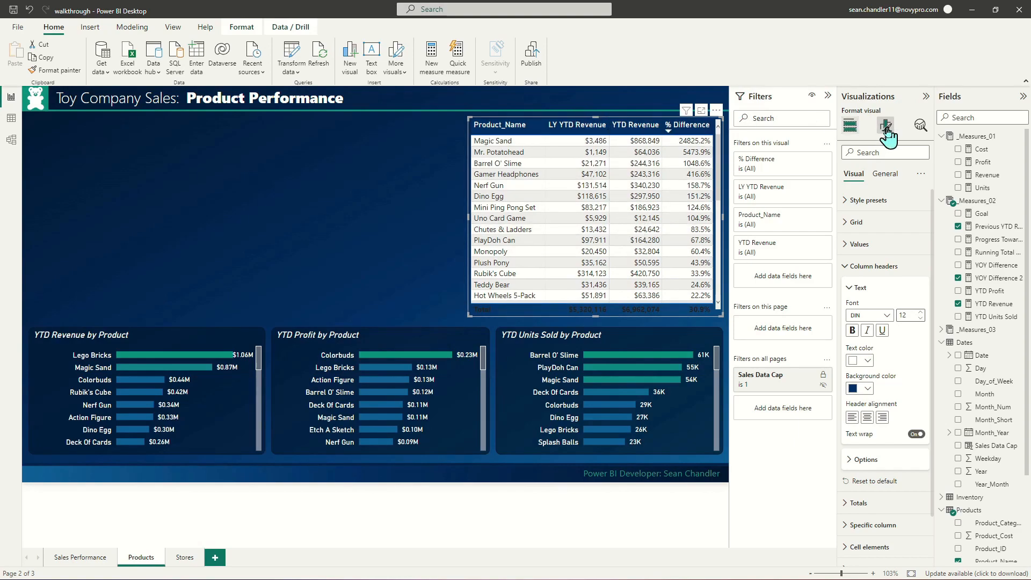
Set both the background color and the alternate background color of the table's values to navy blue.
{"action": "left_click", "coordinate": [865, 266]}
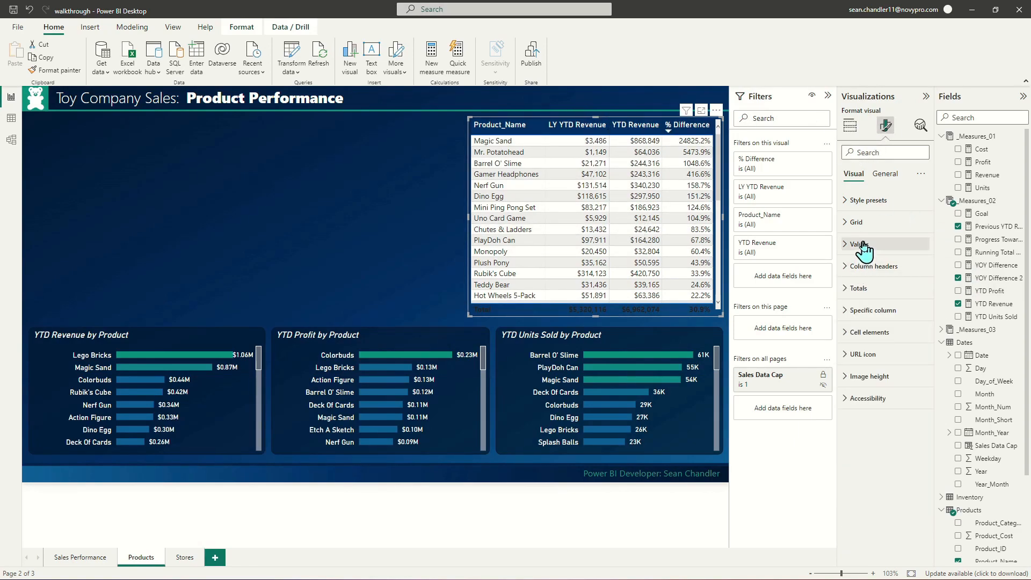
{"action": "left_click", "coordinate": [861, 245]}
{"action": "left_click", "coordinate": [863, 423]}
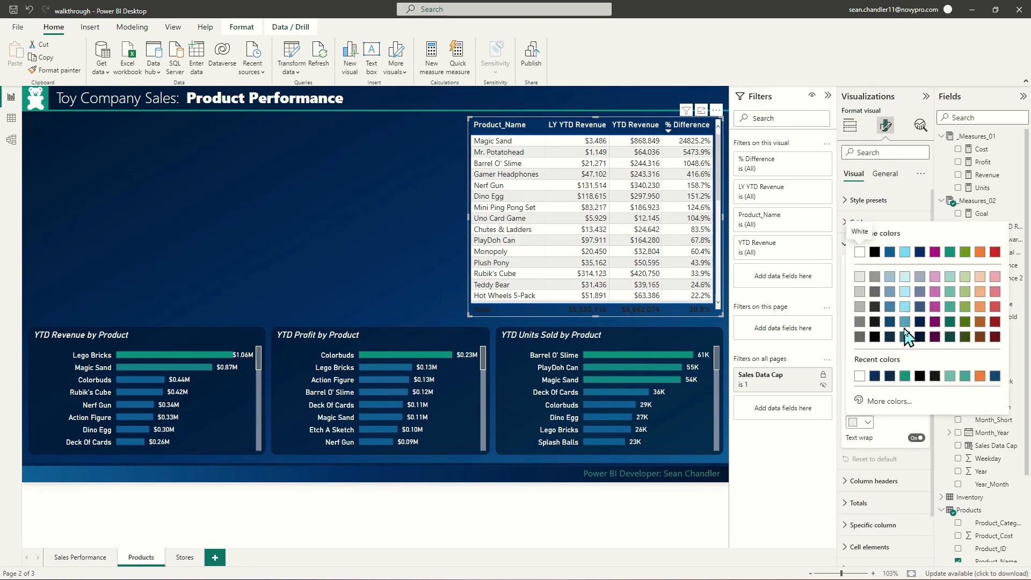
{"action": "left_click", "coordinate": [889, 337]}
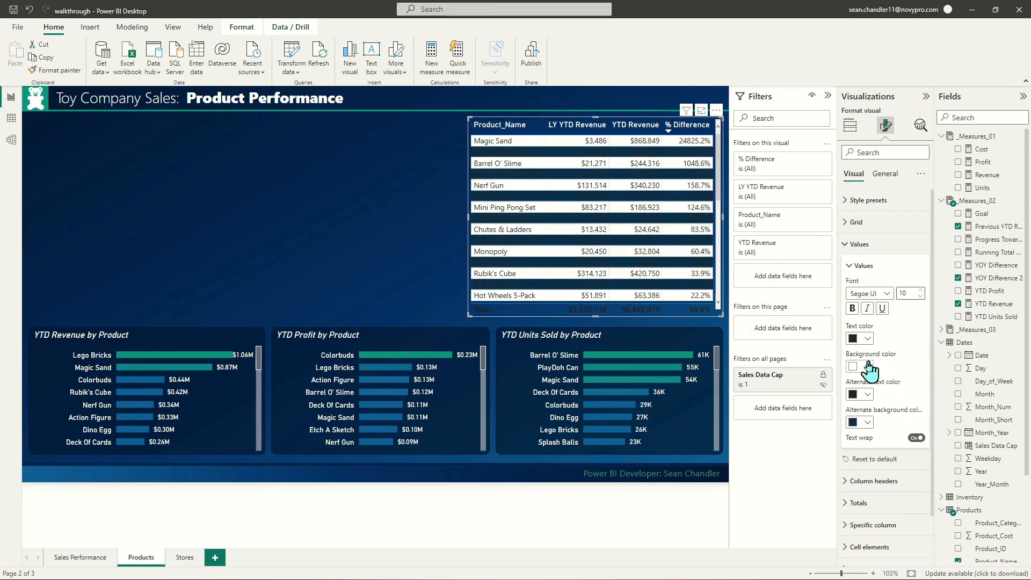
{"action": "left_click", "coordinate": [863, 422]}
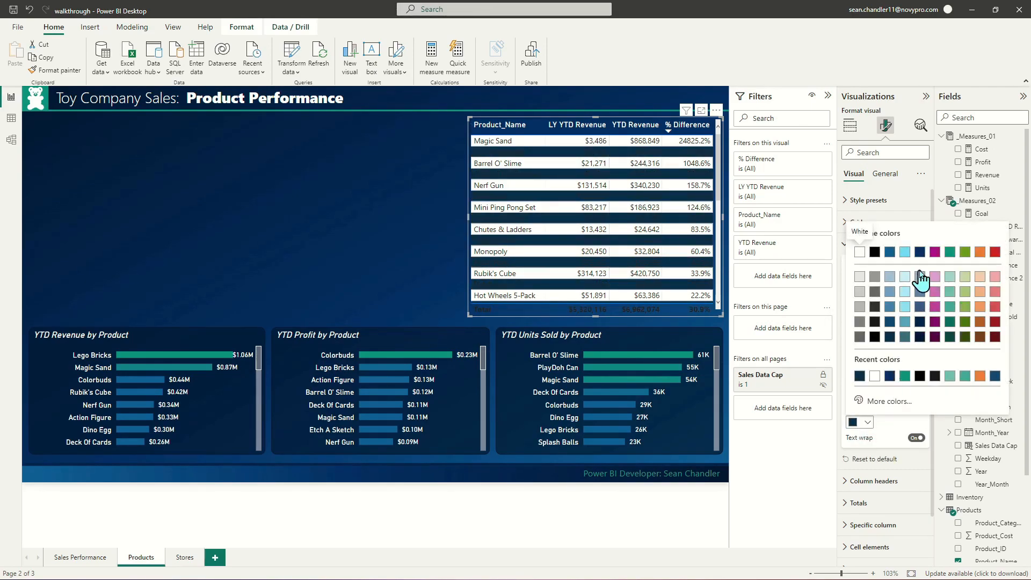
{"action": "left_click", "coordinate": [912, 290]}
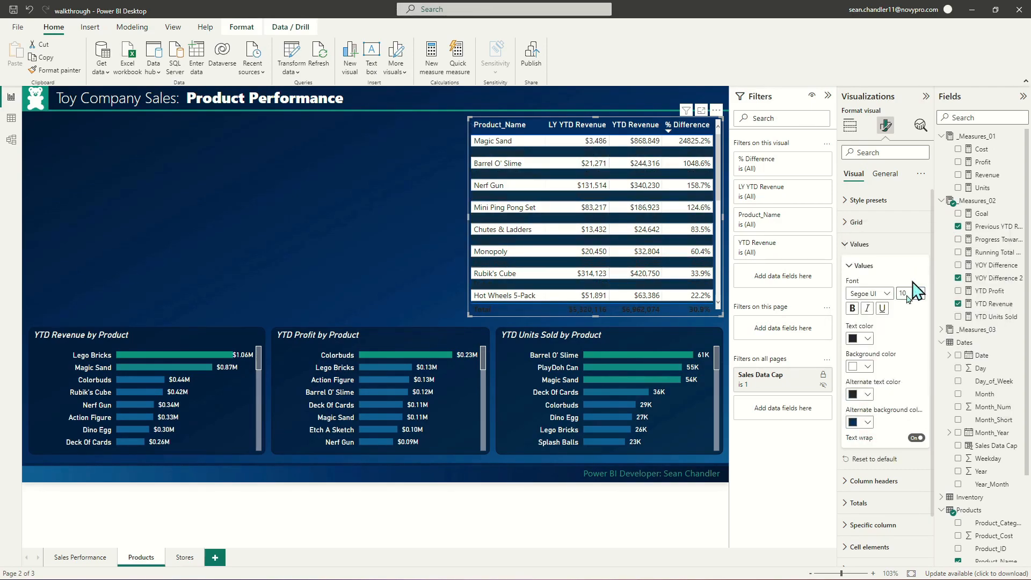
{"action": "left_click", "coordinate": [867, 368]}
{"action": "left_click", "coordinate": [920, 407]}
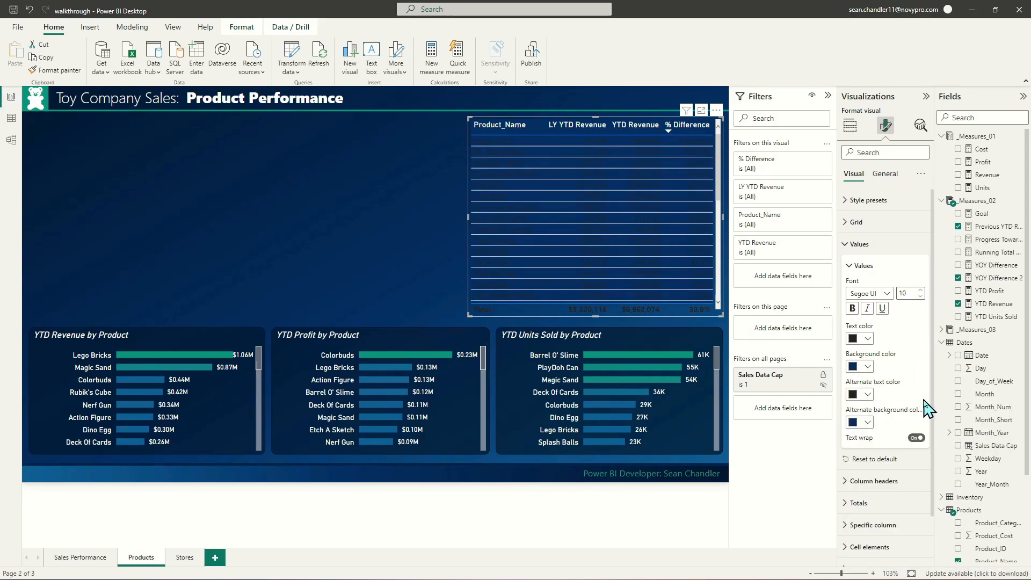
Set the table grid's border color to navy blue and its horizontal gridlines to the darkest navy shade.
{"action": "left_click", "coordinate": [854, 222]}
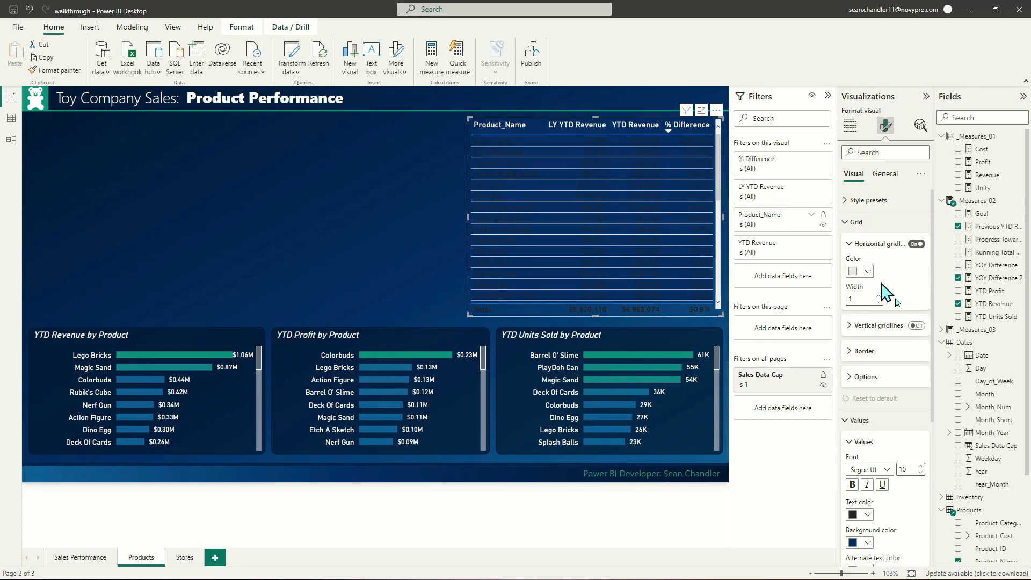
{"action": "left_click", "coordinate": [864, 353]}
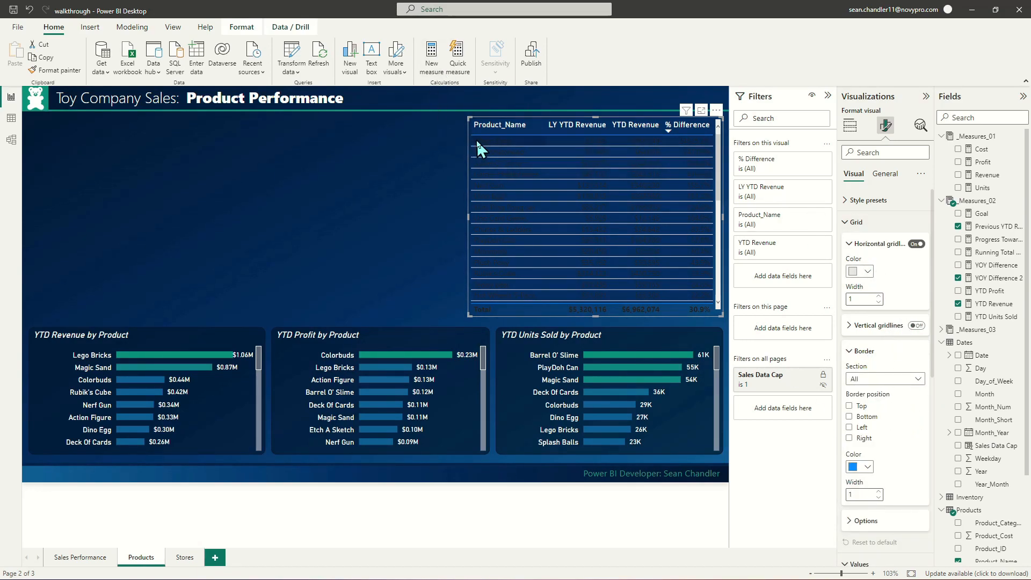
{"action": "left_click", "coordinate": [866, 467]}
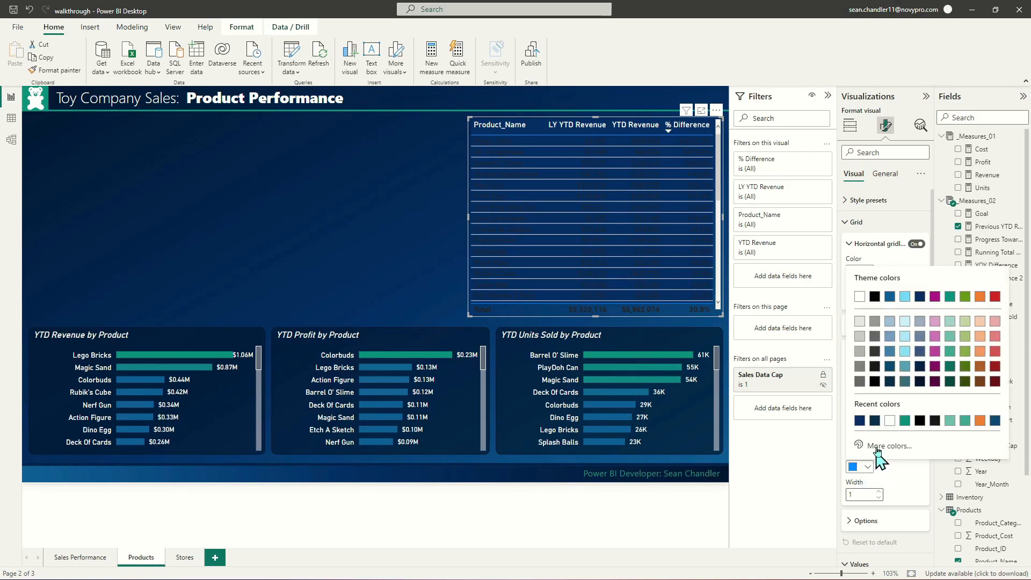
{"action": "left_click", "coordinate": [916, 297]}
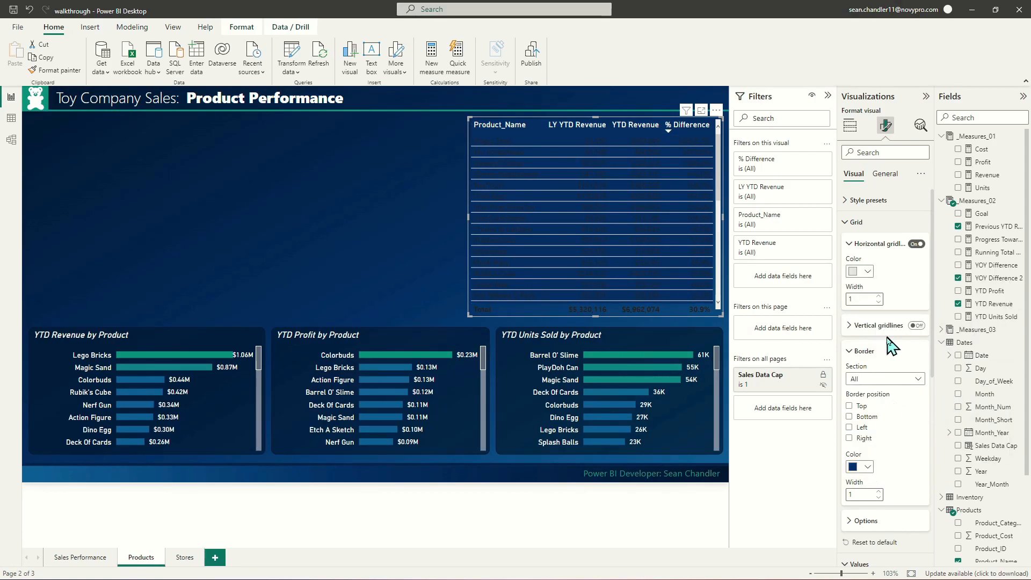
{"action": "left_click", "coordinate": [857, 351]}
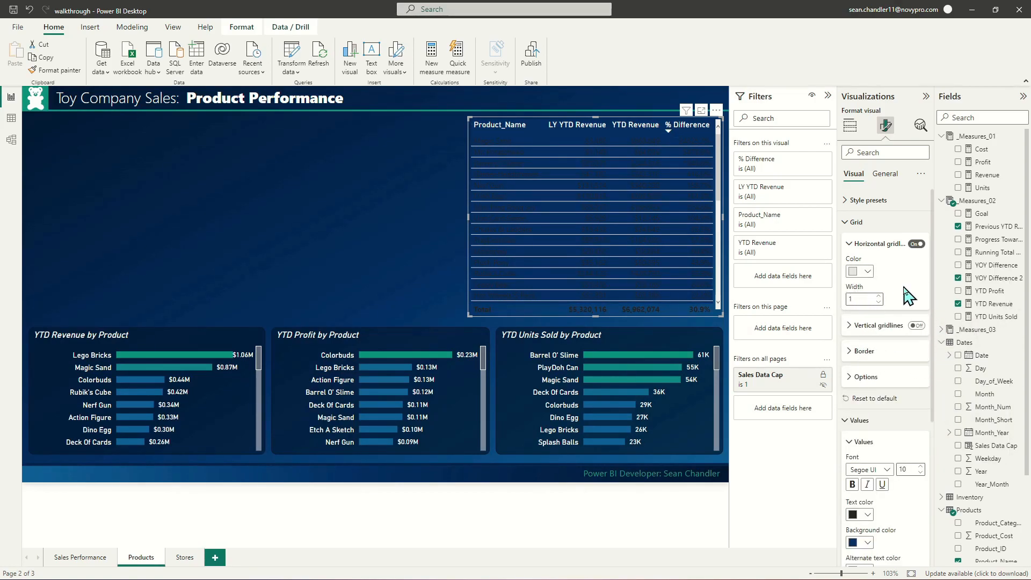
{"action": "left_click", "coordinate": [863, 273]}
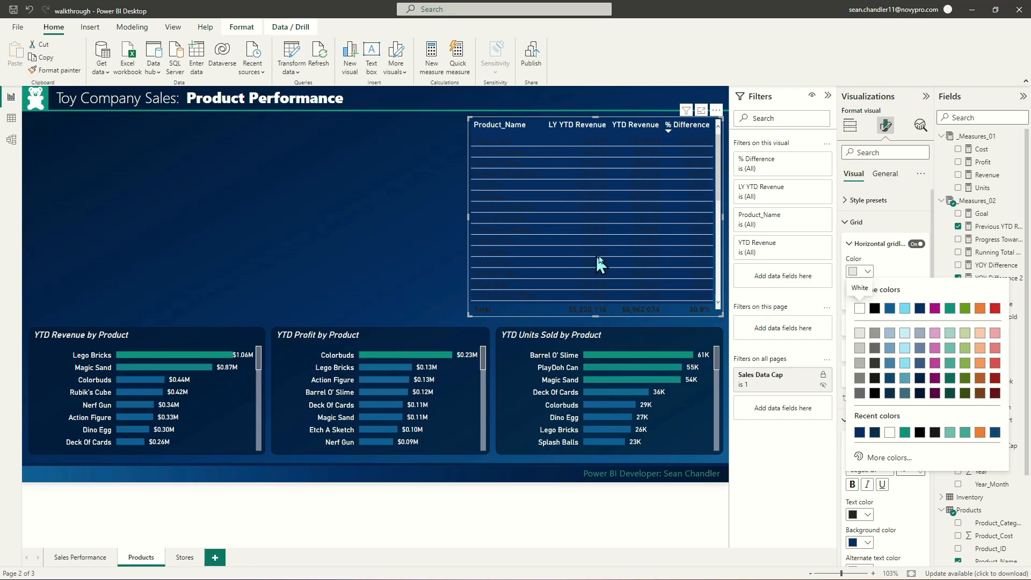
{"action": "left_click", "coordinate": [920, 394]}
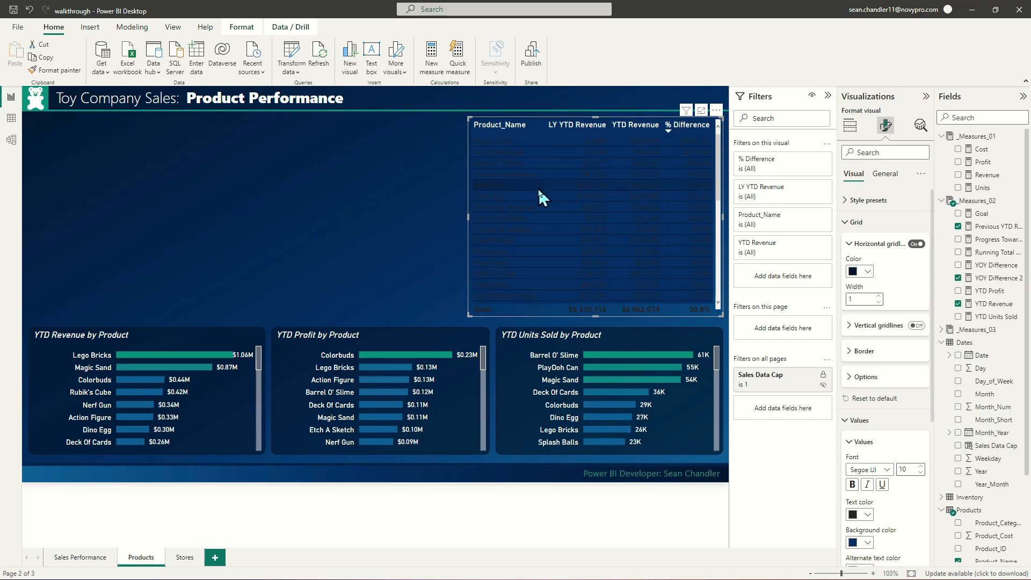
{"action": "left_click", "coordinate": [853, 222]}
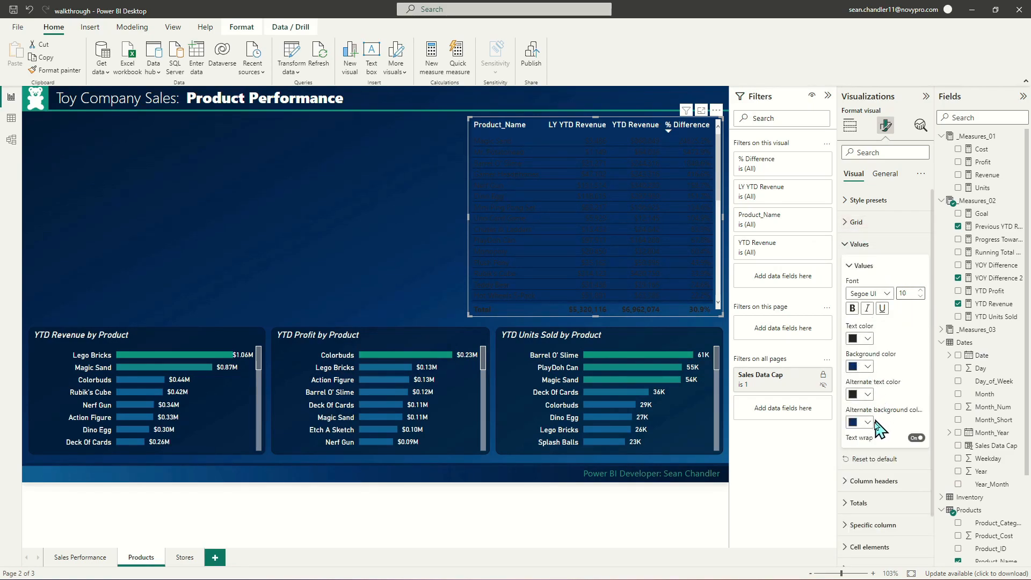
Set the table values' text and alternate text colors to white and their font to DIN at size 11.
{"action": "left_click", "coordinate": [859, 394]}
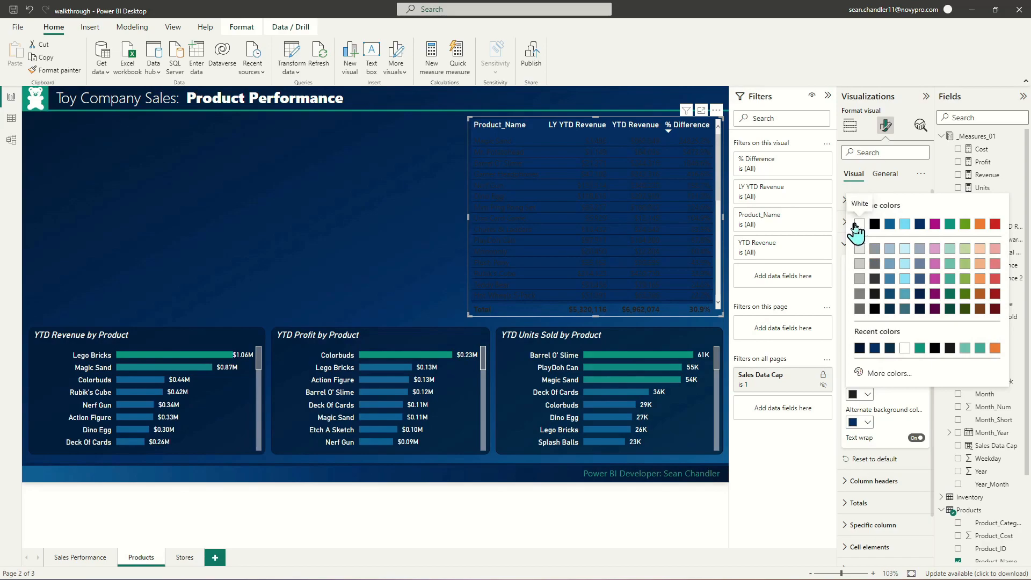
{"action": "left_click", "coordinate": [857, 222]}
{"action": "left_click", "coordinate": [865, 338]}
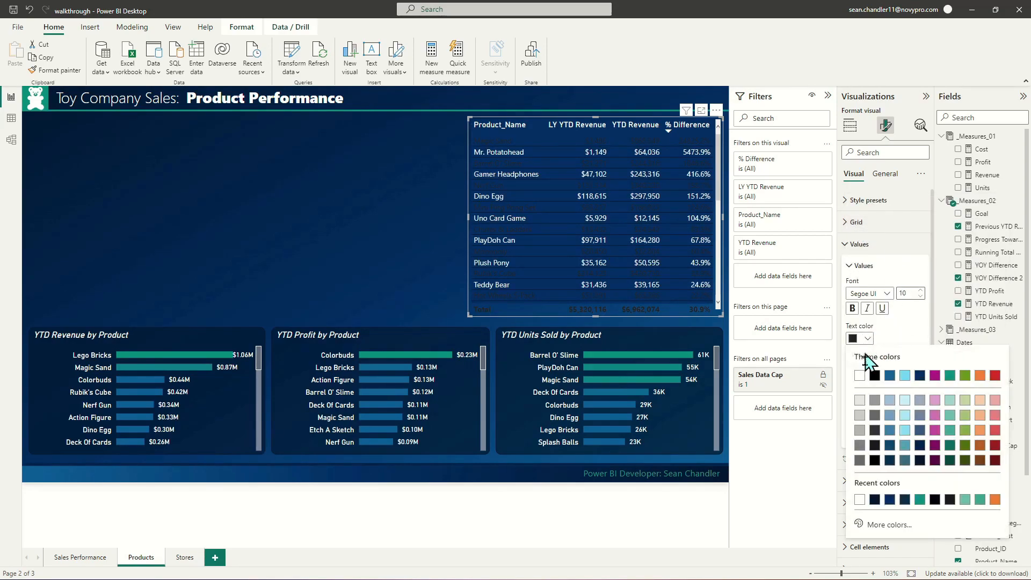
{"action": "left_click", "coordinate": [854, 361]}
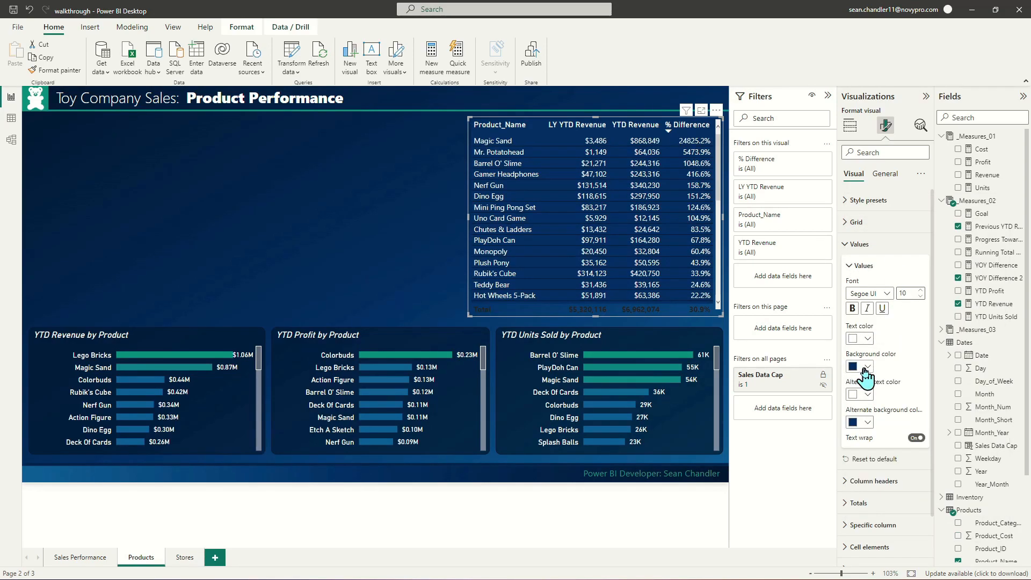
{"action": "left_click", "coordinate": [879, 293]}
{"action": "left_click", "coordinate": [860, 335]}
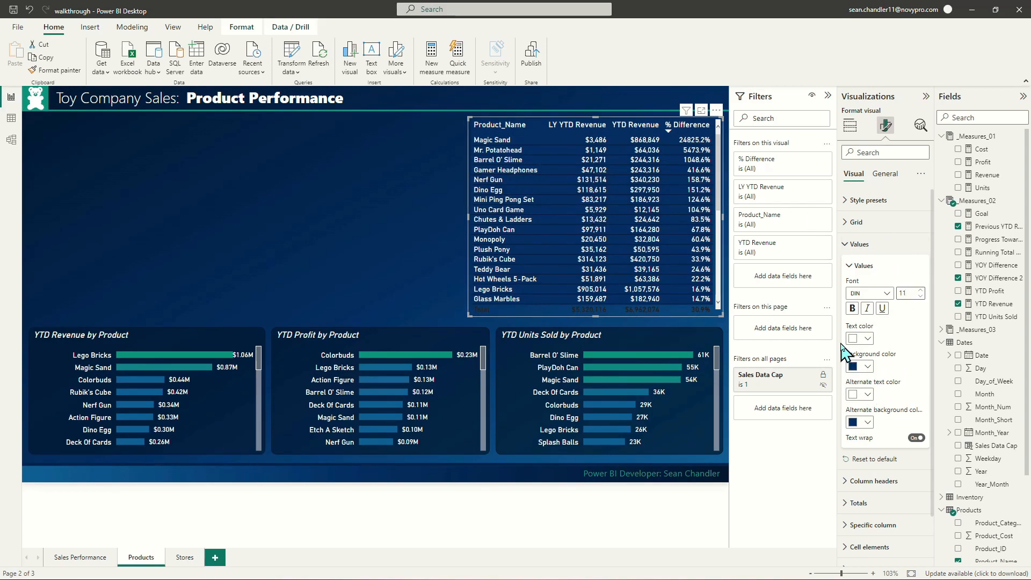
Try gray for both the alternate text color and the main text color of the table's values.
{"action": "left_click", "coordinate": [866, 397]}
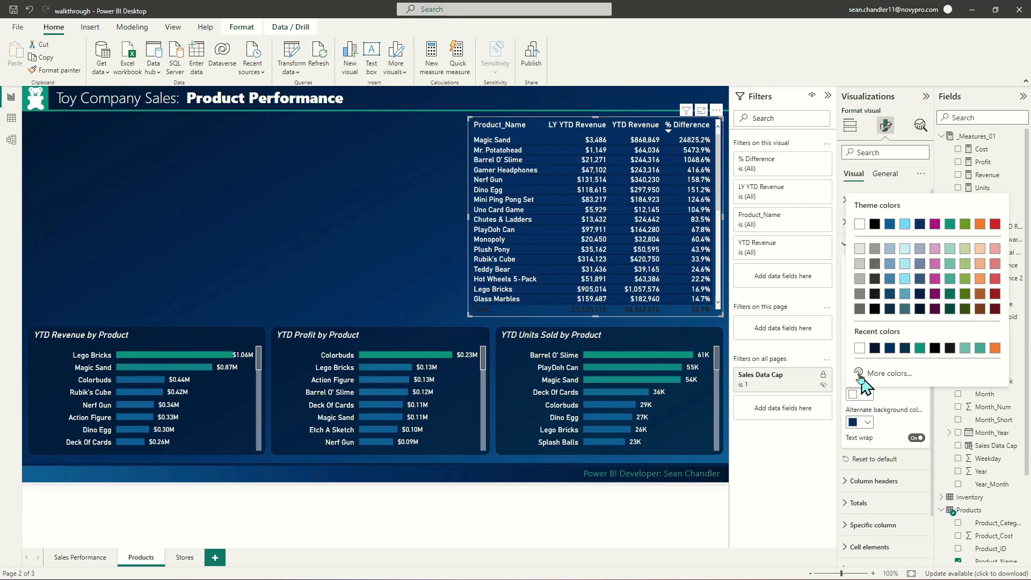
{"action": "left_click", "coordinate": [859, 284]}
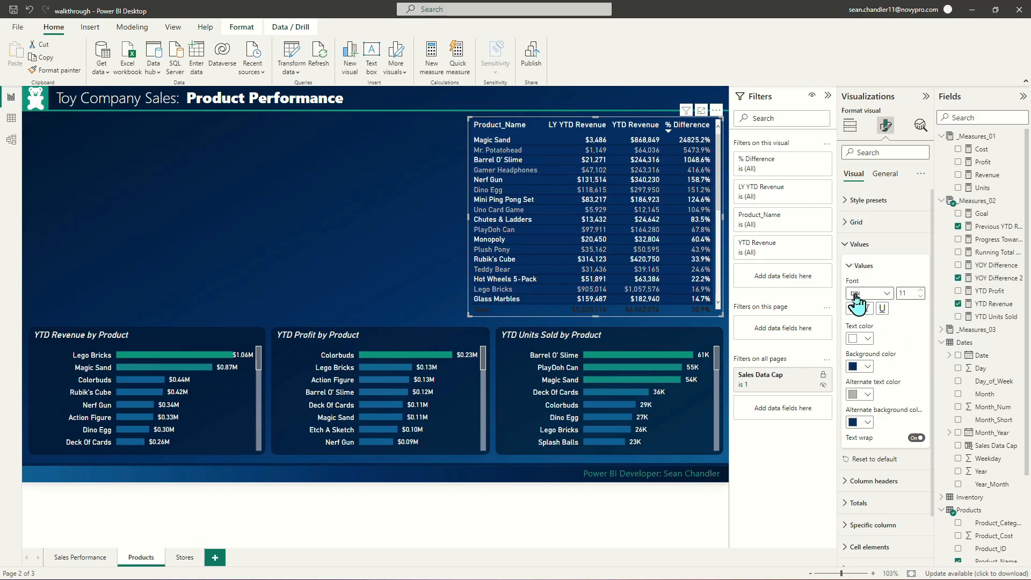
{"action": "left_click", "coordinate": [859, 338]}
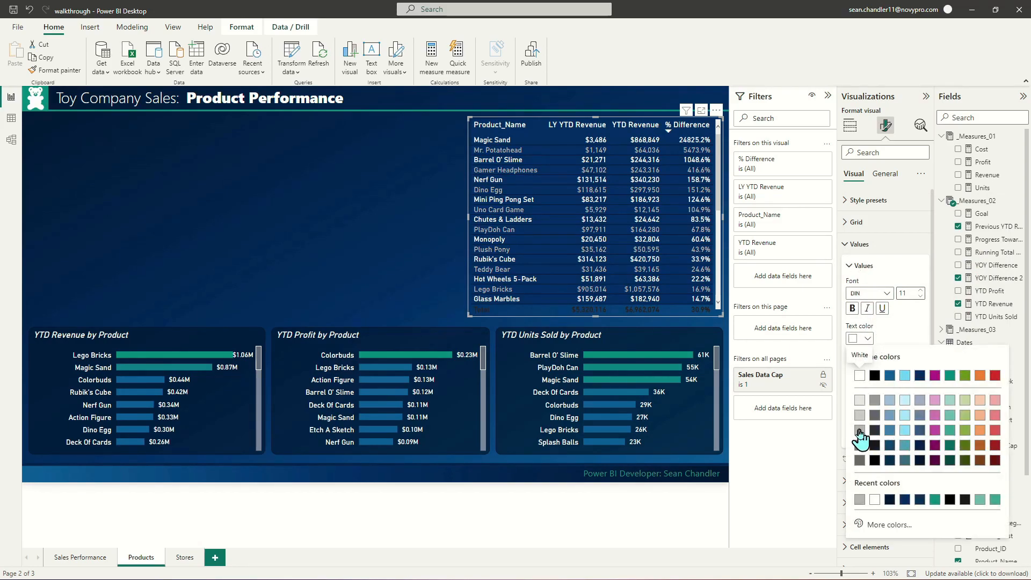
{"action": "left_click", "coordinate": [860, 432]}
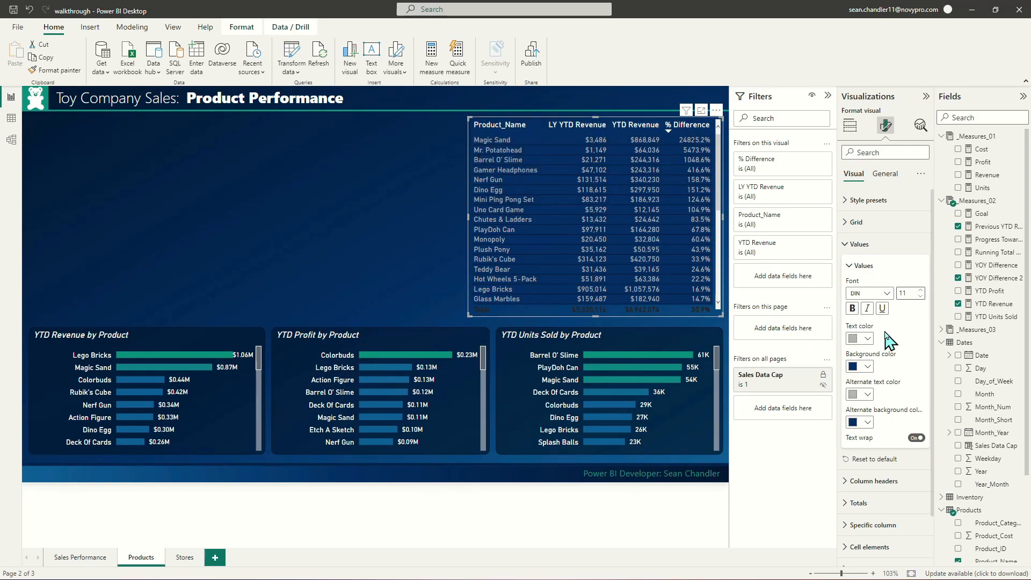
Try theme blue #146194 for both the alternate text color and the main text color of the table's values.
{"action": "left_click", "coordinate": [860, 395]}
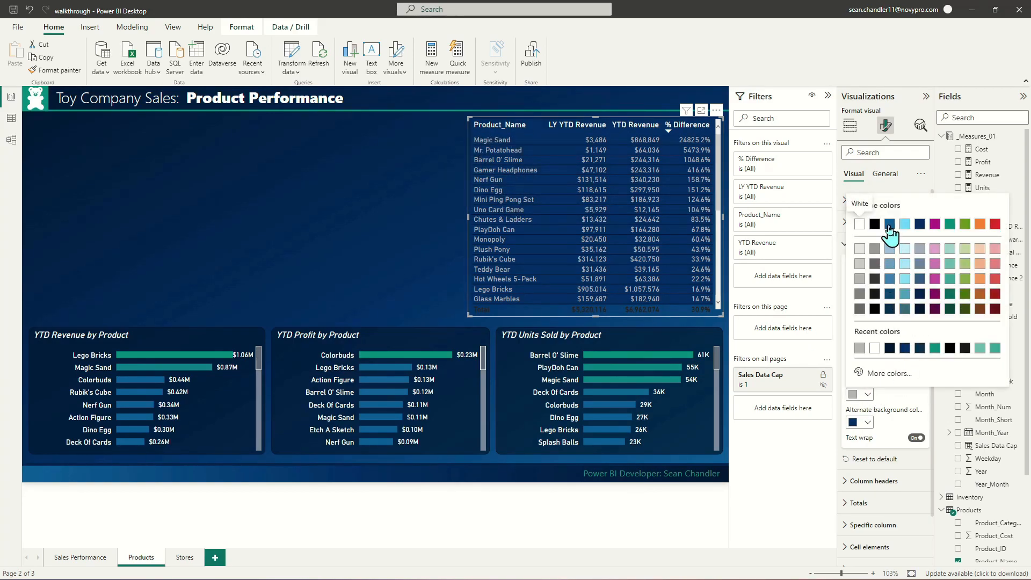
{"action": "left_click", "coordinate": [889, 224]}
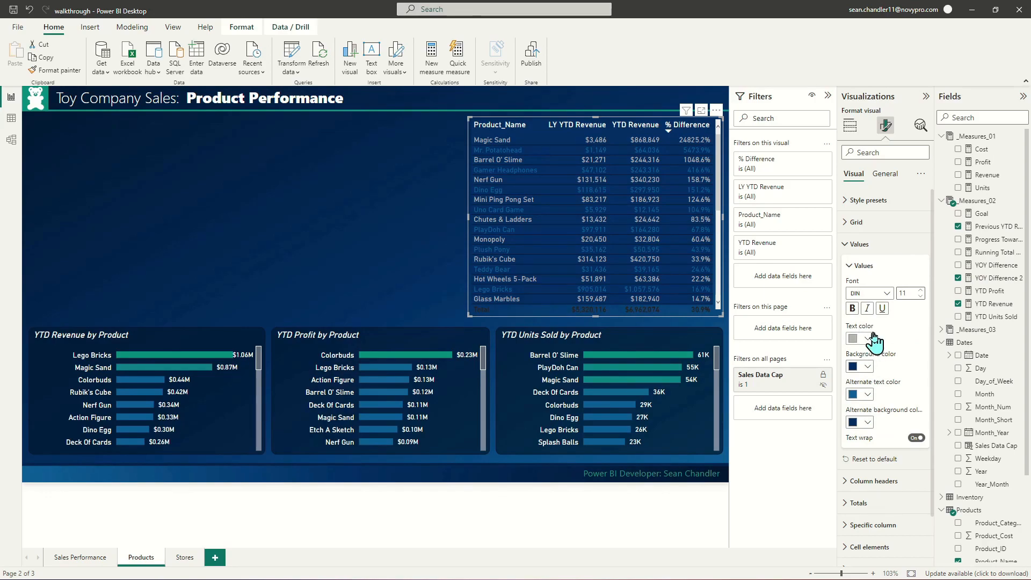
{"action": "left_click", "coordinate": [866, 339]}
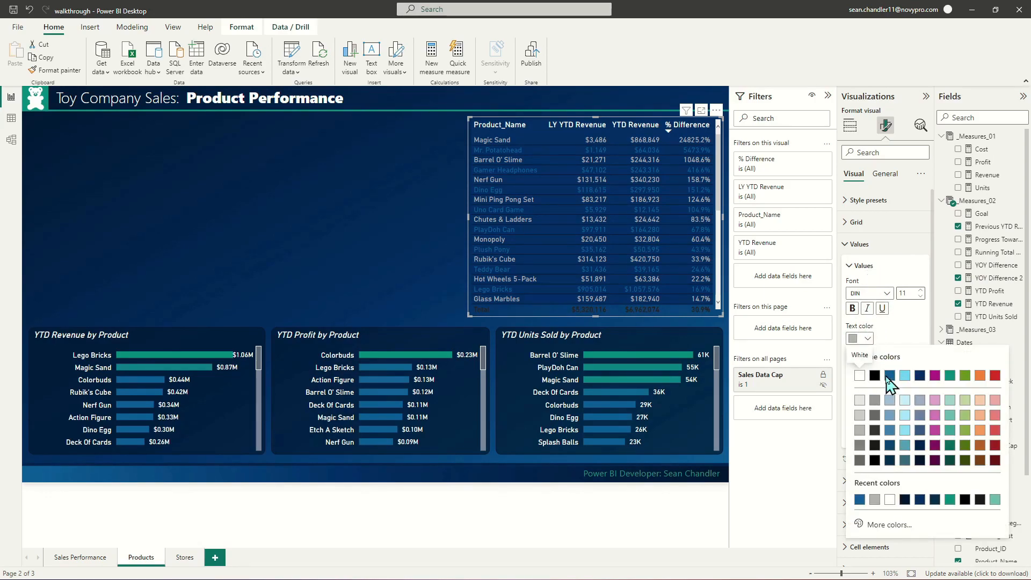
{"action": "left_click", "coordinate": [889, 375]}
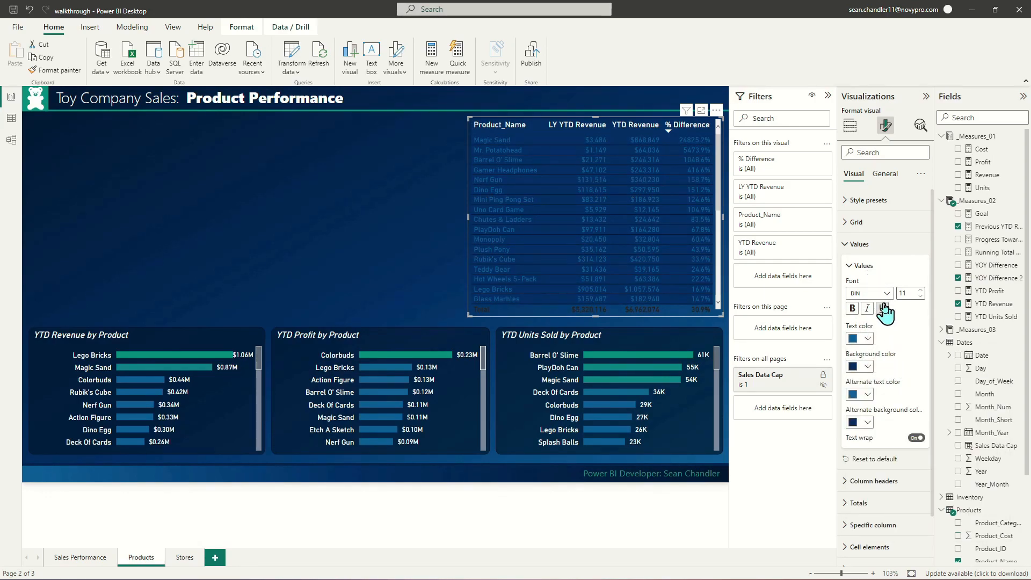
Try gray and blue as the alternate background color of the table's values, and return it to navy blue.
{"action": "left_click", "coordinate": [864, 424]}
{"action": "left_click", "coordinate": [859, 310]}
{"action": "left_click", "coordinate": [857, 369]}
{"action": "left_click", "coordinate": [887, 366]}
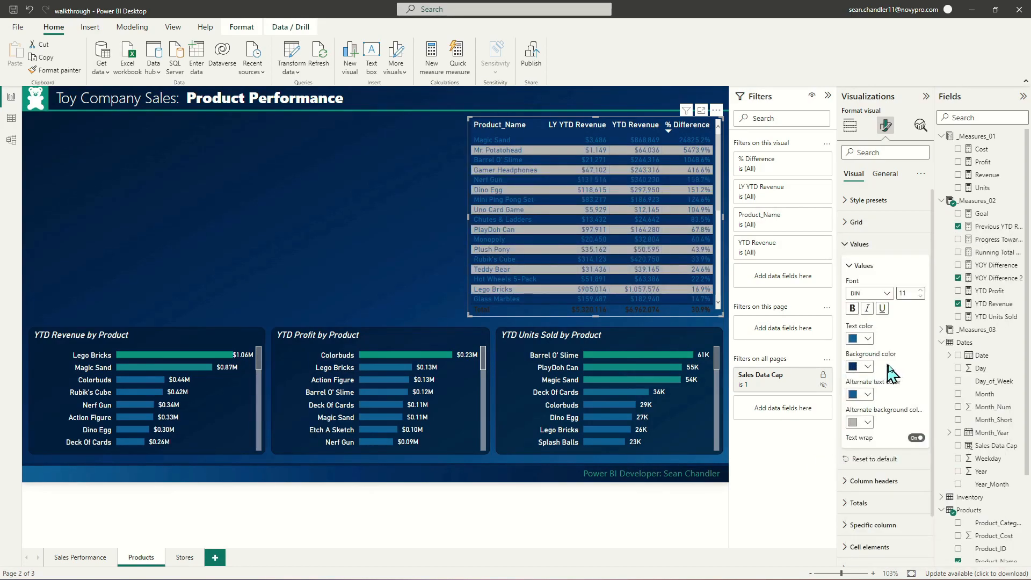
{"action": "left_click", "coordinate": [873, 426]}
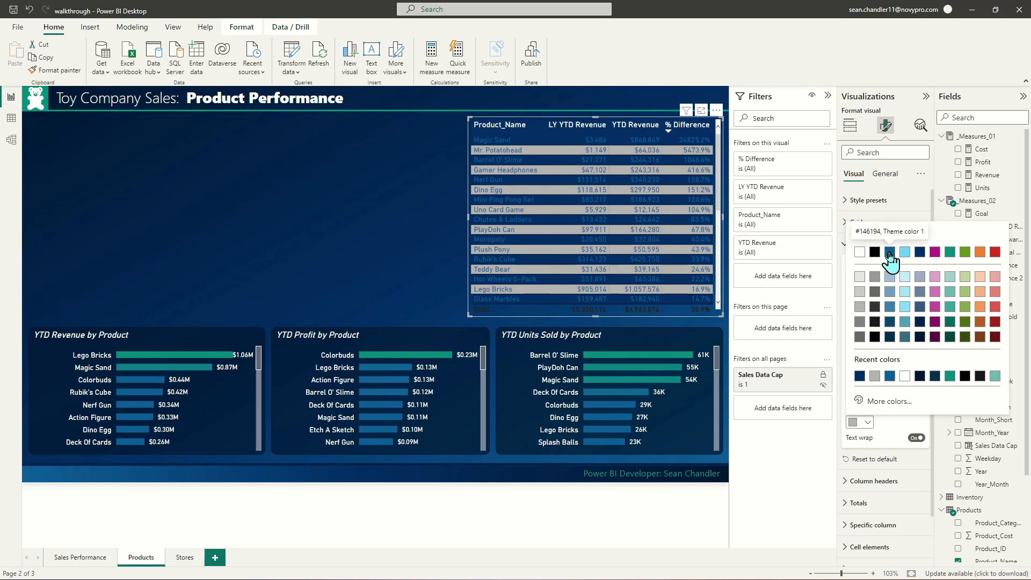
{"action": "left_click", "coordinate": [891, 259]}
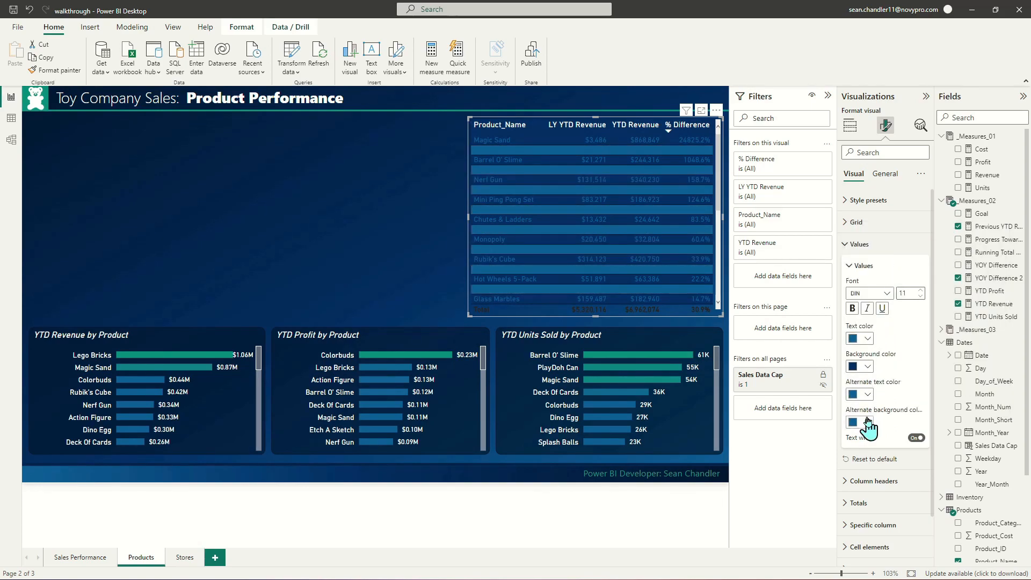
{"action": "left_click", "coordinate": [868, 422]}
{"action": "left_click", "coordinate": [919, 260]}
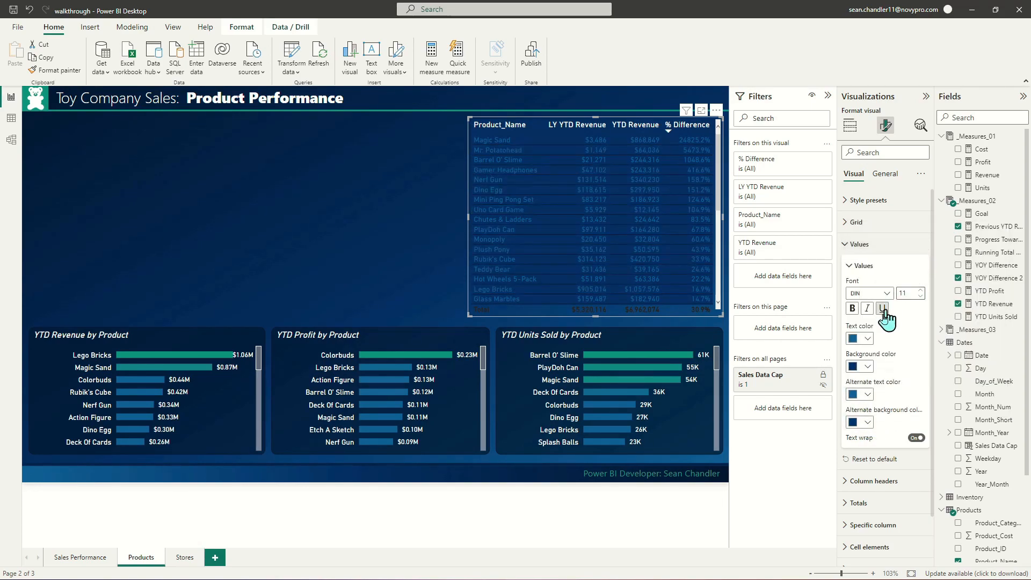
Return the alternate text color and the main text color of the table's values to white.
{"action": "left_click", "coordinate": [869, 401]}
{"action": "left_click", "coordinate": [859, 232]}
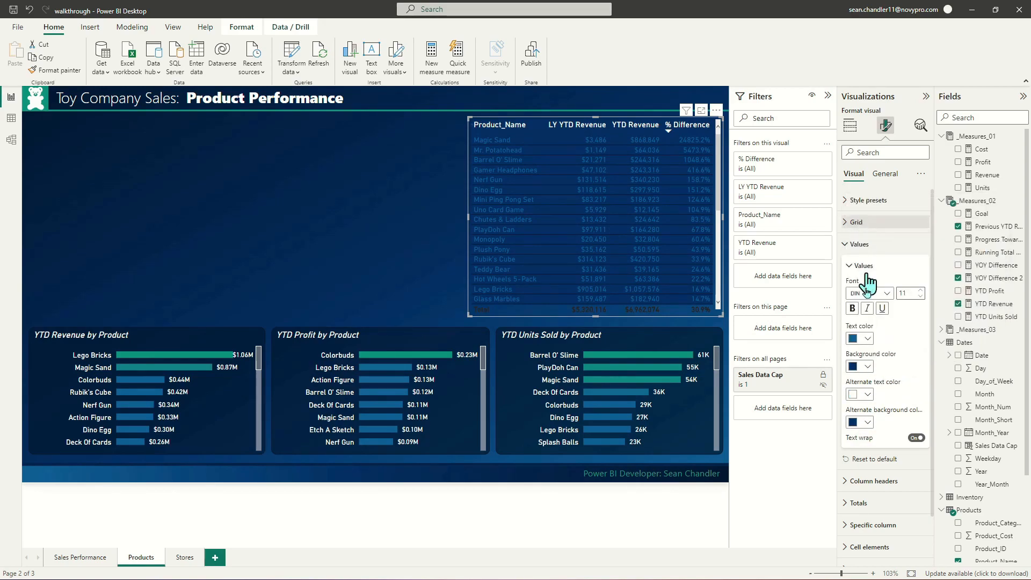
{"action": "left_click", "coordinate": [867, 339]}
{"action": "left_click", "coordinate": [859, 376]}
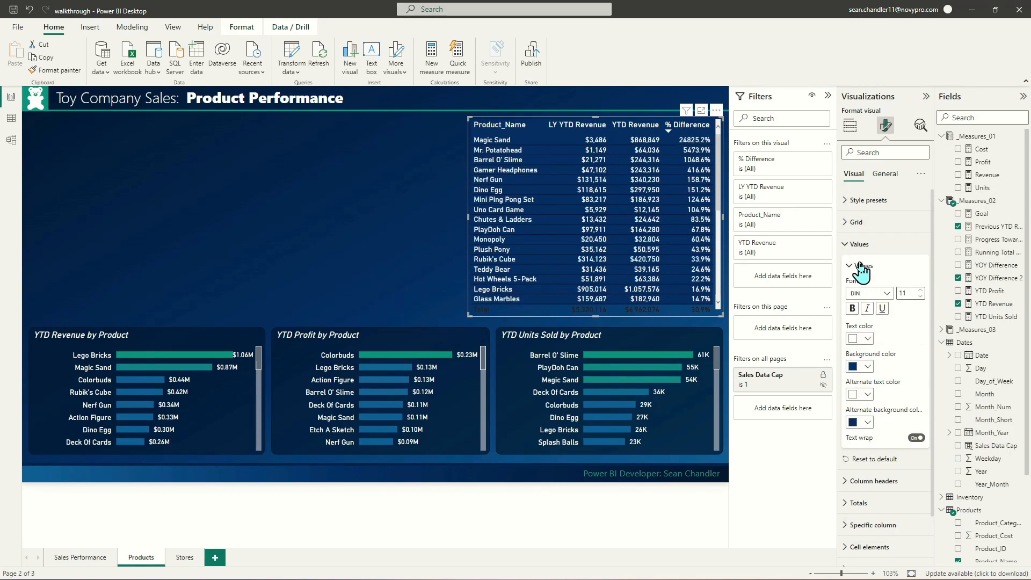
{"action": "left_click", "coordinate": [859, 244]}
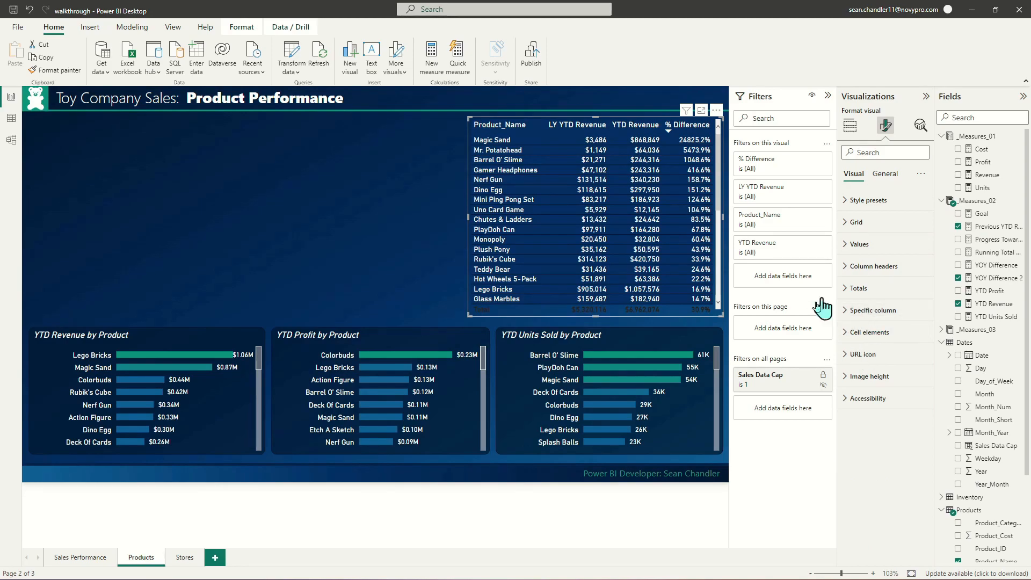
Try the darkest navy shade as the column headers' background color, and return it to navy blue.
{"action": "left_click", "coordinate": [871, 267]}
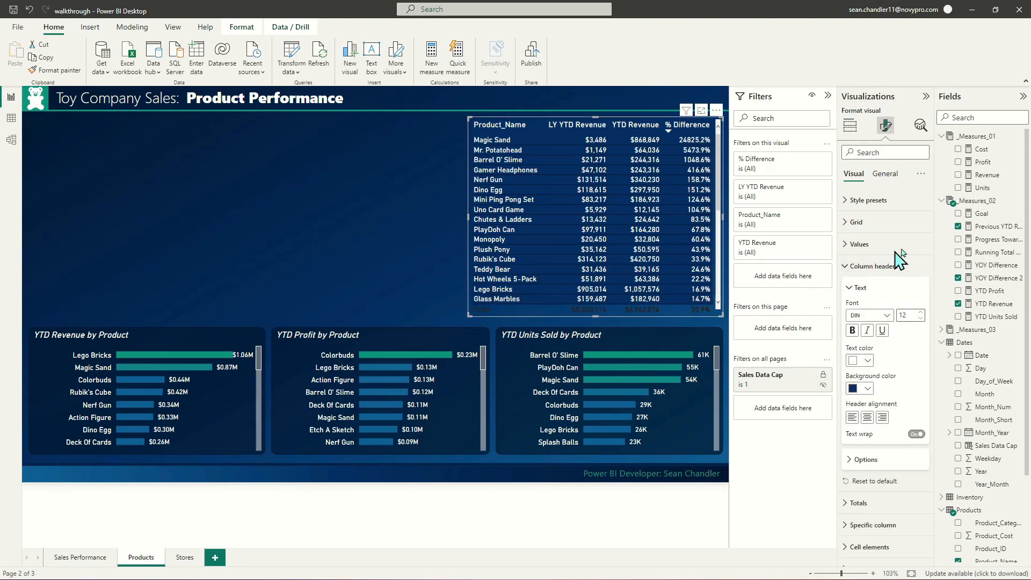
{"action": "left_click", "coordinate": [863, 396]}
{"action": "left_click", "coordinate": [922, 312]}
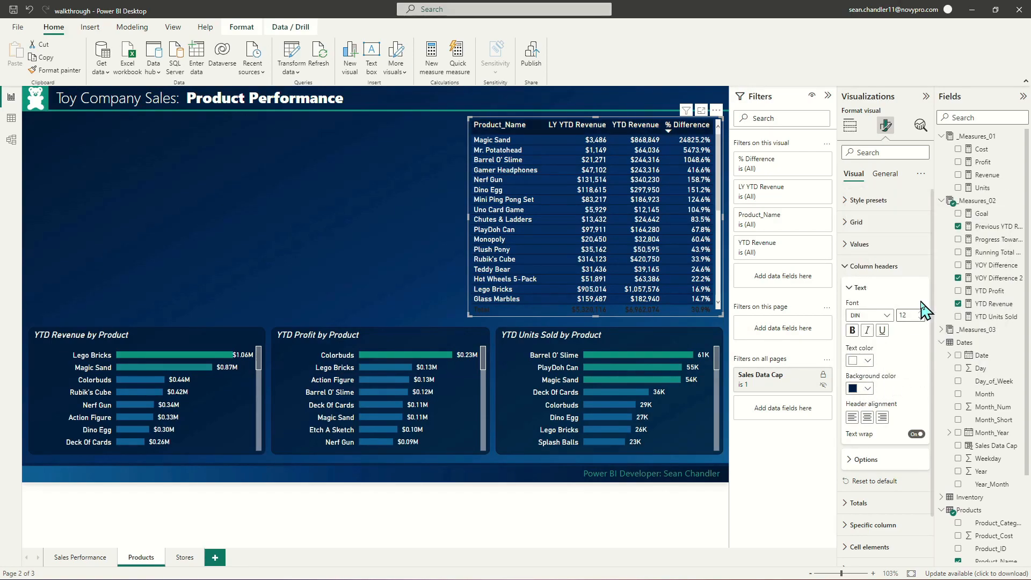
{"action": "left_click", "coordinate": [863, 389]}
{"action": "left_click", "coordinate": [920, 218]}
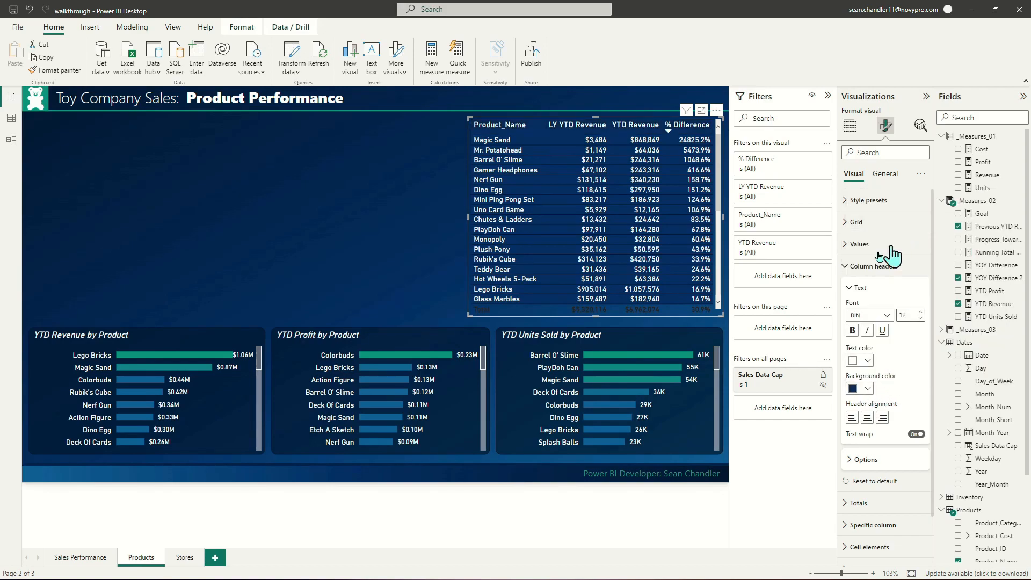
{"action": "left_click", "coordinate": [858, 267]}
Give the table's Total row the darkest navy background and white text, and deselect the table to check it.
{"action": "left_click", "coordinate": [858, 289]}
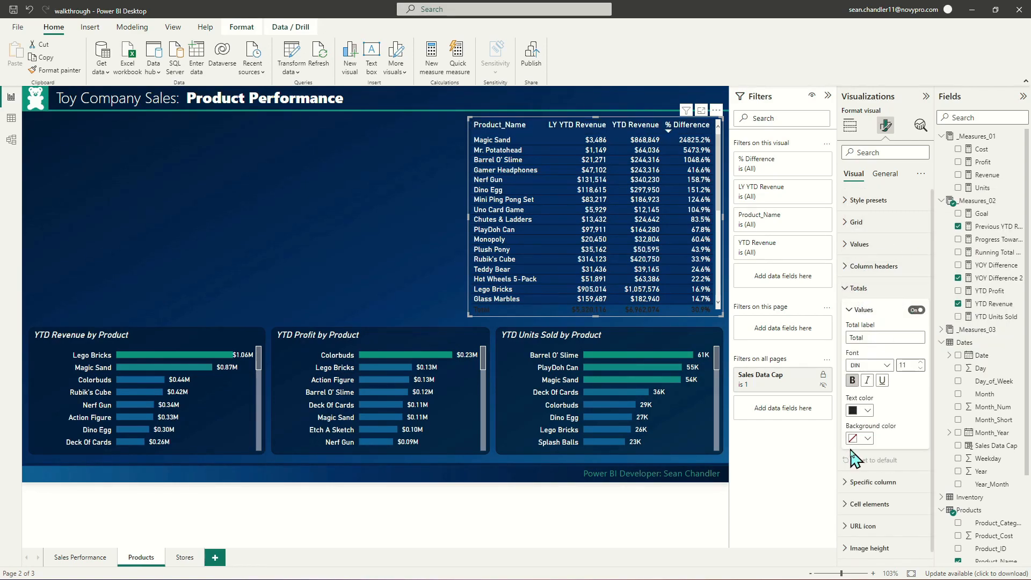
{"action": "left_click", "coordinate": [865, 439]}
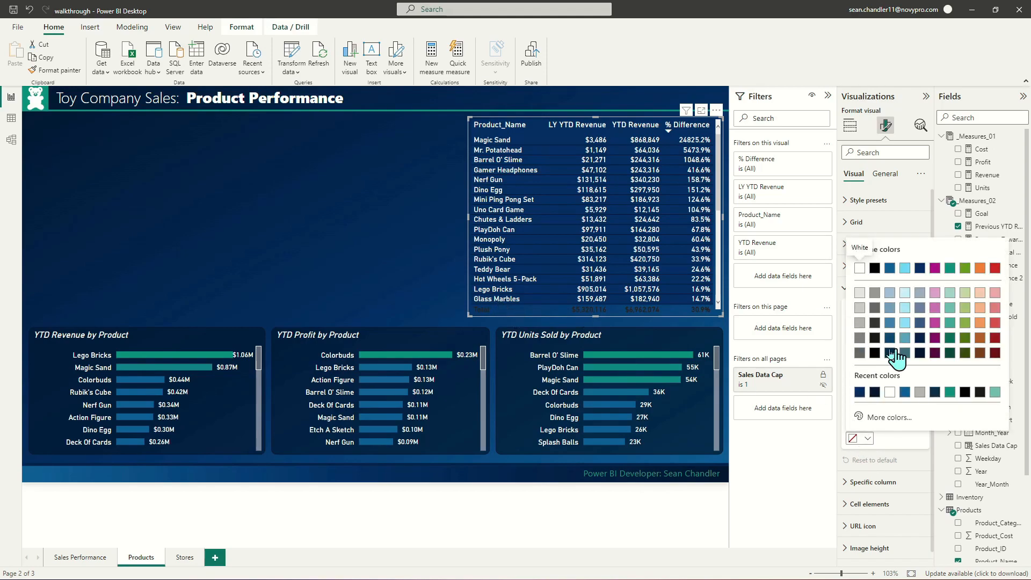
{"action": "left_click", "coordinate": [920, 353]}
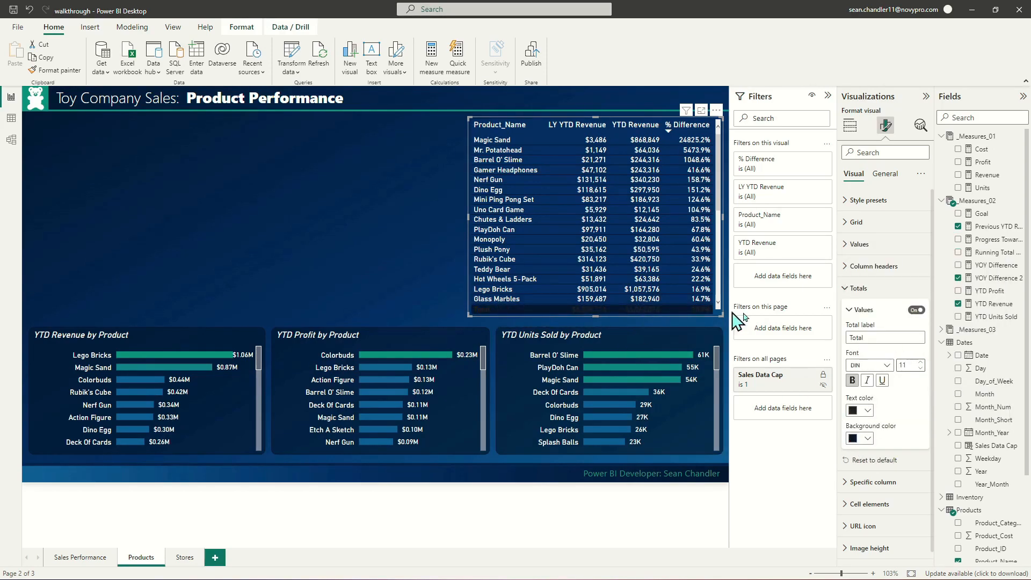
{"action": "left_click", "coordinate": [862, 410]}
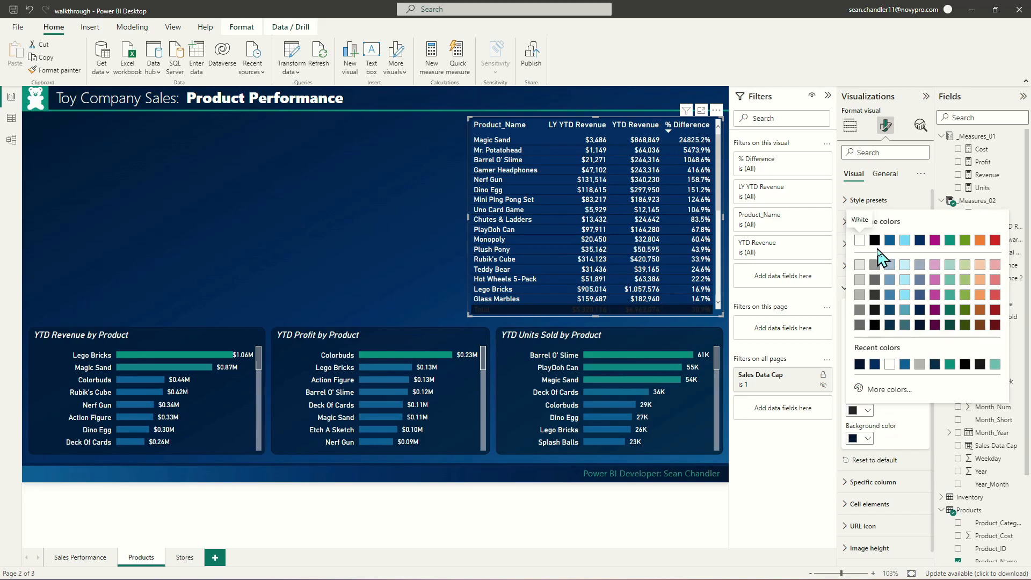
{"action": "left_click", "coordinate": [858, 243]}
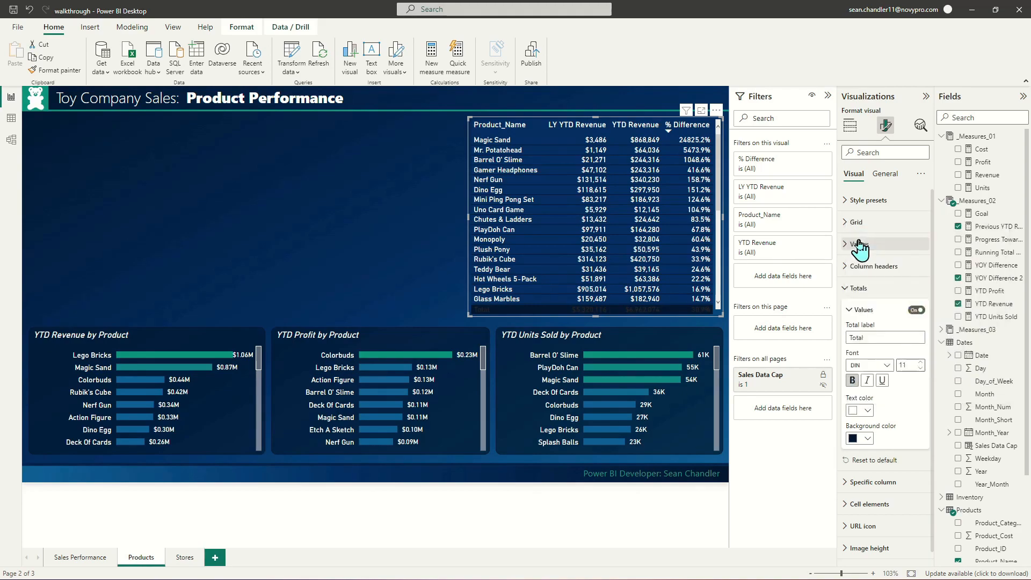
{"action": "left_click", "coordinate": [387, 174]}
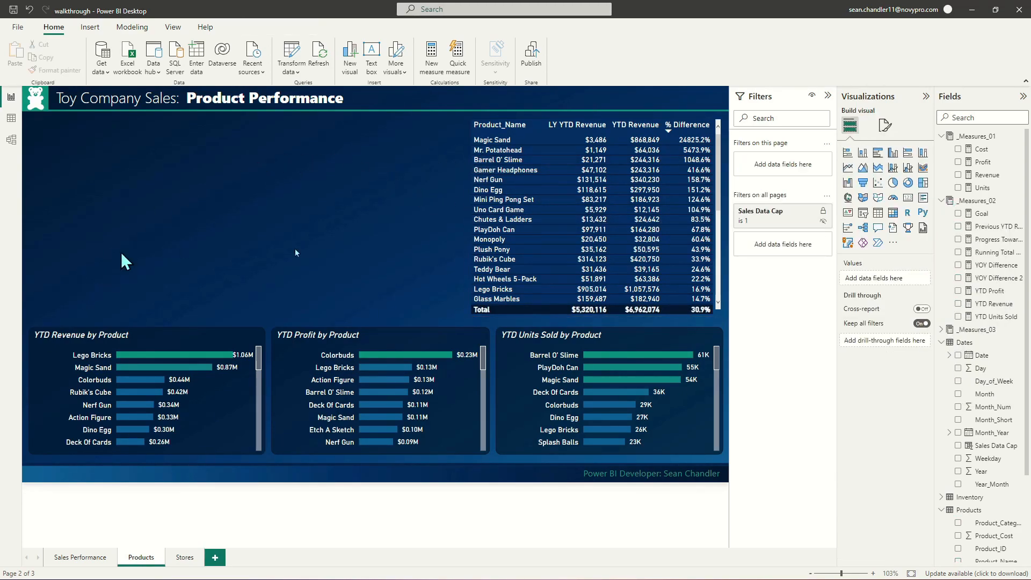
Select the product table again and choose LY YTD Revenue as the series for its specific column formatting.
{"action": "left_click", "coordinate": [715, 313]}
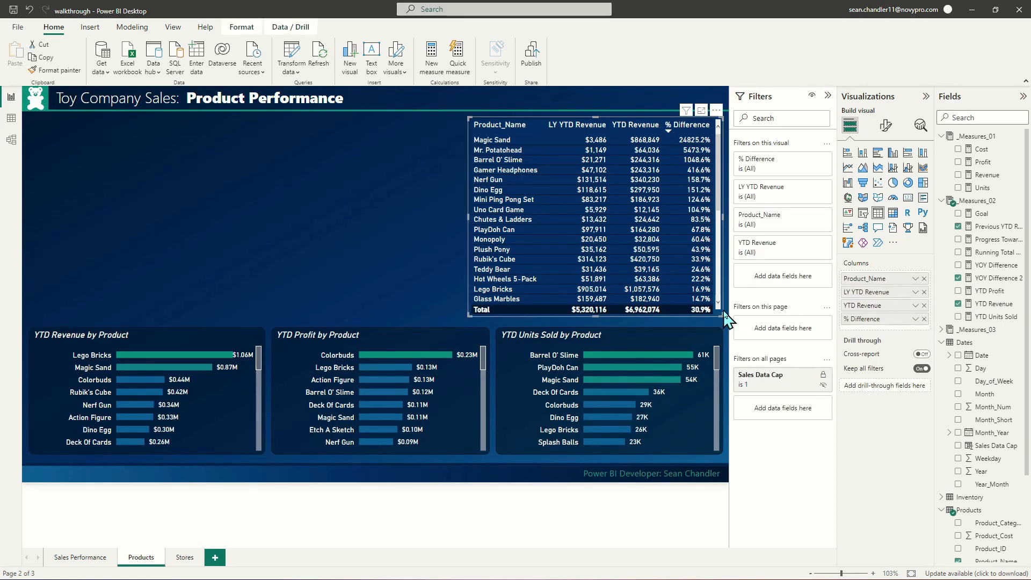
{"action": "left_click", "coordinate": [887, 128]}
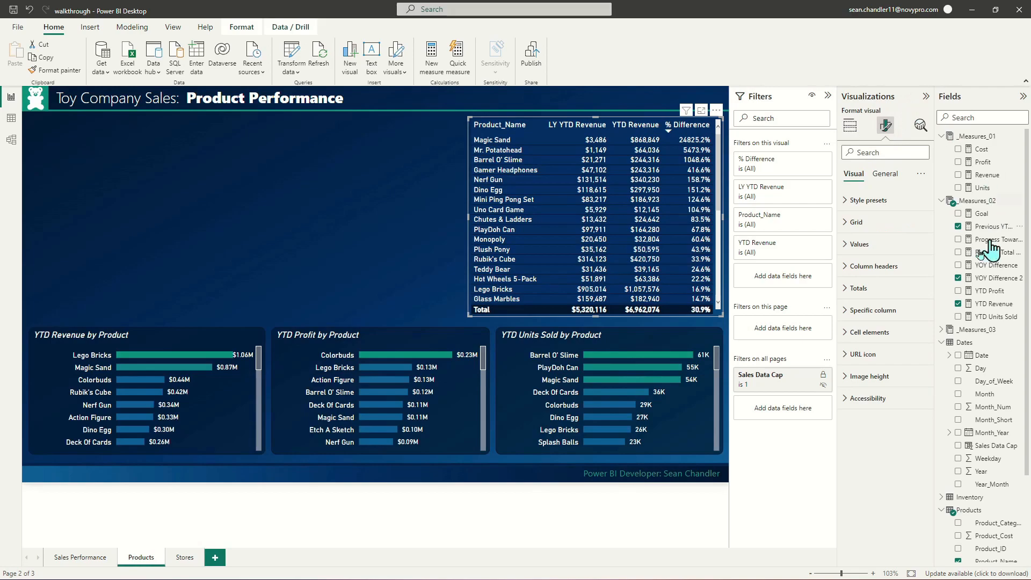
{"action": "left_click", "coordinate": [863, 266]}
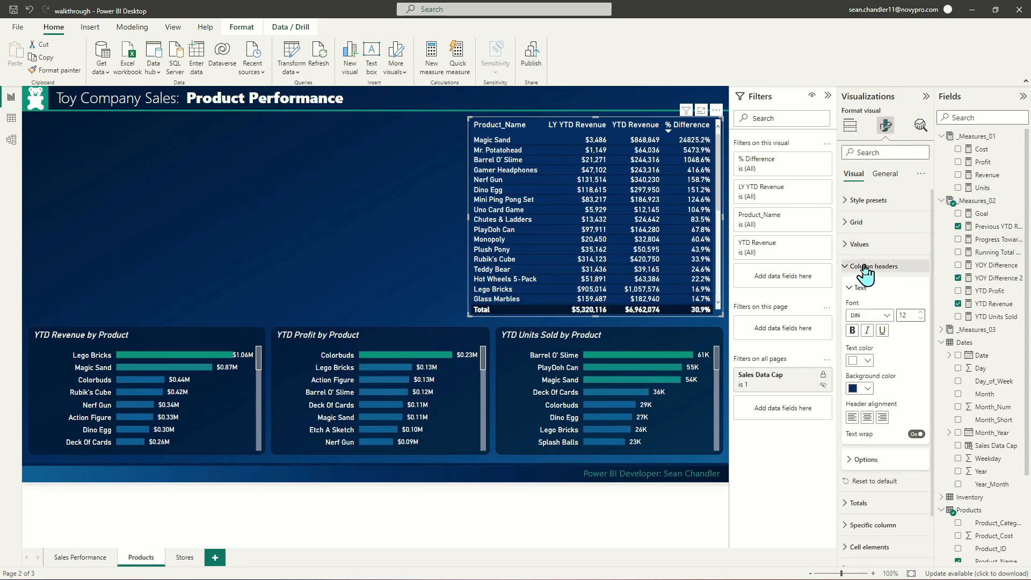
{"action": "left_click", "coordinate": [863, 265]}
{"action": "left_click", "coordinate": [873, 310]}
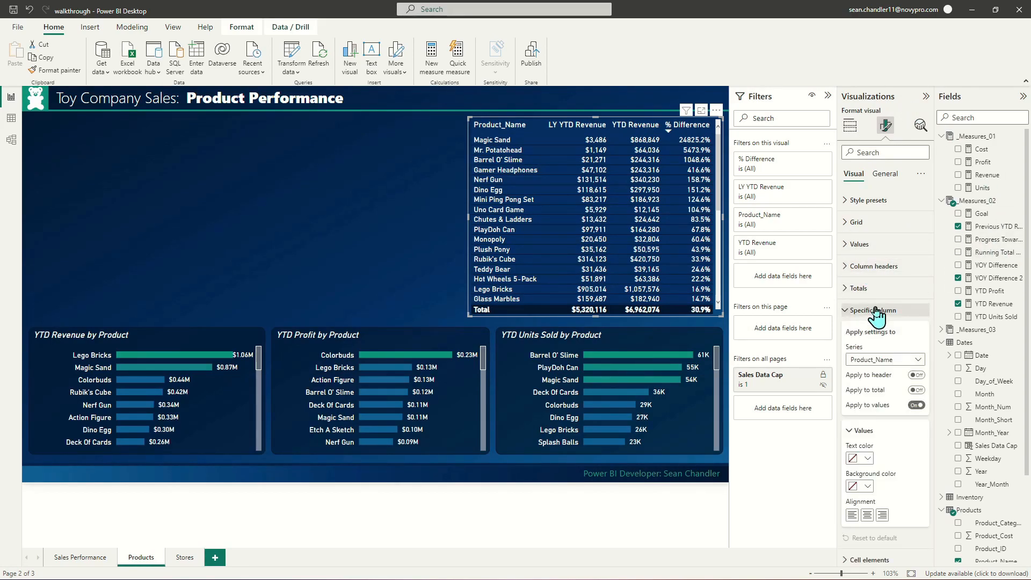
{"action": "left_click", "coordinate": [873, 311]}
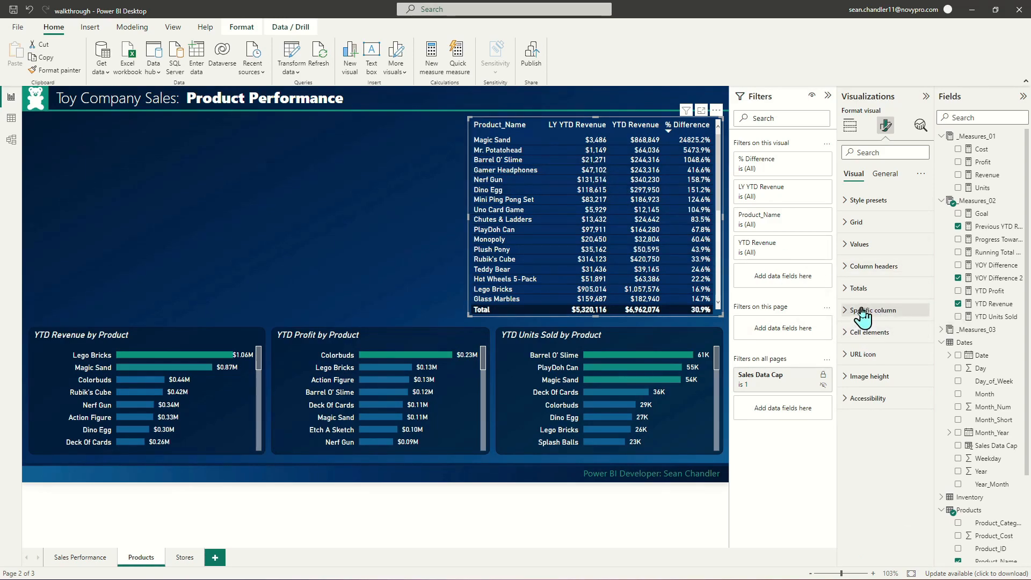
{"action": "left_click", "coordinate": [864, 311]}
{"action": "left_click", "coordinate": [886, 359]}
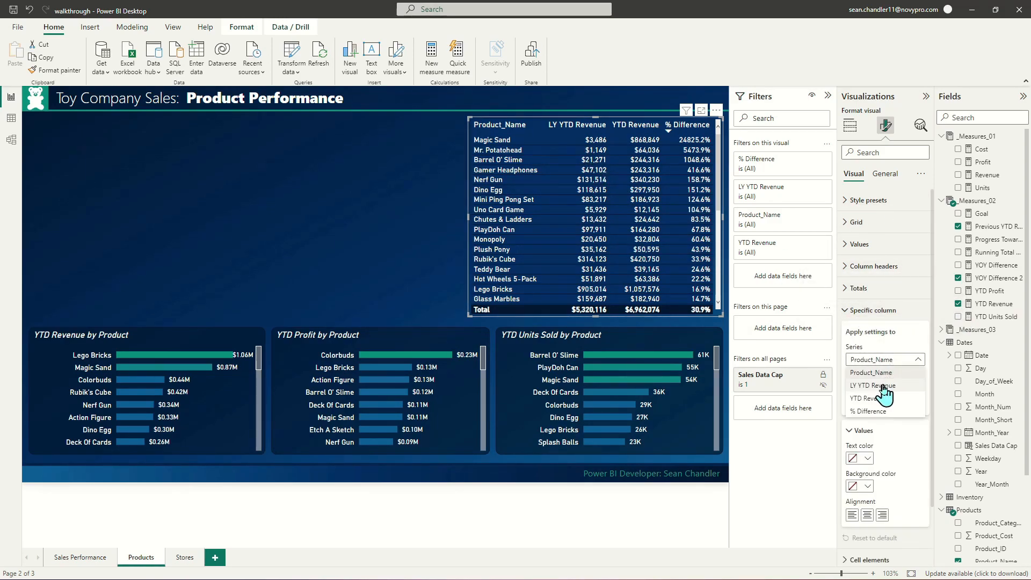
{"action": "left_click", "coordinate": [881, 385]}
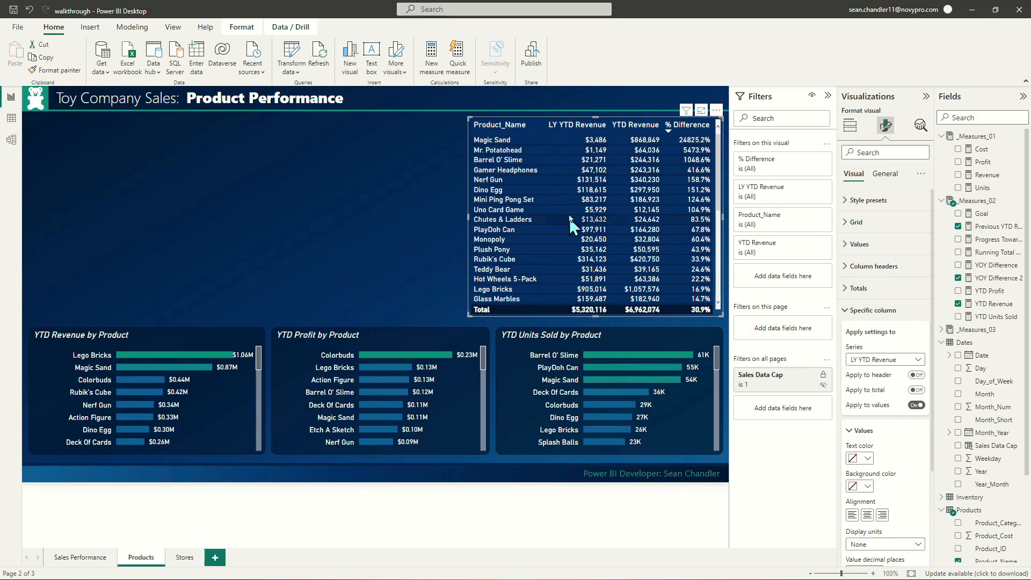
Set the LY YTD Revenue column's text color to a lighter tint of the theme blue for both values and header.
{"action": "scroll", "coordinate": [884, 403], "scroll_direction": "down", "scroll_amount": 3}
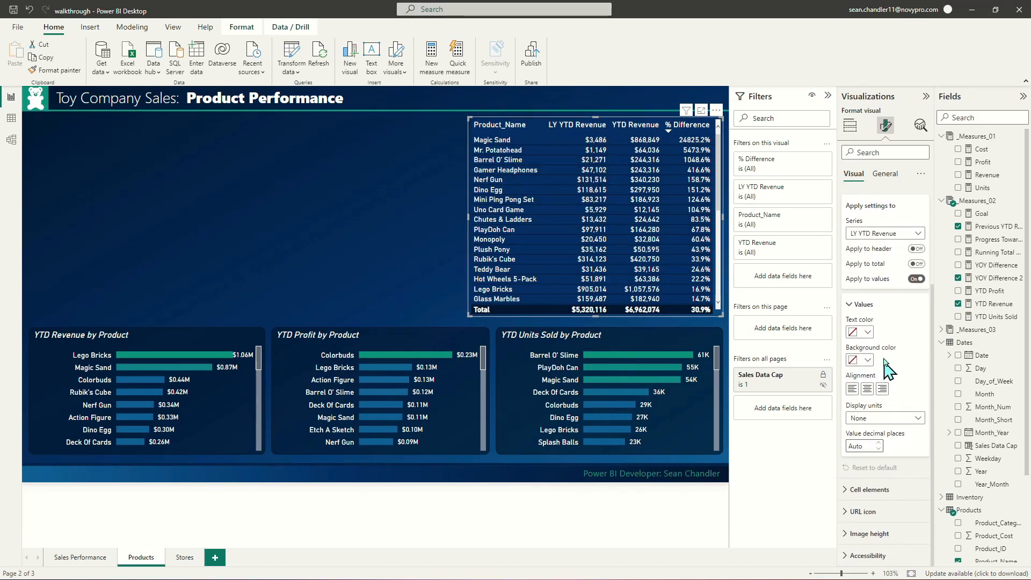
{"action": "left_click", "coordinate": [863, 333]}
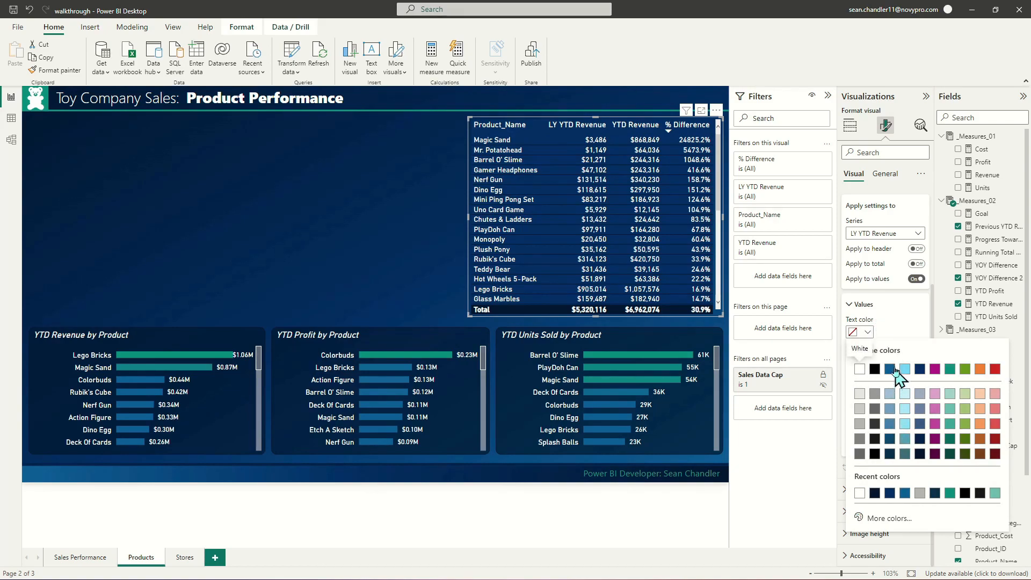
{"action": "left_click", "coordinate": [891, 370]}
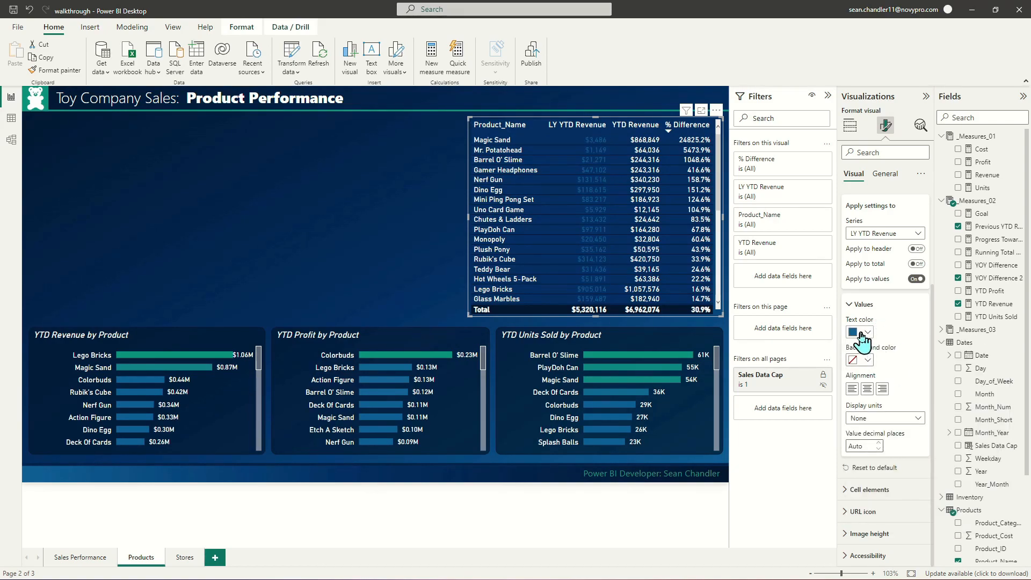
{"action": "left_click", "coordinate": [862, 333]}
{"action": "left_click", "coordinate": [889, 409]}
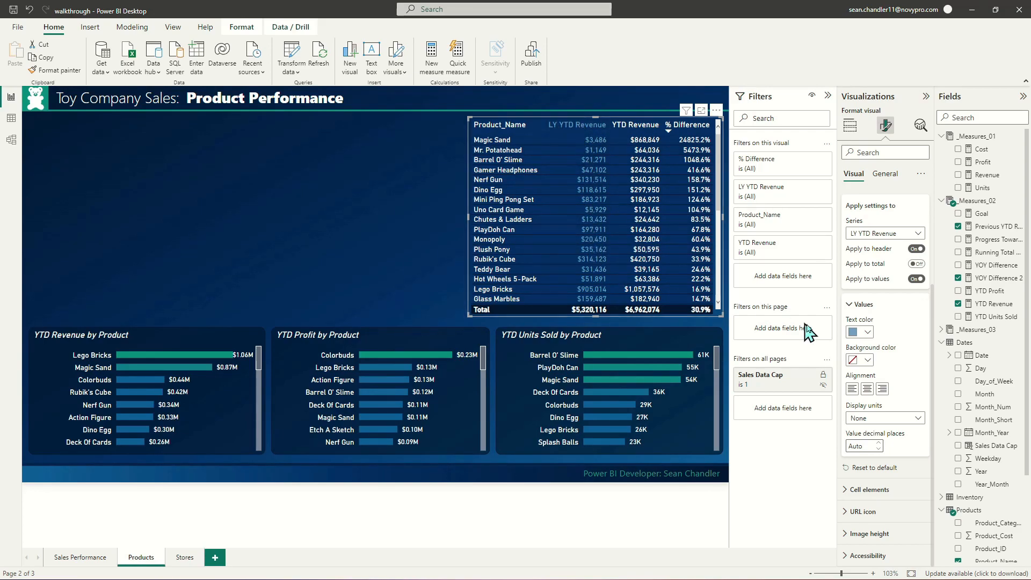
Change the LY YTD Revenue column's text color to the next deeper tint of the theme blue.
{"action": "left_click", "coordinate": [854, 340]}
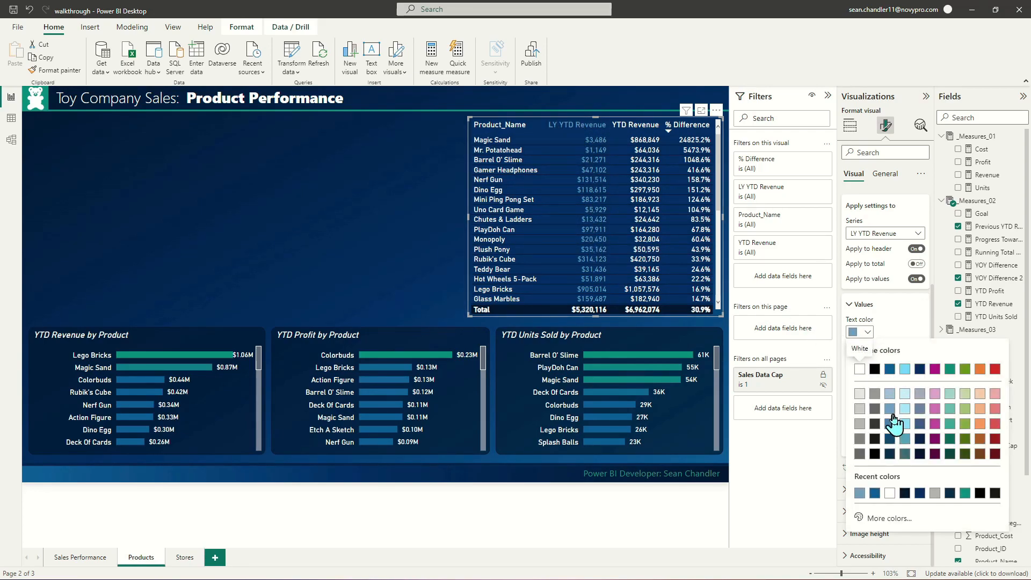
{"action": "left_click", "coordinate": [892, 428]}
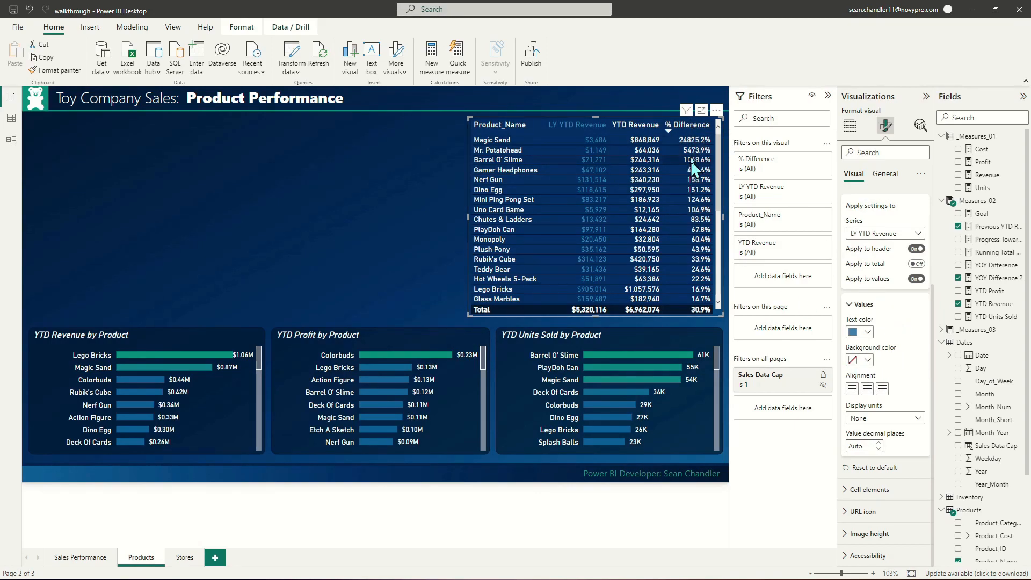
{"action": "left_click", "coordinate": [876, 305]}
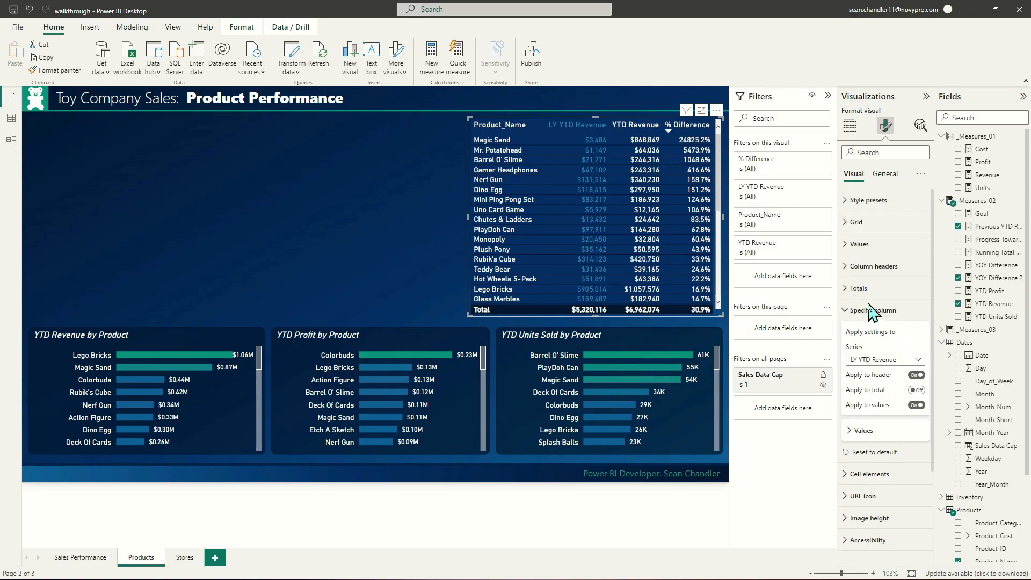
Turn on conditional background color in the cell elements for the % Difference series.
{"action": "left_click", "coordinate": [870, 474]}
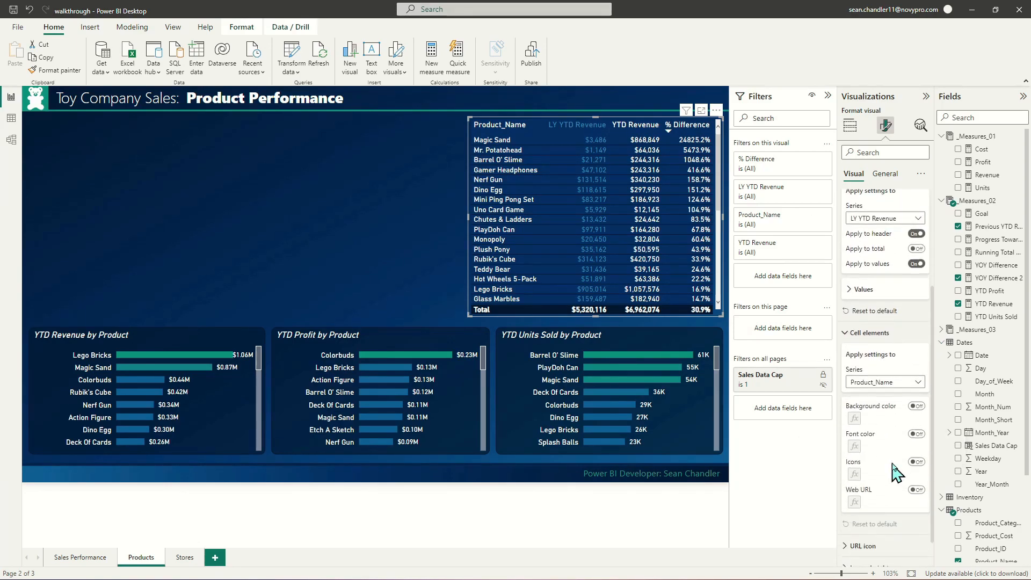
{"action": "left_click", "coordinate": [873, 349]}
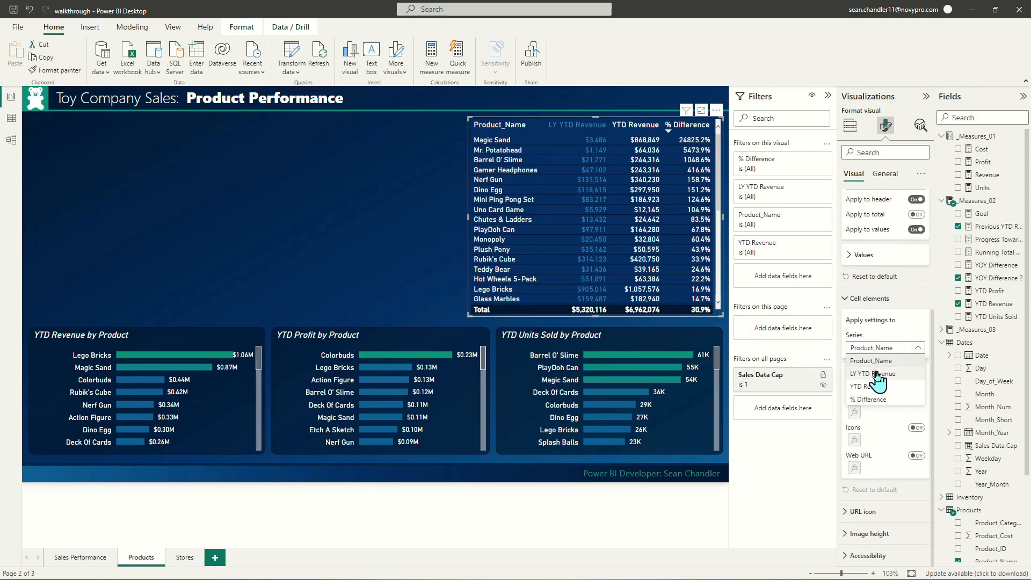
{"action": "left_click", "coordinate": [877, 408]}
{"action": "left_click", "coordinate": [915, 372]}
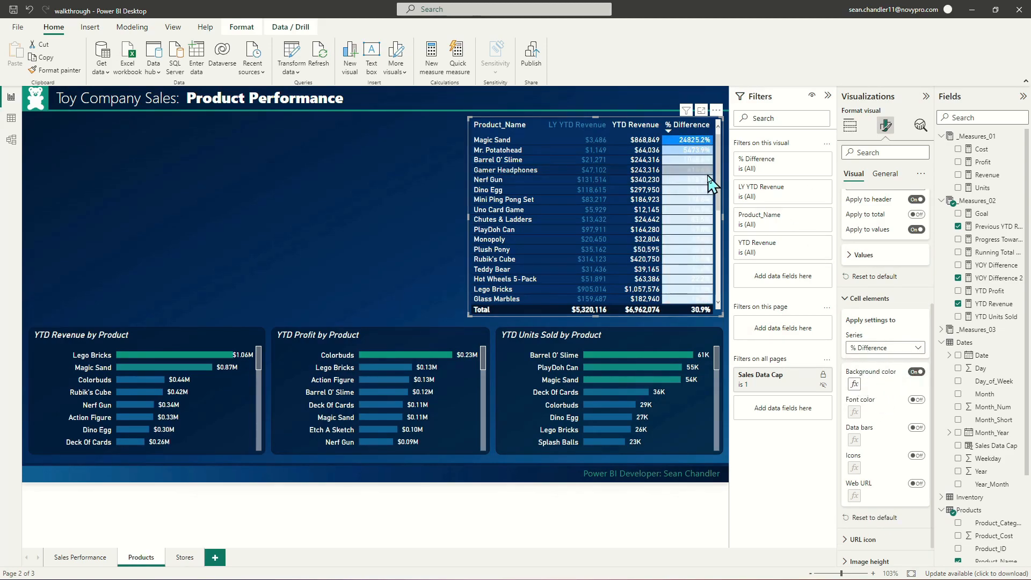
Add a middle color to the % Difference background gradient and set its center to a custom value of 0.
{"action": "left_click", "coordinate": [854, 385]}
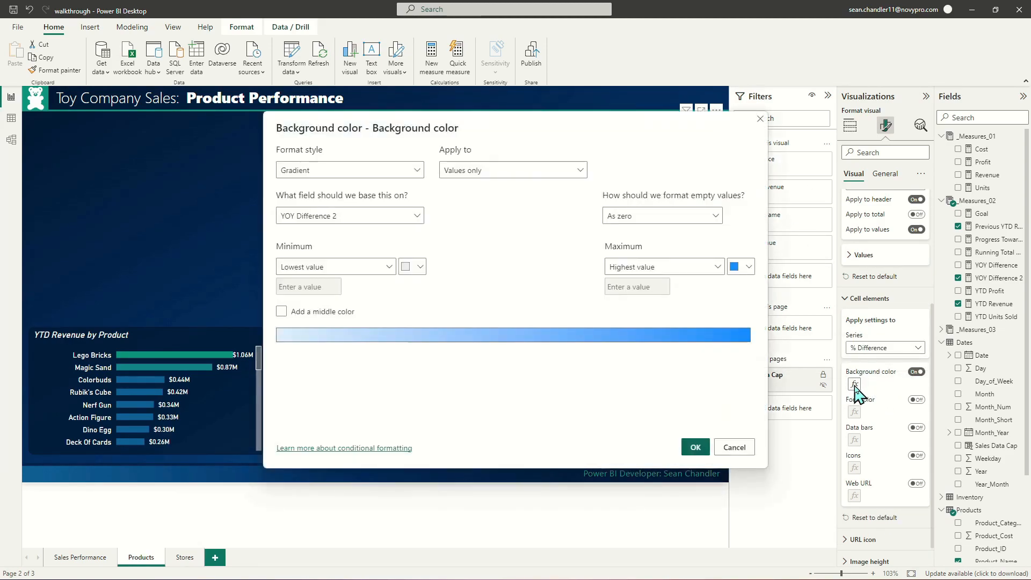
{"action": "left_click", "coordinate": [281, 312]}
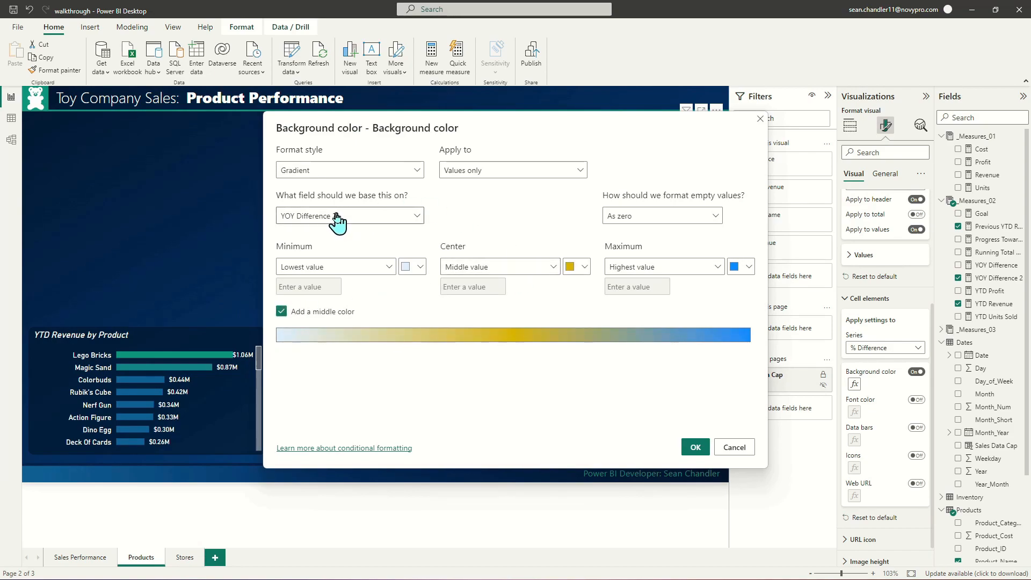
{"action": "left_click", "coordinate": [412, 268]}
{"action": "left_click", "coordinate": [522, 242]}
{"action": "left_click", "coordinate": [532, 269]}
{"action": "left_click", "coordinate": [497, 299]}
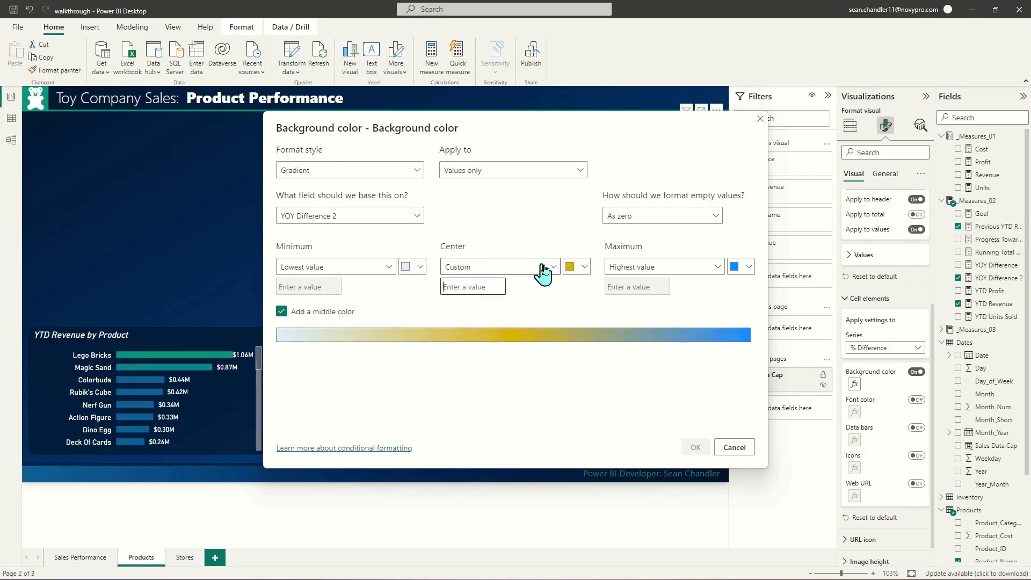
{"action": "type", "text": "0"}
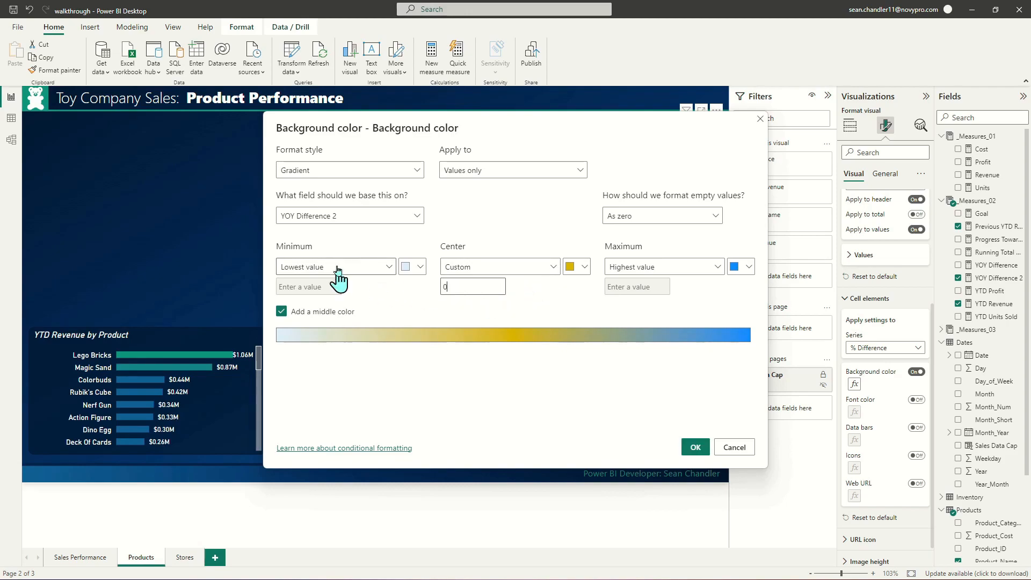
Color the gradient orange at the minimum, theme blue at the center and a lighter green tint at the maximum, and apply it.
{"action": "left_click", "coordinate": [415, 265]}
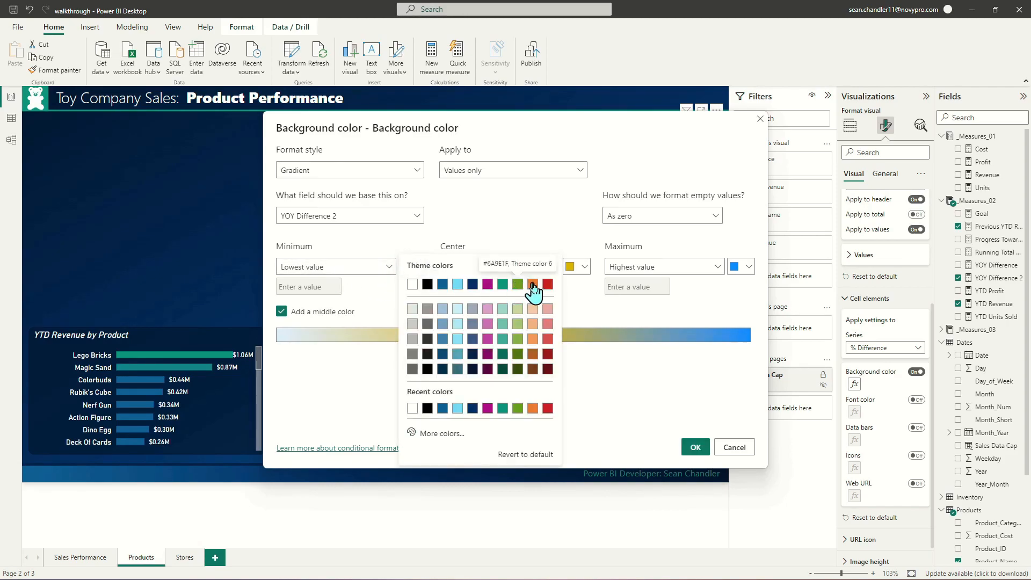
{"action": "left_click", "coordinate": [533, 290]}
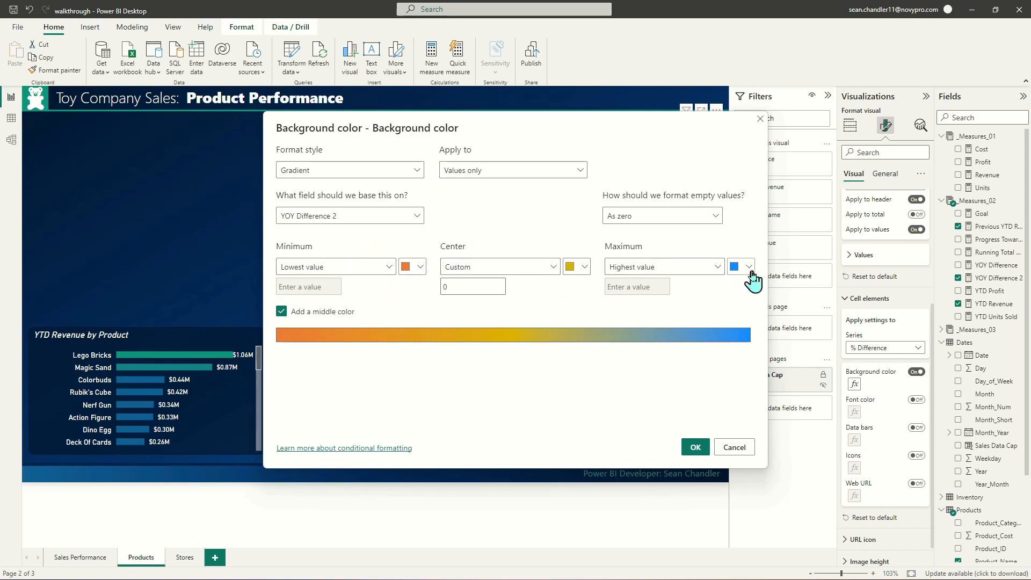
{"action": "left_click", "coordinate": [581, 267]}
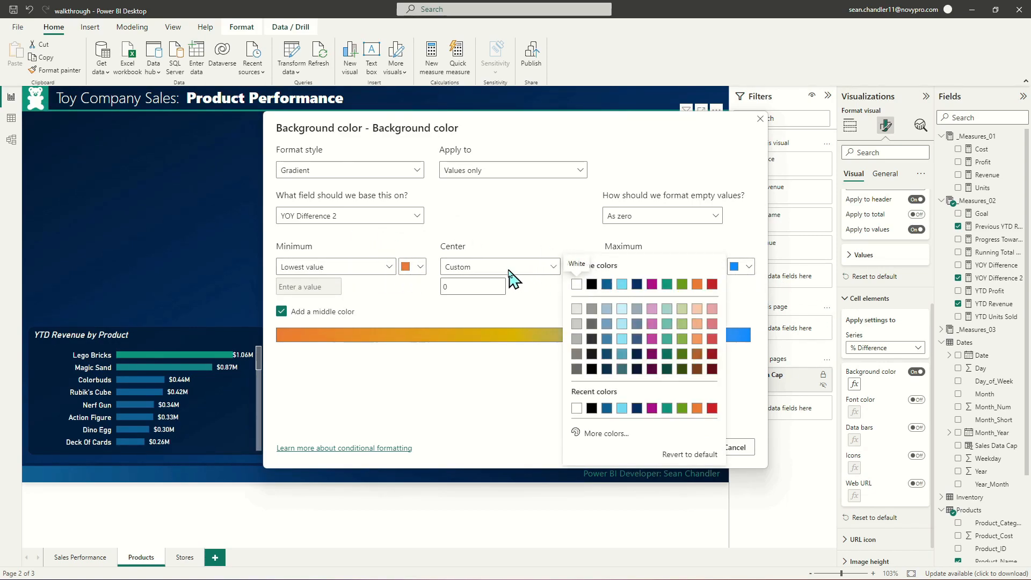
{"action": "left_click", "coordinate": [607, 284]}
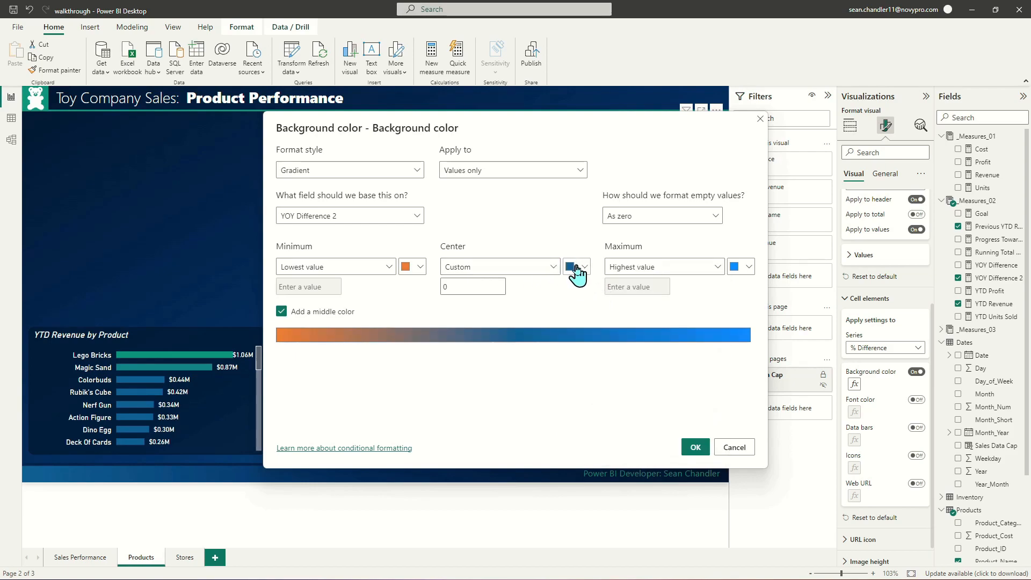
{"action": "left_click", "coordinate": [748, 267]}
{"action": "left_click", "coordinate": [692, 284]}
{"action": "left_click", "coordinate": [748, 267]}
{"action": "left_click", "coordinate": [693, 339]}
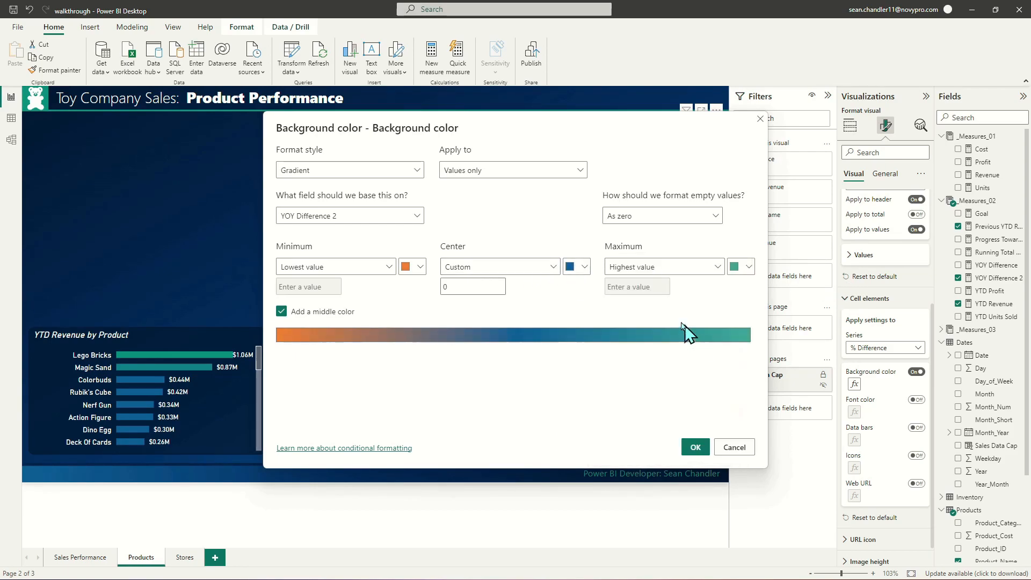
{"action": "left_click", "coordinate": [695, 447]}
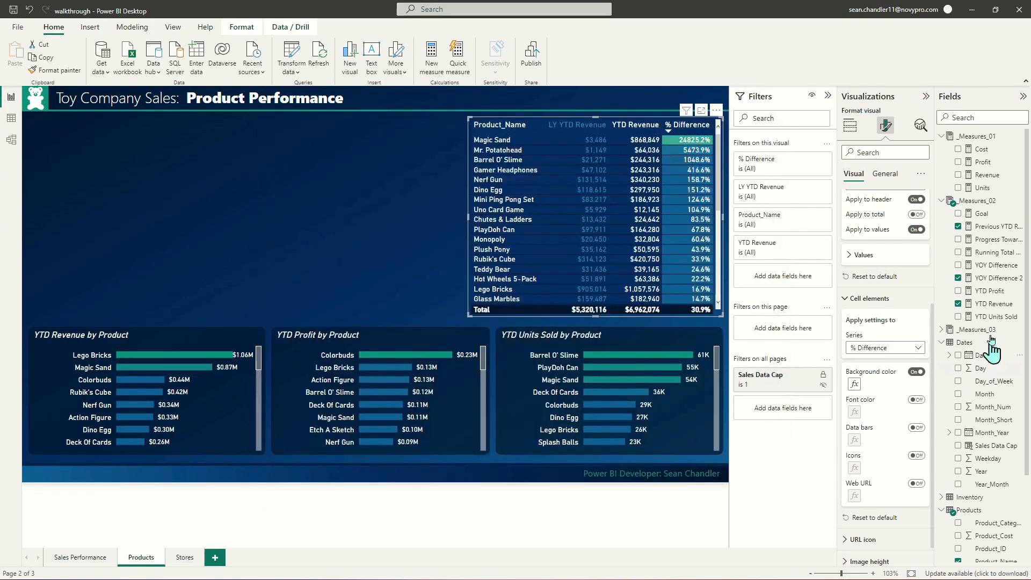
Examine the % Difference column's gradient from the highest to the lowest values, and deselect the table.
{"action": "scroll", "coordinate": [700, 179], "scroll_direction": "down", "scroll_amount": 8}
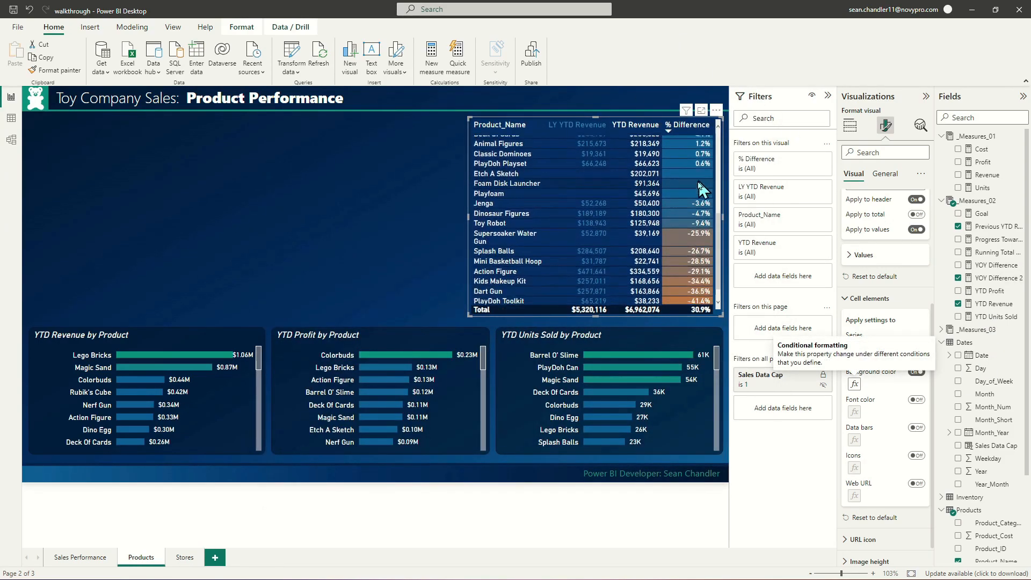
{"action": "scroll", "coordinate": [697, 177], "scroll_direction": "up", "scroll_amount": 8}
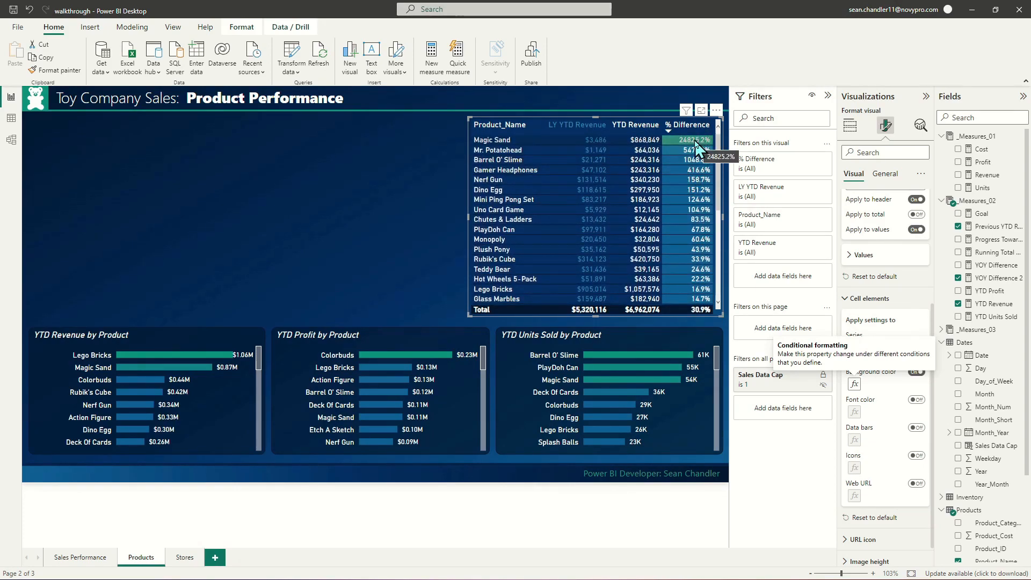
{"action": "scroll", "coordinate": [697, 242], "scroll_direction": "down", "scroll_amount": 8}
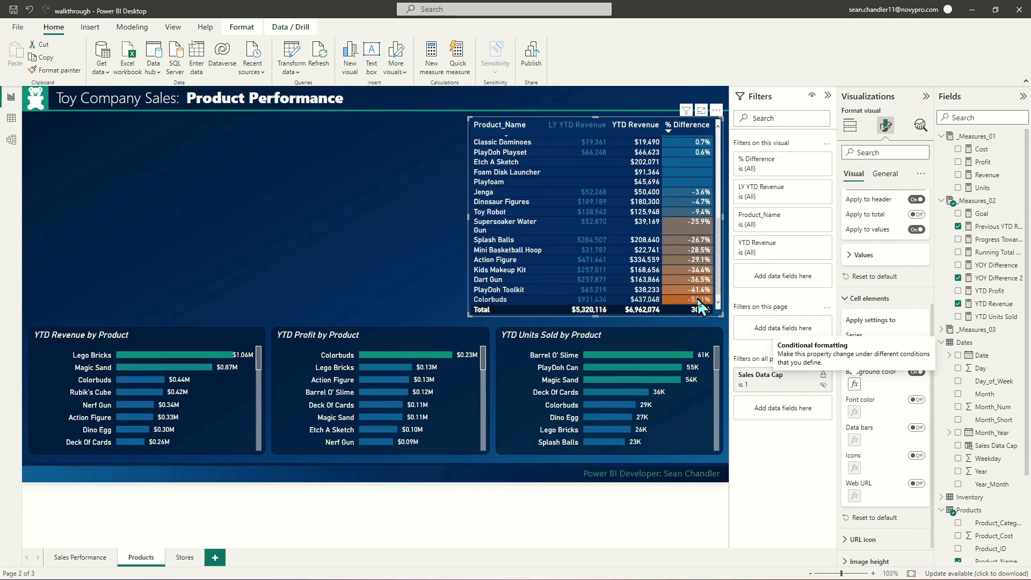
{"action": "scroll", "coordinate": [695, 307], "scroll_direction": "up", "scroll_amount": 8}
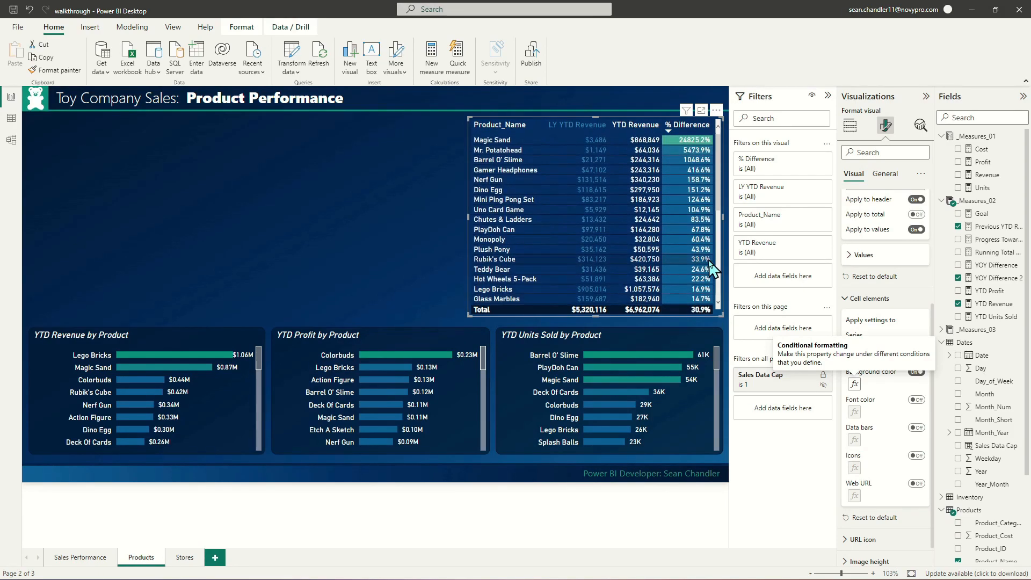
{"action": "left_click", "coordinate": [366, 134]}
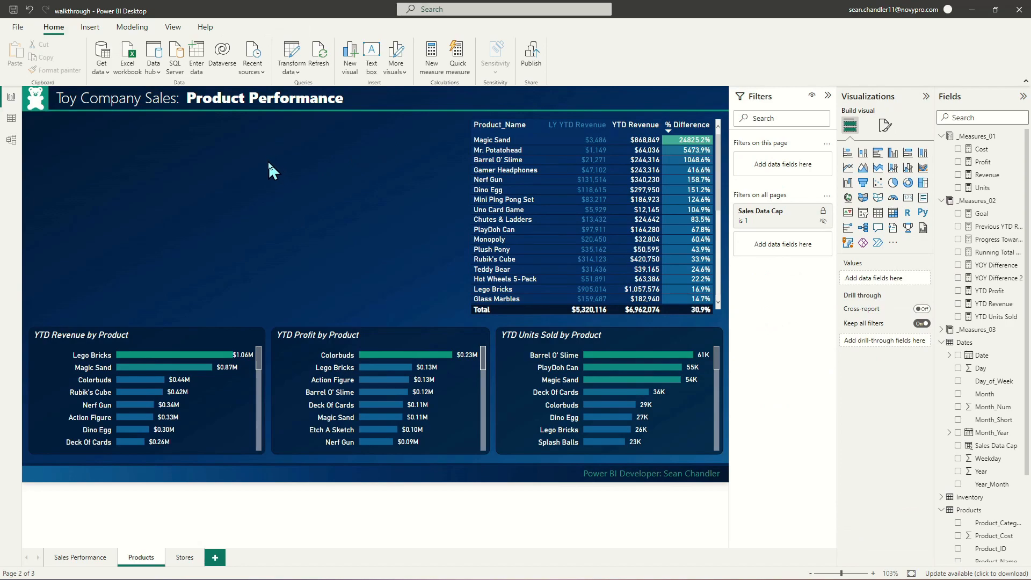
Set both the background and alternate background colors of the table's values to the darkest shade of the theme blue, and deselect the table.
{"action": "left_click", "coordinate": [552, 317]}
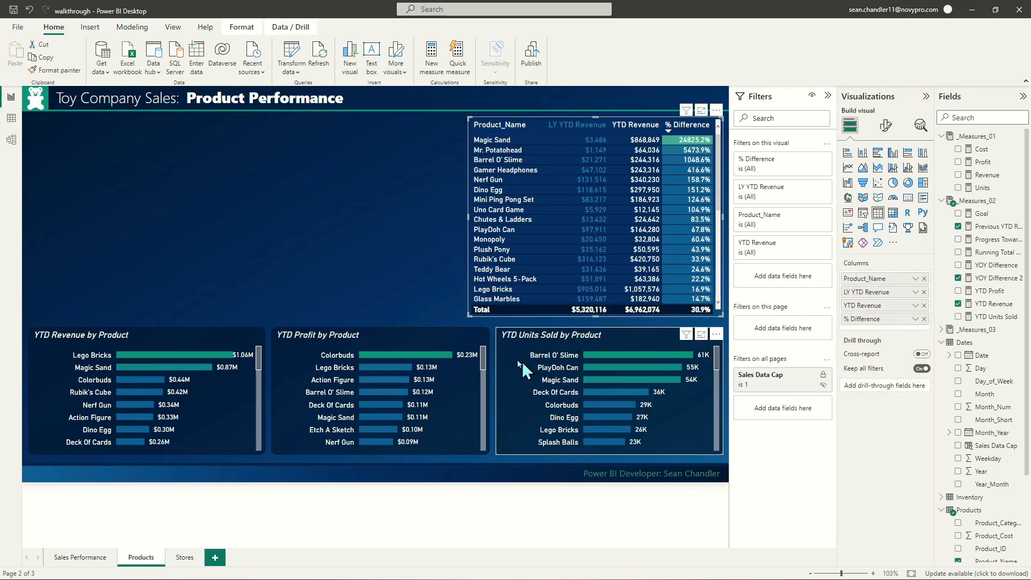
{"action": "left_click", "coordinate": [887, 125]}
{"action": "left_click", "coordinate": [858, 245]}
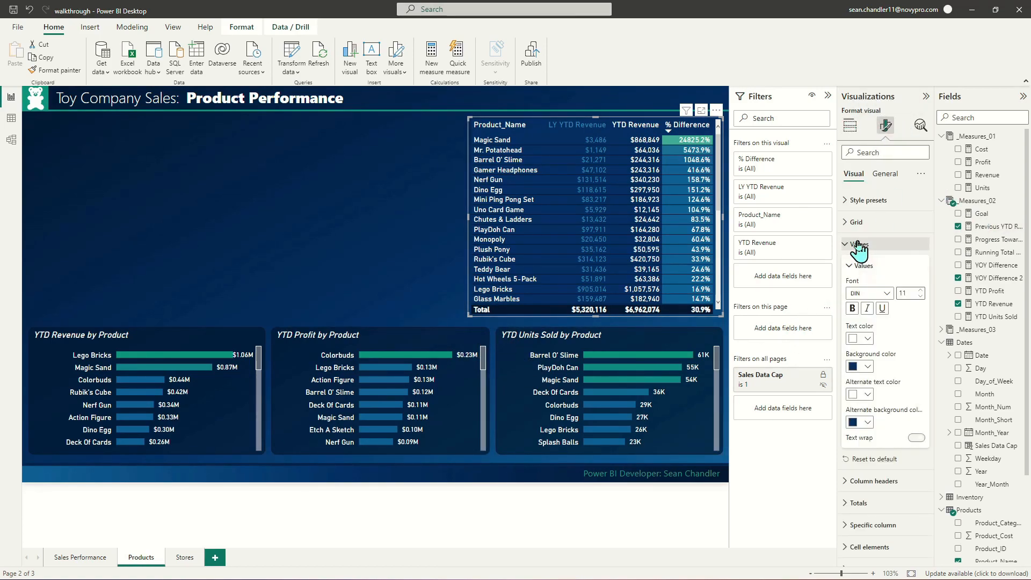
{"action": "left_click", "coordinate": [867, 423]}
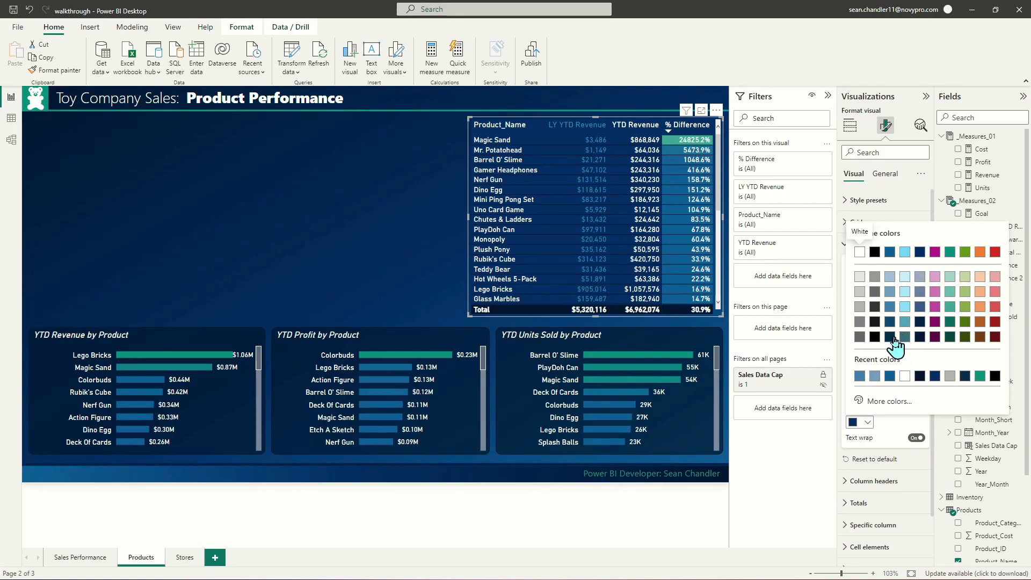
{"action": "left_click", "coordinate": [891, 337]}
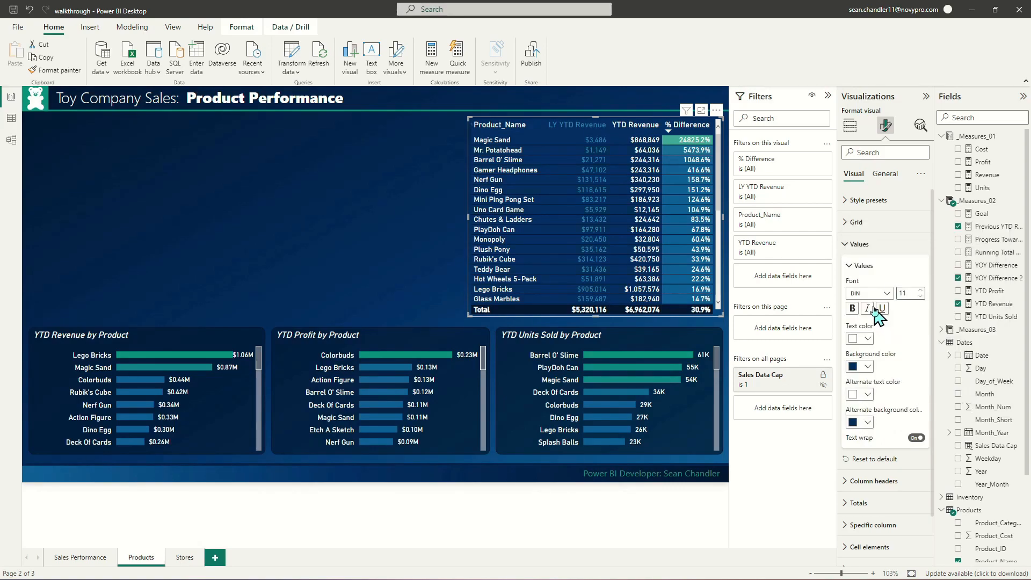
{"action": "left_click", "coordinate": [867, 422]}
{"action": "left_click", "coordinate": [867, 422]}
{"action": "left_click", "coordinate": [867, 366]}
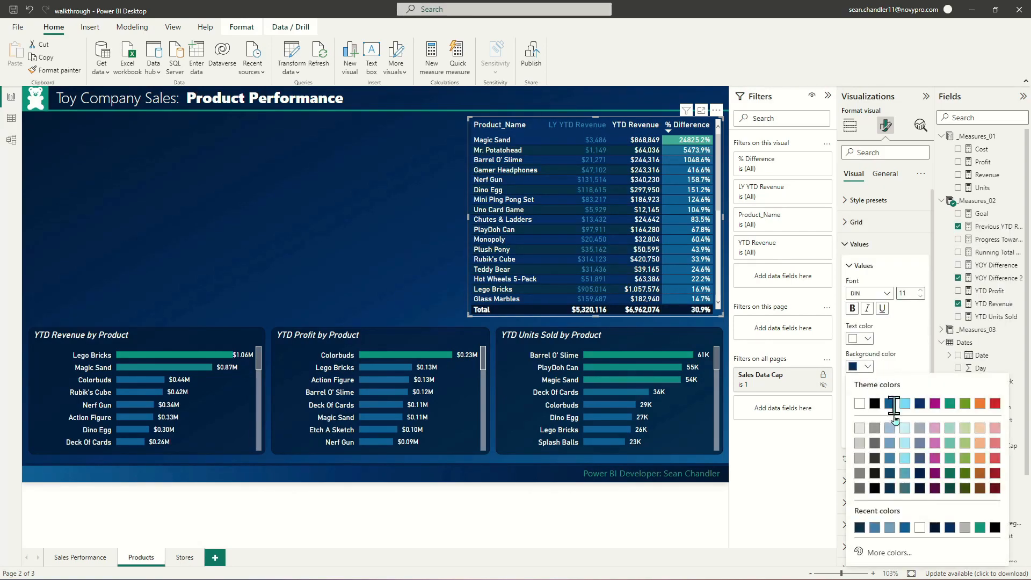
{"action": "left_click", "coordinate": [891, 489]}
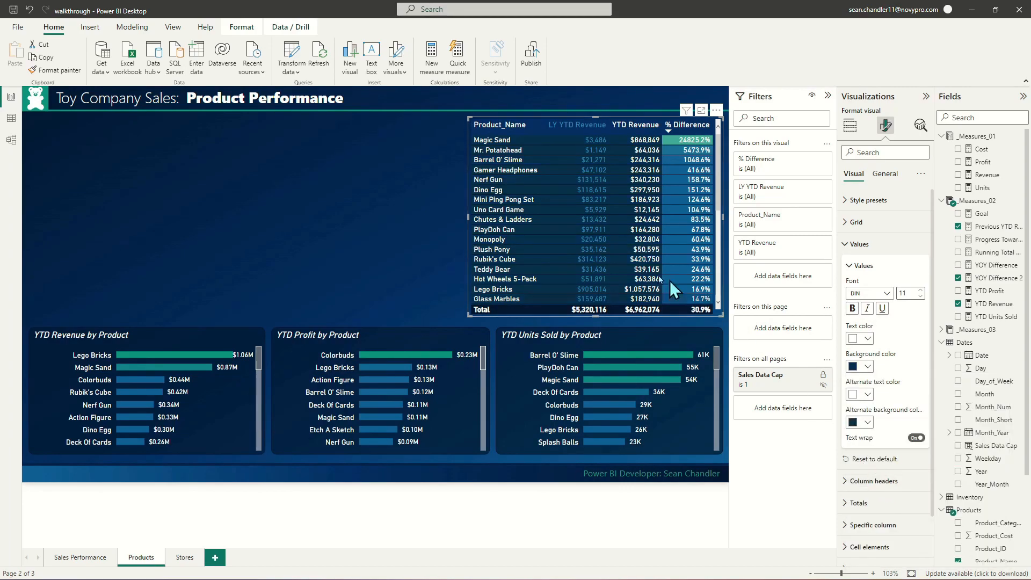
{"action": "left_click", "coordinate": [236, 220]}
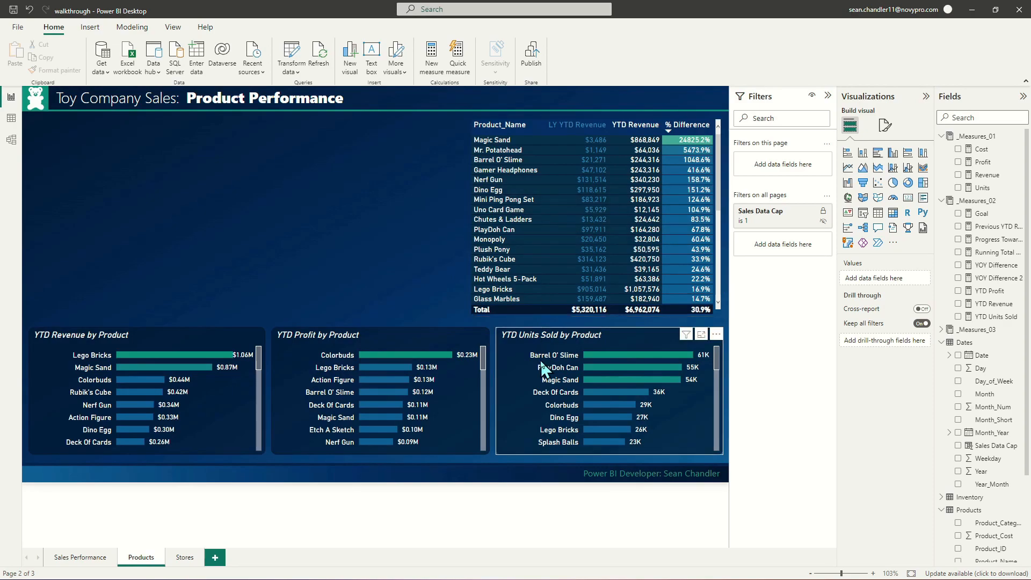
Set the table's column header background to a dark shade of the theme blue, and deselect the table.
{"action": "left_click", "coordinate": [574, 314]}
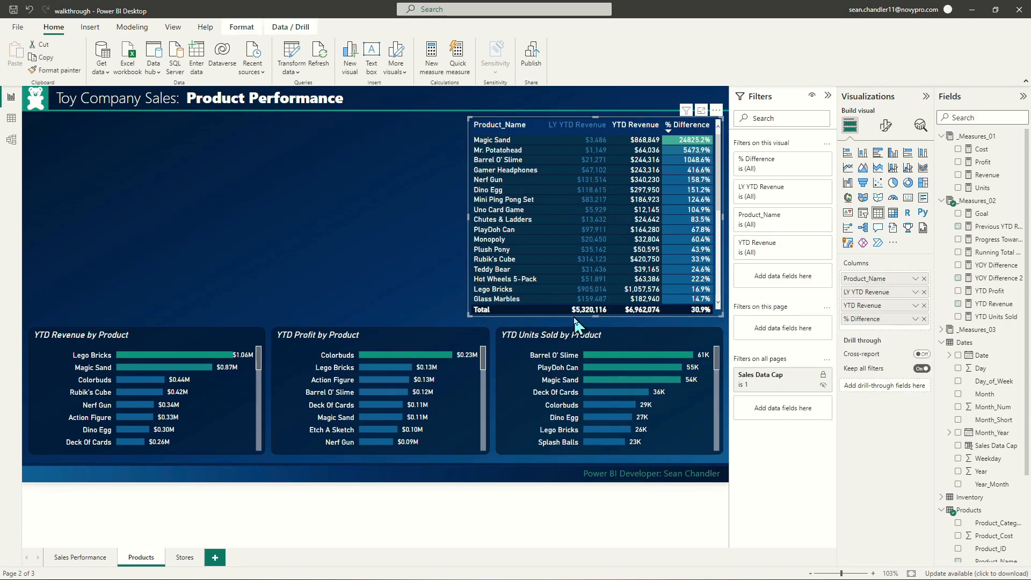
{"action": "left_click", "coordinate": [886, 129]}
{"action": "left_click", "coordinate": [861, 245]}
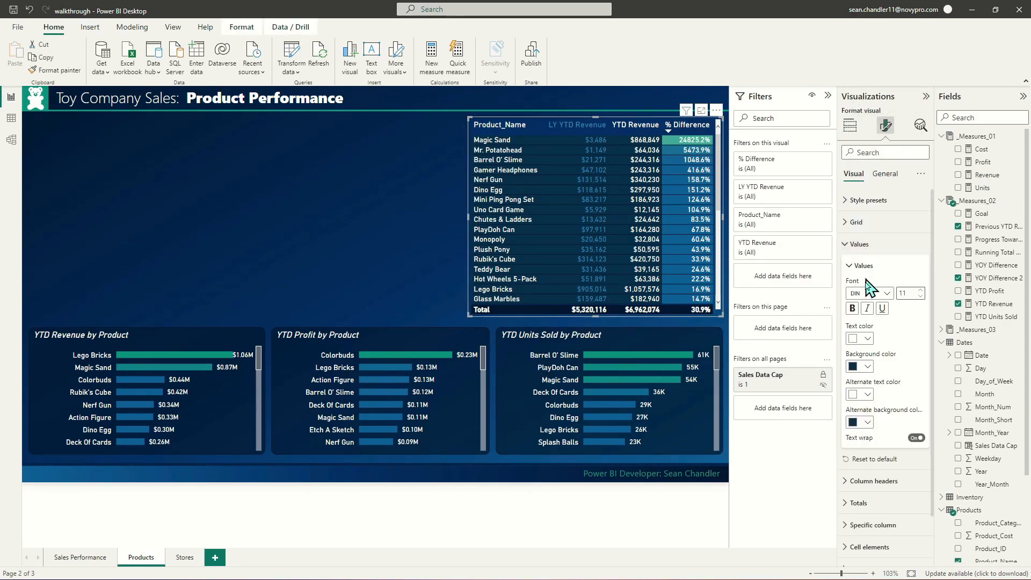
{"action": "left_click", "coordinate": [862, 245]}
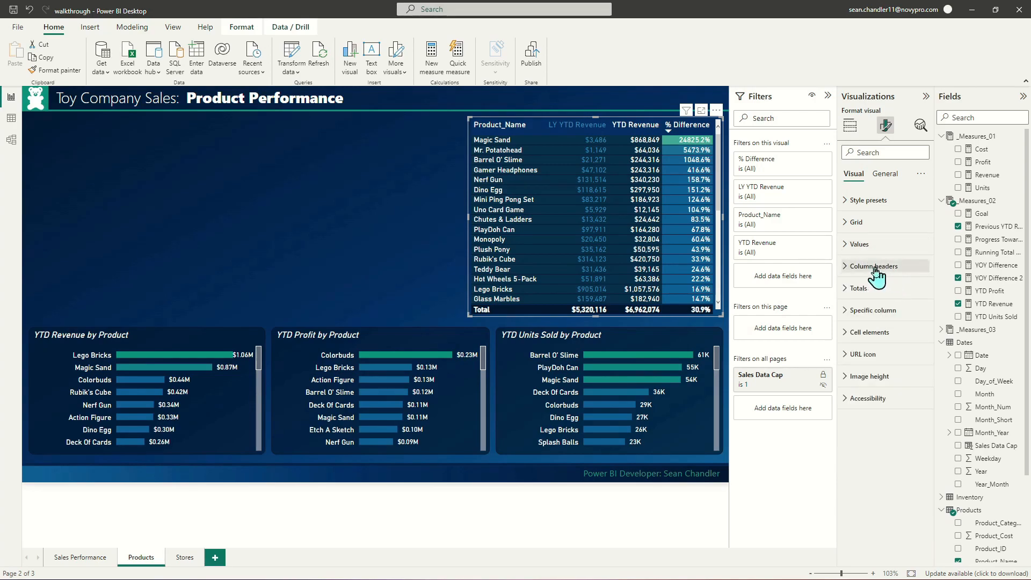
{"action": "left_click", "coordinate": [873, 266]}
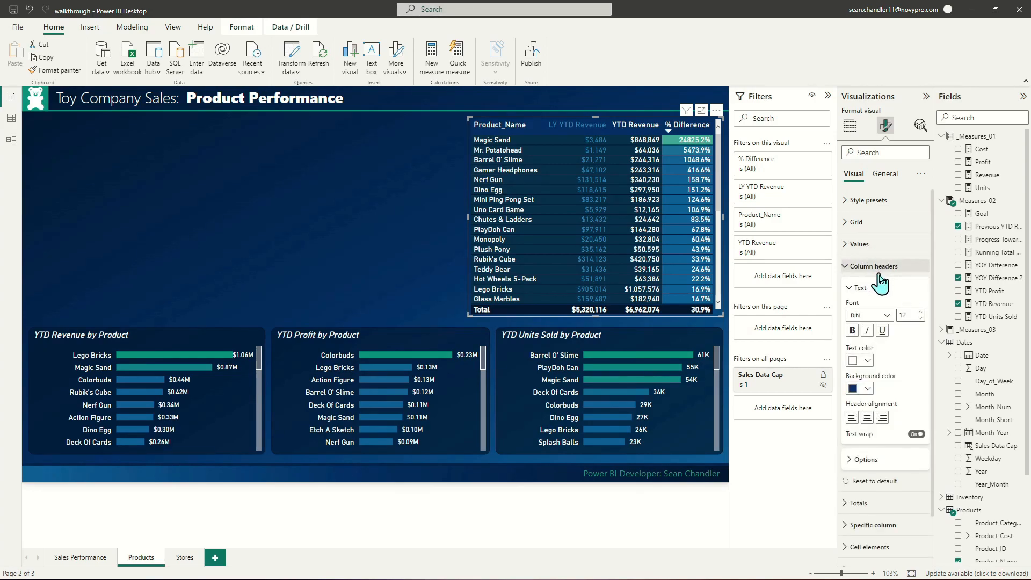
{"action": "left_click", "coordinate": [862, 391]}
{"action": "left_click", "coordinate": [896, 310]}
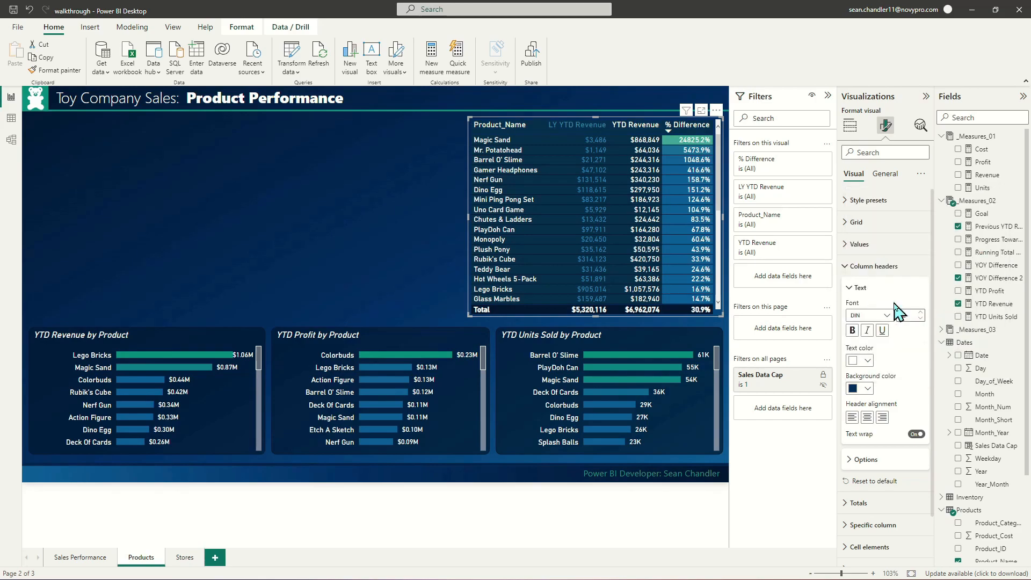
{"action": "left_click", "coordinate": [298, 202]}
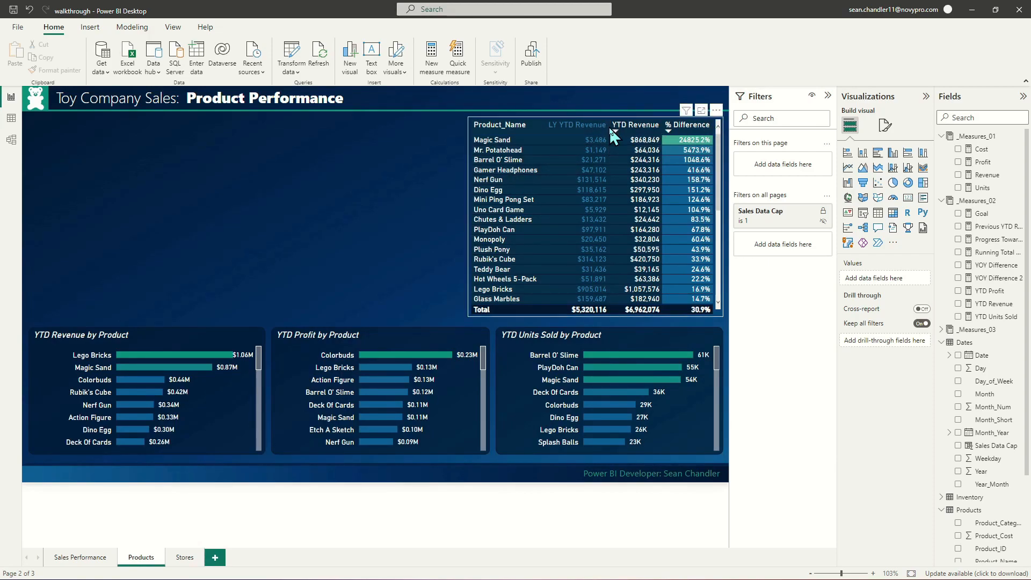
Narrow the table's revenue and % Difference columns to wrap their headers, shrink the table from its left edge, and deselect it.
{"action": "left_click_drag", "start_coordinate": [606, 128], "coordinate": [684, 128]}
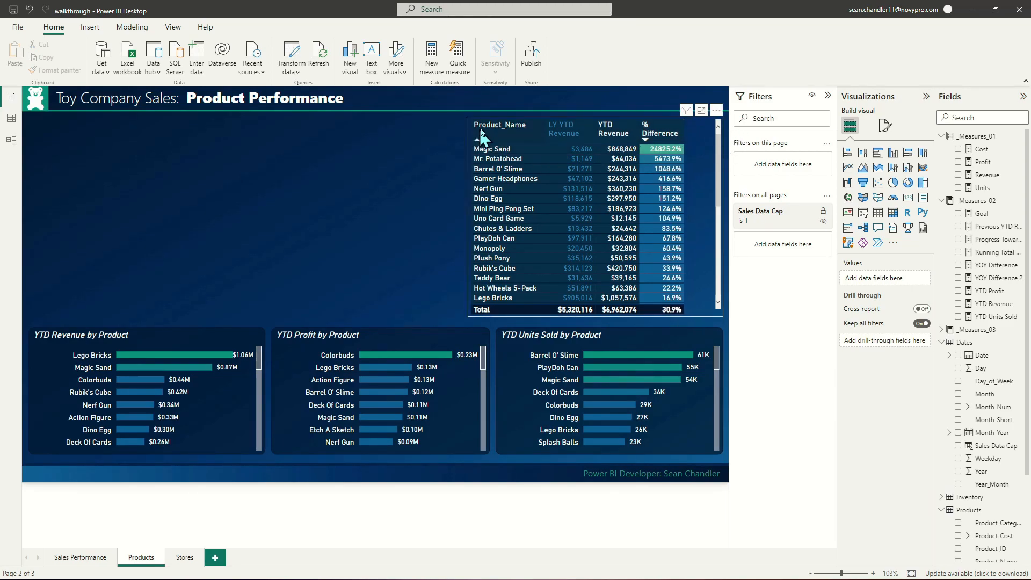
{"action": "left_click", "coordinate": [471, 241]}
{"action": "left_click_drag", "start_coordinate": [471, 219], "coordinate": [495, 218]}
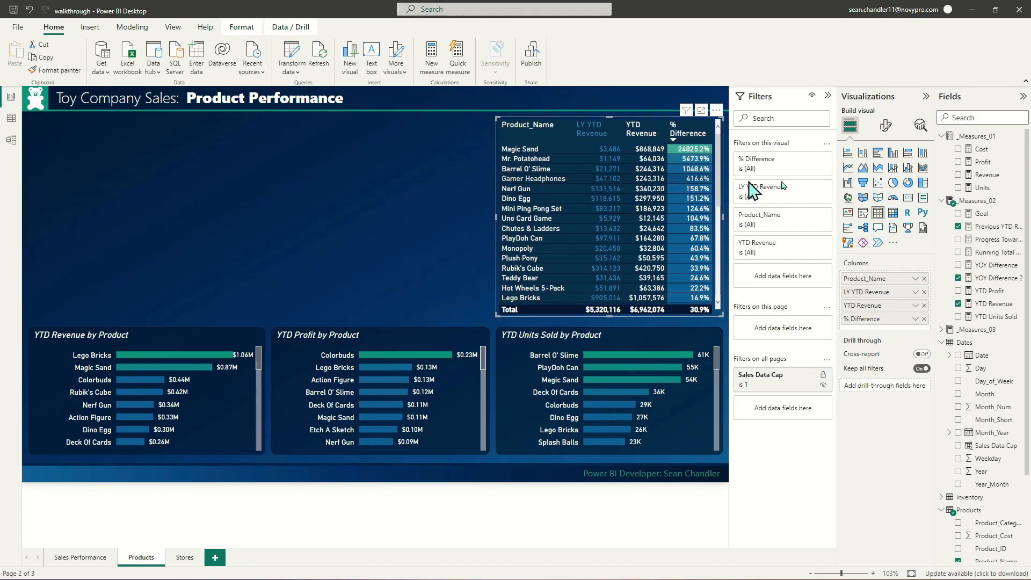
{"action": "left_click", "coordinate": [404, 211]}
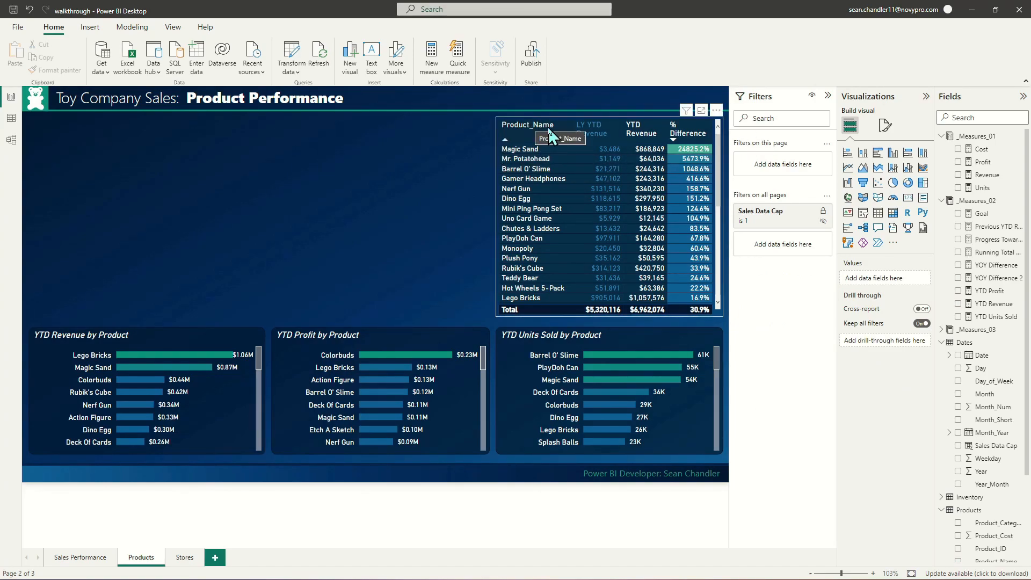
Rename the table's Product_Name column to Product Name for this visual, and deselect the table.
{"action": "left_click", "coordinate": [500, 156]}
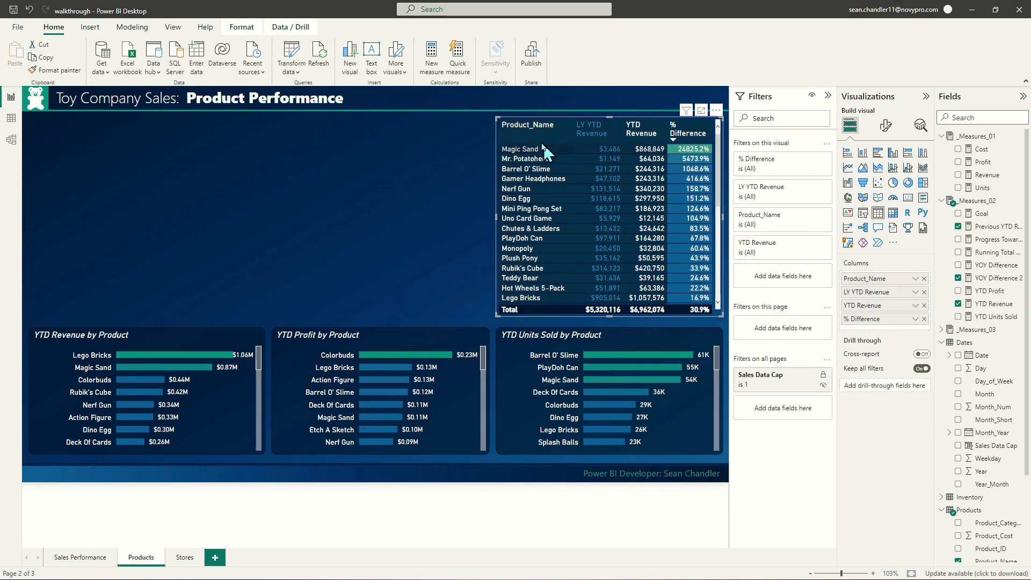
{"action": "scroll", "coordinate": [1003, 541], "scroll_direction": "down", "scroll_amount": 1}
{"action": "scroll", "coordinate": [1003, 542], "scroll_direction": "down", "scroll_amount": 3}
{"action": "double_click", "coordinate": [881, 277]}
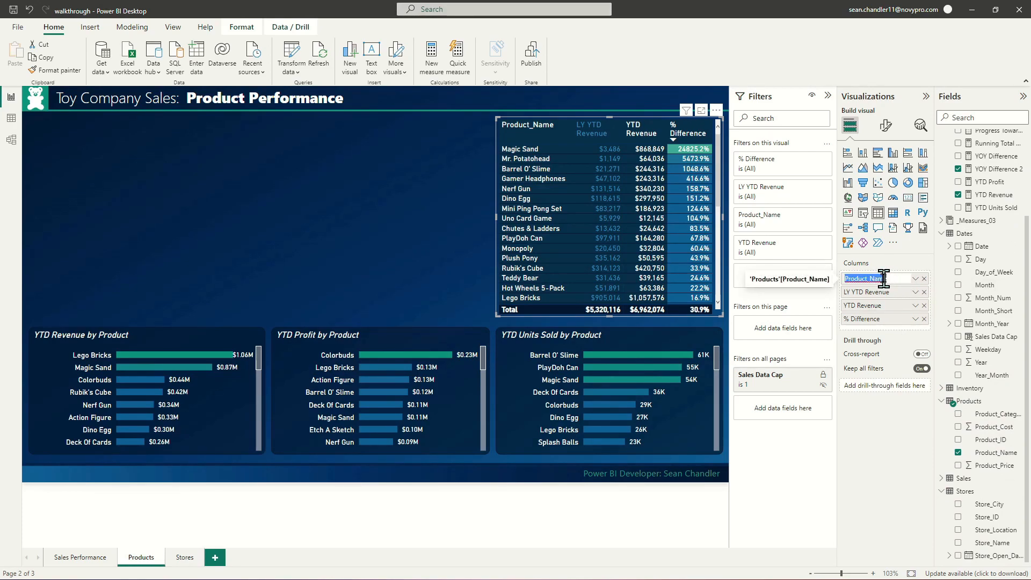
{"action": "type", "text": "Product"}
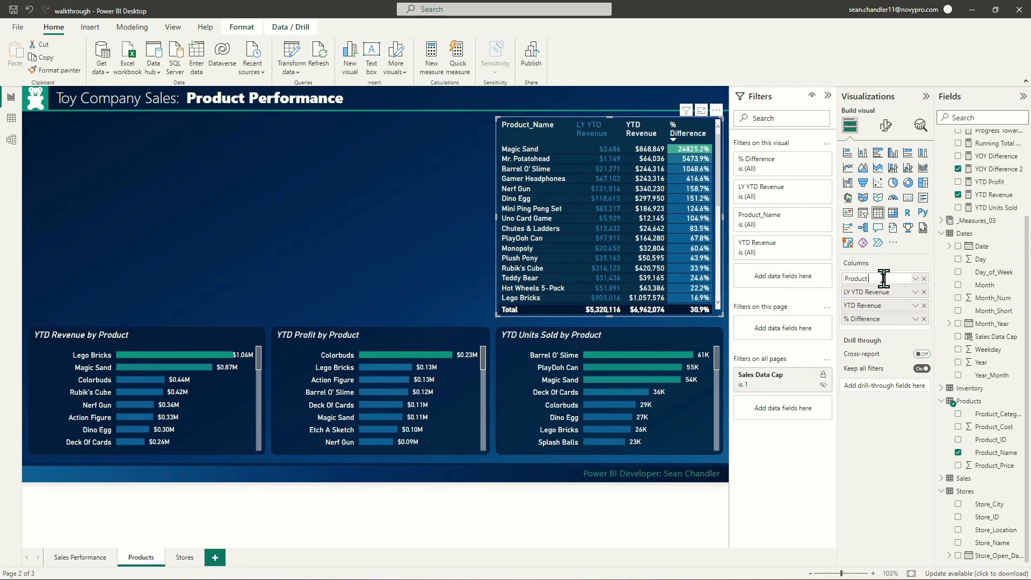
{"action": "type", "text": " Name"}
{"action": "key", "text": "Return"}
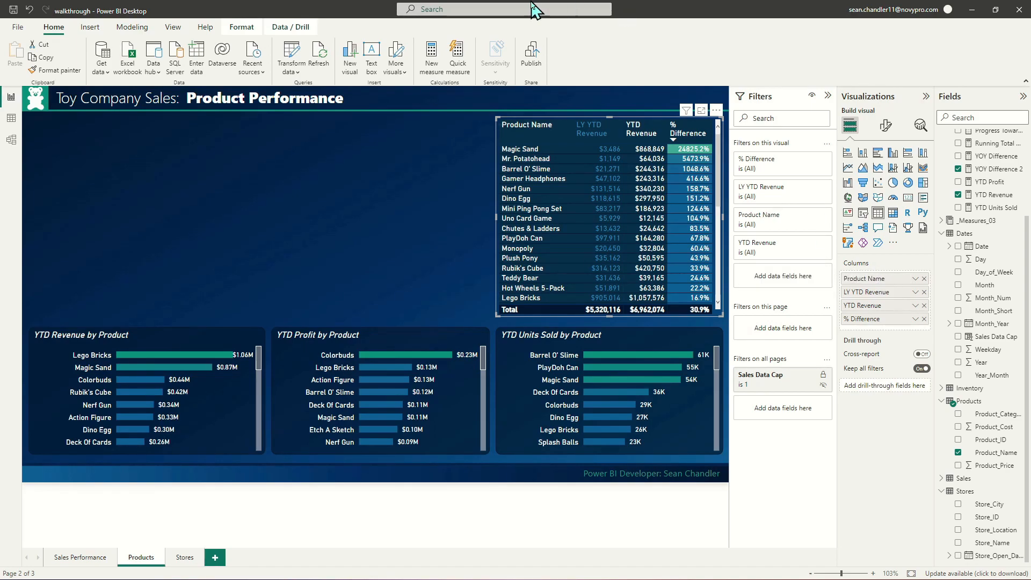
{"action": "left_click", "coordinate": [532, 124]}
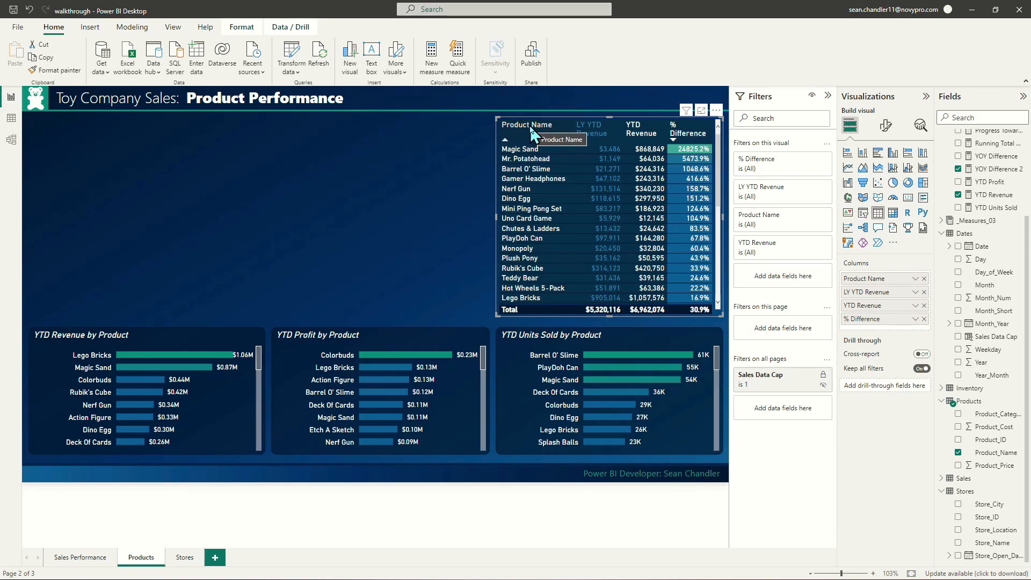
{"action": "left_click", "coordinate": [450, 161]}
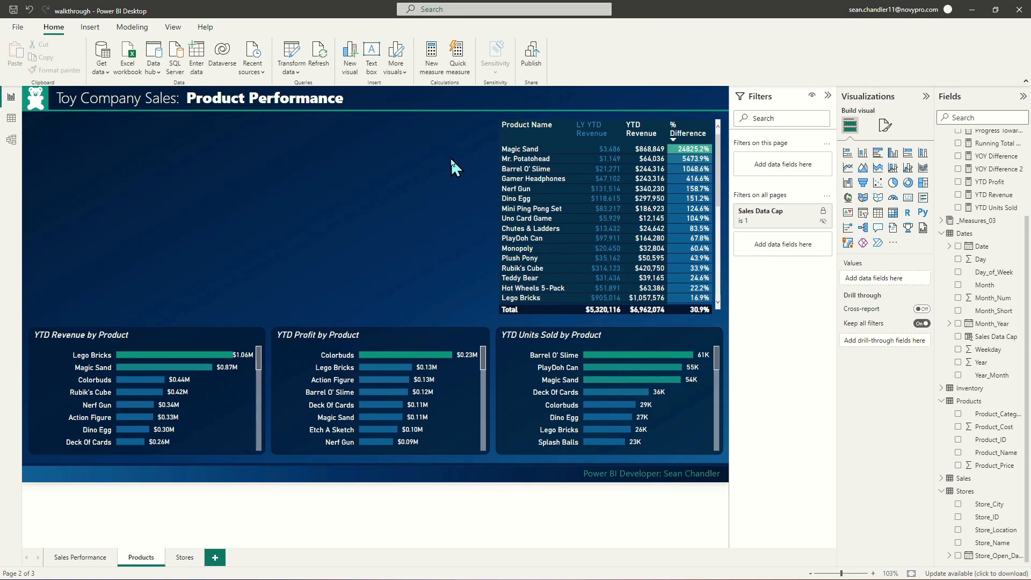
Slightly narrow the table's LY YTD Revenue column, shrink the table's width from the left to match, and deselect it.
{"action": "scroll", "coordinate": [591, 220], "scroll_direction": "down", "scroll_amount": 10}
{"action": "scroll", "coordinate": [581, 218], "scroll_direction": "up", "scroll_amount": 7}
{"action": "scroll", "coordinate": [581, 218], "scroll_direction": "up", "scroll_amount": 3}
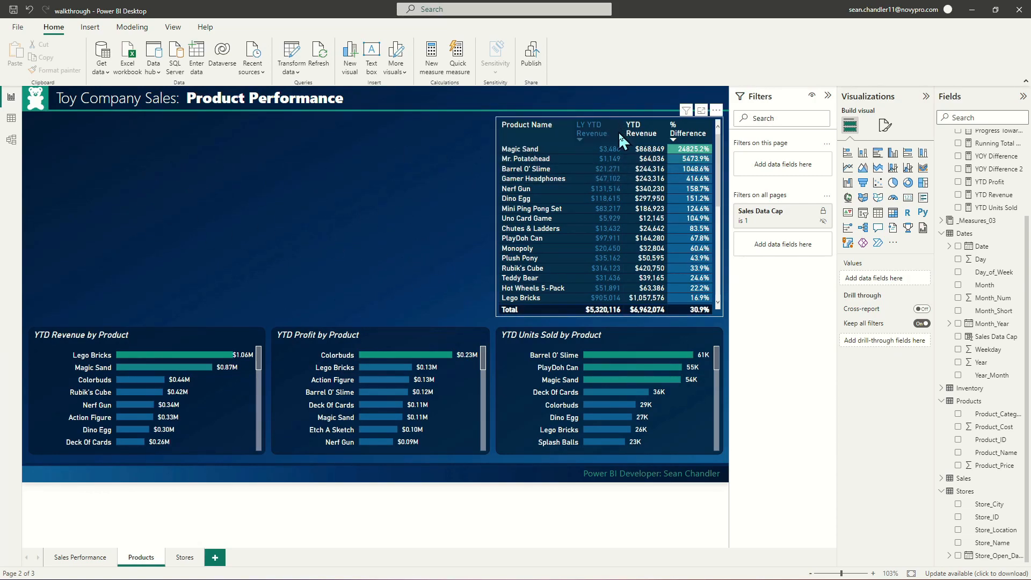
{"action": "left_click_drag", "start_coordinate": [623, 130], "coordinate": [614, 129]}
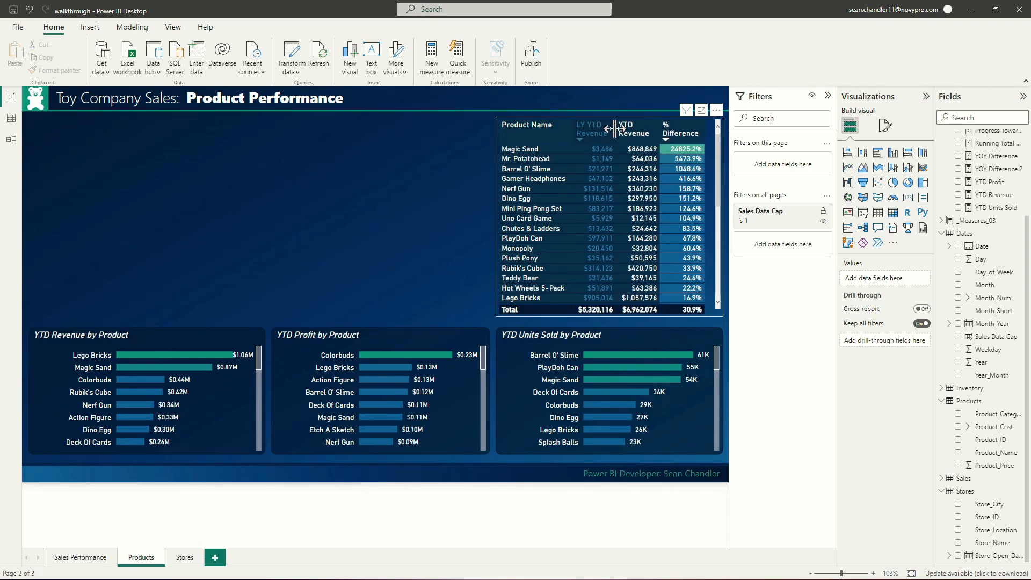
{"action": "left_click", "coordinate": [500, 237]}
{"action": "left_click_drag", "start_coordinate": [496, 216], "coordinate": [507, 232]}
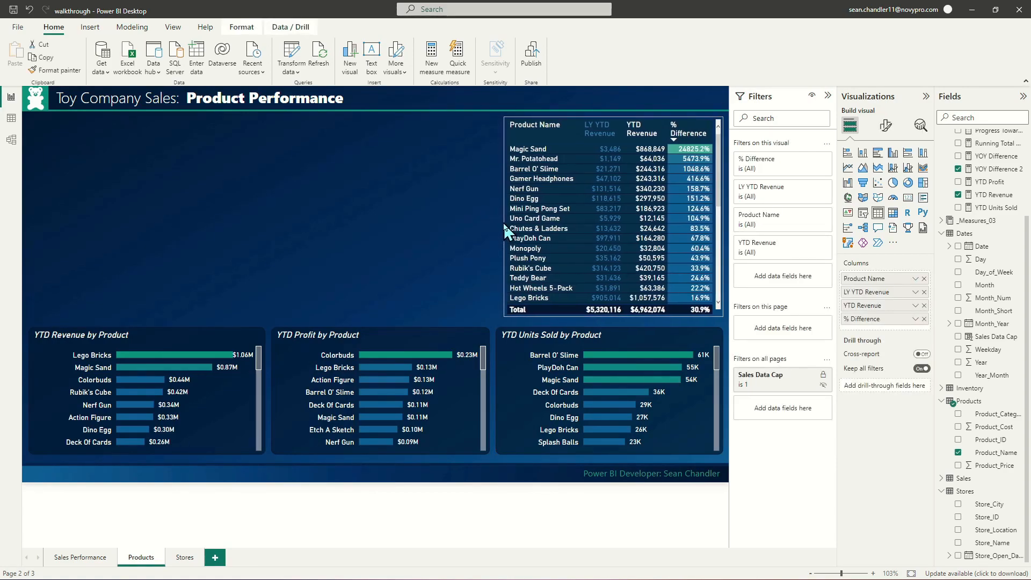
{"action": "left_click", "coordinate": [405, 217]}
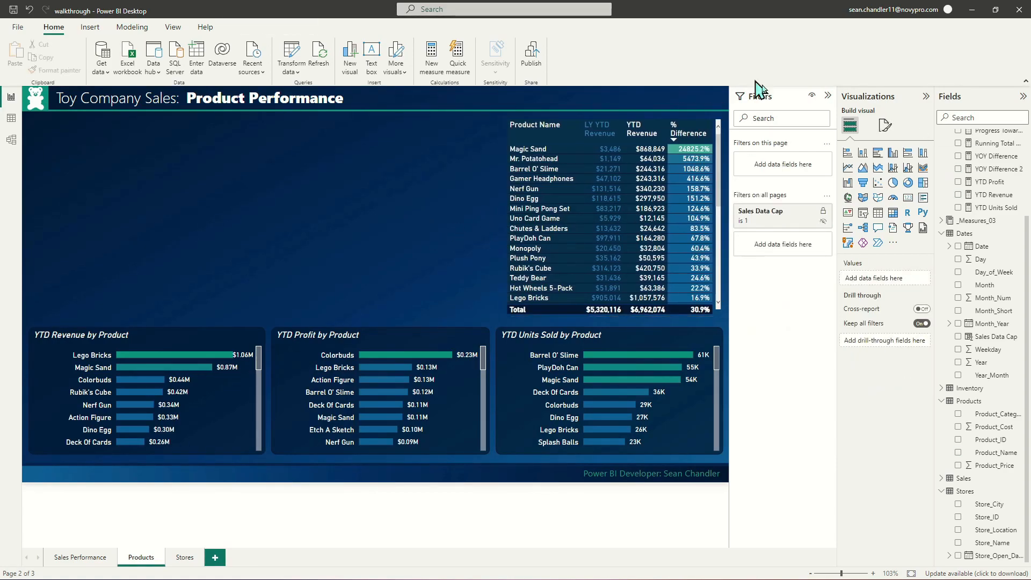
Duplicate the YTD Revenue by Product chart, place the copy above the original, and enlarge it to fill the space beside the table.
{"action": "left_click", "coordinate": [175, 346]}
{"action": "key", "text": "ctrl+c"}
{"action": "key", "text": "ctrl+v"}
{"action": "left_click_drag", "start_coordinate": [173, 343], "coordinate": [162, 134]}
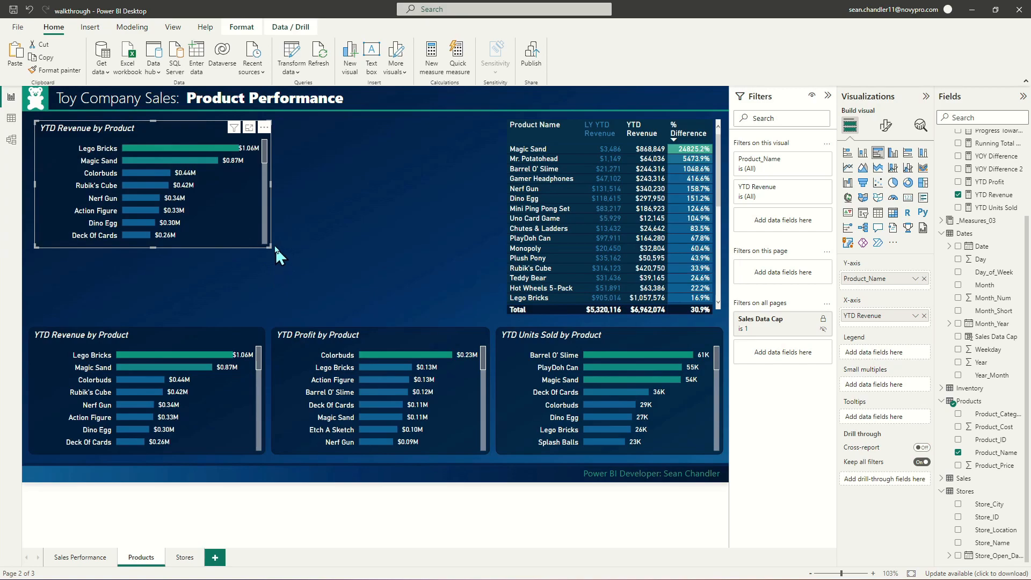
{"action": "left_click_drag", "start_coordinate": [271, 247], "coordinate": [485, 311]}
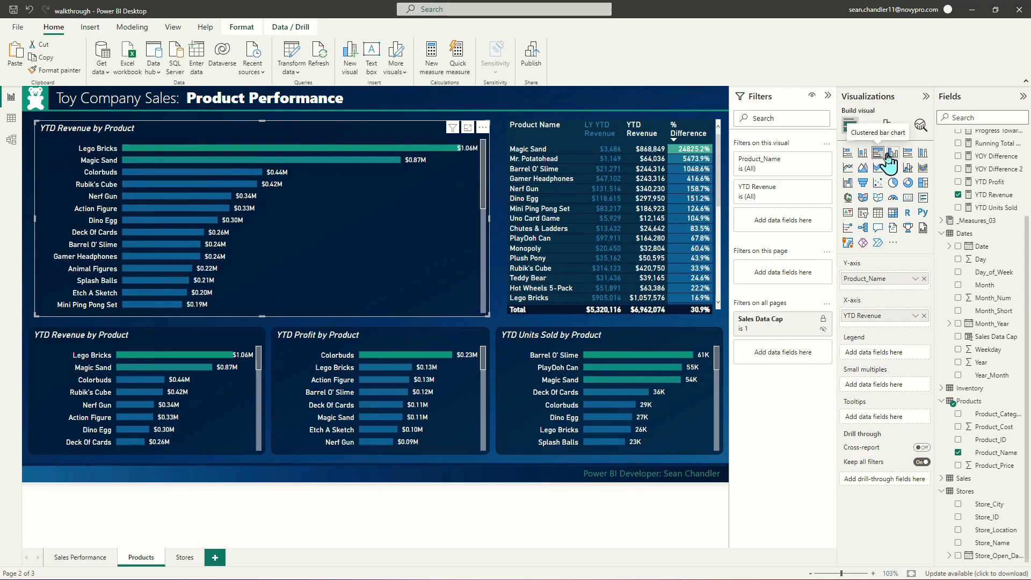
Convert the duplicated chart to a clustered column chart and replace YTD Revenue on its Y-axis with YOY Difference 2.
{"action": "left_click", "coordinate": [893, 153]}
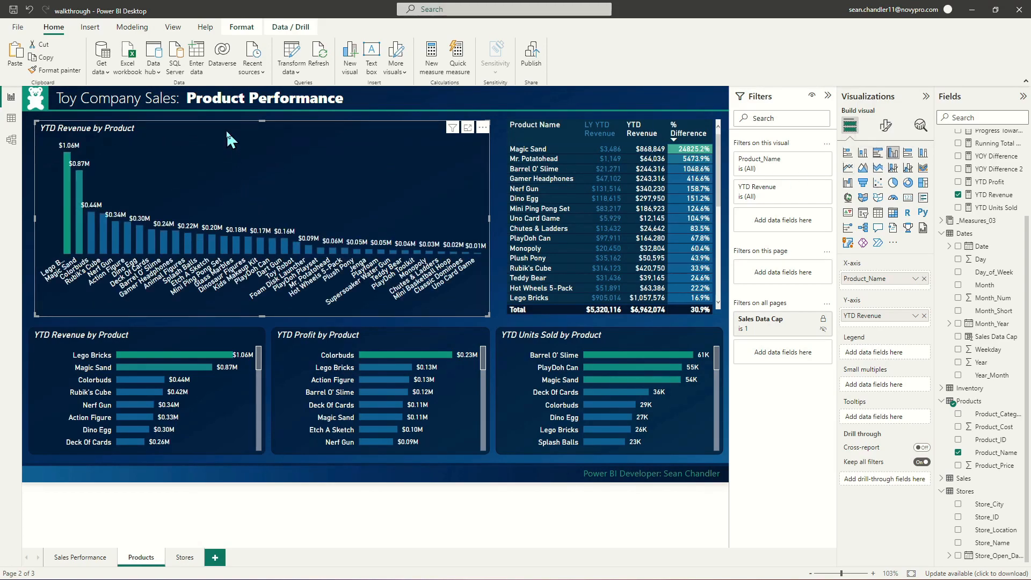
{"action": "left_click", "coordinate": [924, 317]}
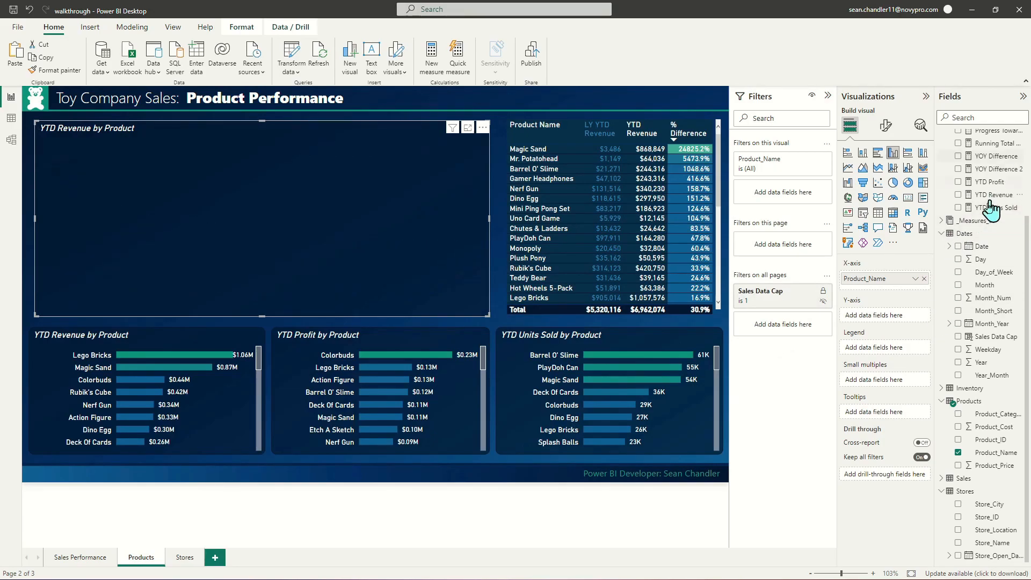
{"action": "scroll", "coordinate": [994, 199], "scroll_direction": "up", "scroll_amount": 3}
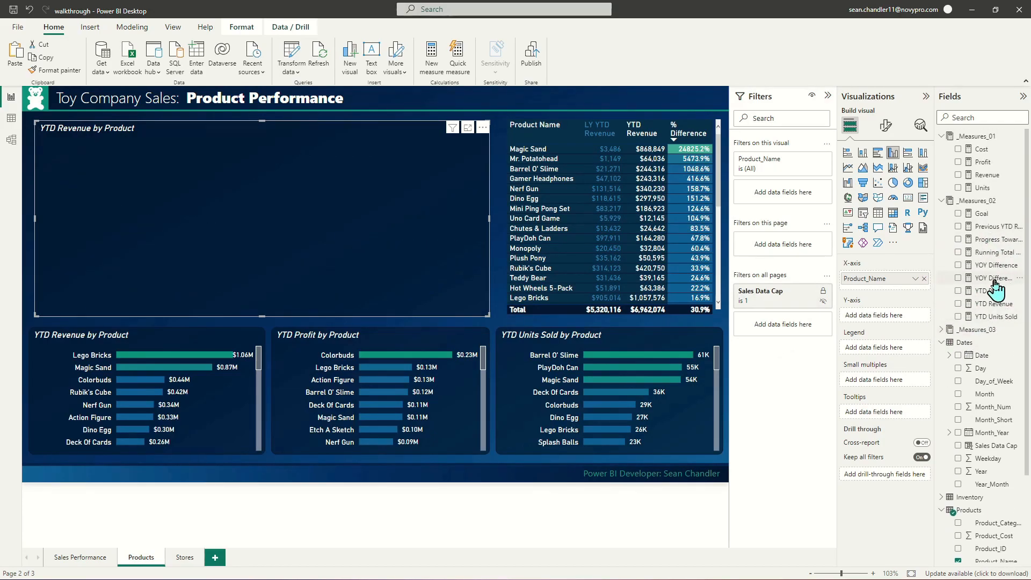
{"action": "left_click_drag", "start_coordinate": [991, 281], "coordinate": [894, 321]}
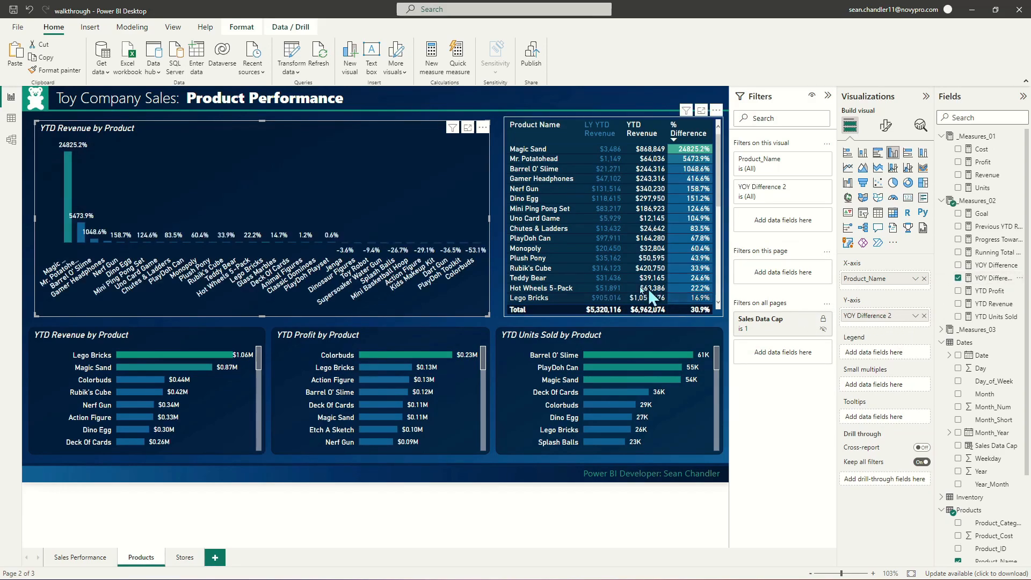
Rename the column chart's Y-axis field to YOY Difference for this visual.
{"action": "double_click", "coordinate": [862, 317]}
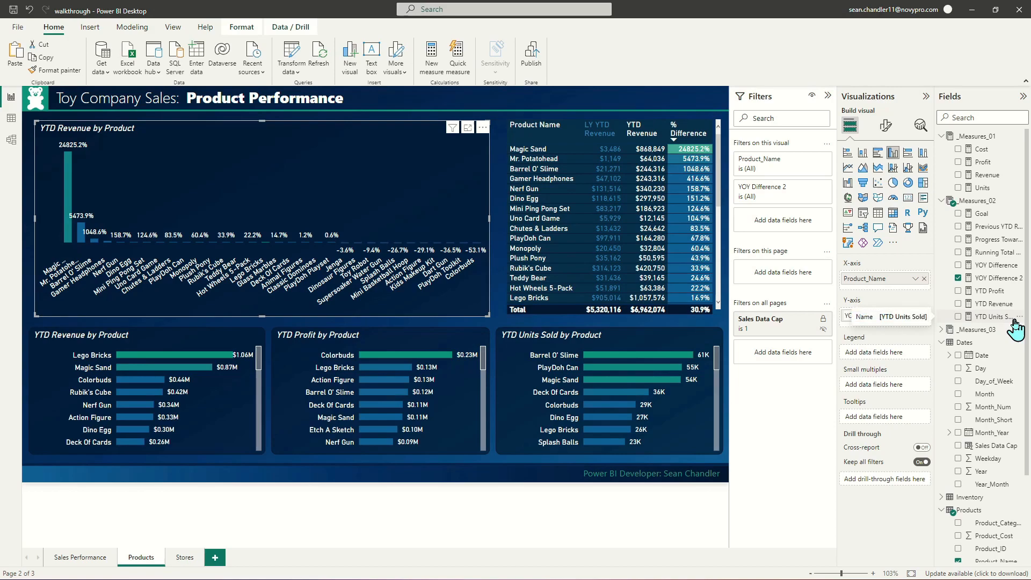
{"action": "left_click", "coordinate": [890, 316]}
{"action": "key", "text": "BackSpace"}
{"action": "key", "text": "BackSpace"}
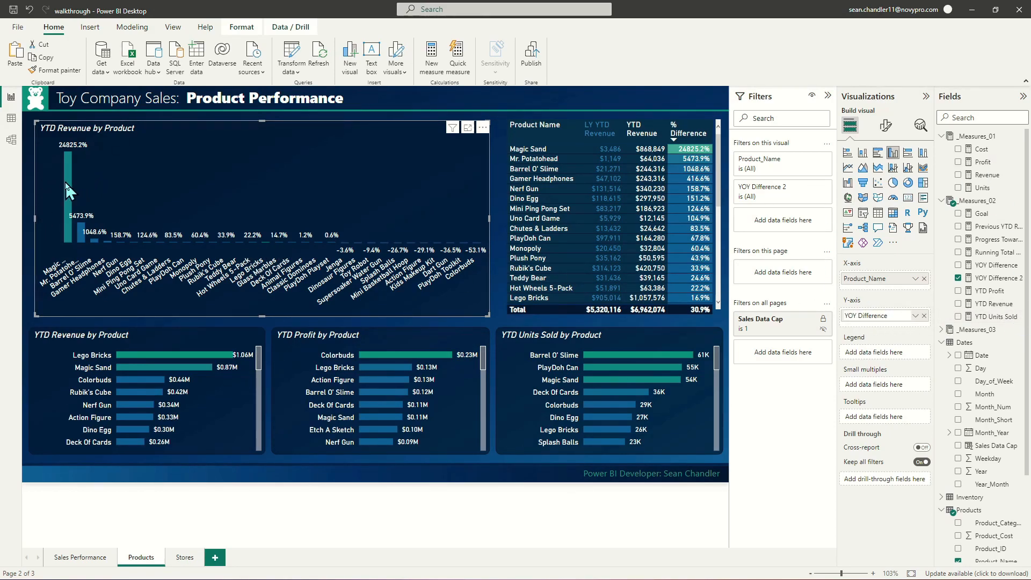
{"action": "mouse_move", "coordinate": [66, 184]}
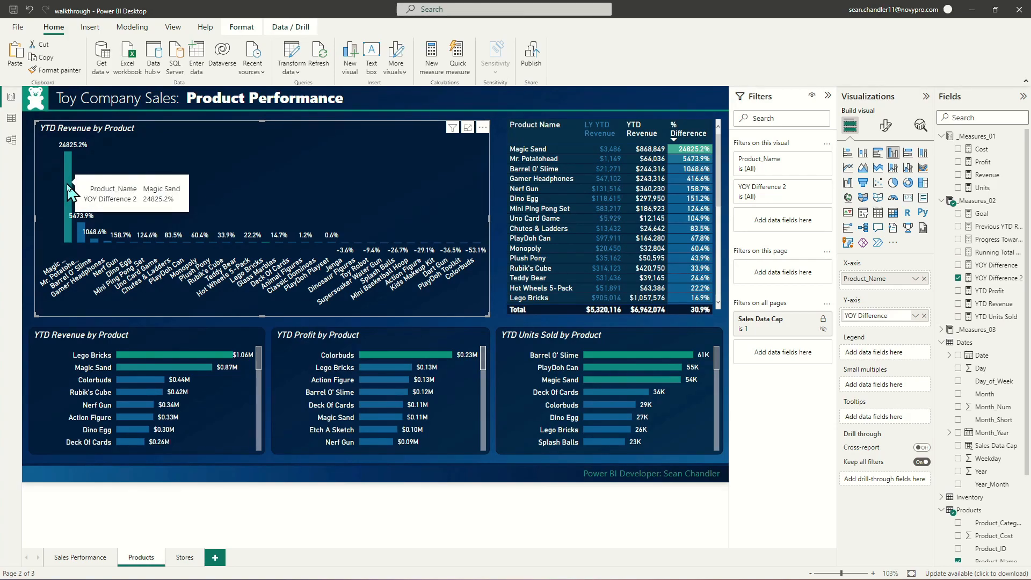
{"action": "key", "text": "Return"}
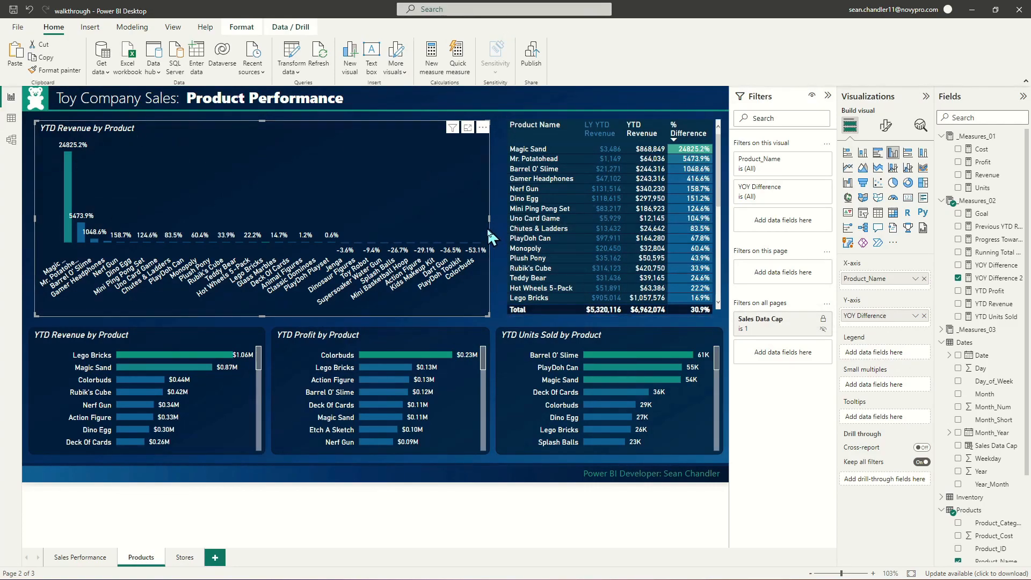
Base the conditional color gradient of the chart's columns on the YOY Difference 2 measure.
{"action": "left_click", "coordinate": [887, 128]}
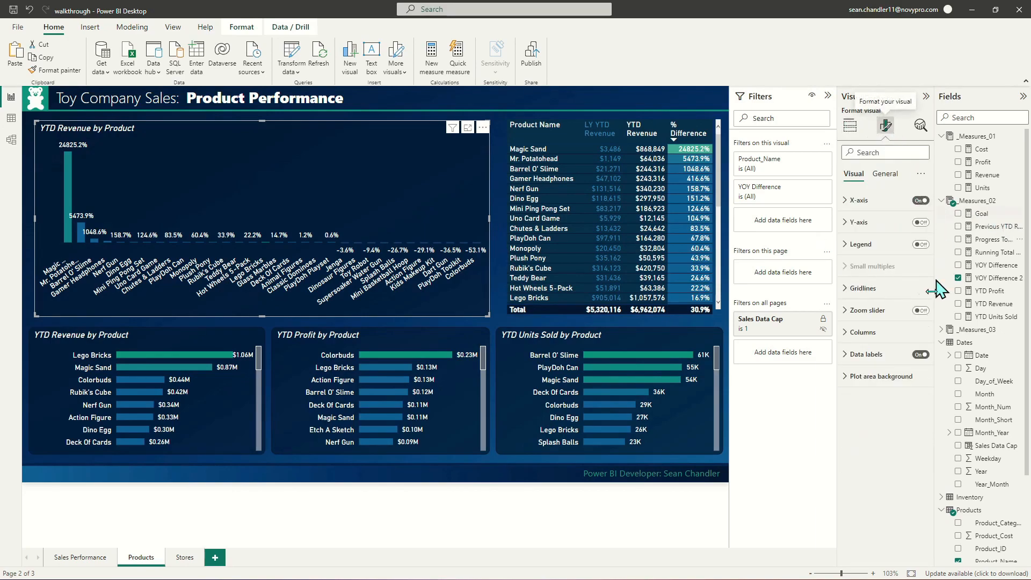
{"action": "left_click", "coordinate": [860, 333]}
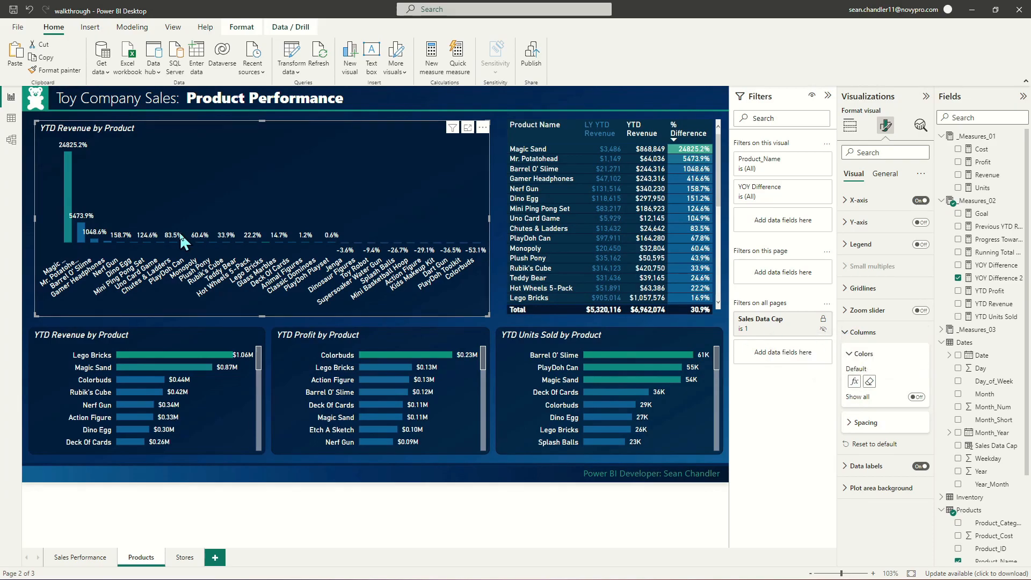
{"action": "left_click", "coordinate": [854, 382]}
{"action": "left_click", "coordinate": [747, 267]}
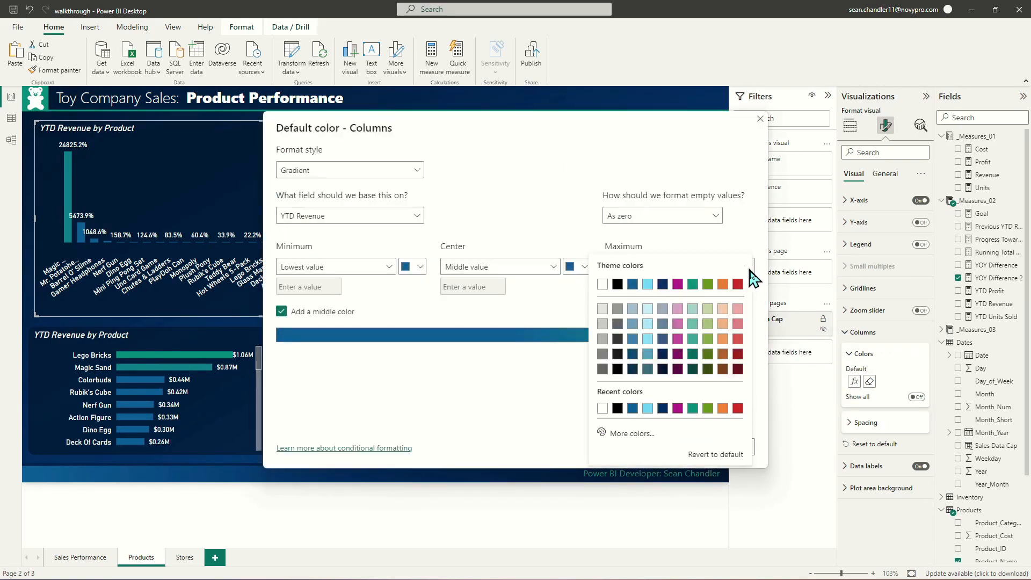
{"action": "left_click", "coordinate": [696, 242]}
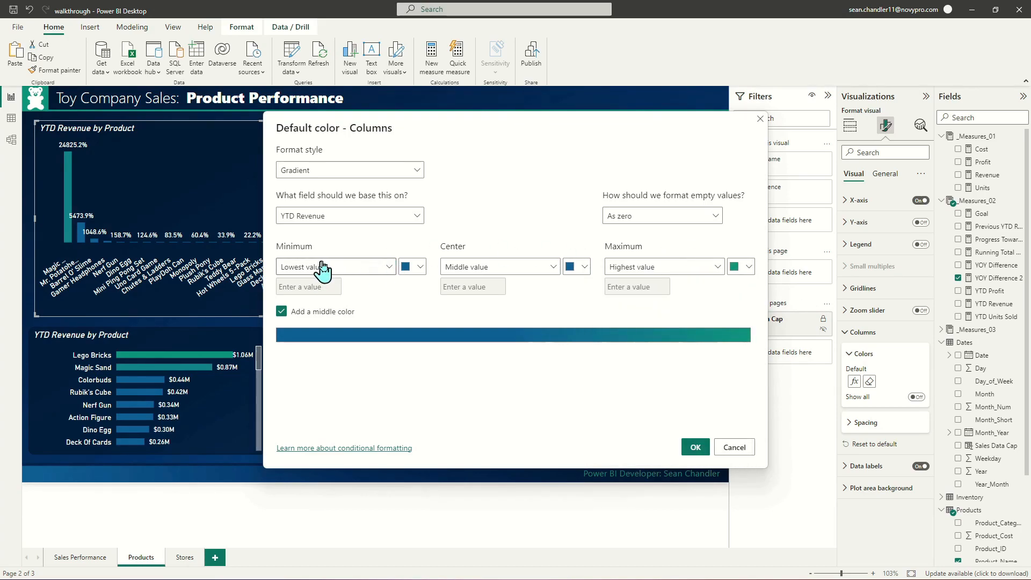
{"action": "left_click", "coordinate": [334, 217]}
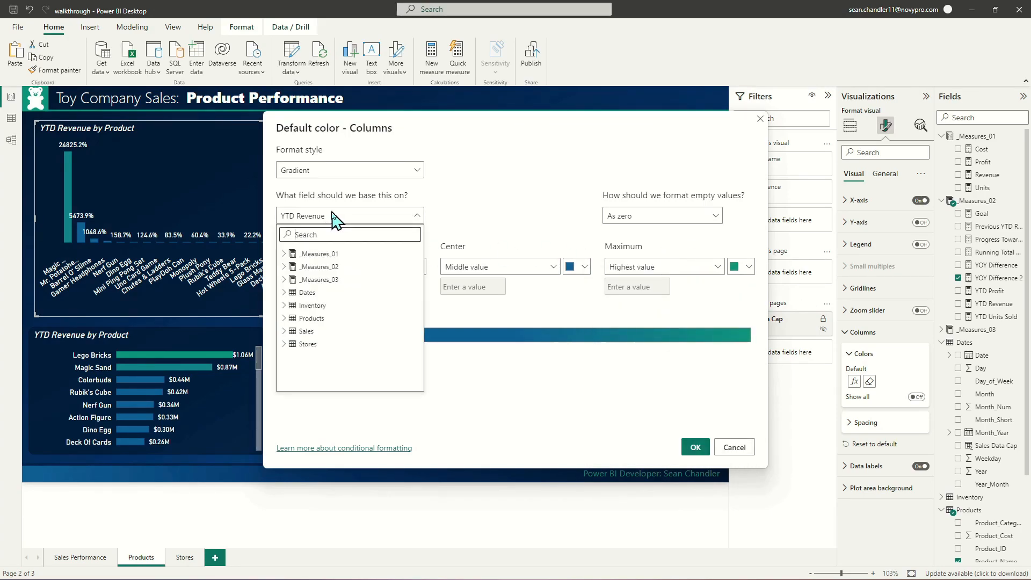
{"action": "left_click", "coordinate": [283, 266]}
{"action": "scroll", "coordinate": [320, 299], "scroll_direction": "down", "scroll_amount": 3}
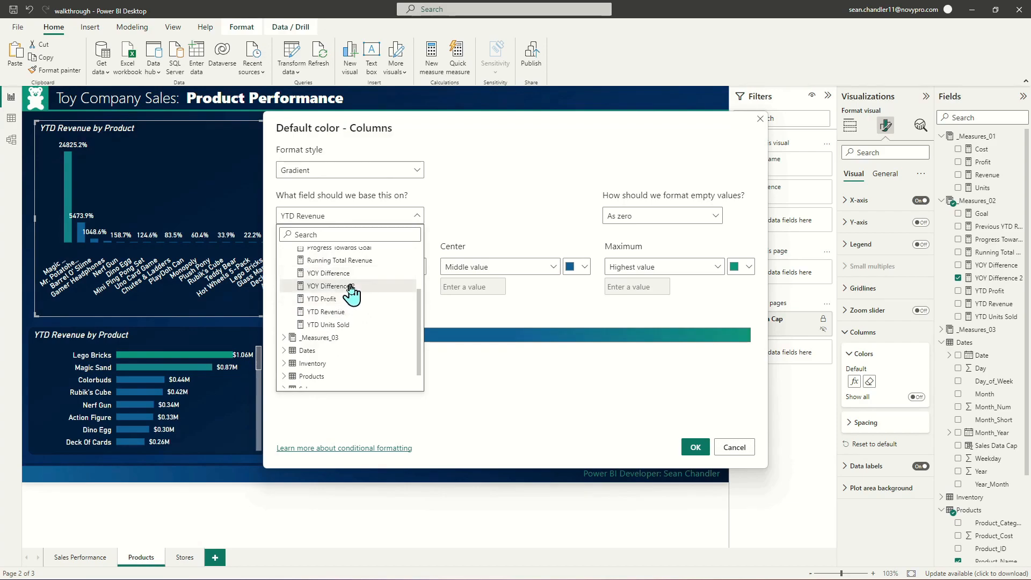
{"action": "left_click", "coordinate": [351, 287]}
Set the column gradient's center to a custom value of 0.
{"action": "left_click", "coordinate": [519, 271]}
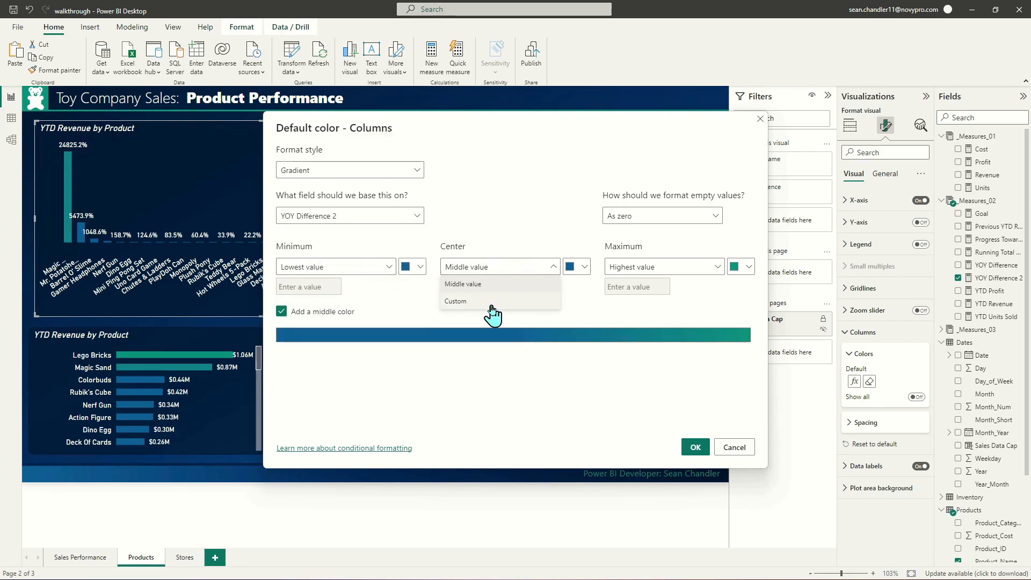
{"action": "left_click", "coordinate": [490, 304]}
{"action": "left_click", "coordinate": [470, 272]}
{"action": "left_click", "coordinate": [502, 269]}
{"action": "left_click", "coordinate": [491, 287]}
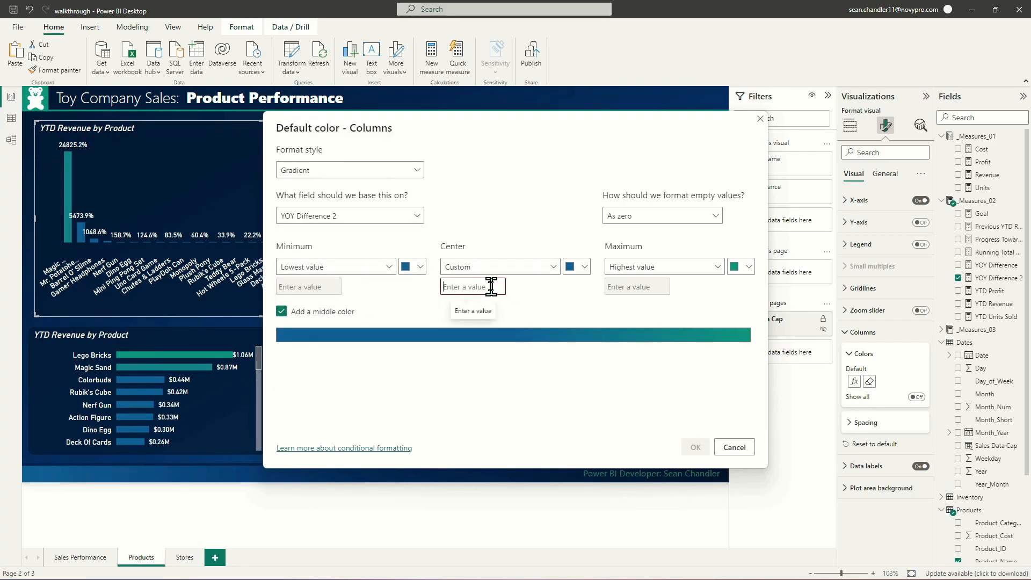
Color the column gradient orange at the minimum and a lighter green tint at the maximum, and apply it.
{"action": "left_click", "coordinate": [418, 271]}
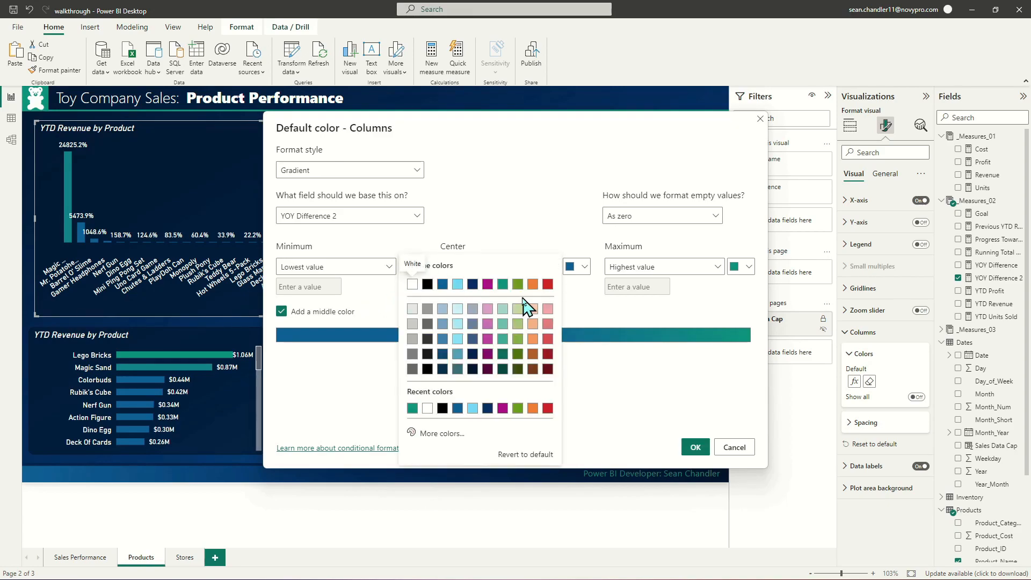
{"action": "left_click", "coordinate": [533, 284]}
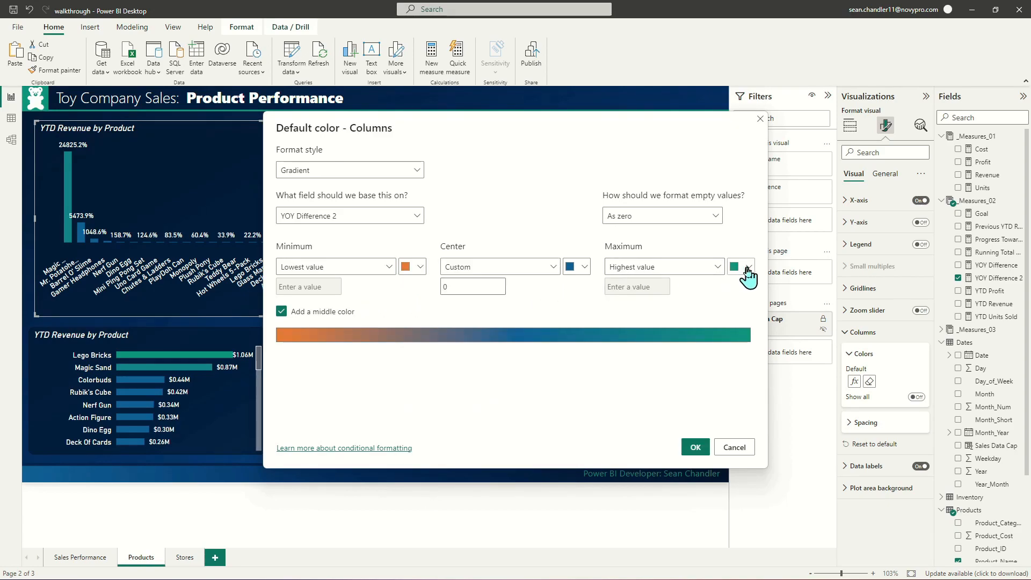
{"action": "left_click", "coordinate": [745, 267]}
{"action": "left_click", "coordinate": [692, 343]}
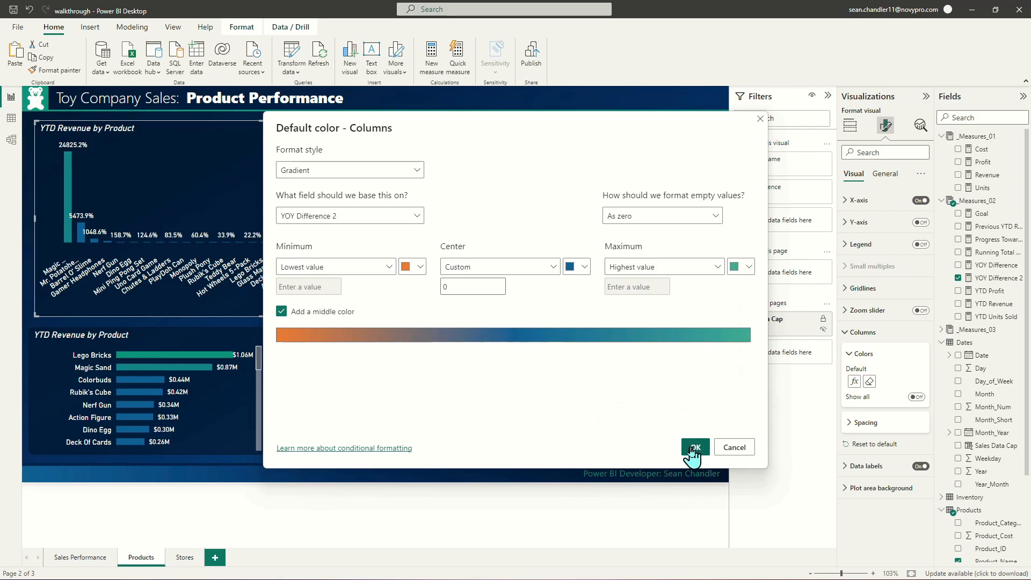
{"action": "left_click", "coordinate": [692, 449]}
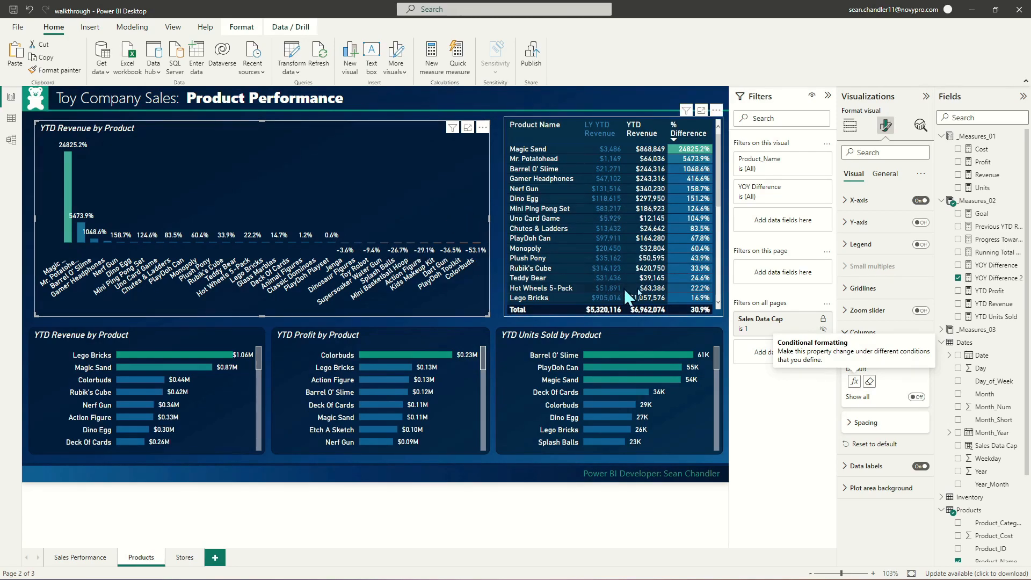
Turn off the column chart's data labels and show its Y-axis with white DIN values at size 10.
{"action": "left_click", "coordinate": [920, 466]}
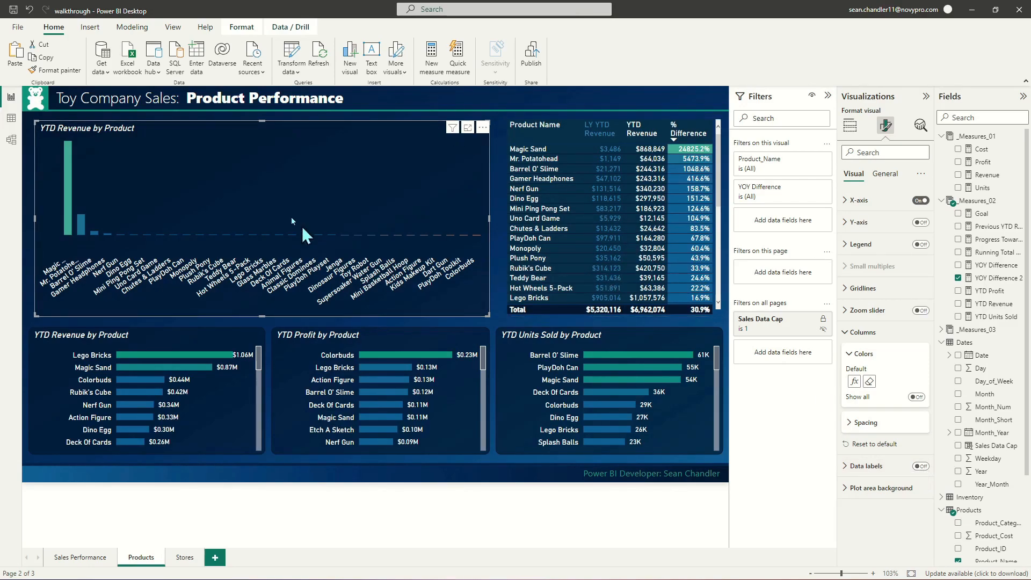
{"action": "left_click", "coordinate": [920, 222]}
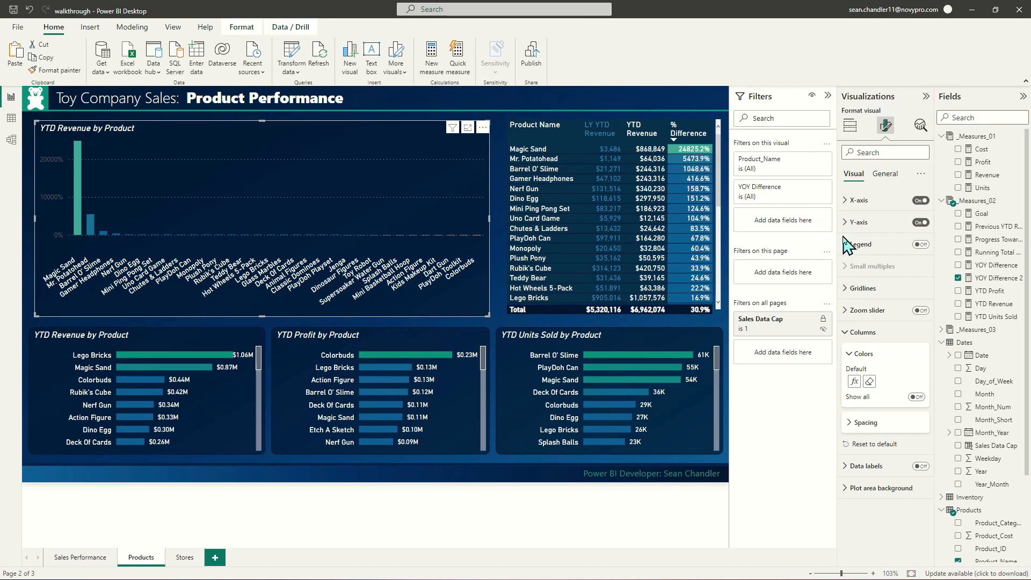
{"action": "left_click", "coordinate": [854, 222]}
{"action": "left_click", "coordinate": [874, 356]}
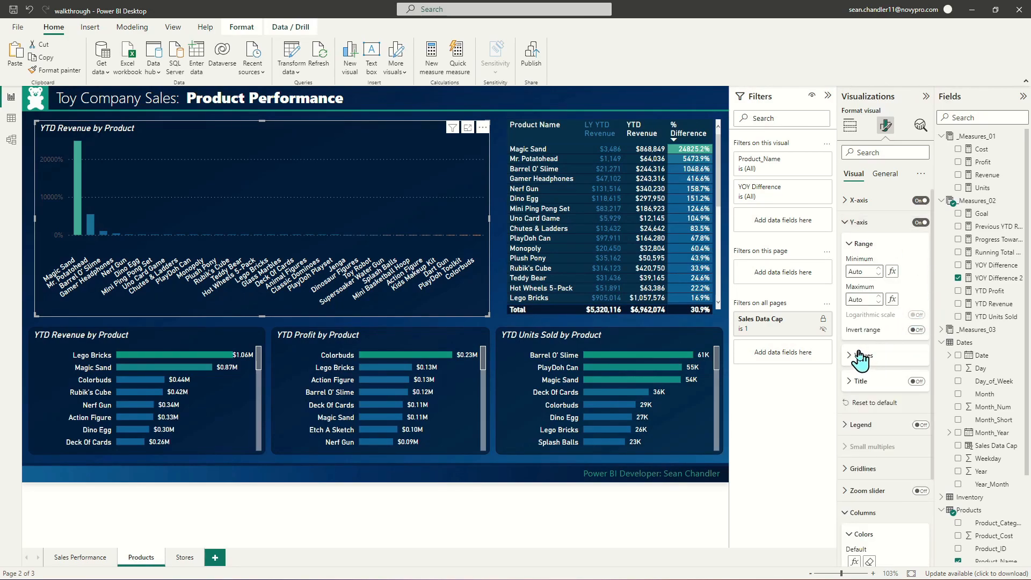
{"action": "left_click", "coordinate": [880, 383]}
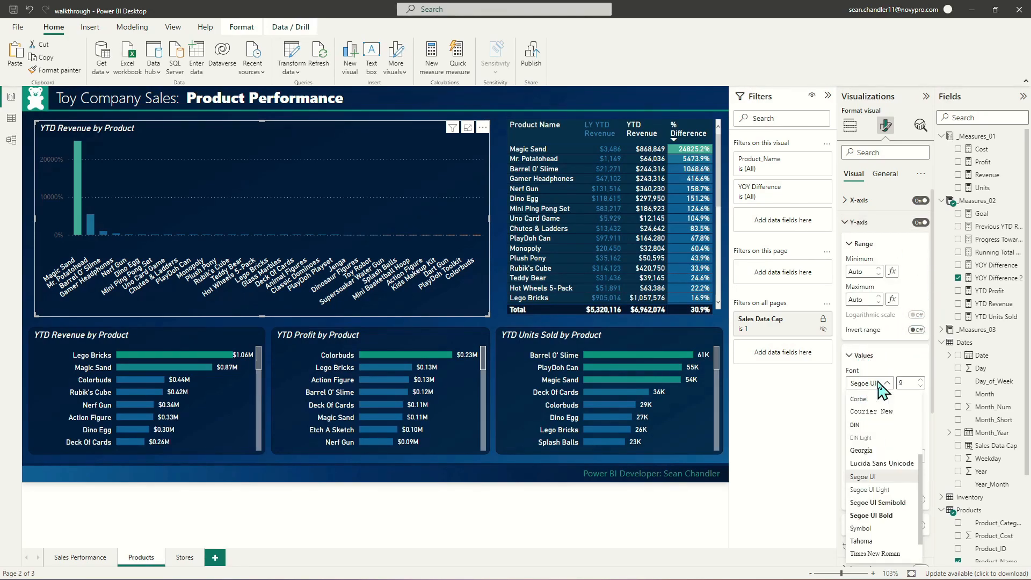
{"action": "left_click", "coordinate": [873, 425]}
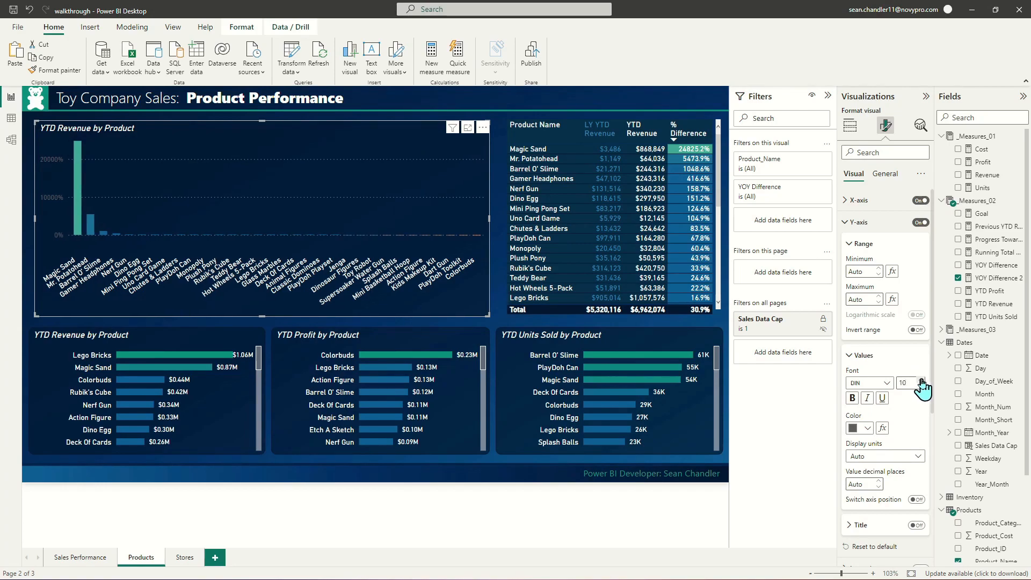
{"action": "left_click", "coordinate": [862, 428]}
{"action": "left_click", "coordinate": [858, 258]}
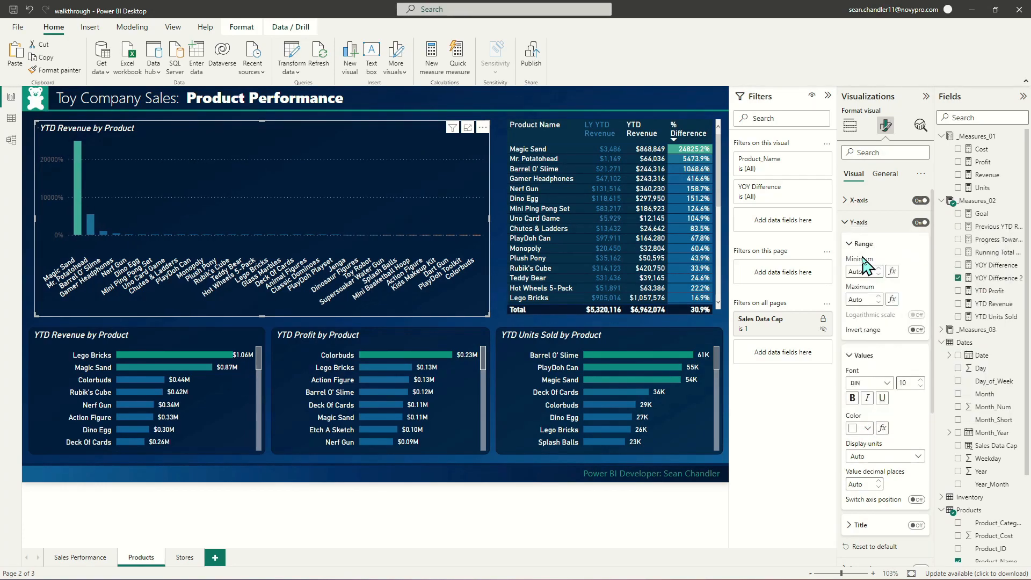
{"action": "left_click", "coordinate": [852, 224]}
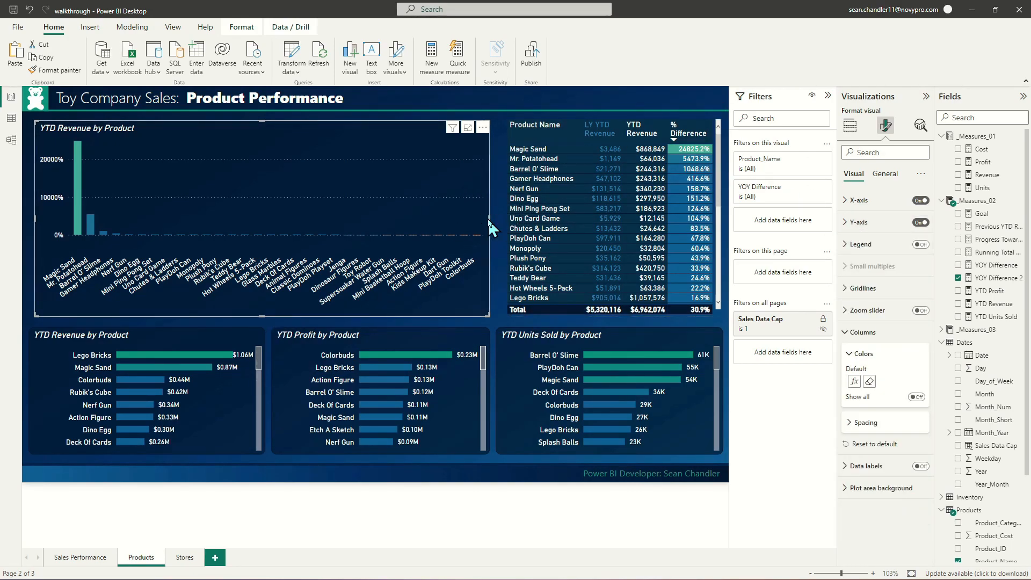
Widen the column chart slightly toward the table and title it YOY Difference in Revenue by Product.
{"action": "left_click_drag", "start_coordinate": [488, 217], "coordinate": [501, 219]}
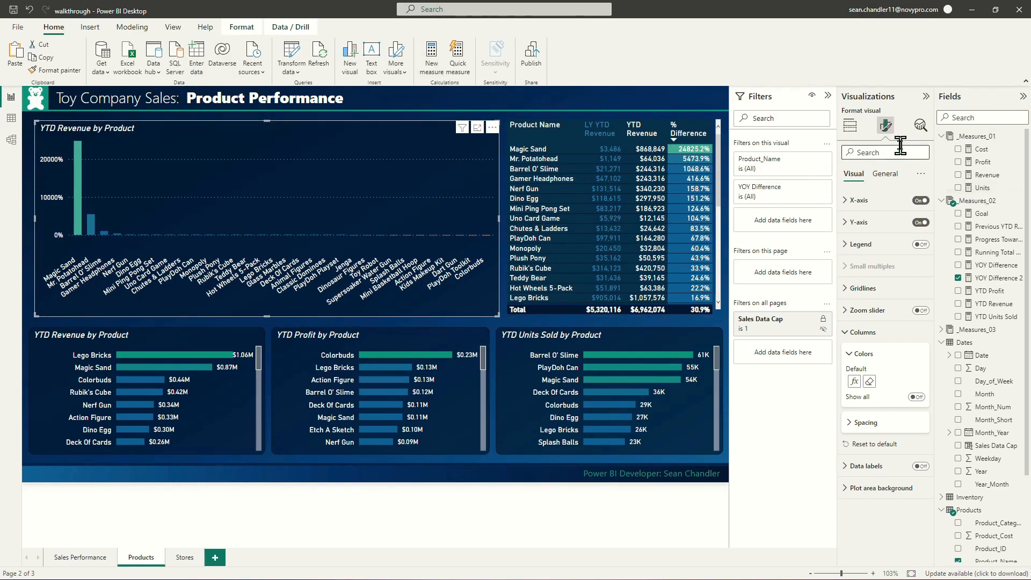
{"action": "left_click", "coordinate": [883, 174]}
{"action": "left_click", "coordinate": [857, 223]}
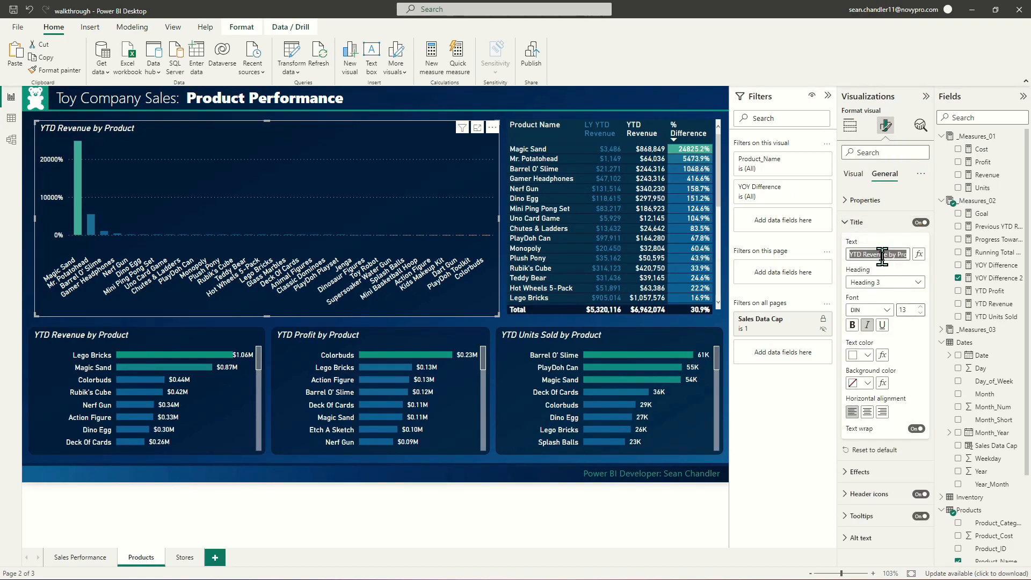
{"action": "type", "text": "YOY Difference in"}
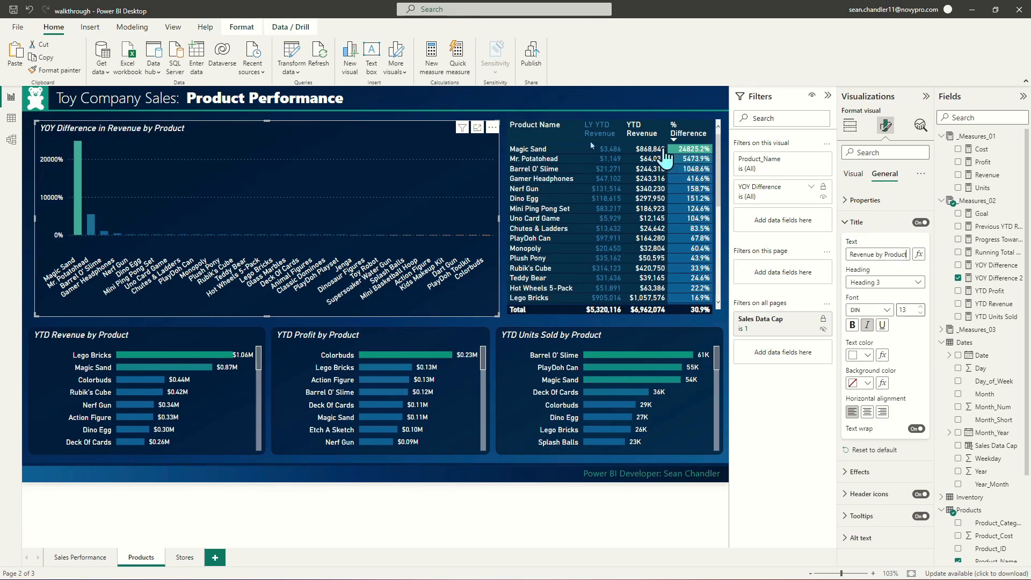
{"action": "left_click", "coordinate": [685, 110]}
{"action": "left_click", "coordinate": [293, 123]}
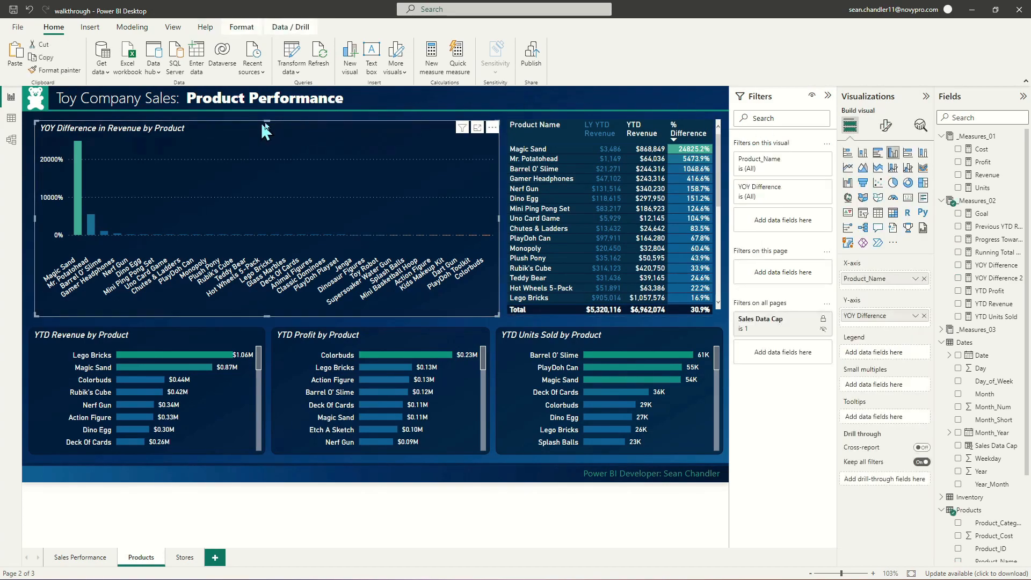
Enable the column chart's zoom slider and narrow the Y-axis range to run from about 0% to just over 600%.
{"action": "left_click", "coordinate": [886, 126]}
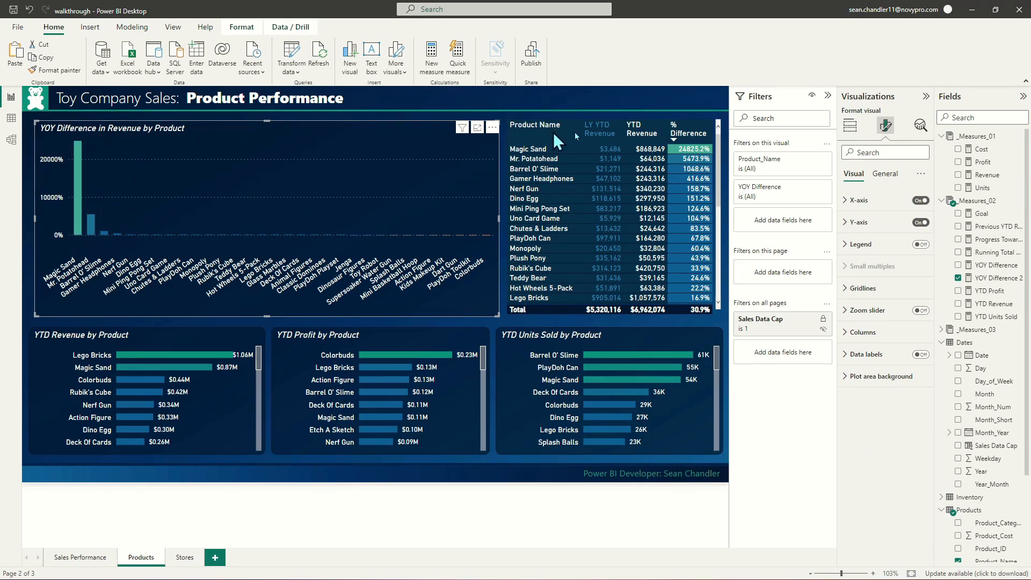
{"action": "left_click", "coordinate": [918, 312]}
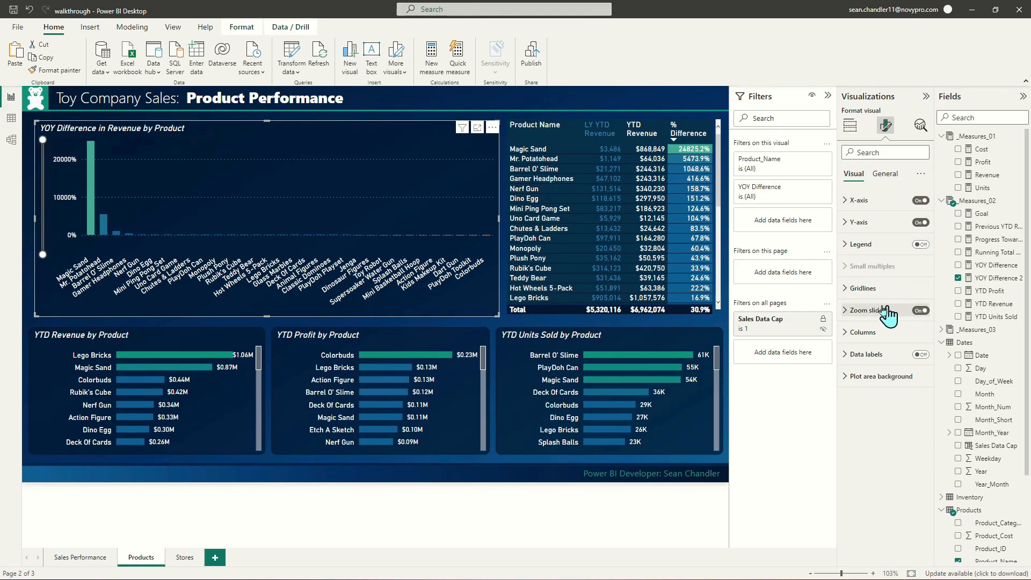
{"action": "left_click", "coordinate": [858, 313]}
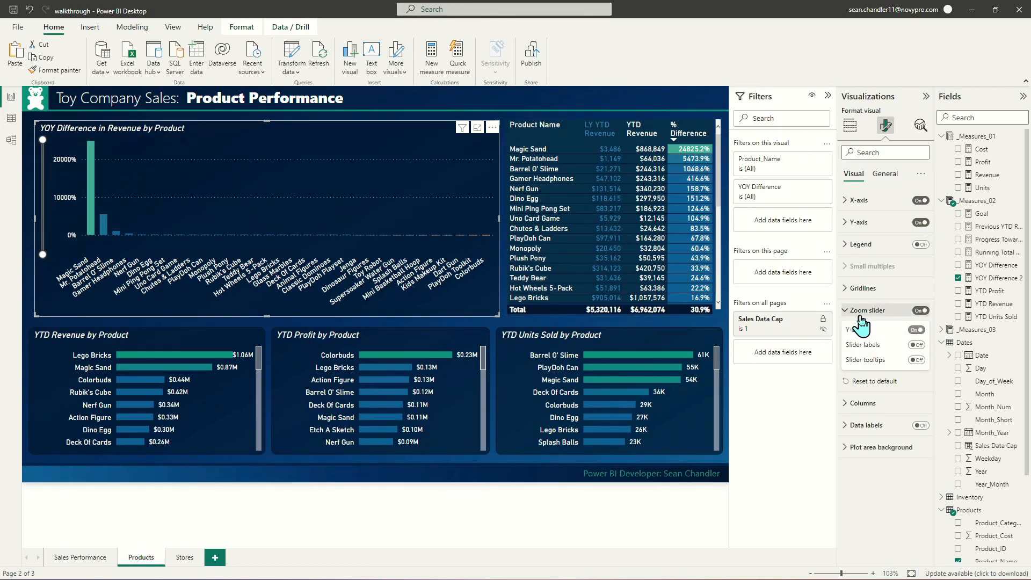
{"action": "left_click_drag", "start_coordinate": [44, 138], "coordinate": [53, 233]}
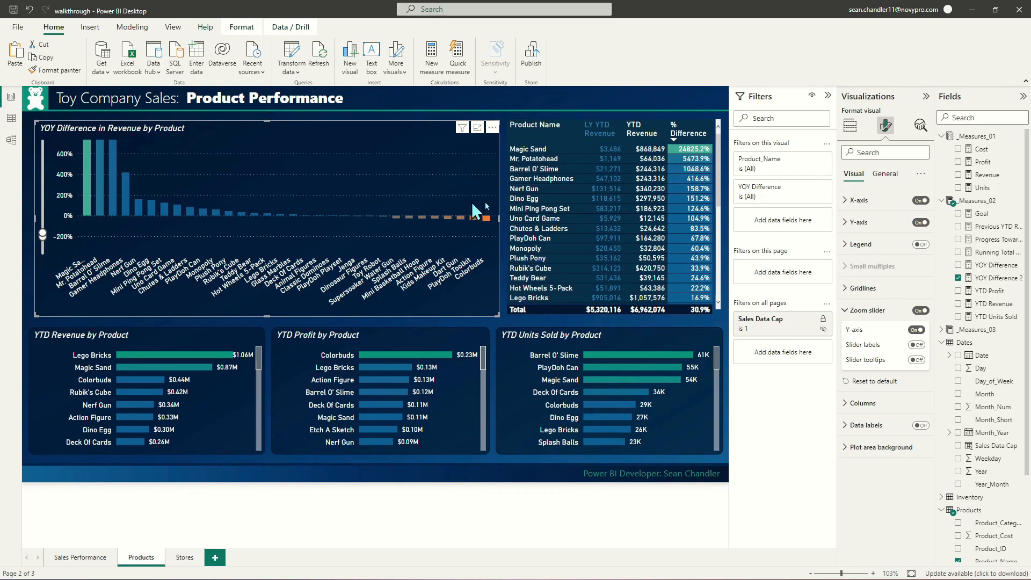
{"action": "scroll", "coordinate": [651, 273], "scroll_direction": "down", "scroll_amount": 5}
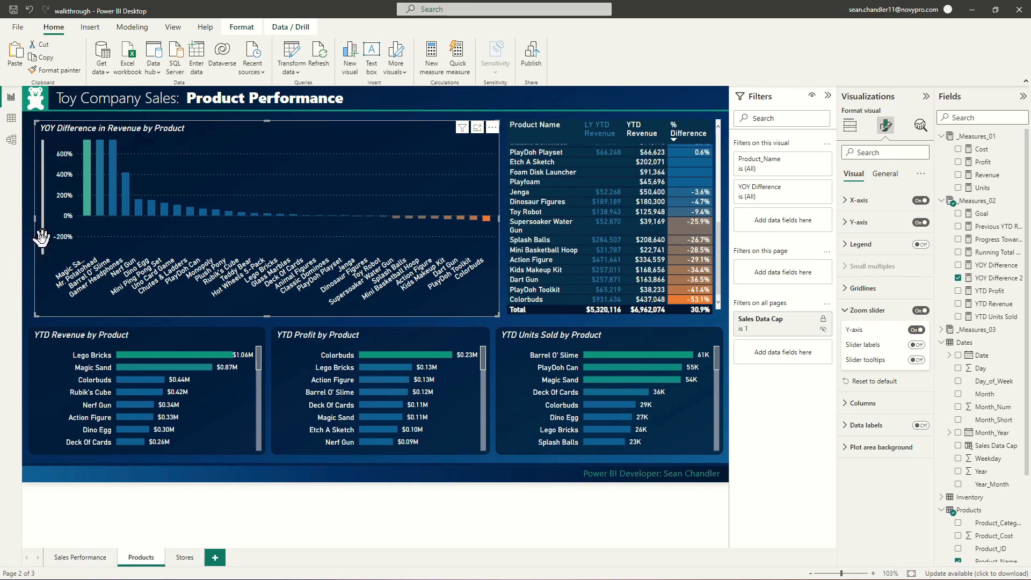
{"action": "left_click_drag", "start_coordinate": [41, 237], "coordinate": [44, 238]}
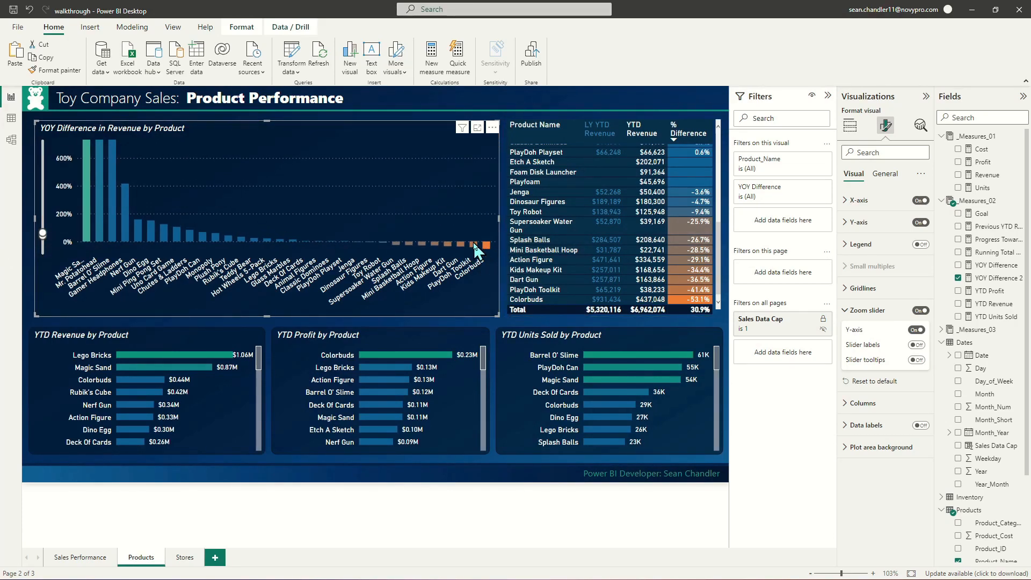
{"action": "mouse_move", "coordinate": [465, 247]}
{"action": "left_click", "coordinate": [360, 98]}
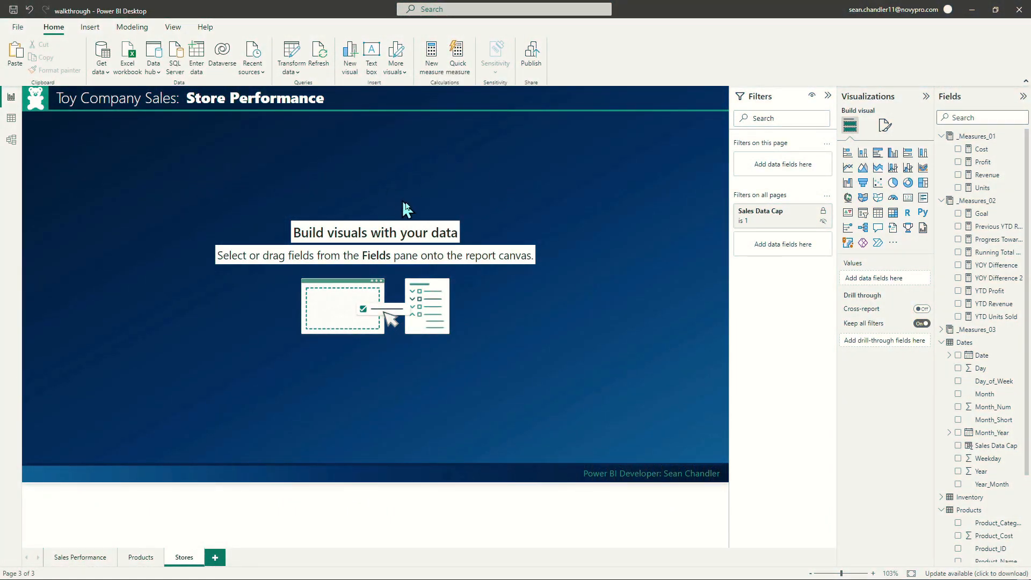
{"action": "left_click", "coordinate": [80, 558]}
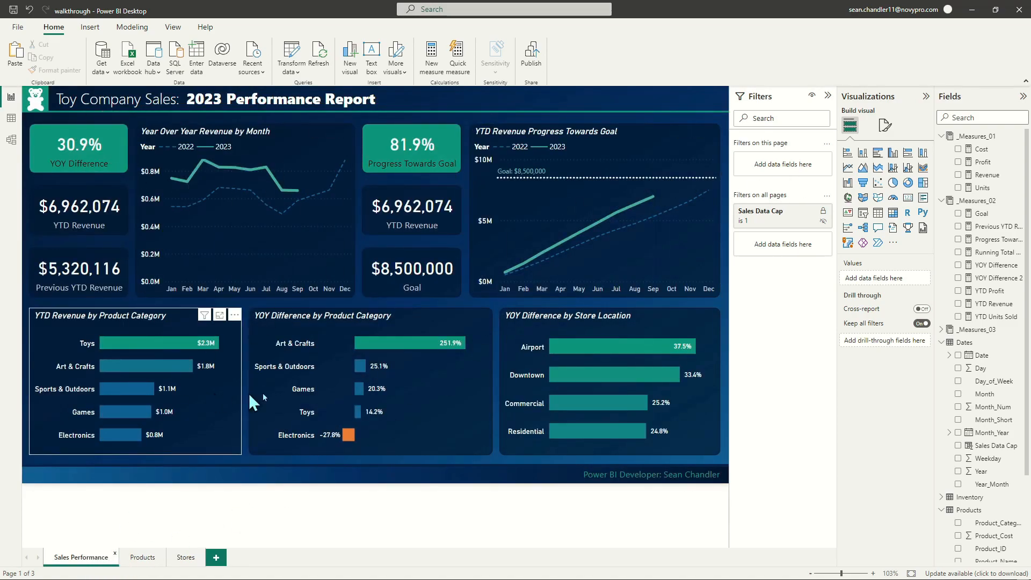
{"action": "left_click", "coordinate": [134, 558]}
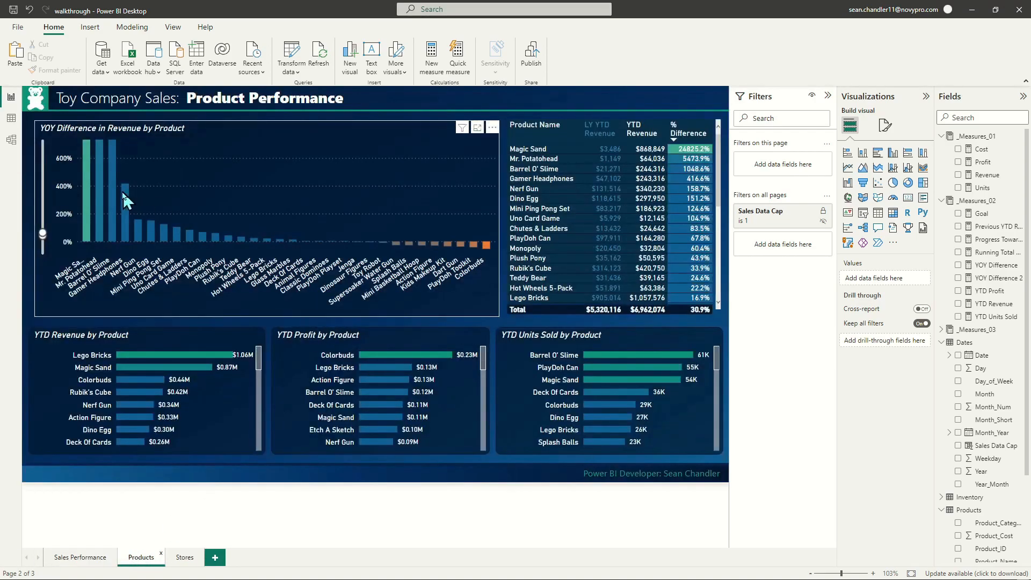
{"action": "left_click", "coordinate": [184, 558]}
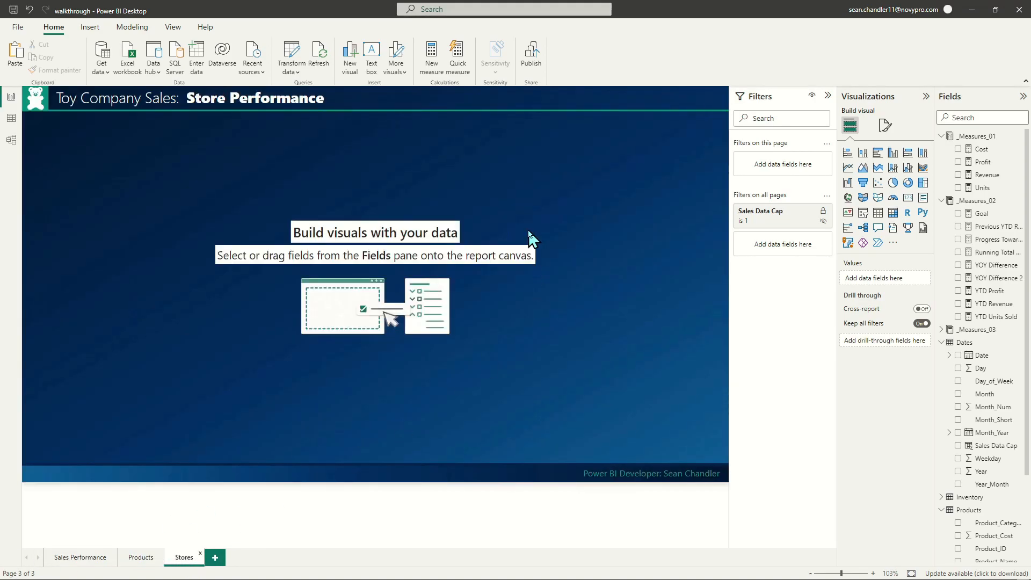
{"action": "left_click_drag", "start_coordinate": [418, 141], "coordinate": [722, 459]}
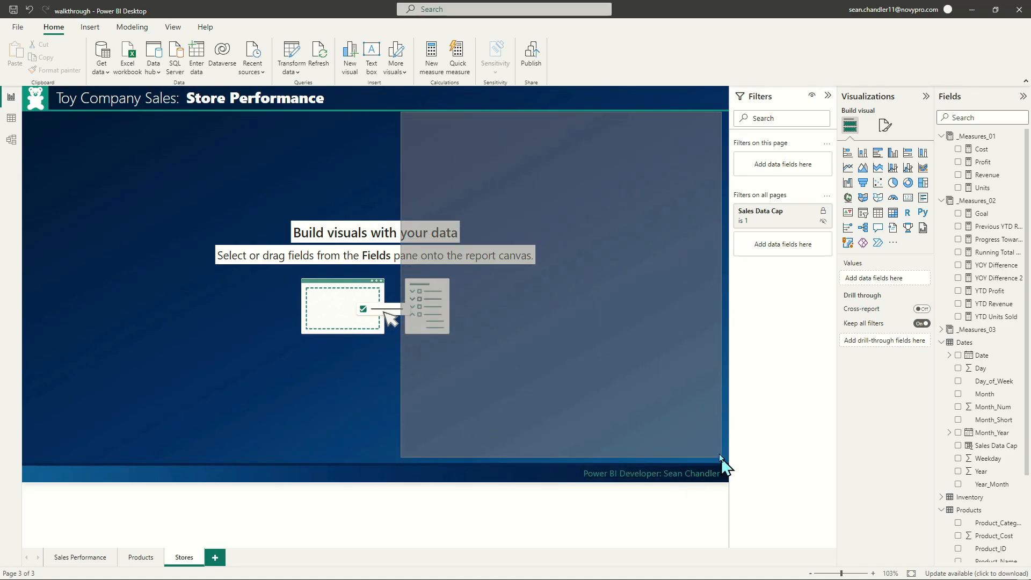
{"action": "left_click_drag", "start_coordinate": [721, 459], "coordinate": [722, 459]}
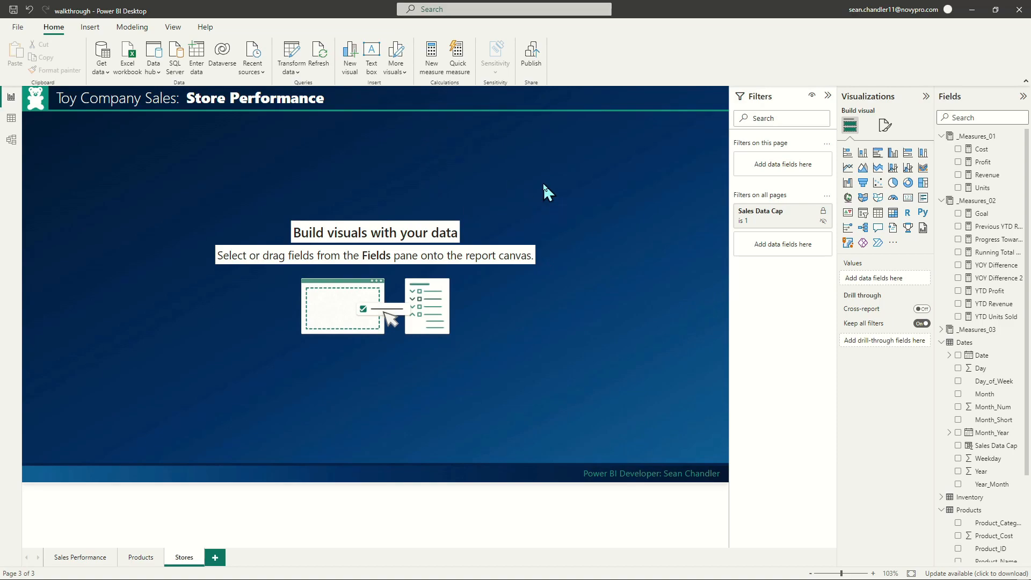
Copy the YTD Revenue by Product chart from the Products page to the Stores page, move it just below the header and make it taller.
{"action": "left_click", "coordinate": [137, 558]}
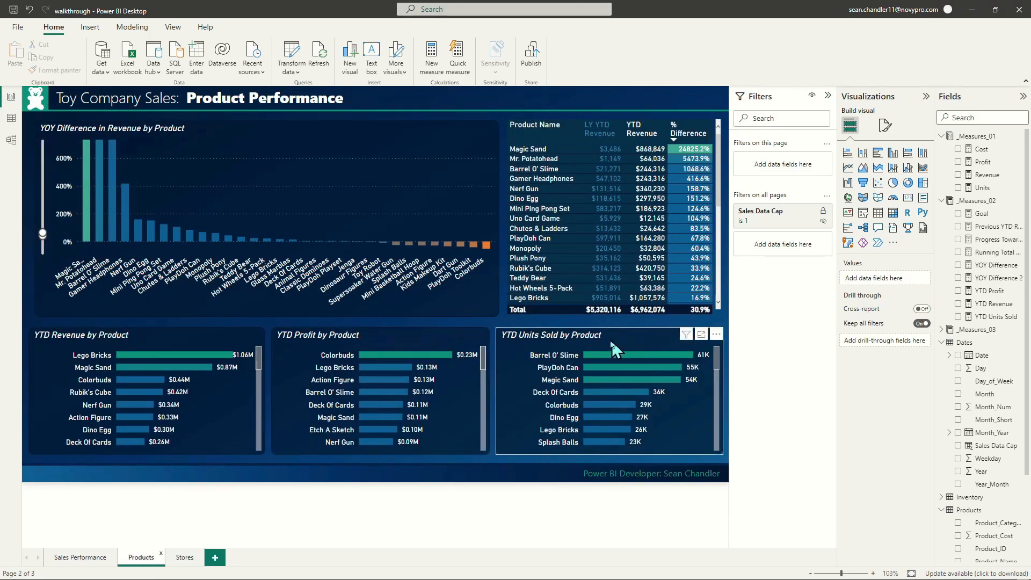
{"action": "left_click", "coordinate": [355, 336]}
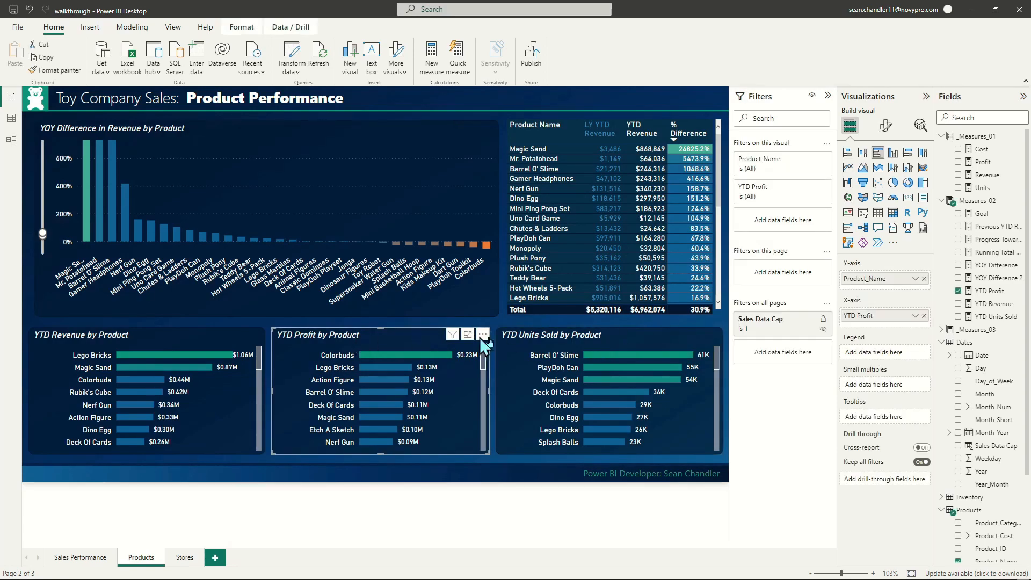
{"action": "left_click", "coordinate": [138, 346]}
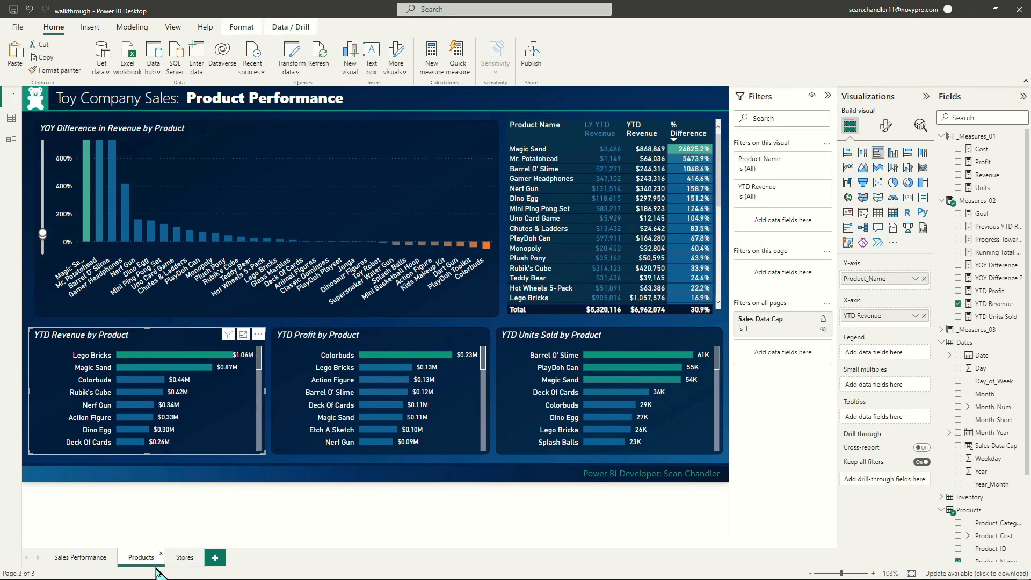
{"action": "left_click", "coordinate": [184, 556]}
{"action": "key", "text": "ctrl+v"}
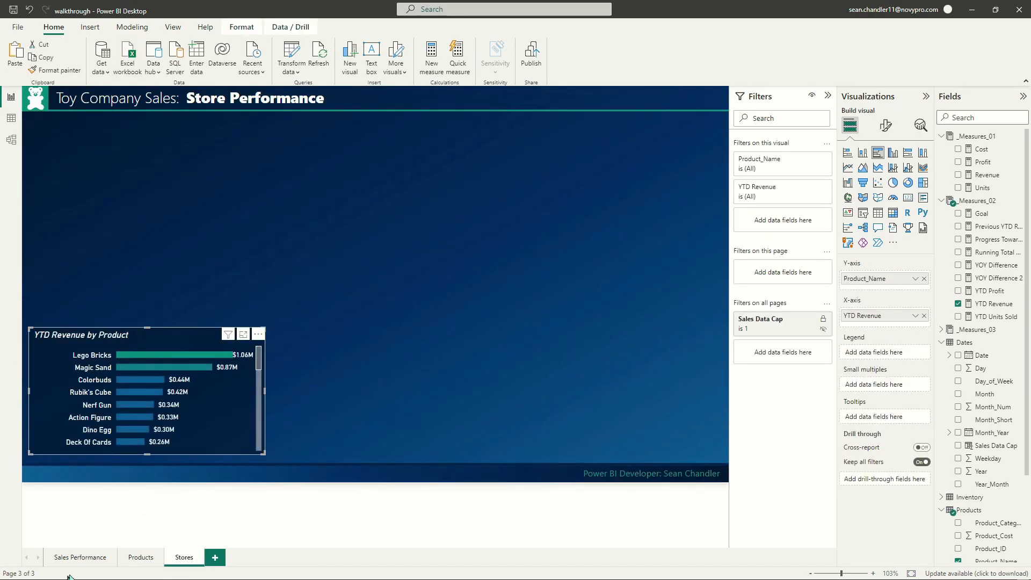
{"action": "left_click_drag", "start_coordinate": [139, 331], "coordinate": [144, 124]}
{"action": "left_click_drag", "start_coordinate": [263, 245], "coordinate": [263, 282]}
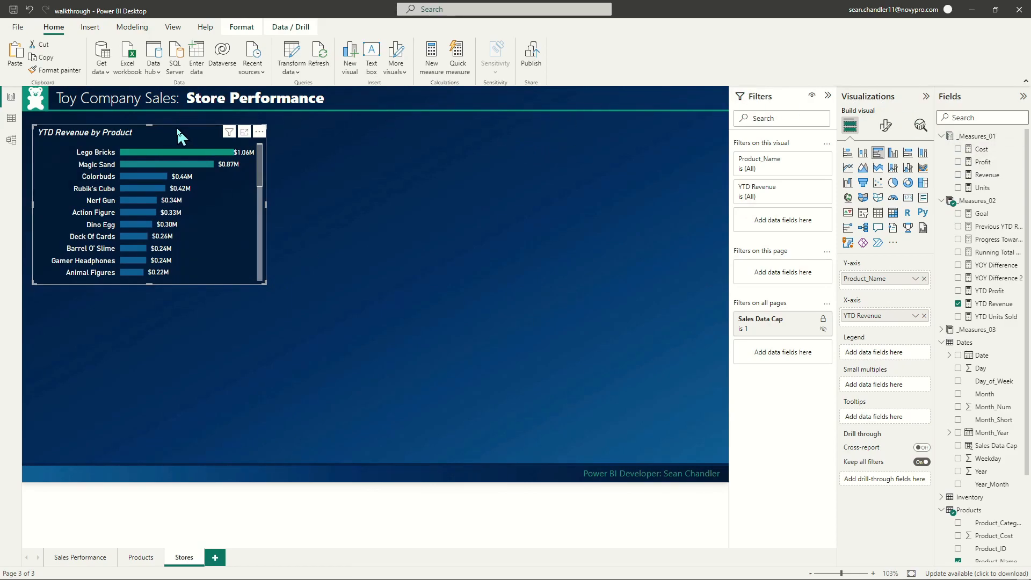
Replace Product_Name with Store_Name as the Y-axis field of the copied revenue bar chart.
{"action": "scroll", "coordinate": [1001, 443], "scroll_direction": "down", "scroll_amount": 2}
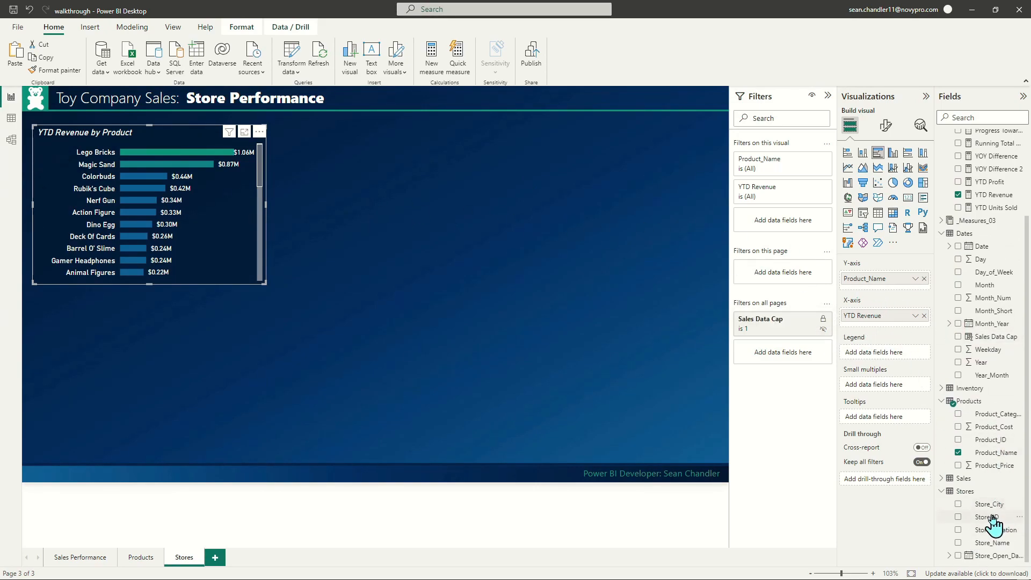
{"action": "left_click_drag", "start_coordinate": [991, 542], "coordinate": [899, 282]}
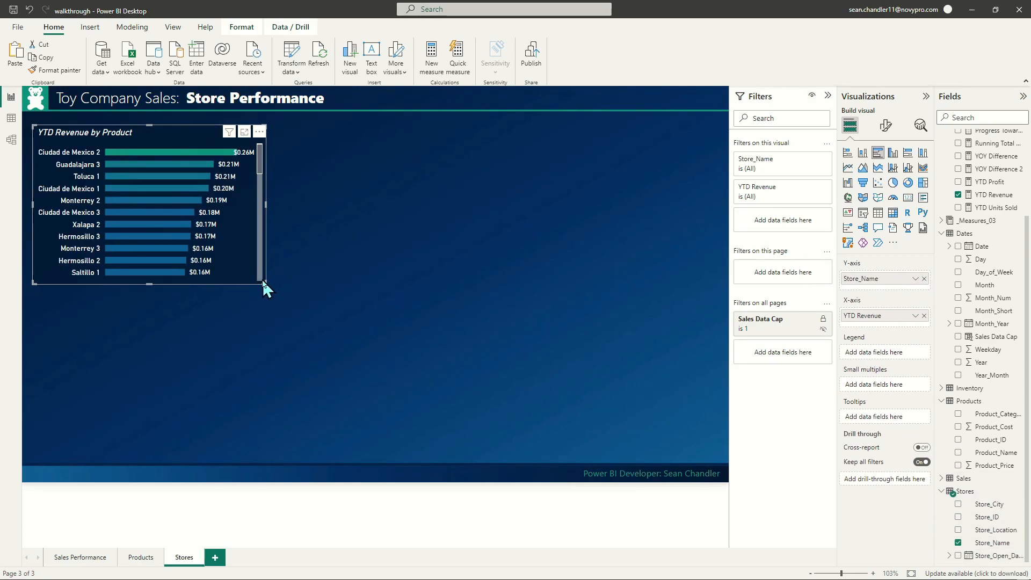
{"action": "left_click_drag", "start_coordinate": [263, 285], "coordinate": [264, 287]}
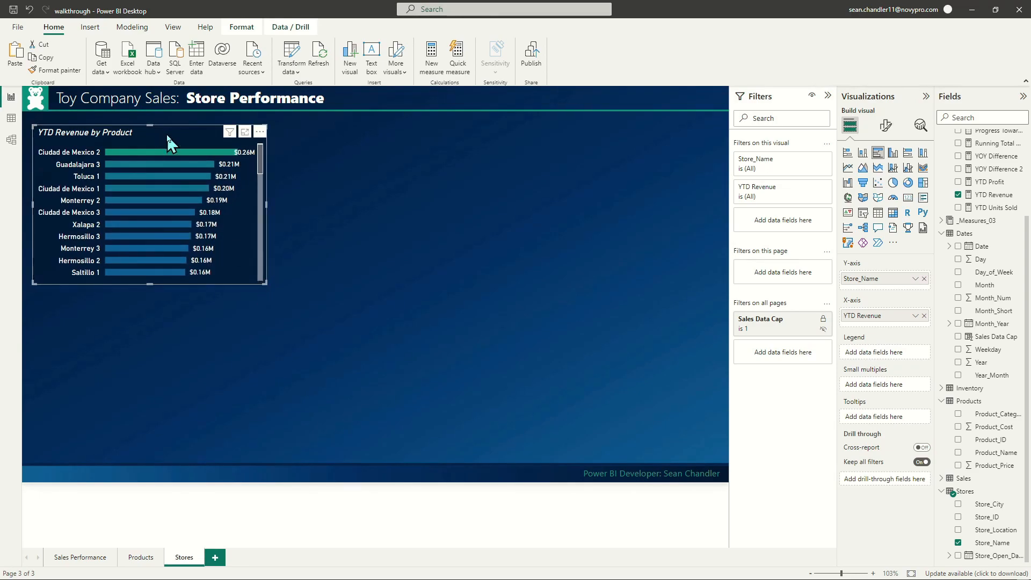
Duplicate the store revenue chart alongside the original, narrow both charts and keep them close together in one row.
{"action": "left_click_drag", "start_coordinate": [182, 150], "coordinate": [417, 141]}
{"action": "left_click", "coordinate": [156, 121]}
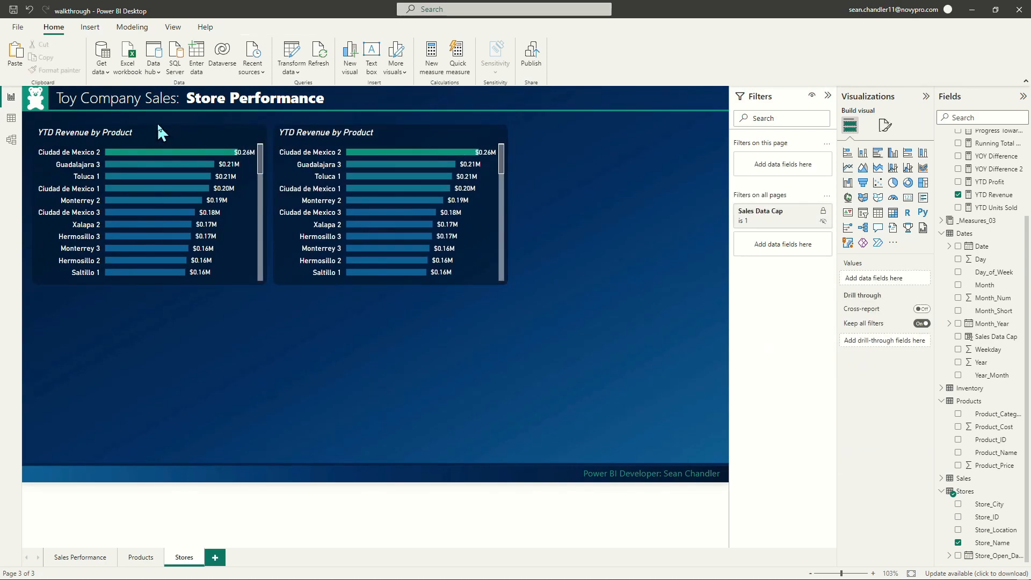
{"action": "left_click", "coordinate": [265, 208]}
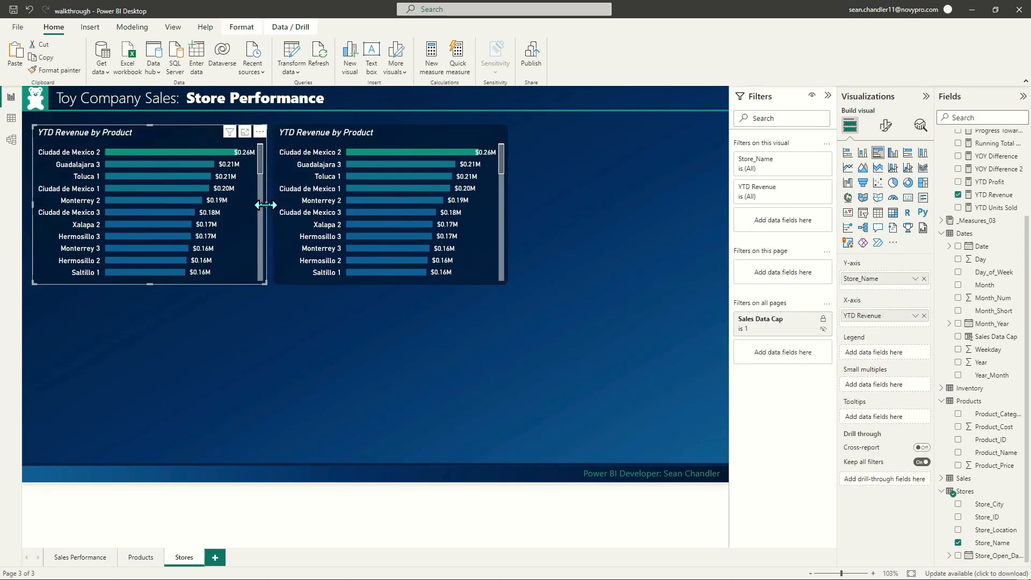
{"action": "left_click_drag", "start_coordinate": [265, 210], "coordinate": [255, 210]}
{"action": "left_click_drag", "start_coordinate": [294, 134], "coordinate": [288, 141]}
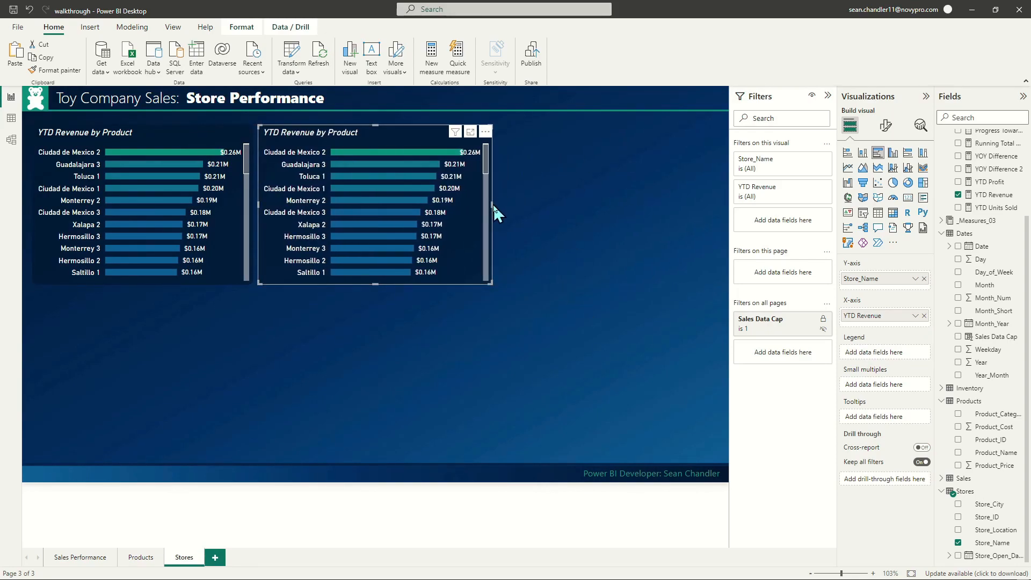
{"action": "left_click_drag", "start_coordinate": [490, 205], "coordinate": [478, 208]}
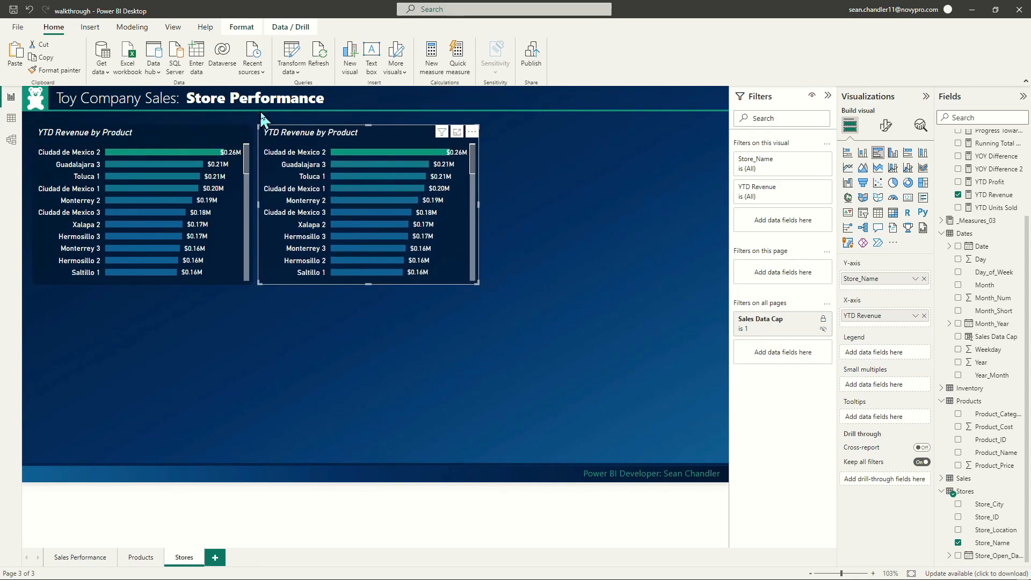
Replace YTD Revenue with YOY Difference 2 as the duplicated store chart's X-axis field and adjust its spacing beside the first chart.
{"action": "left_click_drag", "start_coordinate": [284, 139], "coordinate": [290, 142]}
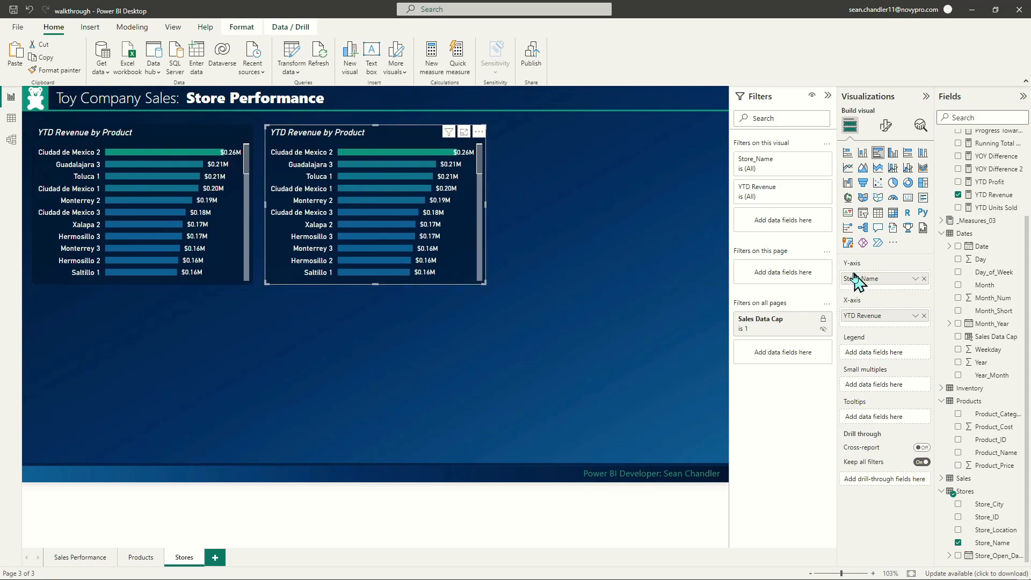
{"action": "left_click", "coordinate": [924, 316]}
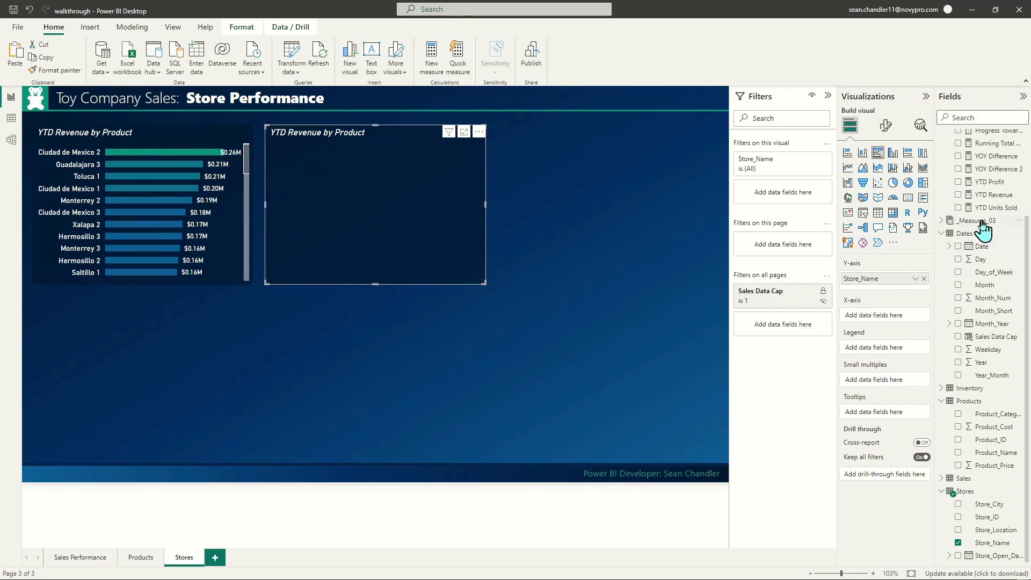
{"action": "left_click_drag", "start_coordinate": [997, 171], "coordinate": [907, 324]}
{"action": "scroll", "coordinate": [418, 228], "scroll_direction": "down", "scroll_amount": 10}
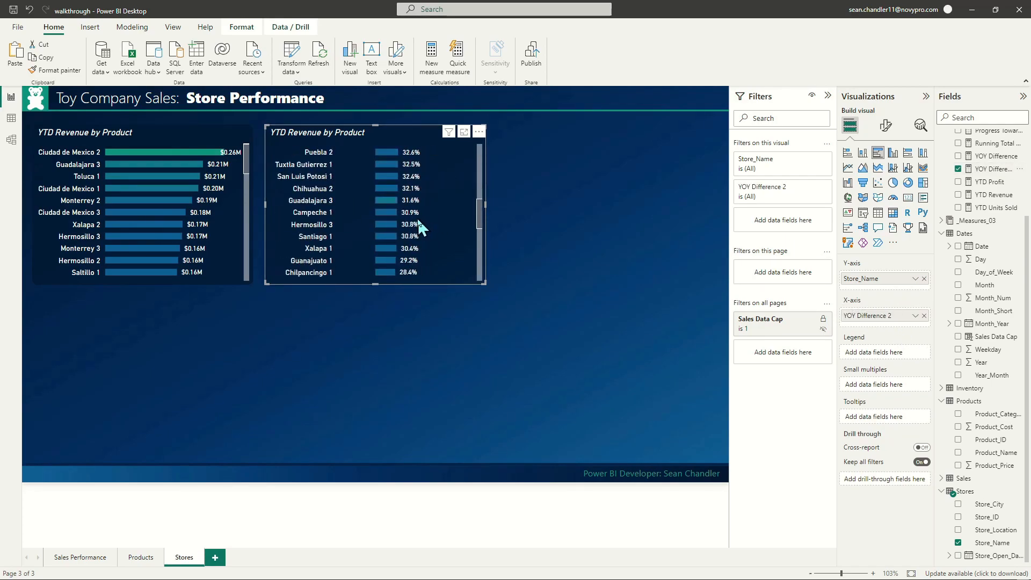
{"action": "scroll", "coordinate": [416, 239], "scroll_direction": "up", "scroll_amount": 10}
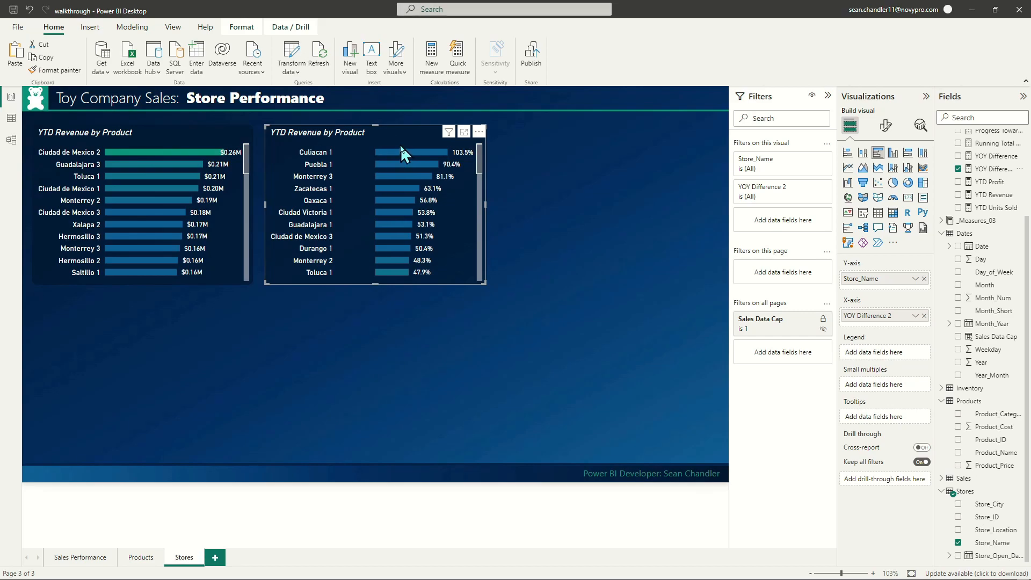
{"action": "scroll", "coordinate": [391, 215], "scroll_direction": "down", "scroll_amount": 10}
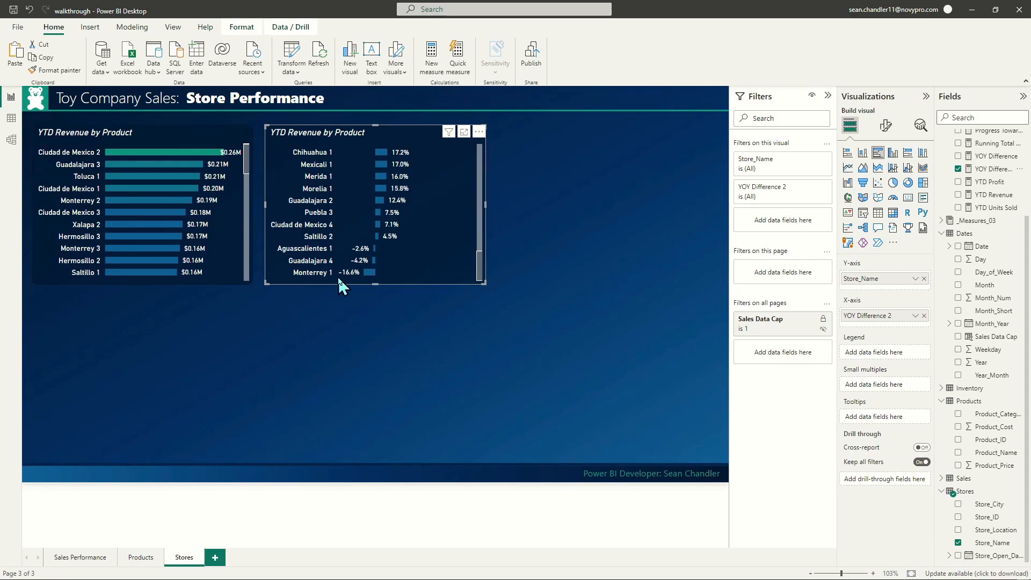
{"action": "scroll", "coordinate": [337, 276], "scroll_direction": "up", "scroll_amount": 10}
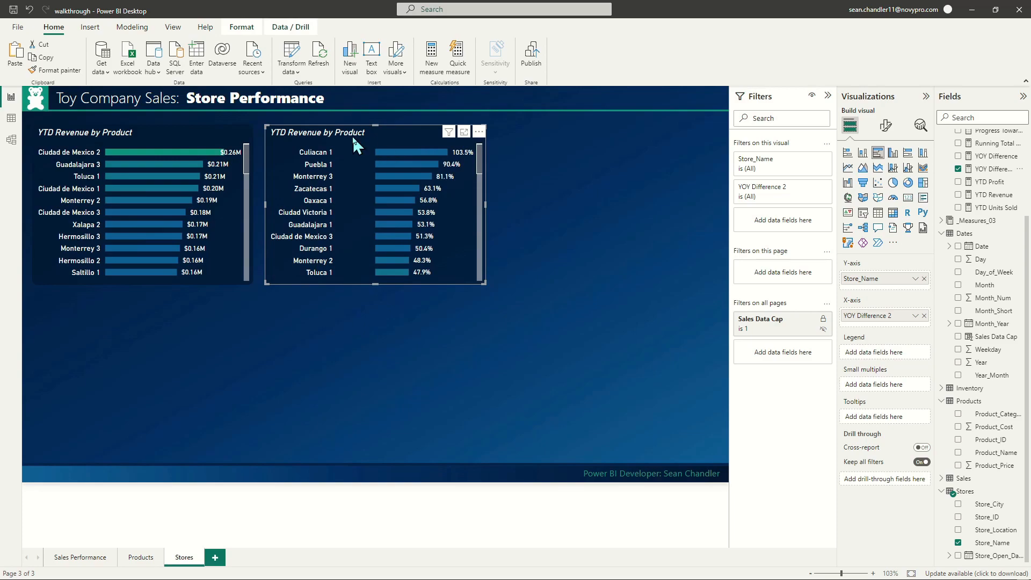
{"action": "left_click", "coordinate": [371, 136]}
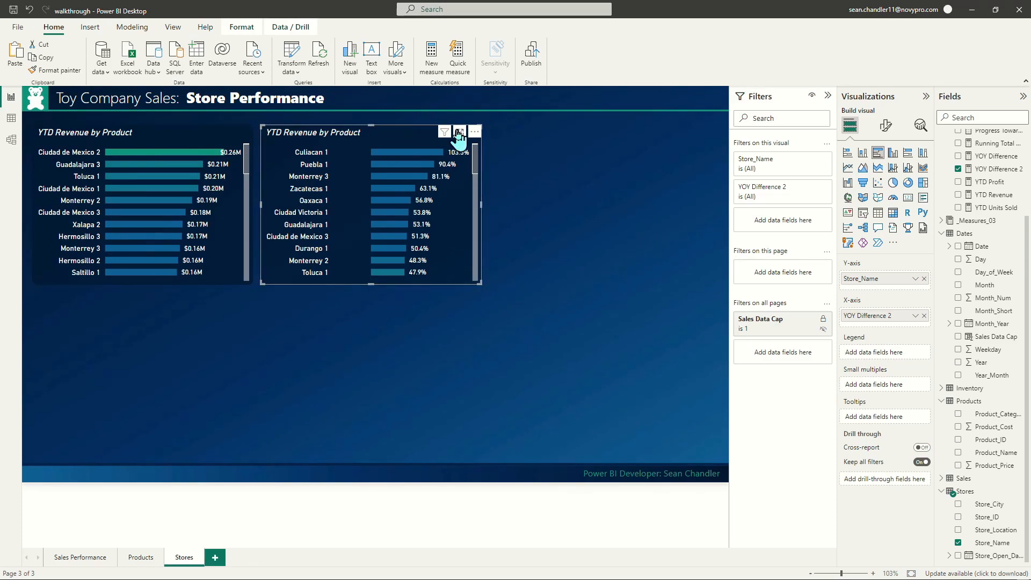
{"action": "scroll", "coordinate": [406, 214], "scroll_direction": "down", "scroll_amount": 3}
{"action": "scroll", "coordinate": [406, 250], "scroll_direction": "up", "scroll_amount": 3}
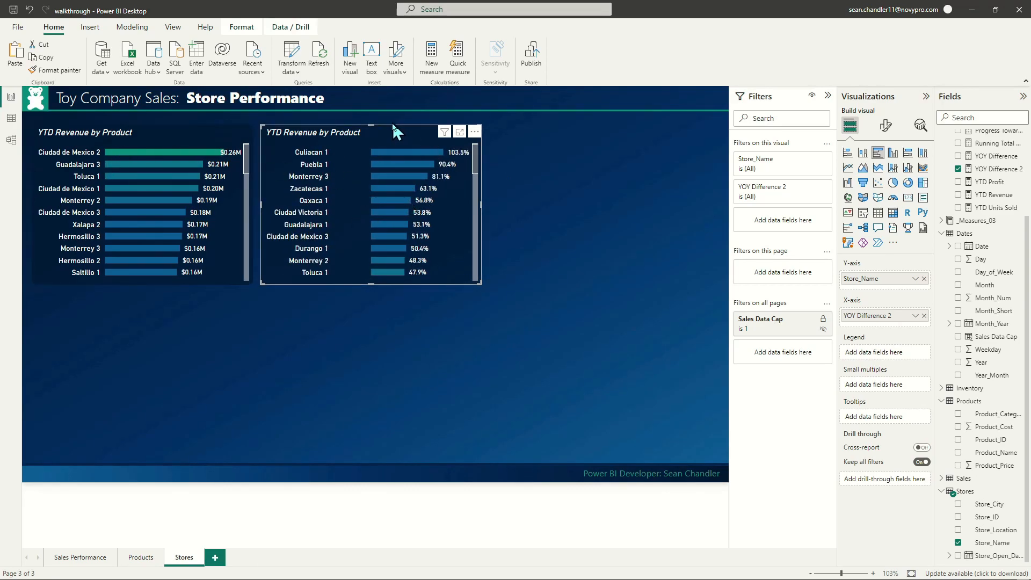
Base the duplicated chart's conditional bar colour gradient on YOY Difference 2 and give it a custom center value of 0.
{"action": "left_click", "coordinate": [885, 125]}
{"action": "left_click", "coordinate": [859, 332]}
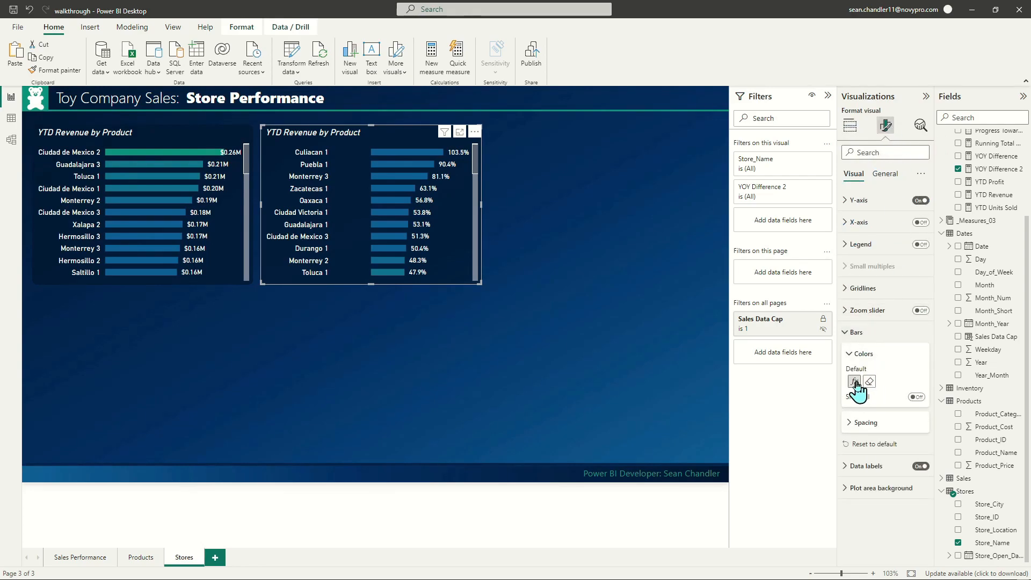
{"action": "left_click", "coordinate": [854, 381]}
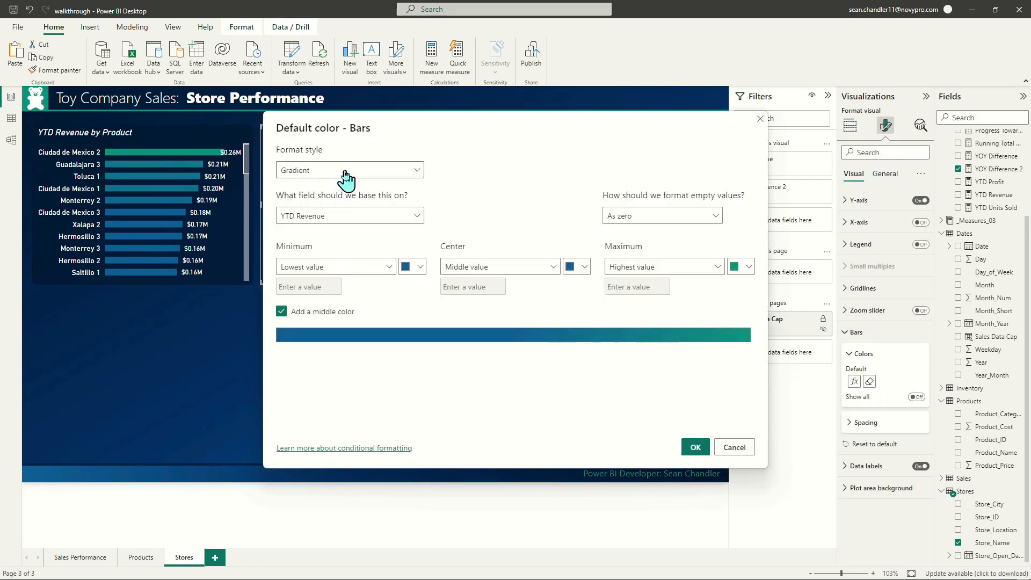
{"action": "left_click", "coordinate": [333, 220]}
{"action": "left_click", "coordinate": [284, 267]}
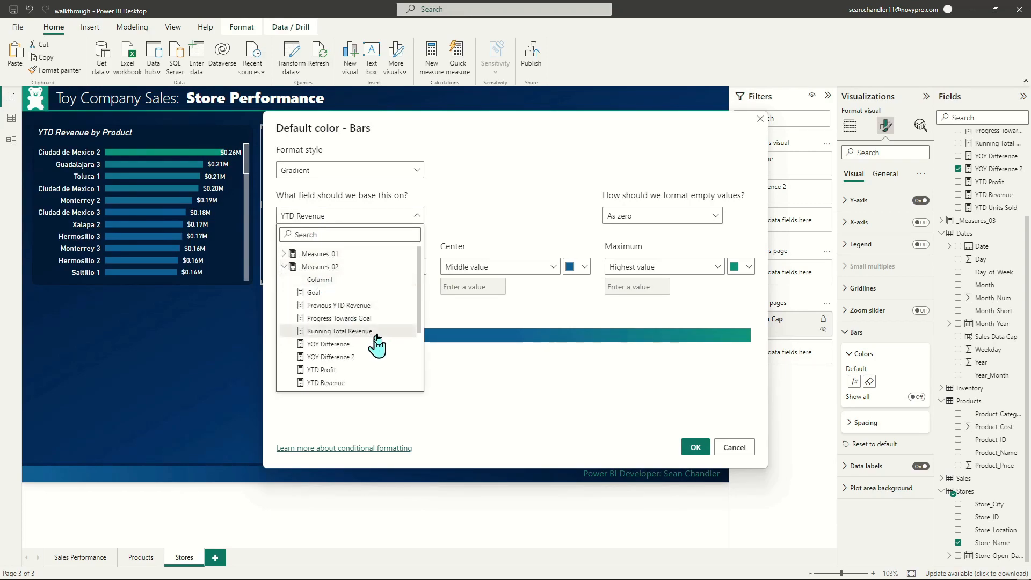
{"action": "left_click", "coordinate": [323, 356]}
{"action": "left_click", "coordinate": [534, 268]}
{"action": "left_click", "coordinate": [484, 301]}
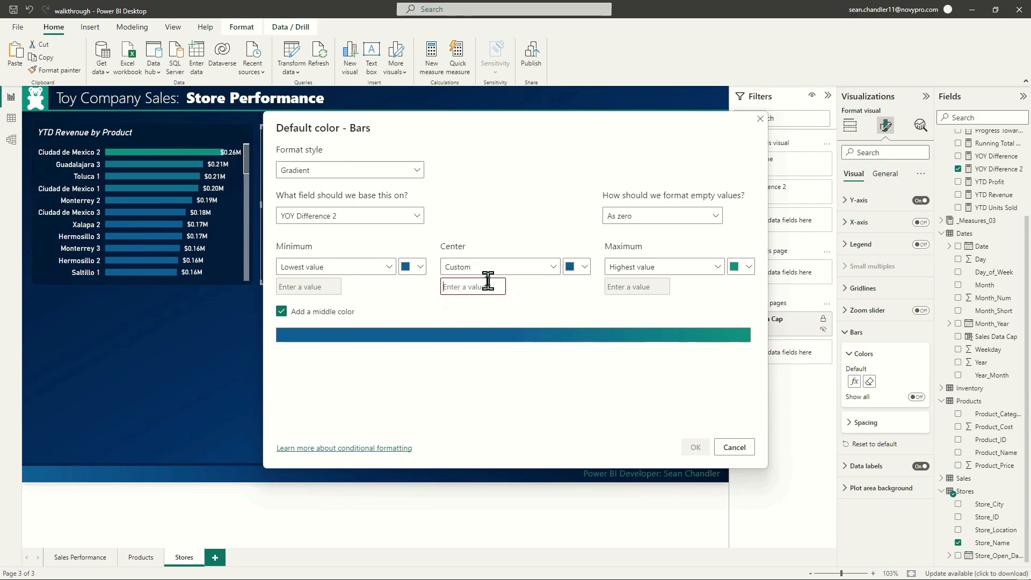
{"action": "type", "text": "0"}
Set the gradient's minimum colour to orange and its maximum colour to a lighter green, and apply the formatting to the bars.
{"action": "left_click", "coordinate": [371, 266]}
{"action": "left_click", "coordinate": [408, 268]}
{"action": "left_click", "coordinate": [408, 267]}
{"action": "left_click", "coordinate": [535, 293]}
{"action": "left_click", "coordinate": [739, 267]}
{"action": "left_click", "coordinate": [697, 341]}
{"action": "left_click", "coordinate": [695, 447]}
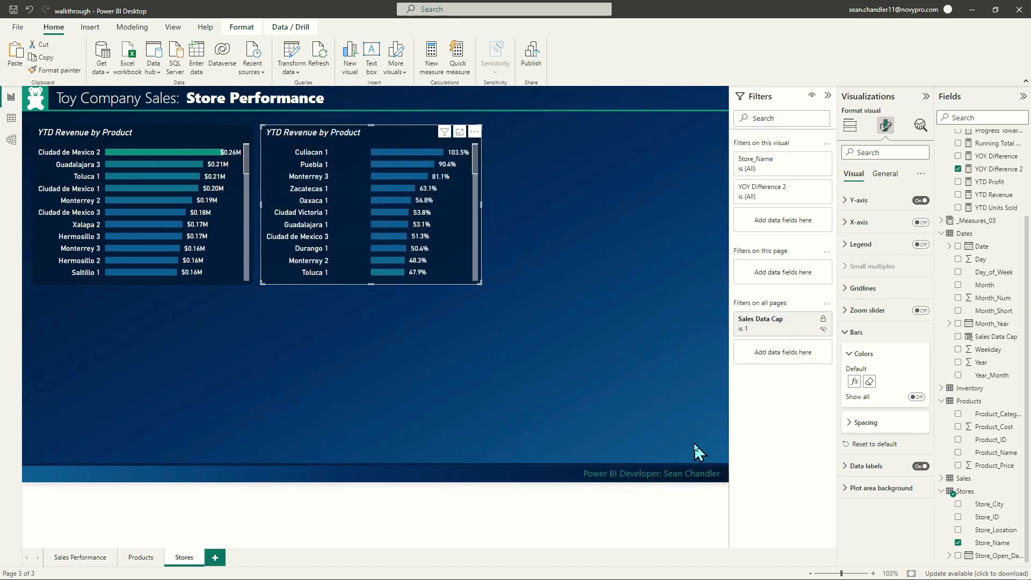
{"action": "scroll", "coordinate": [436, 170], "scroll_direction": "down", "scroll_amount": 10}
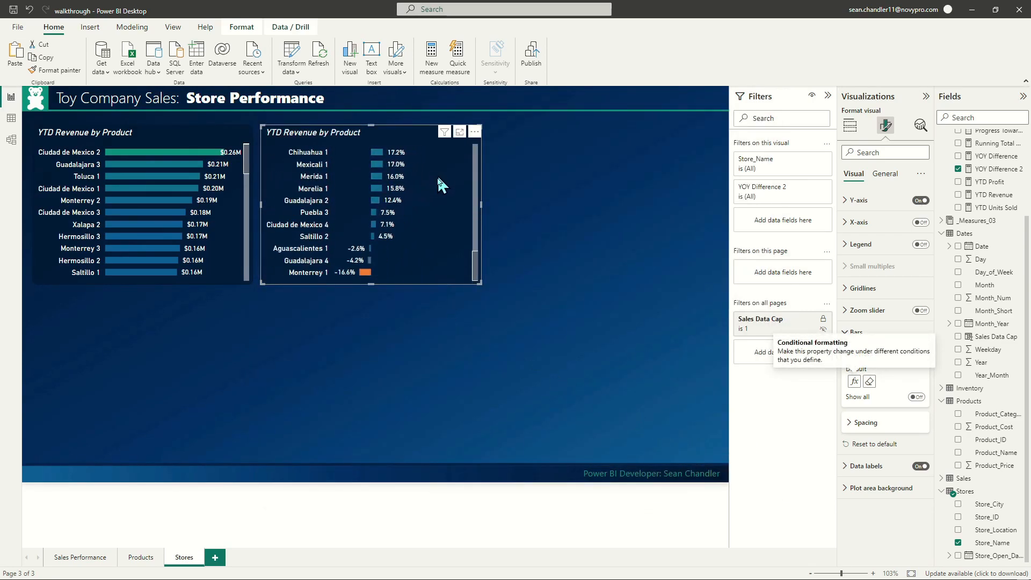
{"action": "scroll", "coordinate": [439, 241], "scroll_direction": "up", "scroll_amount": 10}
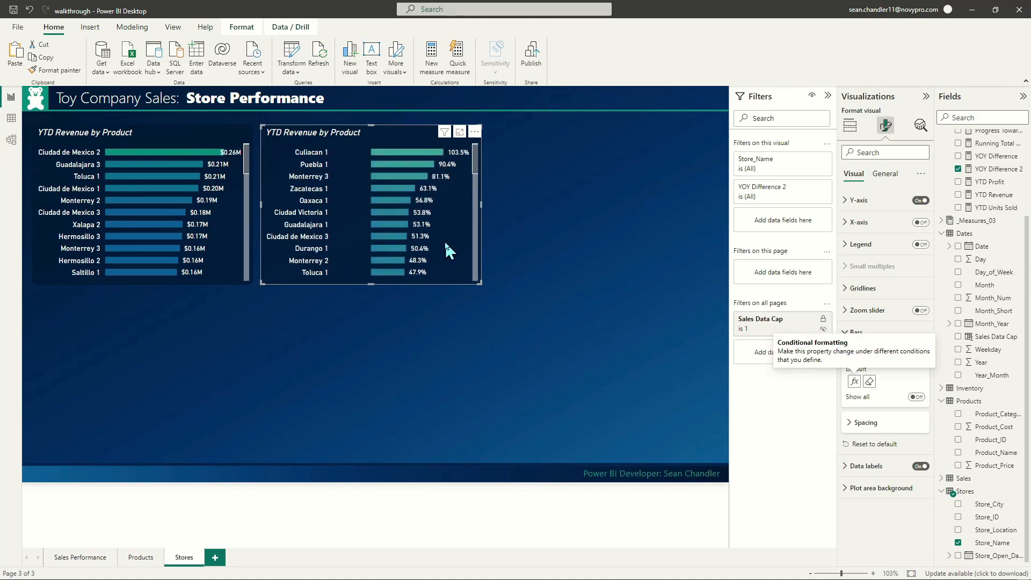
Retitle the store revenue chart "YTD Revenue by Store" and the duplicate "YOY Difference in Revenue by Store".
{"action": "left_click", "coordinate": [138, 143]}
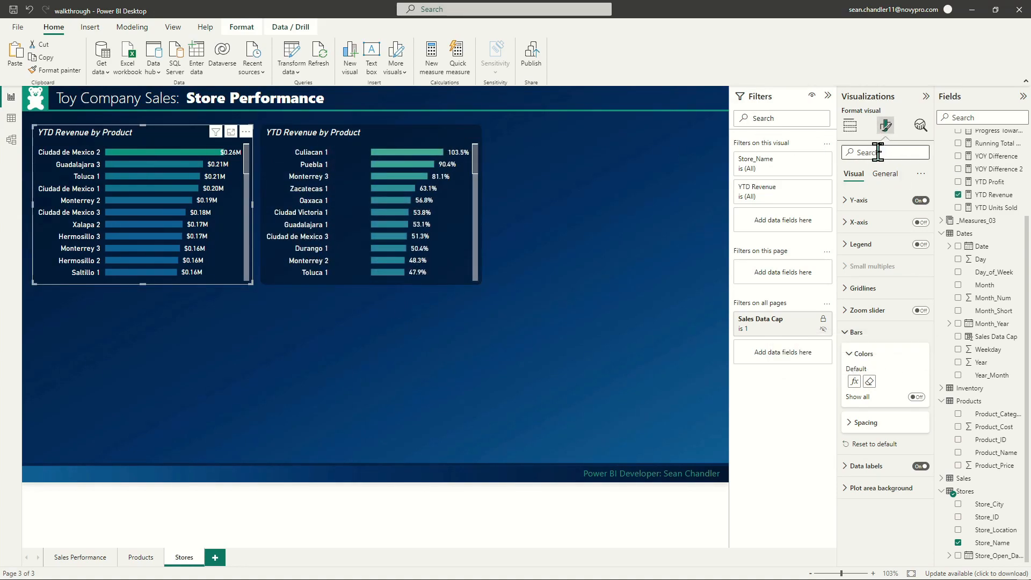
{"action": "left_click", "coordinate": [884, 174]}
{"action": "left_click", "coordinate": [857, 222]}
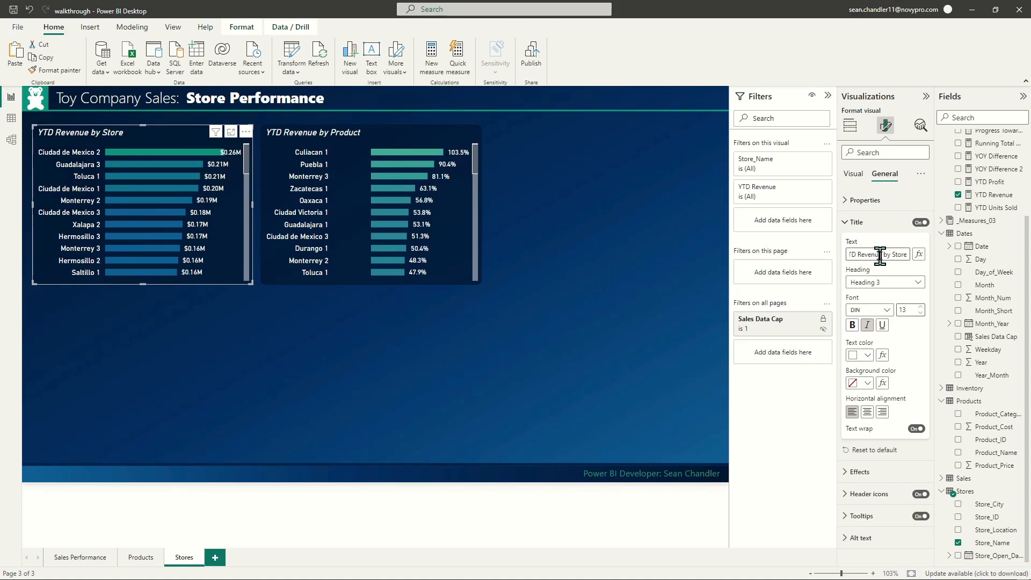
{"action": "left_click", "coordinate": [341, 134]}
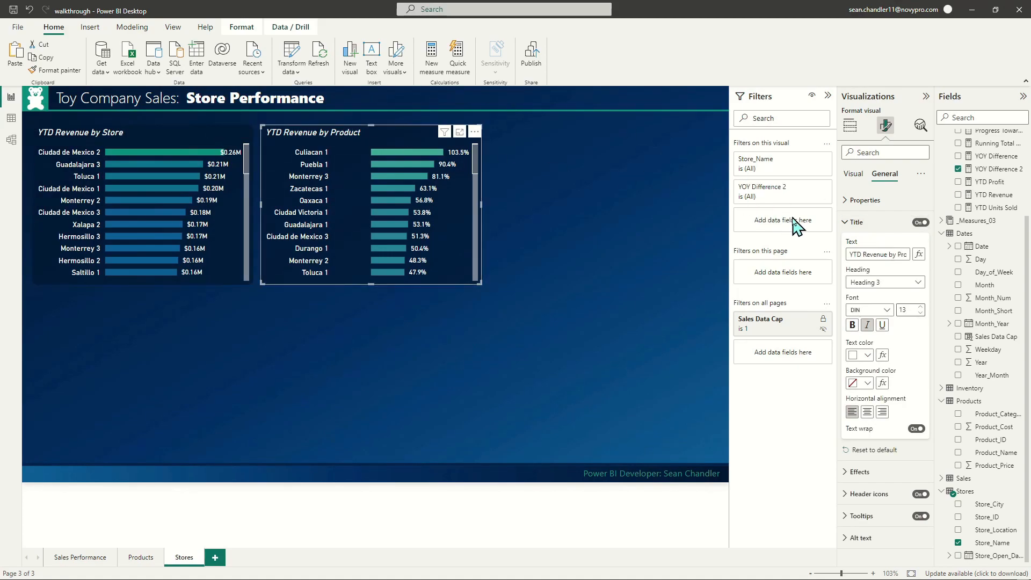
{"action": "triple_click", "coordinate": [885, 254]}
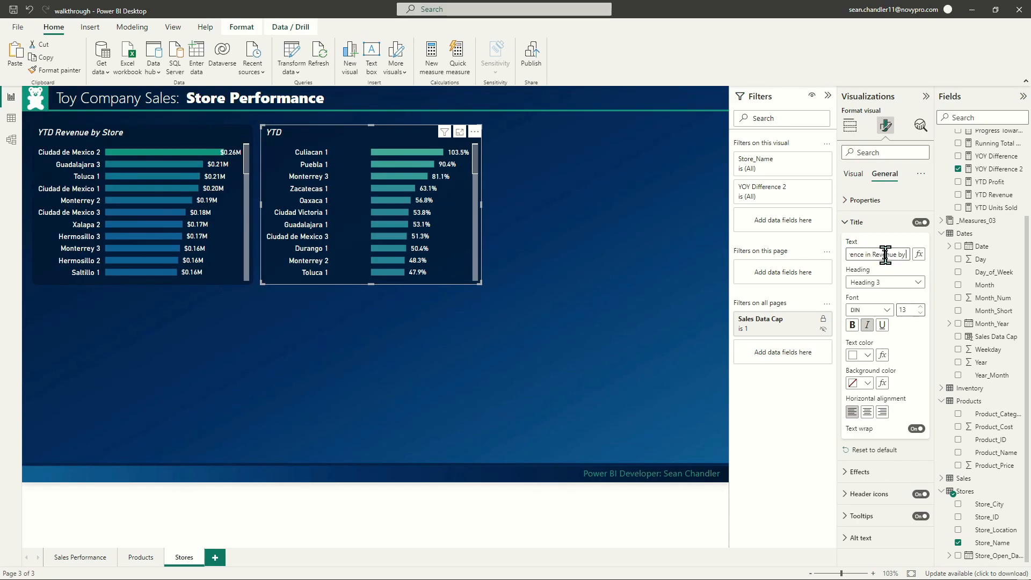
Insert a map visual below the charts, widen it to span both, and use Store_City as its location field.
{"action": "left_click", "coordinate": [404, 363]}
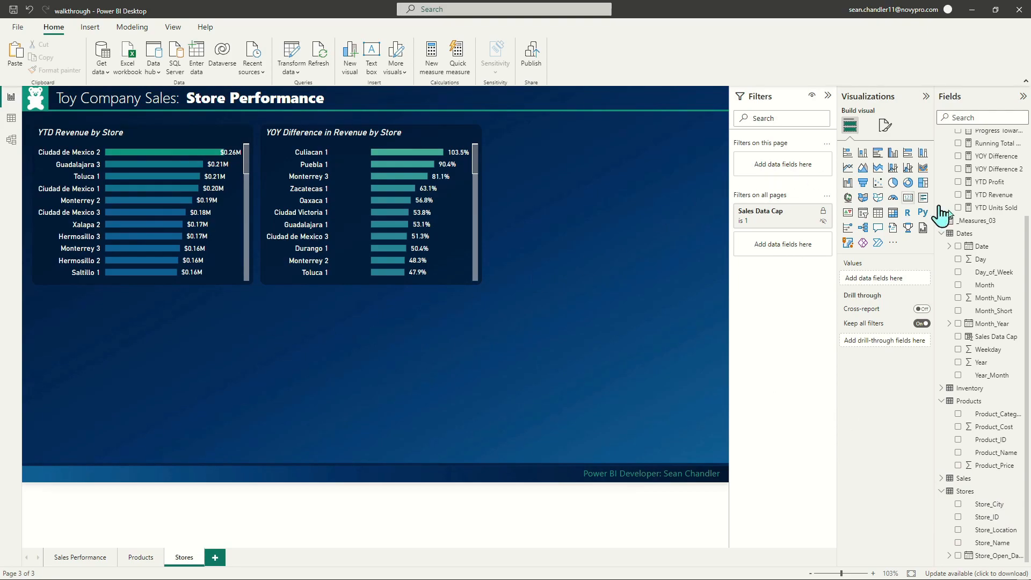
{"action": "left_click", "coordinate": [848, 198]}
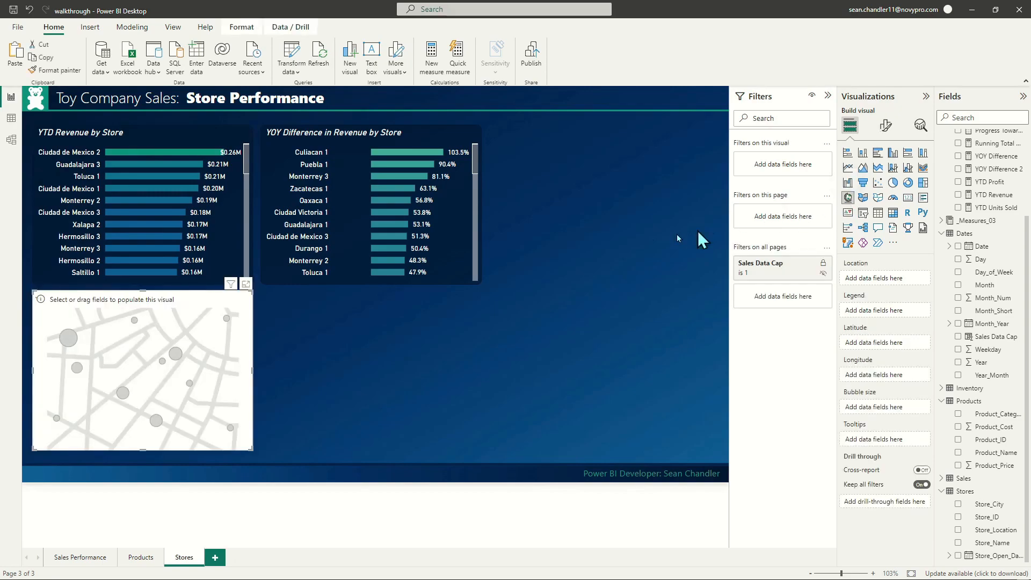
{"action": "left_click_drag", "start_coordinate": [252, 370], "coordinate": [481, 378]}
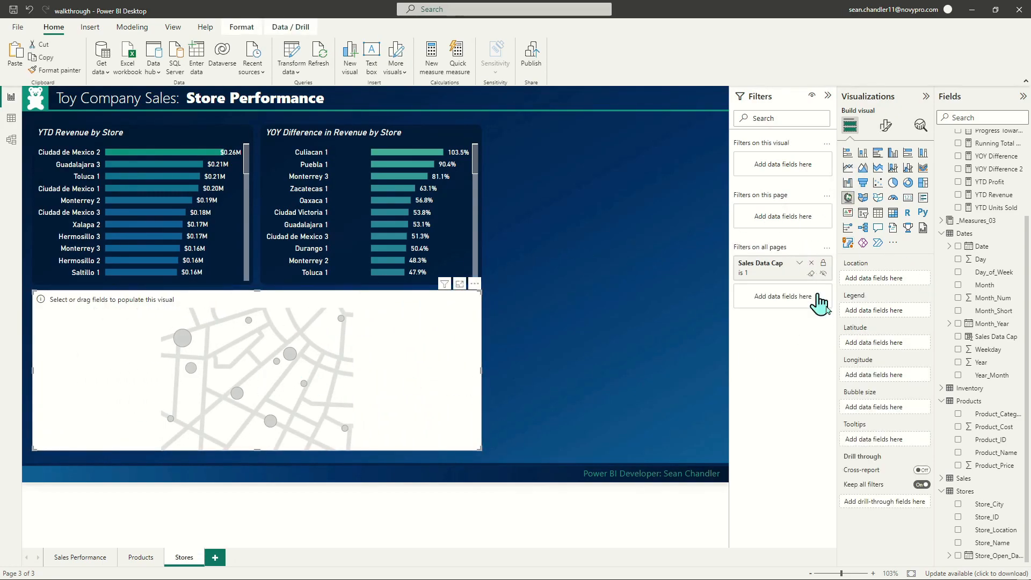
{"action": "left_click_drag", "start_coordinate": [993, 506], "coordinate": [902, 279]}
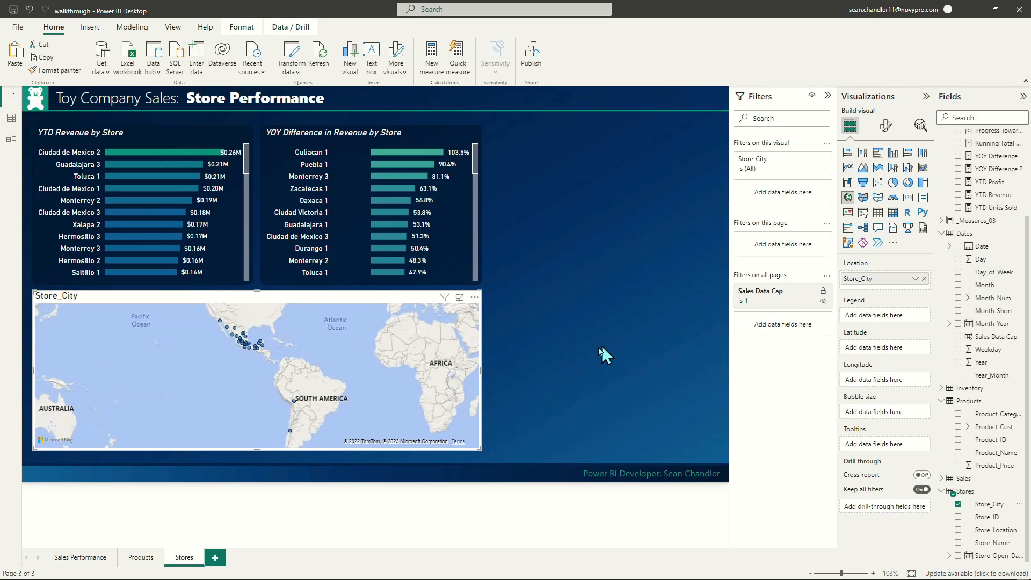
Examine the store cities plotted on the map, checking the points in South America, and bring Mexico back into view.
{"action": "scroll", "coordinate": [306, 361], "scroll_direction": "up", "scroll_amount": 5}
{"action": "mouse_move", "coordinate": [378, 393]}
{"action": "left_mouse_down"}
{"action": "mouse_move", "coordinate": [382, 359]}
{"action": "mouse_move", "coordinate": [382, 388]}
{"action": "left_mouse_up"}
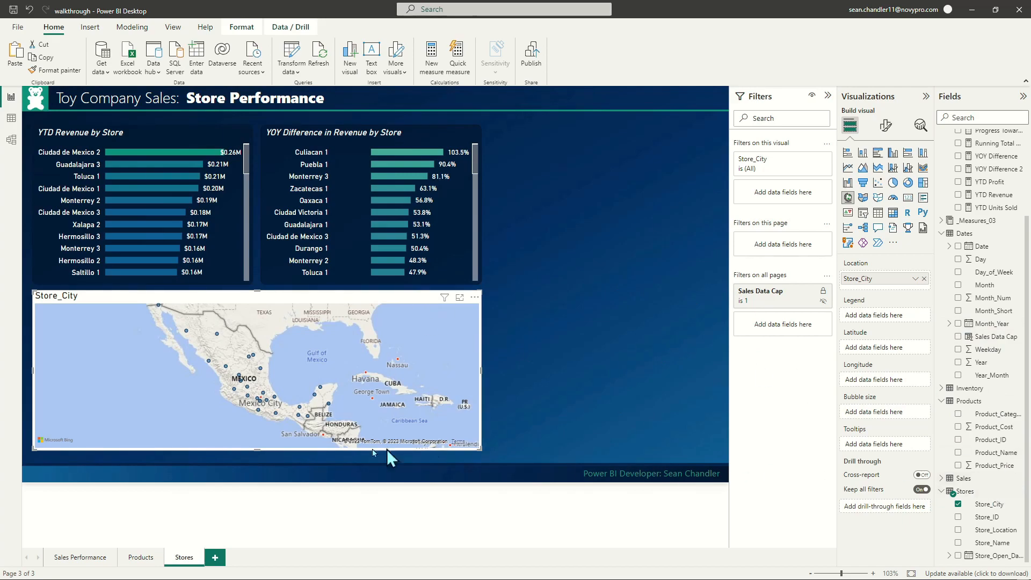
{"action": "scroll", "coordinate": [389, 378], "scroll_direction": "down", "scroll_amount": 3}
{"action": "left_click_drag", "start_coordinate": [318, 397], "coordinate": [185, 323]}
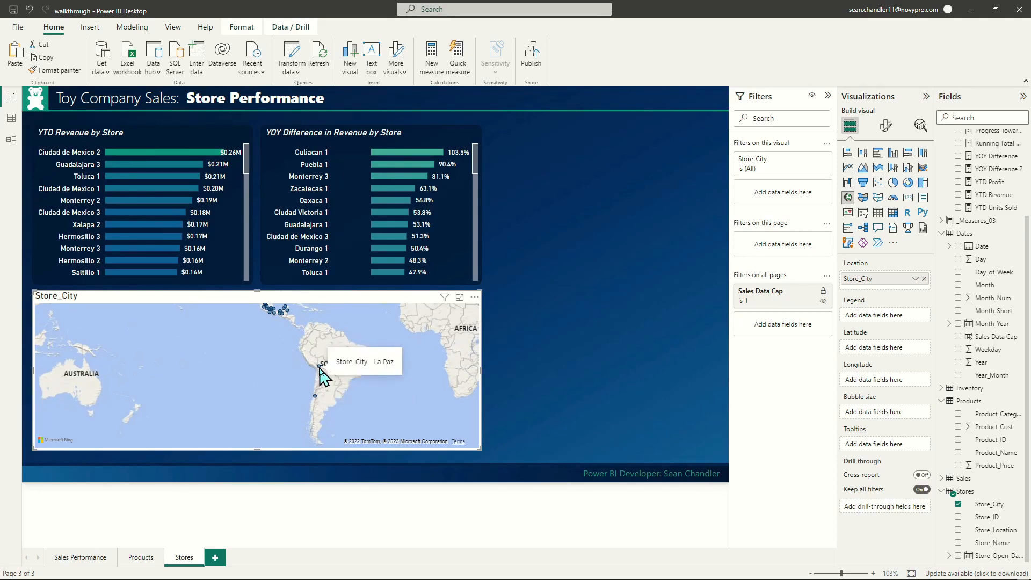
{"action": "left_click_drag", "start_coordinate": [260, 368], "coordinate": [268, 425]}
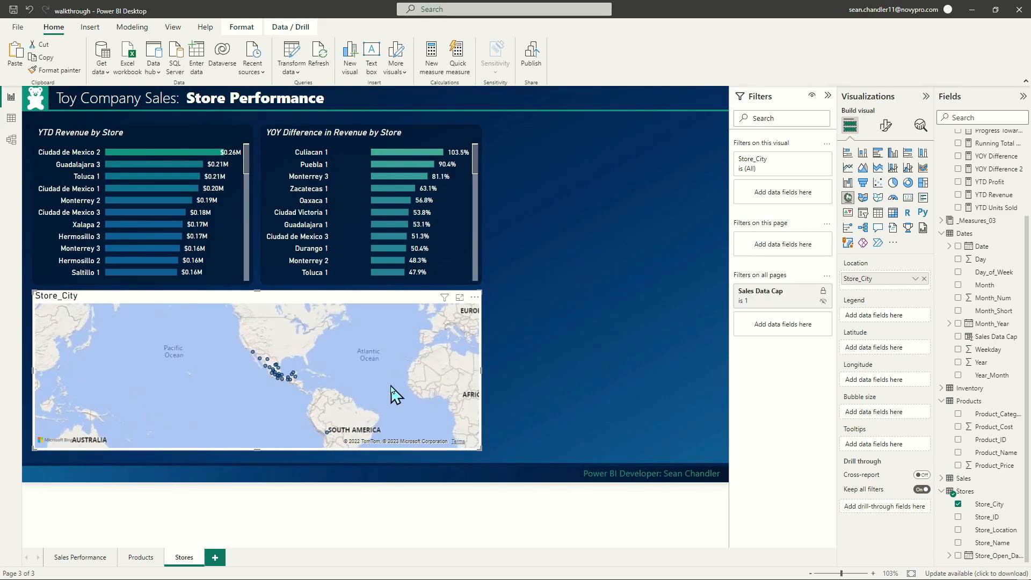
{"action": "scroll", "coordinate": [382, 391], "scroll_direction": "up", "scroll_amount": 1}
{"action": "left_click_drag", "start_coordinate": [359, 361], "coordinate": [440, 393]}
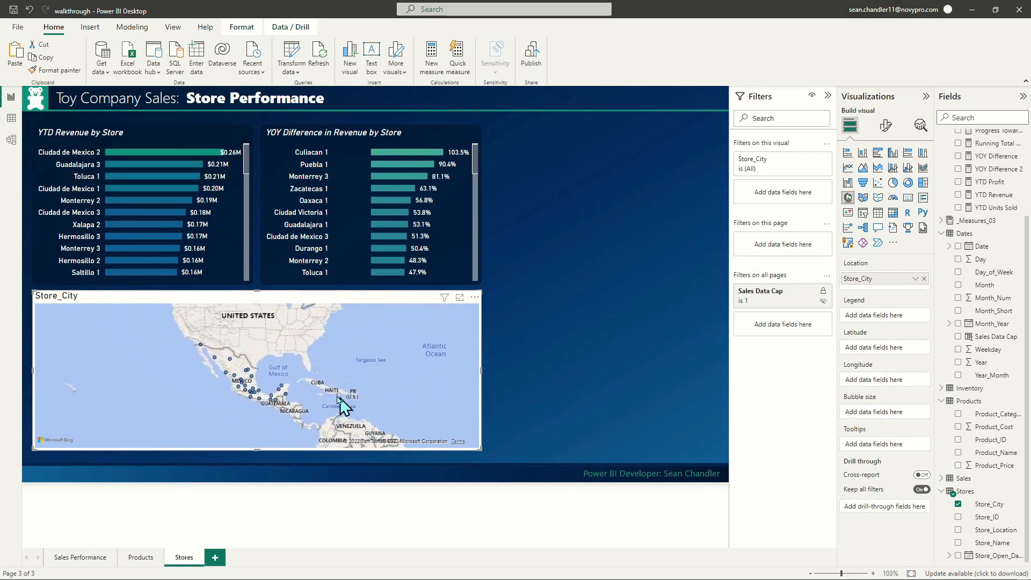
{"action": "scroll", "coordinate": [378, 405], "scroll_direction": "up", "scroll_amount": 1}
{"action": "left_click_drag", "start_coordinate": [380, 407], "coordinate": [476, 417]}
{"action": "scroll", "coordinate": [397, 407], "scroll_direction": "down", "scroll_amount": 1}
{"action": "left_click_drag", "start_coordinate": [379, 409], "coordinate": [471, 410]}
{"action": "scroll", "coordinate": [340, 402], "scroll_direction": "up", "scroll_amount": 1}
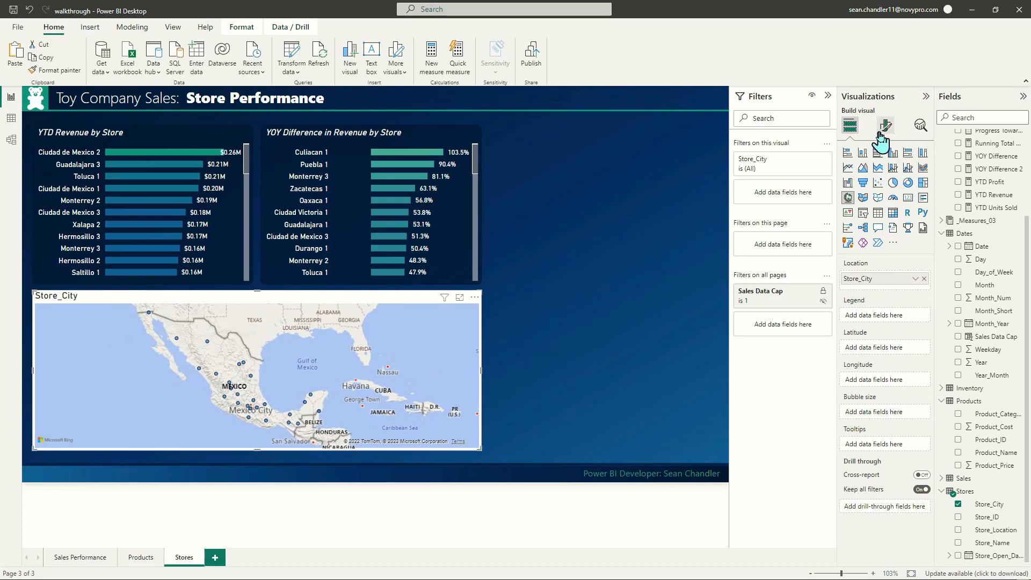
Copy the YOY difference chart's formatting onto the map and use YTD Revenue as the map's bubble size.
{"action": "left_click", "coordinate": [363, 138]}
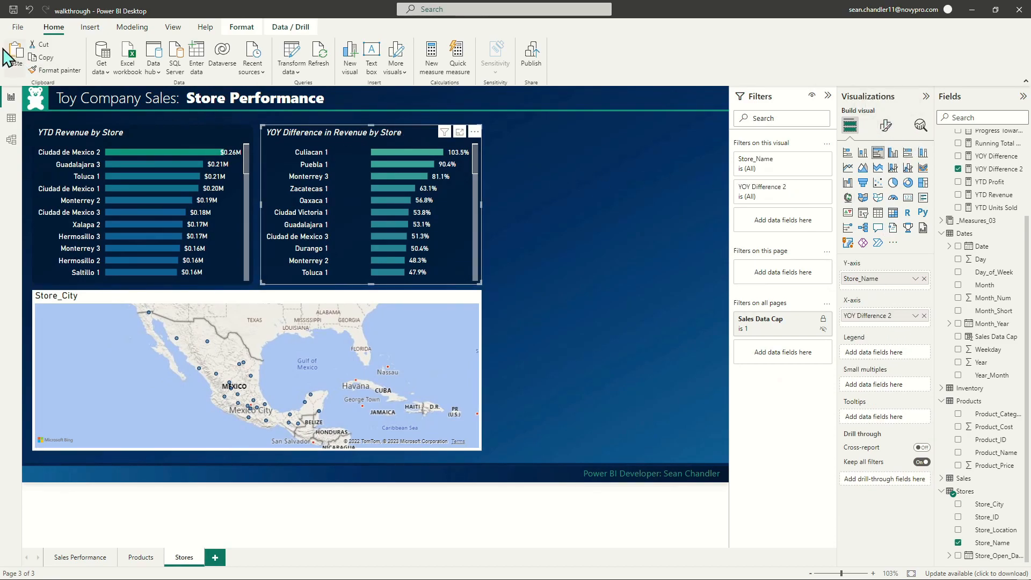
{"action": "left_click", "coordinate": [98, 299]}
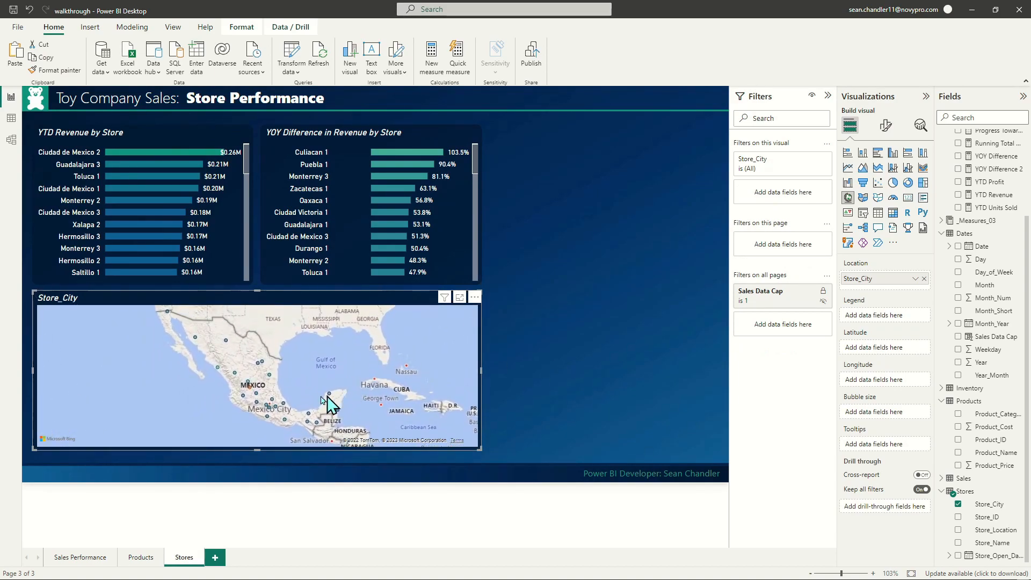
{"action": "mouse_move", "coordinate": [250, 387]}
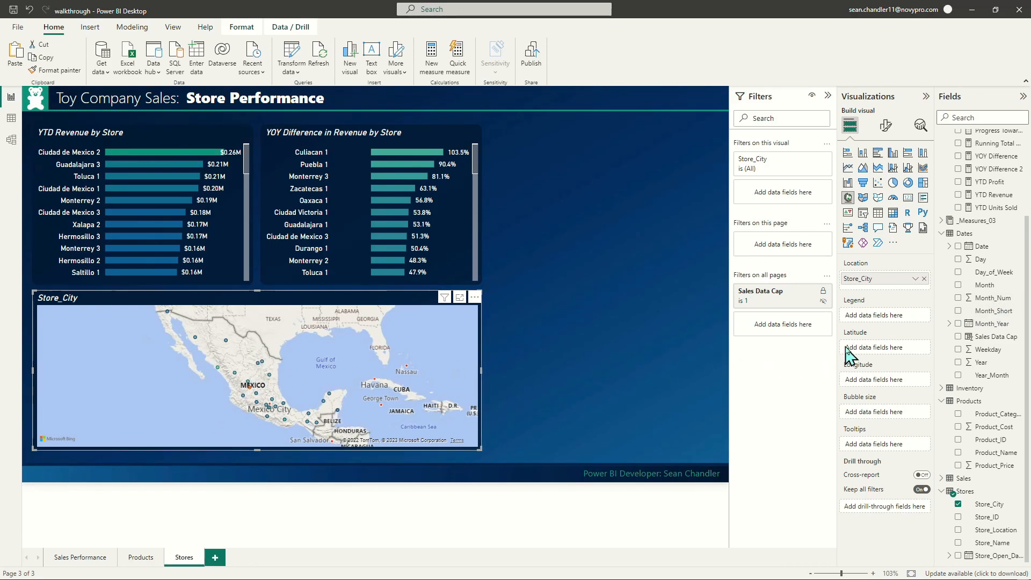
{"action": "scroll", "coordinate": [995, 323], "scroll_direction": "up", "scroll_amount": 3}
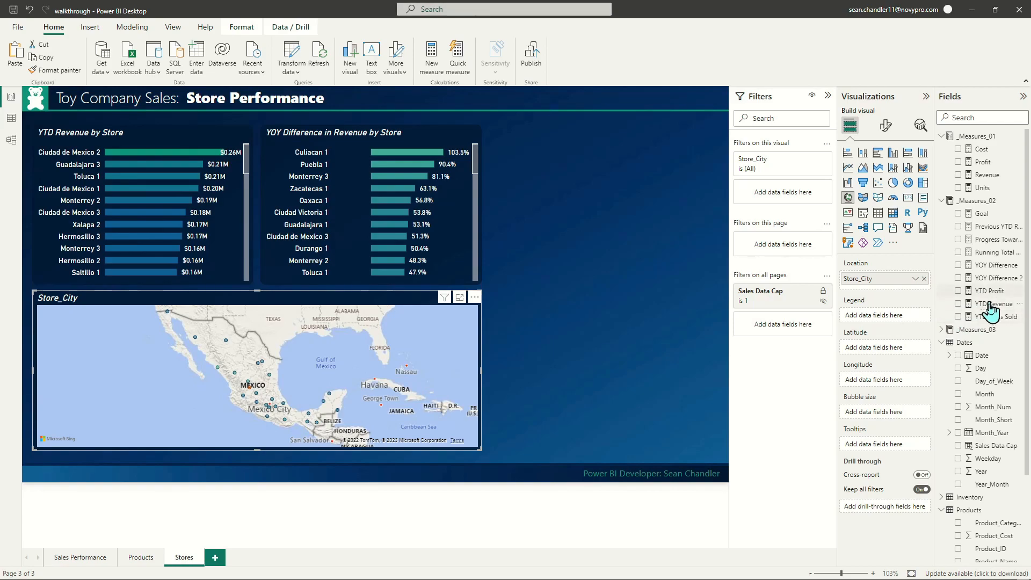
{"action": "left_click_drag", "start_coordinate": [992, 304], "coordinate": [892, 415]}
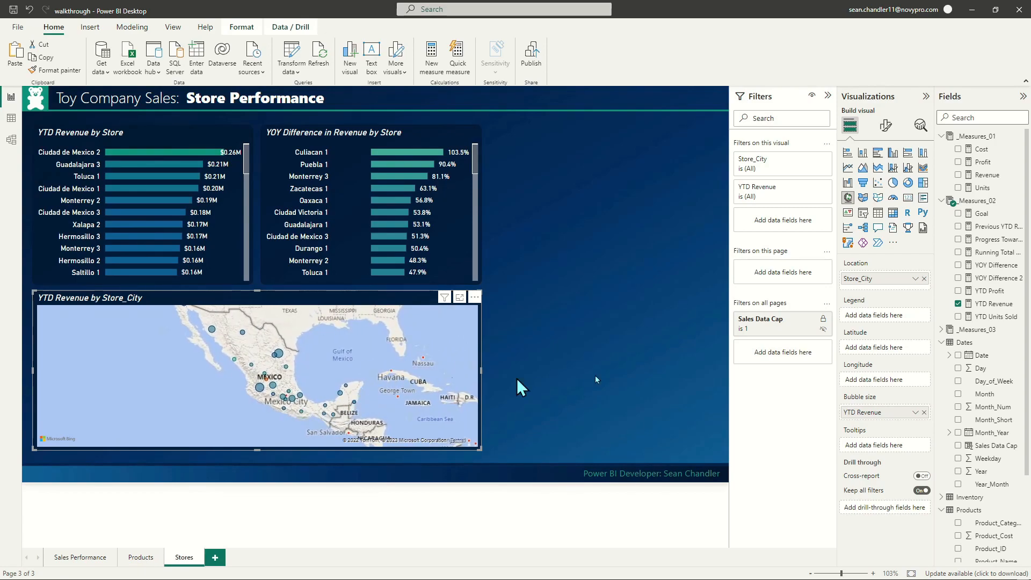
Set the map's style to Light and bring Mexico's store bubbles back into view.
{"action": "left_click", "coordinate": [885, 125]}
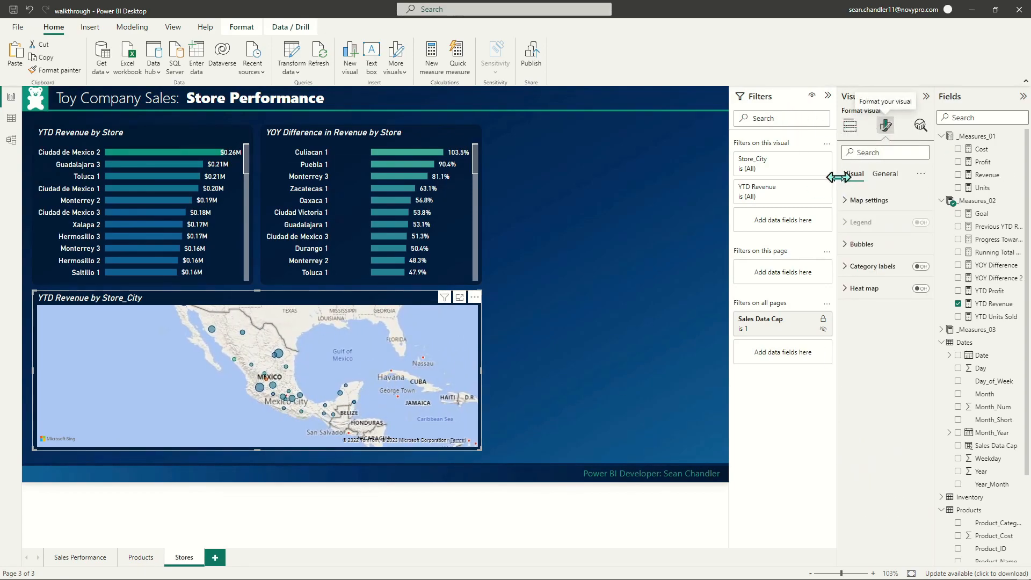
{"action": "left_click", "coordinate": [879, 202]}
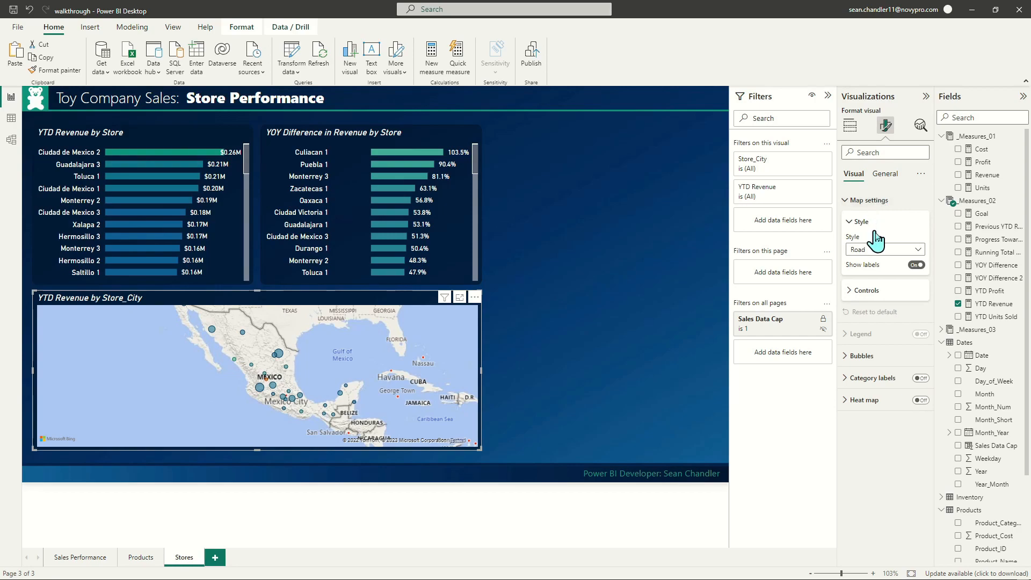
{"action": "left_click", "coordinate": [885, 250]}
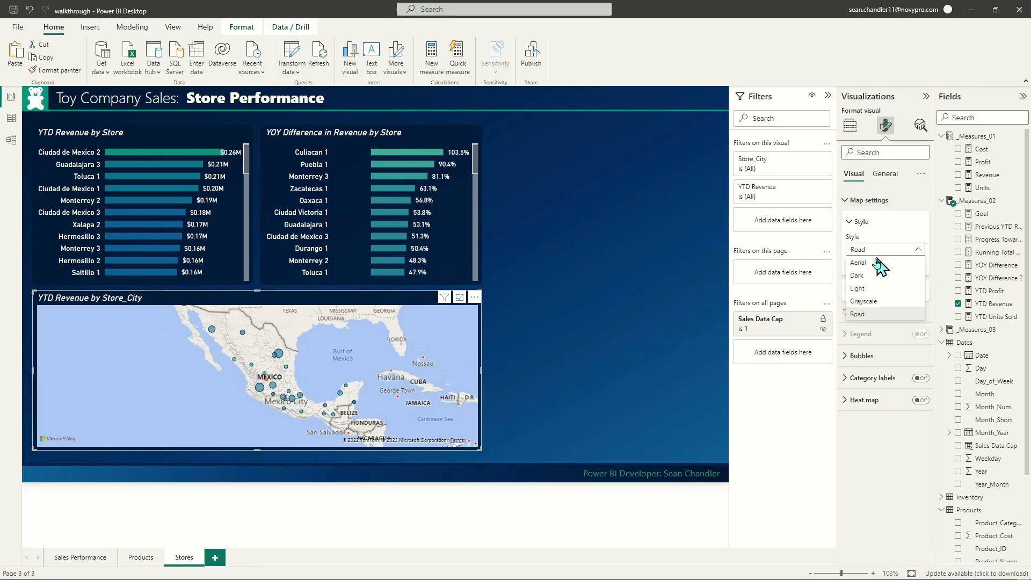
{"action": "left_click", "coordinate": [871, 289]}
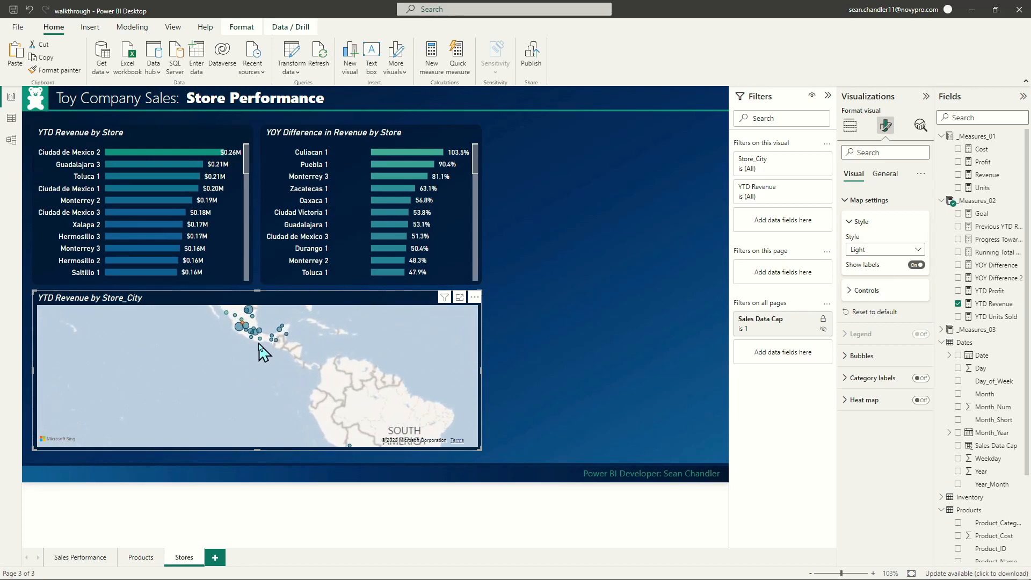
{"action": "left_click_drag", "start_coordinate": [290, 384], "coordinate": [331, 394]}
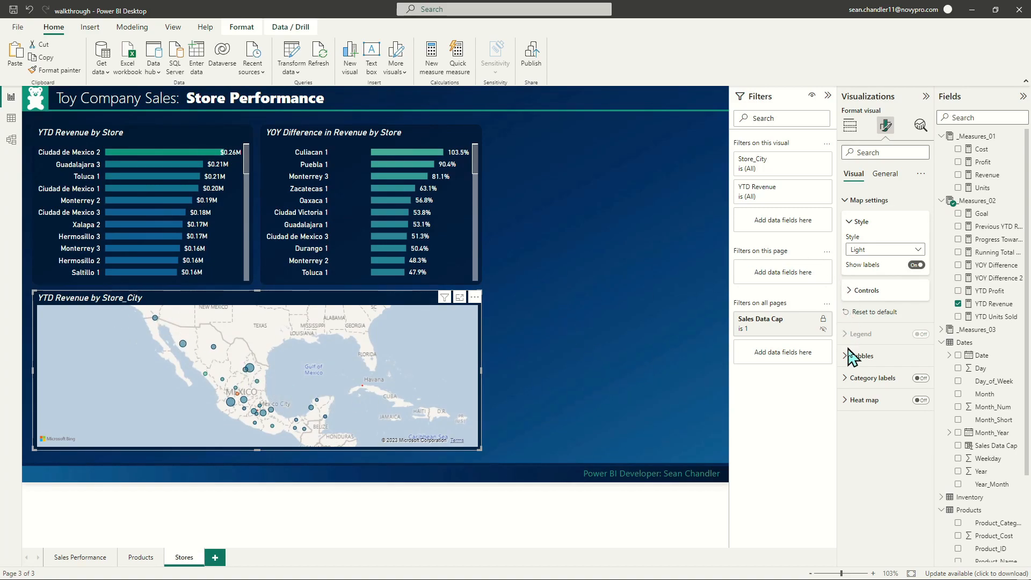
Try a bubble size of 0 px on the map and check the bubbles over Mexico.
{"action": "left_click", "coordinate": [862, 356]}
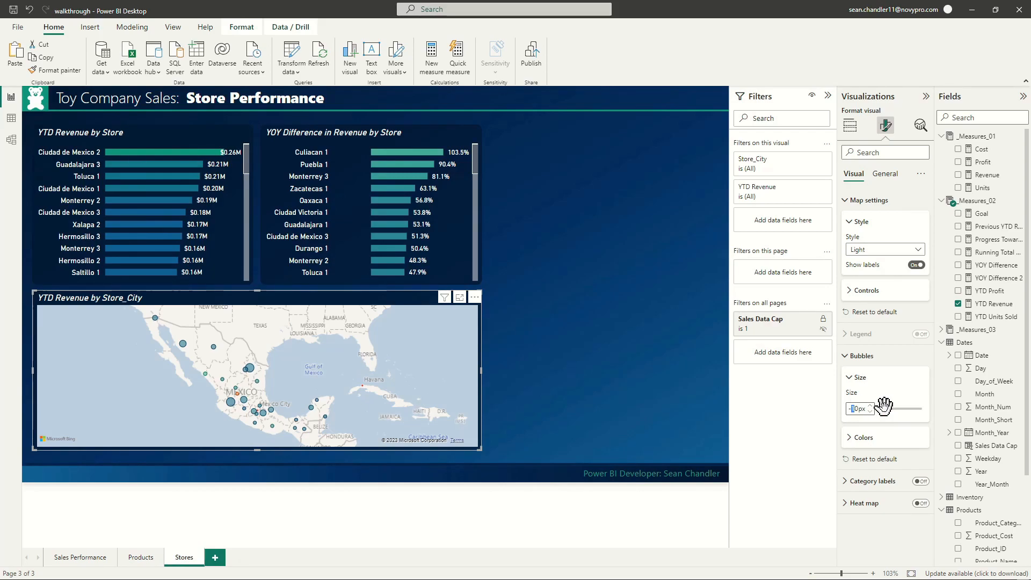
{"action": "key", "text": "BackSpace"}
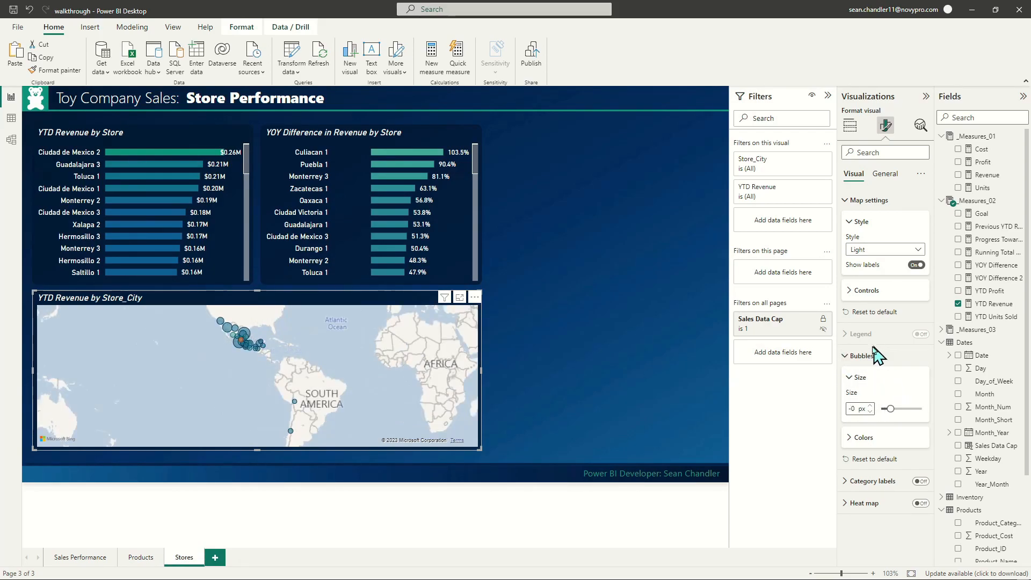
{"action": "scroll", "coordinate": [260, 362], "scroll_direction": "up", "scroll_amount": 1}
{"action": "scroll", "coordinate": [295, 376], "scroll_direction": "up", "scroll_amount": 3}
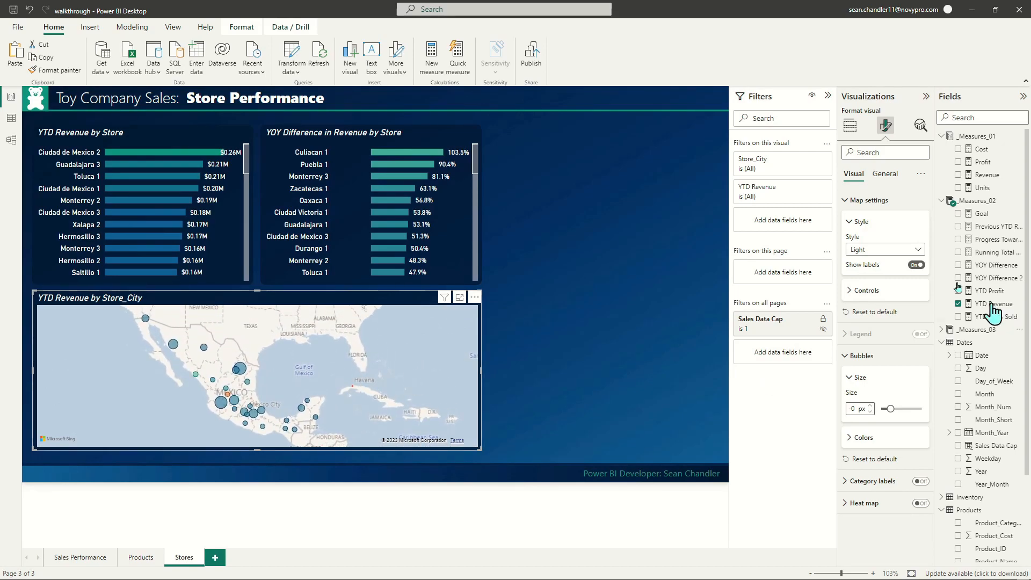
{"action": "left_click", "coordinate": [862, 357]}
{"action": "left_click", "coordinate": [861, 354]}
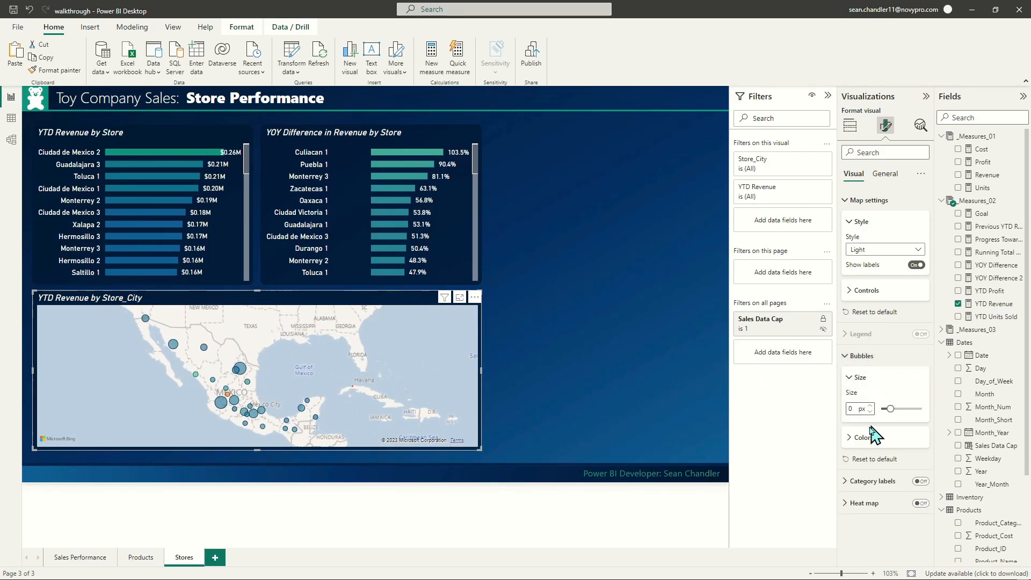
Reset the map's bubble formatting to default, compare with 0 px again, and return the size to -10 px.
{"action": "left_click", "coordinate": [863, 458]}
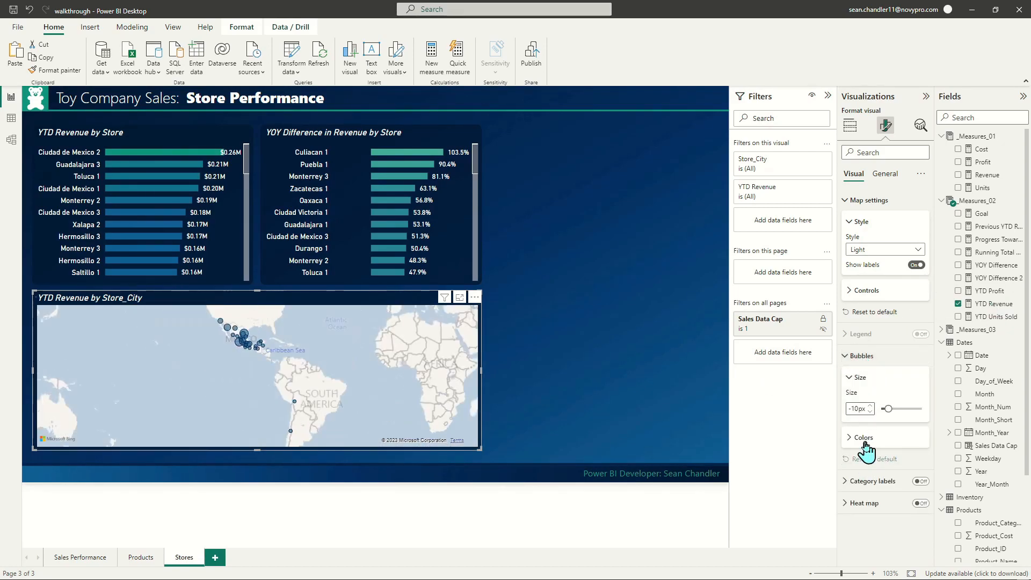
{"action": "left_click", "coordinate": [870, 405]}
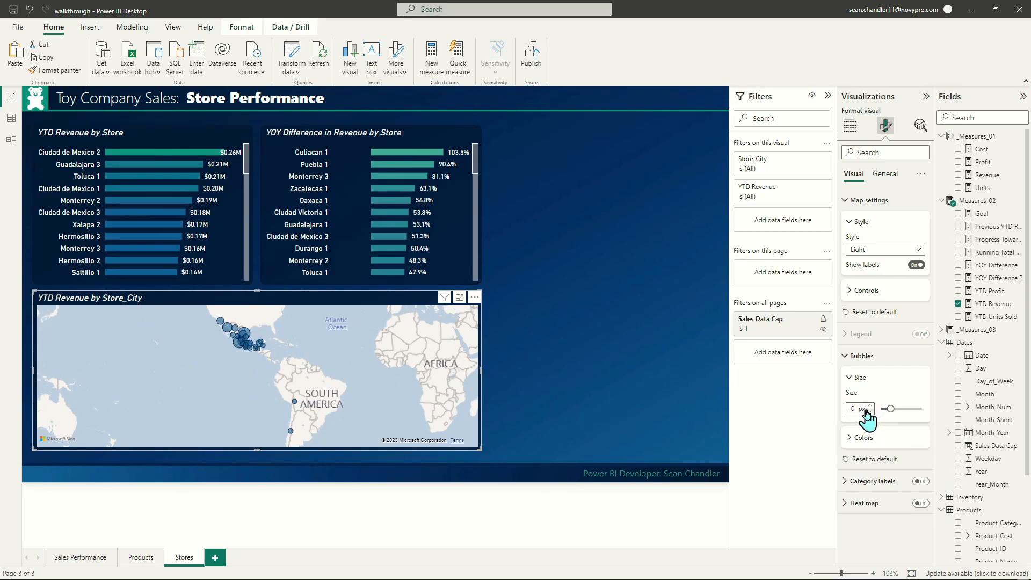
{"action": "type", "text": "0"}
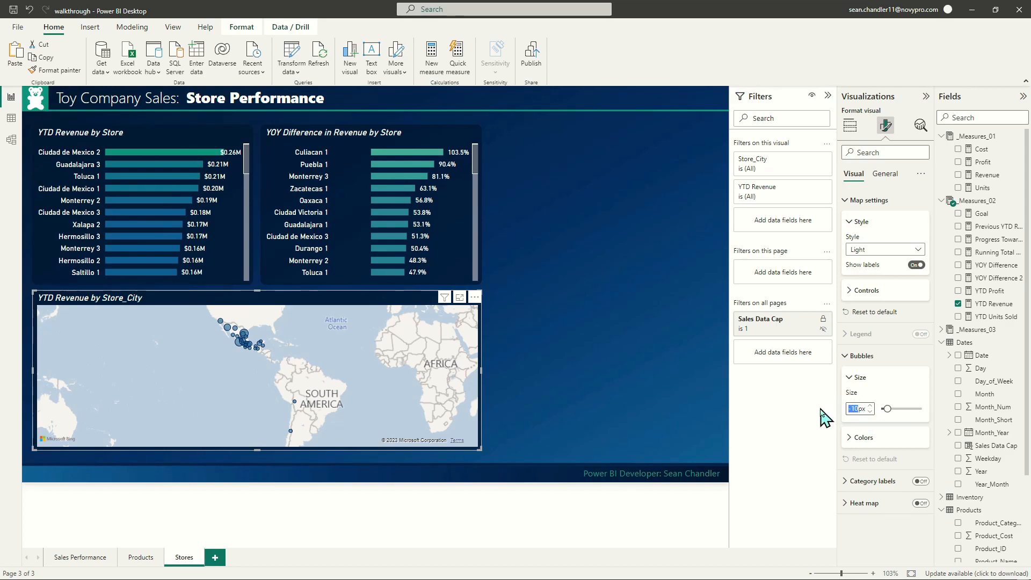
Set the bubble size of the store city map to -5 px.
{"action": "type", "text": "-5"}
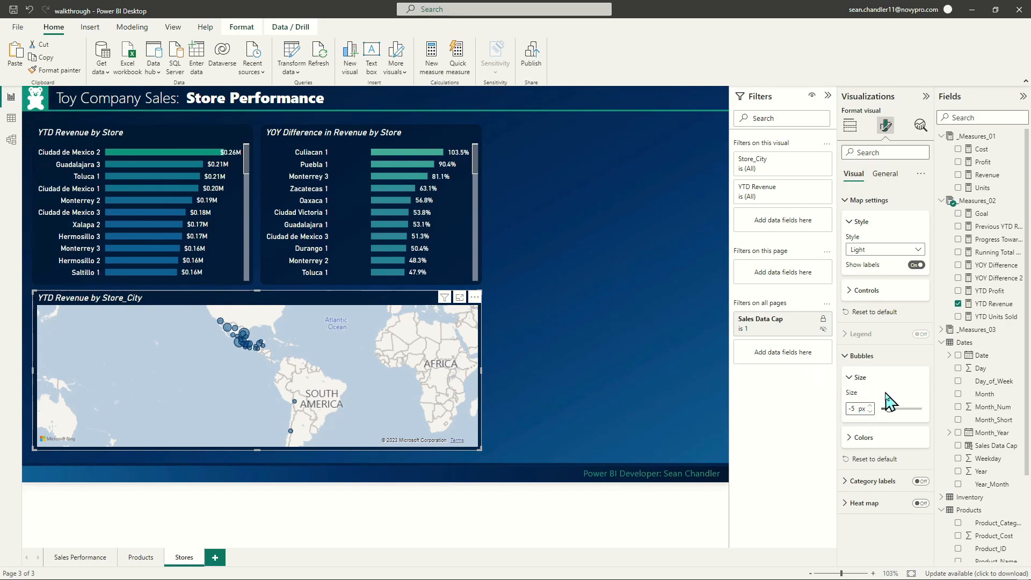
{"action": "left_click", "coordinate": [857, 439]}
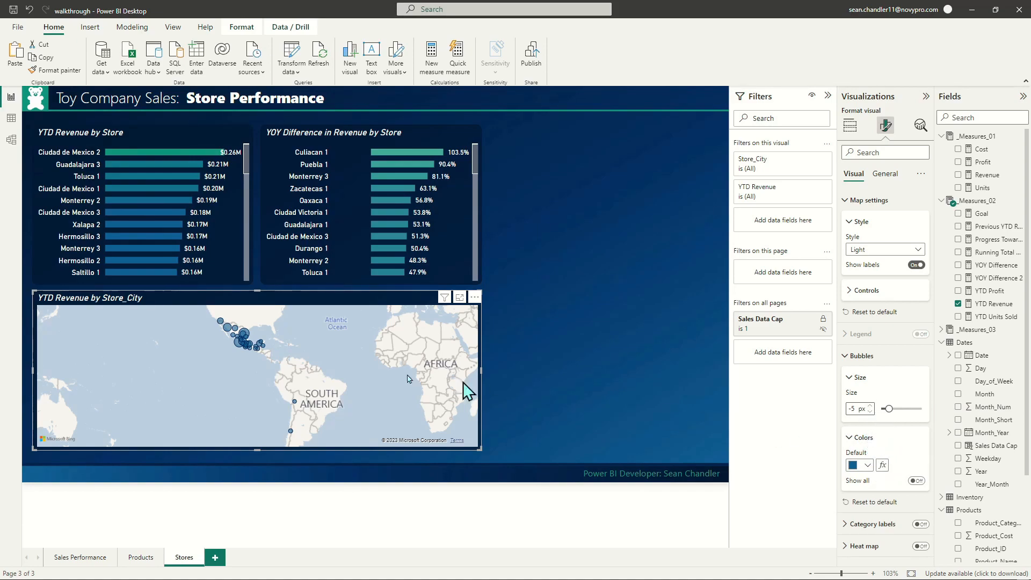
{"action": "scroll", "coordinate": [236, 352], "scroll_direction": "up", "scroll_amount": 2}
{"action": "left_click_drag", "start_coordinate": [313, 380], "coordinate": [371, 475]}
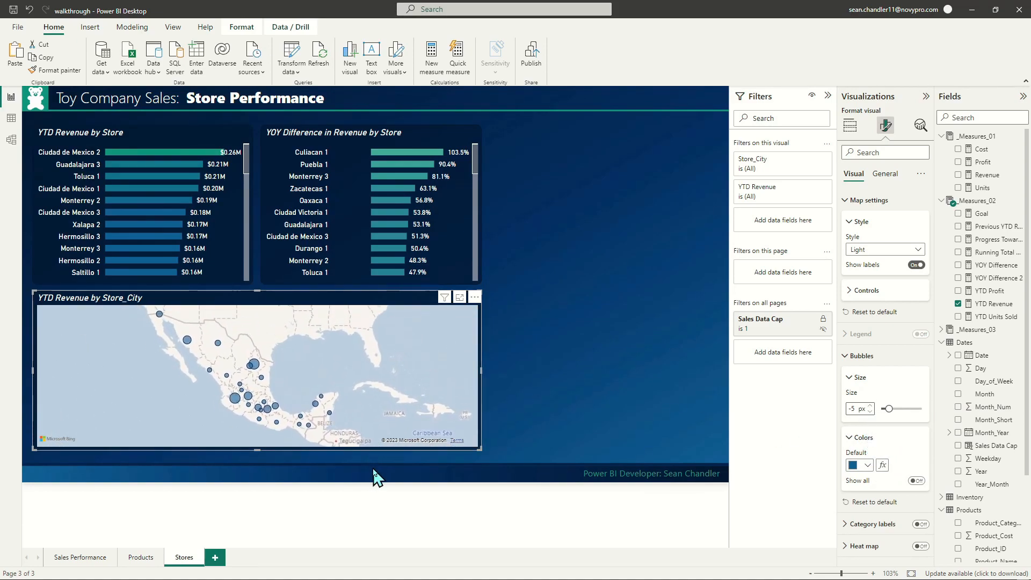
Base the map bubbles' default color gradient on the YOY Difference 2 measure and add a middle color.
{"action": "left_click", "coordinate": [882, 465]}
{"action": "left_click", "coordinate": [417, 216]}
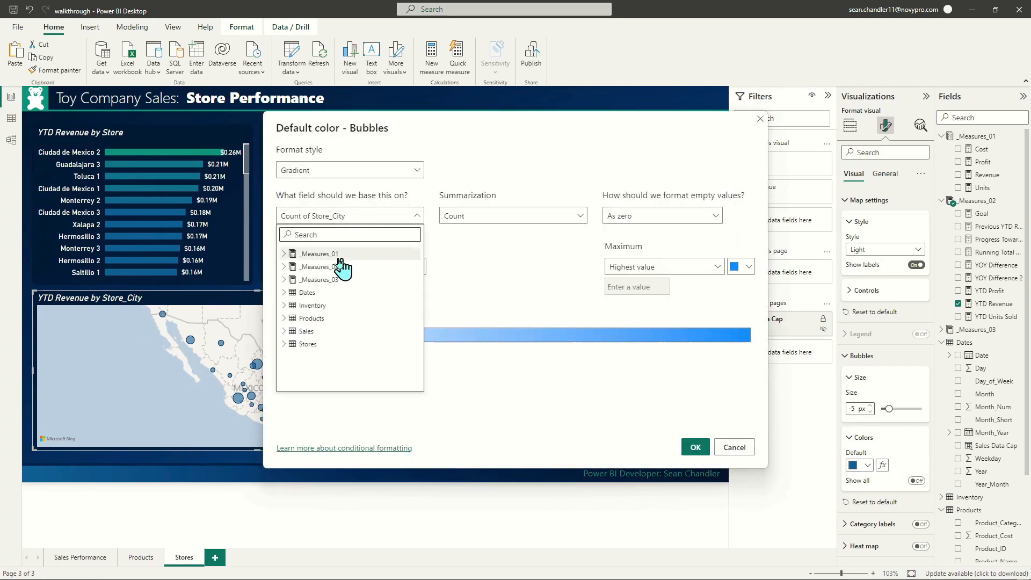
{"action": "left_click", "coordinate": [284, 267]}
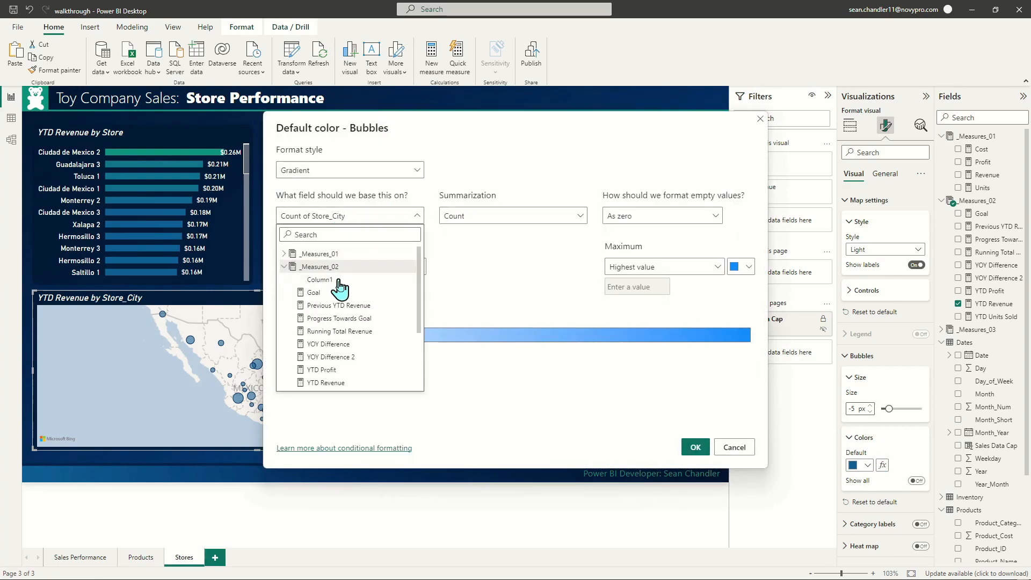
{"action": "left_click", "coordinate": [338, 356]}
{"action": "left_click", "coordinate": [281, 311]}
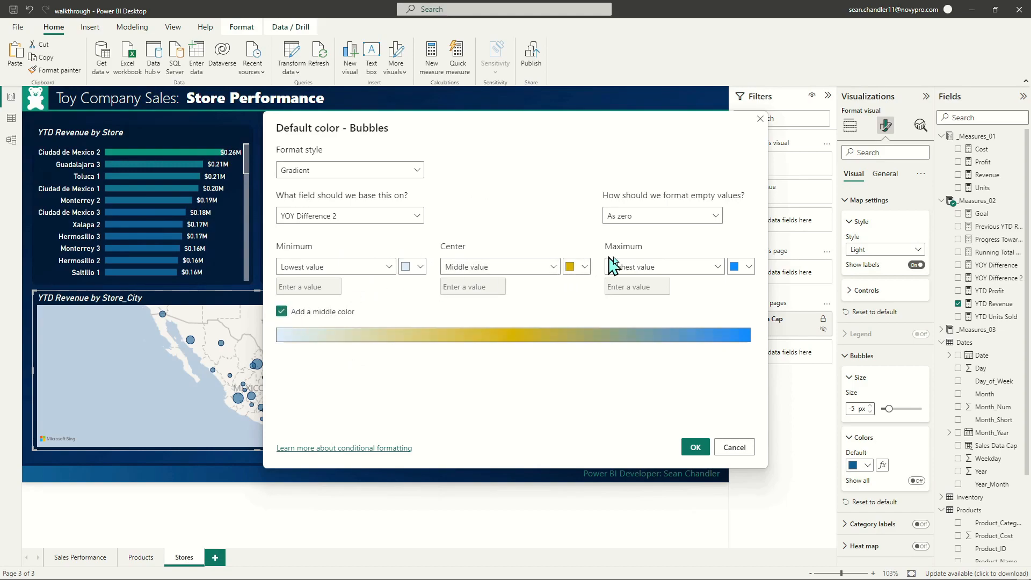
Set the gradient's center to a custom value of 0.
{"action": "left_click", "coordinate": [528, 267]}
{"action": "left_click", "coordinate": [490, 301]}
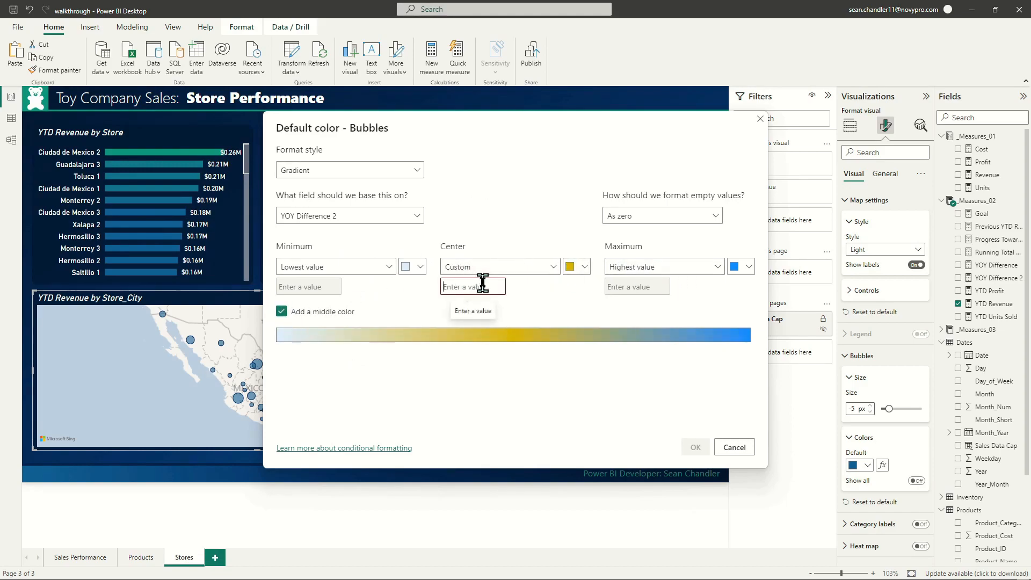
{"action": "left_click", "coordinate": [478, 286]}
{"action": "type", "text": "0"}
Color the gradient teal green for the maximum, blue for the center and orange for the minimum, and apply it to the bubbles.
{"action": "left_click", "coordinate": [736, 268]}
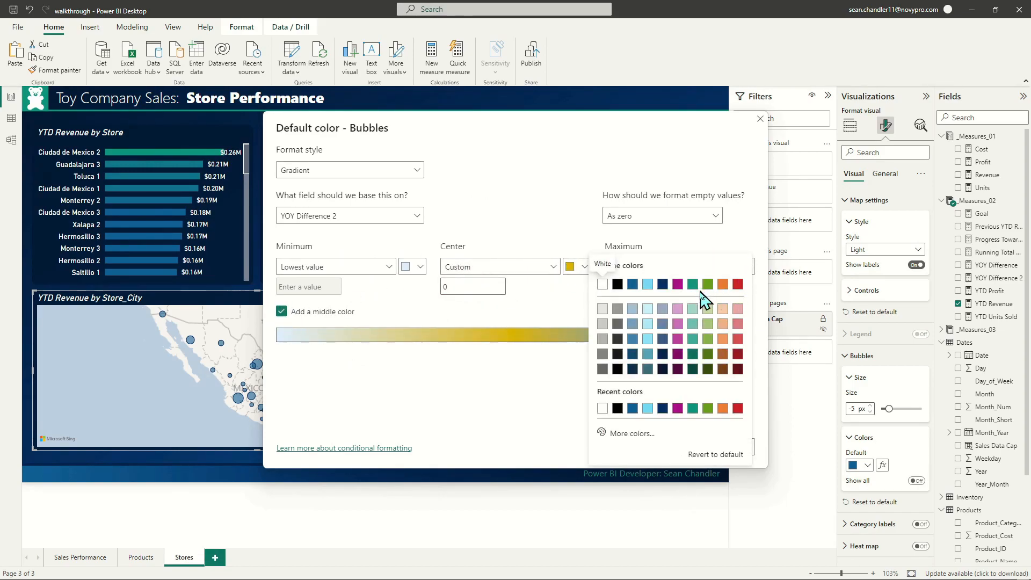
{"action": "left_click", "coordinate": [692, 344]}
{"action": "double_click", "coordinate": [576, 267]}
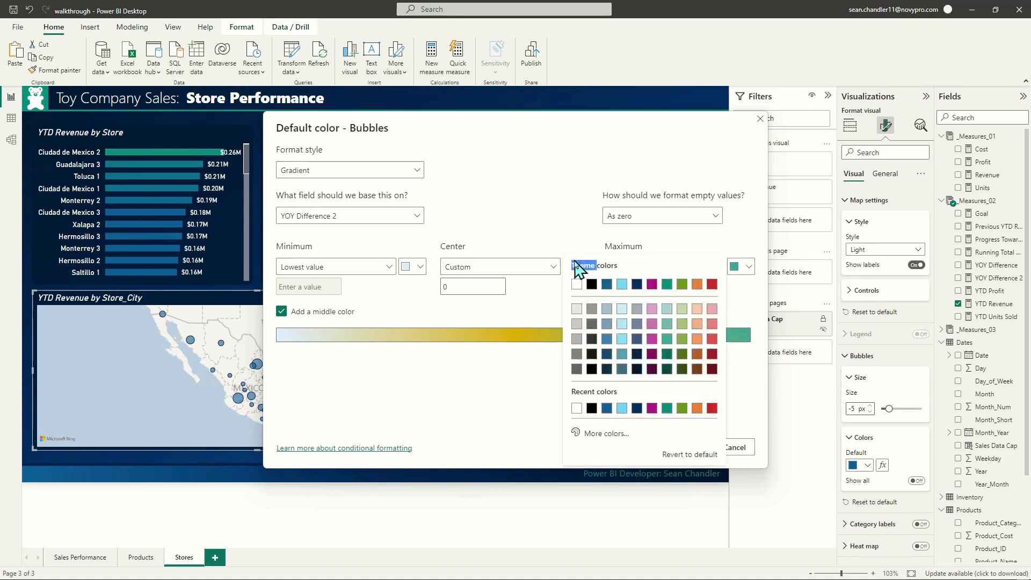
{"action": "left_click", "coordinate": [607, 283]}
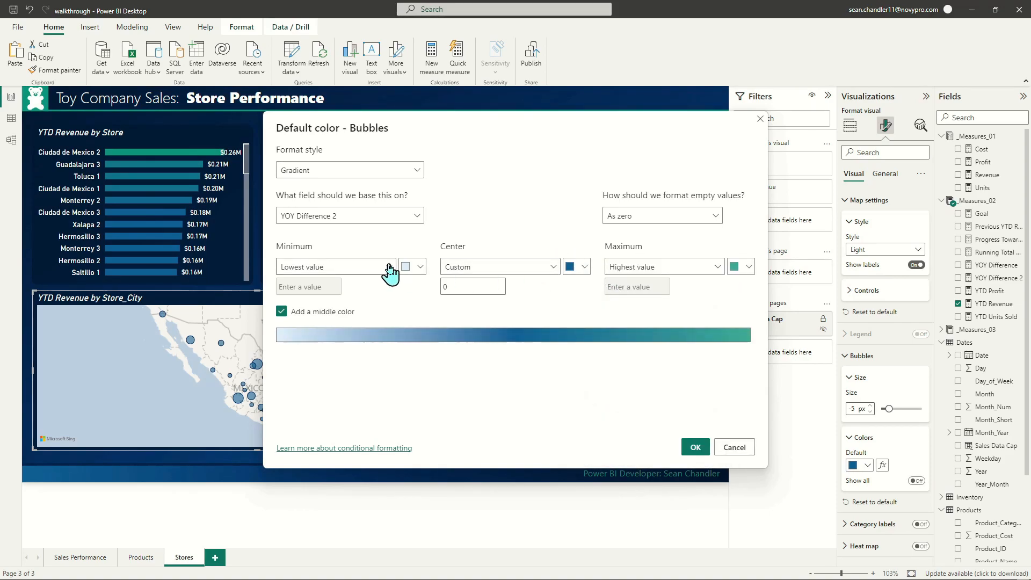
{"action": "left_click", "coordinate": [412, 267]}
{"action": "left_click", "coordinate": [532, 283]}
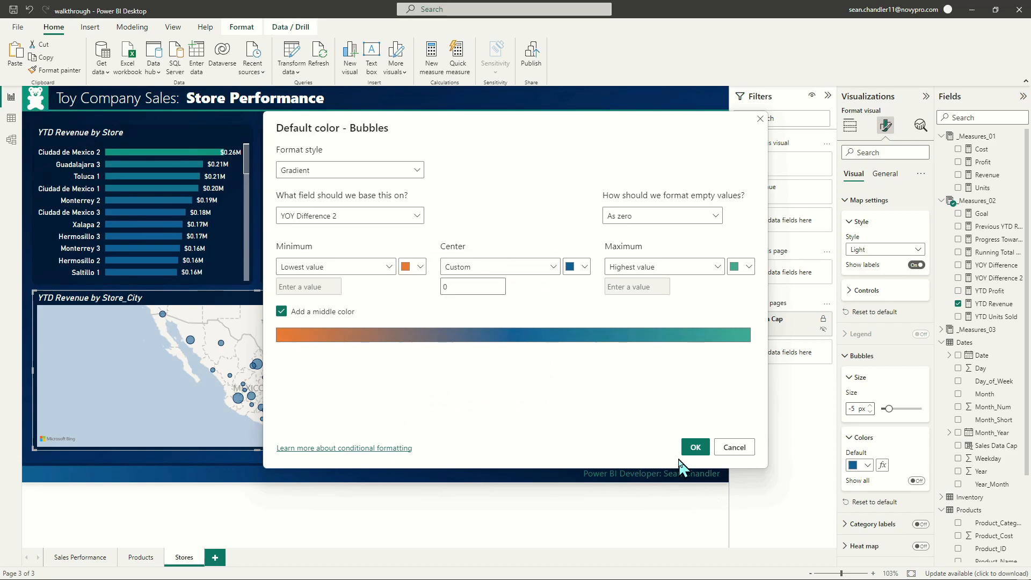
{"action": "left_click", "coordinate": [694, 447]}
{"action": "scroll", "coordinate": [242, 380], "scroll_direction": "up", "scroll_amount": 5}
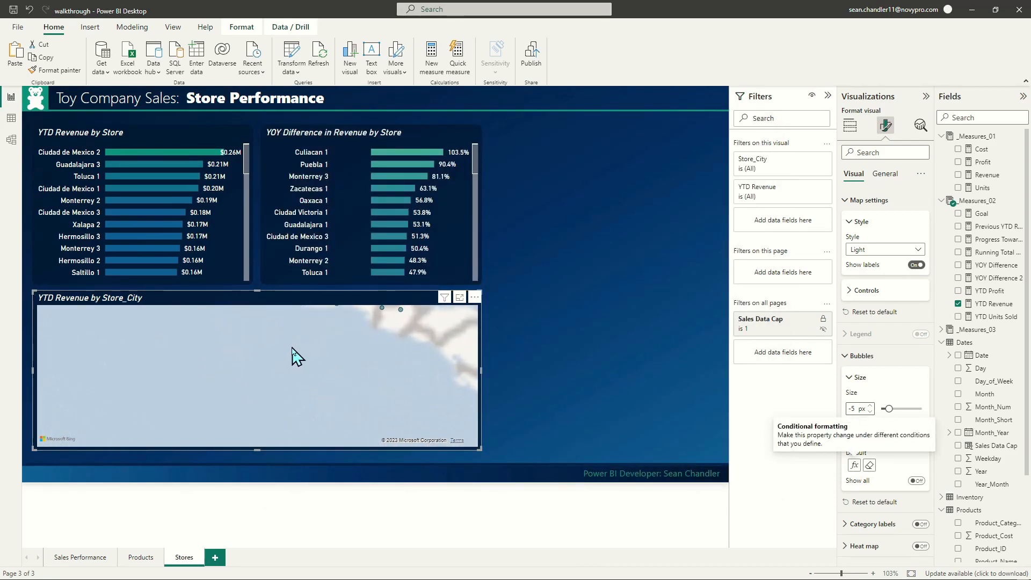
{"action": "left_click_drag", "start_coordinate": [391, 380], "coordinate": [330, 378]}
{"action": "left_click_drag", "start_coordinate": [396, 357], "coordinate": [240, 399]}
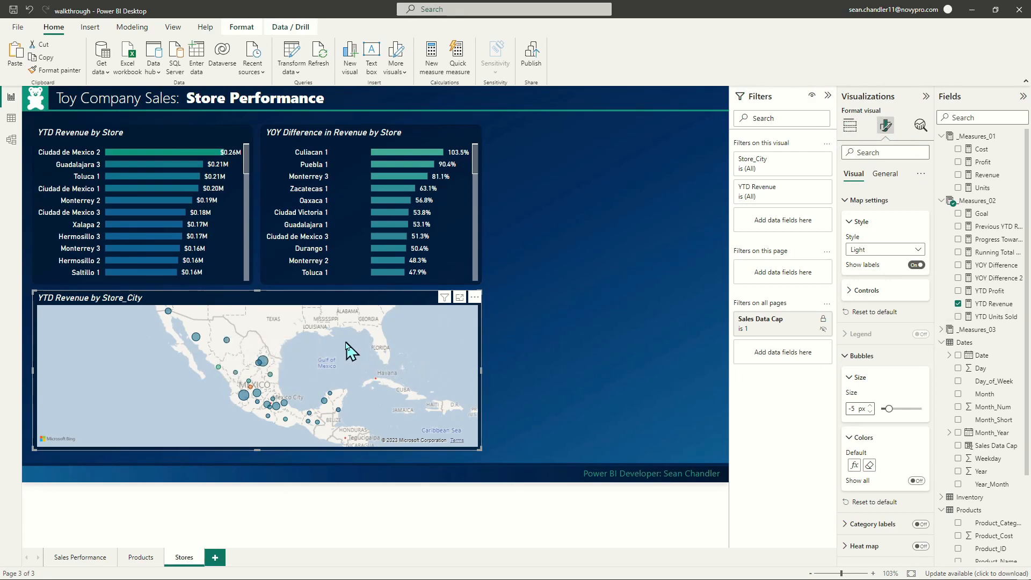
Change the map visual's title to "Revenue and YOY Difference by Store Location".
{"action": "left_click", "coordinate": [885, 174]}
{"action": "left_click", "coordinate": [859, 223]}
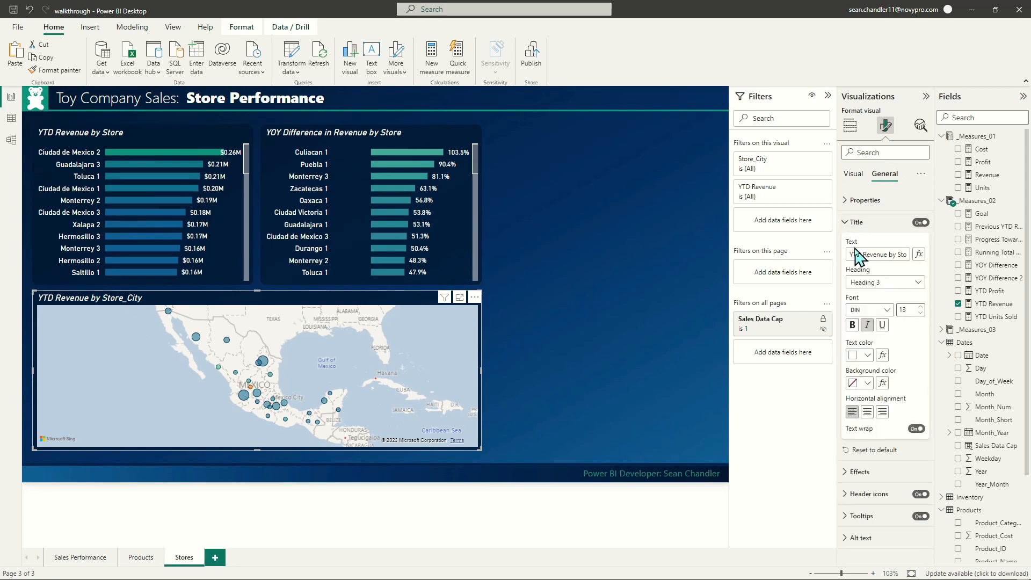
{"action": "triple_click", "coordinate": [876, 255]}
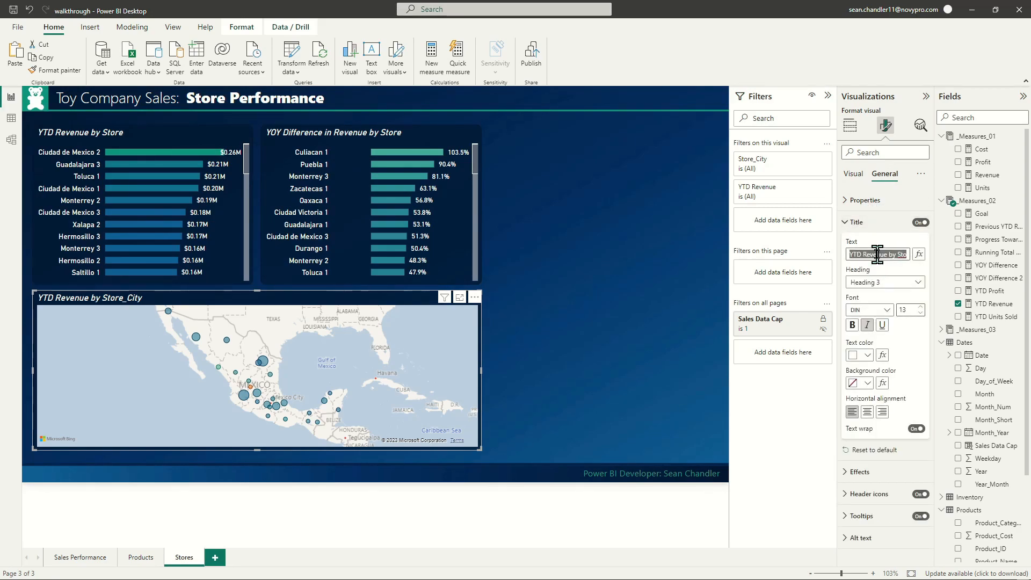
{"action": "type", "text": "Revenue and YOY Difference by Store"}
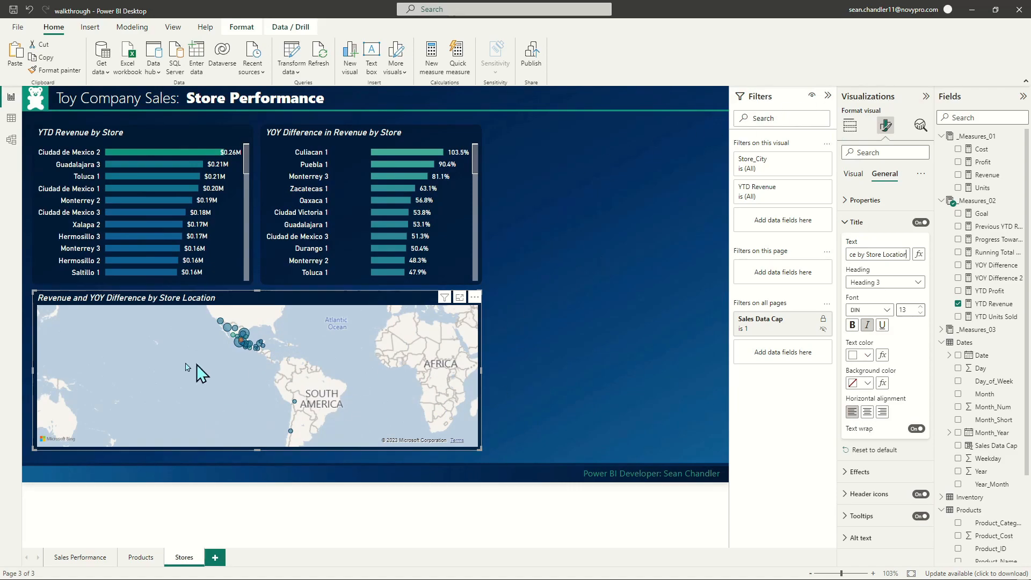
{"action": "scroll", "coordinate": [284, 373], "scroll_direction": "up", "scroll_amount": 1}
{"action": "left_click_drag", "start_coordinate": [304, 344], "coordinate": [332, 406]}
{"action": "scroll", "coordinate": [318, 392], "scroll_direction": "up", "scroll_amount": 1}
{"action": "left_click_drag", "start_coordinate": [325, 371], "coordinate": [413, 403]}
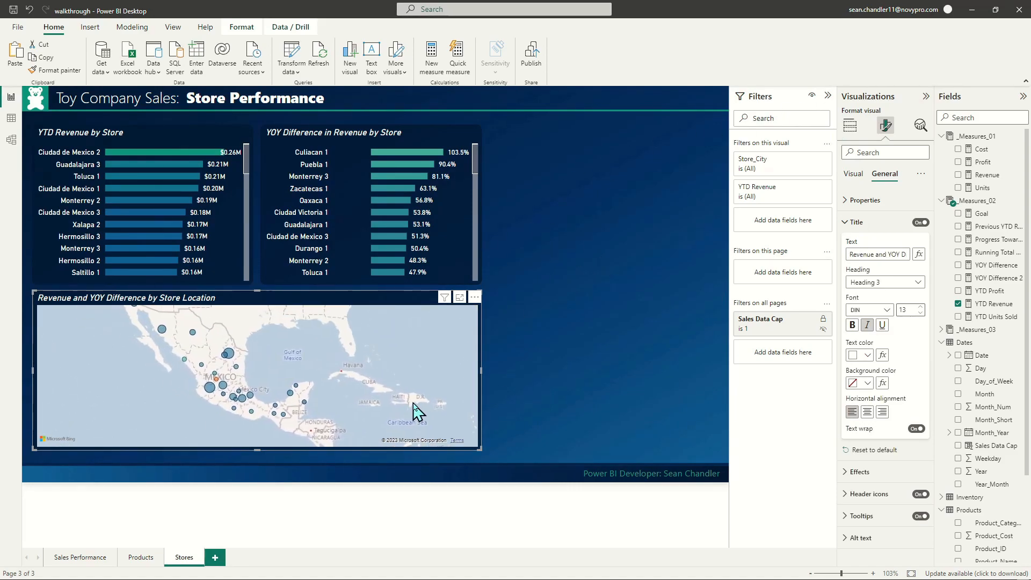
{"action": "left_click", "coordinate": [858, 176]}
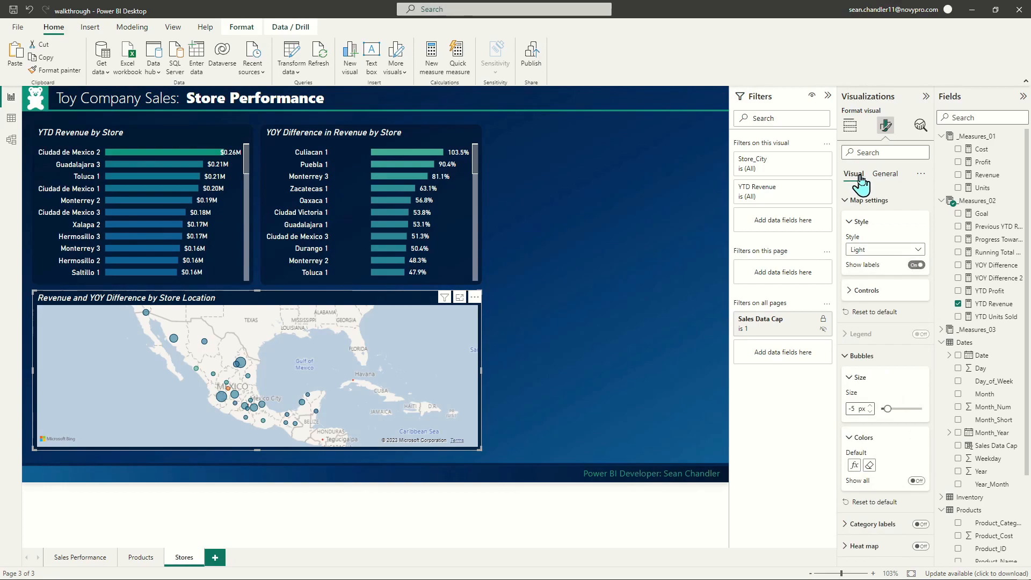
{"action": "left_click", "coordinate": [868, 291]}
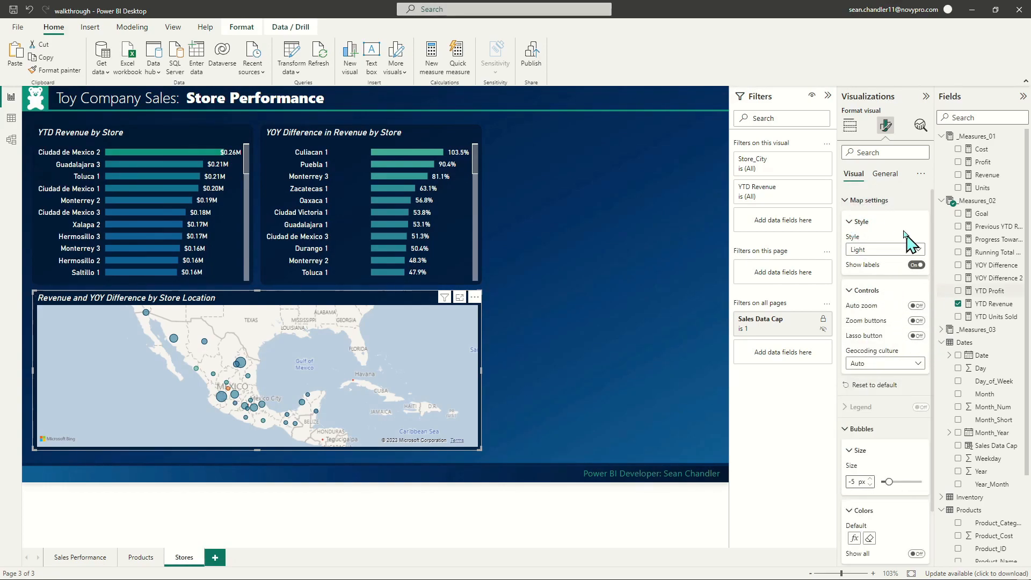
{"action": "left_click", "coordinate": [862, 201]}
{"action": "left_click", "coordinate": [859, 244]}
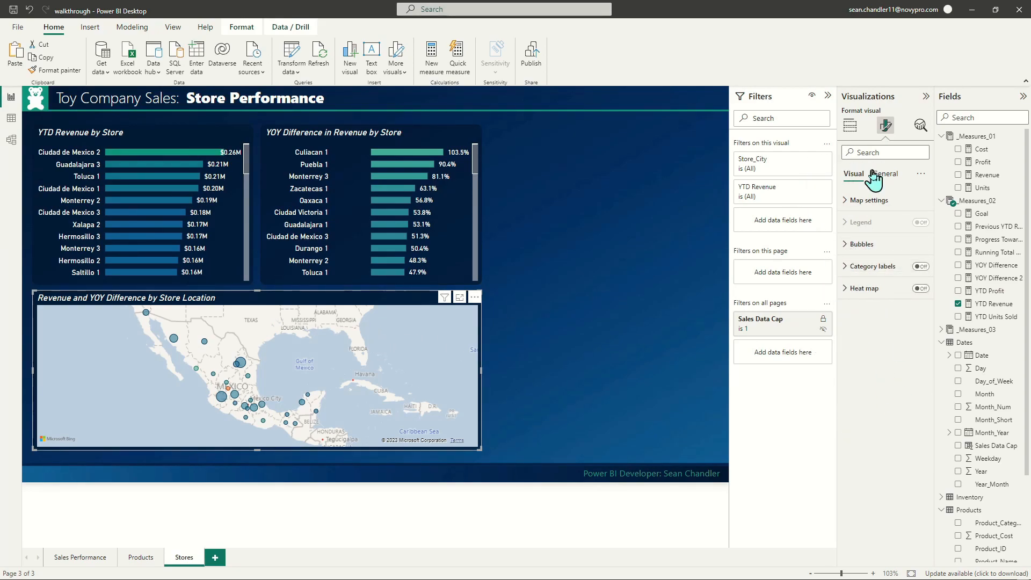
{"action": "left_click", "coordinate": [849, 125]}
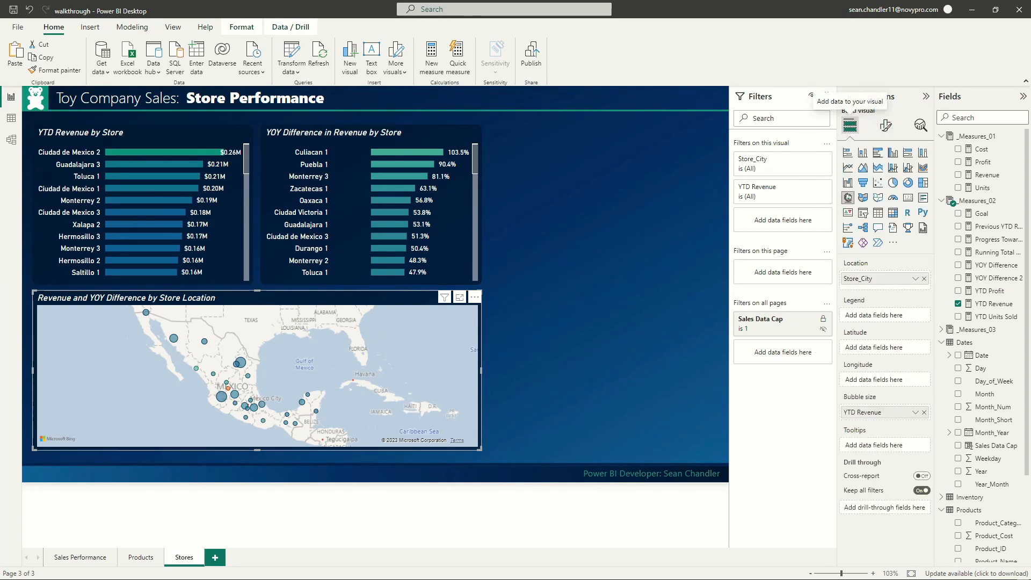
Add a new report page named "Store Tooltip" and hide it.
{"action": "mouse_move", "coordinate": [244, 366]}
{"action": "left_click", "coordinate": [215, 558]}
{"action": "double_click", "coordinate": [219, 557]}
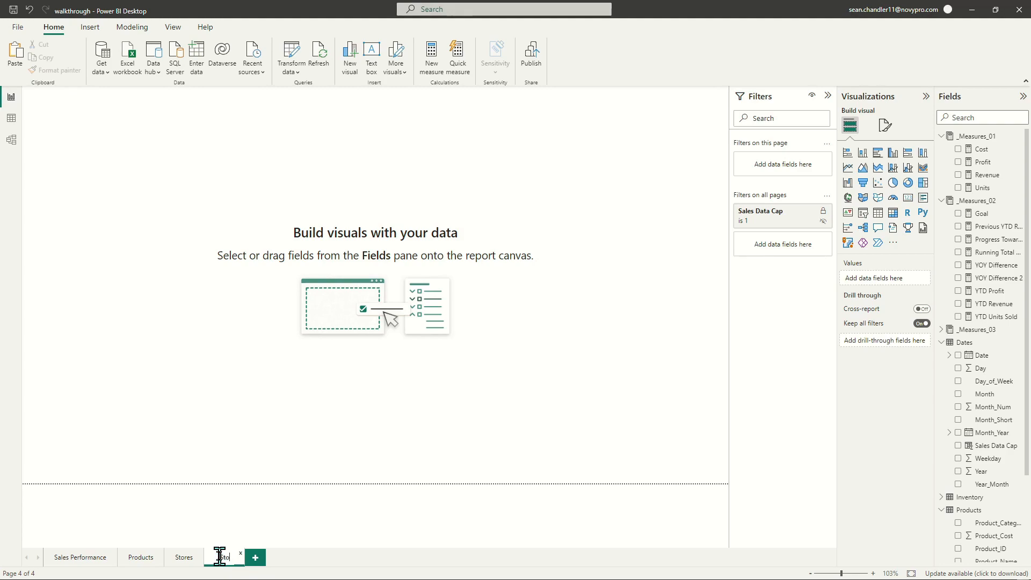
{"action": "type", "text": "Store Tooltip"}
{"action": "key", "text": "Return"}
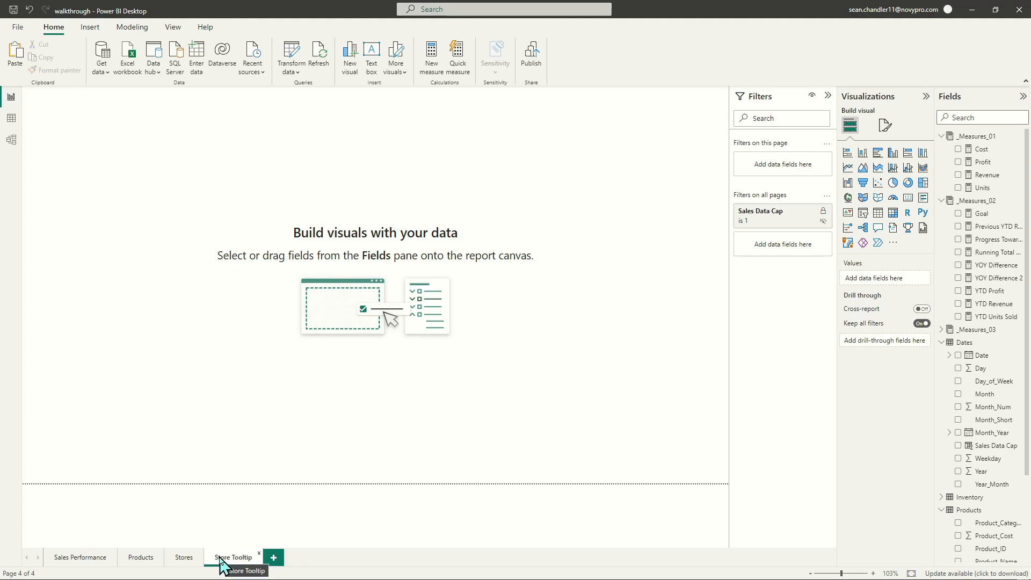
{"action": "right_click", "coordinate": [219, 557]}
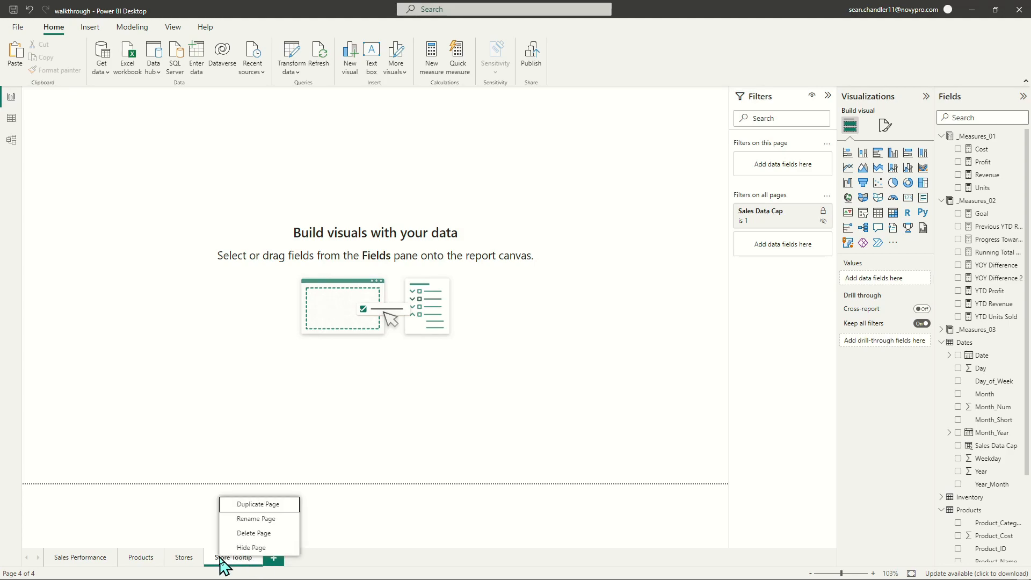
{"action": "left_click", "coordinate": [261, 547]}
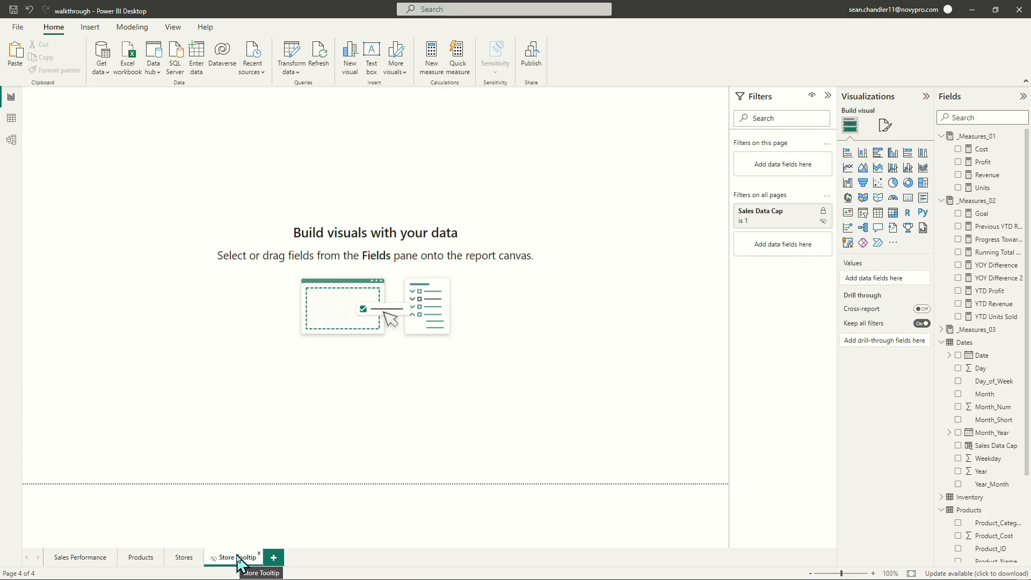
Allow the Store Tooltip page to be used as a tooltip.
{"action": "left_click", "coordinate": [182, 558]}
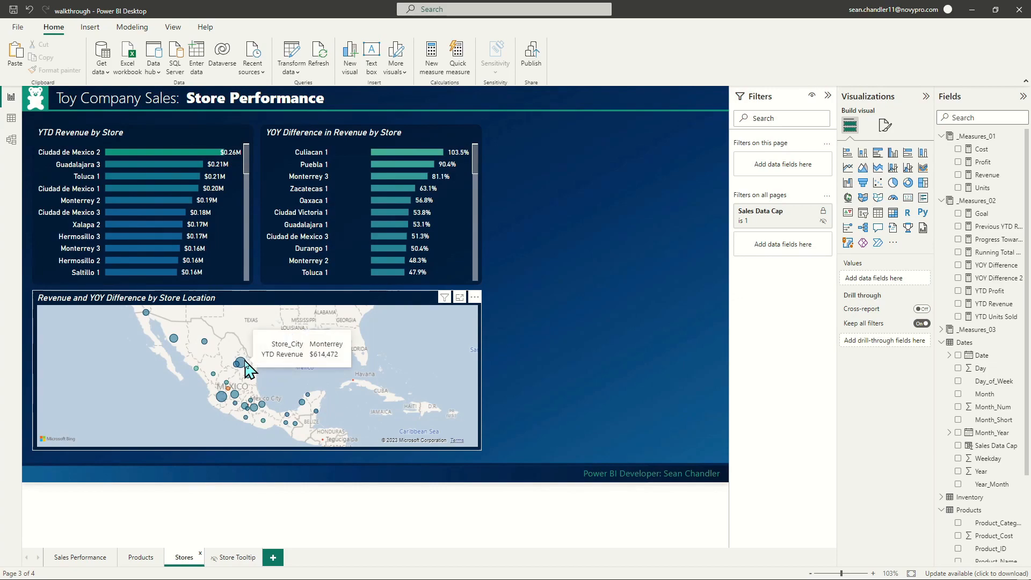
{"action": "left_click", "coordinate": [234, 560]}
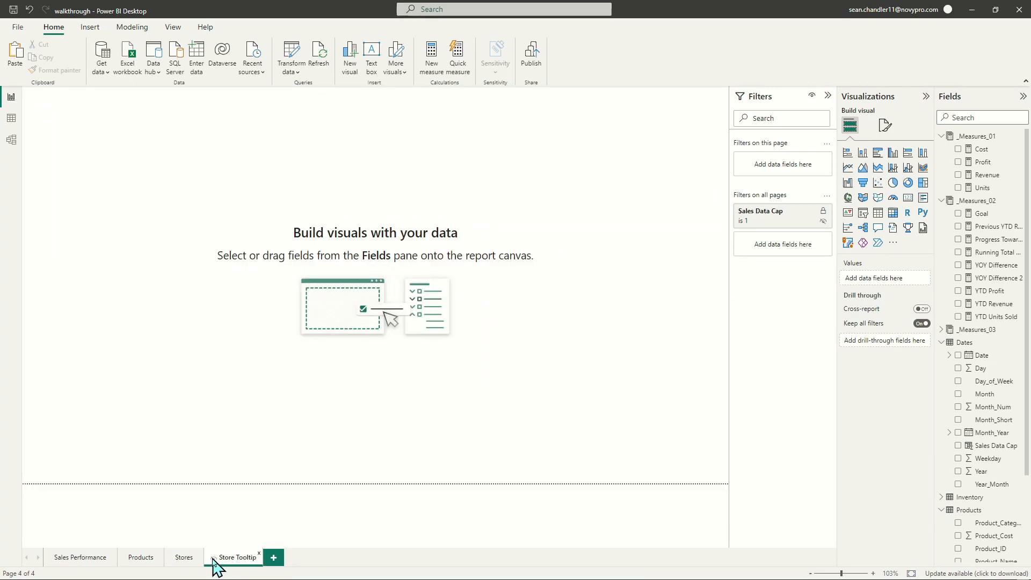
{"action": "left_click", "coordinate": [884, 125]}
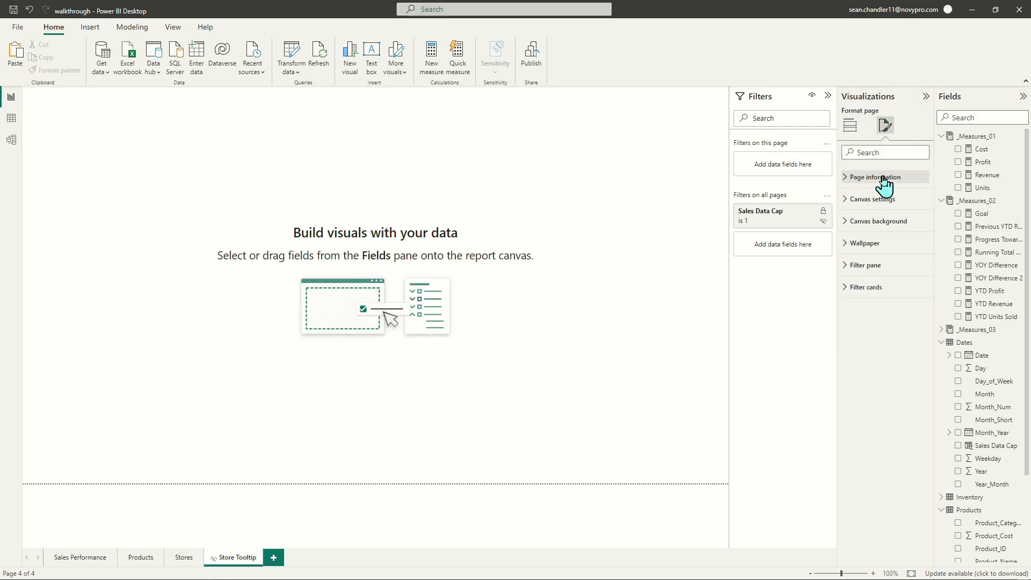
{"action": "left_click", "coordinate": [882, 200]}
{"action": "left_click", "coordinate": [883, 200]}
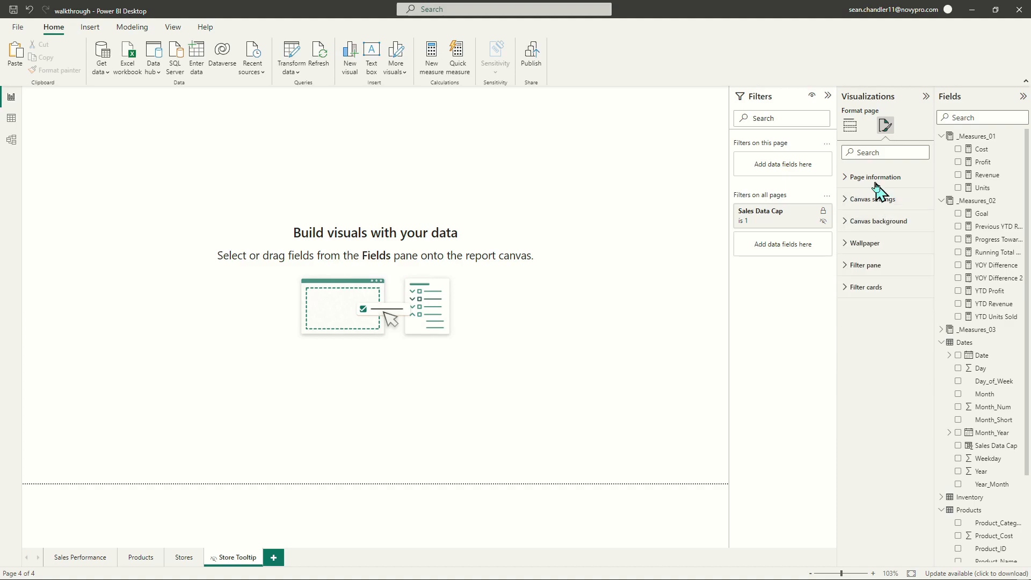
{"action": "left_click", "coordinate": [876, 177]}
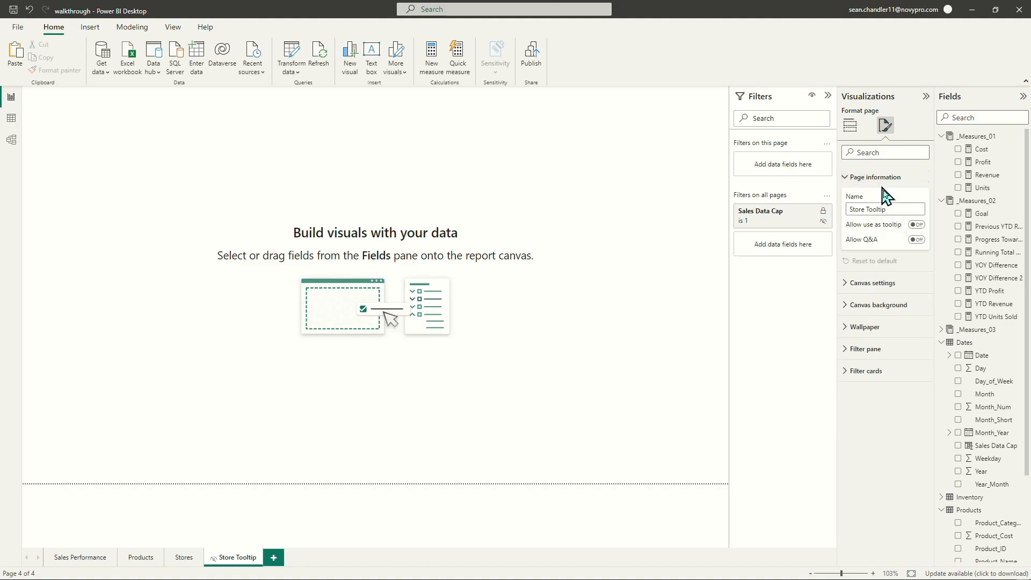
{"action": "left_click", "coordinate": [914, 226]}
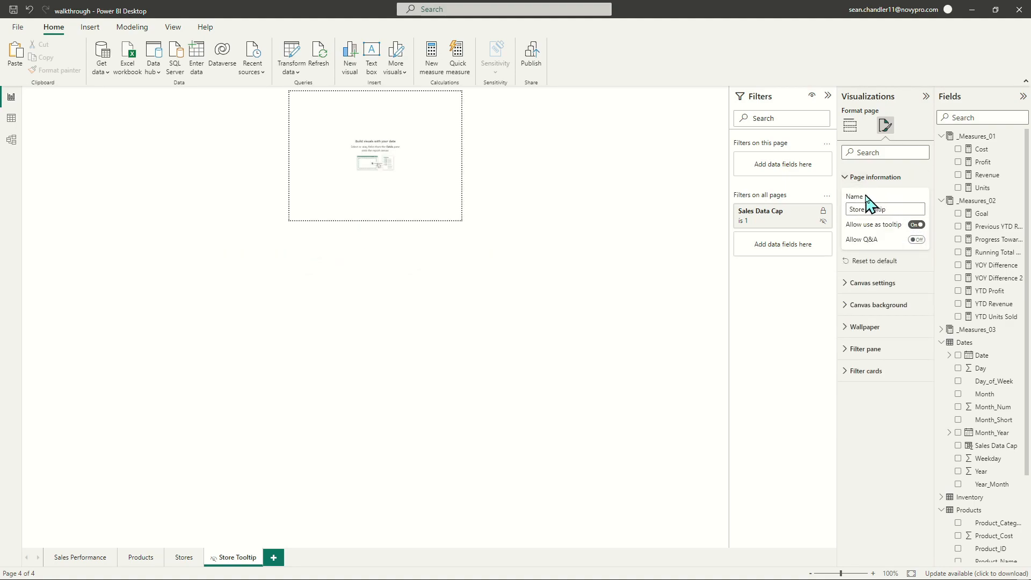
{"action": "left_click", "coordinate": [861, 180]}
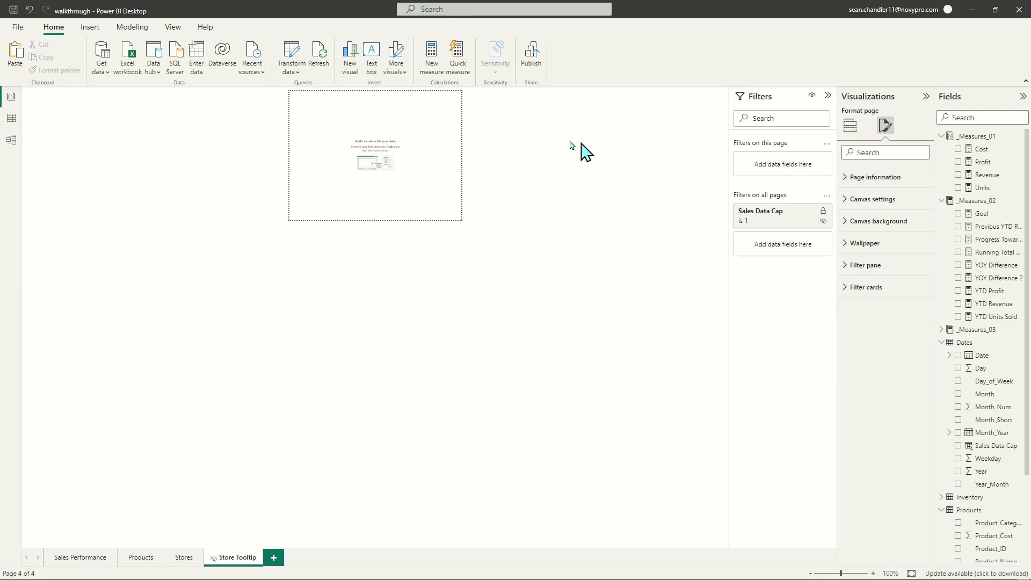
Set the Store Tooltip page's canvas to a custom size of 500 px high by 700 px wide.
{"action": "left_click", "coordinate": [289, 103]}
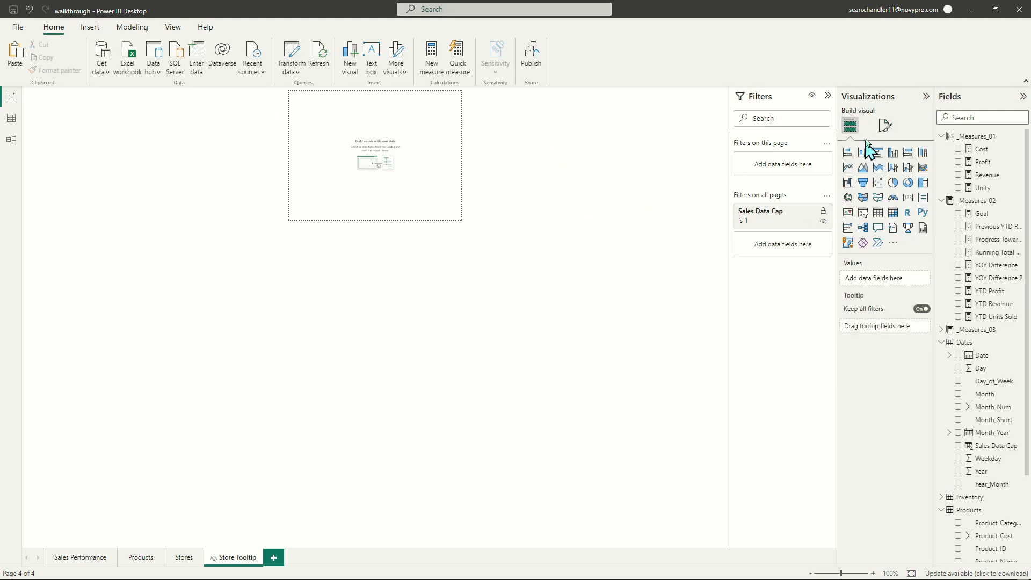
{"action": "left_click", "coordinate": [884, 126]}
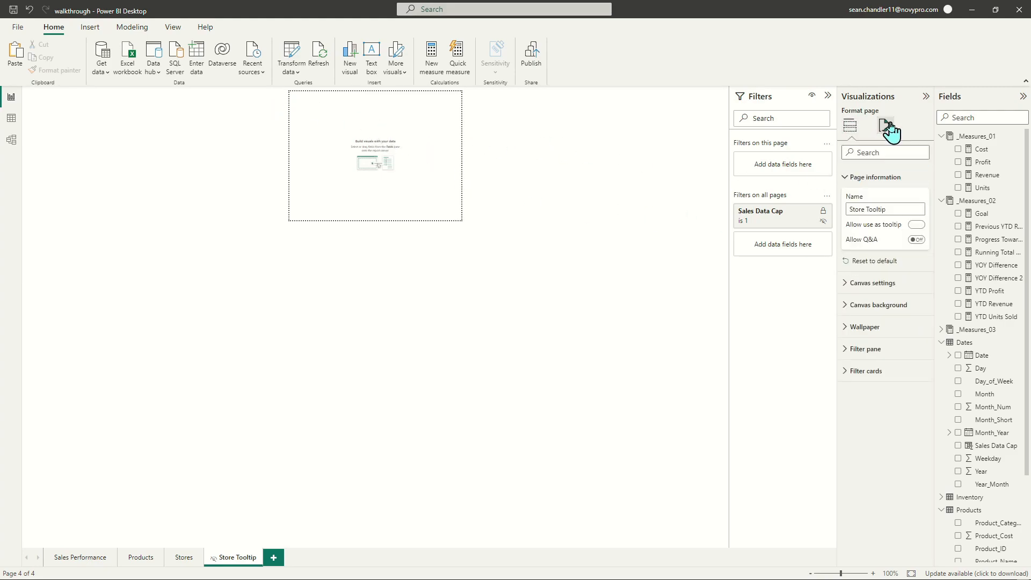
{"action": "left_click", "coordinate": [872, 285]}
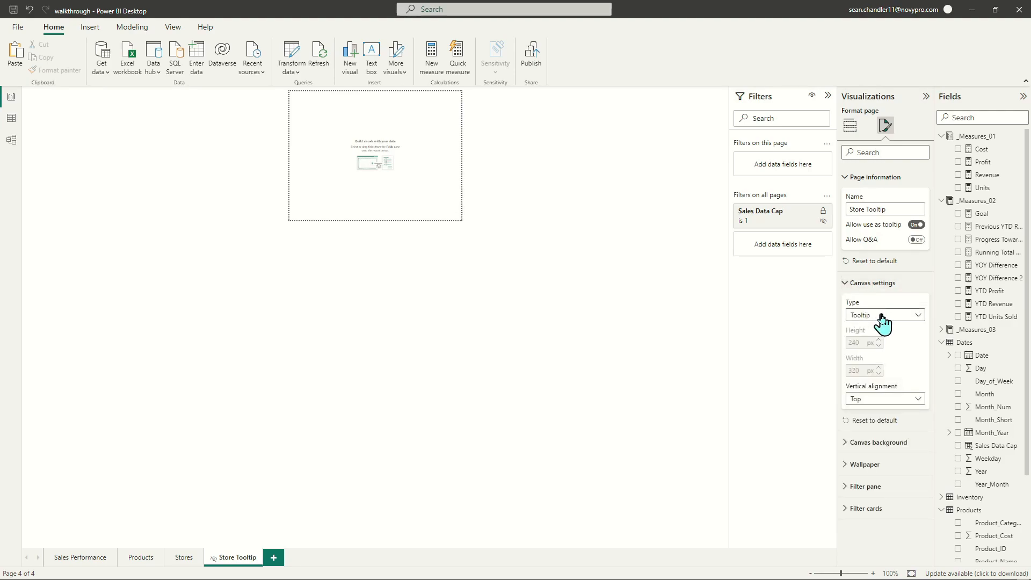
{"action": "left_click", "coordinate": [882, 317]}
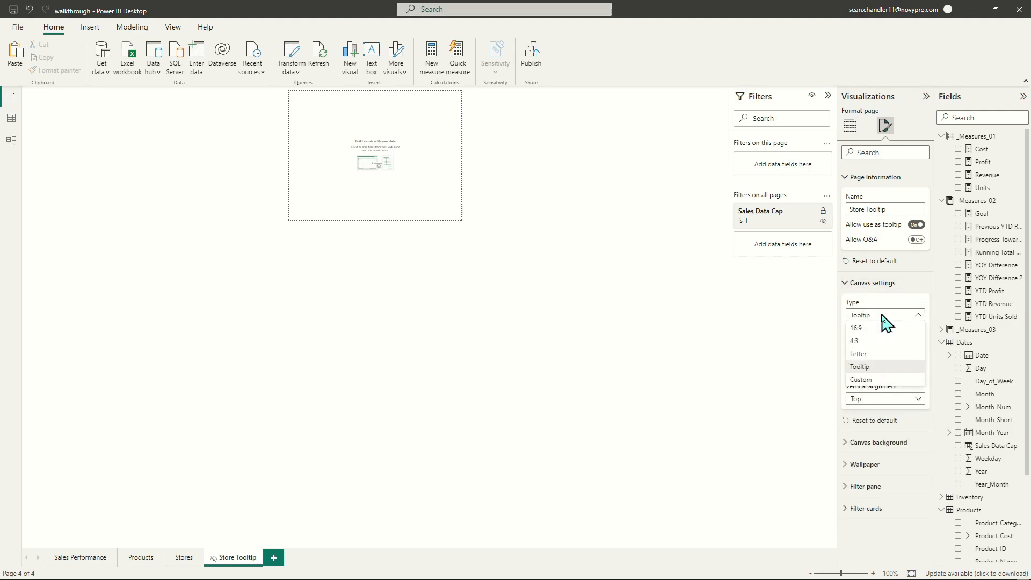
{"action": "left_click", "coordinate": [862, 379]}
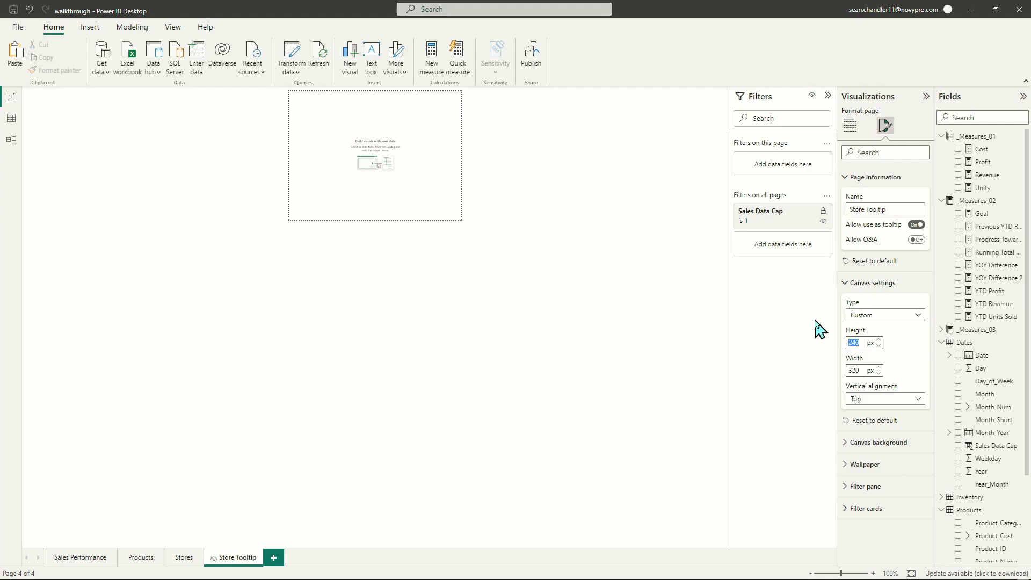
{"action": "type", "text": "500"}
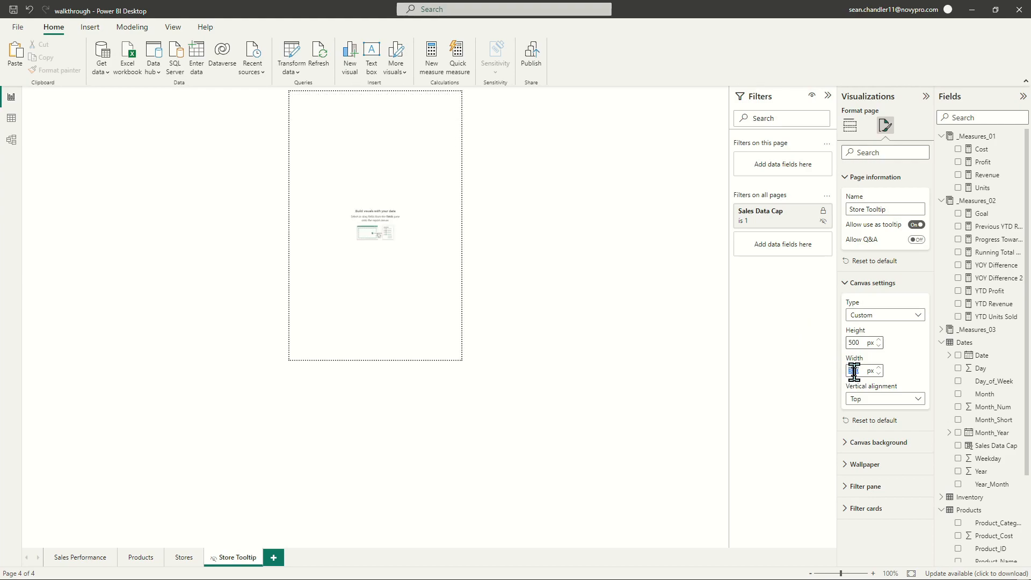
{"action": "type", "text": "700"}
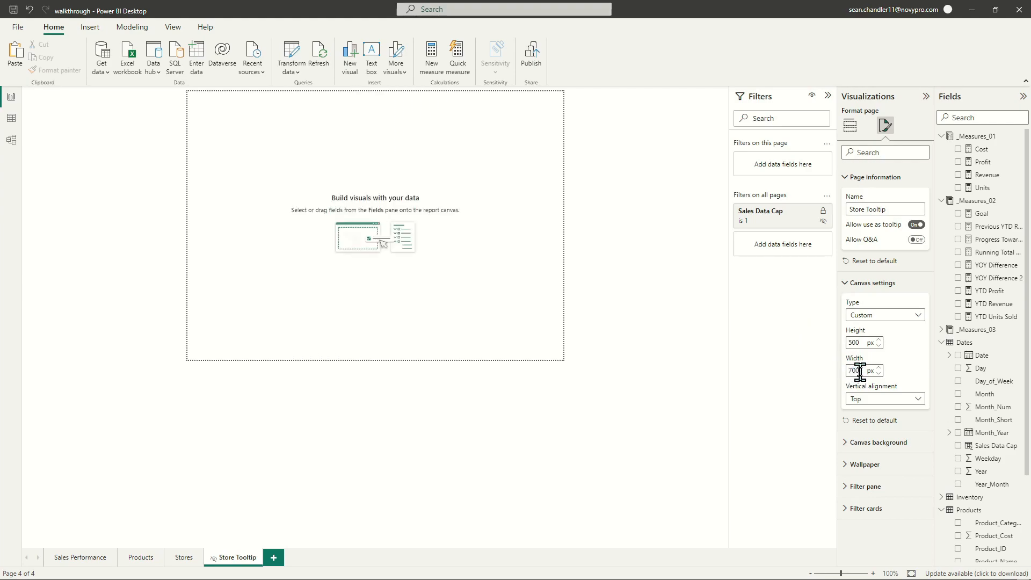
Set the canvas background to the darkest shade of the dark blue theme color and lower its transparency until it is solid.
{"action": "left_click", "coordinate": [884, 126]}
{"action": "left_click", "coordinate": [885, 444]}
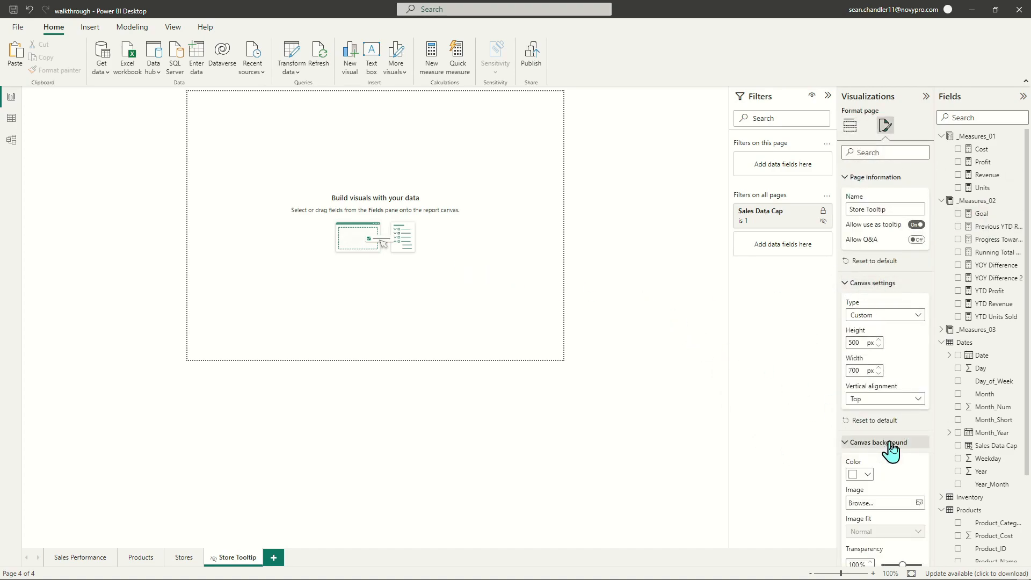
{"action": "scroll", "coordinate": [905, 472], "scroll_direction": "down", "scroll_amount": 2}
{"action": "left_click", "coordinate": [862, 374]}
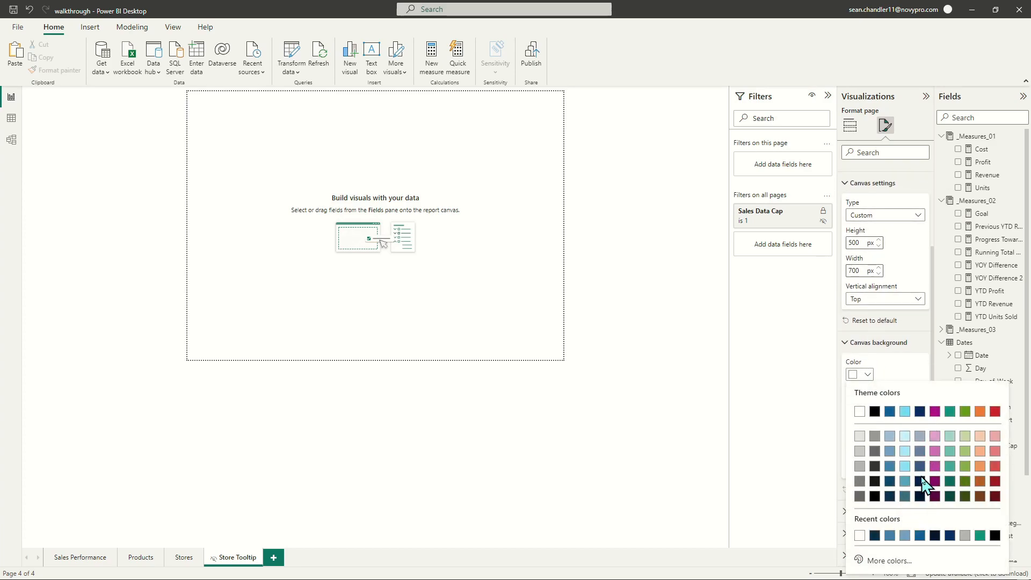
{"action": "left_click", "coordinate": [919, 497]}
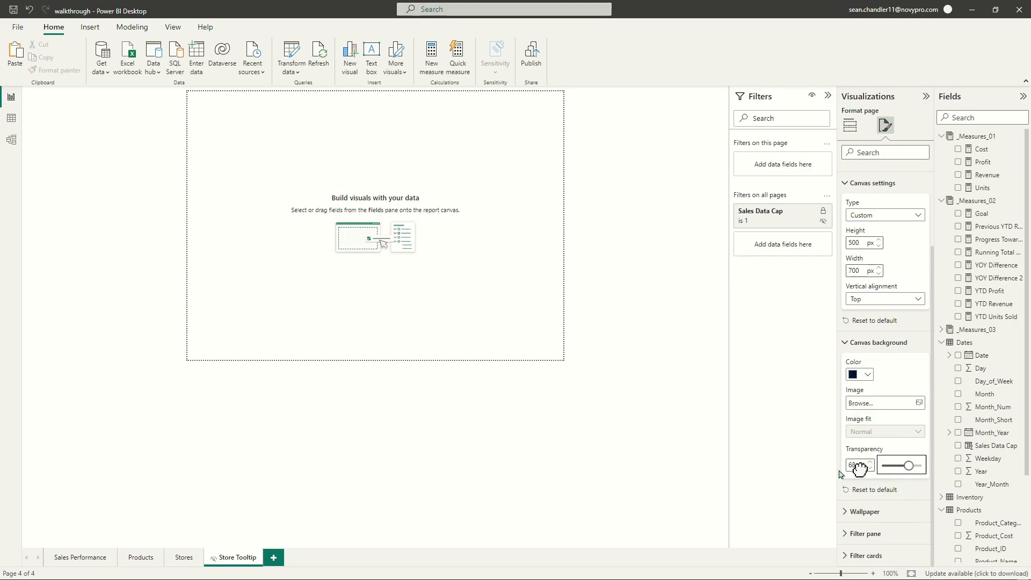
{"action": "left_click", "coordinate": [347, 283]}
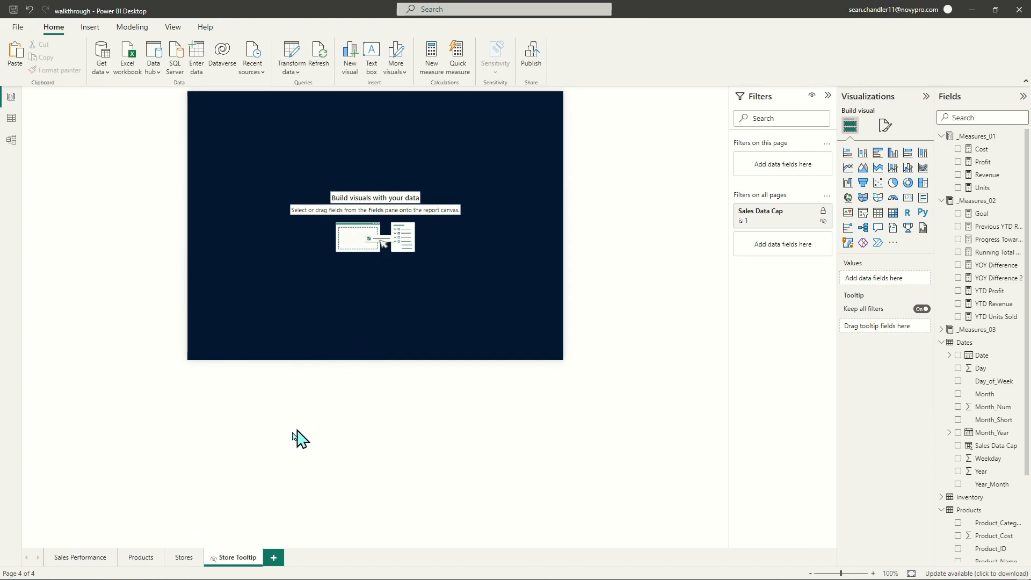
Copy the YOY Difference, YTD Revenue and Previous YTD Revenue cards from the Sales Performance page onto the Store Tooltip page.
{"action": "left_click", "coordinate": [83, 559]}
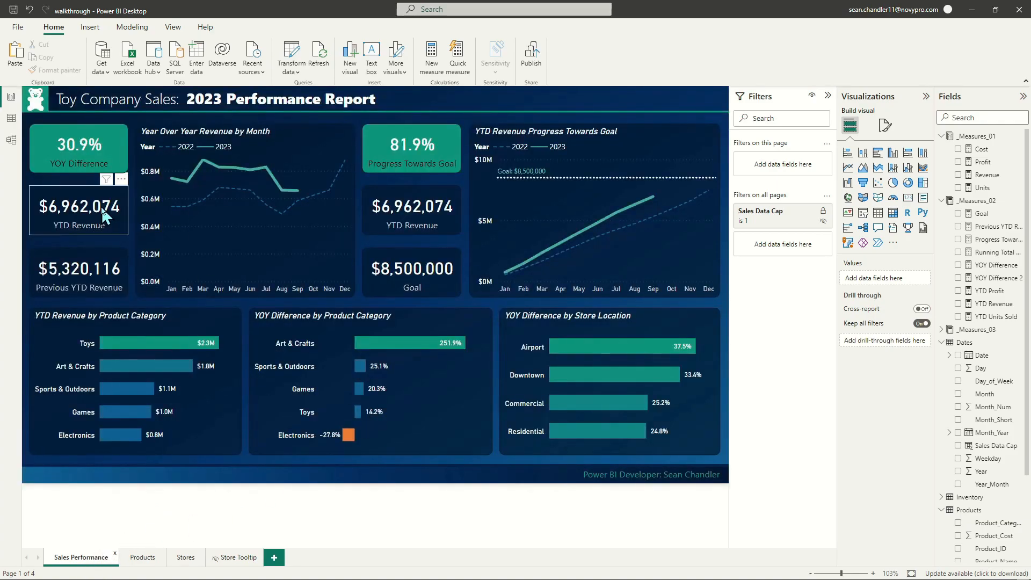
{"action": "left_click", "coordinate": [79, 220]}
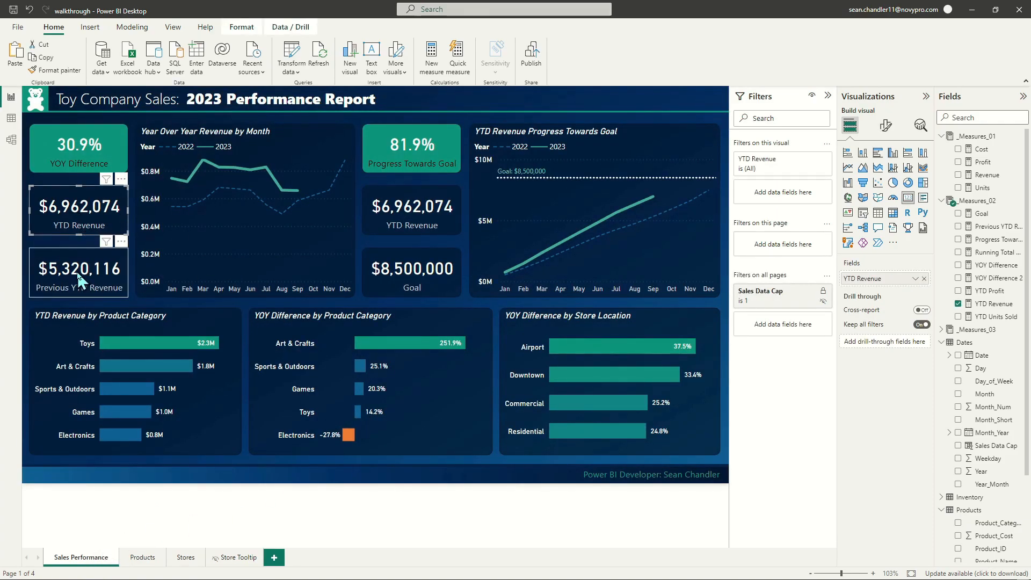
{"action": "left_click", "coordinate": [76, 270], "text": "ctrl"}
{"action": "left_click", "coordinate": [84, 162], "text": "ctrl"}
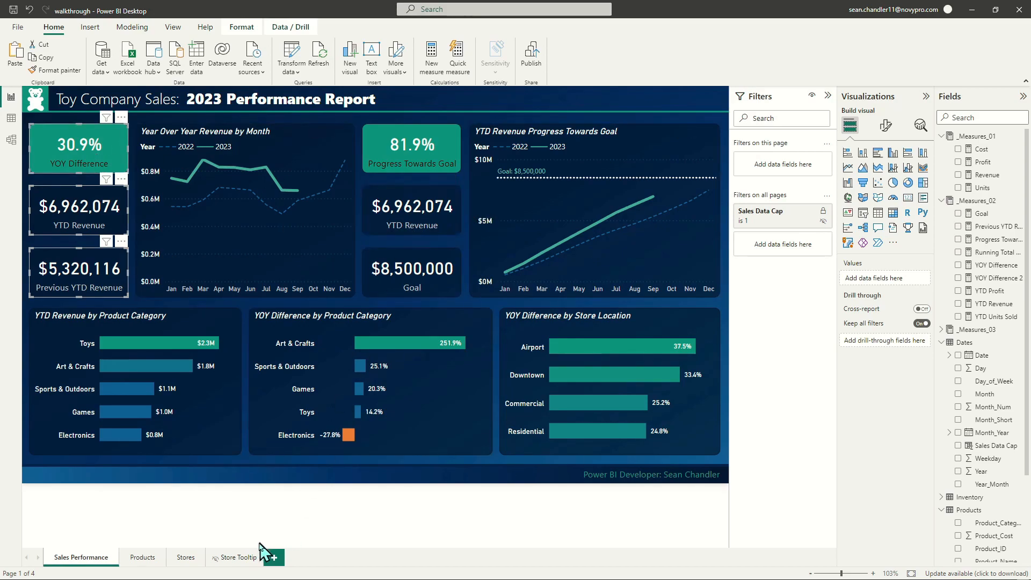
{"action": "left_click", "coordinate": [232, 557]}
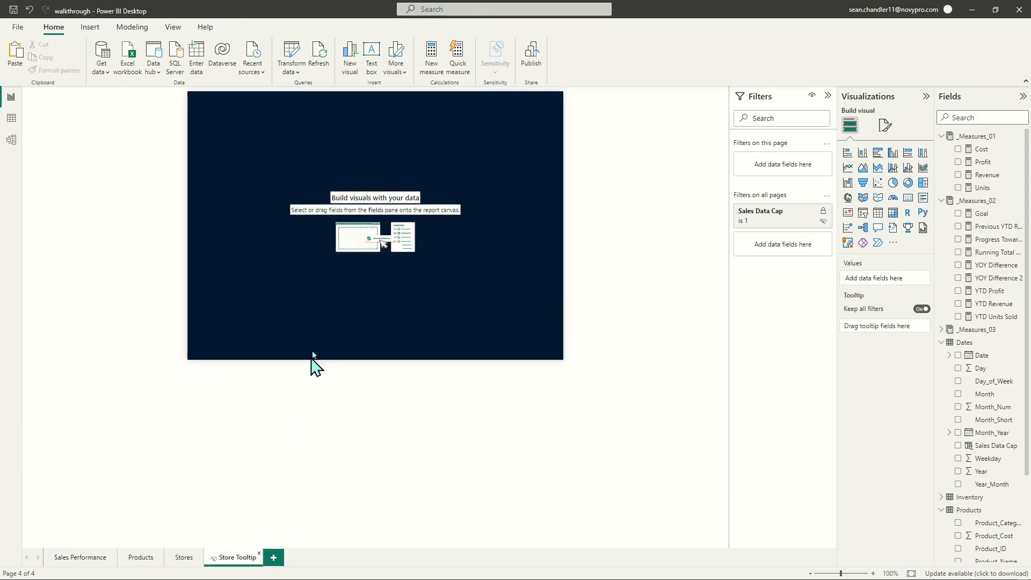
{"action": "key", "text": "ctrl+v"}
Arrange the pasted cards in a row along the canvas's upper edge, ordered Previous YTD Revenue, YTD Revenue, YOY Difference.
{"action": "left_click", "coordinate": [237, 144]}
{"action": "left_click_drag", "start_coordinate": [237, 144], "coordinate": [502, 113]}
{"action": "left_click_drag", "start_coordinate": [295, 205], "coordinate": [424, 126]}
{"action": "left_click_drag", "start_coordinate": [267, 285], "coordinate": [327, 129]}
{"action": "left_click", "coordinate": [396, 119]}
{"action": "left_click_drag", "start_coordinate": [435, 124], "coordinate": [434, 125]}
Reduce the callout value and category label font sizes on all three cards.
{"action": "left_click", "coordinate": [355, 125]}
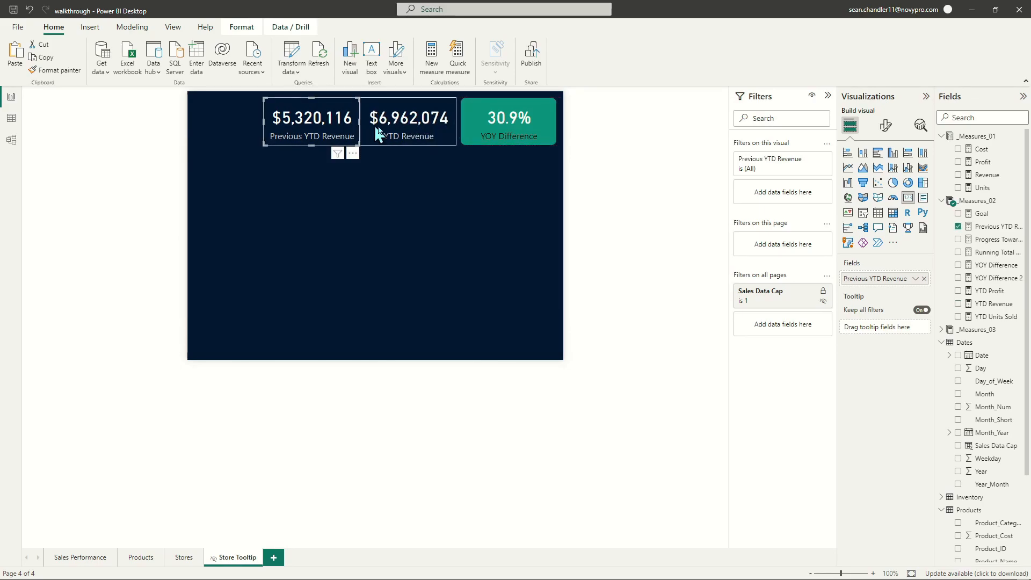
{"action": "left_click", "coordinate": [404, 128], "text": "ctrl"}
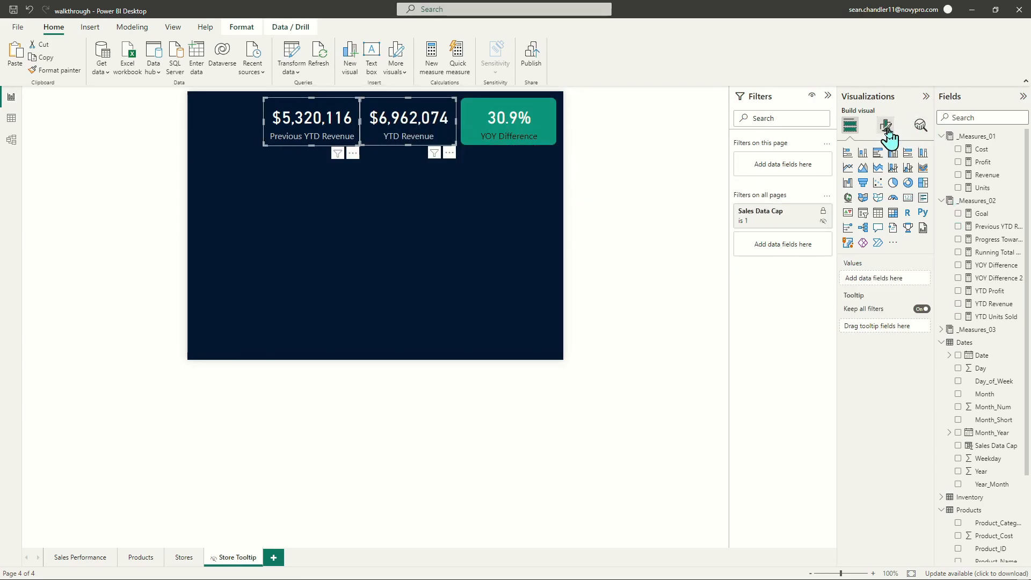
{"action": "left_click", "coordinate": [498, 127], "text": "ctrl"}
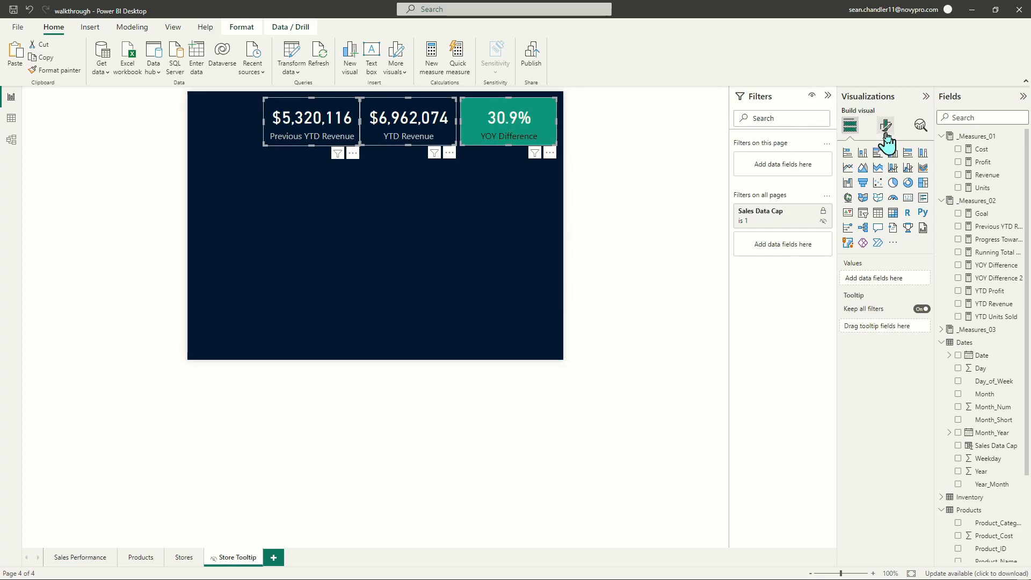
{"action": "left_click", "coordinate": [885, 126]}
{"action": "left_click", "coordinate": [880, 201]}
{"action": "left_click", "coordinate": [919, 232]}
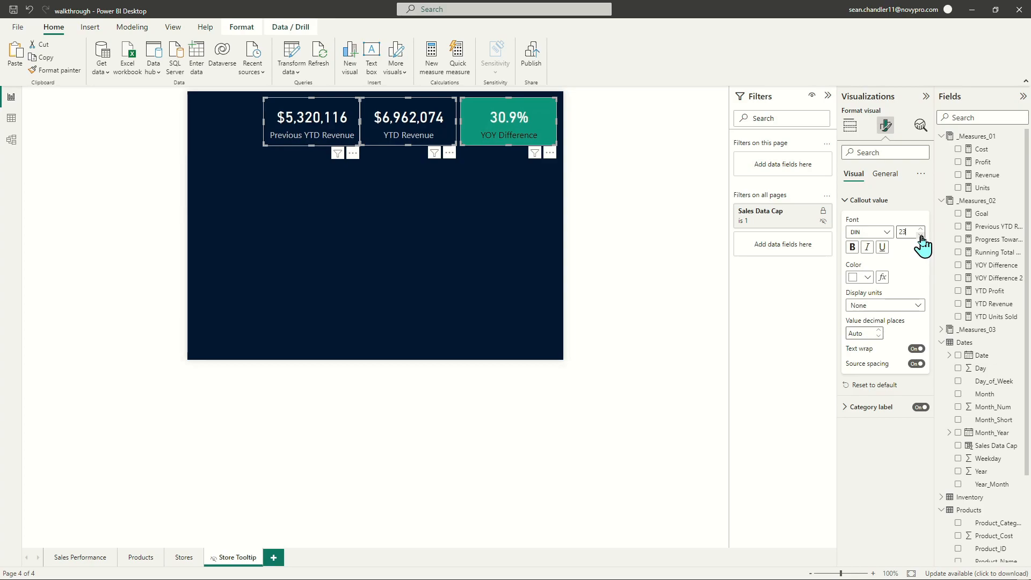
{"action": "left_click", "coordinate": [858, 202]}
{"action": "left_click", "coordinate": [864, 222]}
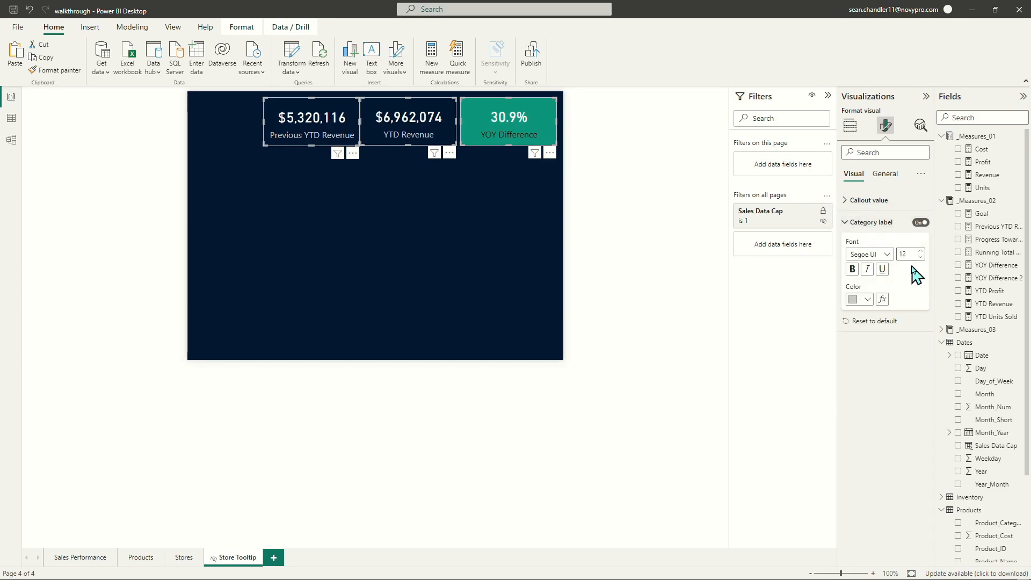
{"action": "left_click", "coordinate": [375, 161]}
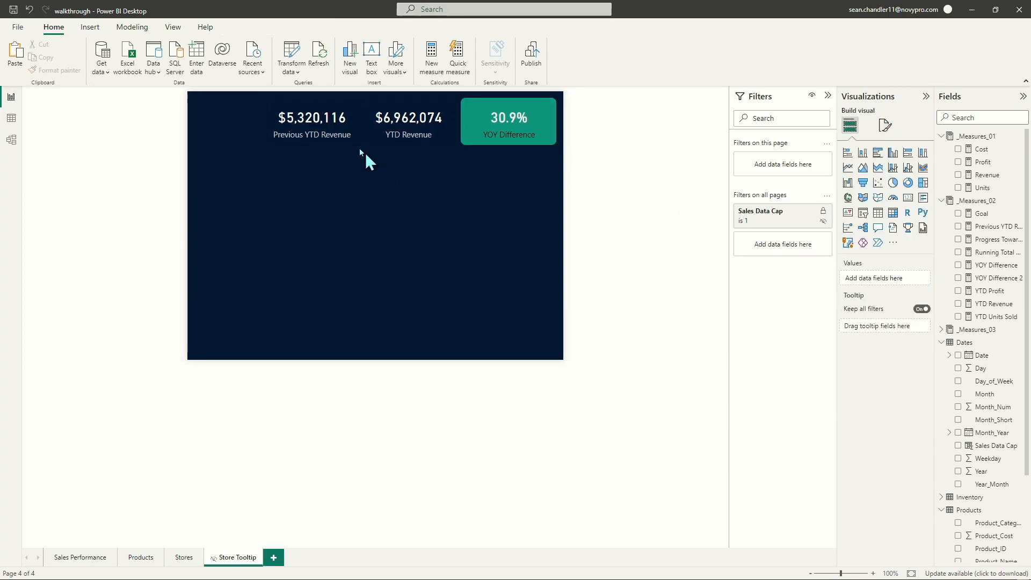
Set the background transparency of the Previous YTD Revenue and YTD Revenue cards to 0%.
{"action": "left_click", "coordinate": [495, 134]}
{"action": "left_click", "coordinate": [411, 126]}
{"action": "left_click", "coordinate": [320, 131], "text": "ctrl"}
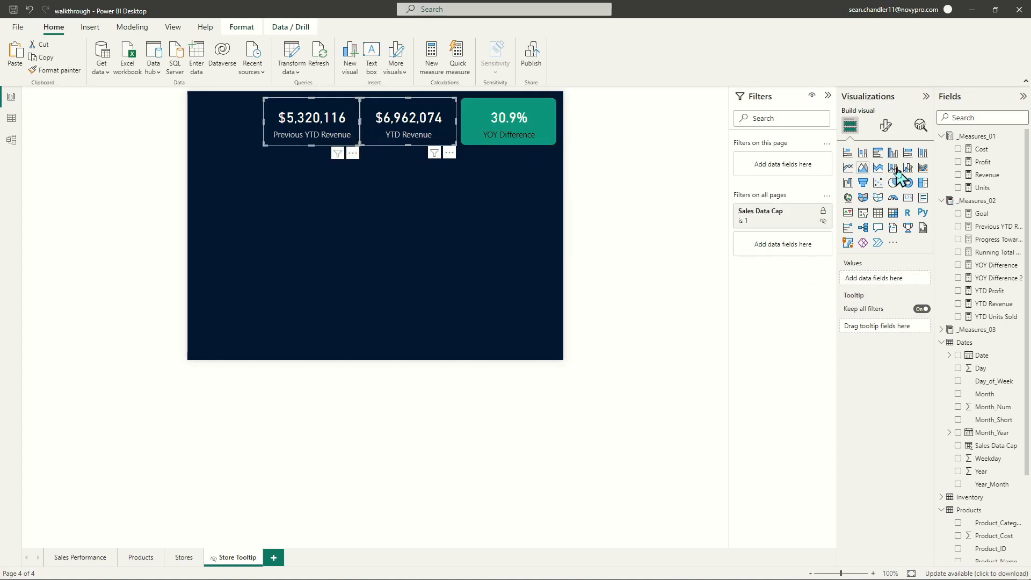
{"action": "left_click", "coordinate": [886, 125]}
{"action": "left_click", "coordinate": [884, 175]}
{"action": "left_click", "coordinate": [854, 245]}
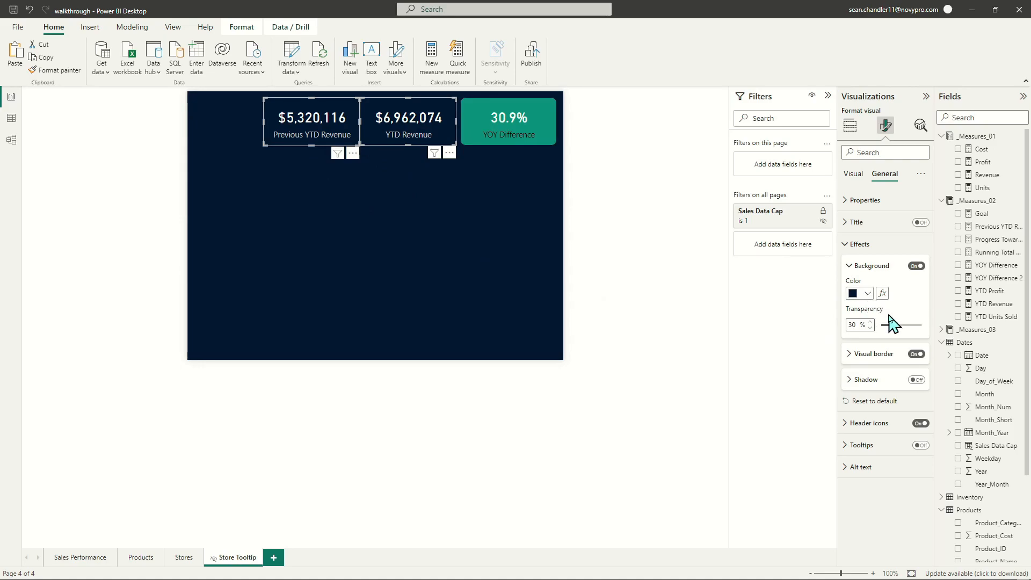
{"action": "left_click_drag", "start_coordinate": [889, 322], "coordinate": [865, 326]}
{"action": "left_click", "coordinate": [405, 201]}
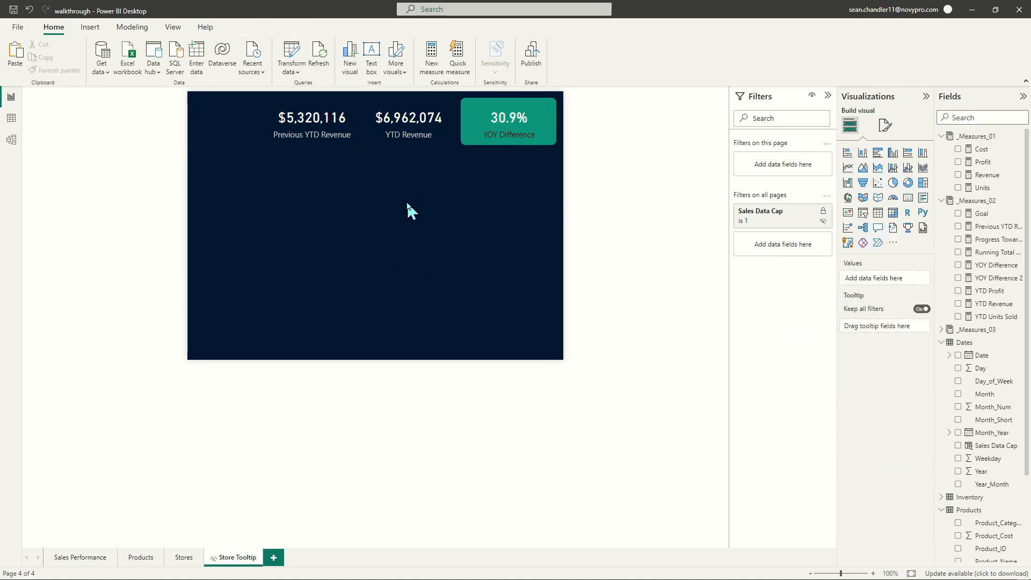
Change the visual border color of the Previous YTD Revenue and YTD Revenue cards to the dark blue theme color.
{"action": "left_click", "coordinate": [326, 134]}
{"action": "left_click", "coordinate": [382, 133], "text": "ctrl"}
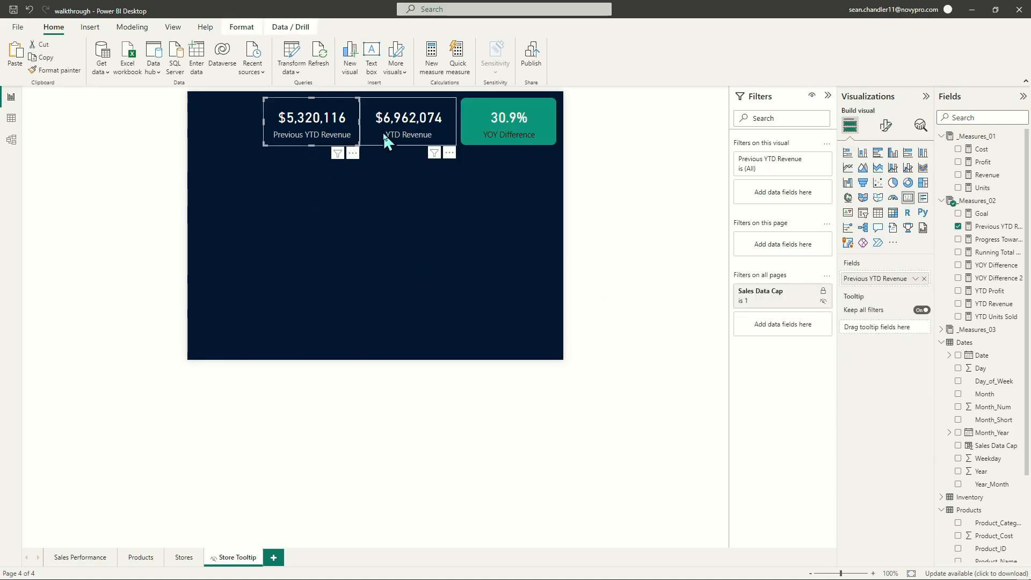
{"action": "left_click", "coordinate": [886, 125]}
{"action": "left_click", "coordinate": [887, 175]}
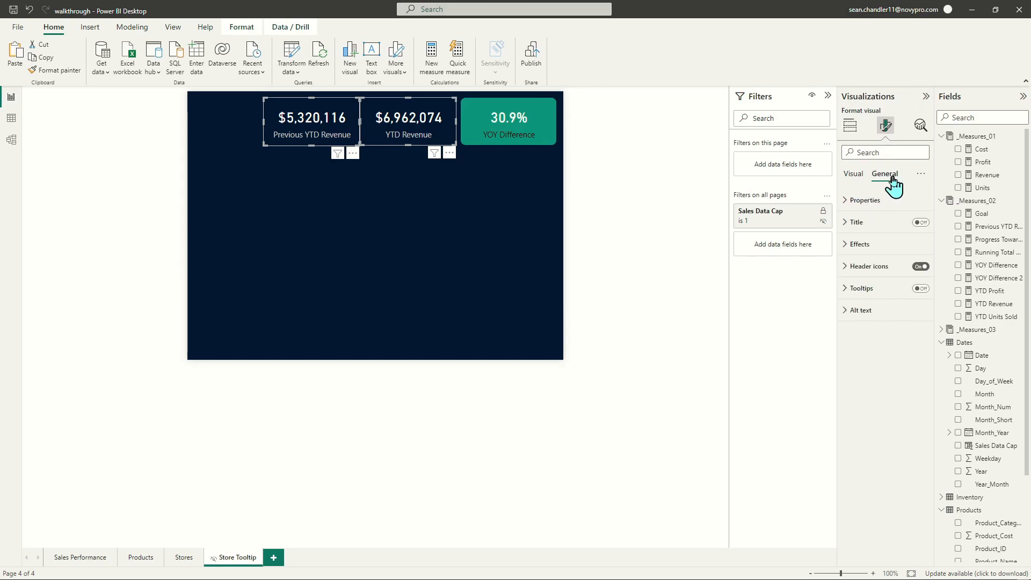
{"action": "left_click", "coordinate": [871, 245]}
{"action": "left_click", "coordinate": [873, 355]}
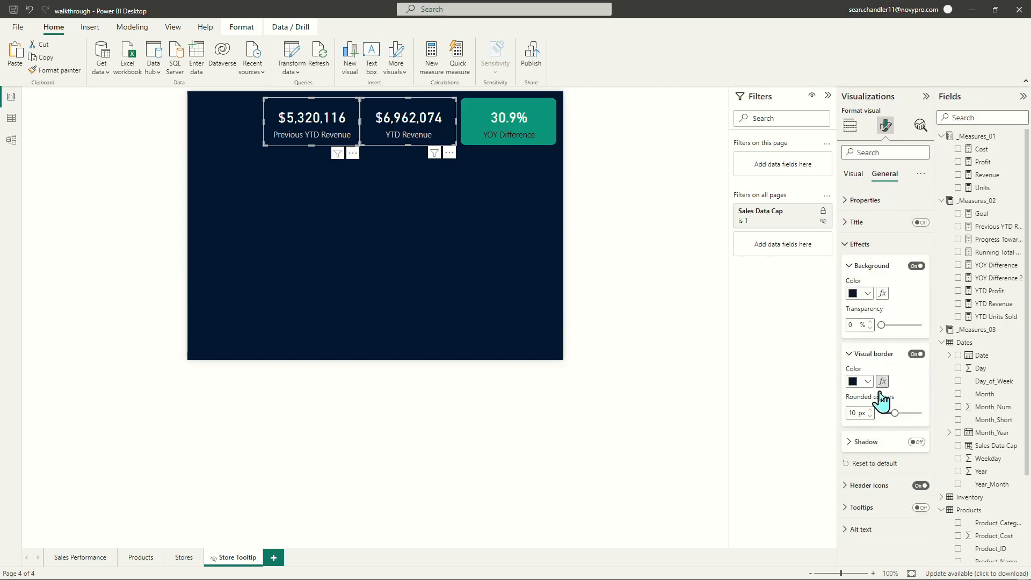
{"action": "left_click", "coordinate": [868, 383]}
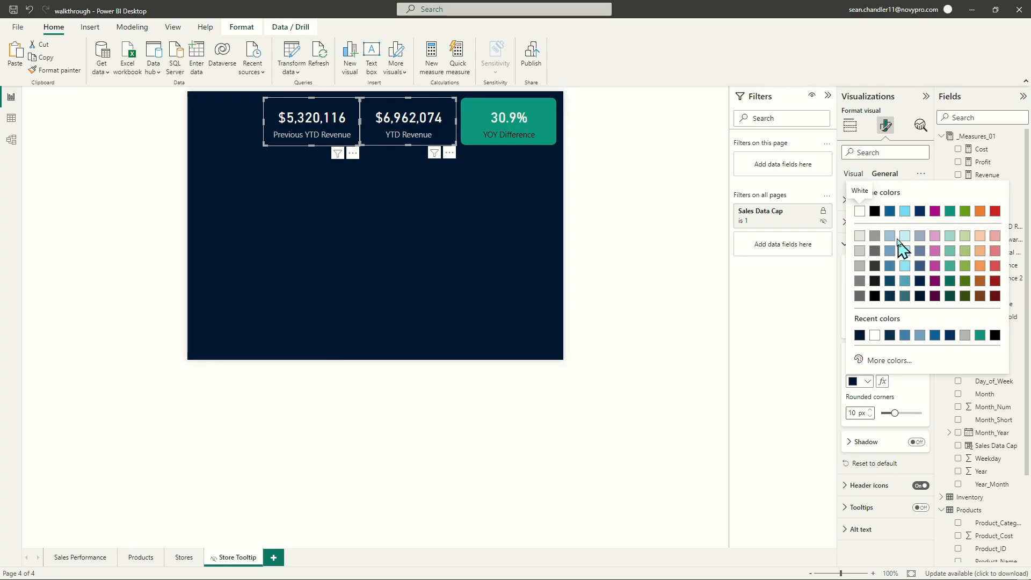
{"action": "left_click", "coordinate": [919, 213]}
{"action": "left_click", "coordinate": [424, 189]}
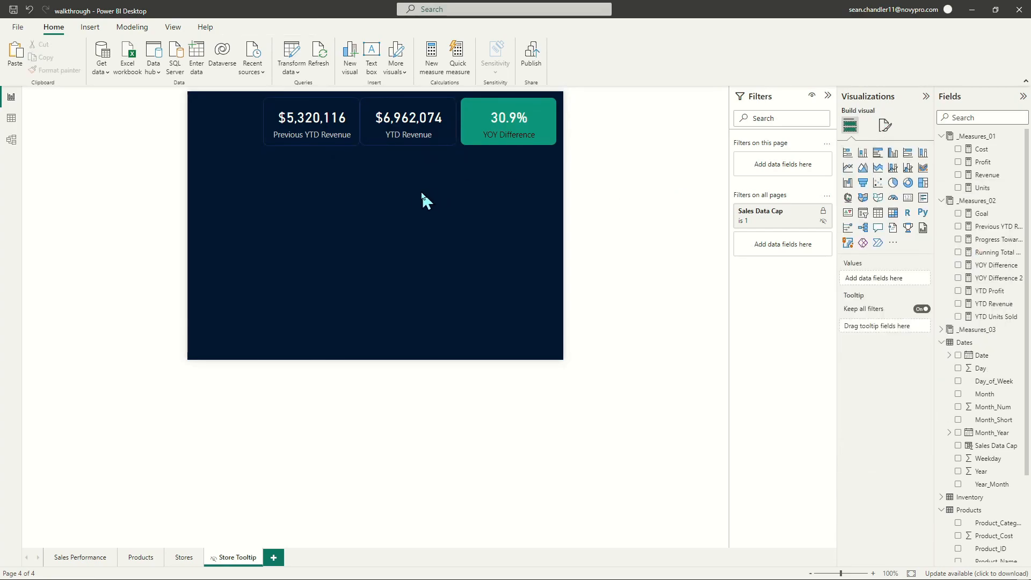
Narrow the YTD Revenue card slightly and stack the cards vertically as YTD Revenue, Previous YTD Revenue and YOY Difference.
{"action": "left_click", "coordinate": [411, 129]}
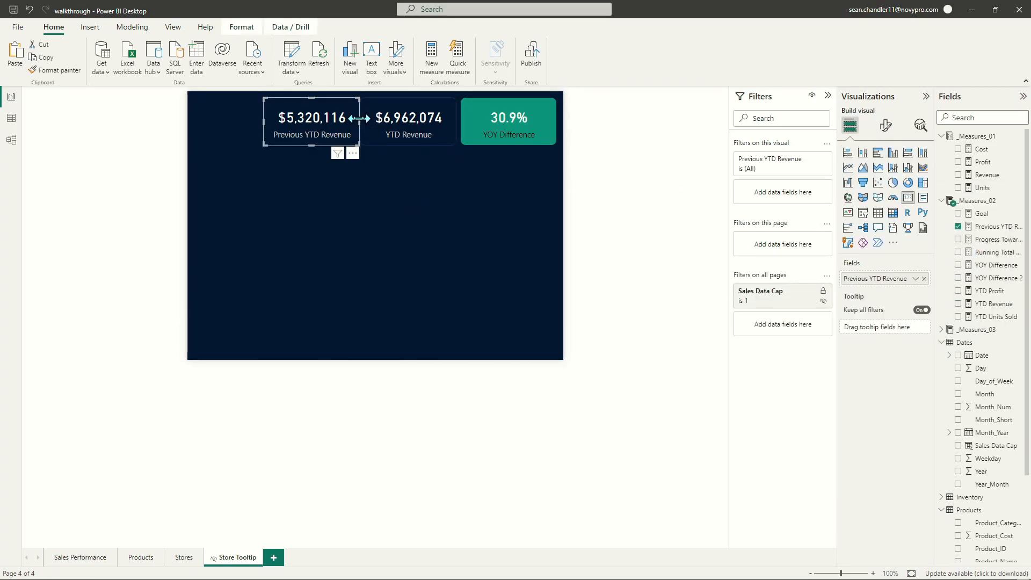
{"action": "left_click_drag", "start_coordinate": [363, 123], "coordinate": [366, 123]}
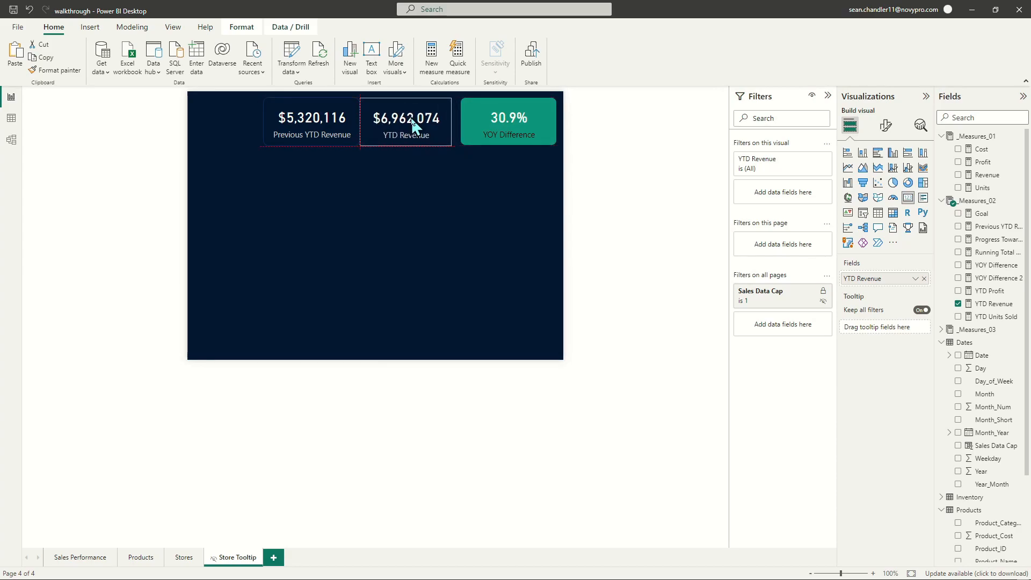
{"action": "left_click_drag", "start_coordinate": [417, 127], "coordinate": [373, 175]}
{"action": "left_click_drag", "start_coordinate": [327, 126], "coordinate": [256, 161]}
{"action": "left_click", "coordinate": [401, 211]}
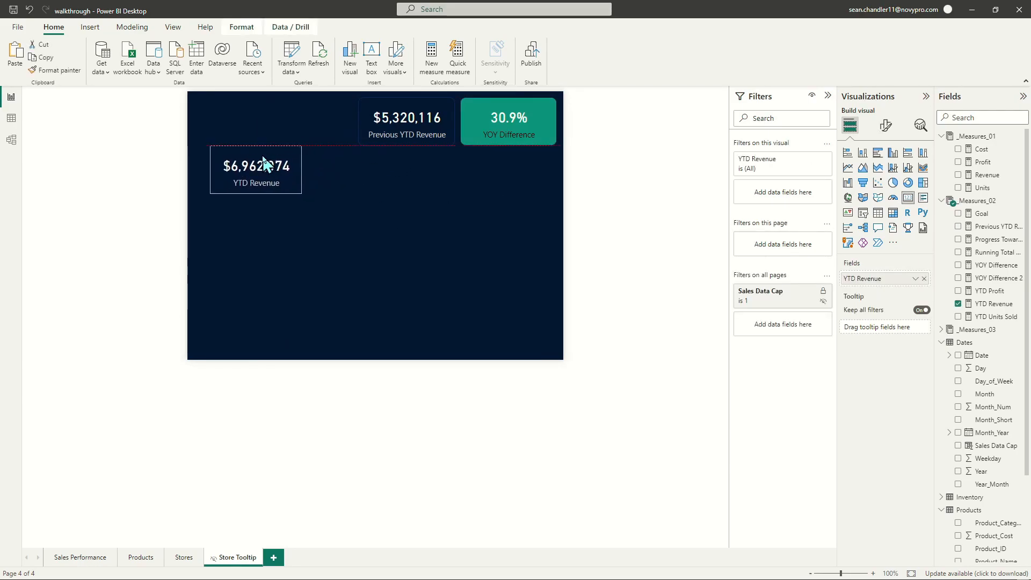
{"action": "left_click_drag", "start_coordinate": [371, 136], "coordinate": [252, 238]}
{"action": "left_click_drag", "start_coordinate": [531, 138], "coordinate": [245, 299]}
{"action": "left_click", "coordinate": [353, 273]}
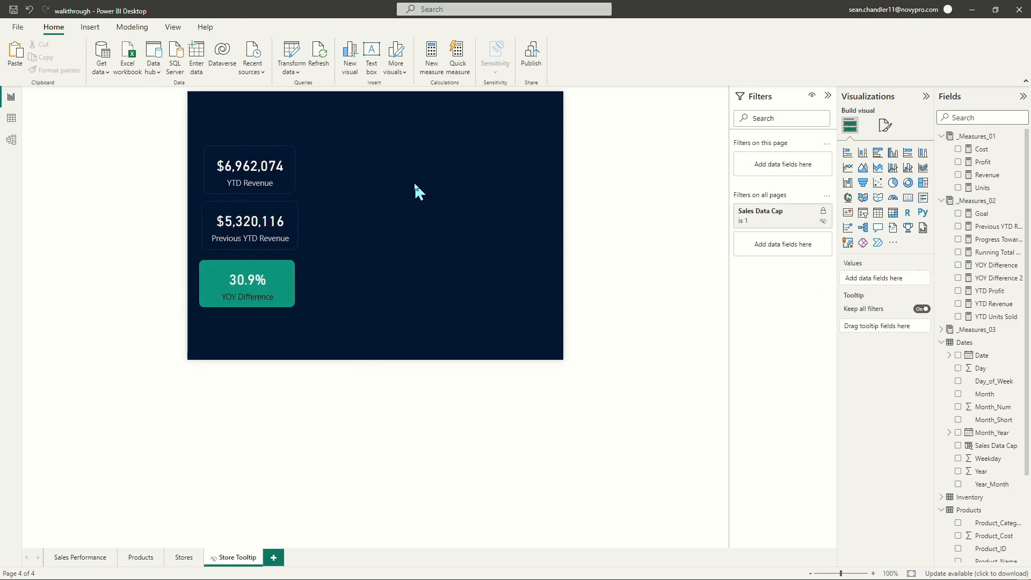
Add the Store_Name field from the Stores table to the canvas as a card visual.
{"action": "scroll", "coordinate": [998, 467], "scroll_direction": "down", "scroll_amount": 3}
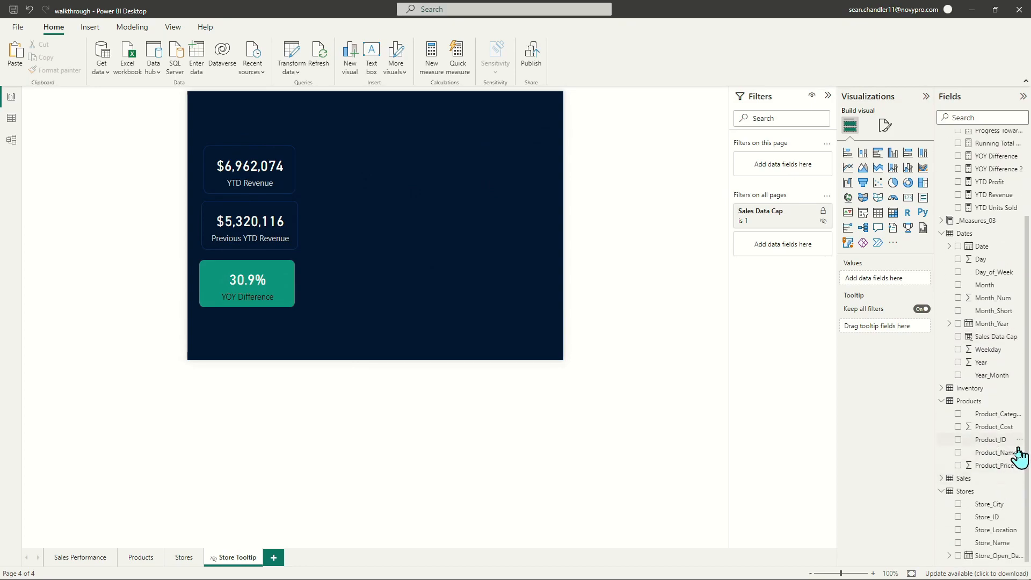
{"action": "left_click_drag", "start_coordinate": [992, 545], "coordinate": [399, 146]}
{"action": "left_click", "coordinate": [907, 197]}
Move the YOY Difference, Previous YTD Revenue and YTD Revenue cards into the lower half of the canvas, clear of the store name card.
{"action": "left_click_drag", "start_coordinate": [251, 293], "coordinate": [451, 279]}
{"action": "left_click_drag", "start_coordinate": [251, 229], "coordinate": [305, 307]}
{"action": "left_click_drag", "start_coordinate": [249, 189], "coordinate": [255, 269]}
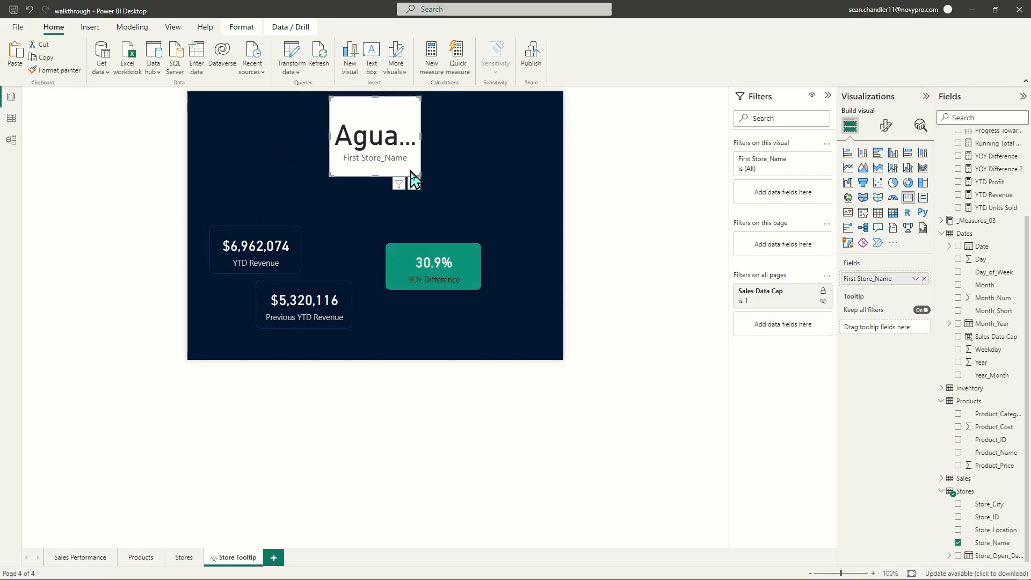
Copy the formatting of the YTD Revenue card onto the store name card.
{"action": "left_click", "coordinate": [54, 70]}
{"action": "left_click", "coordinate": [372, 139]}
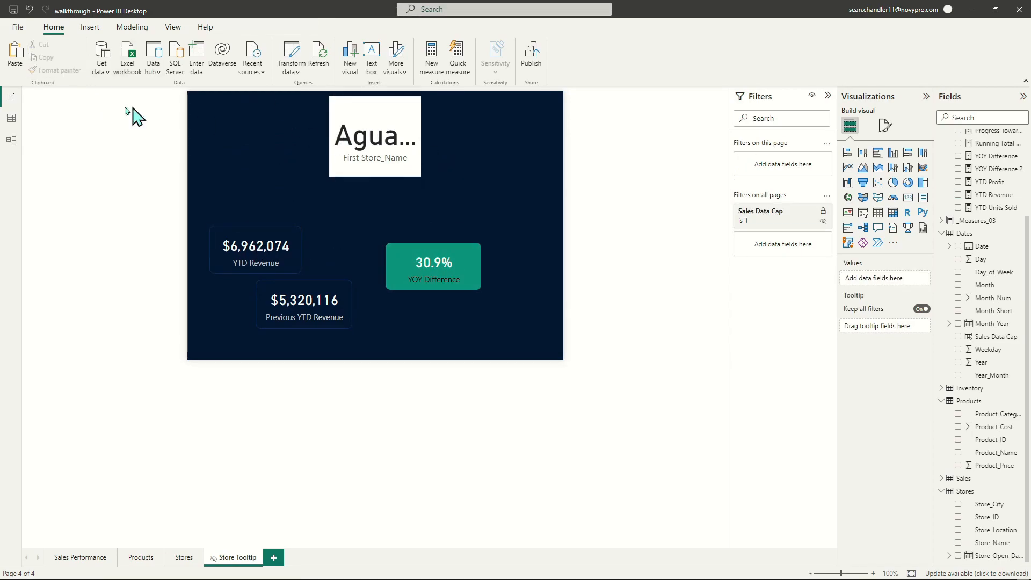
{"action": "left_click", "coordinate": [255, 233]}
{"action": "left_click", "coordinate": [65, 71]}
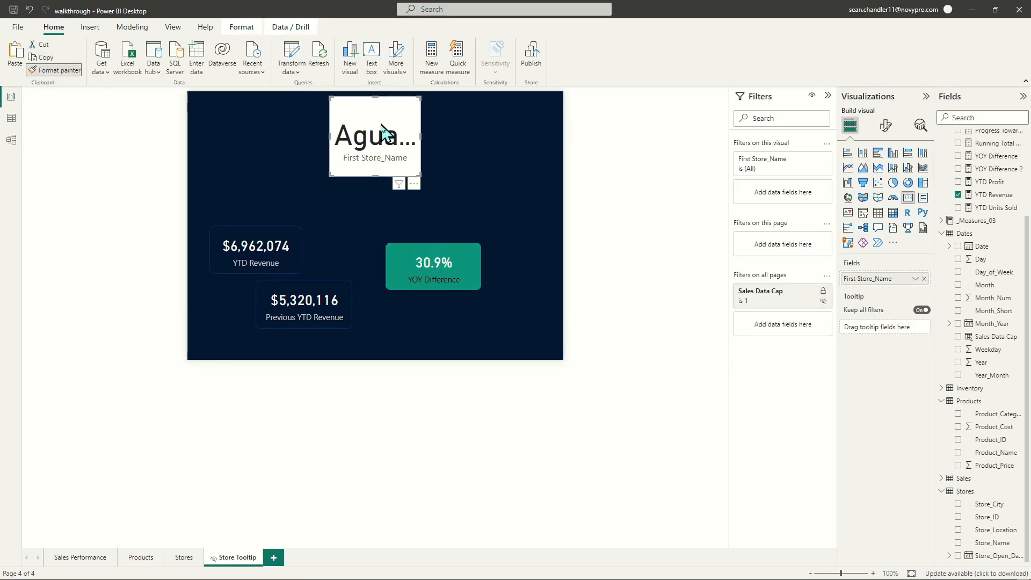
{"action": "left_click", "coordinate": [397, 127]}
Move the store name card to the canvas's upper-left corner, make it wider and shorter, and shift the YTD Revenue and YOY Difference cards slightly.
{"action": "left_click_drag", "start_coordinate": [398, 127], "coordinate": [272, 130]}
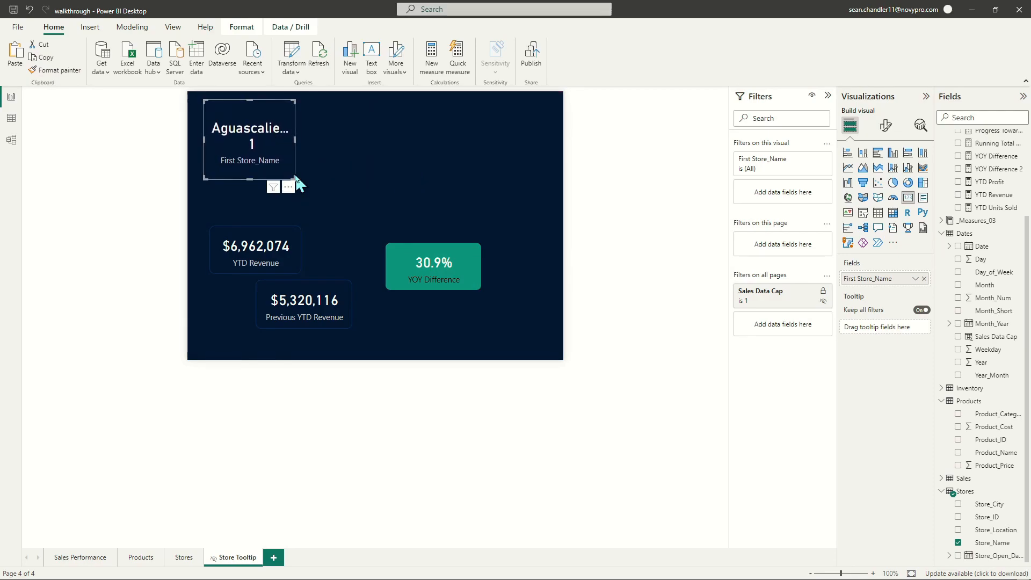
{"action": "left_click_drag", "start_coordinate": [295, 180], "coordinate": [360, 146]}
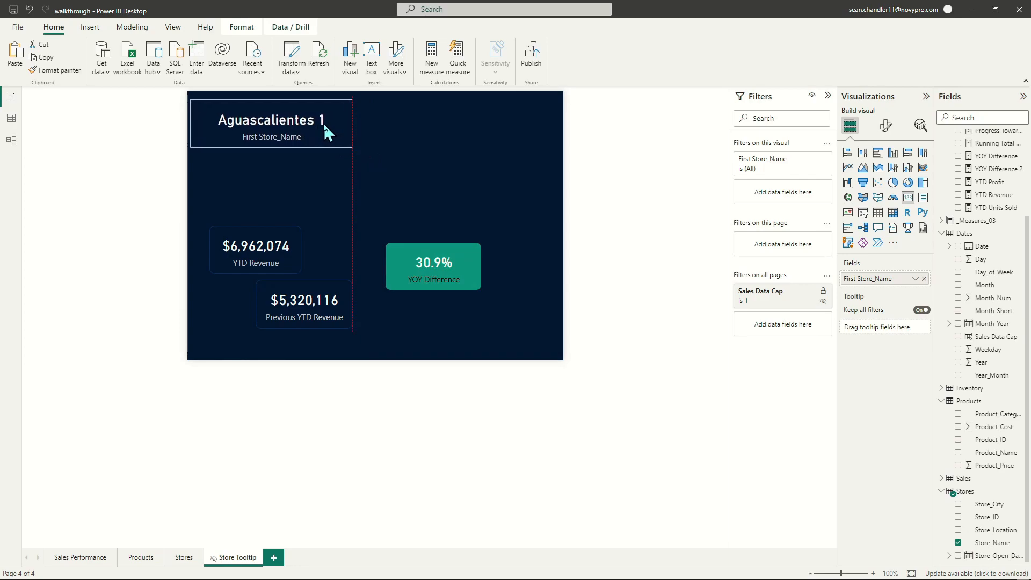
{"action": "left_click", "coordinate": [271, 217]}
{"action": "left_click_drag", "start_coordinate": [264, 242], "coordinate": [254, 264]}
{"action": "mouse_move", "coordinate": [434, 279]}
{"action": "left_mouse_down"}
{"action": "mouse_move", "coordinate": [339, 219]}
{"action": "mouse_move", "coordinate": [421, 266]}
{"action": "left_mouse_up"}
Duplicate the store name card and place the copy directly beneath the original.
{"action": "left_click", "coordinate": [320, 129]}
{"action": "key", "text": "ctrl+c"}
{"action": "key", "text": "ctrl+v"}
{"action": "left_click_drag", "start_coordinate": [285, 129], "coordinate": [278, 177]}
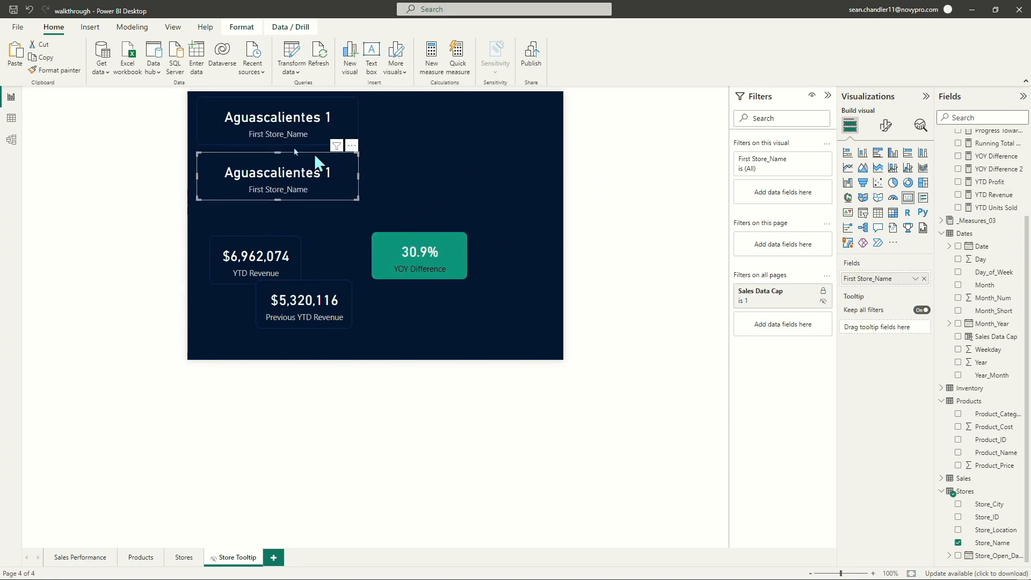
{"action": "left_click", "coordinate": [247, 124]}
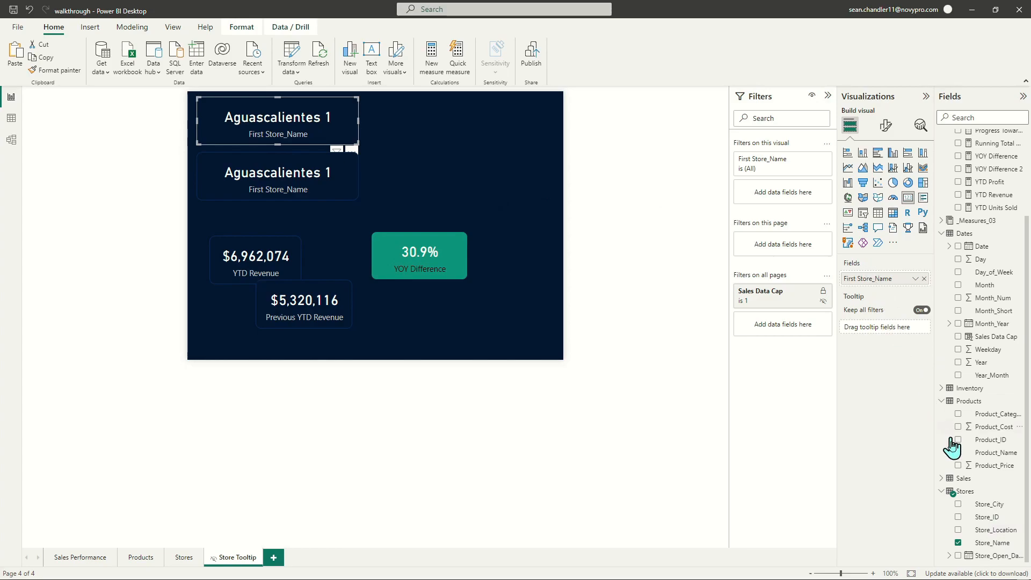
{"action": "left_click_drag", "start_coordinate": [996, 528], "coordinate": [892, 279]}
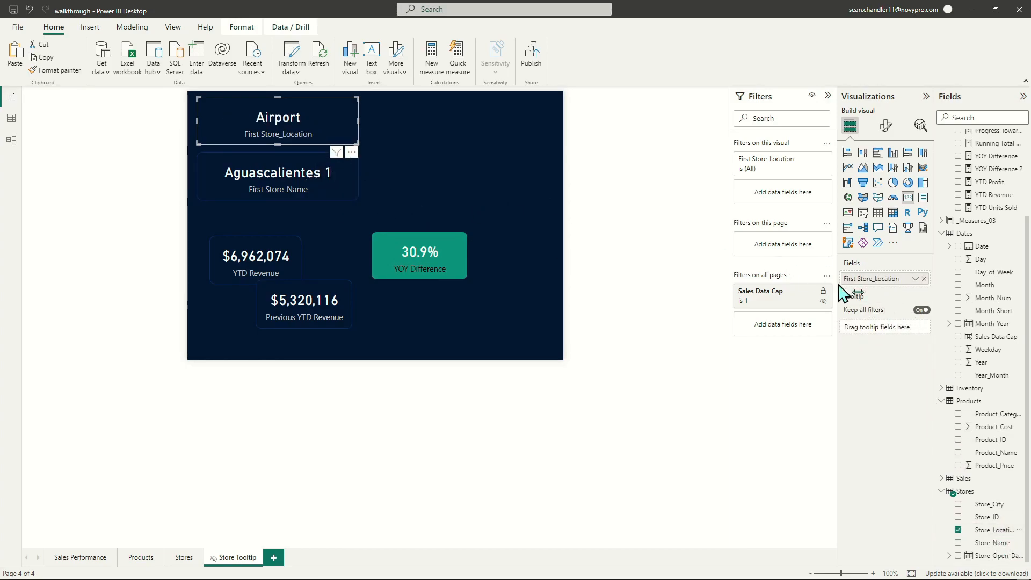
{"action": "left_click_drag", "start_coordinate": [992, 542], "coordinate": [891, 279]}
Replace the field in the lower of the two store name cards with Store_Location.
{"action": "left_click", "coordinate": [299, 181]}
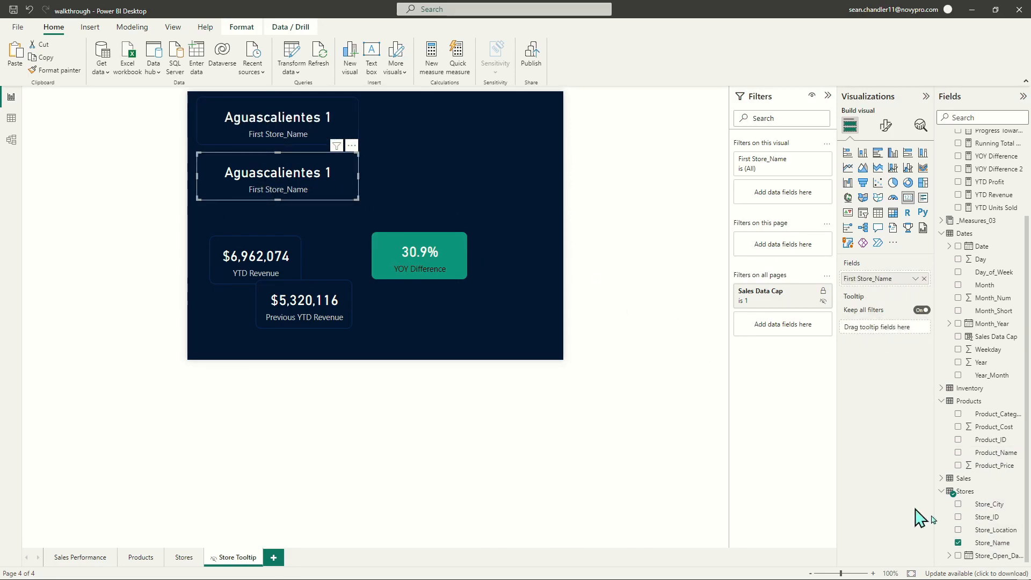
{"action": "left_click_drag", "start_coordinate": [993, 529], "coordinate": [896, 280]}
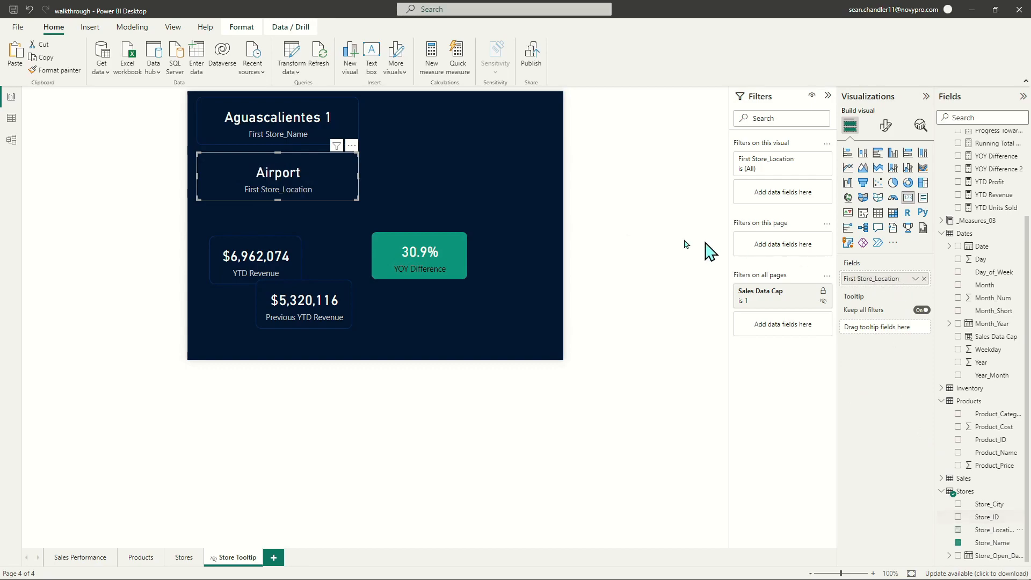
Match the YOY Difference, YTD Revenue and Previous YTD Revenue cards to the store cards' width and stack them in that order below the location card.
{"action": "left_click", "coordinate": [256, 256]}
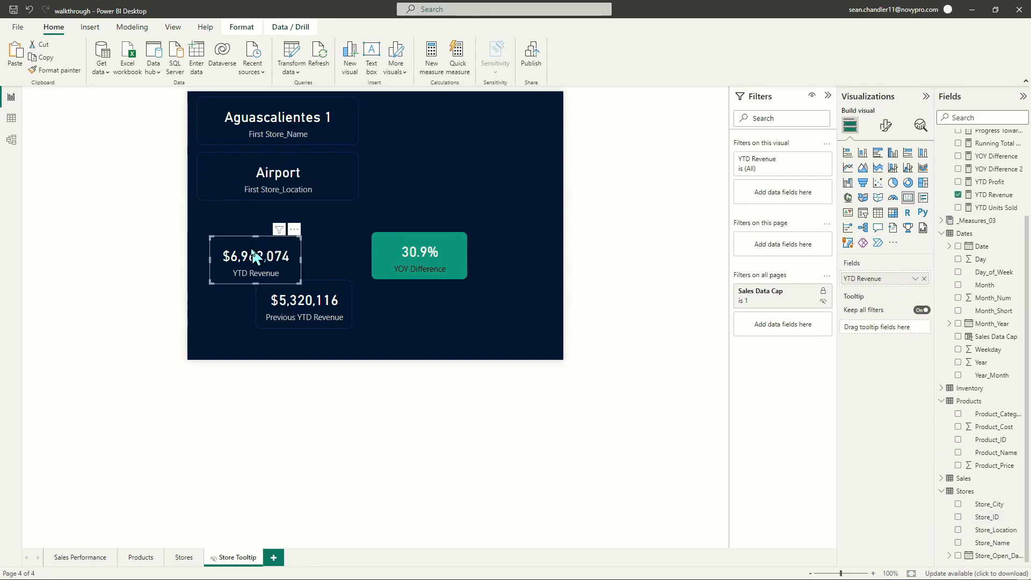
{"action": "left_click_drag", "start_coordinate": [257, 263], "coordinate": [253, 277]}
{"action": "left_click_drag", "start_coordinate": [330, 312], "coordinate": [385, 339]}
{"action": "left_click_drag", "start_coordinate": [440, 252], "coordinate": [357, 237]}
{"action": "left_click_drag", "start_coordinate": [268, 280], "coordinate": [356, 289]}
{"action": "left_click_drag", "start_coordinate": [385, 338], "coordinate": [358, 337]}
{"action": "double_click", "coordinate": [295, 332]}
{"action": "key", "text": "ctrl+z"}
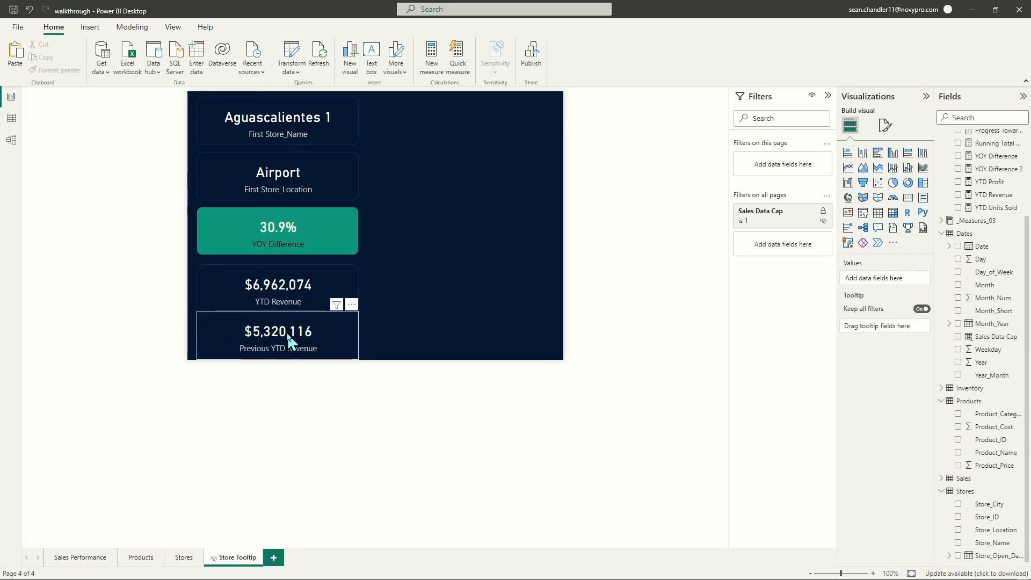
Distribute all five stacked cards evenly in the vertical direction.
{"action": "left_click", "coordinate": [274, 282], "text": "ctrl"}
{"action": "left_click", "coordinate": [220, 236], "text": "ctrl"}
{"action": "left_click", "coordinate": [291, 175], "text": "ctrl"}
{"action": "left_click", "coordinate": [300, 126], "text": "ctrl"}
{"action": "left_click", "coordinate": [242, 27]}
{"action": "left_click", "coordinate": [233, 58]}
{"action": "left_click", "coordinate": [301, 215]}
{"action": "left_click", "coordinate": [403, 200]}
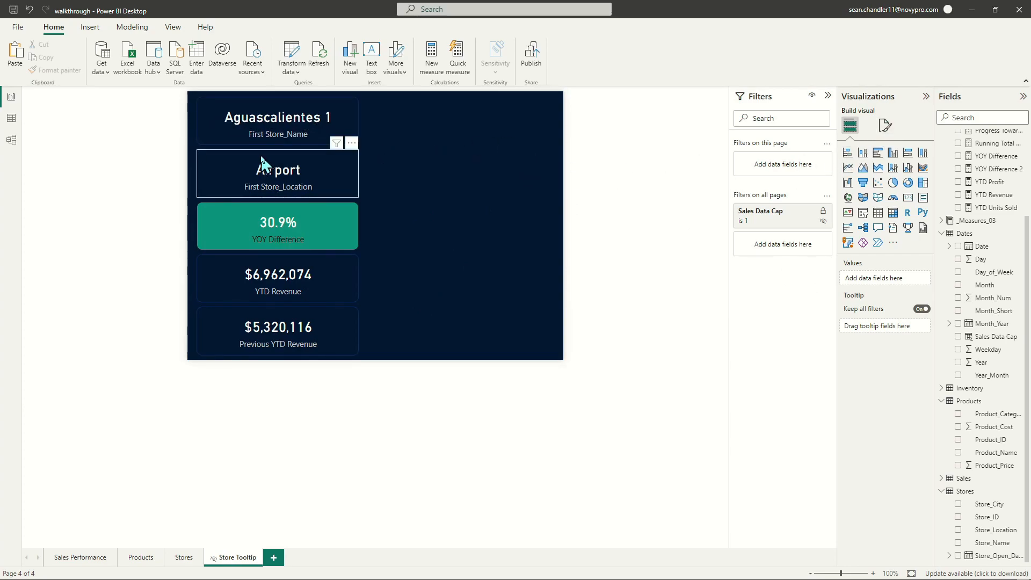
Set the Store Tooltip page's canvas width to 1000 px.
{"action": "left_click", "coordinate": [885, 126]}
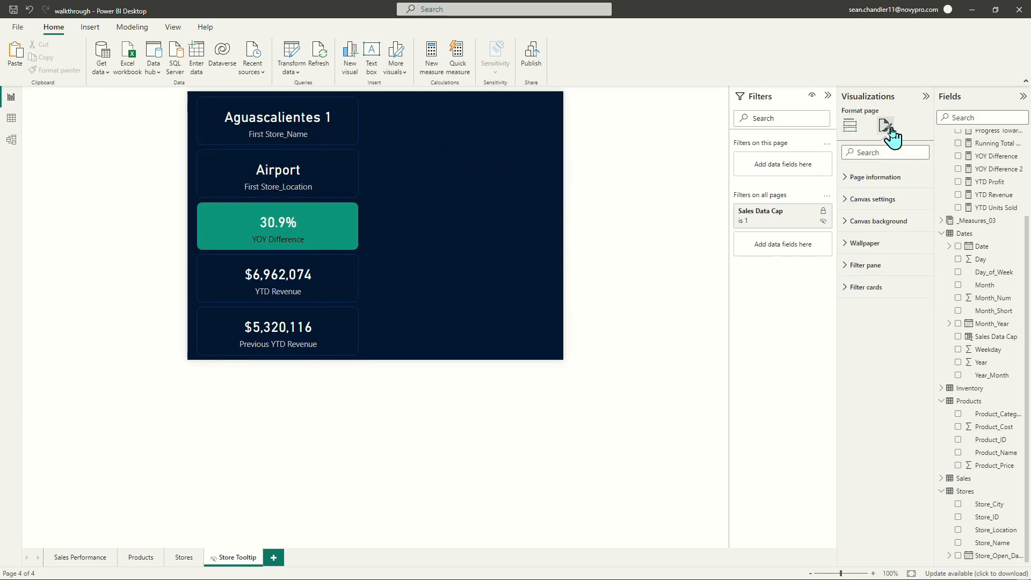
{"action": "left_click", "coordinate": [861, 200]}
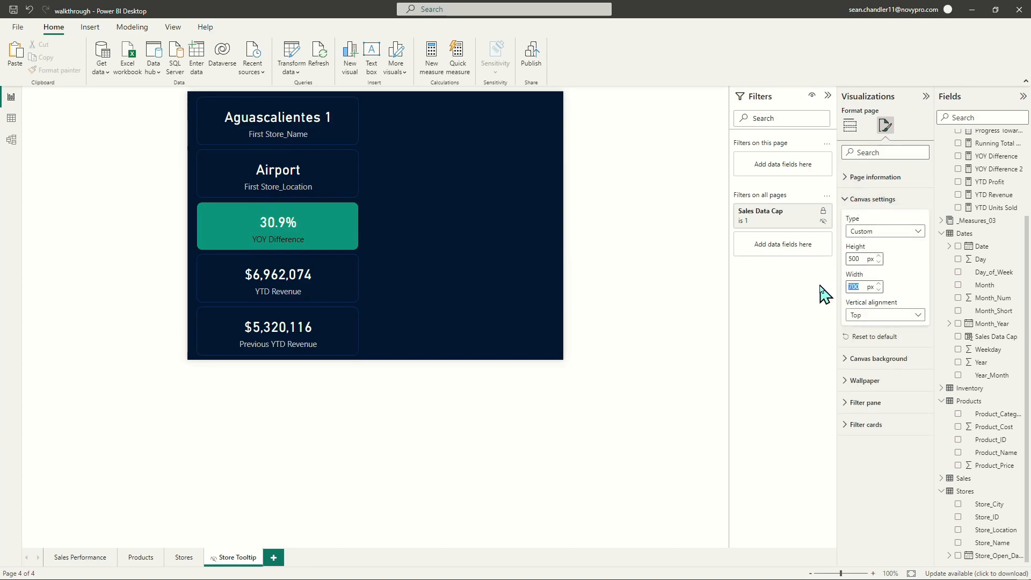
{"action": "type", "text": "100"}
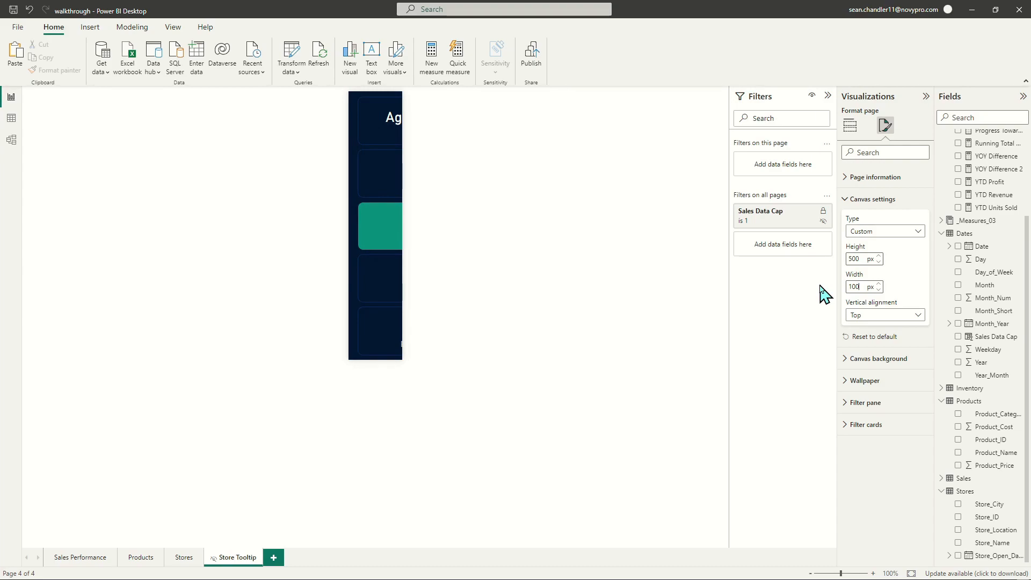
{"action": "type", "text": "0"}
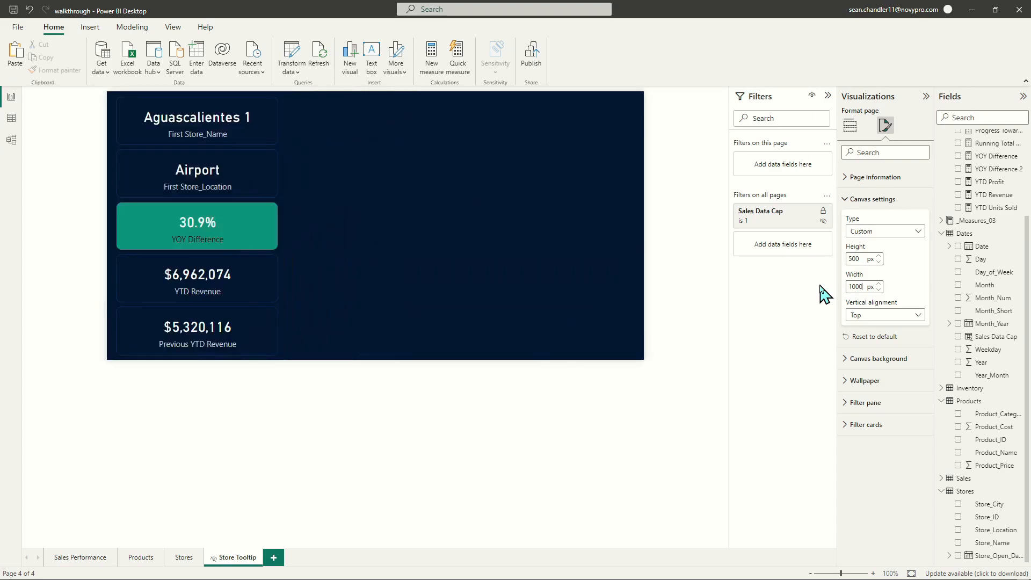
{"action": "left_click", "coordinate": [234, 309]}
{"action": "left_click", "coordinate": [404, 222]}
Set the width of all five stacked cards to 290.
{"action": "left_click", "coordinate": [211, 129]}
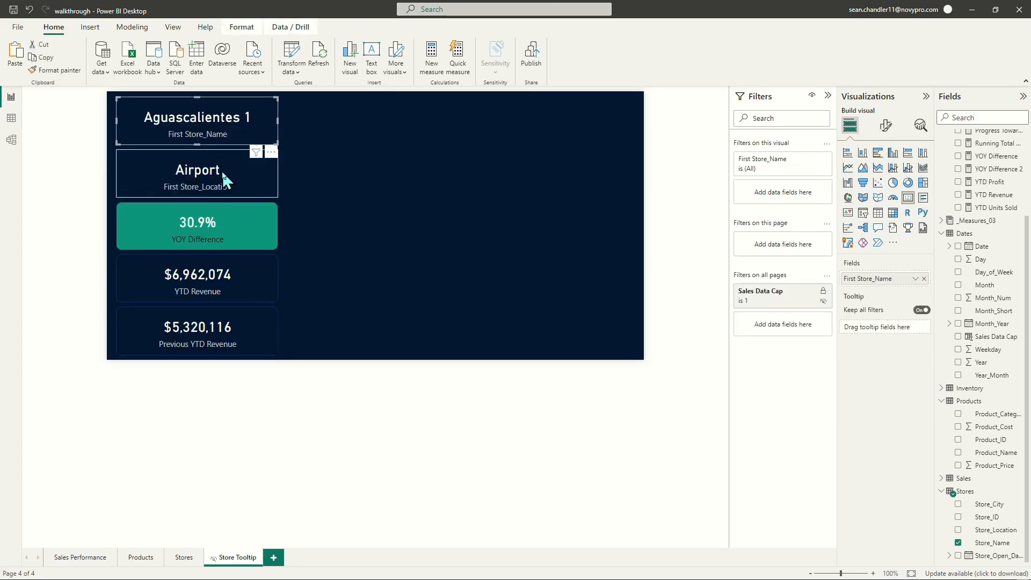
{"action": "left_click", "coordinate": [252, 172], "text": "ctrl"}
{"action": "left_click", "coordinate": [241, 223], "text": "ctrl"}
{"action": "left_click", "coordinate": [240, 277], "text": "ctrl"}
{"action": "left_click", "coordinate": [239, 321], "text": "ctrl"}
{"action": "left_click", "coordinate": [886, 126]}
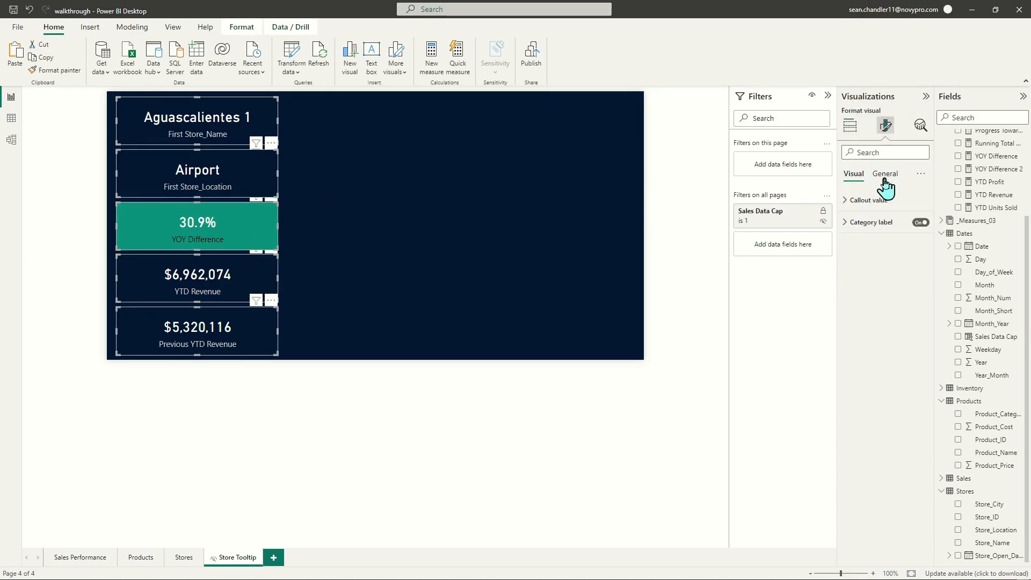
{"action": "left_click", "coordinate": [887, 175]}
{"action": "left_click", "coordinate": [881, 200]}
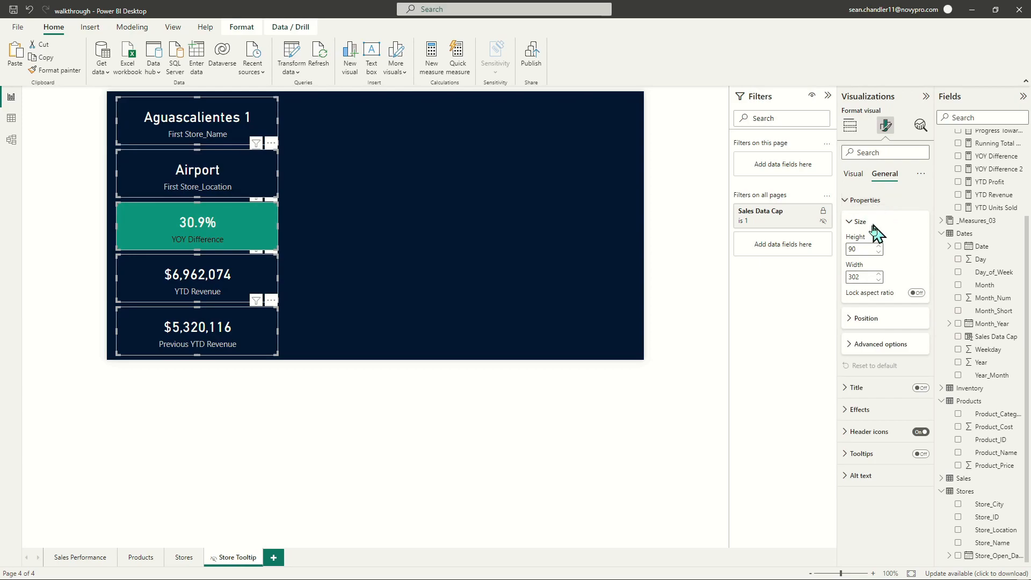
{"action": "left_click", "coordinate": [861, 275]}
{"action": "type", "text": "290"}
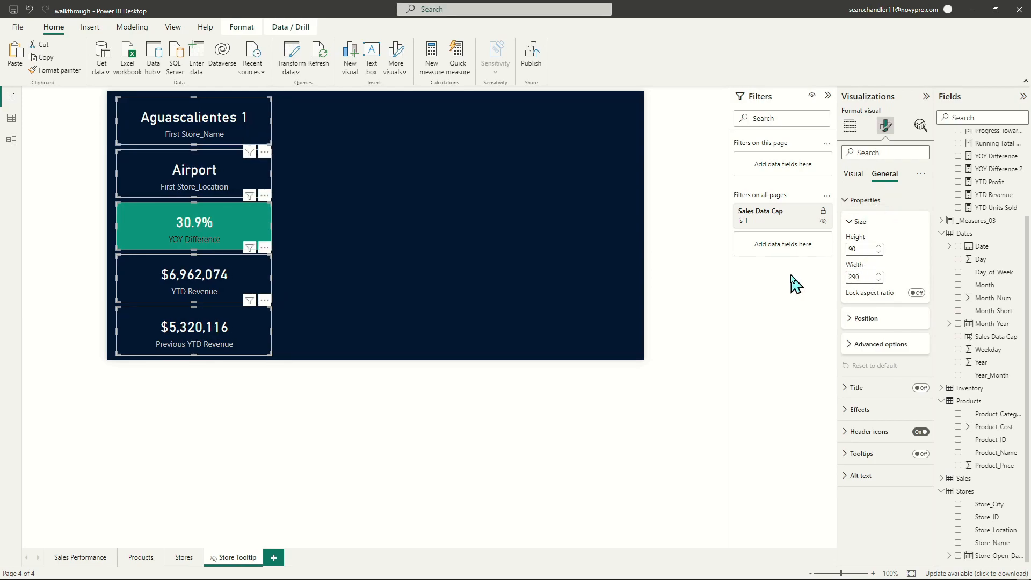
{"action": "left_click", "coordinate": [470, 181]}
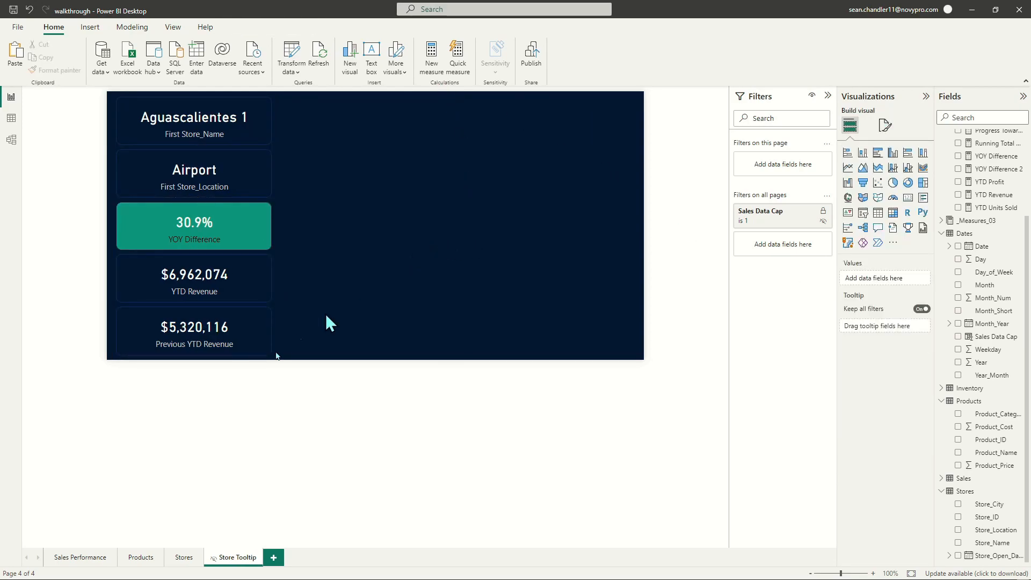
Copy the YTD Revenue by Product chart from the Products page to Store Tooltip, beside the cards, and widen it to fill the free width.
{"action": "left_click", "coordinate": [127, 561]}
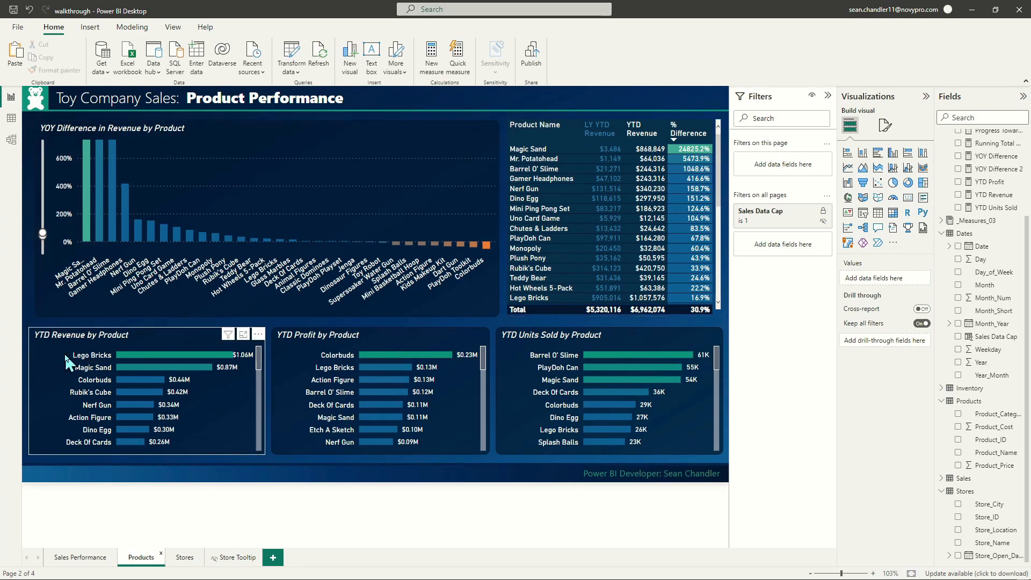
{"action": "left_click", "coordinate": [101, 342]}
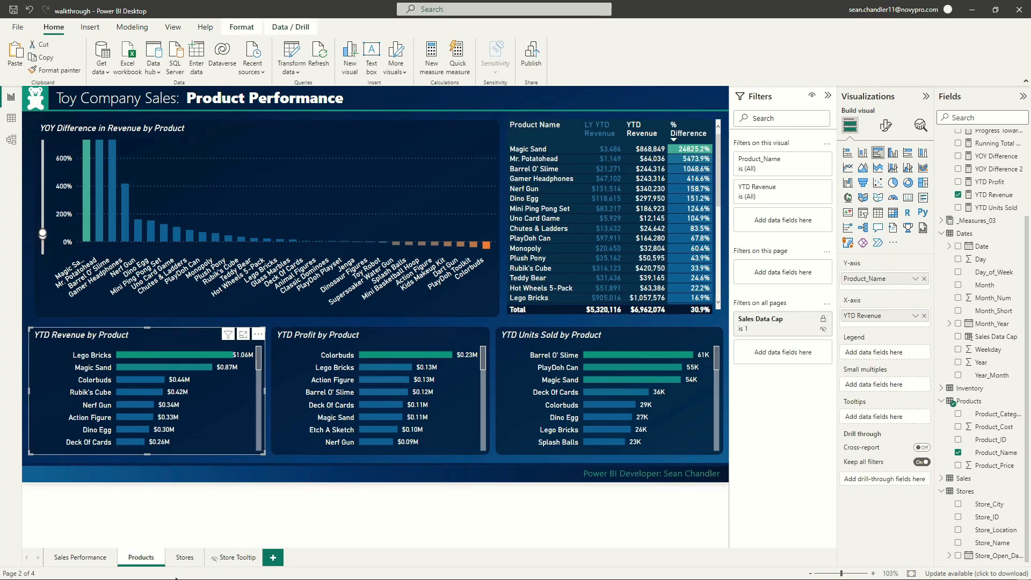
{"action": "left_click", "coordinate": [235, 559]}
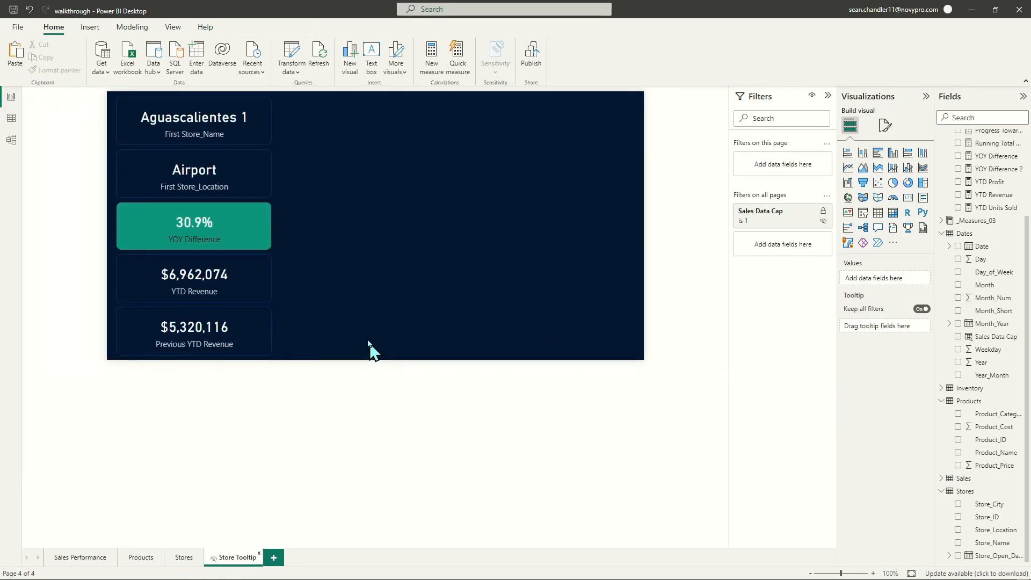
{"action": "key", "text": "ctrl+v"}
{"action": "left_click_drag", "start_coordinate": [233, 245], "coordinate": [407, 102]}
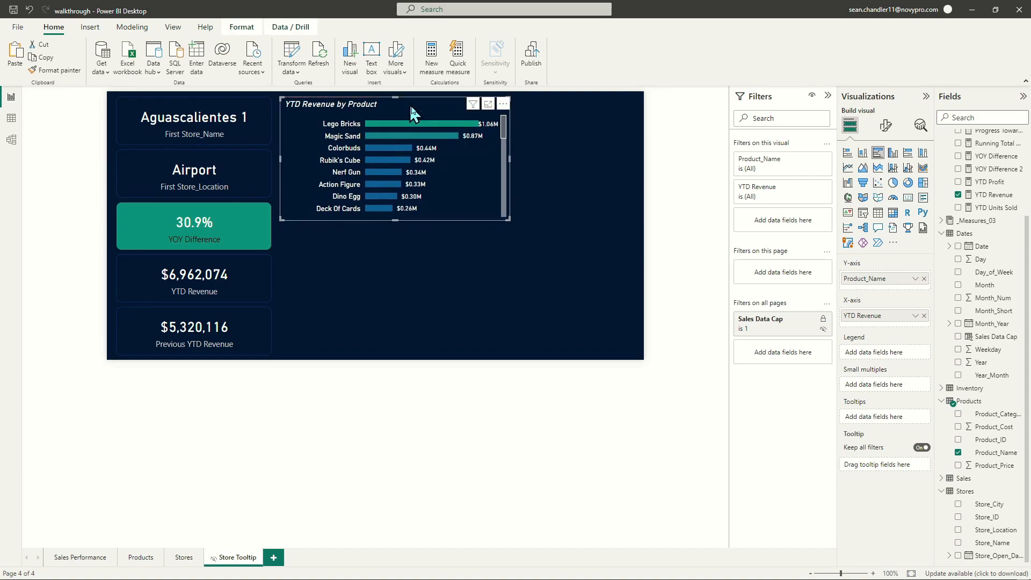
{"action": "left_click_drag", "start_coordinate": [507, 215], "coordinate": [636, 224]}
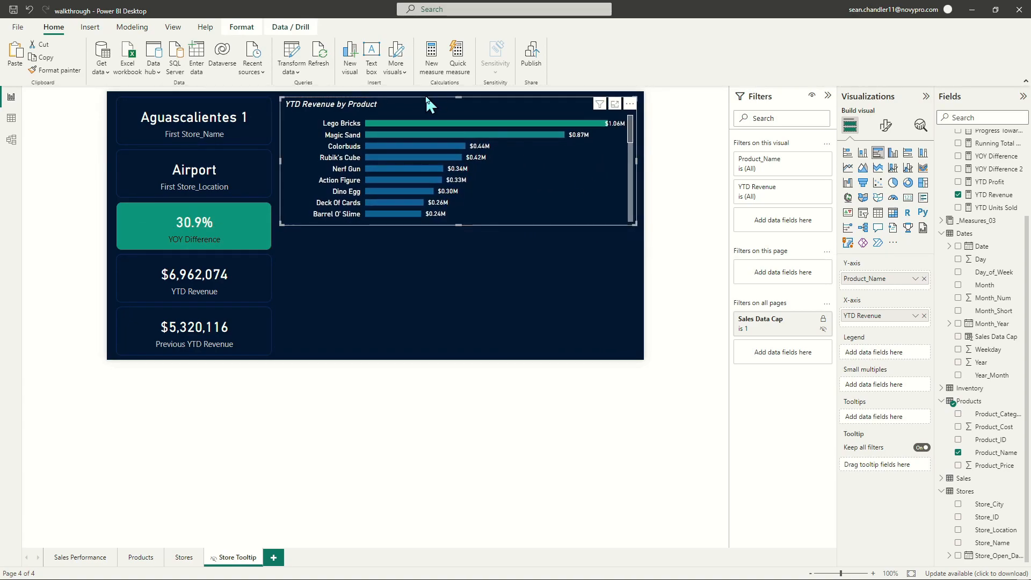
{"action": "left_click", "coordinate": [719, 225]}
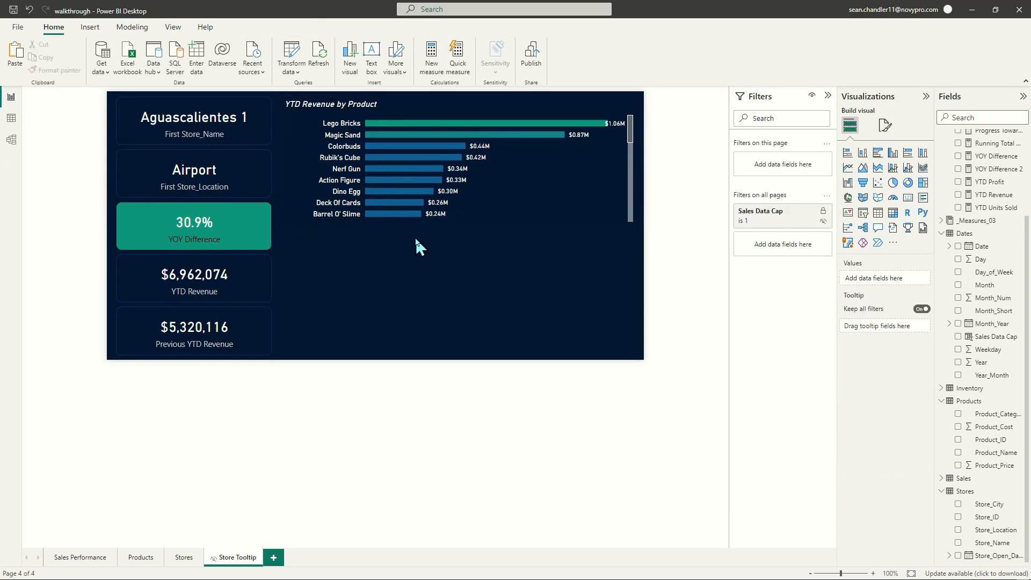
Filter the YTD Revenue by Product chart to the top 10 Product_Name items by YTD Revenue and extend its height to fit them.
{"action": "left_click", "coordinate": [414, 106]}
{"action": "scroll", "coordinate": [597, 143], "scroll_direction": "down", "scroll_amount": 5}
{"action": "scroll", "coordinate": [596, 143], "scroll_direction": "up", "scroll_amount": 5}
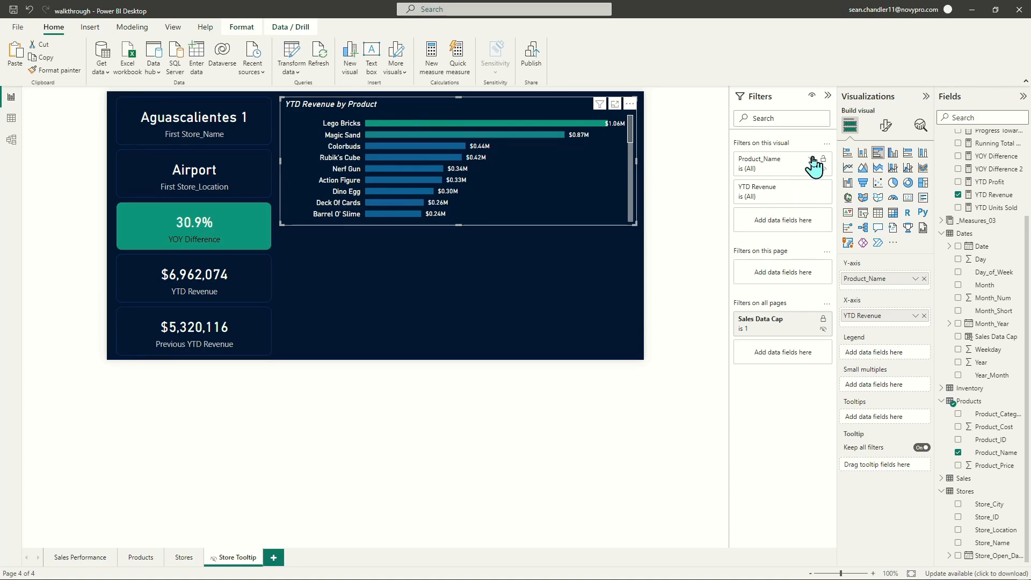
{"action": "left_click", "coordinate": [811, 160]}
{"action": "left_click", "coordinate": [781, 197]}
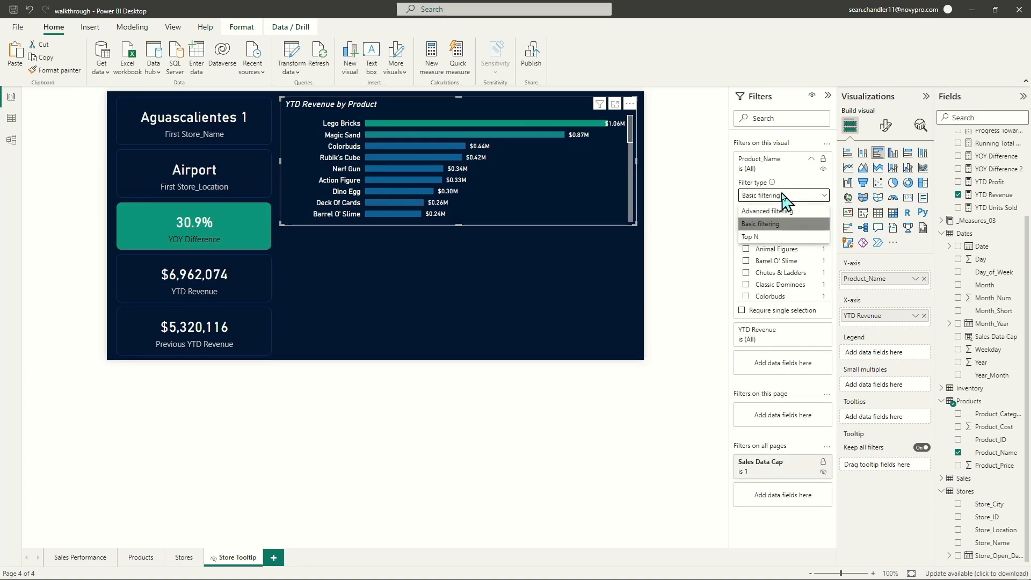
{"action": "left_click", "coordinate": [770, 237]}
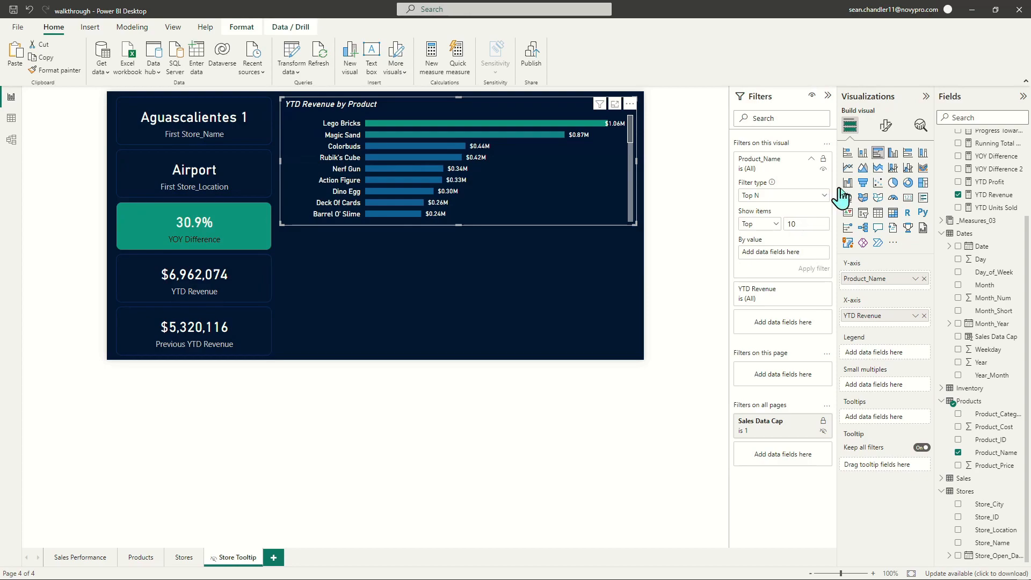
{"action": "left_click_drag", "start_coordinate": [978, 200], "coordinate": [800, 252]}
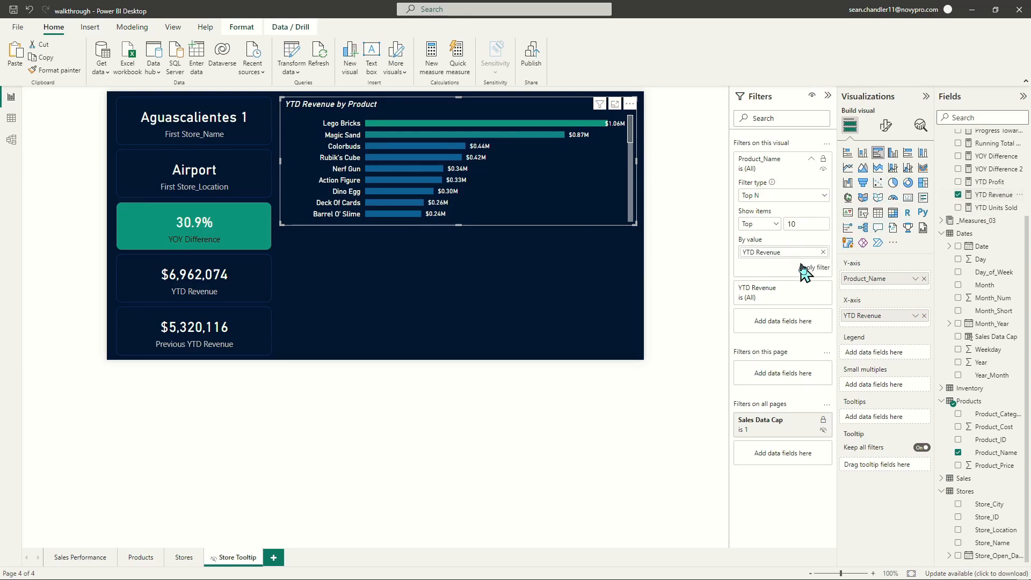
{"action": "left_click", "coordinate": [812, 268]}
{"action": "left_click_drag", "start_coordinate": [459, 225], "coordinate": [475, 234]}
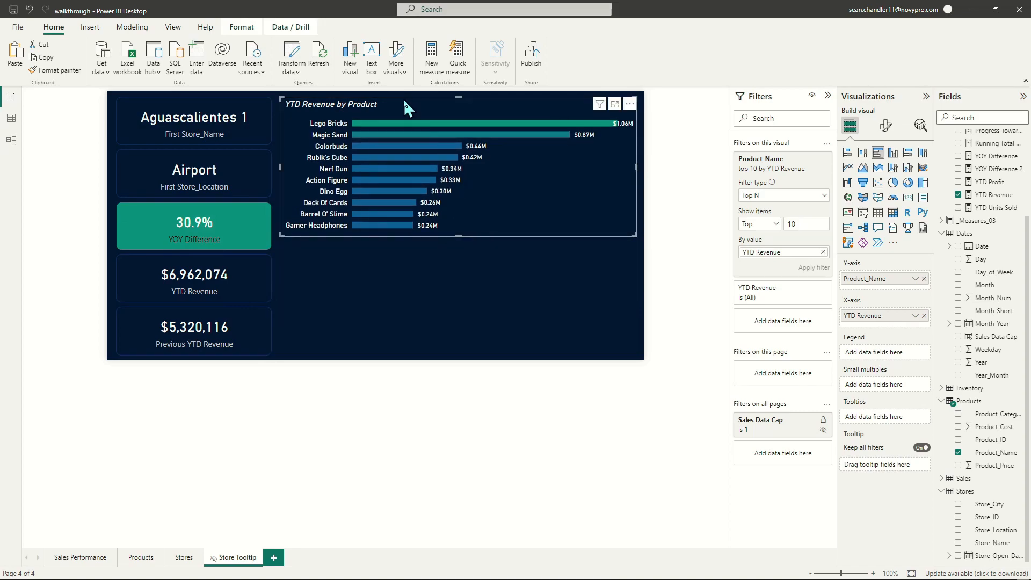
Duplicate the YTD Revenue by Product chart, place the copy beneath the original and shorten it to fit the remaining space.
{"action": "left_click_drag", "start_coordinate": [403, 98], "coordinate": [380, 233]}
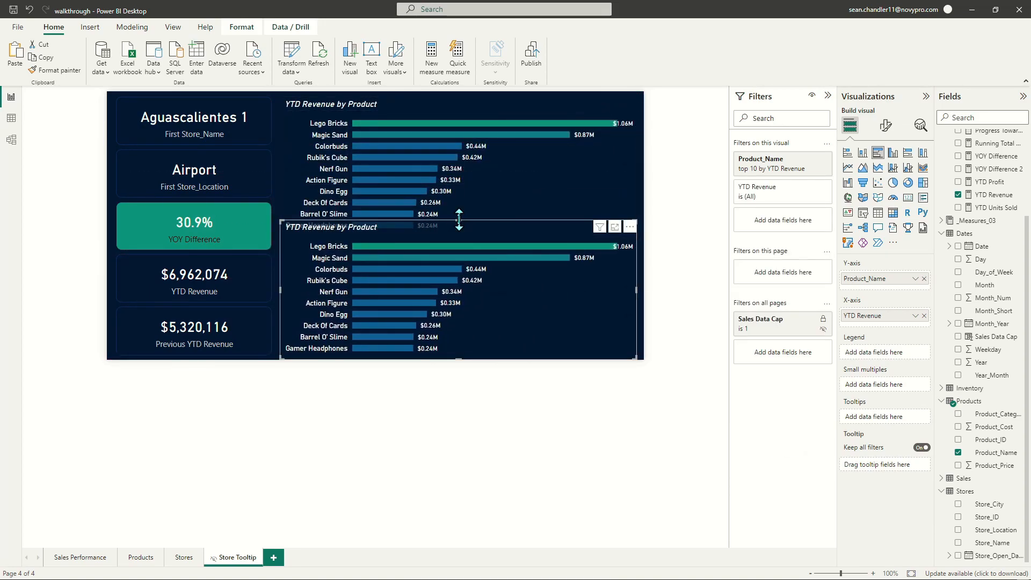
{"action": "left_click_drag", "start_coordinate": [459, 219], "coordinate": [479, 244]}
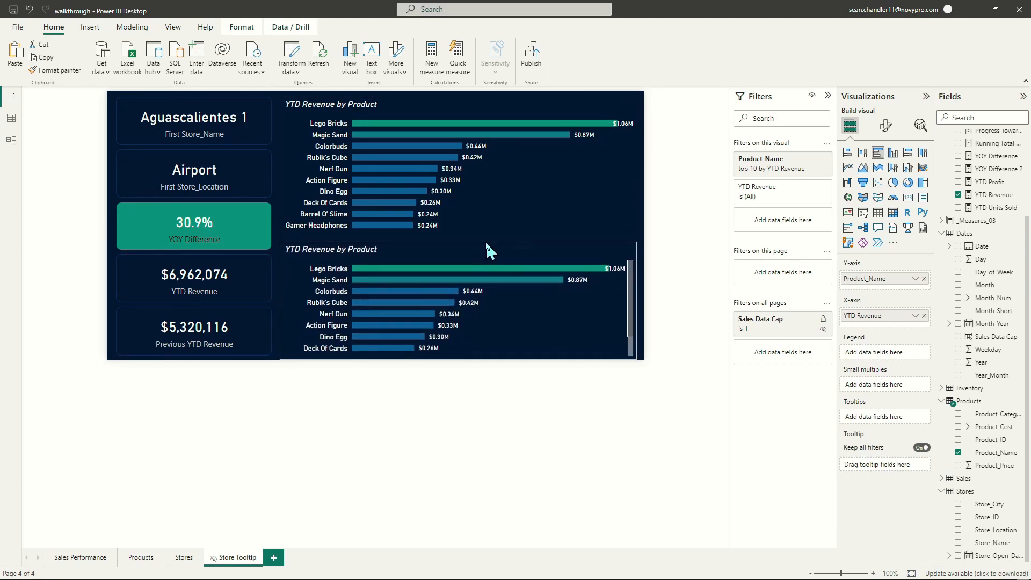
Filter the lower chart's Product_Name to the bottom 5 items by YOY Difference 2.
{"action": "left_click", "coordinate": [811, 159]}
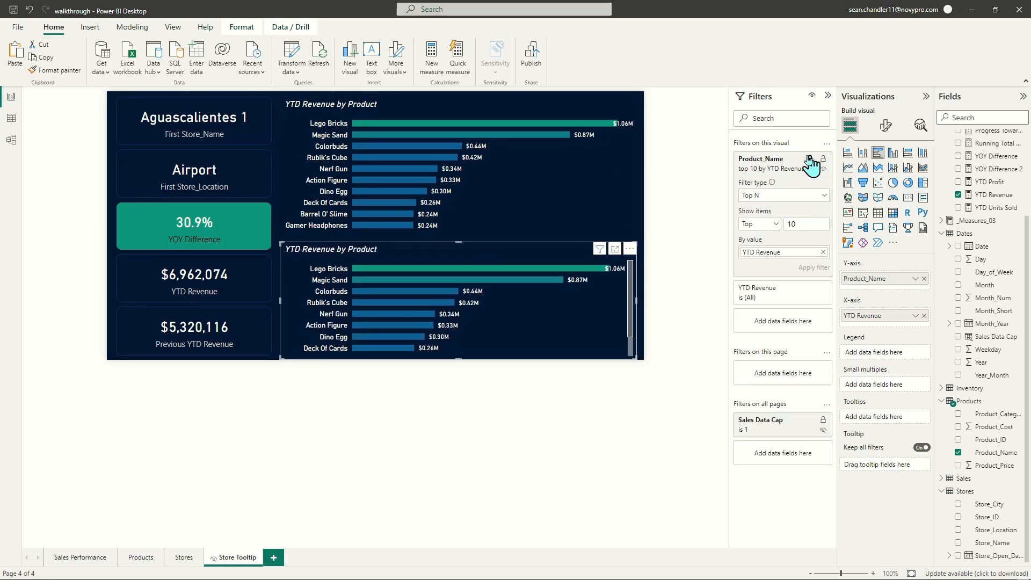
{"action": "left_click", "coordinate": [754, 228]}
{"action": "left_click", "coordinate": [771, 252]}
{"action": "left_click", "coordinate": [803, 221]}
{"action": "scroll", "coordinate": [985, 264], "scroll_direction": "up", "scroll_amount": 2}
{"action": "left_click_drag", "start_coordinate": [998, 277], "coordinate": [807, 254]}
{"action": "left_click", "coordinate": [815, 267]}
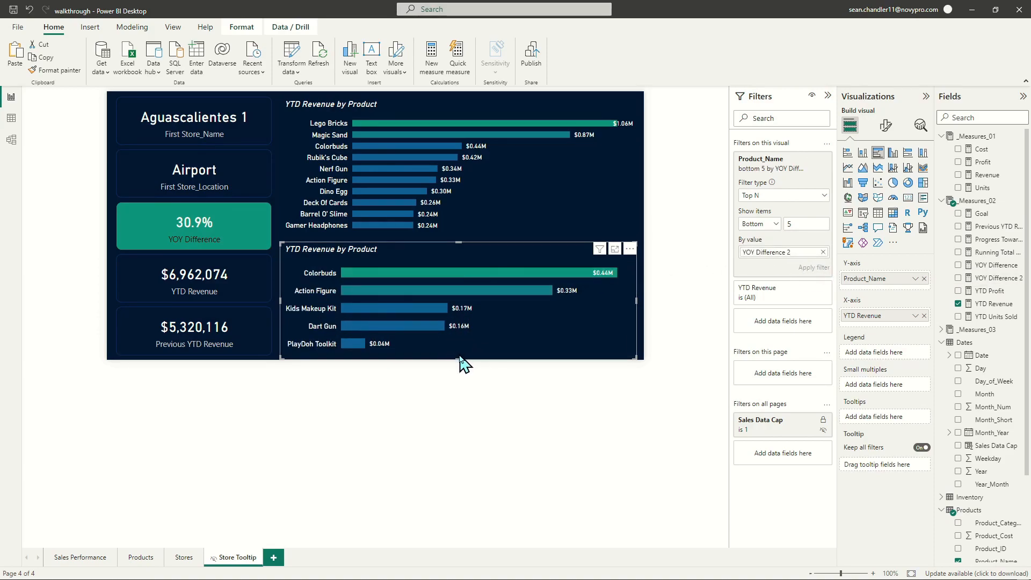
Replace YTD Revenue with YOY Difference 2 on the lower chart's X-axis and trim its height to leave even gaps around it.
{"action": "left_click_drag", "start_coordinate": [456, 360], "coordinate": [470, 353]}
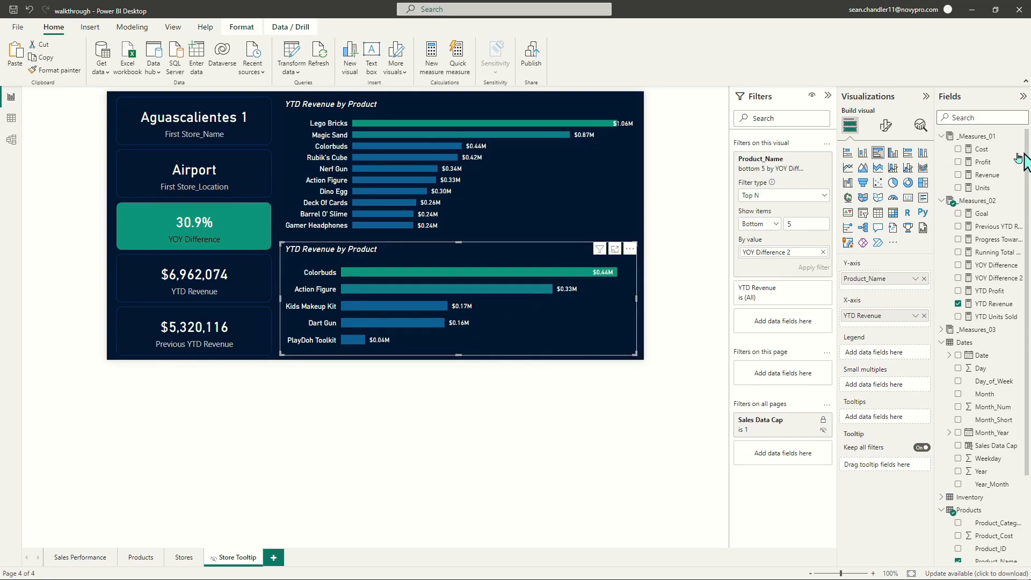
{"action": "left_click", "coordinate": [923, 316]}
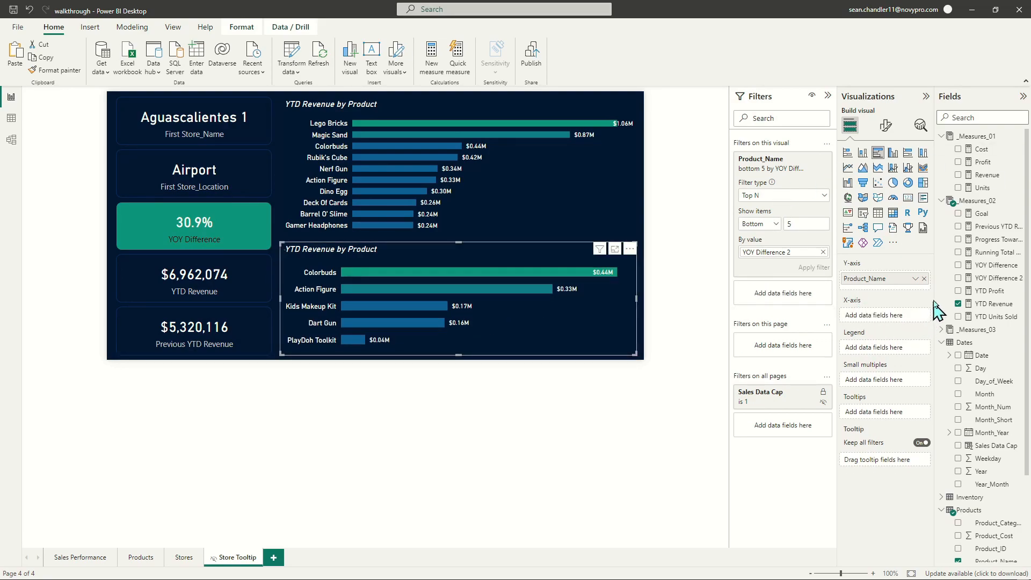
{"action": "left_click_drag", "start_coordinate": [992, 279], "coordinate": [897, 316]}
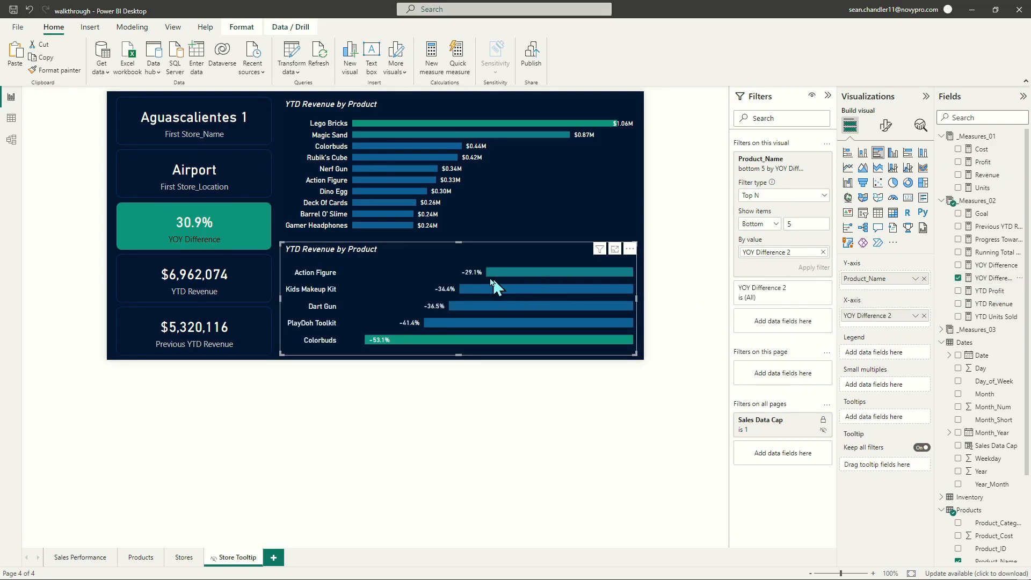
{"action": "left_click_drag", "start_coordinate": [462, 242], "coordinate": [468, 247]}
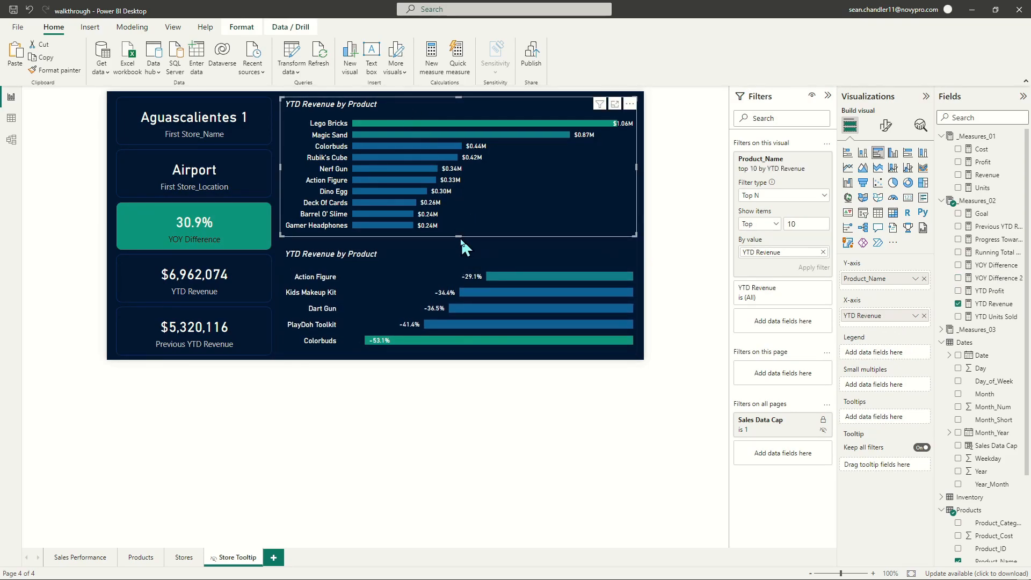
{"action": "left_click_drag", "start_coordinate": [459, 248], "coordinate": [459, 244]}
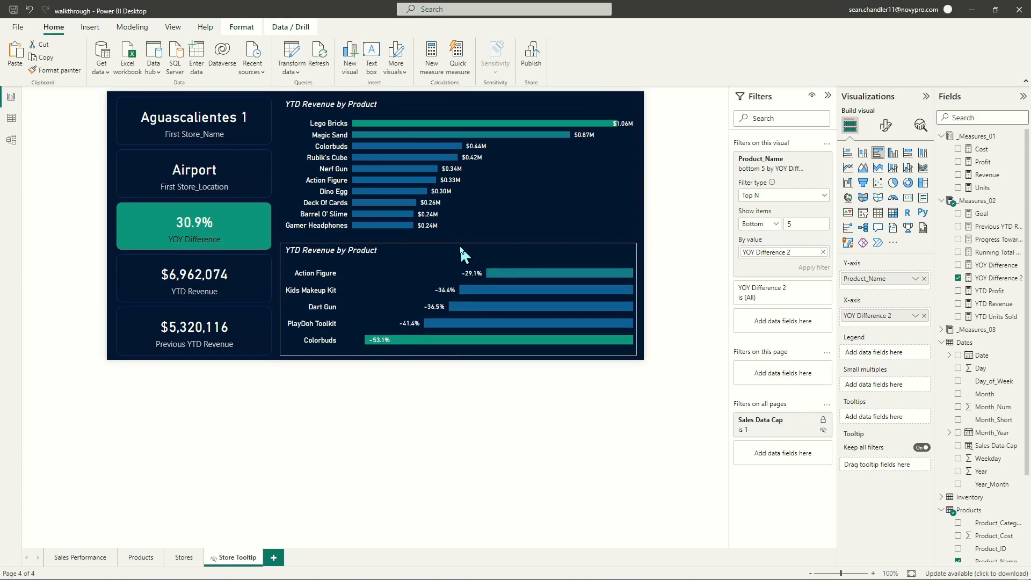
Set the visual border color of both product charts to the theme blue.
{"action": "left_click", "coordinate": [369, 107], "text": "ctrl"}
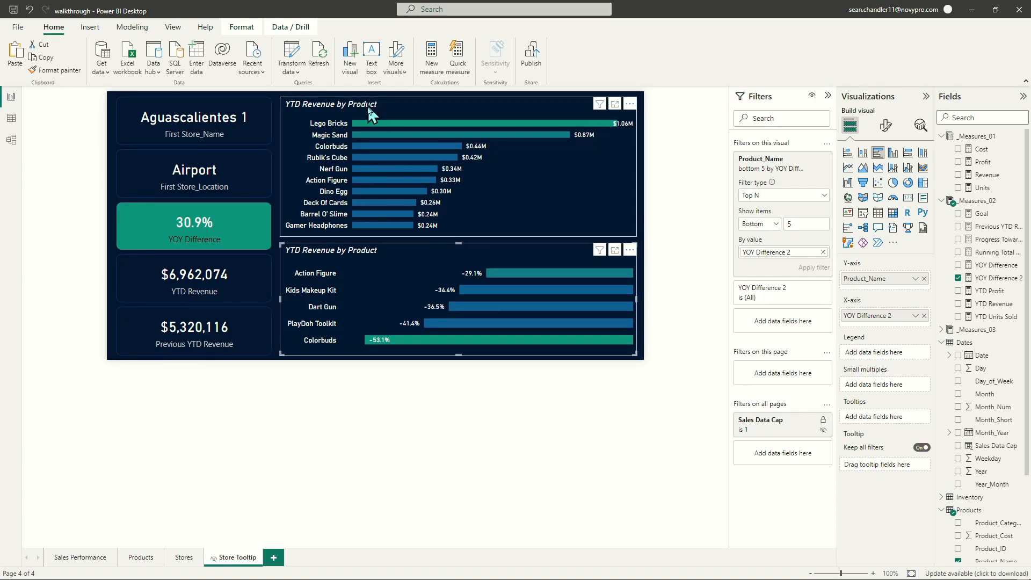
{"action": "left_click", "coordinate": [886, 126]}
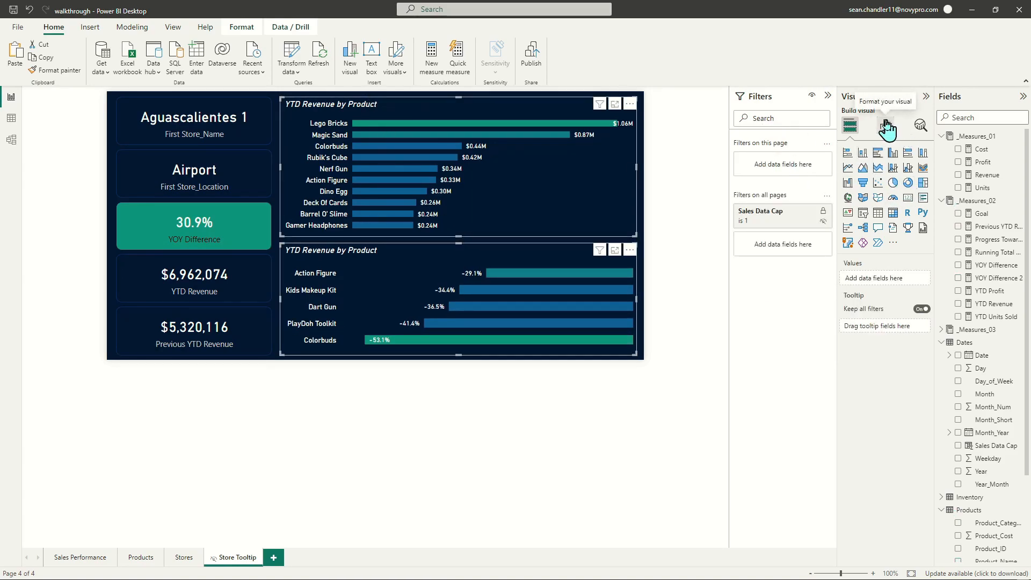
{"action": "left_click", "coordinate": [885, 174]}
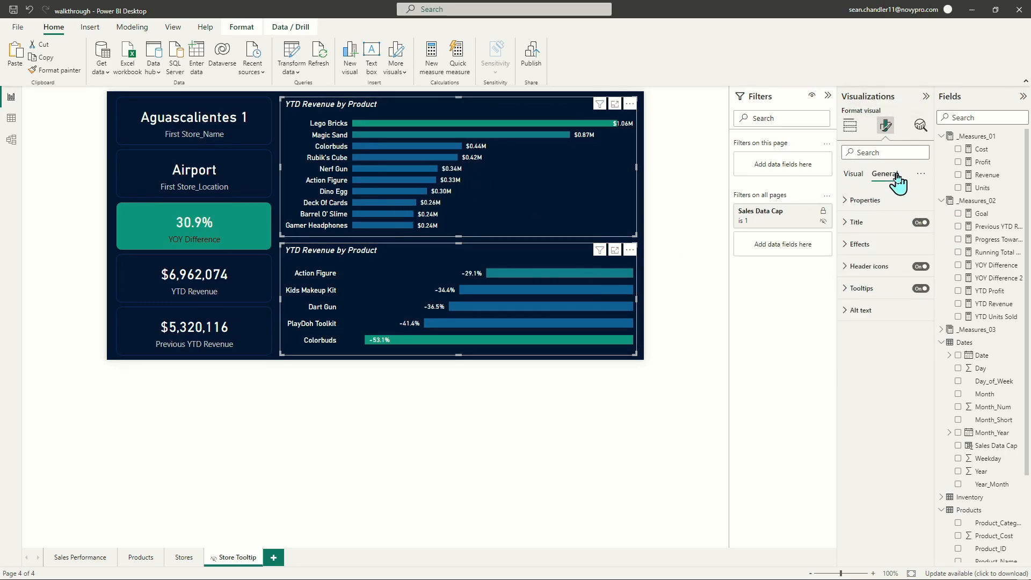
{"action": "left_click", "coordinate": [858, 245]}
{"action": "left_click", "coordinate": [849, 355]}
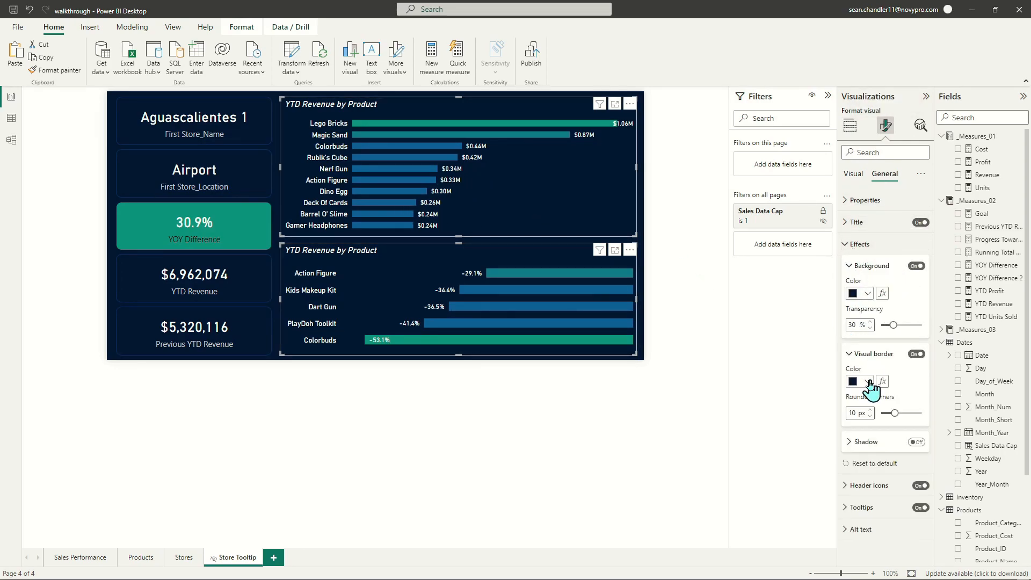
{"action": "left_click", "coordinate": [865, 381]}
{"action": "left_click", "coordinate": [895, 214]}
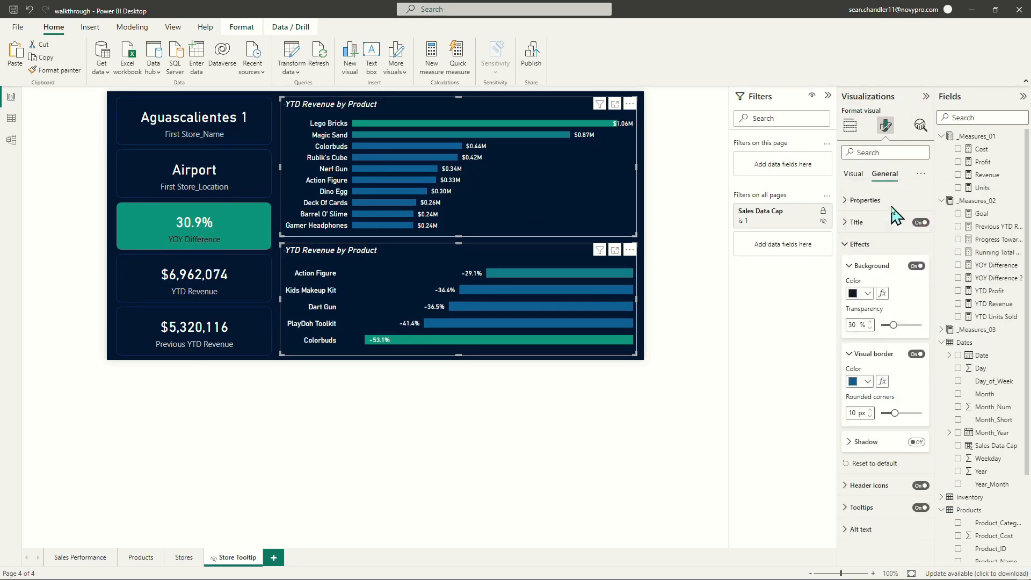
{"action": "left_click", "coordinate": [500, 402]}
Set the visual border color of both product charts to a darker shade of the theme blue.
{"action": "left_click", "coordinate": [344, 124]}
{"action": "left_click", "coordinate": [352, 253]}
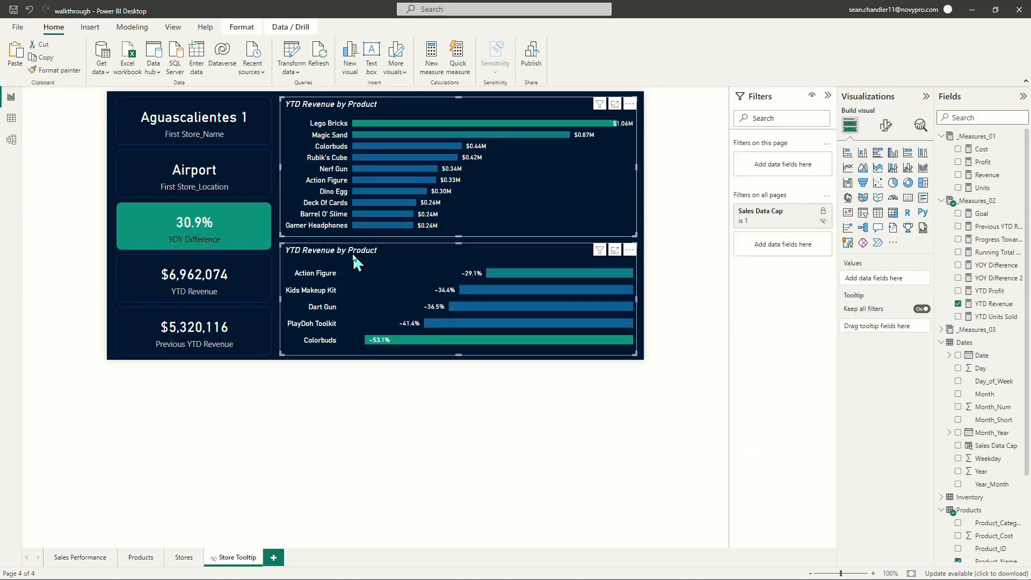
{"action": "left_click", "coordinate": [885, 125]}
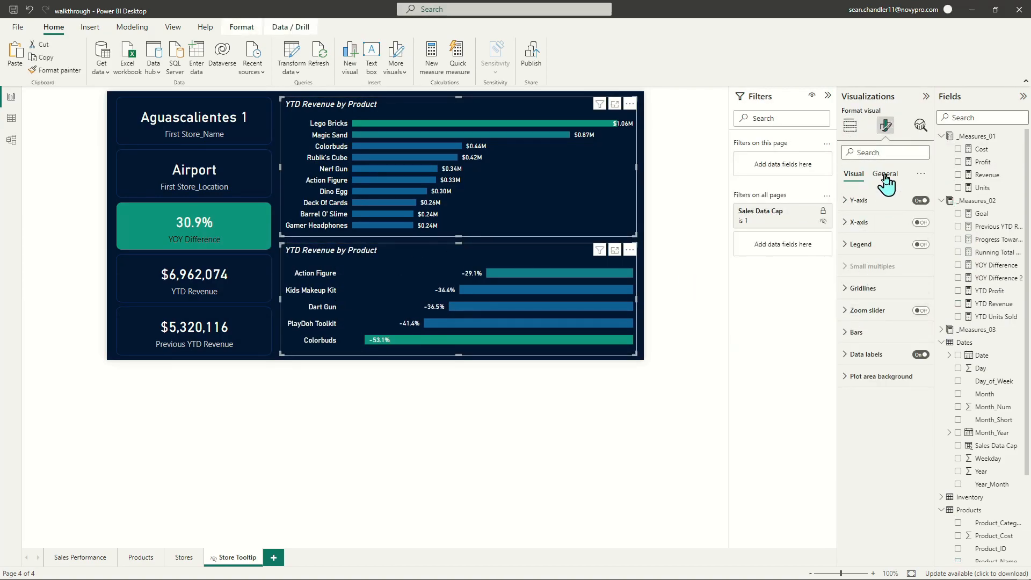
{"action": "left_click", "coordinate": [885, 173]}
{"action": "left_click", "coordinate": [859, 244]}
{"action": "left_click", "coordinate": [867, 293]}
{"action": "left_click", "coordinate": [867, 293]}
{"action": "left_click", "coordinate": [874, 353]}
{"action": "left_click", "coordinate": [867, 381]}
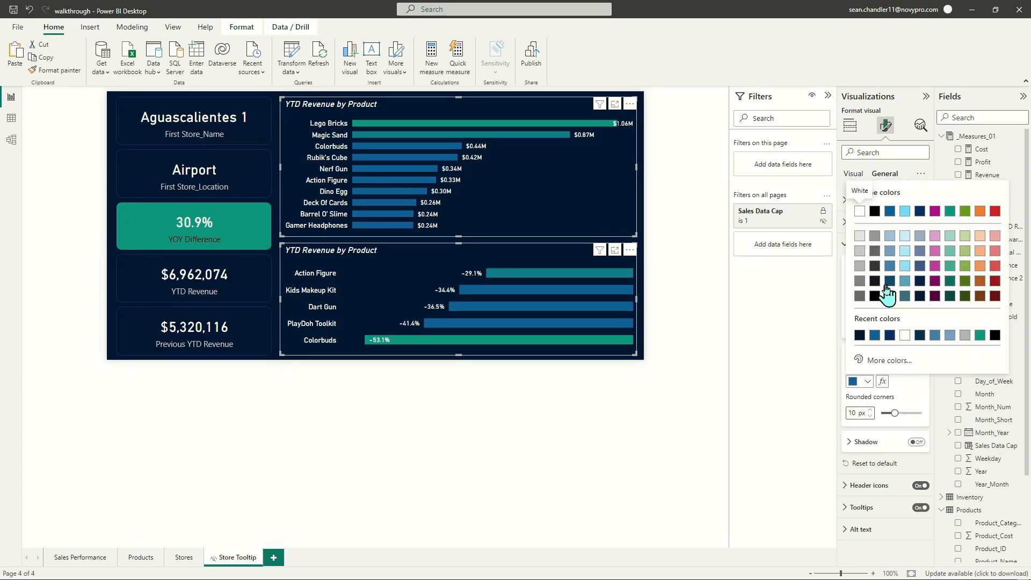
{"action": "left_click", "coordinate": [888, 294]}
{"action": "left_click", "coordinate": [645, 396]}
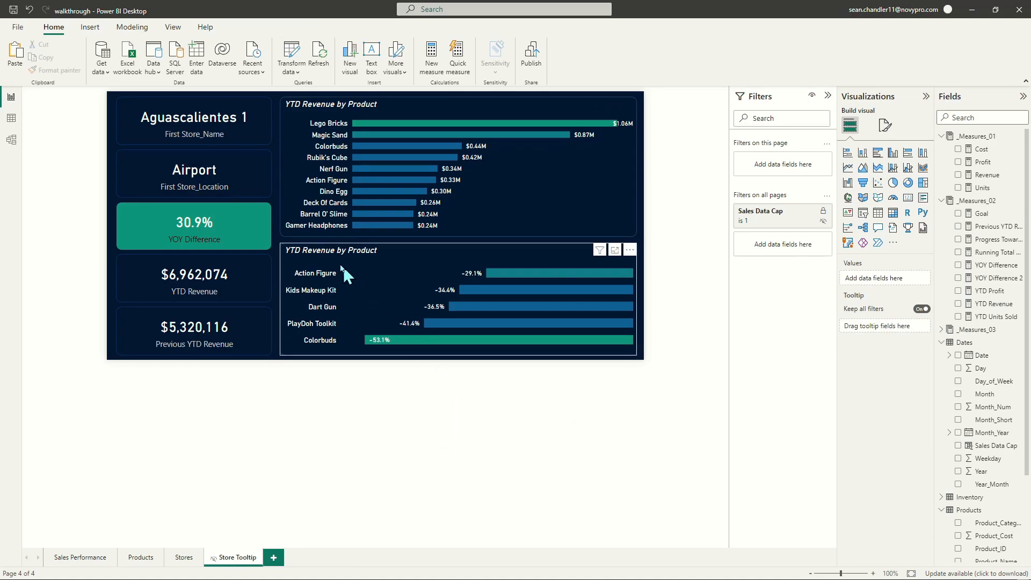
Set the center of the lower chart's conditional bar color gradient to a custom value of 0.
{"action": "left_click", "coordinate": [509, 247]}
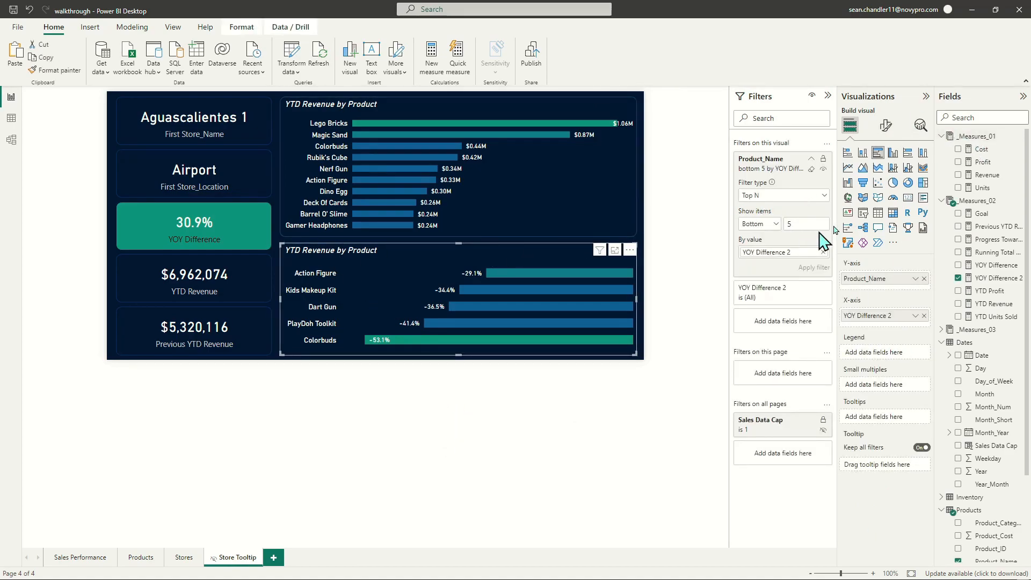
{"action": "left_click", "coordinate": [884, 127]}
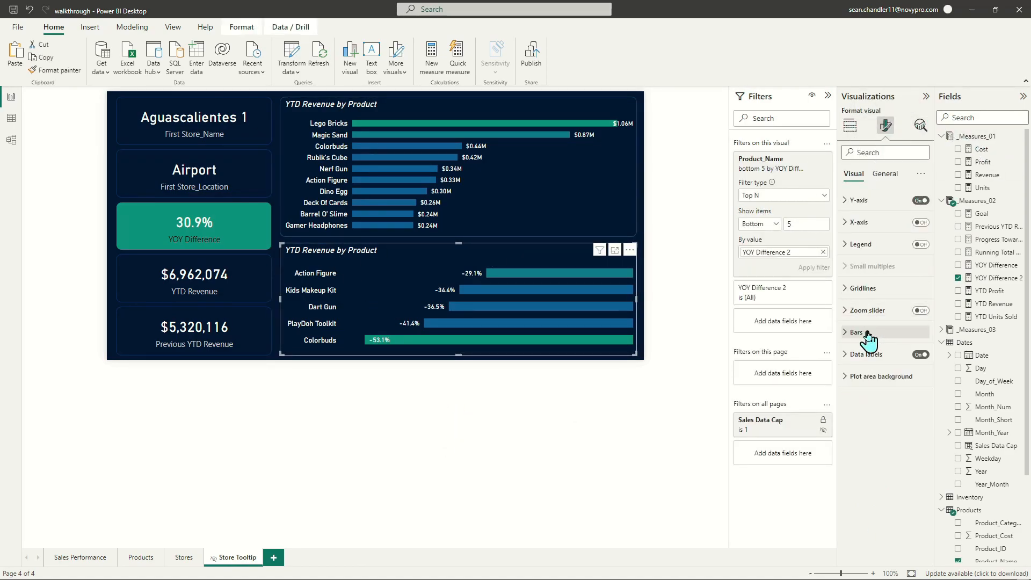
{"action": "left_click", "coordinate": [856, 332]}
{"action": "left_click", "coordinate": [855, 382]}
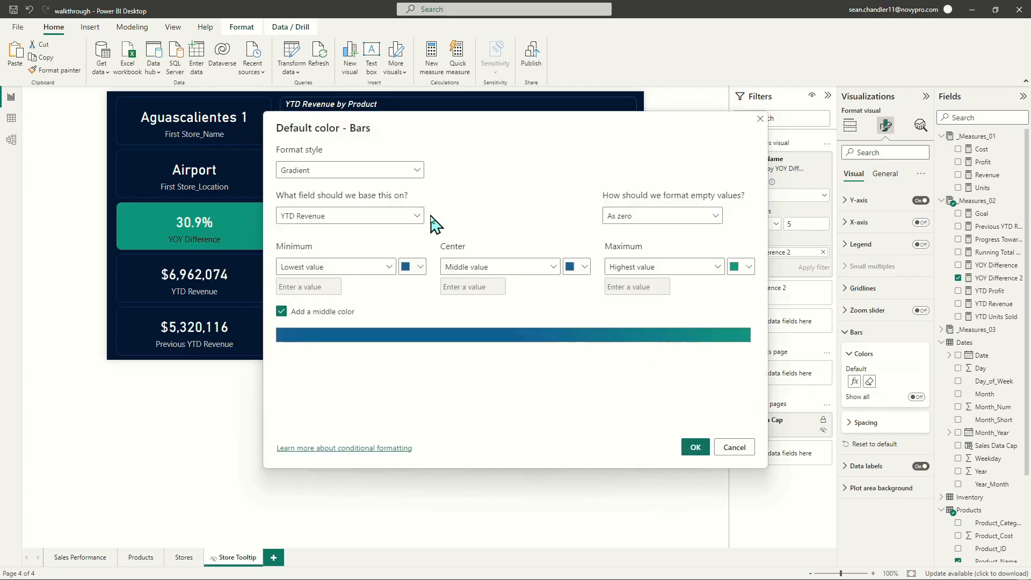
{"action": "left_click", "coordinate": [523, 271]}
{"action": "left_click", "coordinate": [481, 300]}
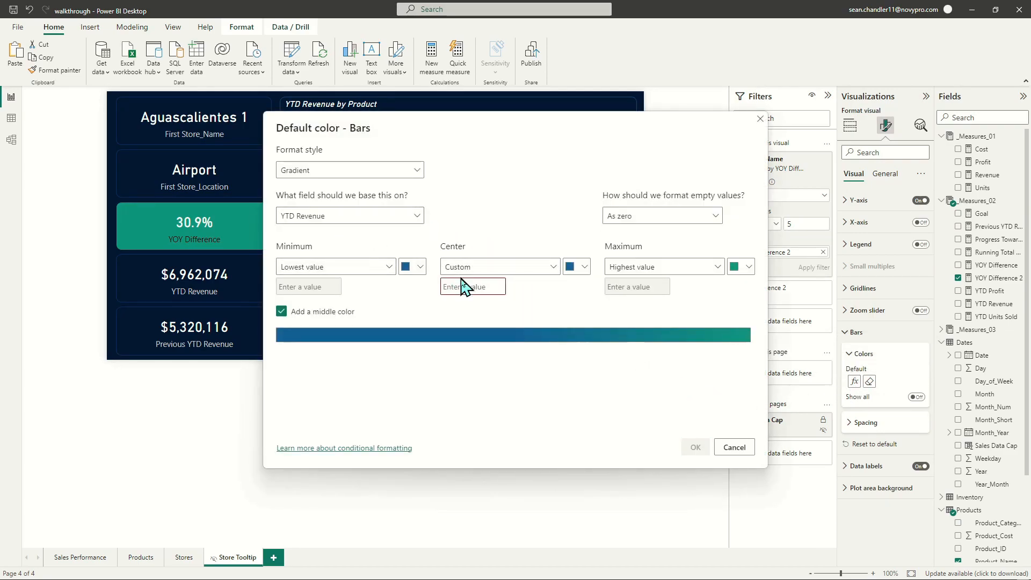
{"action": "left_click", "coordinate": [451, 287]}
{"action": "type", "text": "0"}
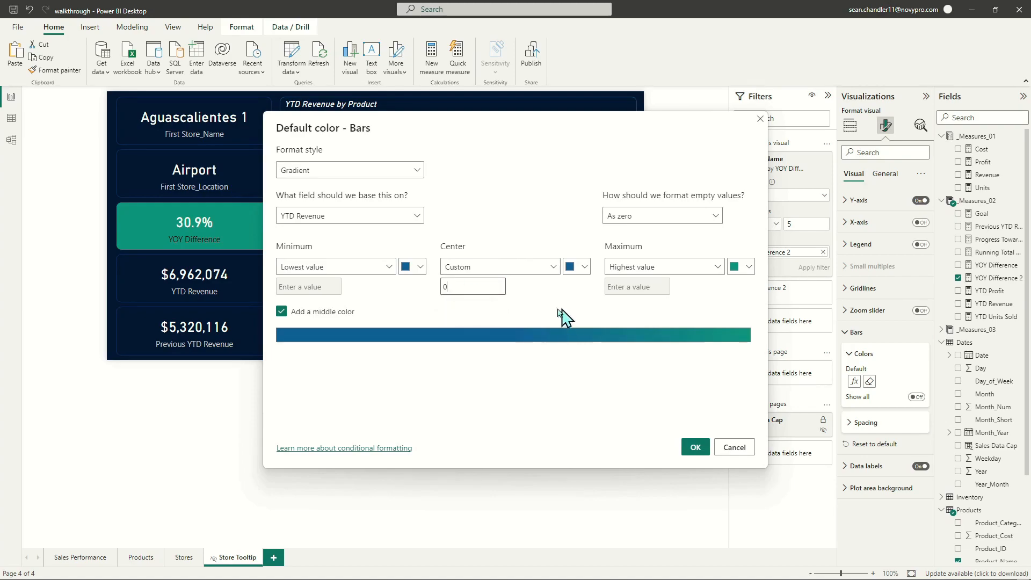
Set the gradient's minimum color to orange and its maximum color to a lighter green, and apply it to the bars.
{"action": "left_click", "coordinate": [412, 267]}
{"action": "left_click", "coordinate": [532, 284]}
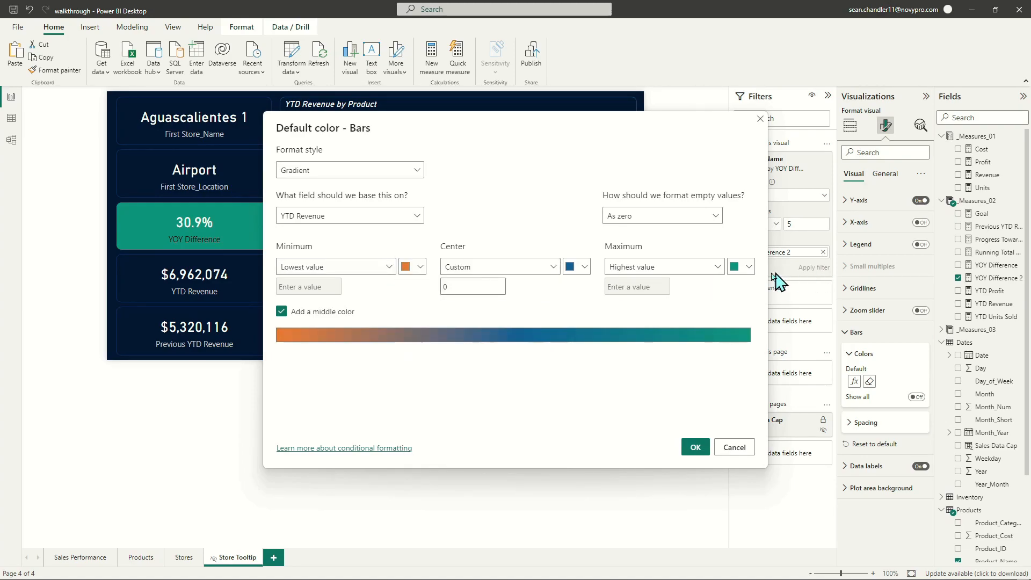
{"action": "left_click", "coordinate": [741, 266]}
{"action": "left_click", "coordinate": [692, 344]}
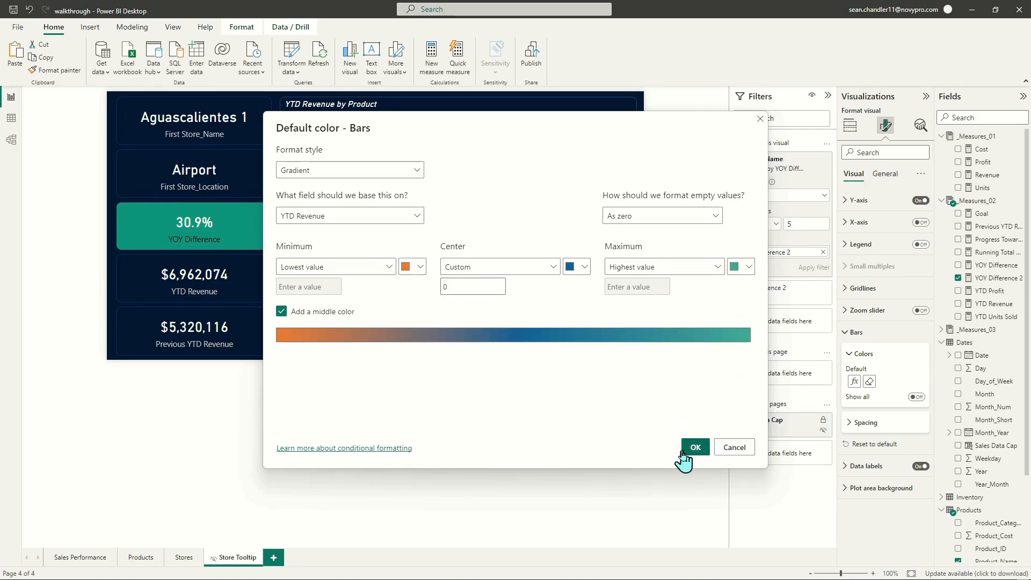
{"action": "left_click", "coordinate": [689, 454]}
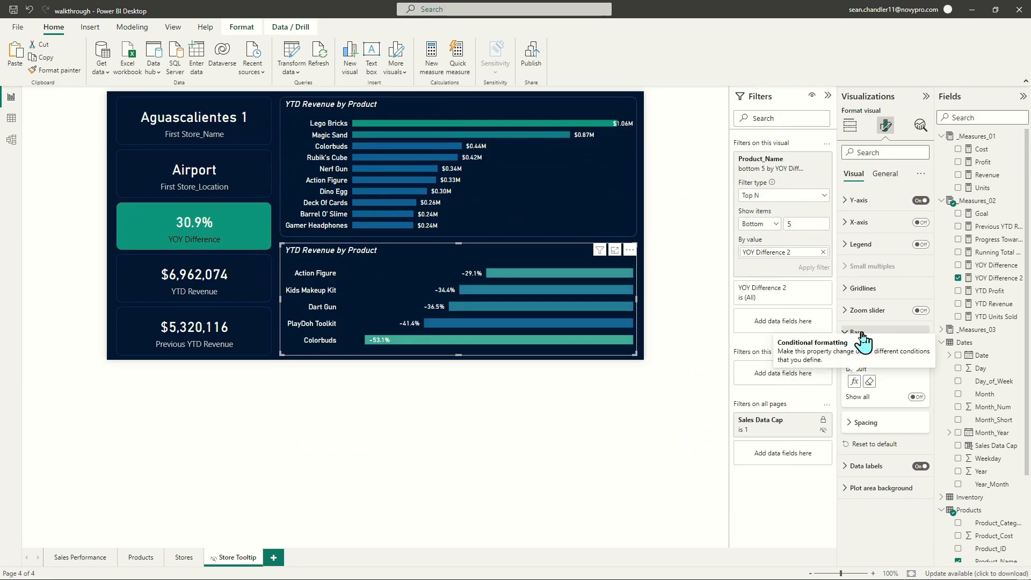
Base the lower chart's bar color gradient on the YOY Difference 2 measure from _Measures_02.
{"action": "left_click", "coordinate": [853, 382]}
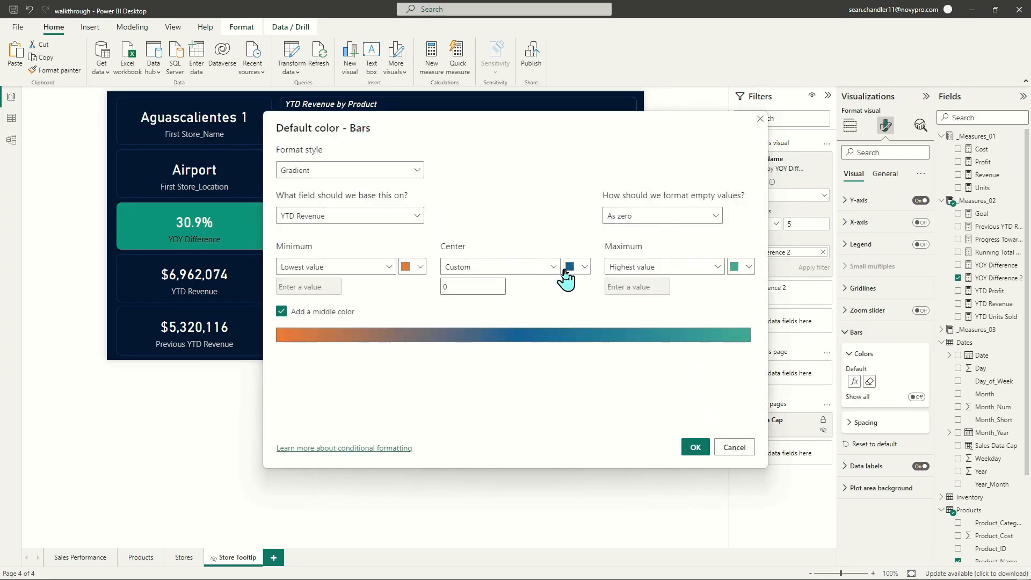
{"action": "left_click", "coordinate": [394, 216]}
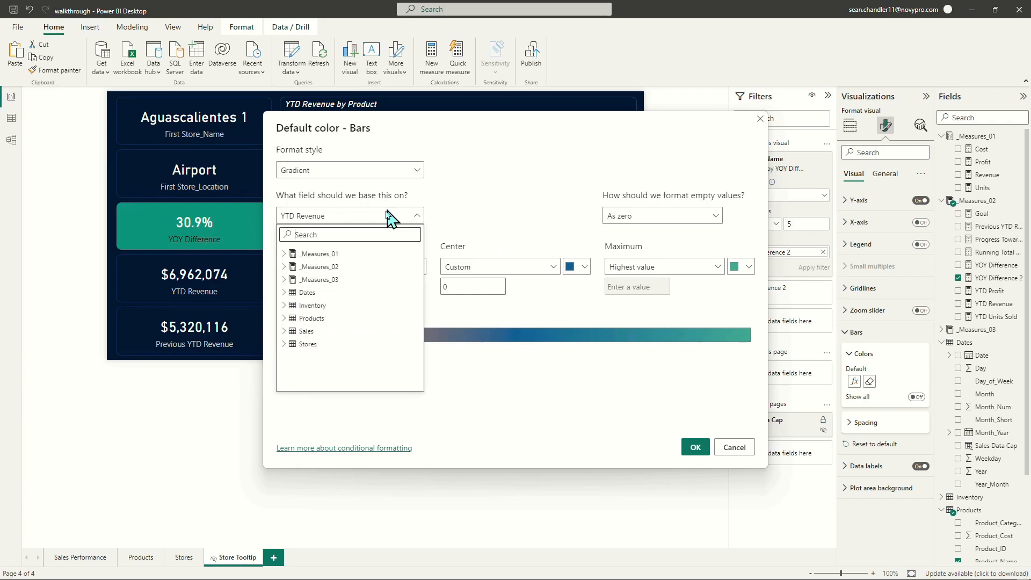
{"action": "left_click", "coordinate": [282, 267]}
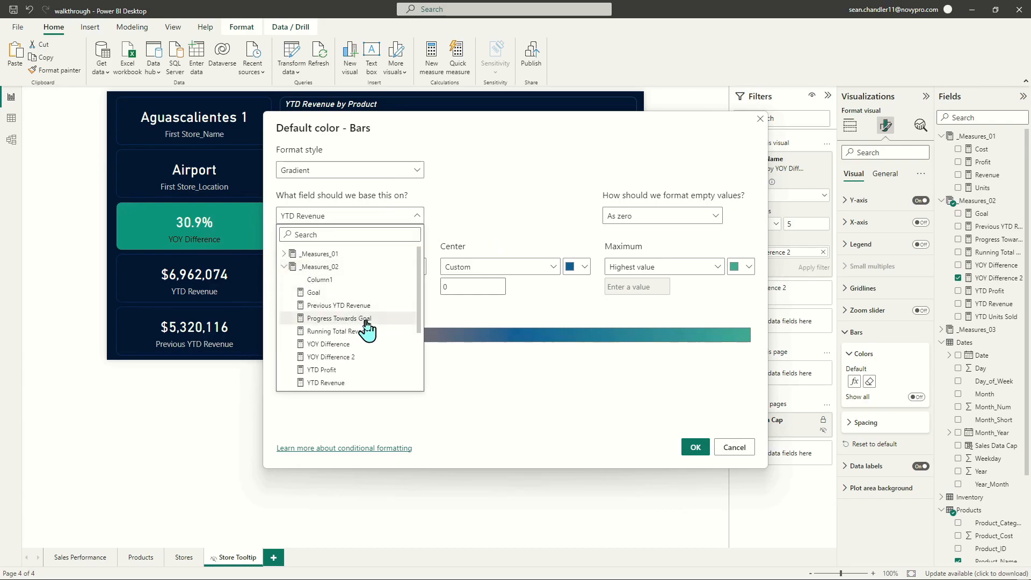
{"action": "scroll", "coordinate": [366, 328], "scroll_direction": "down", "scroll_amount": 3}
{"action": "left_click", "coordinate": [349, 292]}
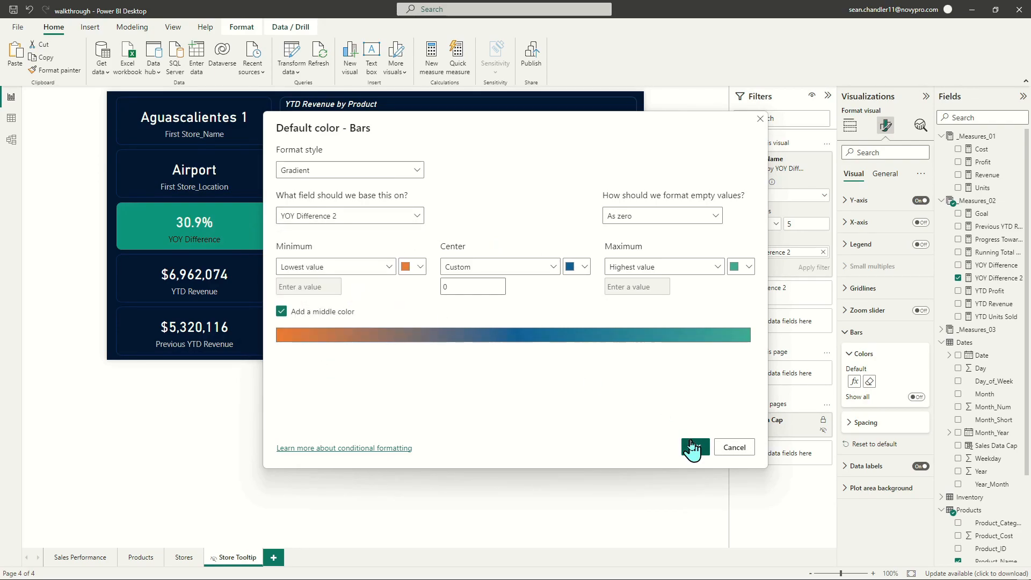
{"action": "left_click", "coordinate": [693, 447]}
{"action": "left_click", "coordinate": [690, 397]}
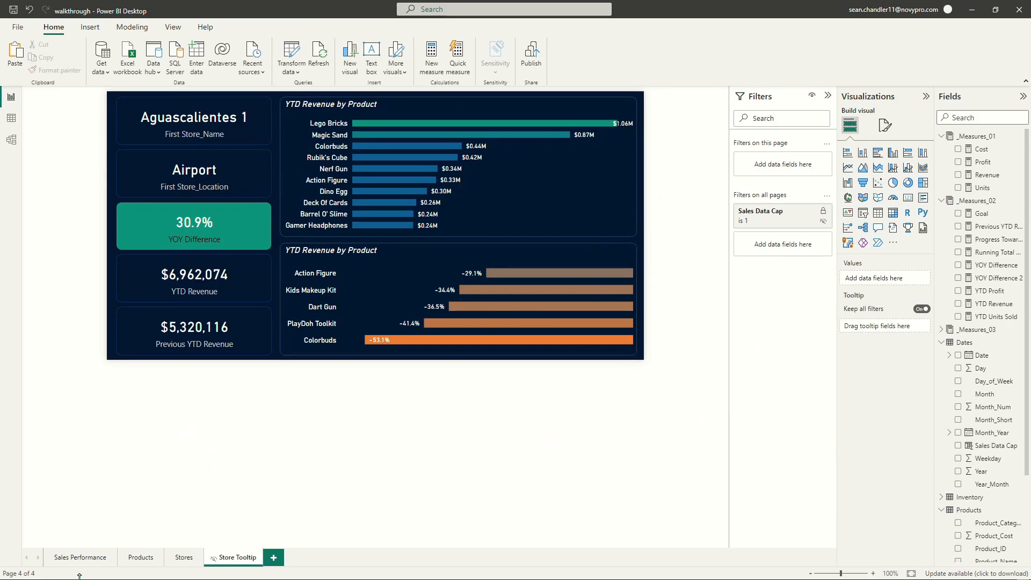
On the Stores page, set the map's tooltip page to Store Tooltip and preview it on the store bubbles.
{"action": "left_click", "coordinate": [184, 557]}
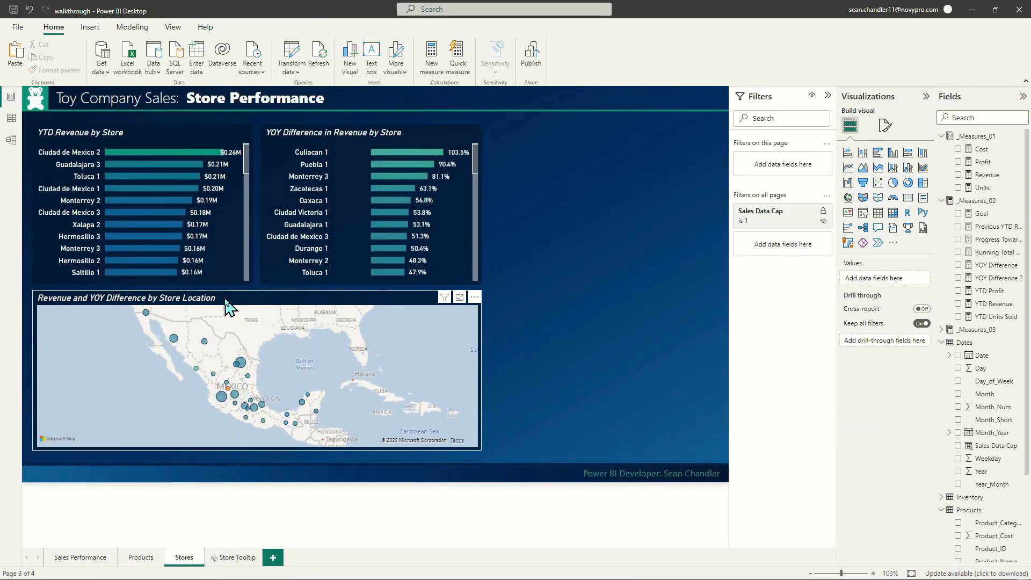
{"action": "left_click", "coordinate": [225, 303]}
{"action": "left_click", "coordinate": [885, 126]}
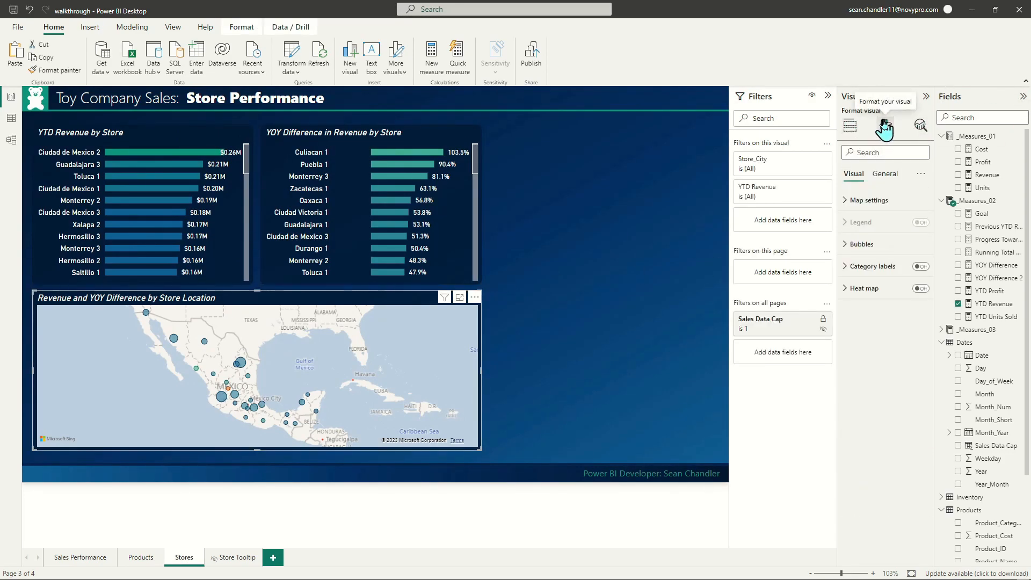
{"action": "left_click", "coordinate": [883, 176]}
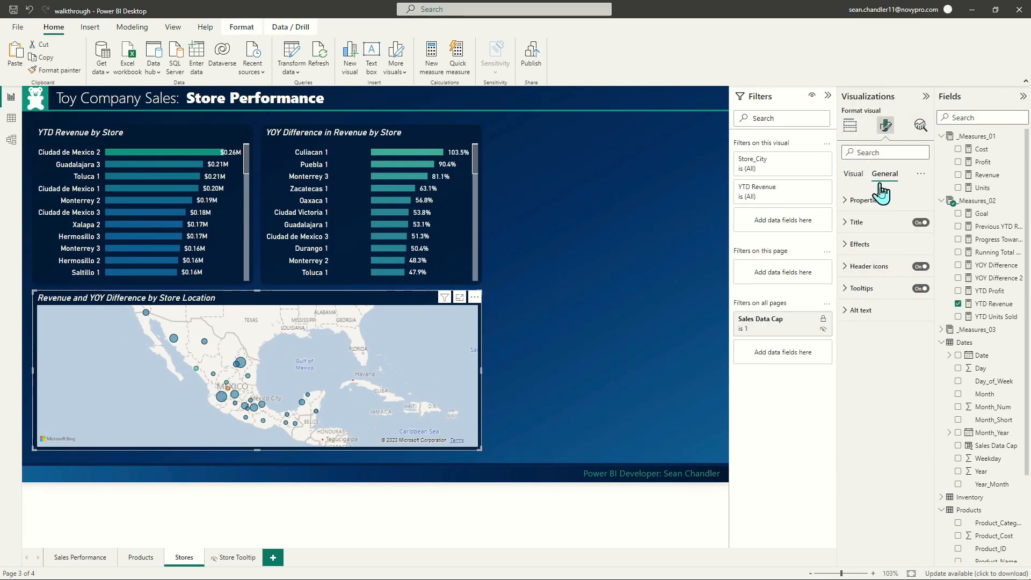
{"action": "left_click", "coordinate": [851, 290]}
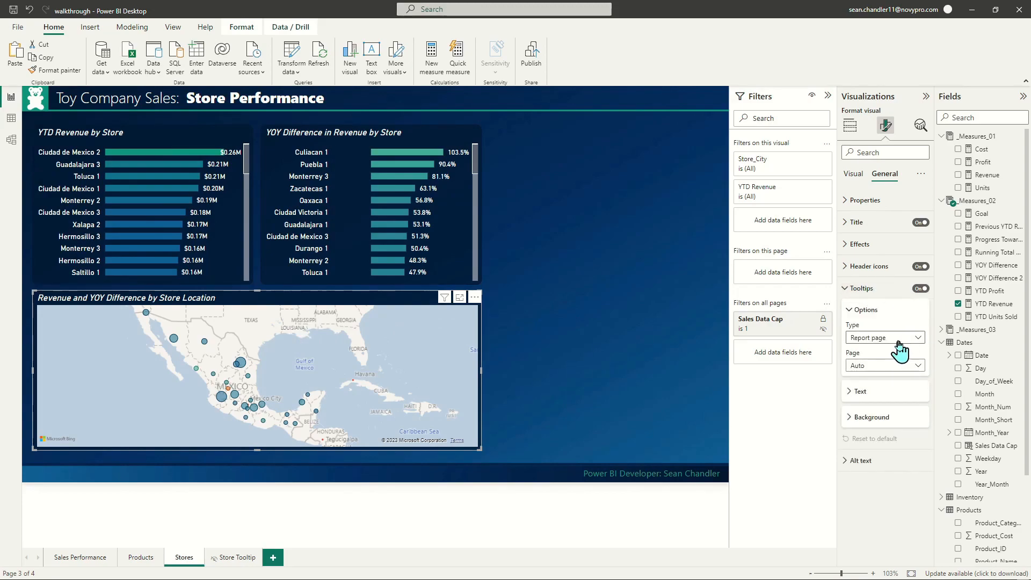
{"action": "left_click", "coordinate": [883, 365]}
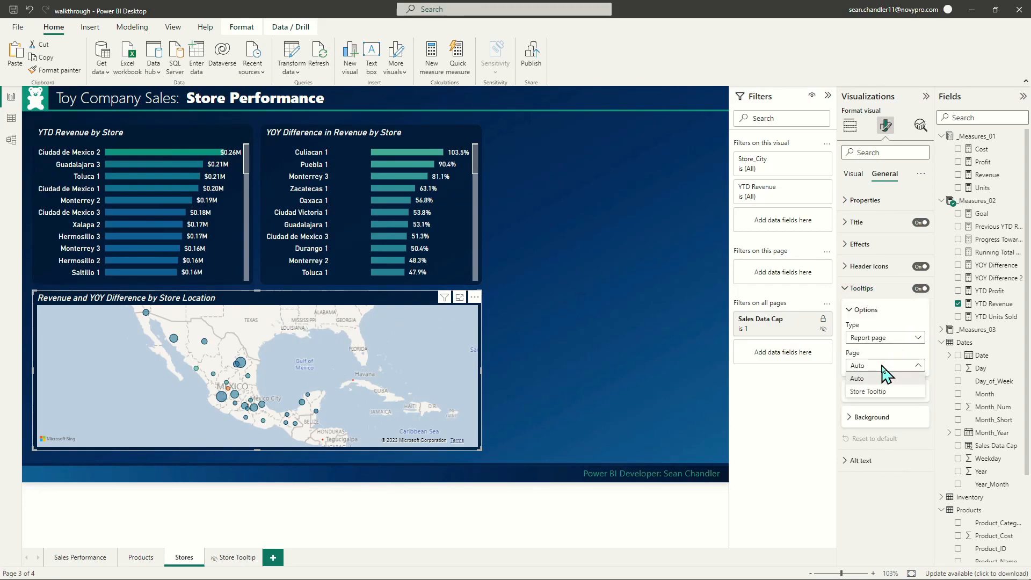
{"action": "left_click", "coordinate": [872, 393]}
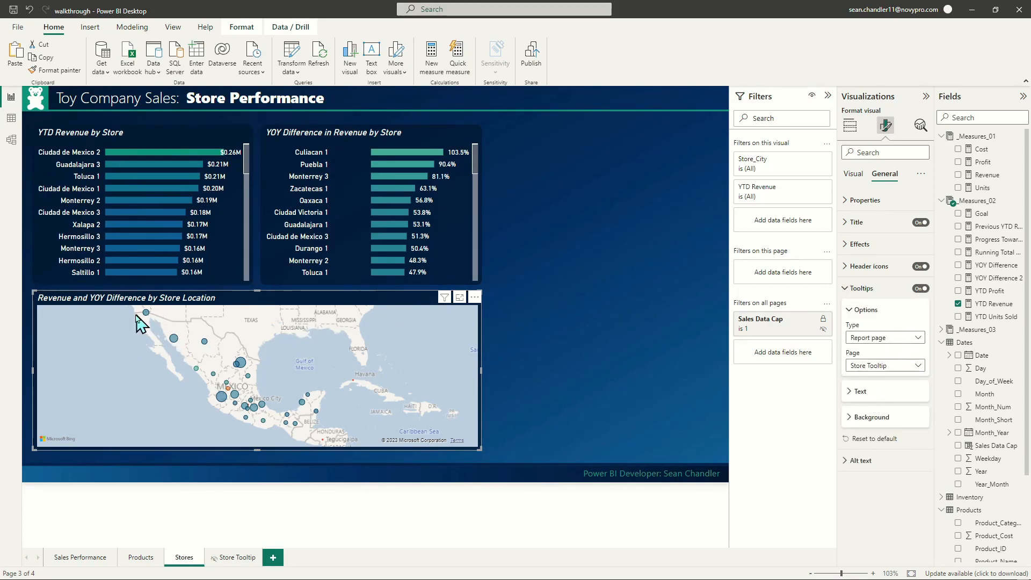
{"action": "mouse_move", "coordinate": [147, 314]}
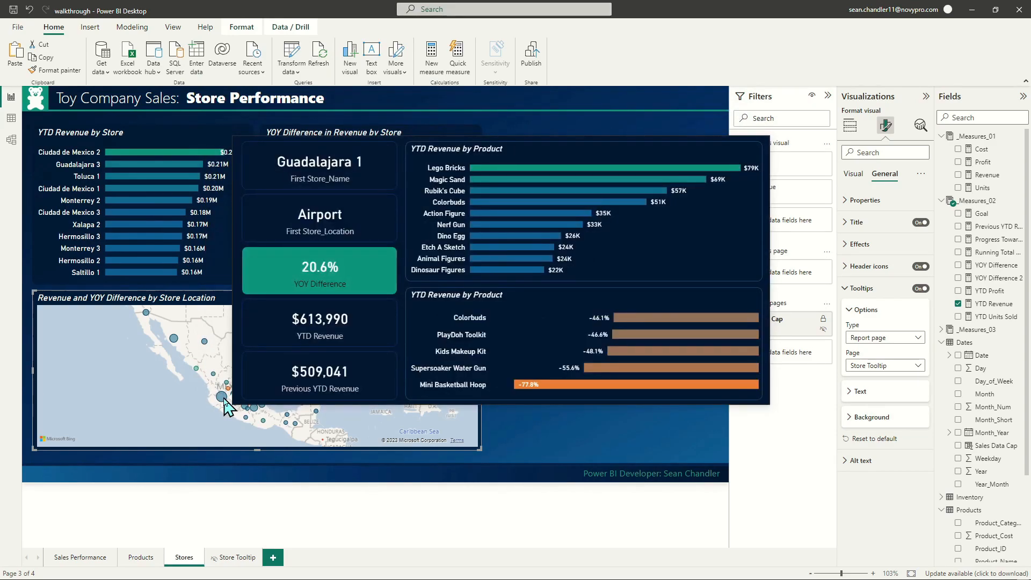
On the Store Tooltip page, rename the first card's field to Store Name.
{"action": "left_click", "coordinate": [235, 557]}
{"action": "left_click", "coordinate": [199, 125]}
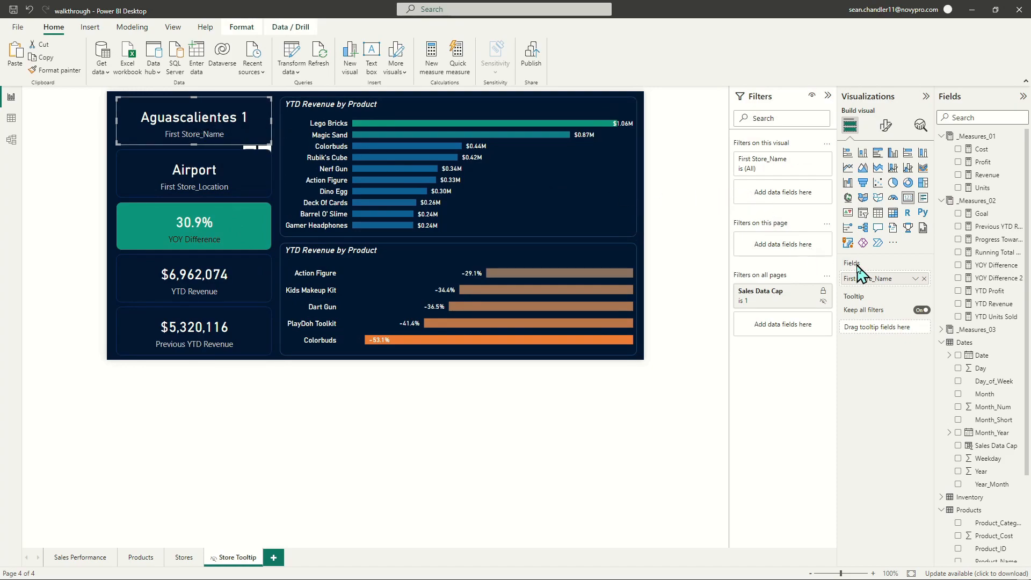
{"action": "double_click", "coordinate": [868, 279]}
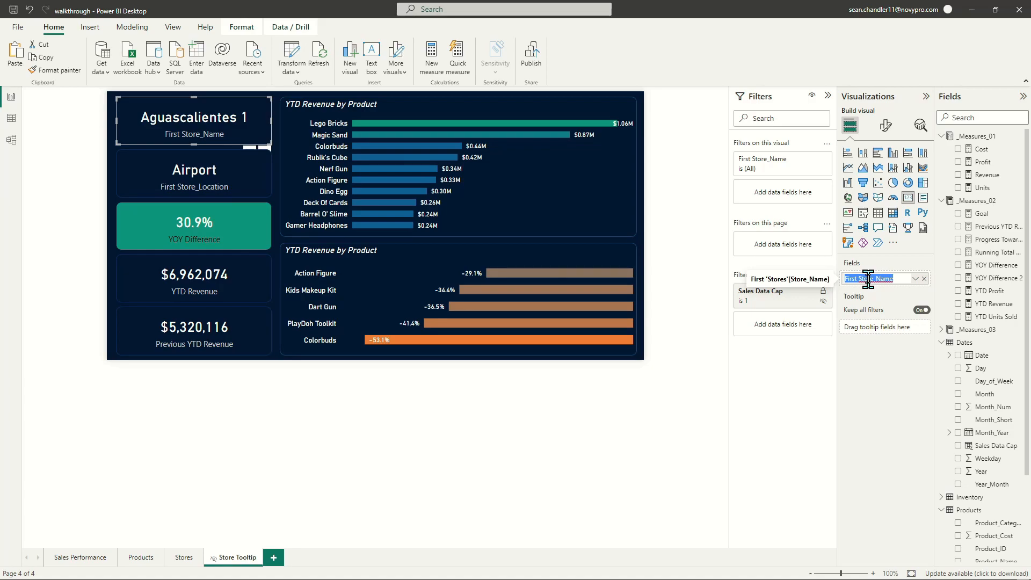
{"action": "type", "text": "Store Name"}
{"action": "key", "text": "Return"}
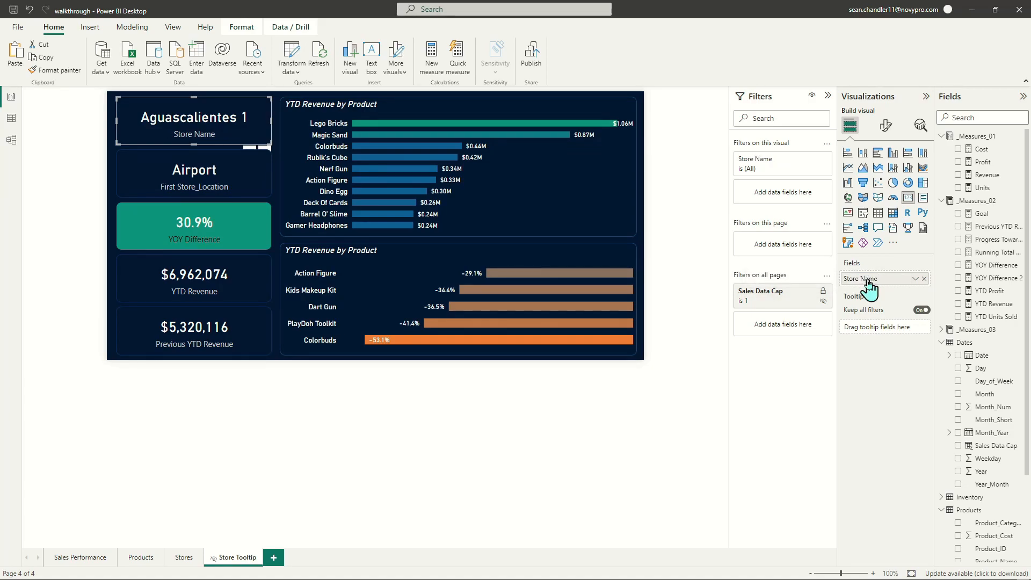
Rename the field of the second card, which shows the location type, to Store Location.
{"action": "left_click", "coordinate": [170, 186]}
{"action": "double_click", "coordinate": [904, 279]}
{"action": "type", "text": "Store Locat"}
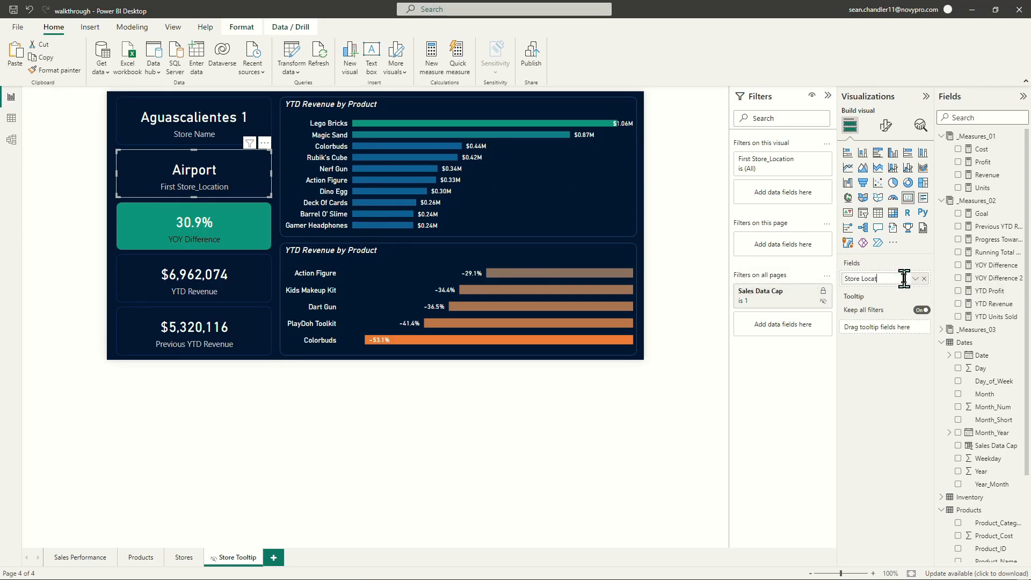
{"action": "type", "text": "ion"}
{"action": "key", "text": "Return"}
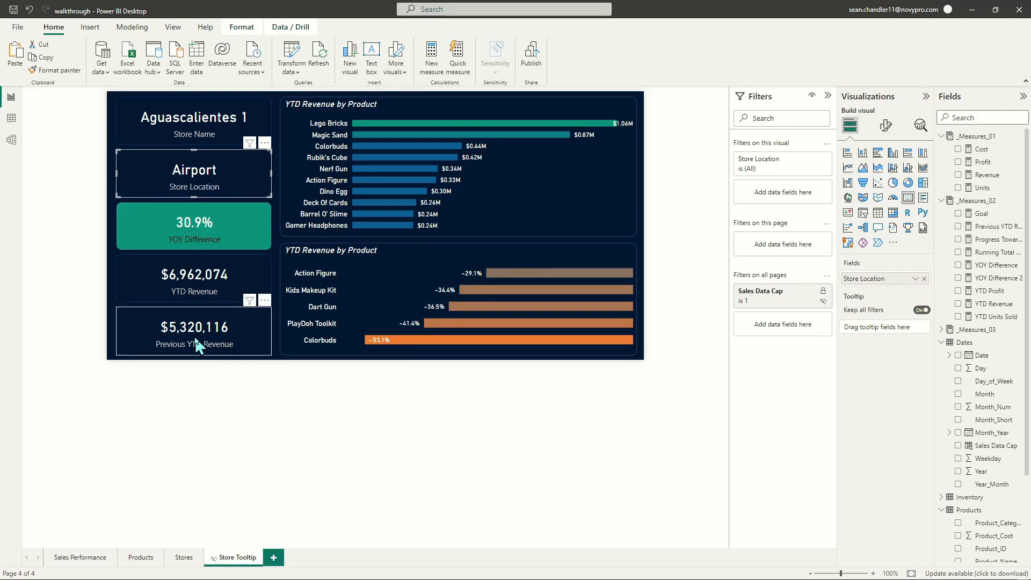
Change the upper product chart's title to "Top 10 Products by YTD Revenue".
{"action": "left_click", "coordinate": [387, 103]}
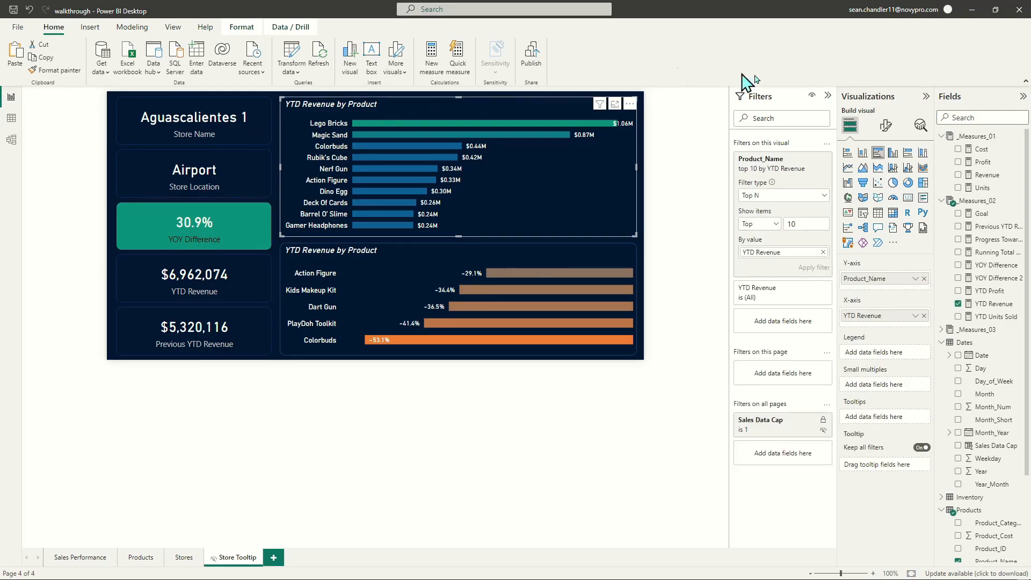
{"action": "left_click", "coordinate": [886, 127]}
{"action": "left_click", "coordinate": [884, 173]}
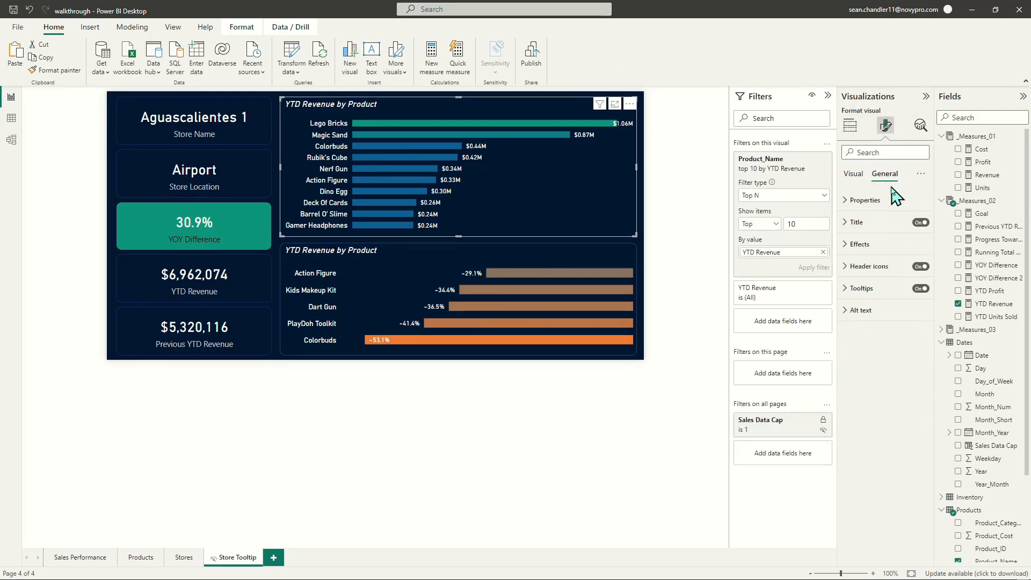
{"action": "left_click", "coordinate": [862, 228]}
{"action": "double_click", "coordinate": [868, 253]}
{"action": "type", "text": "TD"}
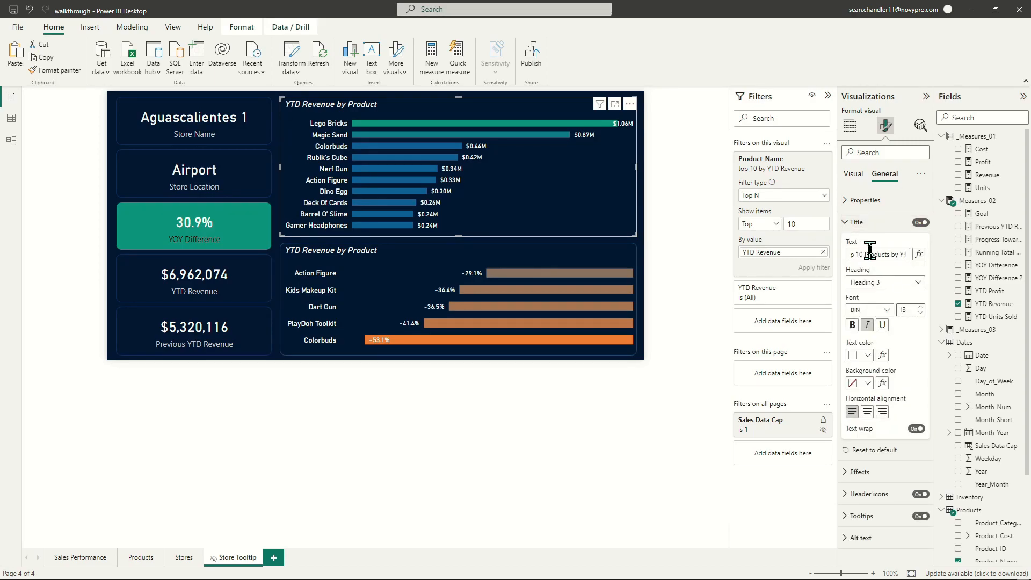
{"action": "type", "text": " Revenue"}
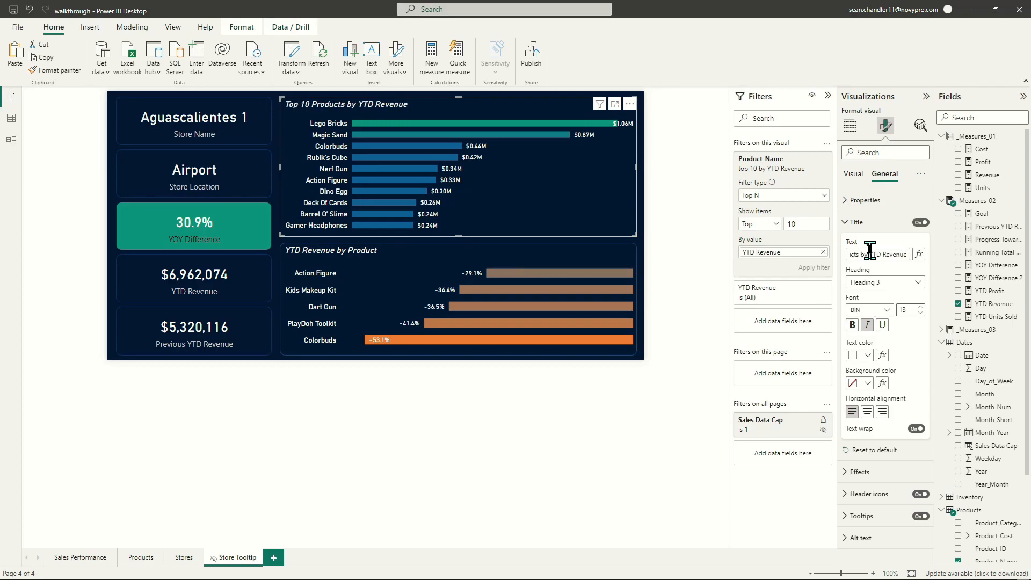
Change the lower product chart's title to "Bottom 5 Products by YOY Revenue Growth".
{"action": "left_click", "coordinate": [456, 246]}
{"action": "triple_click", "coordinate": [877, 255]}
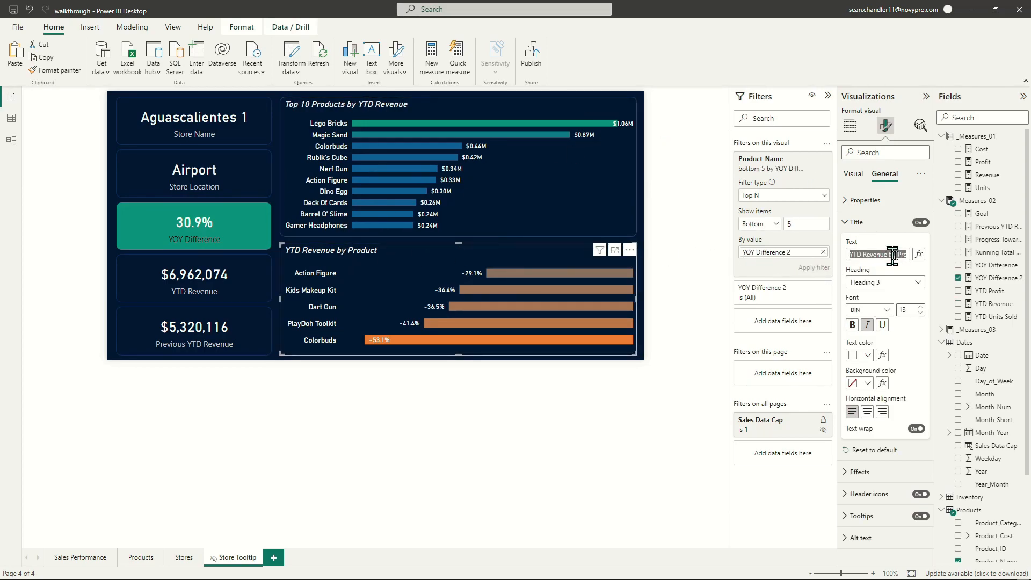
{"action": "type", "text": "Bo"}
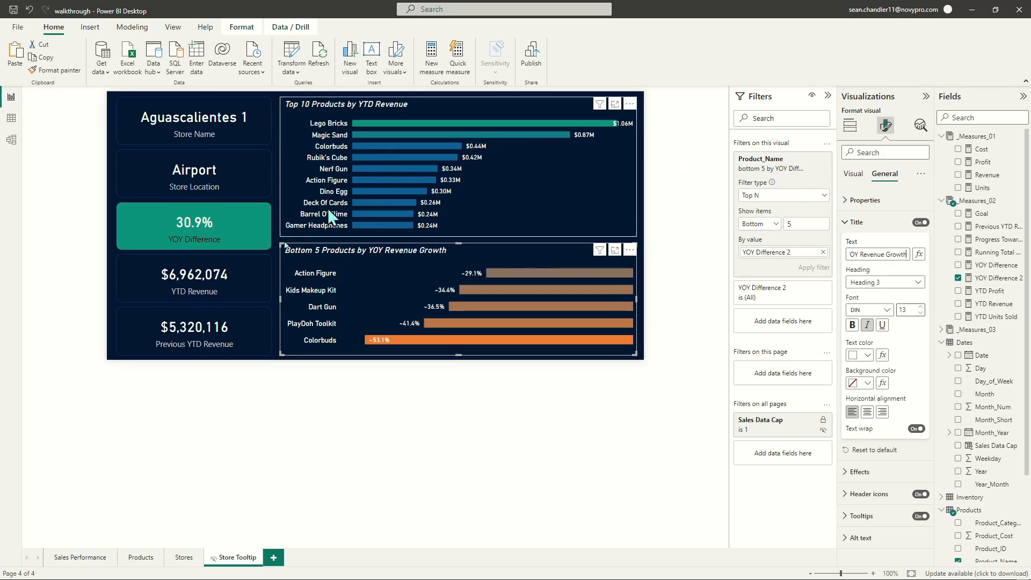
Return to the Stores page and check the custom tooltip on several store bubbles of the map.
{"action": "left_click", "coordinate": [180, 561]}
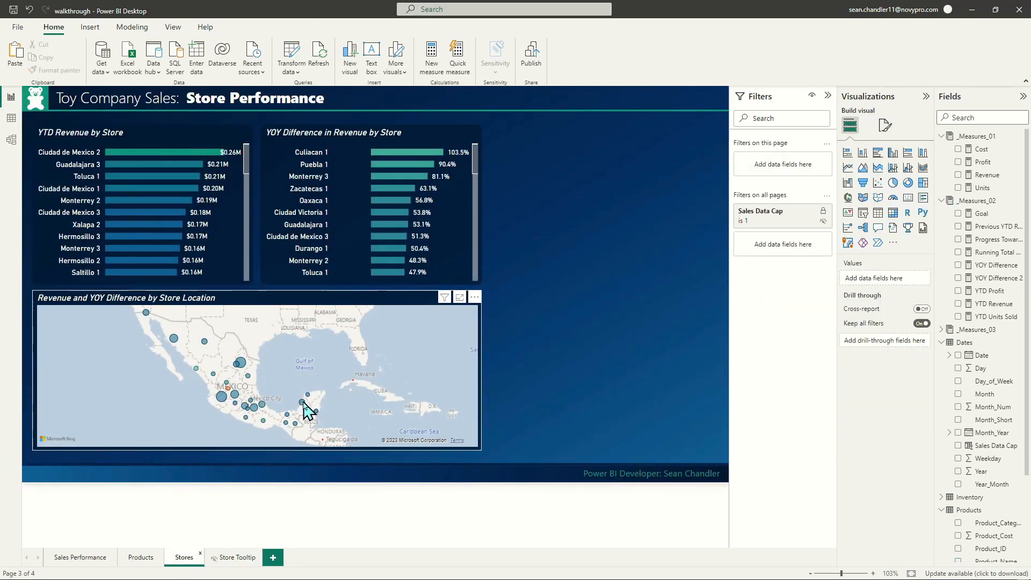
{"action": "mouse_move", "coordinate": [303, 402]}
{"action": "mouse_move", "coordinate": [216, 395]}
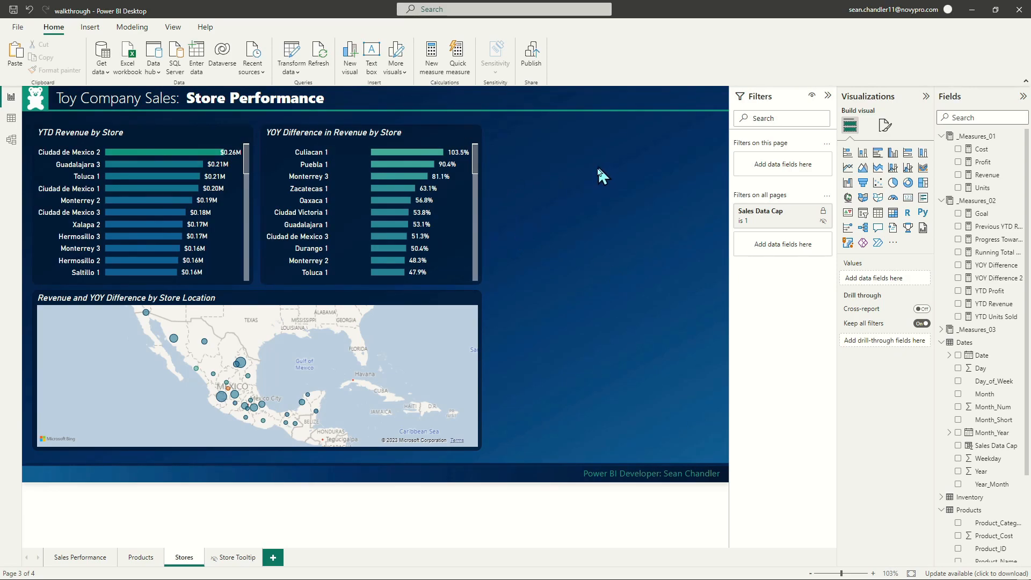
Add a table listing only Store_Name in the empty area beside the charts, and extend it down to the map's lower edge.
{"action": "left_click", "coordinate": [948, 496]}
{"action": "scroll", "coordinate": [951, 486], "scroll_direction": "down", "scroll_amount": 3}
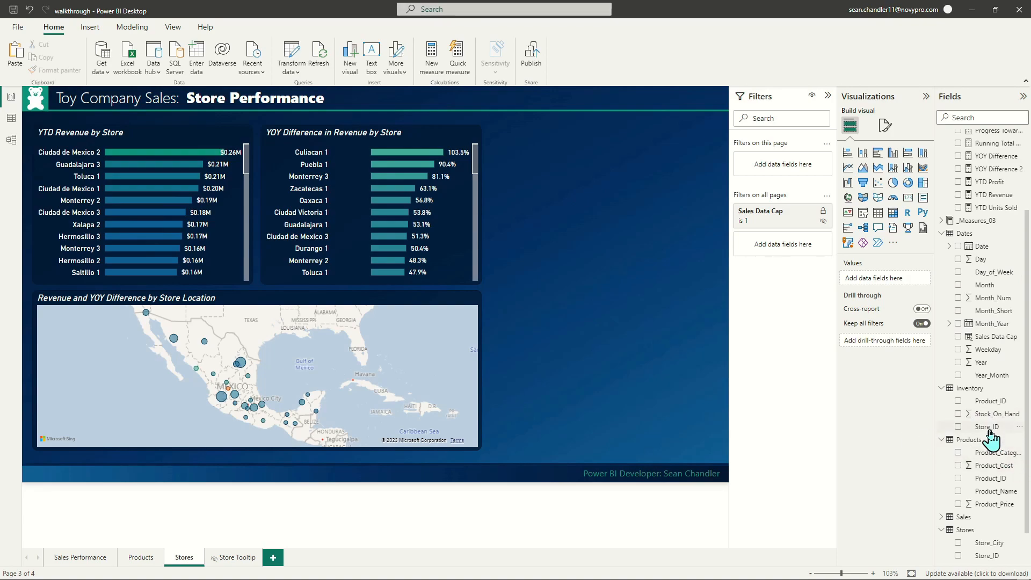
{"action": "scroll", "coordinate": [995, 515], "scroll_direction": "down", "scroll_amount": 2}
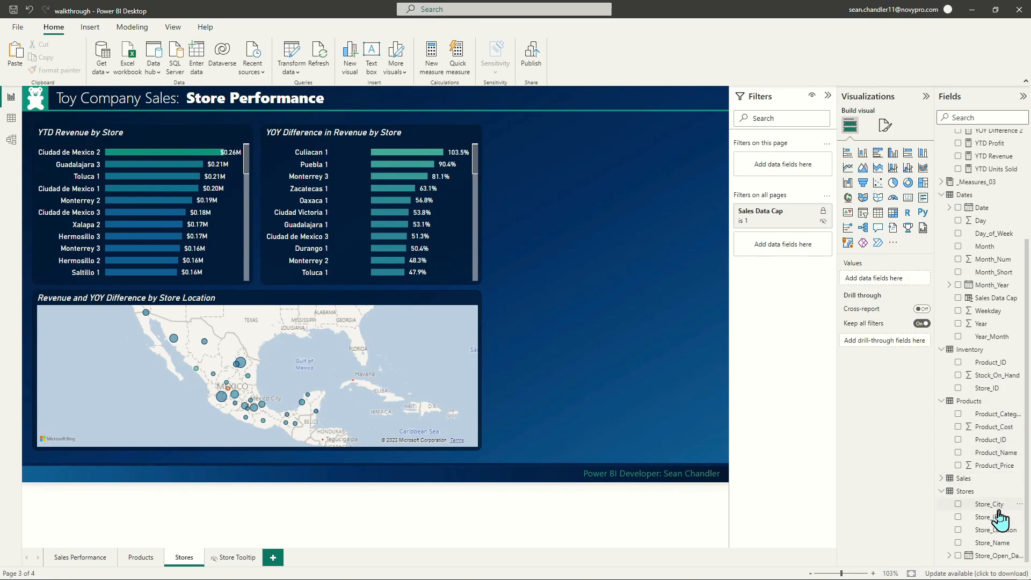
{"action": "left_click_drag", "start_coordinate": [992, 531], "coordinate": [563, 203]}
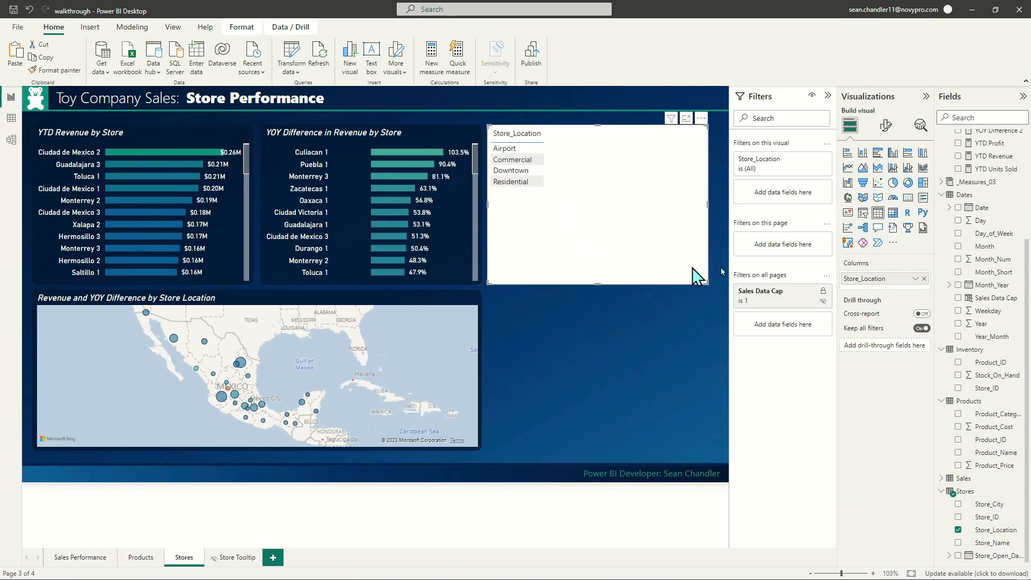
{"action": "left_click_drag", "start_coordinate": [998, 544], "coordinate": [634, 209]}
{"action": "left_click", "coordinate": [924, 279]}
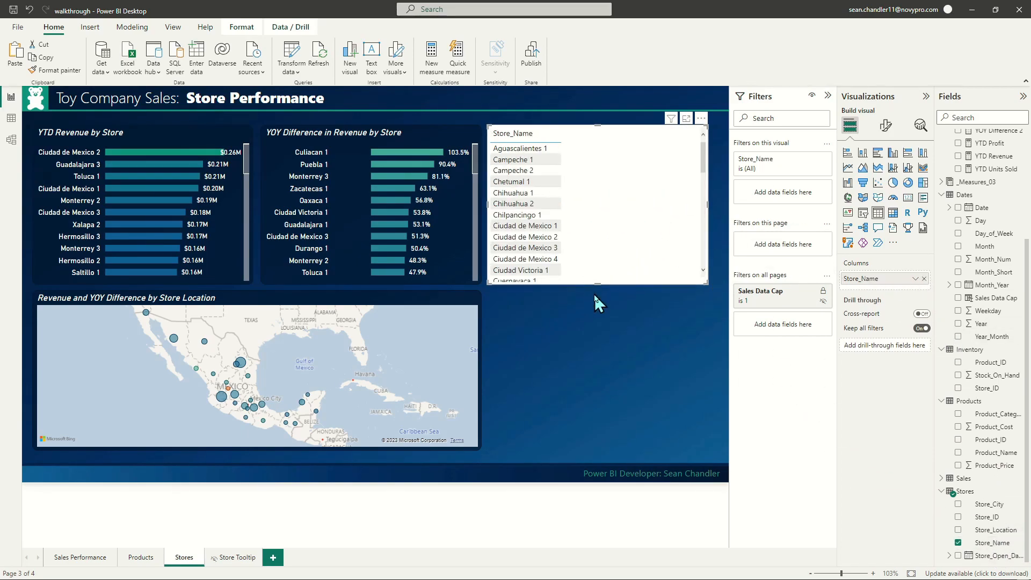
{"action": "left_click_drag", "start_coordinate": [599, 284], "coordinate": [642, 449]}
Redefine the Placeholder measure in _Measures_03 as sum(Inventory[Stock_On_Hand]) and add it to the store table.
{"action": "scroll", "coordinate": [972, 244], "scroll_direction": "up", "scroll_amount": 3}
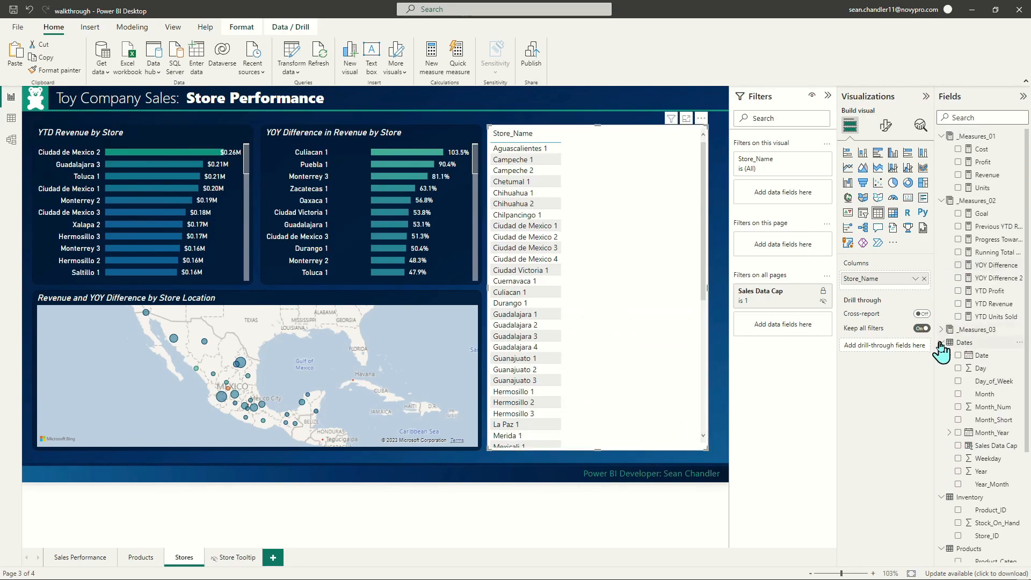
{"action": "left_click", "coordinate": [942, 330]}
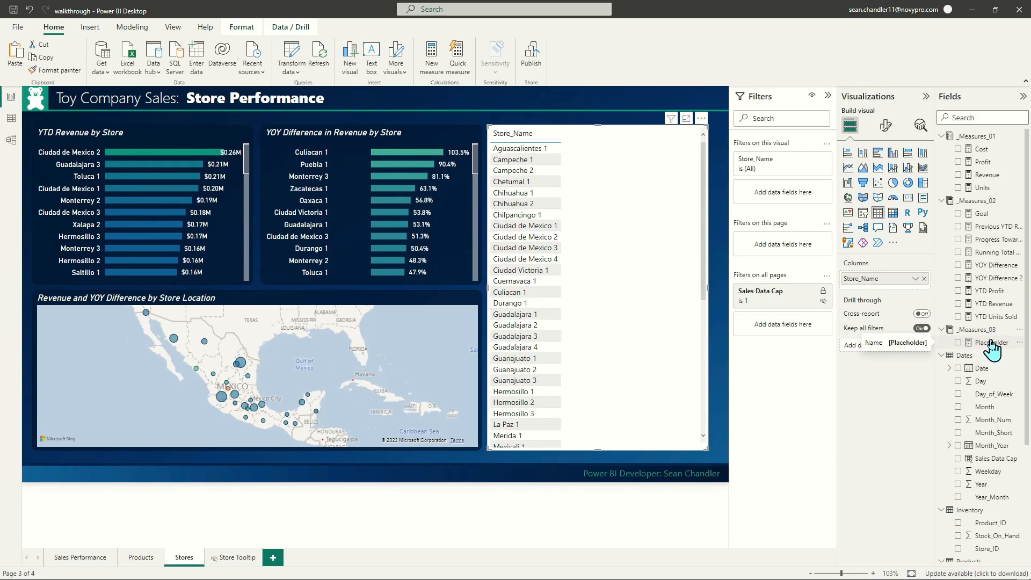
{"action": "left_click", "coordinate": [991, 348]}
{"action": "left_click_drag", "start_coordinate": [152, 95], "coordinate": [123, 95]}
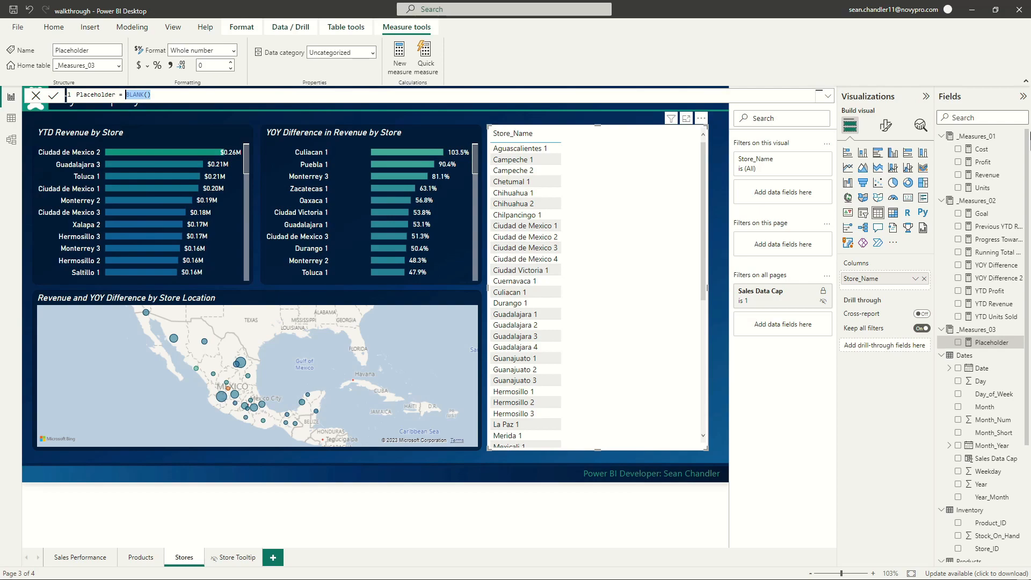
{"action": "type", "text": "sum(in"}
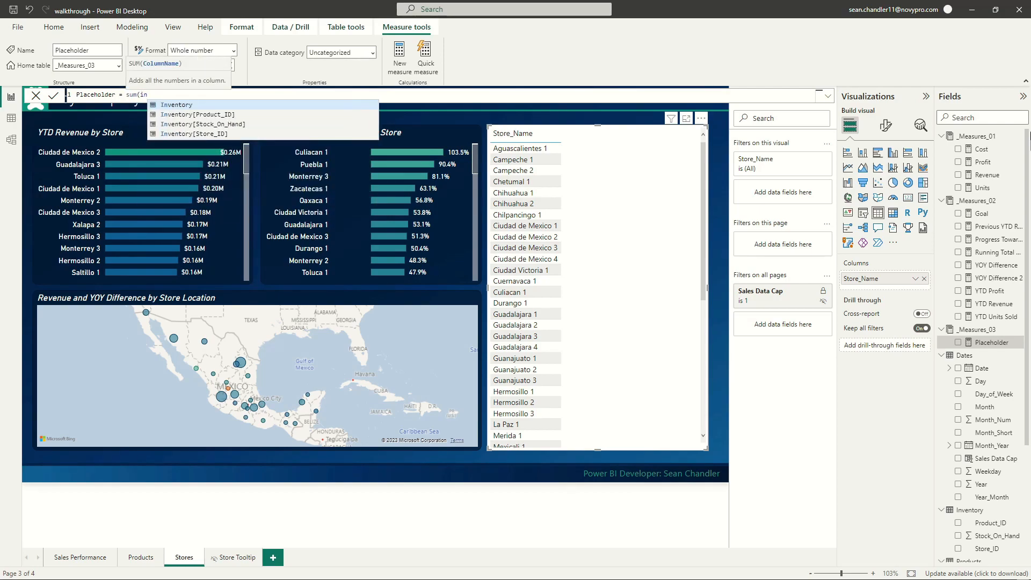
{"action": "key", "text": "Down"}
{"action": "key", "text": "Down"}
{"action": "key", "text": "Tab"}
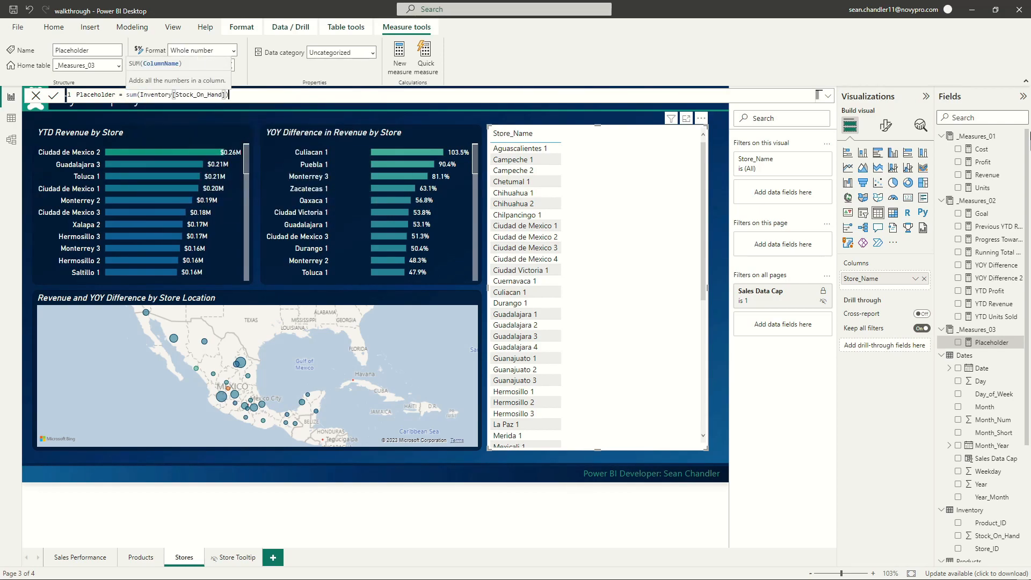
{"action": "type", "text": ")"}
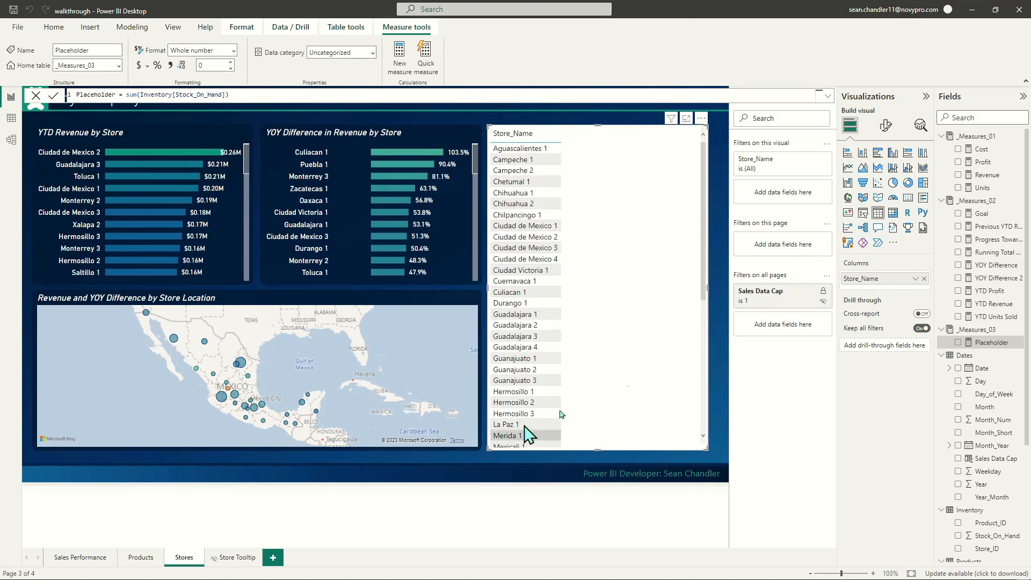
{"action": "left_click_drag", "start_coordinate": [979, 342], "coordinate": [697, 287]}
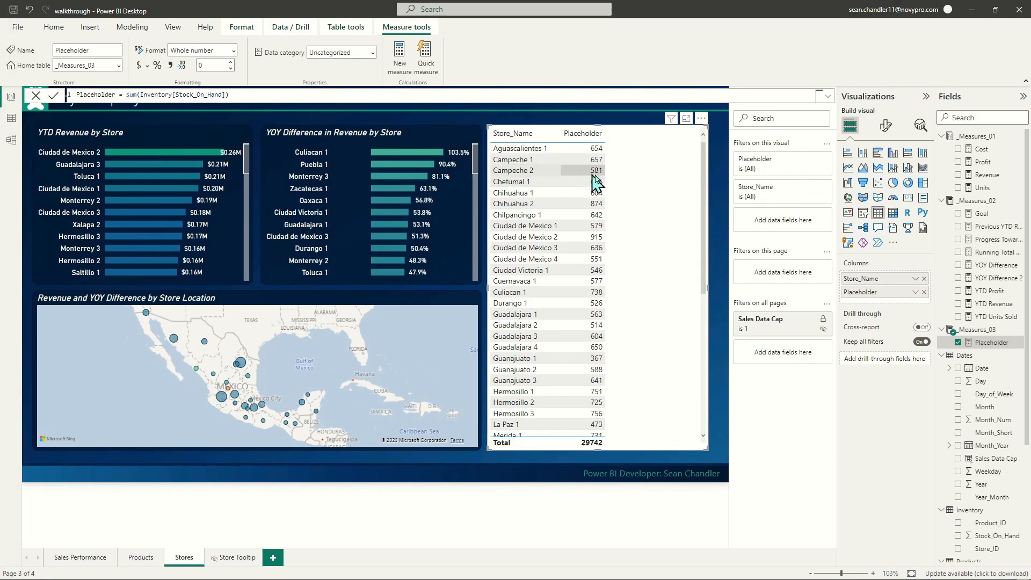
Convert the store table to a matrix with Product_Name nested under Store_Name in the rows, and expand Aguascalientes 1.
{"action": "left_click", "coordinate": [893, 215]}
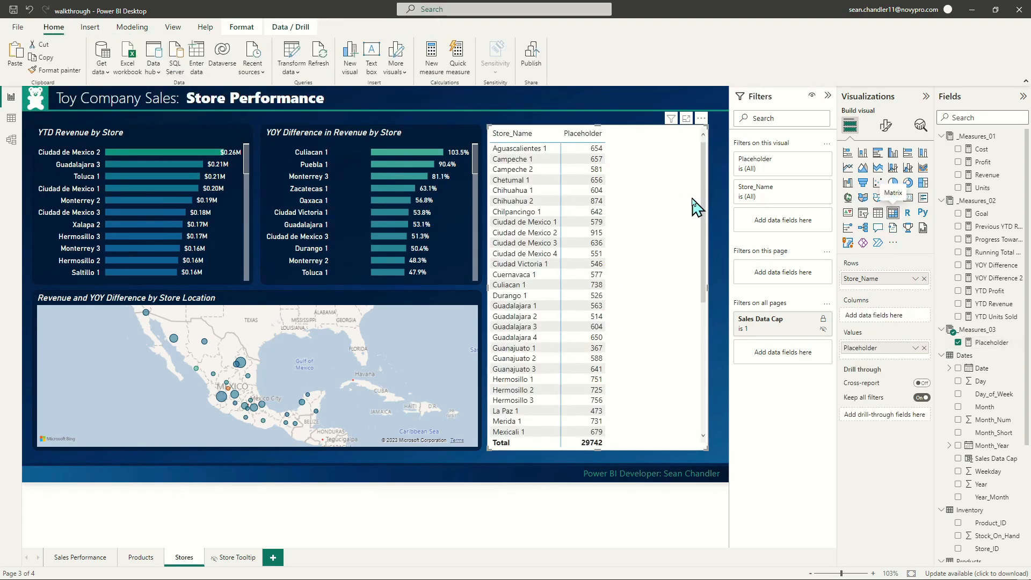
{"action": "scroll", "coordinate": [972, 472], "scroll_direction": "down", "scroll_amount": 3}
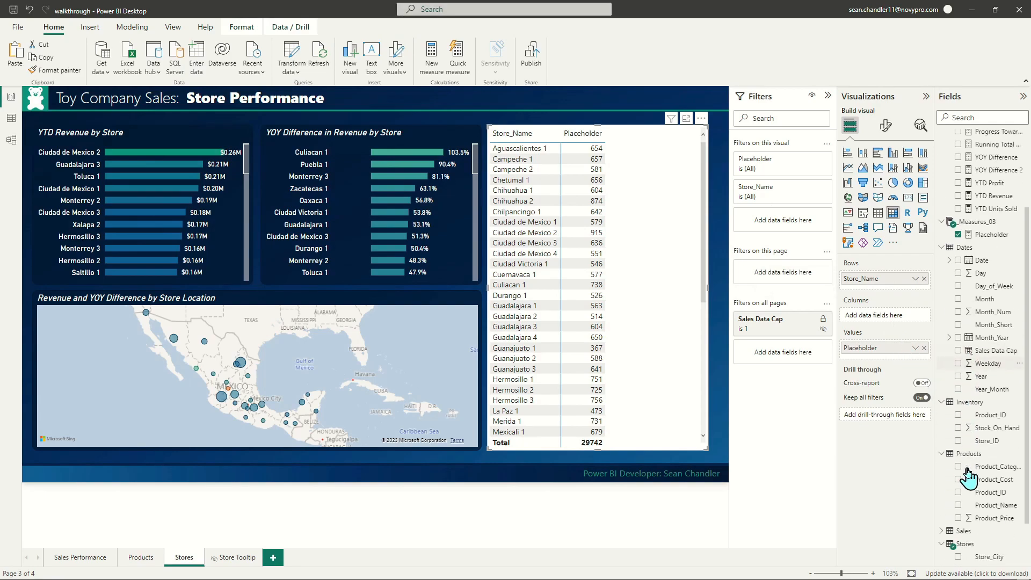
{"action": "left_click_drag", "start_coordinate": [999, 453], "coordinate": [865, 292]}
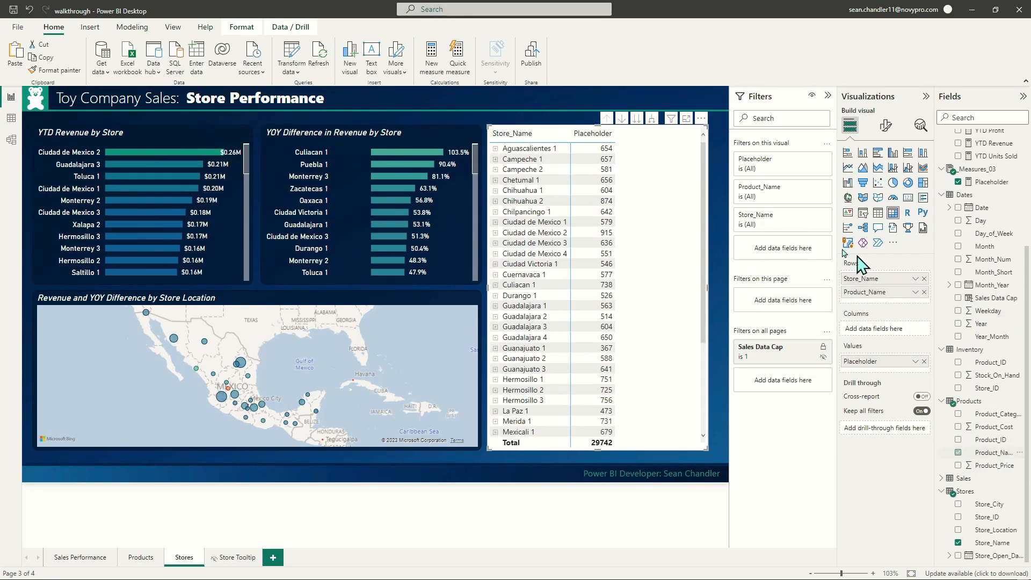
{"action": "left_click", "coordinate": [495, 149]}
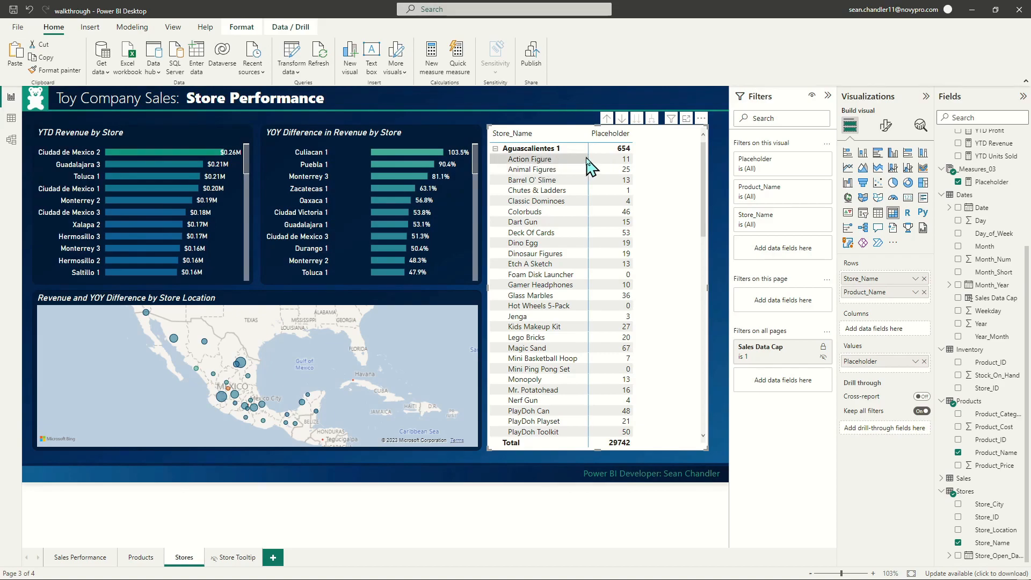
Sort the matrix by Placeholder to review the stores, and return the sorting to Store_Name.
{"action": "left_click", "coordinate": [611, 138]}
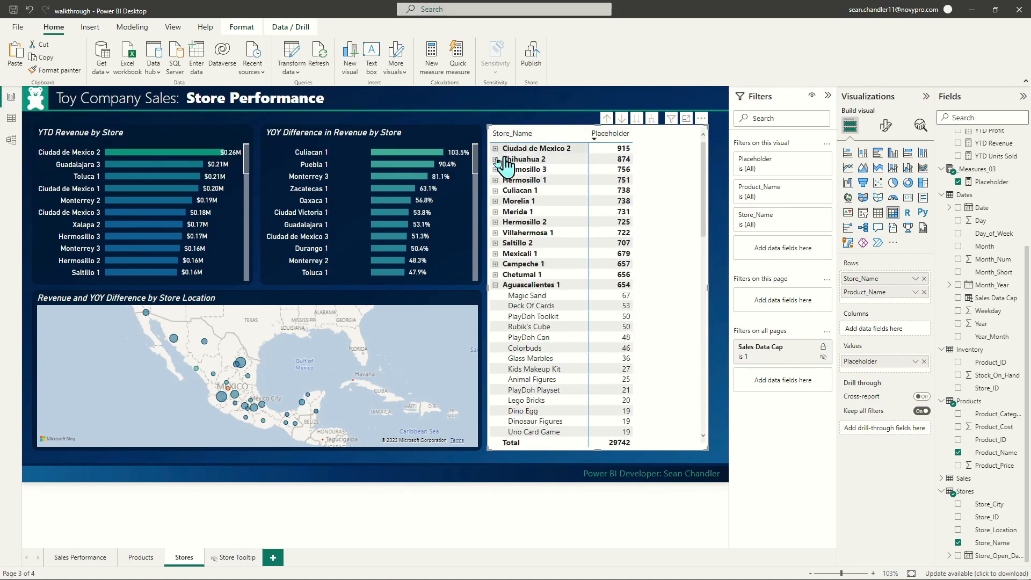
{"action": "scroll", "coordinate": [589, 312], "scroll_direction": "down", "scroll_amount": 3}
{"action": "scroll", "coordinate": [586, 306], "scroll_direction": "down", "scroll_amount": 1}
{"action": "scroll", "coordinate": [579, 300], "scroll_direction": "up", "scroll_amount": 5}
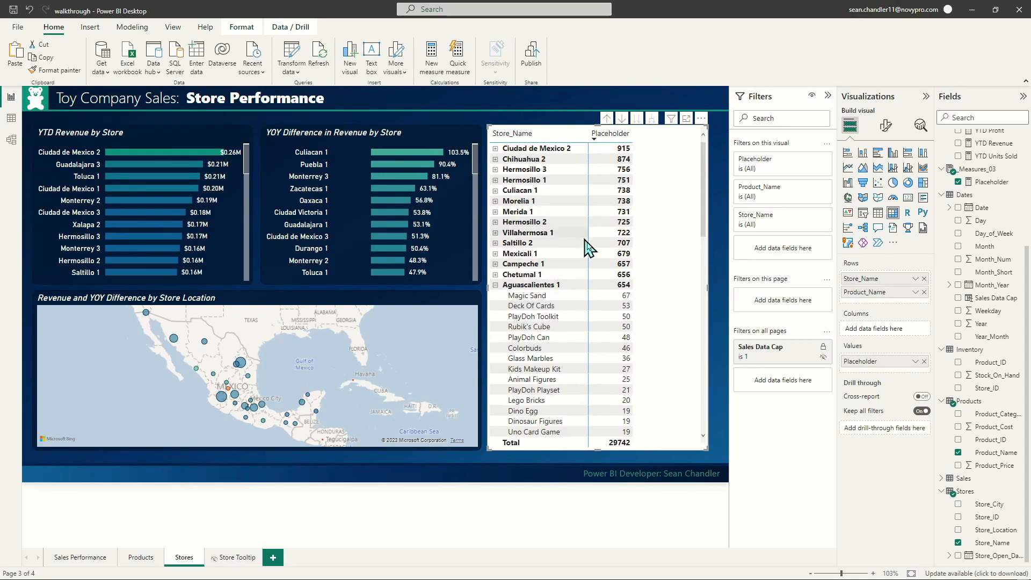
{"action": "left_click", "coordinate": [533, 139]}
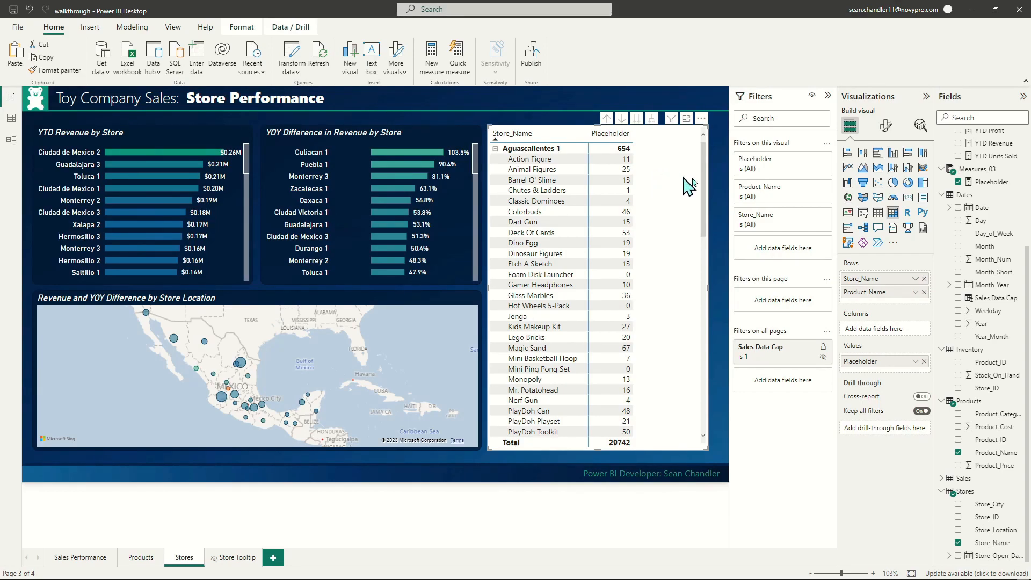
Rename the Placeholder measure in _Measures_03 as On Hand, keeping its formula.
{"action": "scroll", "coordinate": [998, 370], "scroll_direction": "up", "scroll_amount": 3}
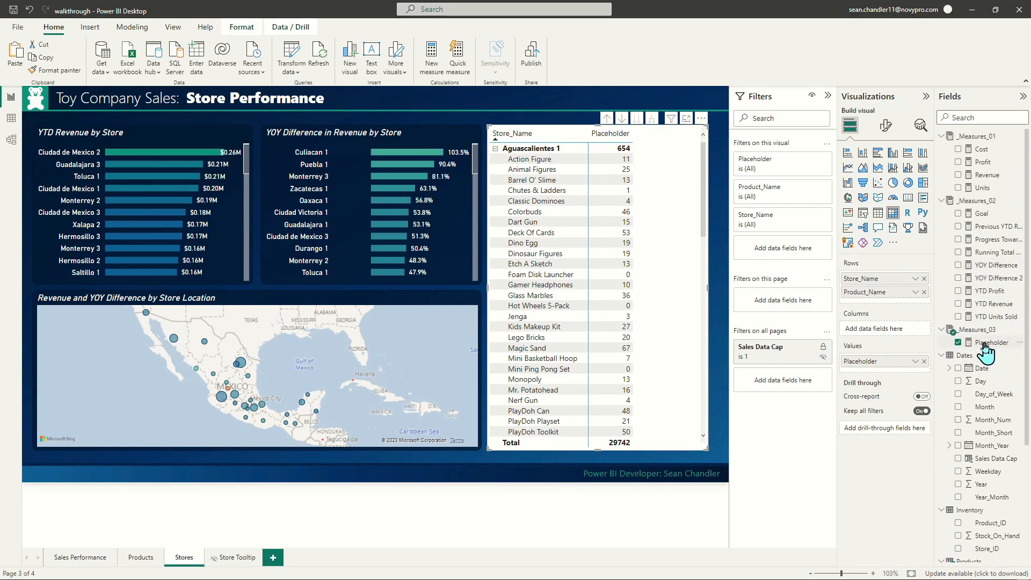
{"action": "left_click", "coordinate": [988, 343]}
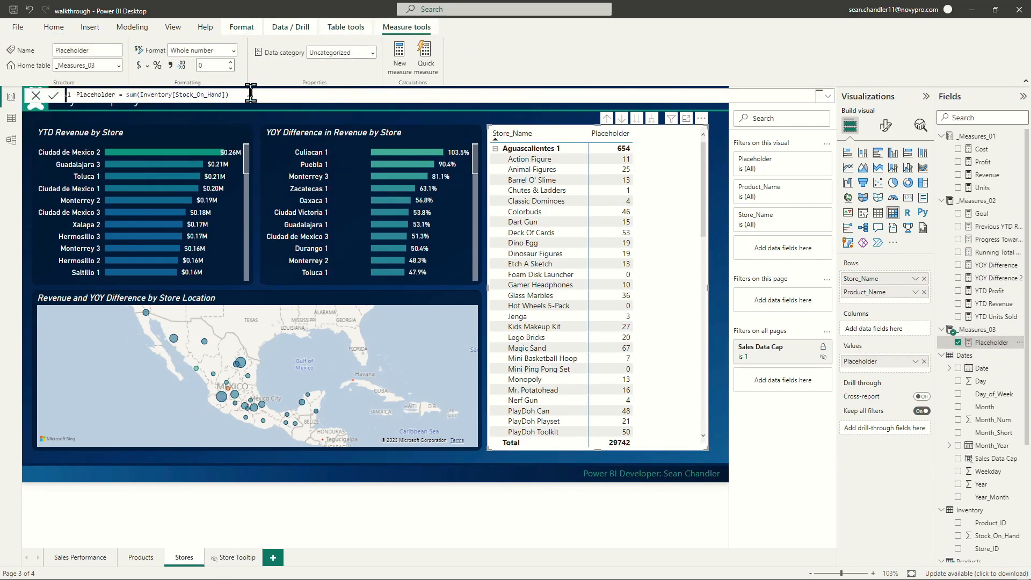
{"action": "double_click", "coordinate": [97, 94]}
{"action": "type", "text": "On Hand"}
{"action": "key", "text": "Return"}
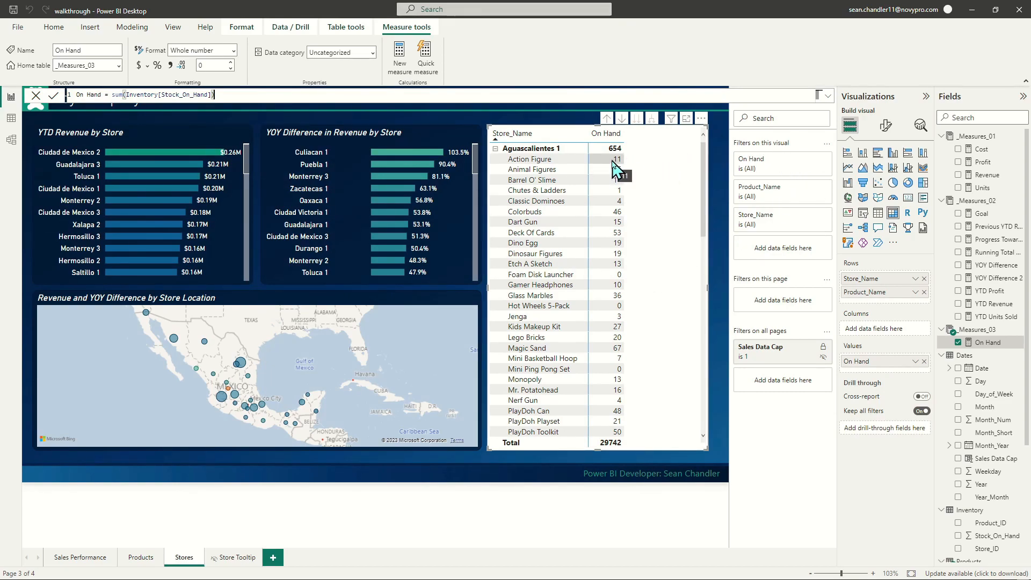
Create a measure in _Measures_03 defined as Max Sales Date = CALCULATE(max(Sales[Date]),ALLSELECTED(Dates[Date])).
{"action": "left_click", "coordinate": [398, 59]}
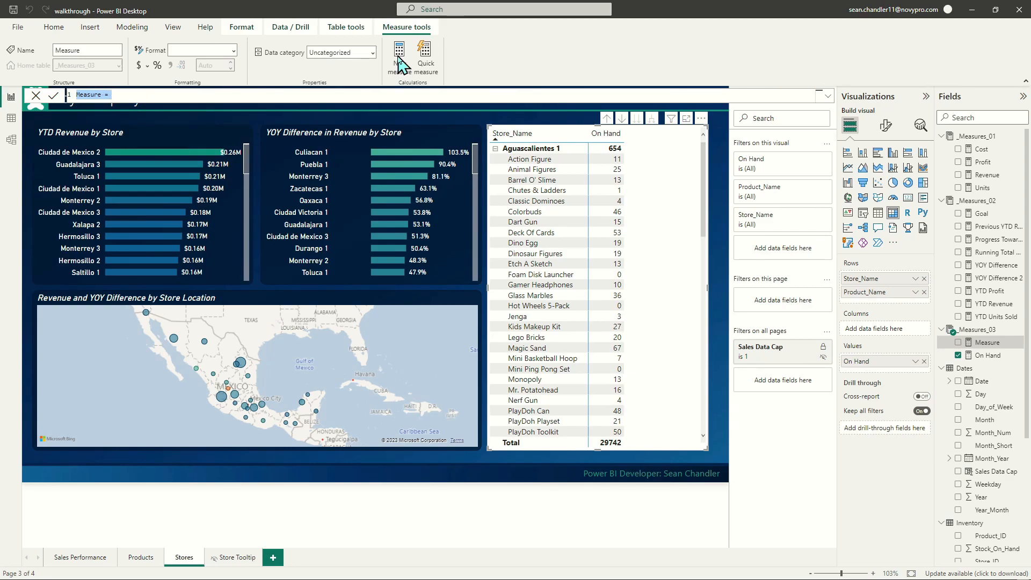
{"action": "type", "text": "Max Sa"}
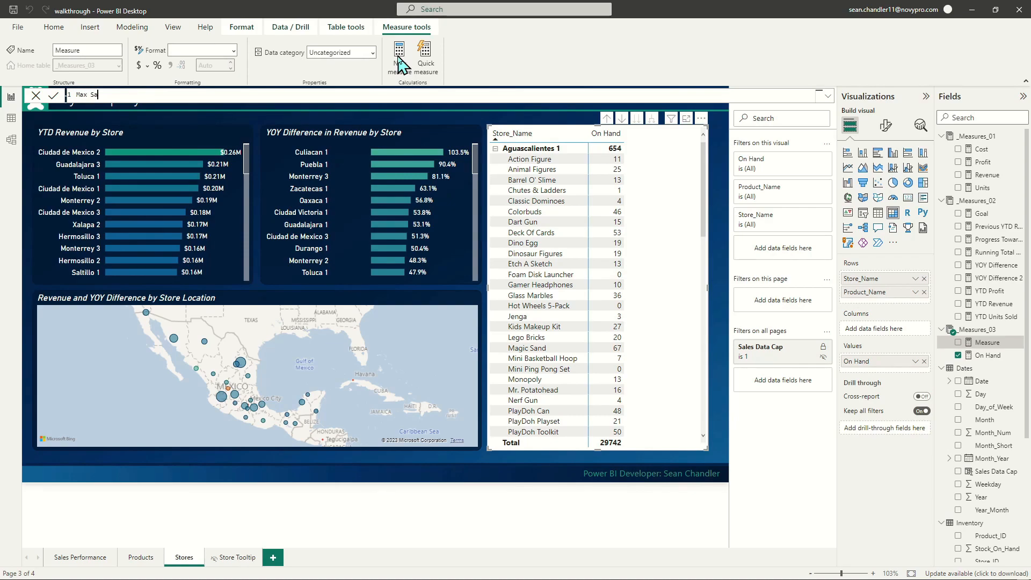
{"action": "type", "text": "les Date = CALCULATE(max("}
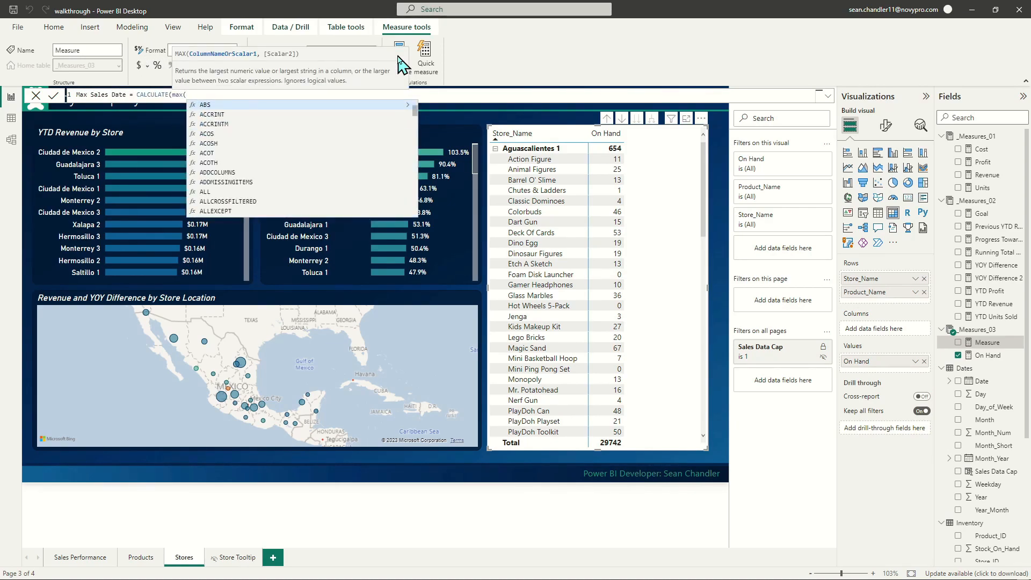
{"action": "type", "text": "d"}
{"action": "key", "text": "BackSpace"}
{"action": "type", "text": "Sales[Date]"}
{"action": "key", "text": "Down"}
{"action": "key", "text": "Tab"}
{"action": "type", "text": "),"}
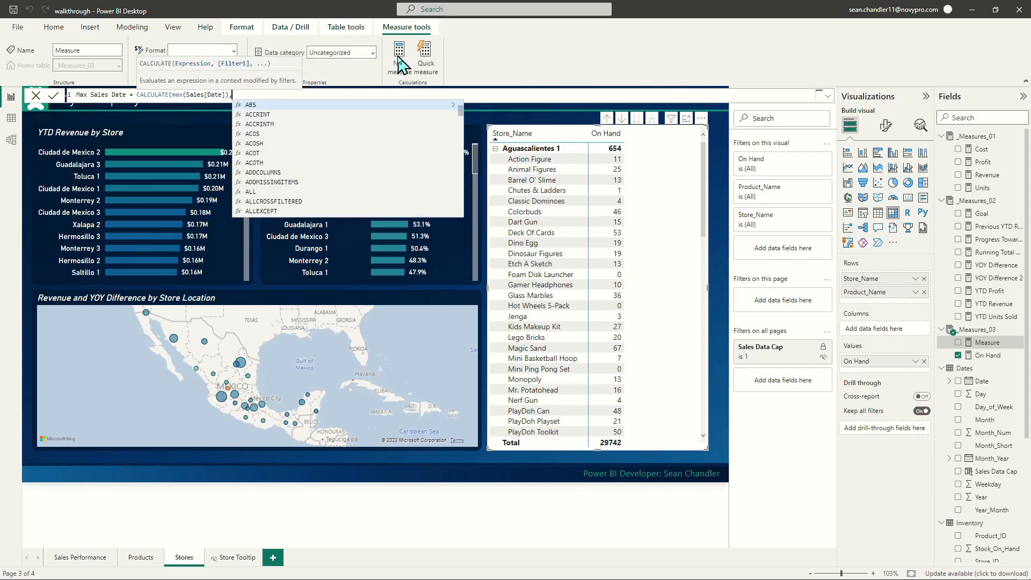
{"action": "type", "text": "ALLSELECTED(dates[Date]))"}
{"action": "key", "text": "Return"}
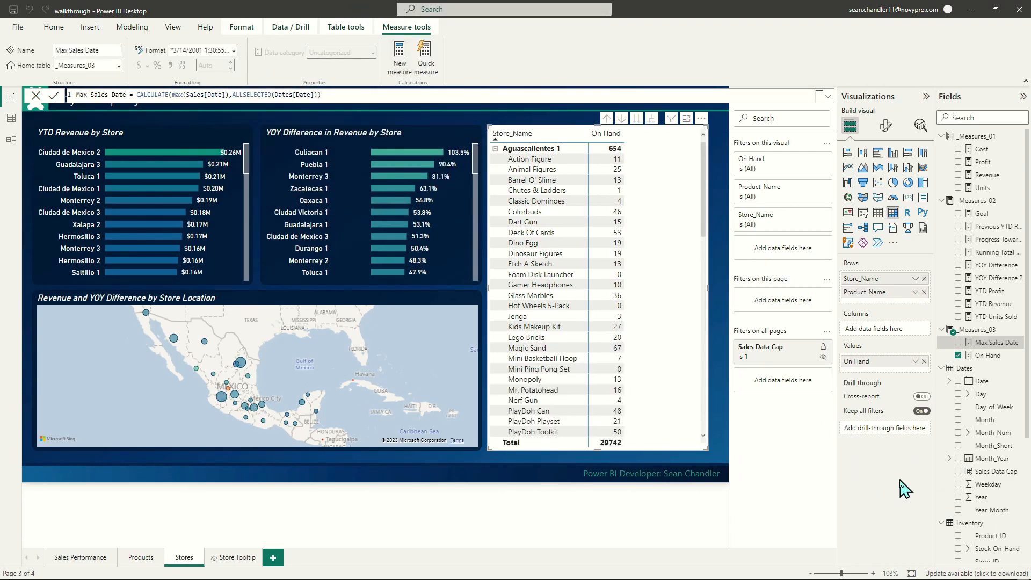
Test Max Sales Date in the matrix and in a temporary card, removing it from the matrix and deleting the card.
{"action": "left_click", "coordinate": [957, 342]}
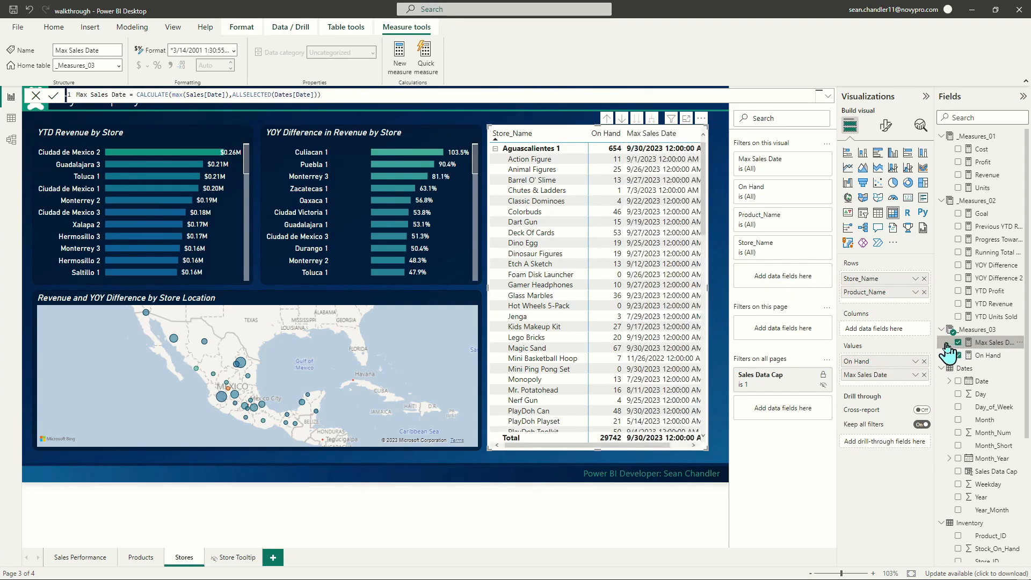
{"action": "left_click", "coordinate": [924, 374]}
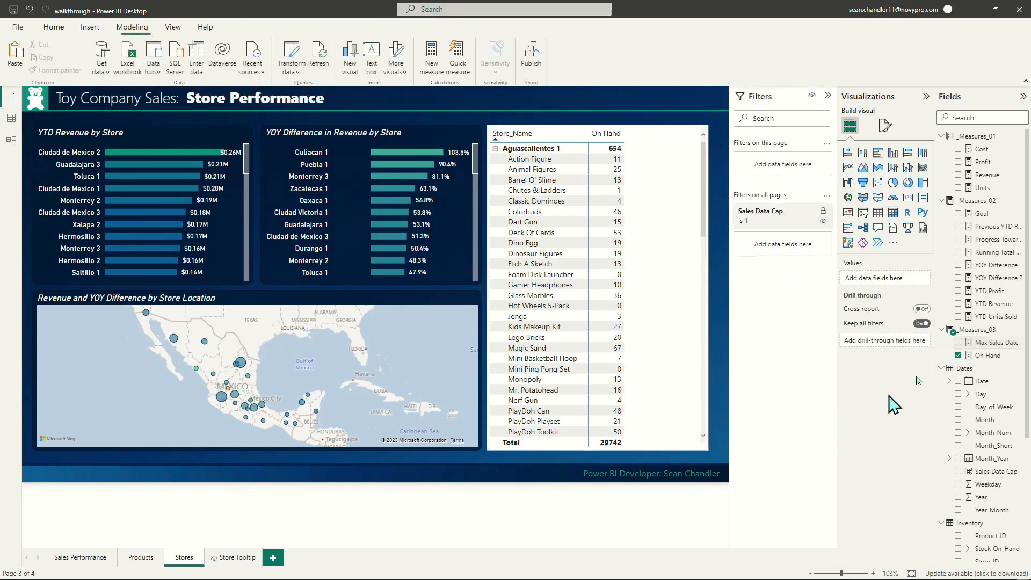
{"action": "left_click", "coordinate": [958, 343]}
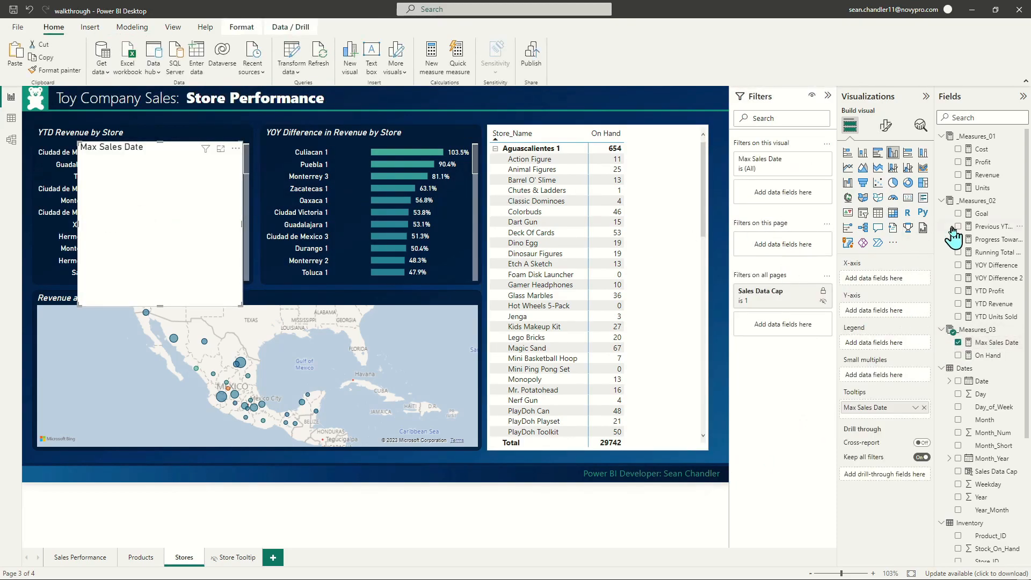
{"action": "left_click", "coordinate": [908, 197]}
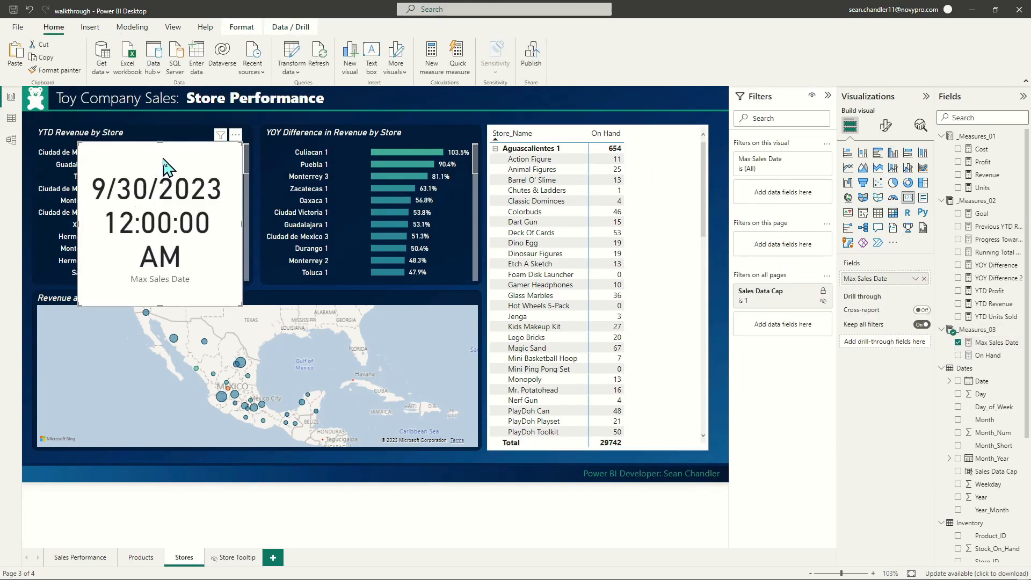
{"action": "key", "text": "Delete"}
Add Max Sales Date to the matrix values and check the dates across the products of Aguascalientes 1.
{"action": "left_click_drag", "start_coordinate": [989, 345], "coordinate": [648, 260]}
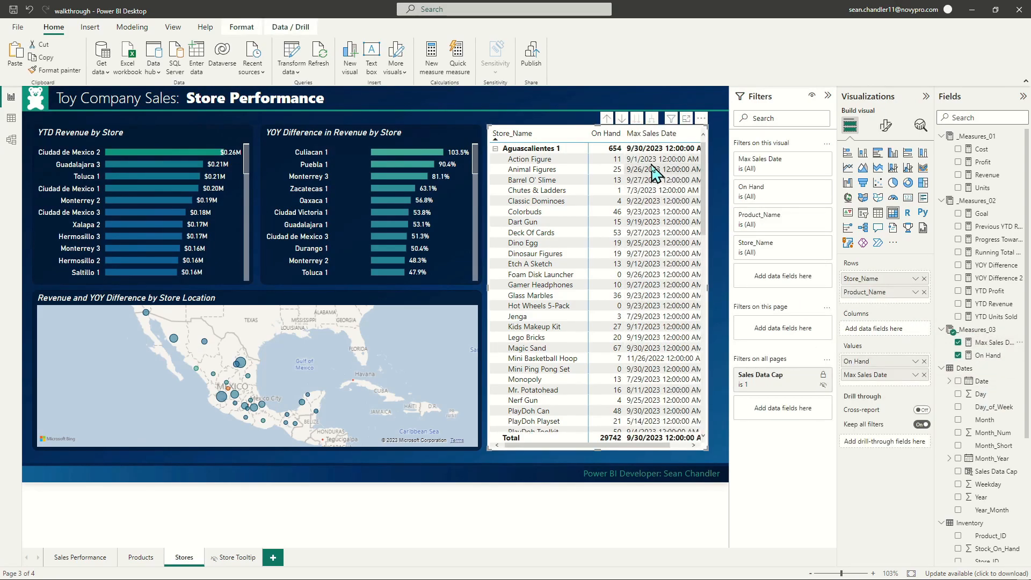
{"action": "scroll", "coordinate": [651, 349], "scroll_direction": "down", "scroll_amount": 10}
{"action": "scroll", "coordinate": [655, 333], "scroll_direction": "up", "scroll_amount": 10}
{"action": "scroll", "coordinate": [650, 330], "scroll_direction": "down", "scroll_amount": 5}
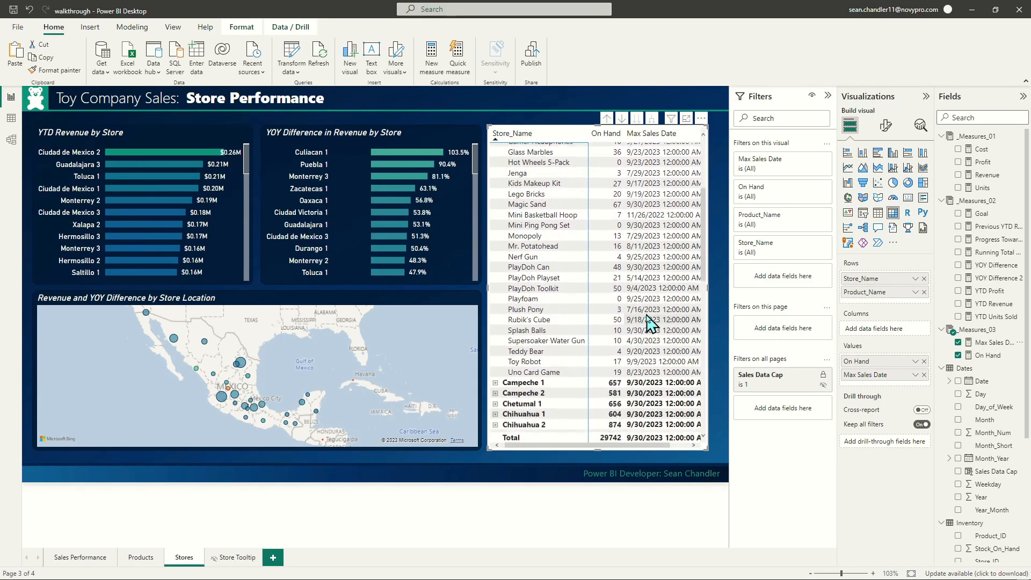
{"action": "scroll", "coordinate": [652, 328], "scroll_direction": "up", "scroll_amount": 5}
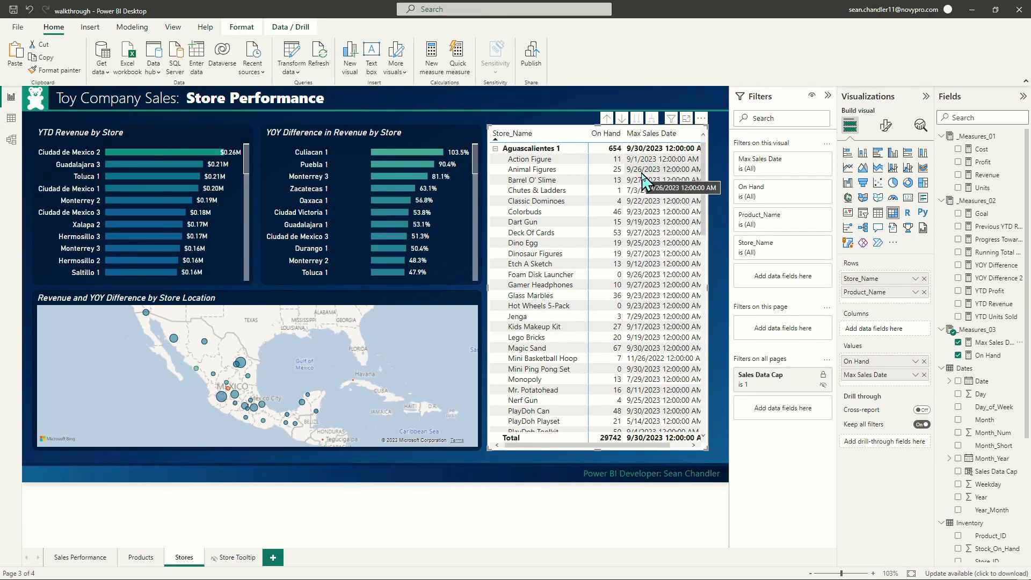
Change the ALLSELECTED argument of Max Sales Date to the whole Sales table, and remove the measure from the matrix.
{"action": "left_click", "coordinate": [989, 342]}
{"action": "double_click", "coordinate": [263, 94]}
{"action": "type", "text": "Sa"}
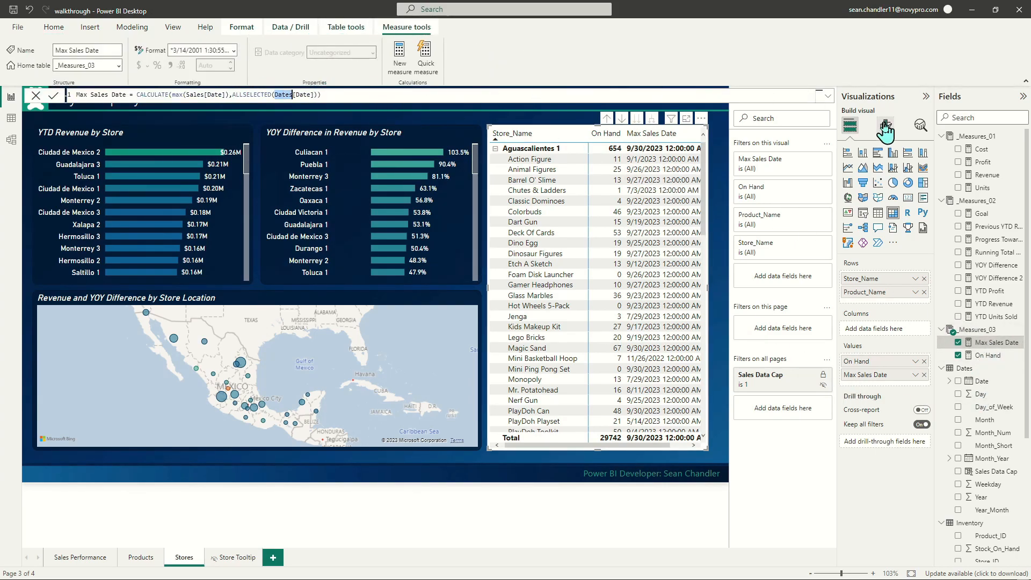
{"action": "type", "text": "les"}
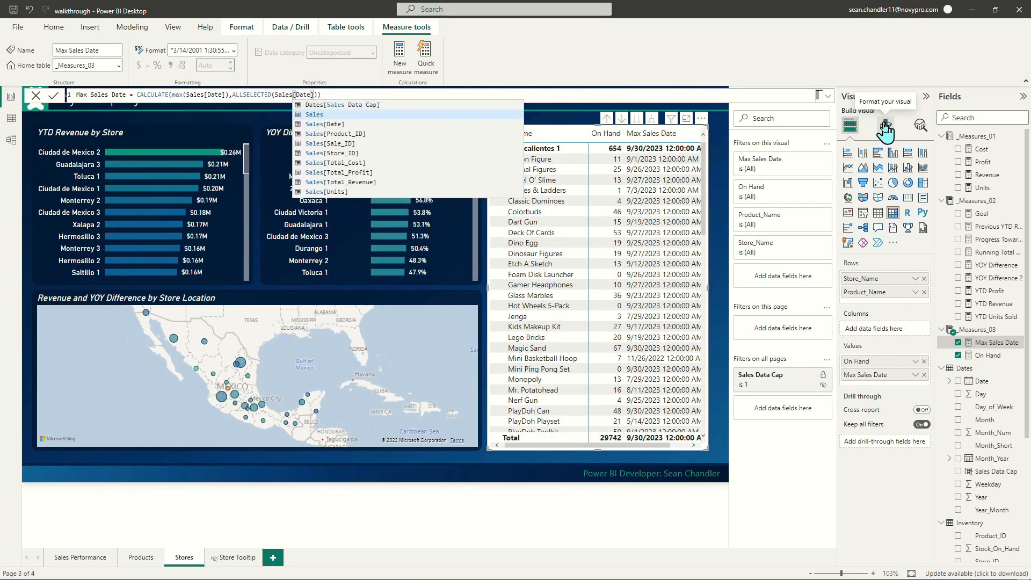
{"action": "key", "text": "Delete"}
{"action": "key", "text": "Delete"}
{"action": "key", "text": "Delete"}
{"action": "key", "text": "Delete"}
{"action": "key", "text": "Delete"}
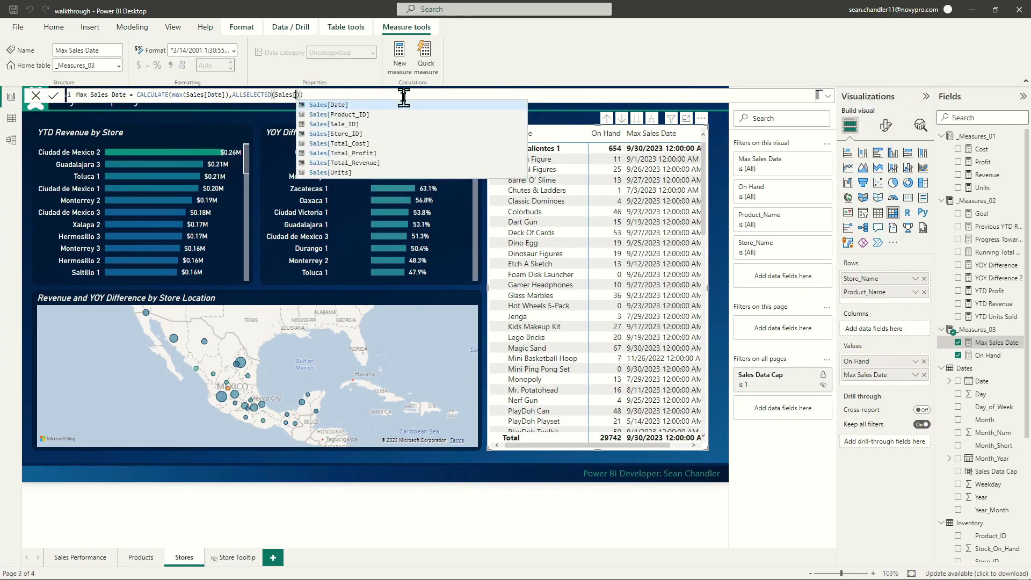
{"action": "key", "text": "BackSpace"}
{"action": "key", "text": "Return"}
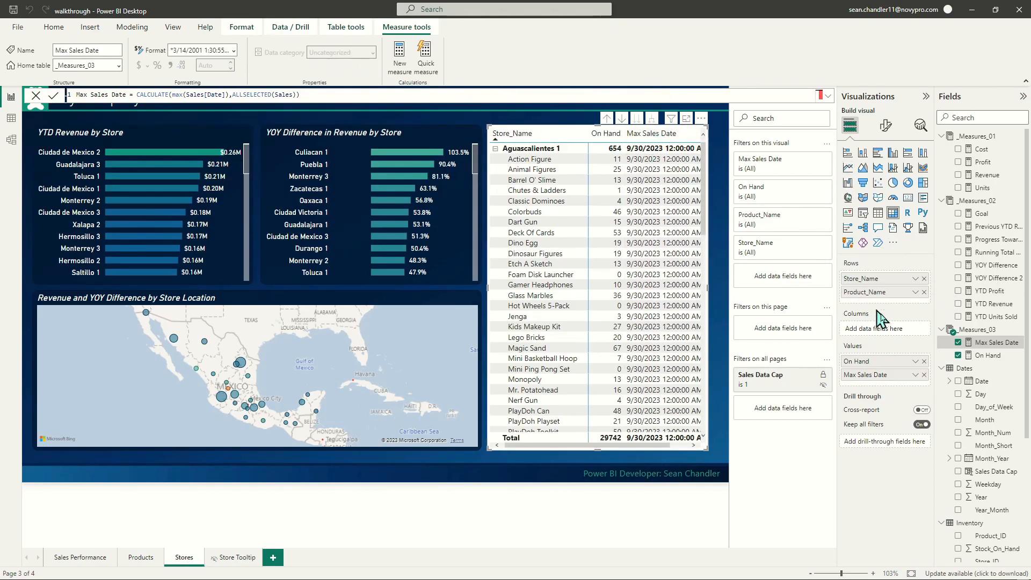
{"action": "left_click", "coordinate": [924, 374]}
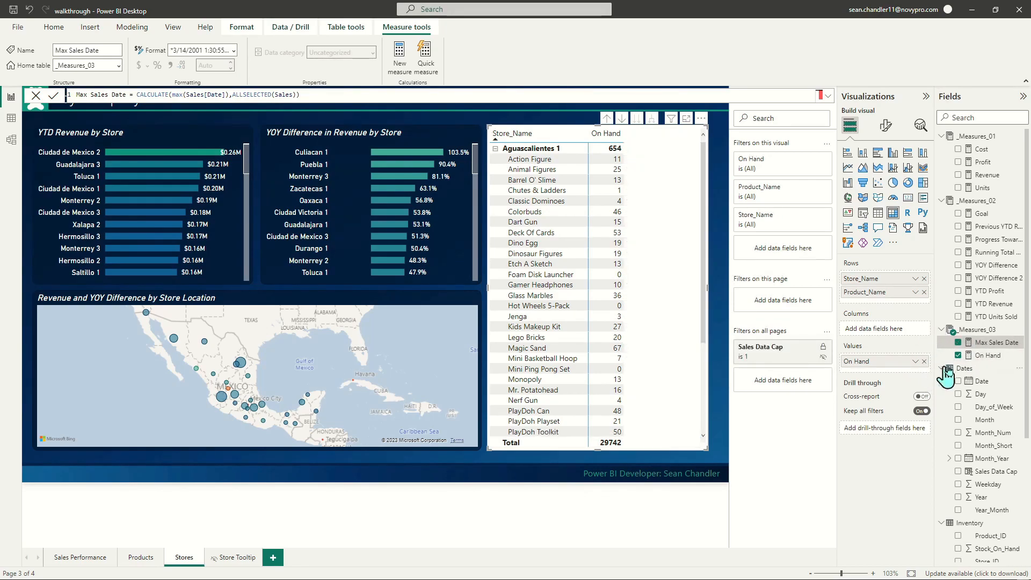
Start a new _Measures_03 measure with the formula AVG Daily Units Sold = Calculate(AVERAGEX(ALLSELECTED(Dates[Date]),[Units]).
{"action": "right_click", "coordinate": [985, 343]}
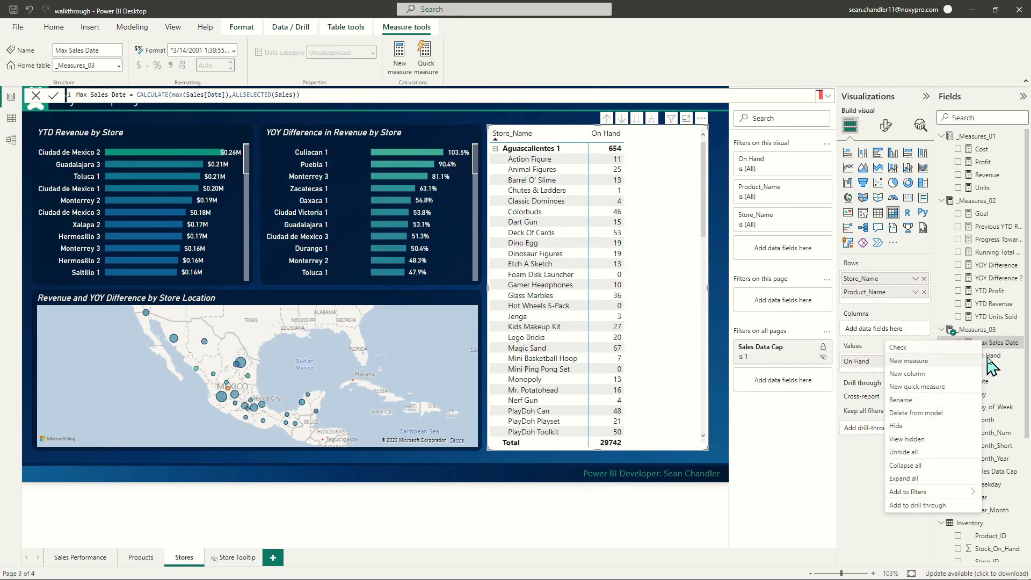
{"action": "left_click", "coordinate": [909, 360]}
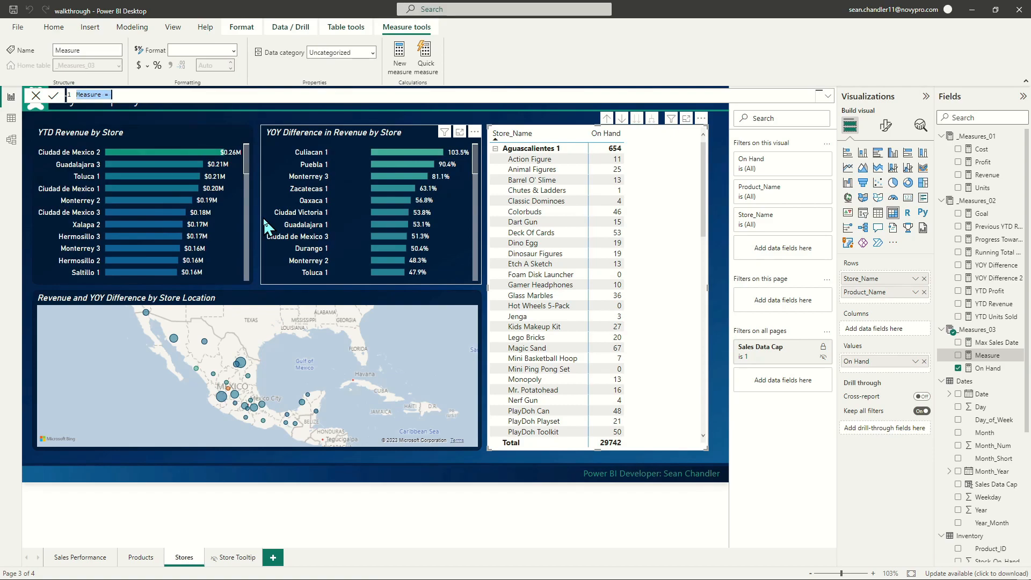
{"action": "type", "text": "AVG Daily Units Sold = Calculate(A"}
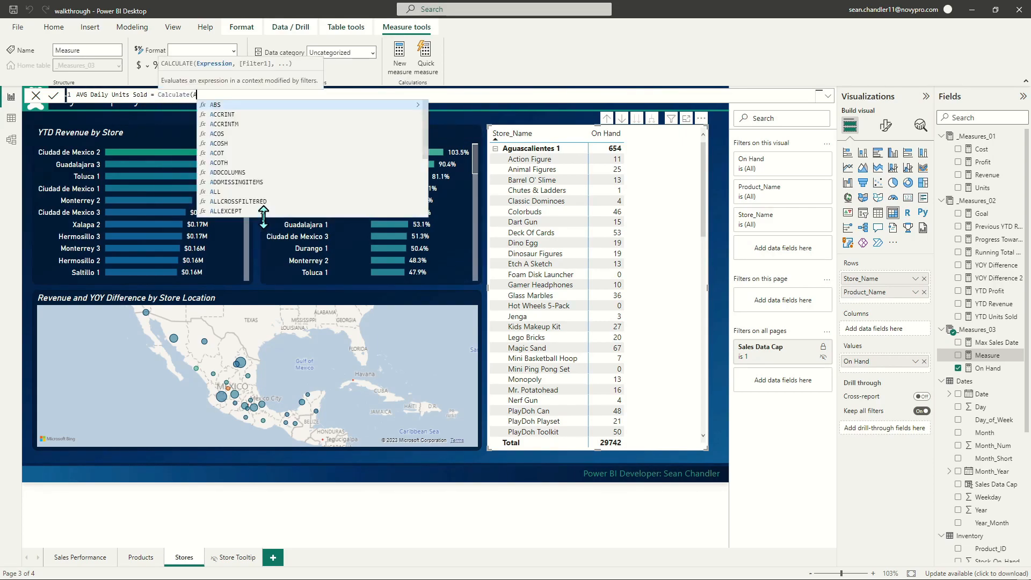
{"action": "type", "text": "VERAGEA("}
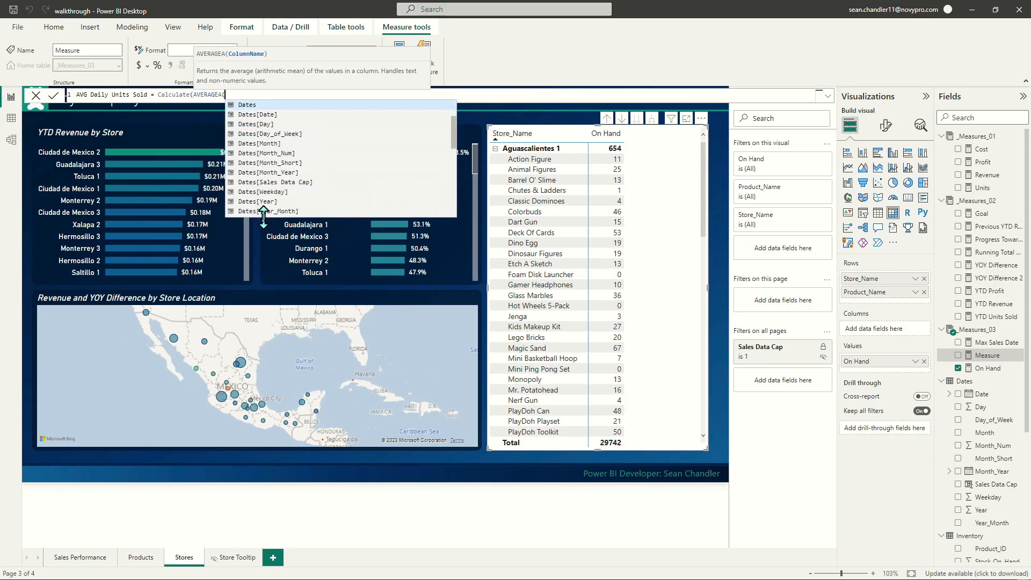
{"action": "key", "text": "BackSpace"}
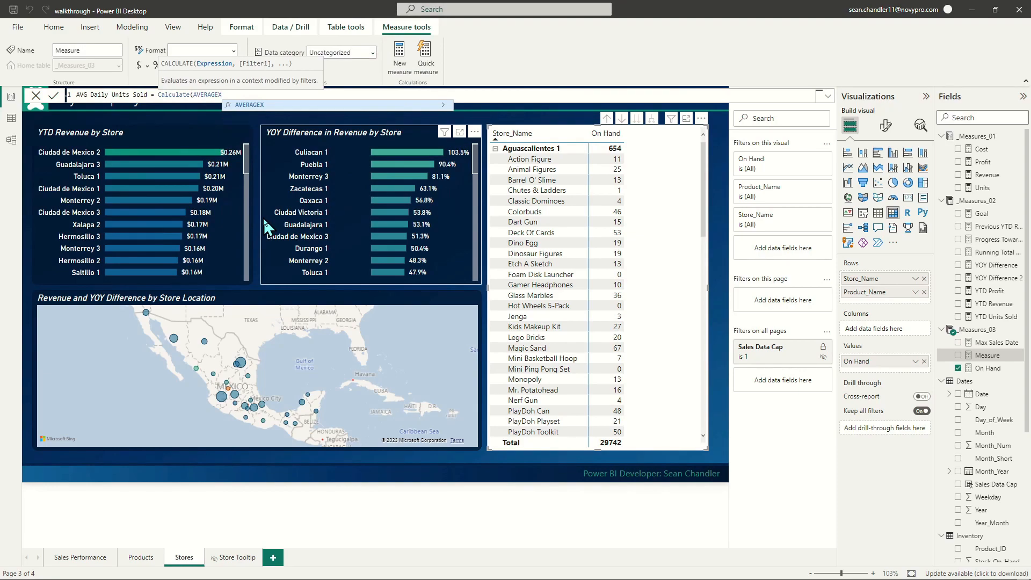
{"action": "type", "text": "(ALLSELECTED("}
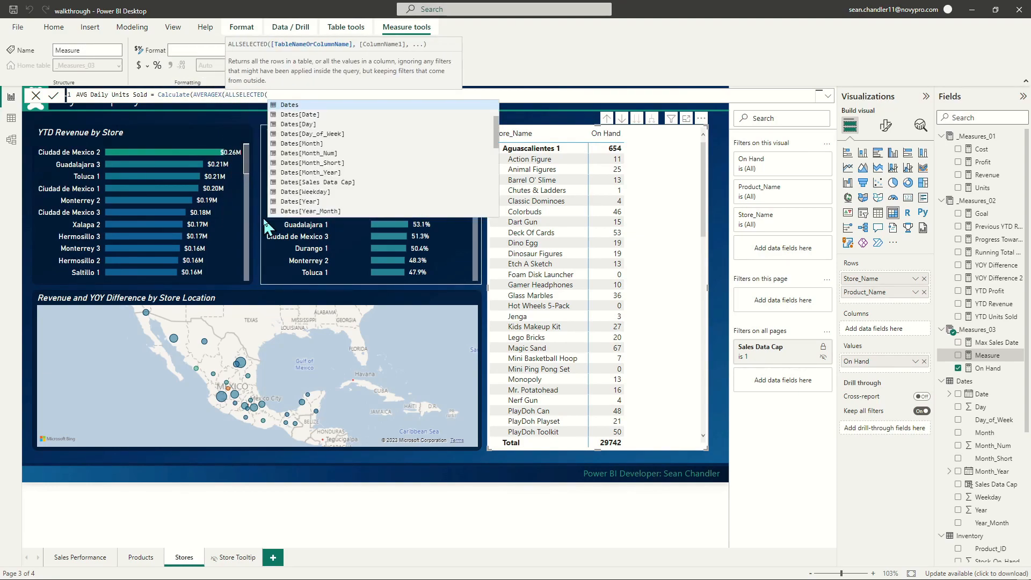
{"action": "key", "text": "Down"}
{"action": "key", "text": "Tab"}
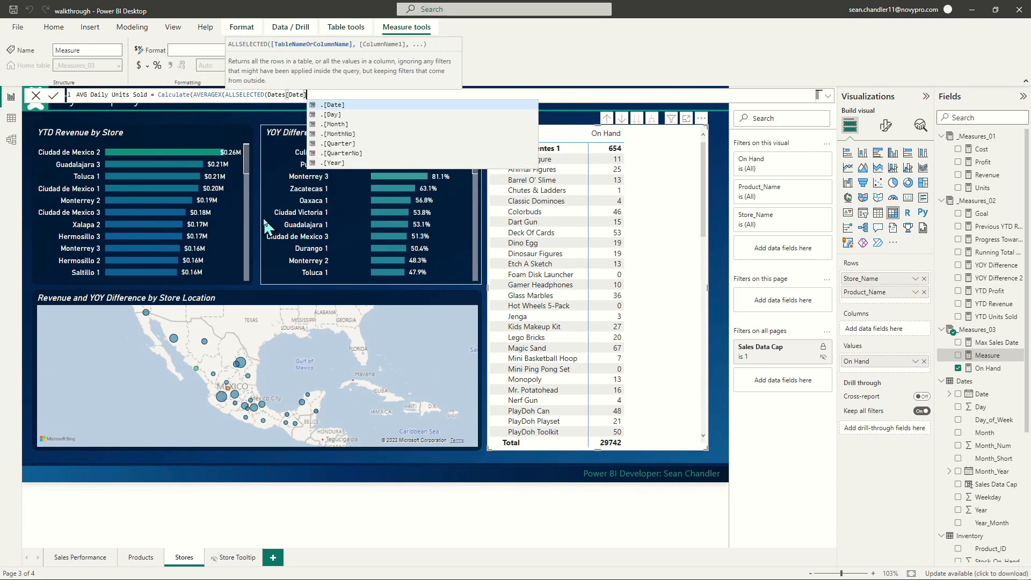
{"action": "type", "text": "),unit"}
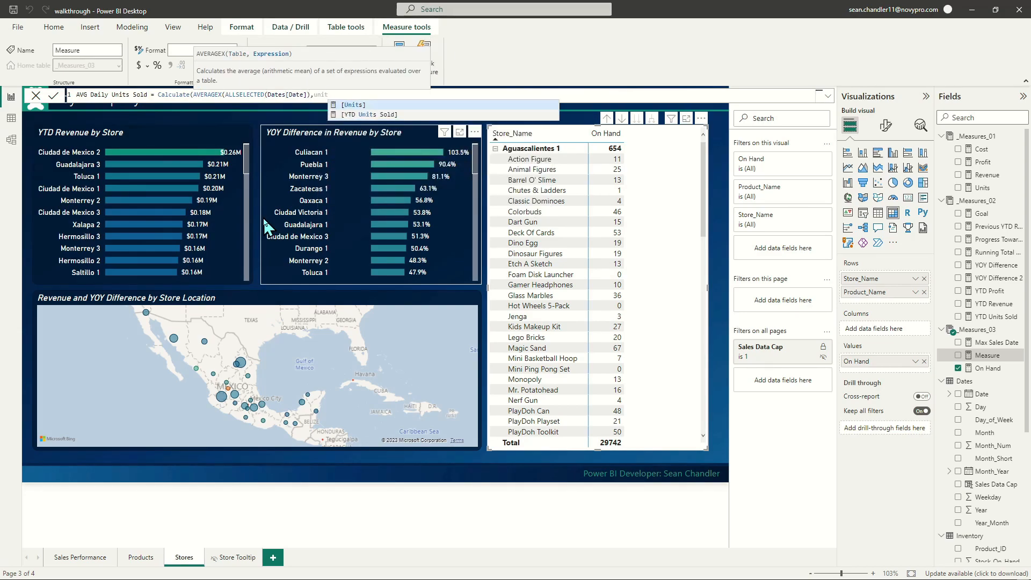
{"action": "key", "text": "Tab"}
{"action": "type", "text": ")"}
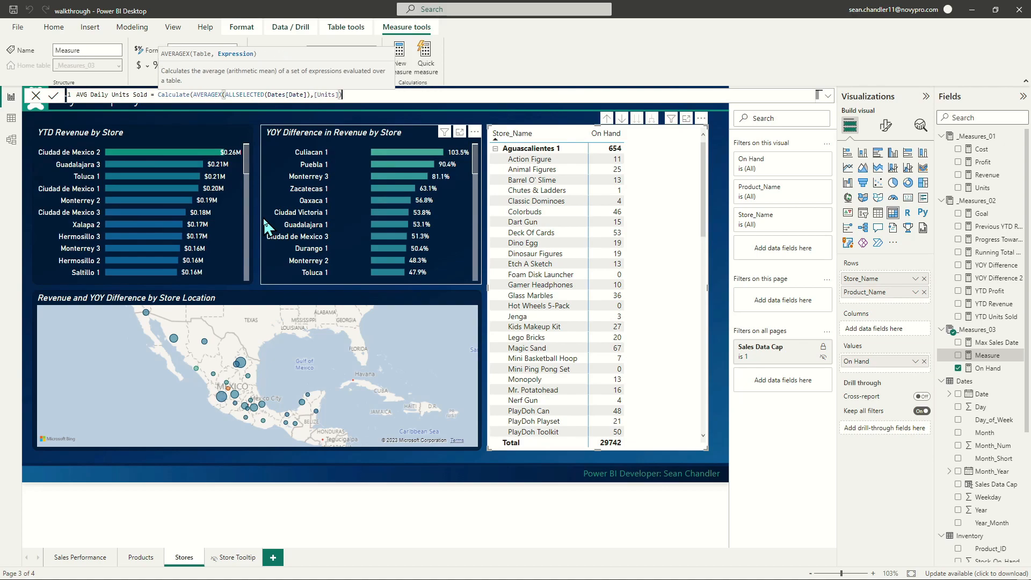
Complete the AVG Daily Units Sold formula with the filter DATESBETWEEN(Dates[Date],[Max Sales Date]-30,[Max Sales Date]) and commit the measure.
{"action": "type", "text": ",datesb"}
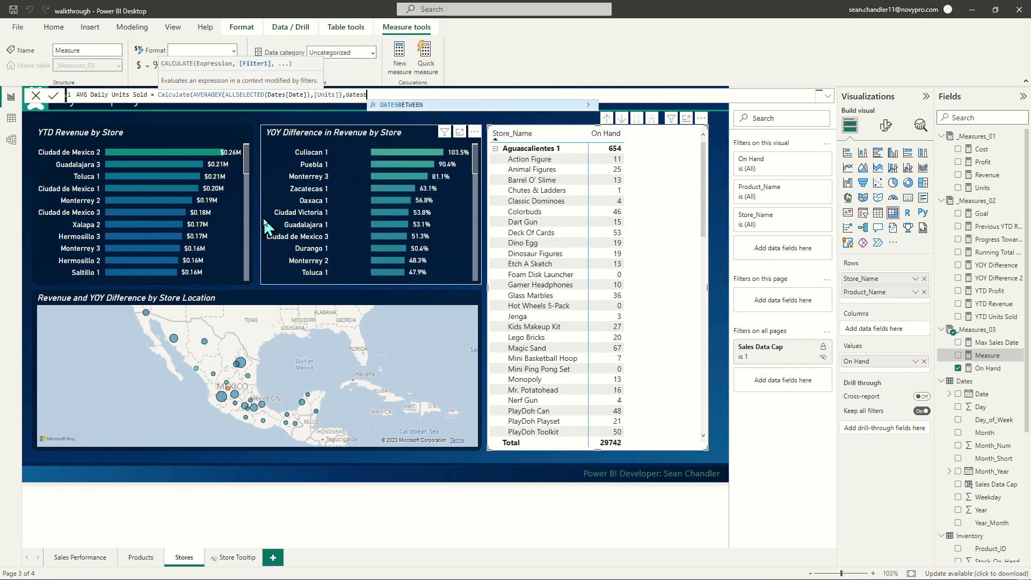
{"action": "key", "text": "Tab"}
{"action": "type", "text": "date"}
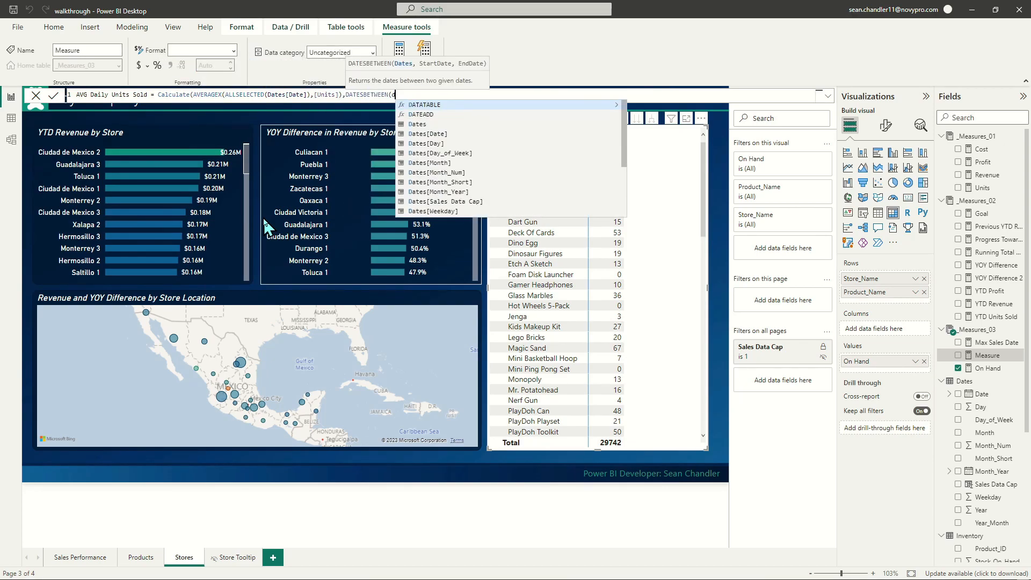
{"action": "key", "text": "Down"}
{"action": "key", "text": "Down"}
{"action": "key", "text": "Tab"}
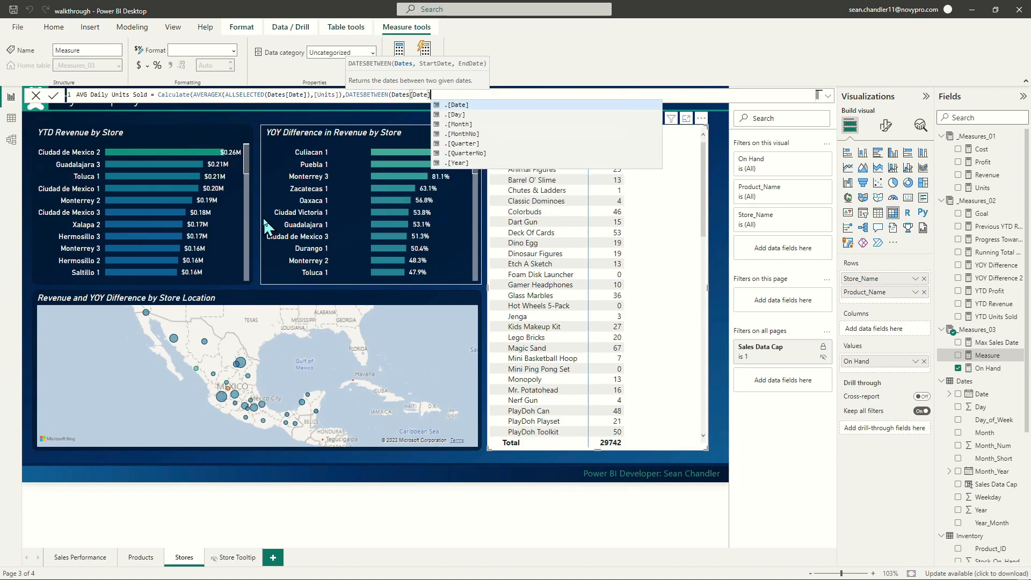
{"action": "type", "text": ",[ma"}
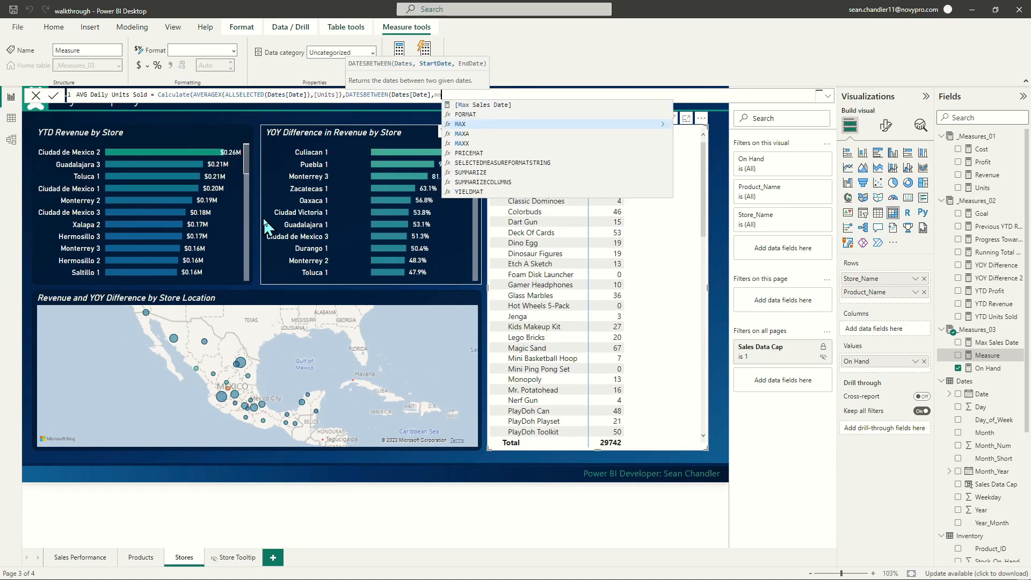
{"action": "key", "text": "Tab"}
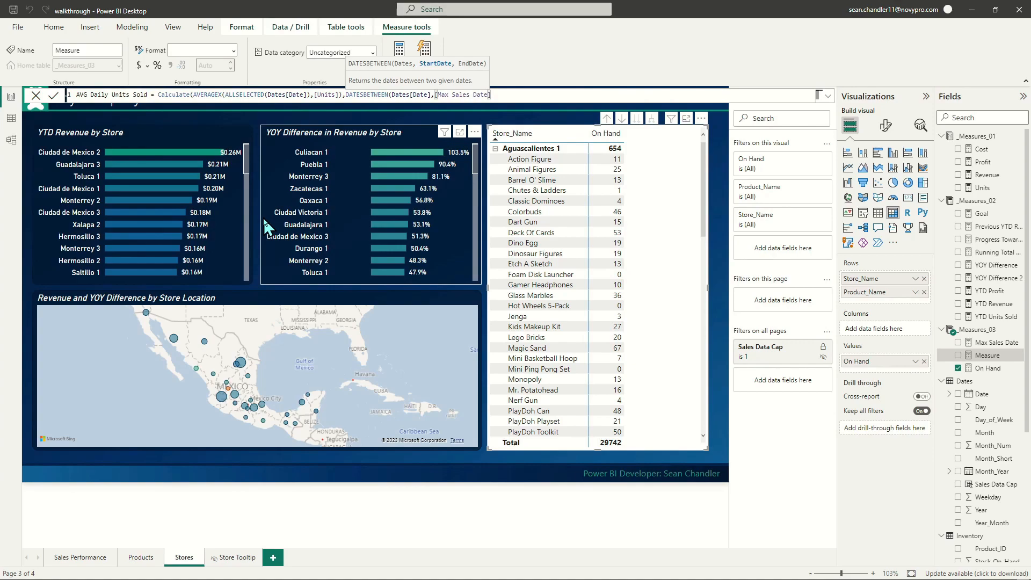
{"action": "type", "text": "-30,max"}
{"action": "key", "text": "Up"}
{"action": "key", "text": "Tab"}
{"action": "type", "text": "))"}
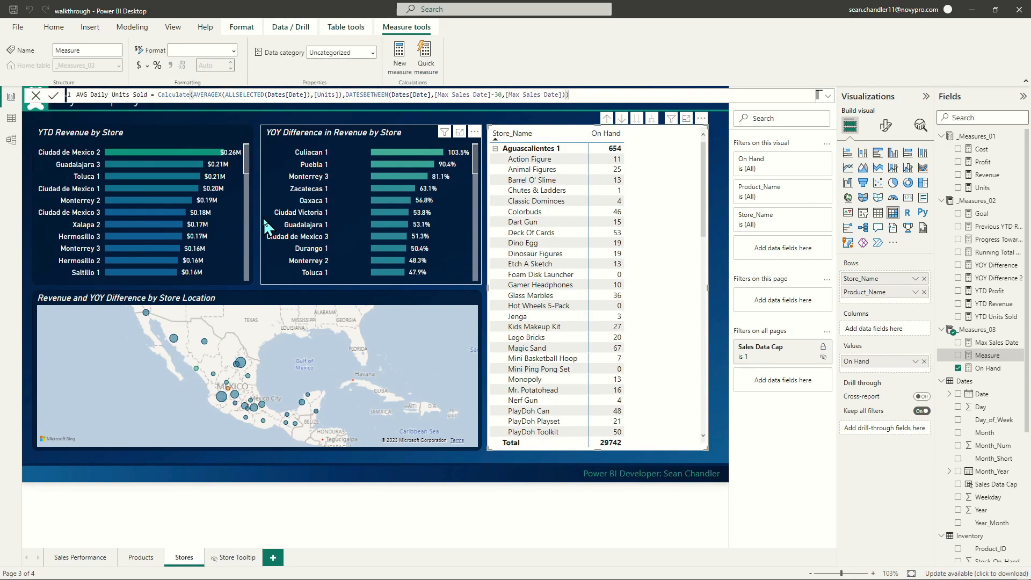
{"action": "key", "text": "Return"}
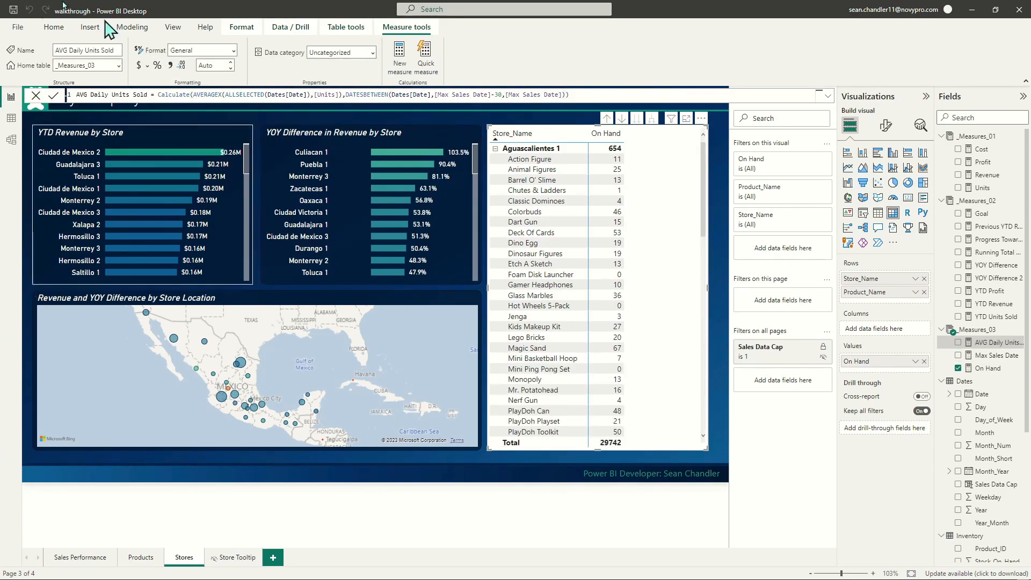
Add AVG Daily Units Sold to the values of the store matrix and look through its product rows.
{"action": "left_click_drag", "start_coordinate": [996, 343], "coordinate": [660, 220]}
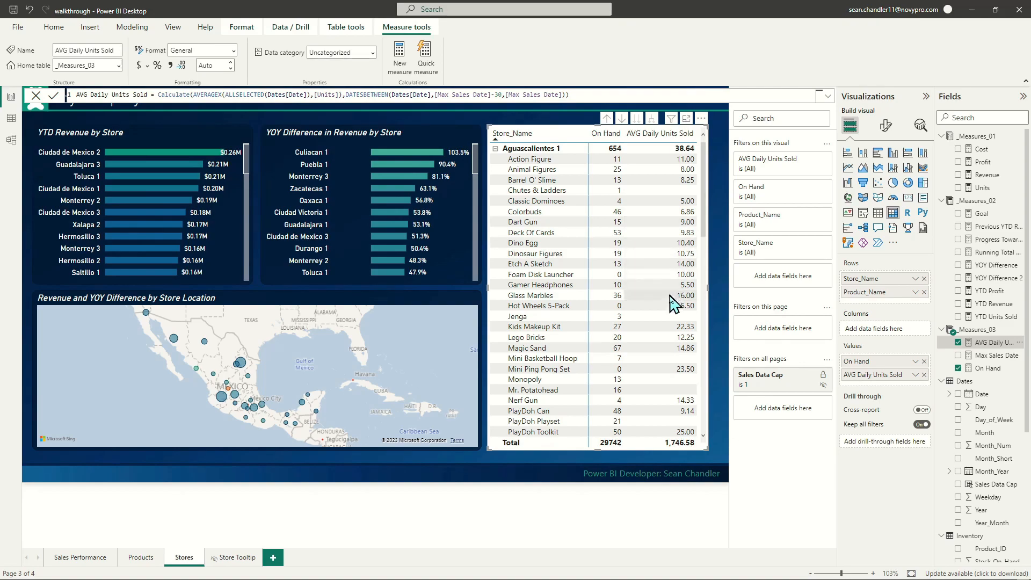
{"action": "scroll", "coordinate": [677, 322], "scroll_direction": "down", "scroll_amount": 5}
{"action": "scroll", "coordinate": [679, 352], "scroll_direction": "up", "scroll_amount": 5}
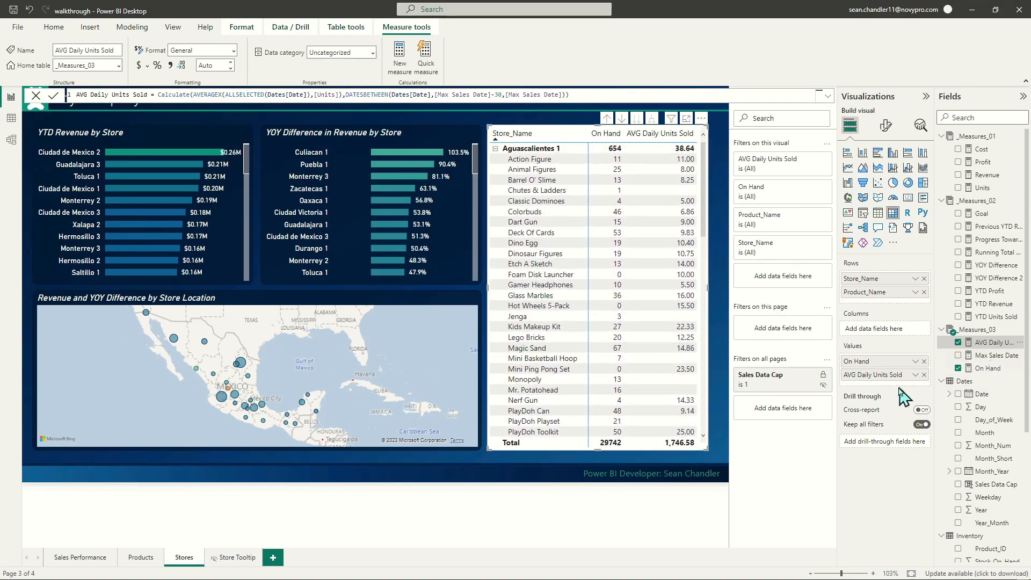
Create a _Measures_03 measure with the formula Days of Inventory = DIVIDE([On Hand],[AVG Daily Units Sold]).
{"action": "right_click", "coordinate": [987, 343]}
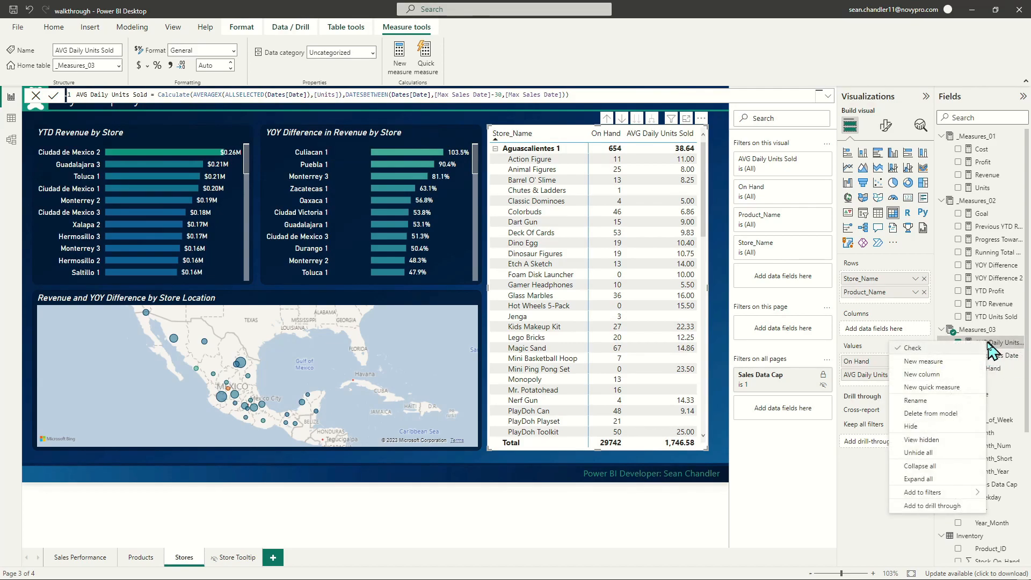
{"action": "left_click", "coordinate": [943, 364]}
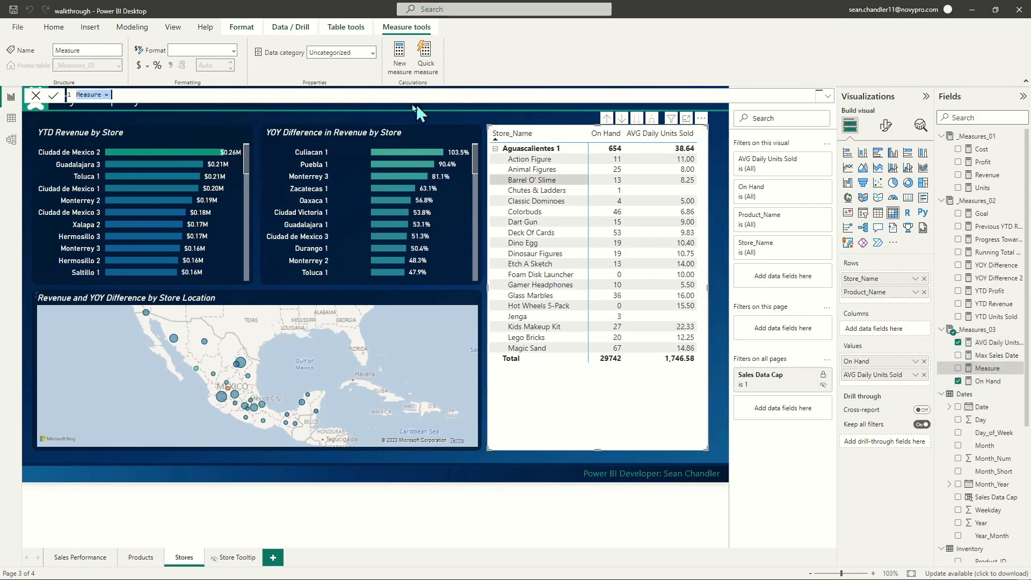
{"action": "type", "text": "Days of Inventory"}
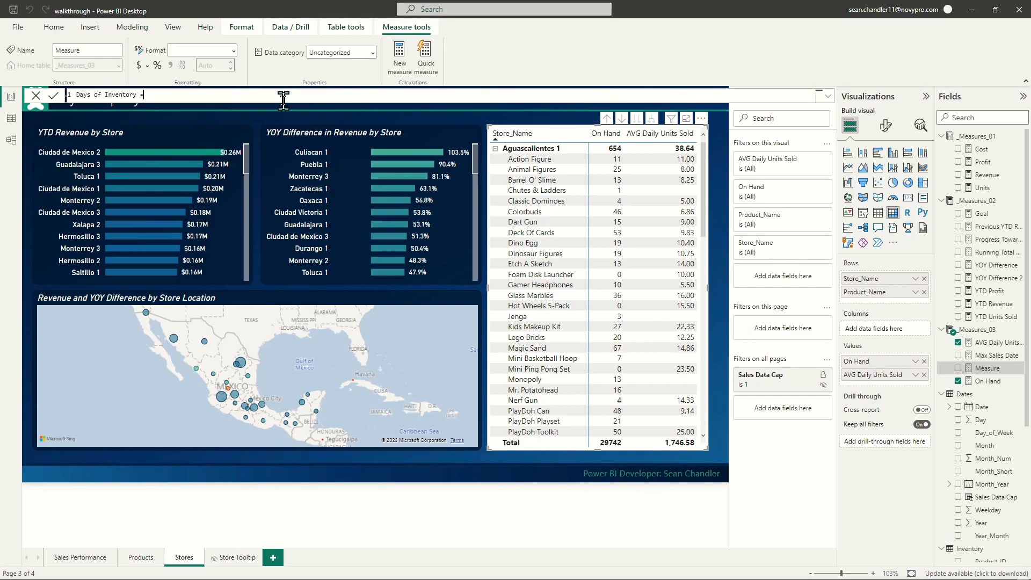
{"action": "type", "text": "DIVIDE("}
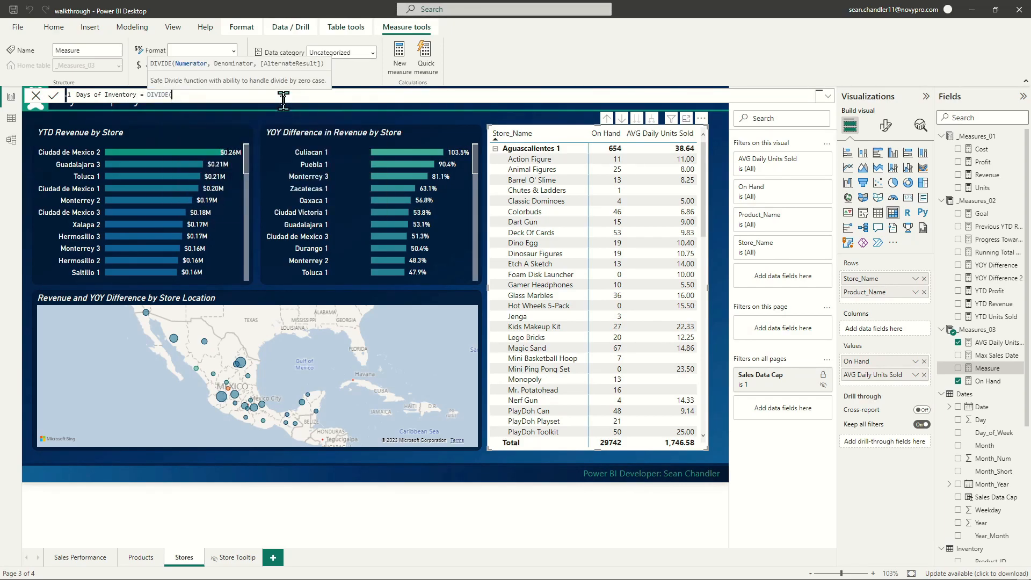
{"action": "type", "text": "[On Hand],[AVG Daily Units Sold])"}
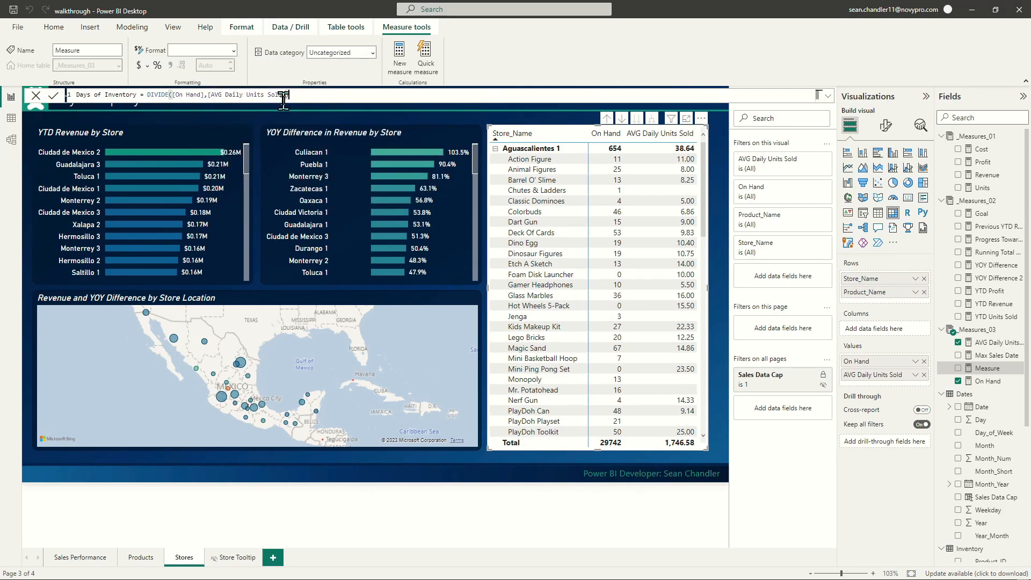
{"action": "key", "text": "Return"}
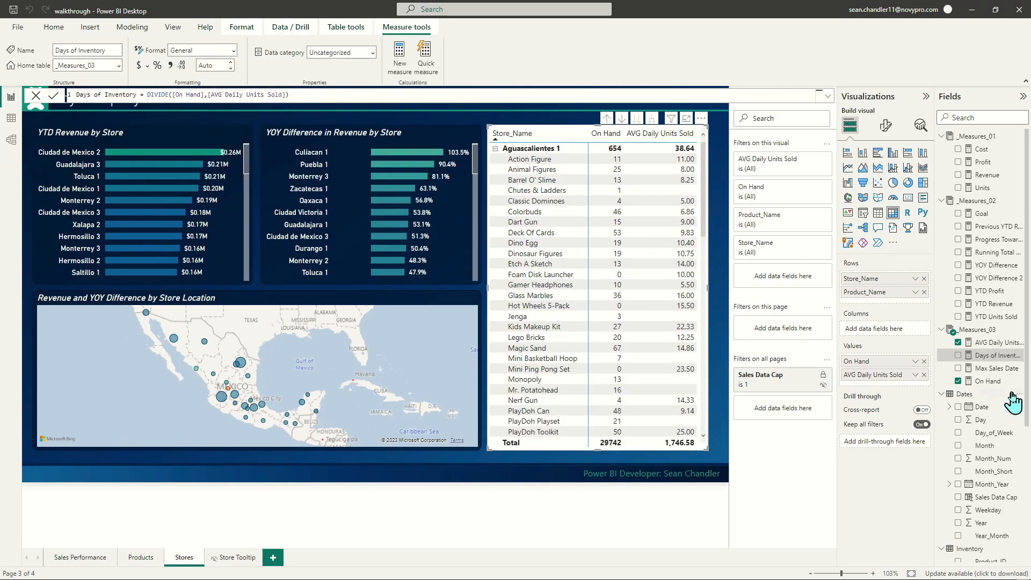
Add Days of Inventory to the matrix values and sort the matrix by it in descending order.
{"action": "left_click_drag", "start_coordinate": [994, 363], "coordinate": [912, 394]}
{"action": "left_click_drag", "start_coordinate": [564, 446], "coordinate": [626, 446]}
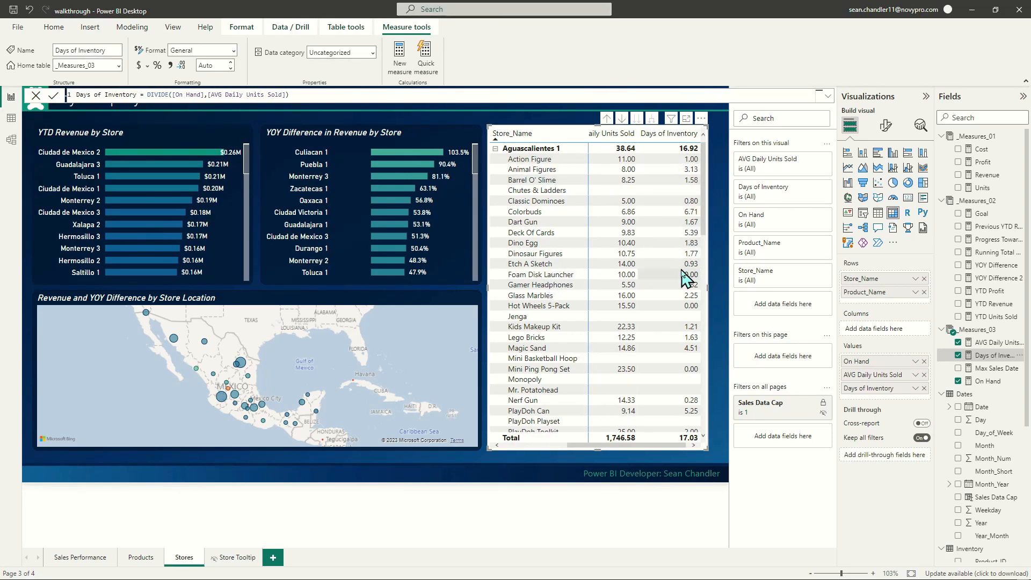
{"action": "left_click_drag", "start_coordinate": [614, 447], "coordinate": [549, 436]}
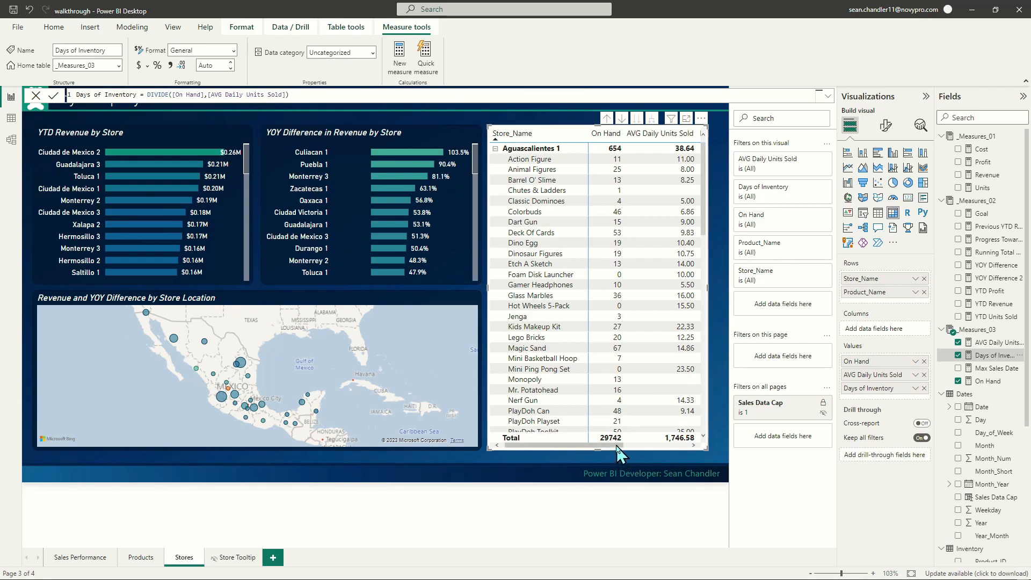
{"action": "left_click_drag", "start_coordinate": [616, 446], "coordinate": [679, 446]}
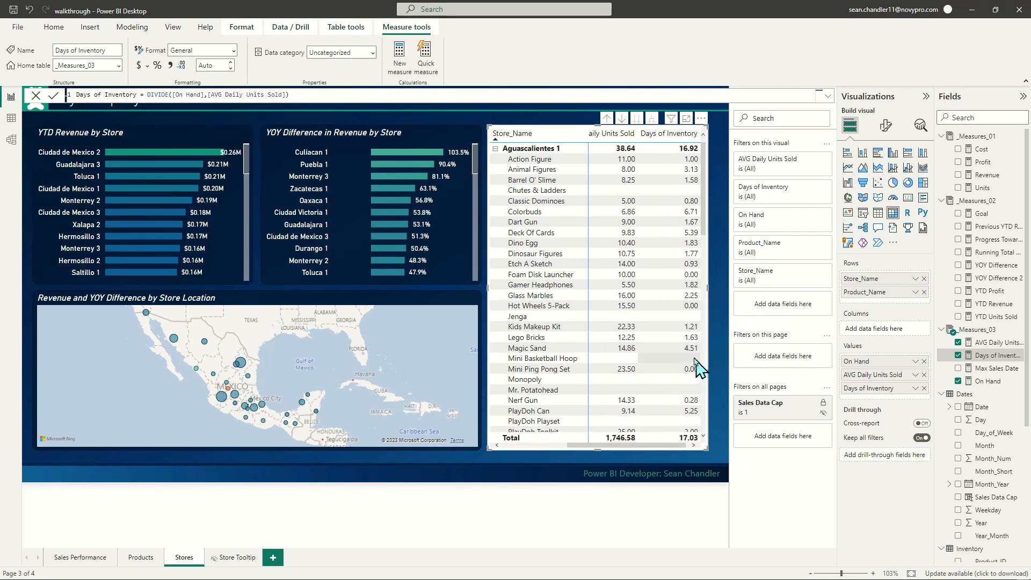
{"action": "left_click", "coordinate": [669, 140]}
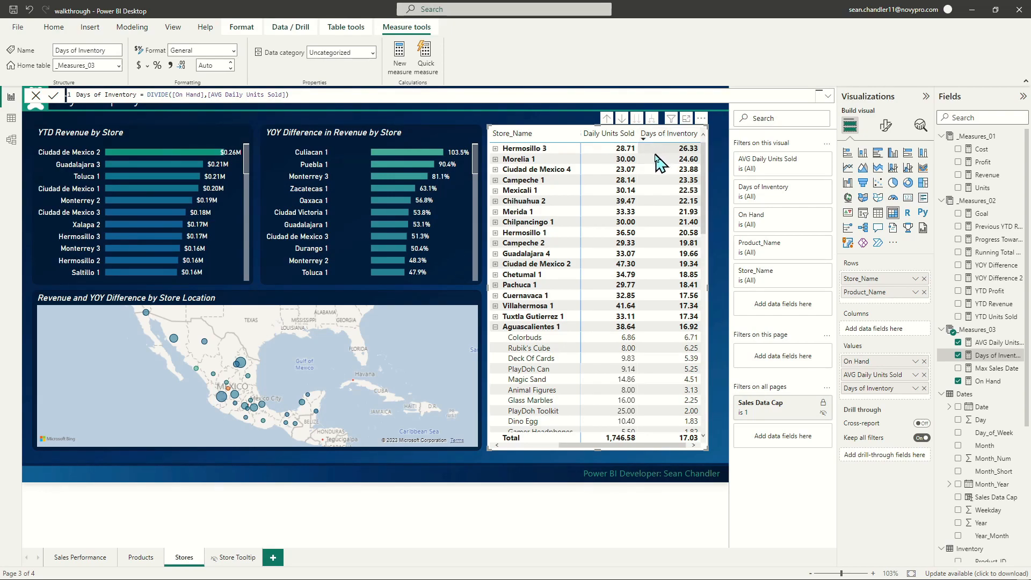
{"action": "scroll", "coordinate": [669, 365], "scroll_direction": "down", "scroll_amount": 8}
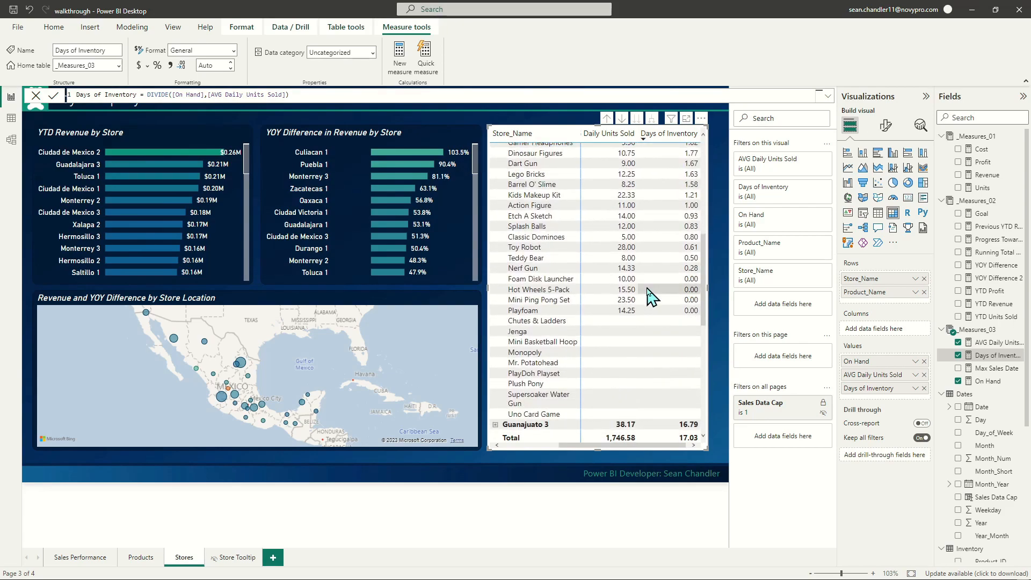
Start a new _Measures_03 measure with the formula YTD Revenue Rank = Rankx(ALLSELECTED(Products[Product_Name]).
{"action": "right_click", "coordinate": [992, 358]}
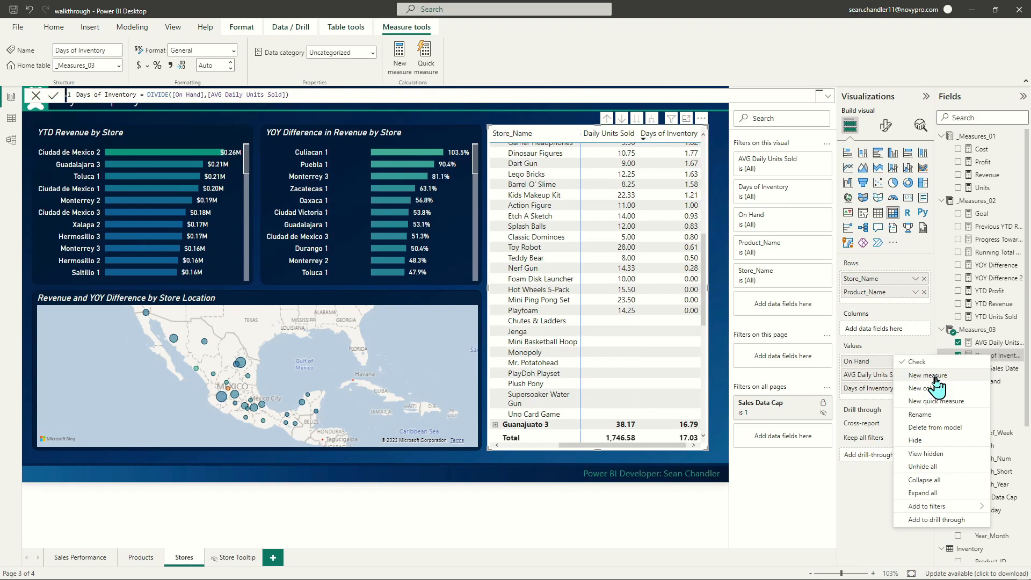
{"action": "key", "text": "Escape"}
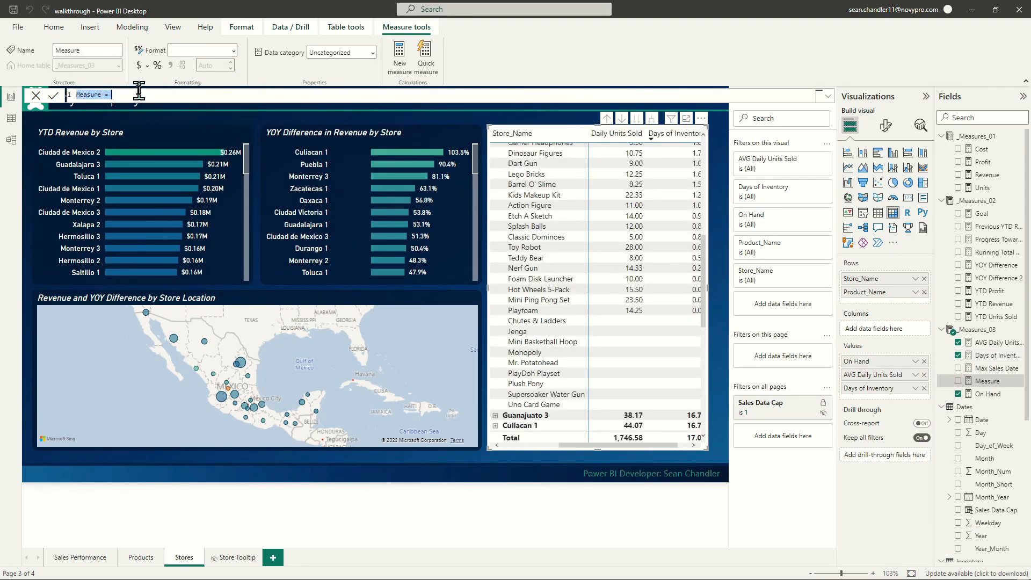
{"action": "type", "text": "Ra"}
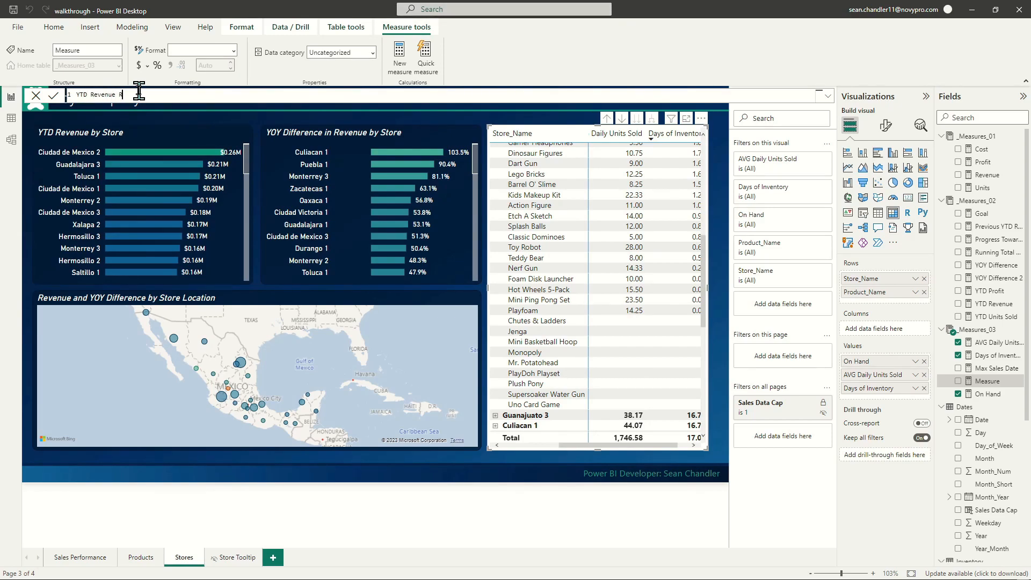
{"action": "type", "text": "Ran"}
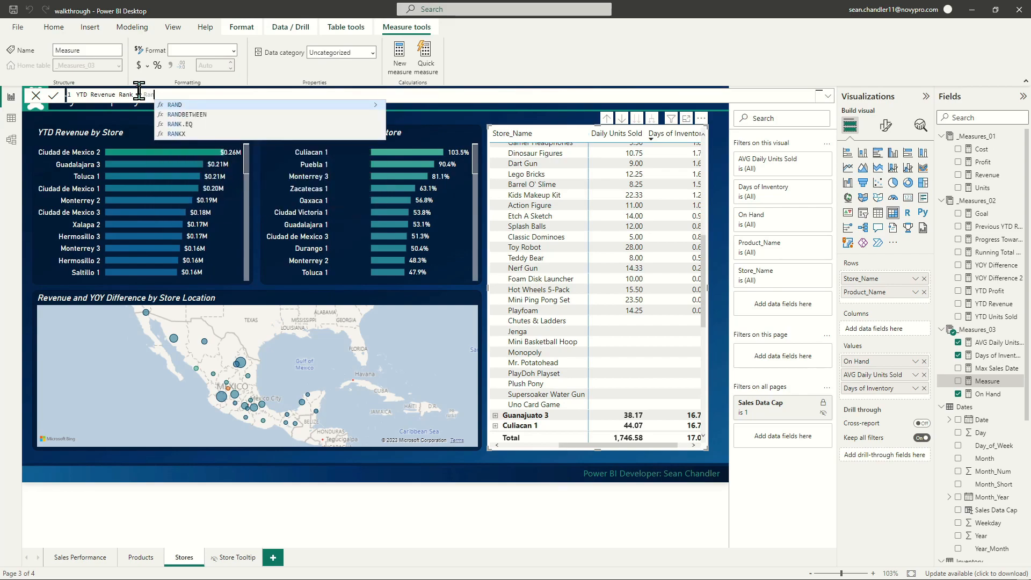
{"action": "type", "text": "kx(ALLSELECTED(produ"}
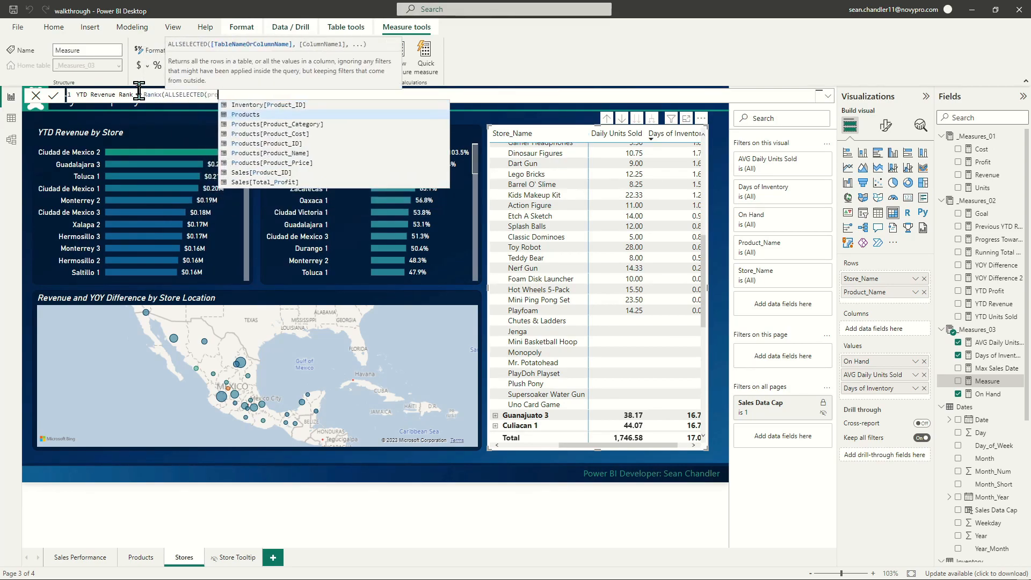
{"action": "key", "text": "Down"}
{"action": "key", "text": "Down"}
{"action": "key", "text": "Down"}
{"action": "key", "text": "Down"}
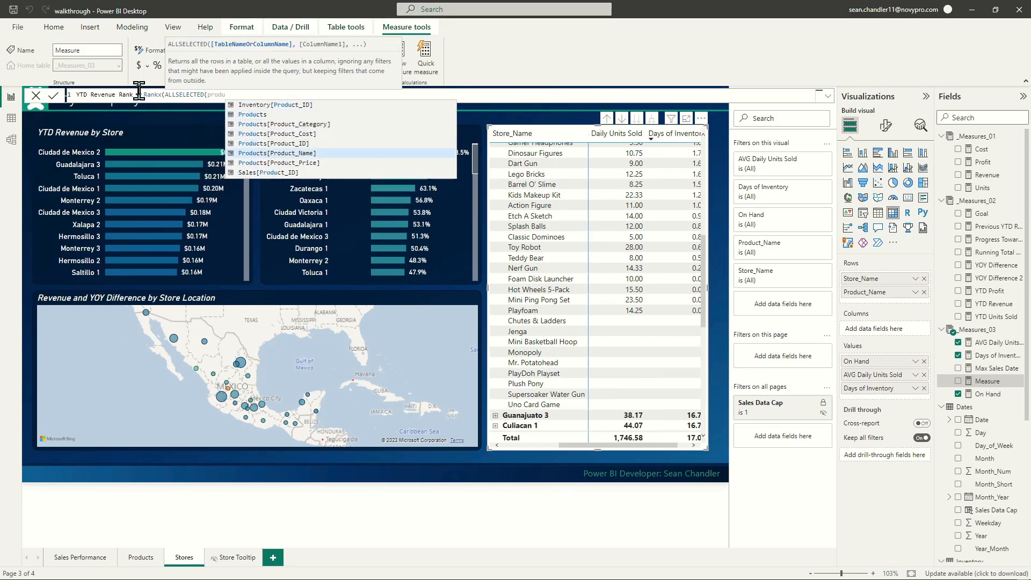
{"action": "key", "text": "Tab"}
{"action": "type", "text": ")"}
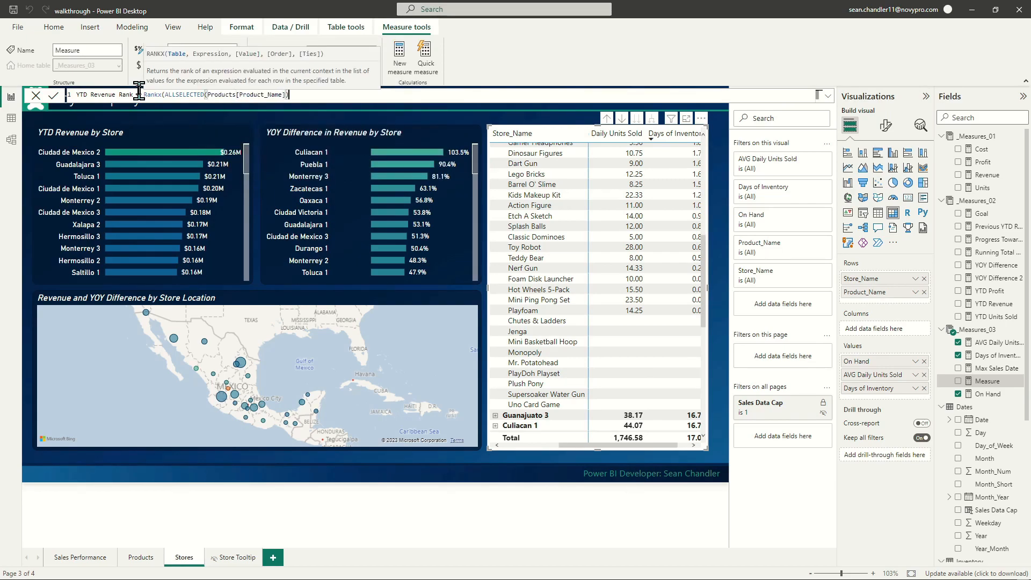
Complete the YTD Revenue Rank formula with [YTD Revenue] as the ranked expression and commit the measure.
{"action": "type", "text": ",ytd"}
{"action": "key", "text": "Down"}
{"action": "key", "text": "Tab"}
{"action": "type", "text": ")"}
{"action": "key", "text": "Return"}
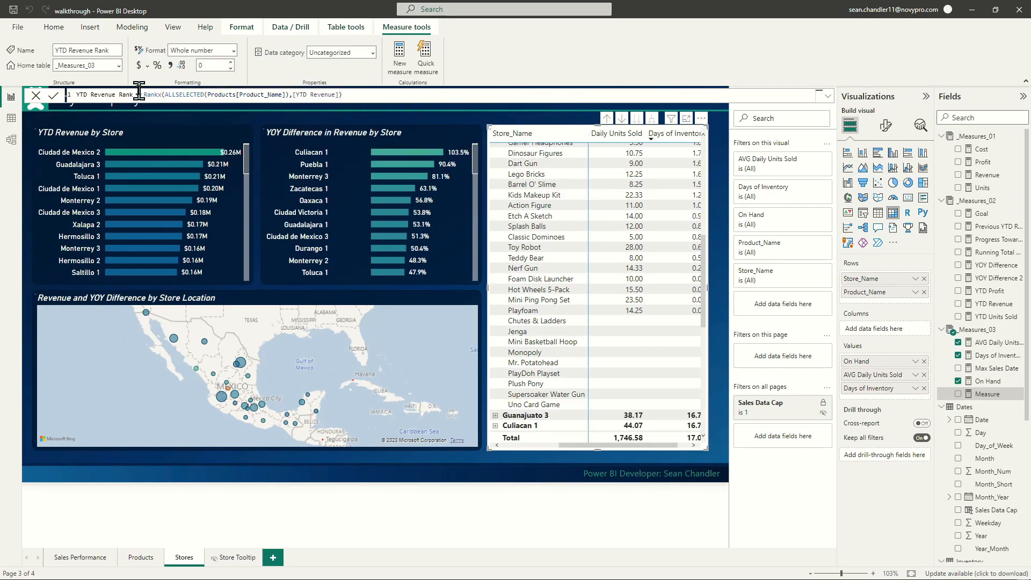
Create a separate table of Product_Name and YTD Revenue, placed over the upper part of the store matrix.
{"action": "left_click", "coordinate": [720, 189]}
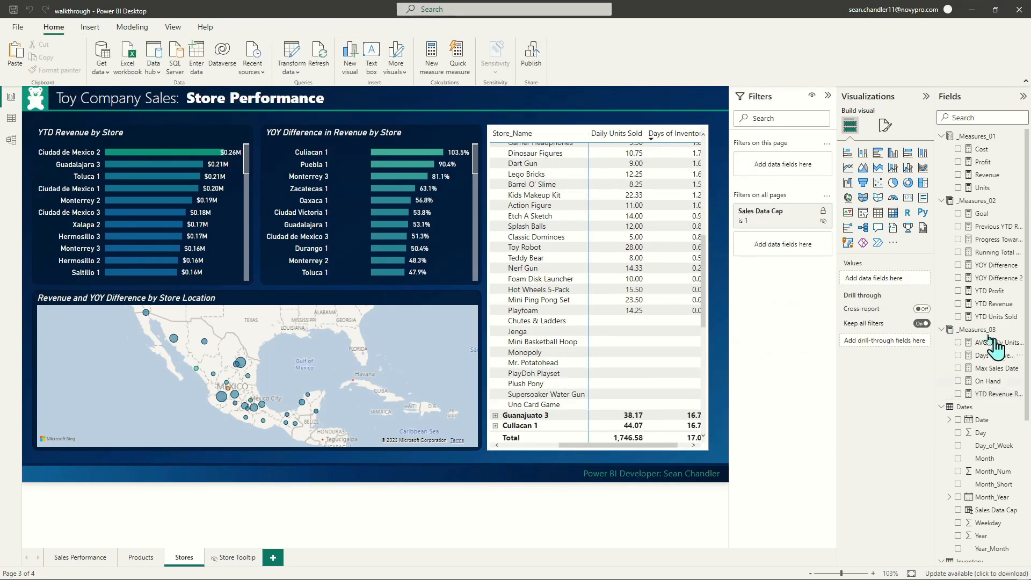
{"action": "scroll", "coordinate": [974, 486], "scroll_direction": "down", "scroll_amount": 4}
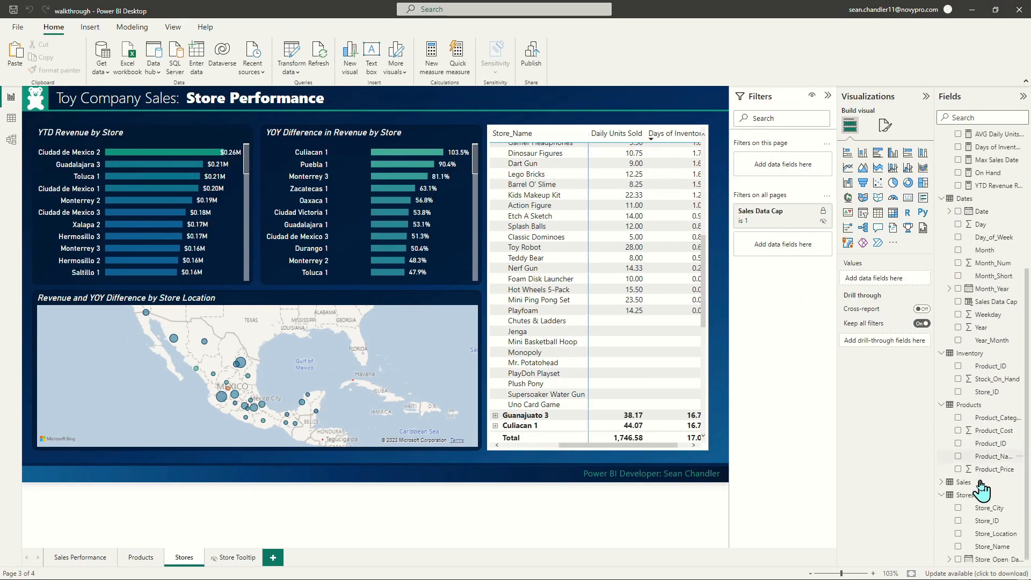
{"action": "left_click", "coordinate": [958, 455]}
{"action": "left_click_drag", "start_coordinate": [170, 204], "coordinate": [523, 212]}
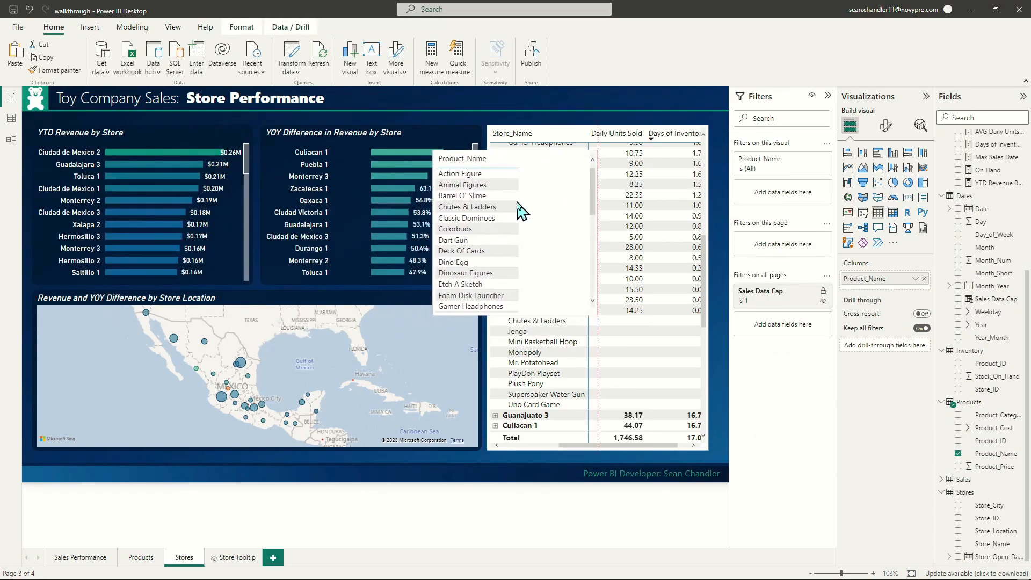
{"action": "scroll", "coordinate": [1015, 276], "scroll_direction": "up", "scroll_amount": 4}
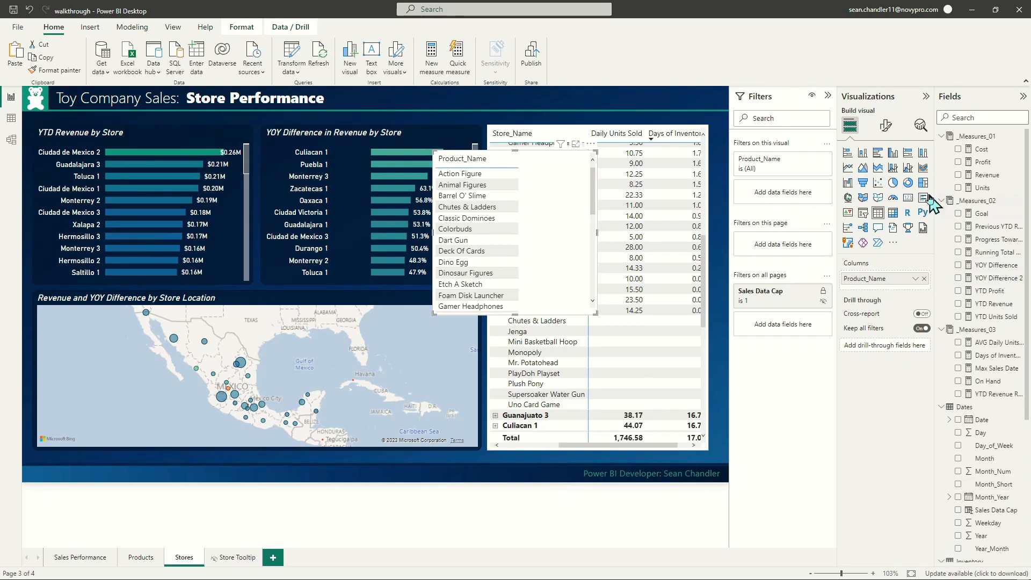
{"action": "left_click", "coordinate": [988, 304]}
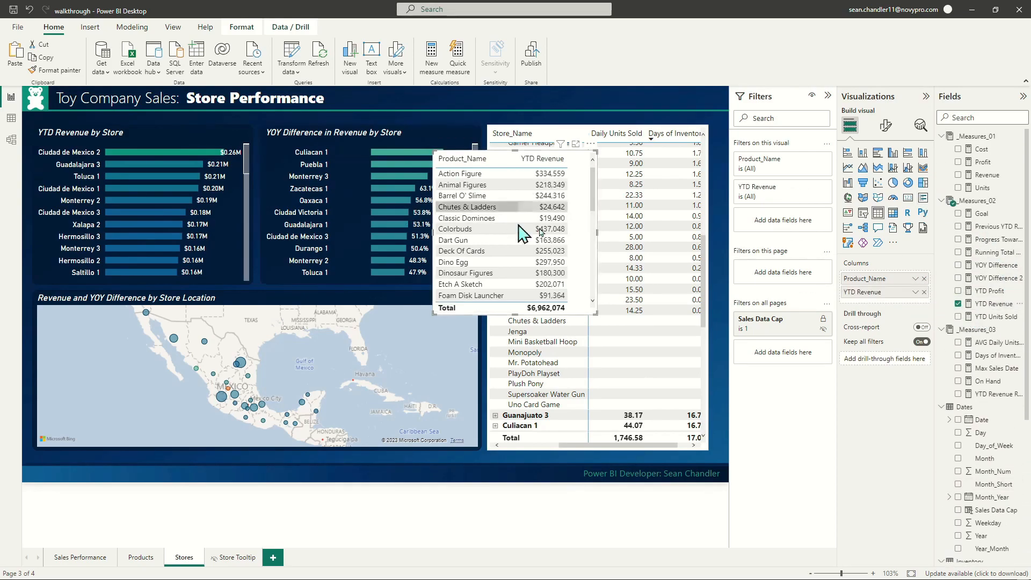
{"action": "scroll", "coordinate": [1018, 352], "scroll_direction": "down", "scroll_amount": 4}
{"action": "scroll", "coordinate": [1001, 317], "scroll_direction": "up", "scroll_amount": 4}
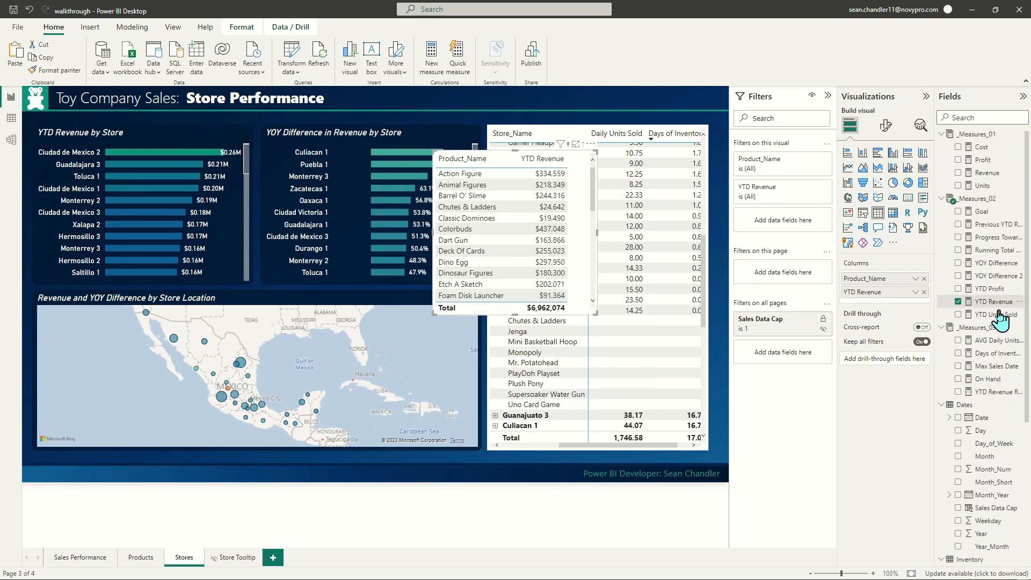
Add YTD Revenue Rank to the product table and sort the table by it in ascending order.
{"action": "left_click_drag", "start_coordinate": [994, 390], "coordinate": [670, 241]}
{"action": "left_click", "coordinate": [609, 162]}
{"action": "left_click", "coordinate": [607, 159]}
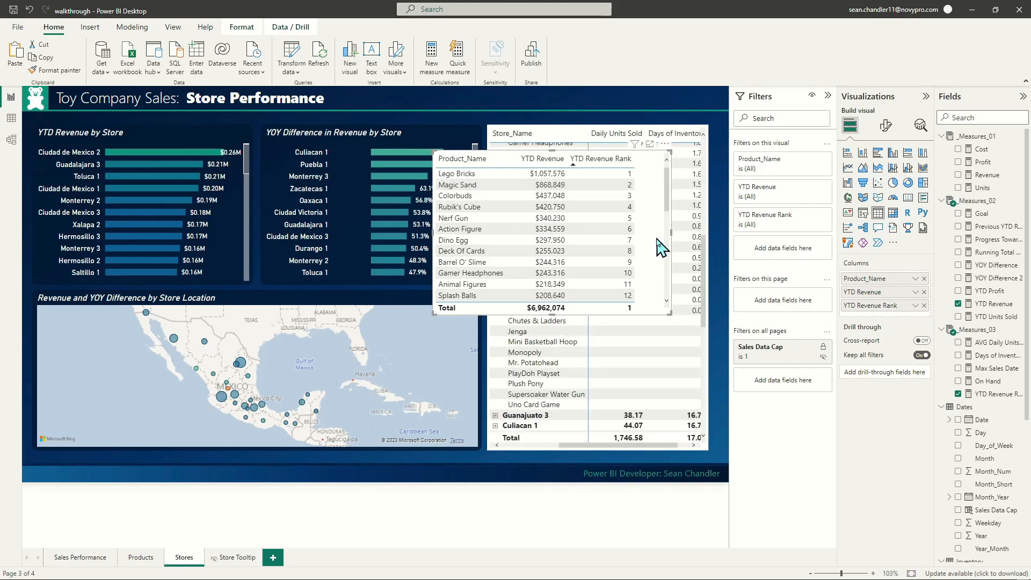
Delete the separate product table showing YTD Revenue and YTD Revenue Rank.
{"action": "key", "text": "Delete"}
{"action": "scroll", "coordinate": [669, 263], "scroll_direction": "up", "scroll_amount": 3}
{"action": "scroll", "coordinate": [679, 266], "scroll_direction": "up", "scroll_amount": 1}
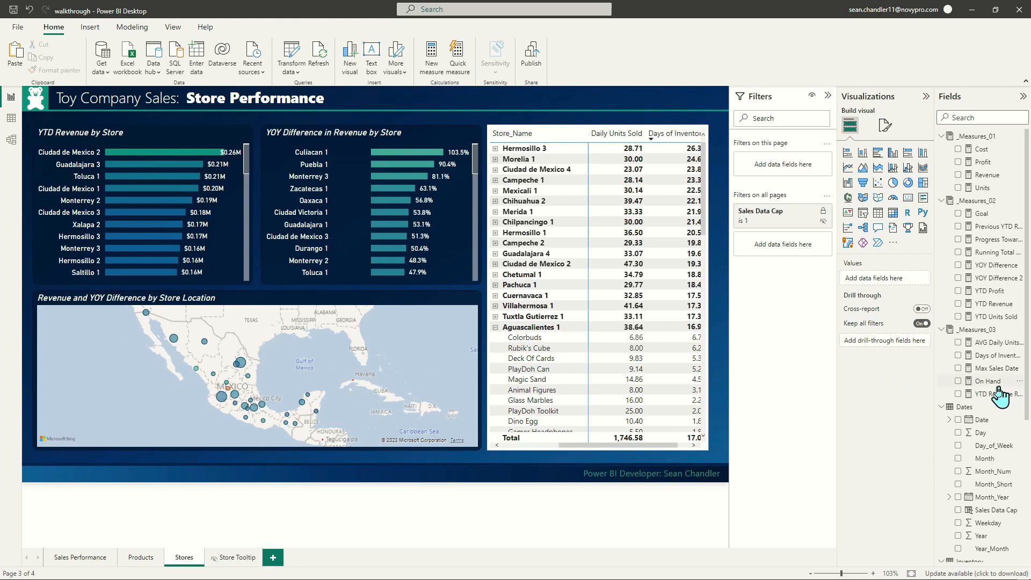
Create a new _Measures_03 measure with the formula Filter Matrix = IF([YTD Revenue Rank]<=5,1,0).
{"action": "right_click", "coordinate": [986, 393]}
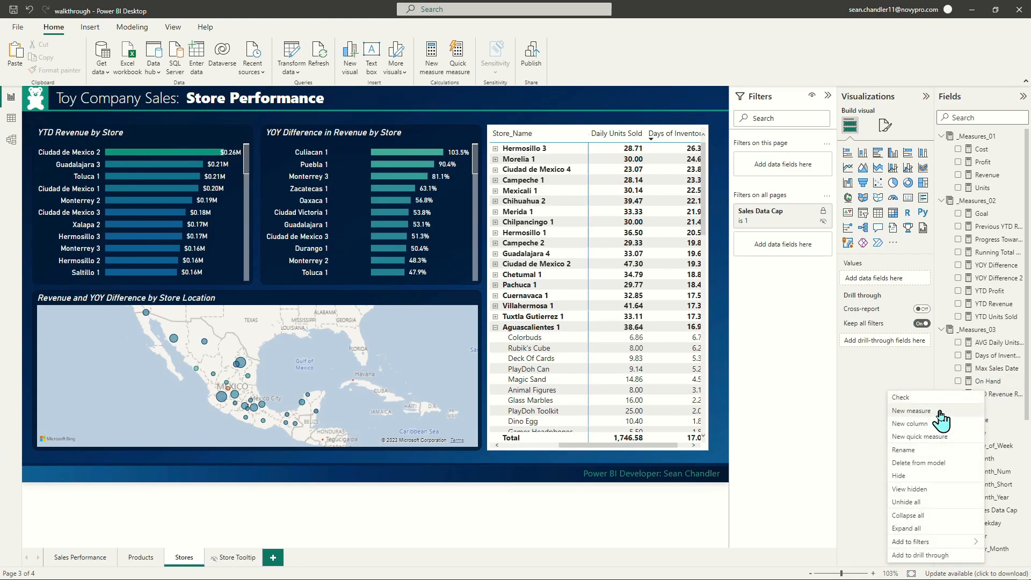
{"action": "left_click", "coordinate": [940, 410]}
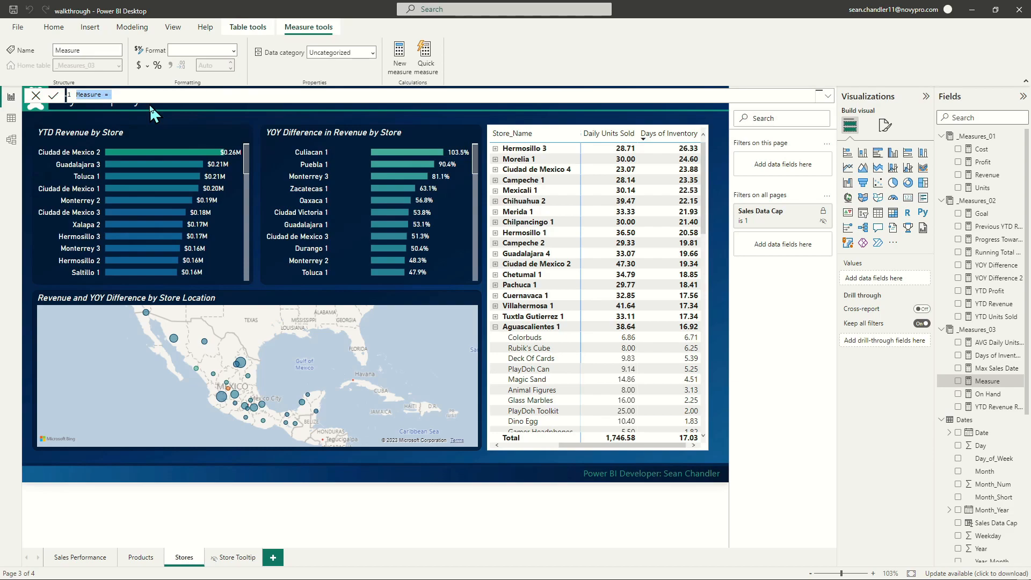
{"action": "type", "text": "Filter"}
{"action": "type", "text": " Matr"}
{"action": "type", "text": "ix = SWIT"}
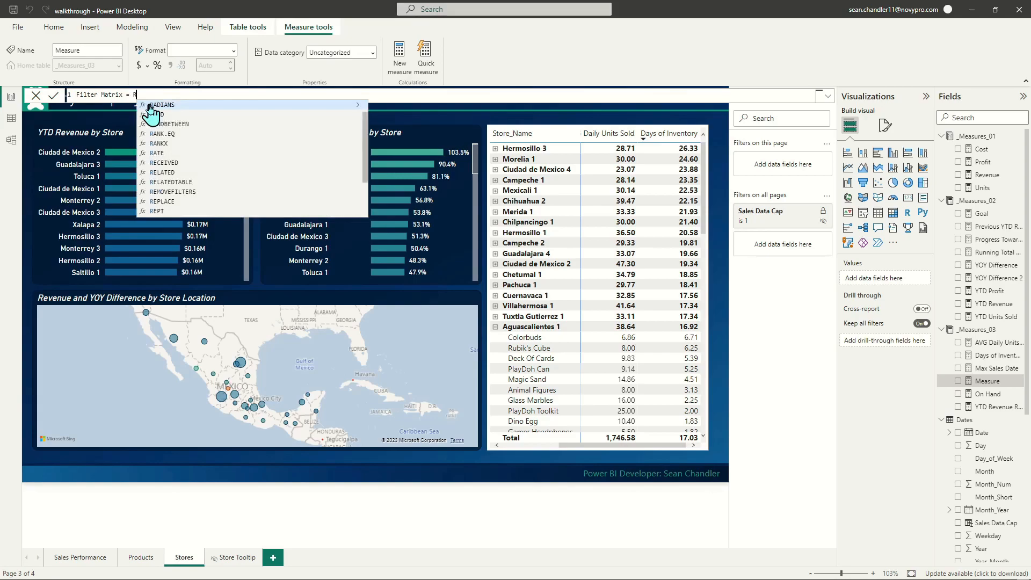
{"action": "key", "text": "BackSpace"}
{"action": "key", "text": "BackSpace"}
{"action": "key", "text": "BackSpace"}
{"action": "key", "text": "BackSpace"}
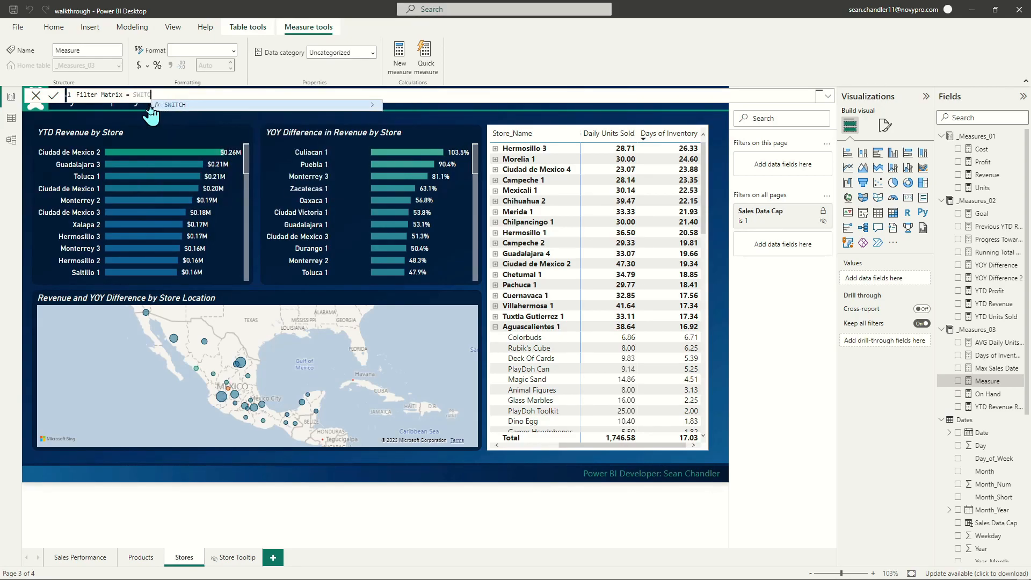
{"action": "type", "text": "IF("}
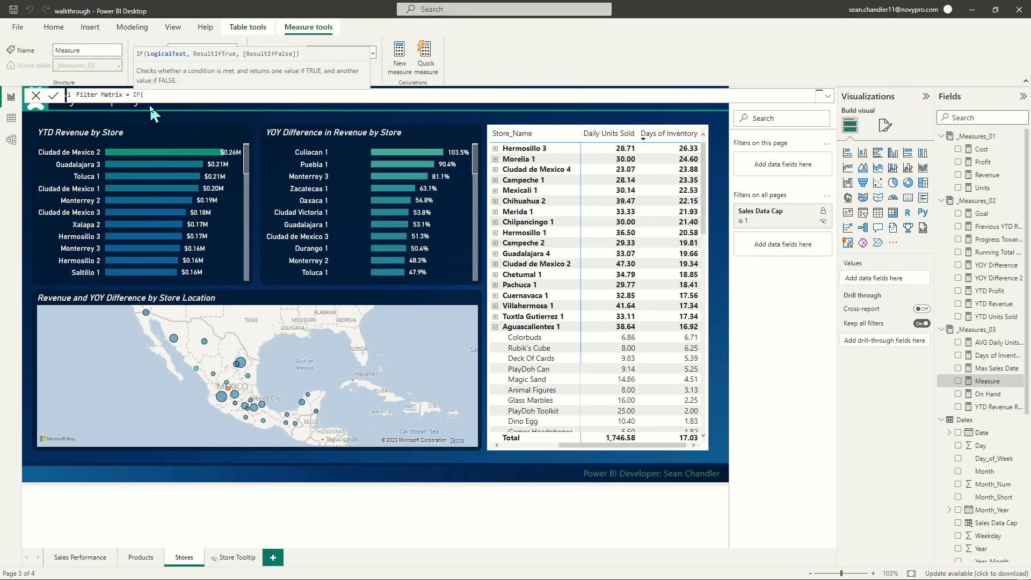
{"action": "type", "text": "[YTD Revenue Rank]<=5,1,0)"}
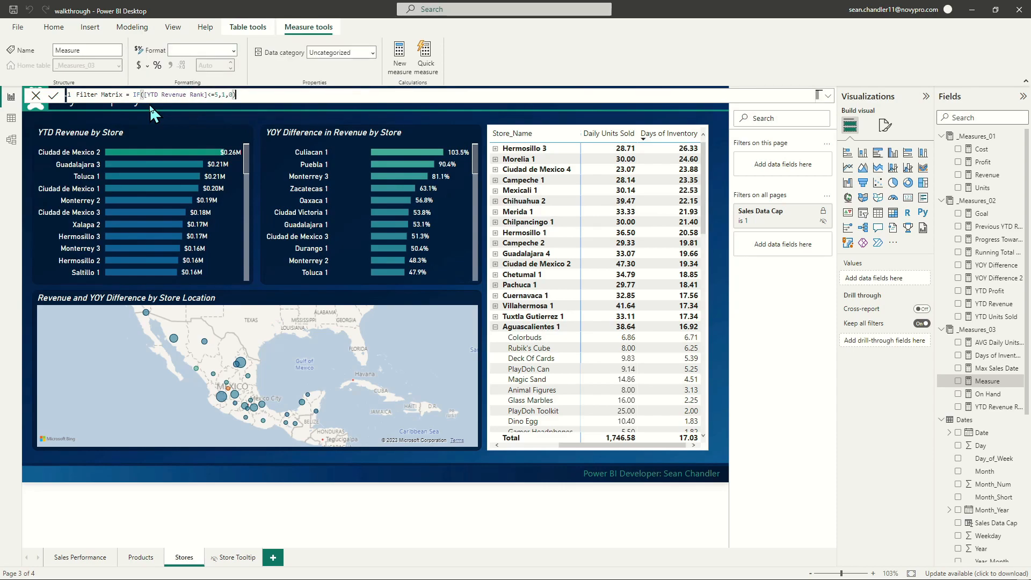
{"action": "key", "text": "Return"}
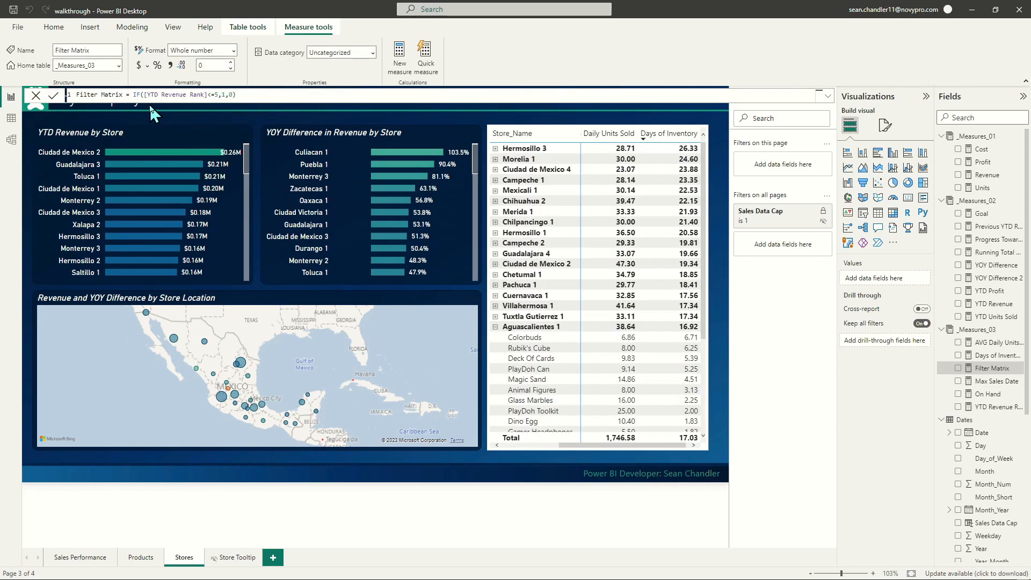
Add Filter Matrix as a visual-level filter on the store matrix and apply the condition is 1.
{"action": "left_click_drag", "start_coordinate": [993, 370], "coordinate": [870, 403]}
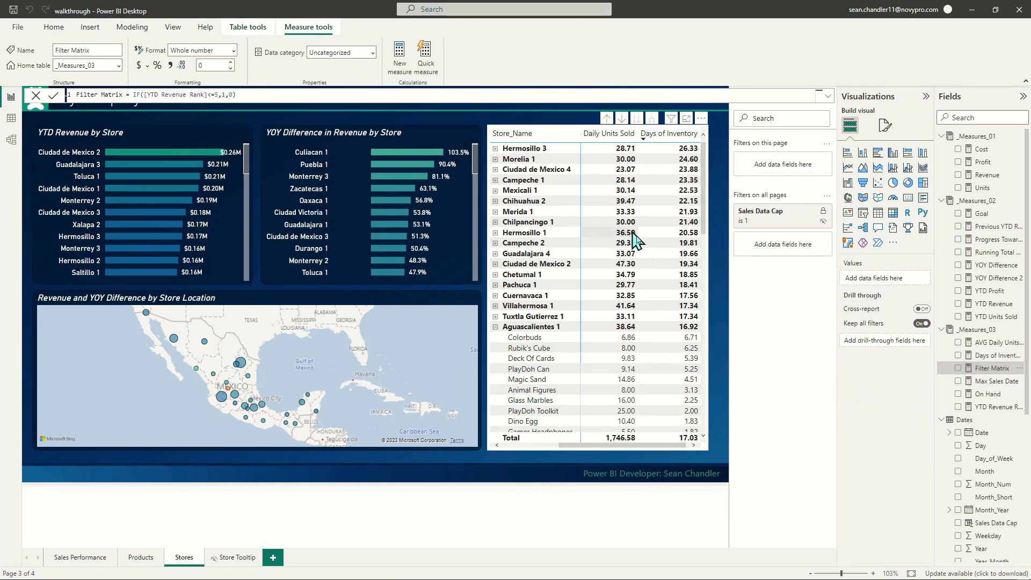
{"action": "left_click", "coordinate": [521, 125]}
{"action": "left_click", "coordinate": [523, 131]}
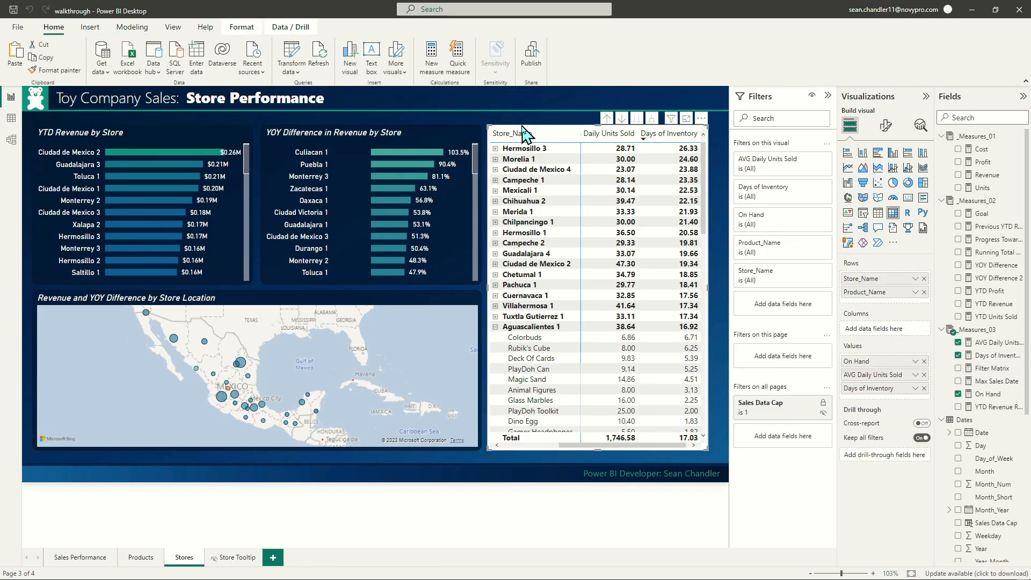
{"action": "left_click_drag", "start_coordinate": [992, 370], "coordinate": [765, 310]}
{"action": "left_click", "coordinate": [765, 258]}
{"action": "left_click", "coordinate": [762, 315]}
{"action": "left_click", "coordinate": [771, 269]}
{"action": "type", "text": "1"}
{"action": "left_click", "coordinate": [811, 321]}
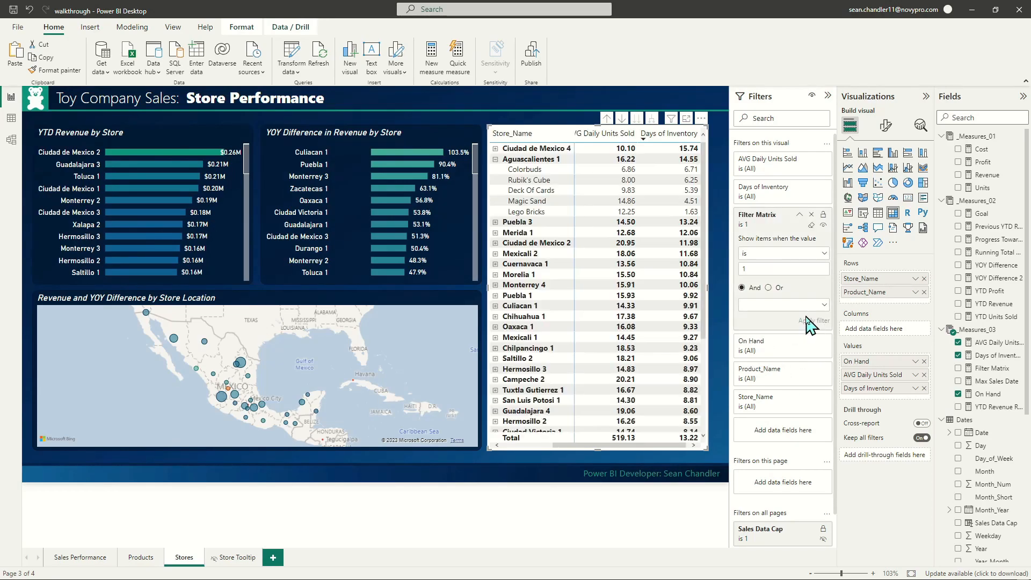
Expand Ciudad de Mexico 4 and Puebla 3 in the matrix to examine their filtered products.
{"action": "left_click", "coordinate": [505, 160]}
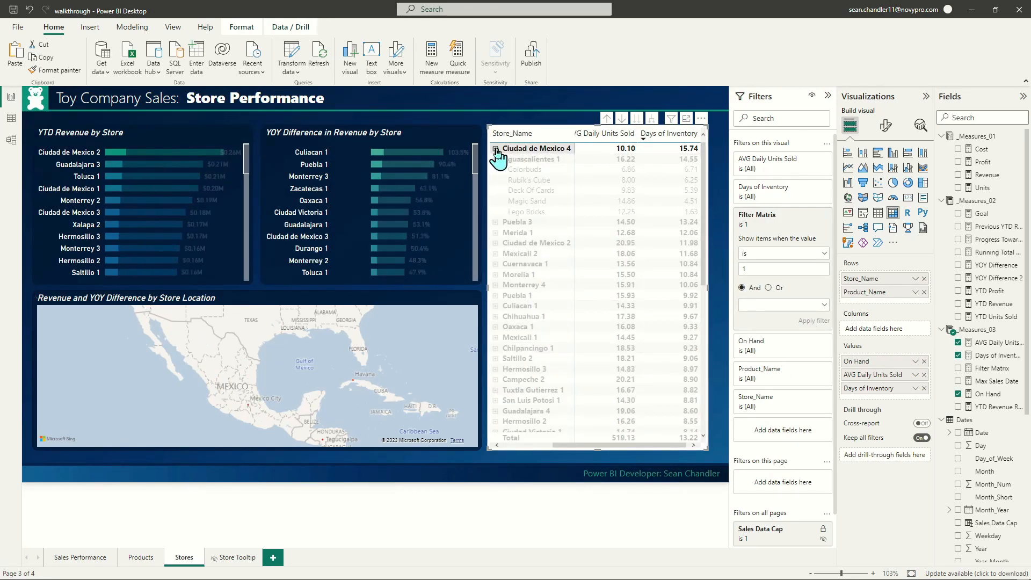
{"action": "left_click", "coordinate": [499, 161]}
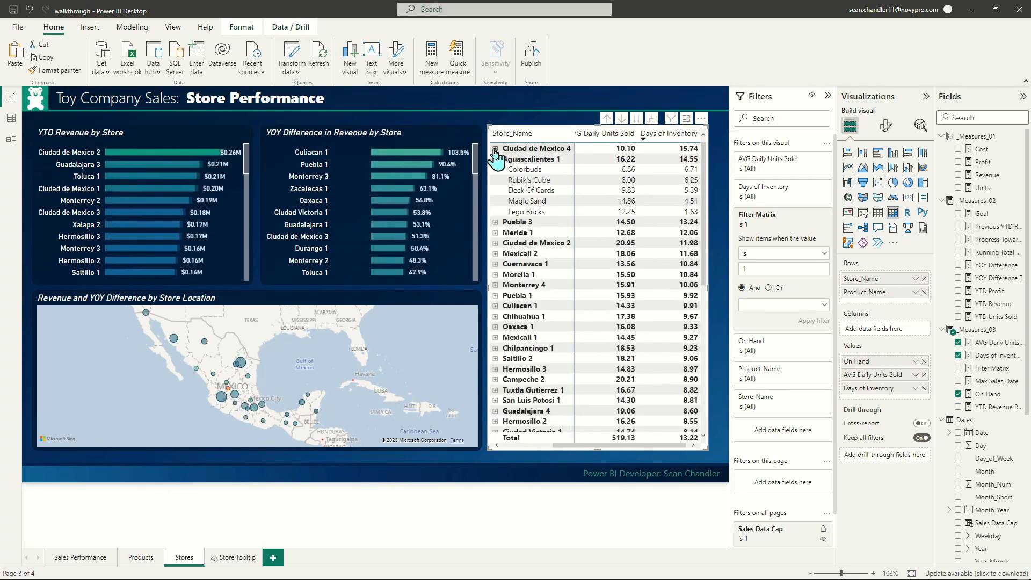
{"action": "left_click", "coordinate": [495, 149]}
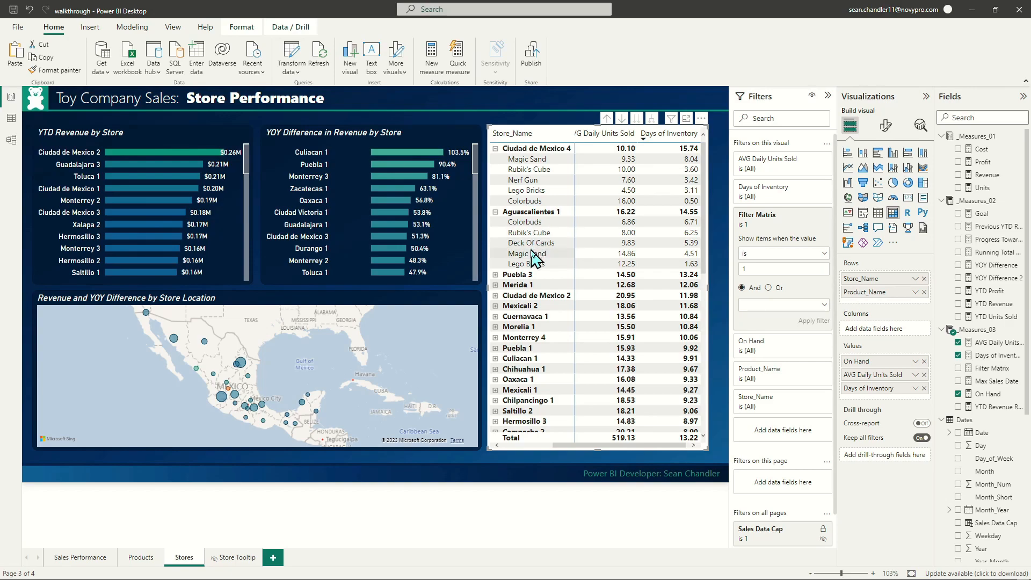
{"action": "left_click", "coordinate": [505, 275]}
{"action": "left_click", "coordinate": [495, 274]}
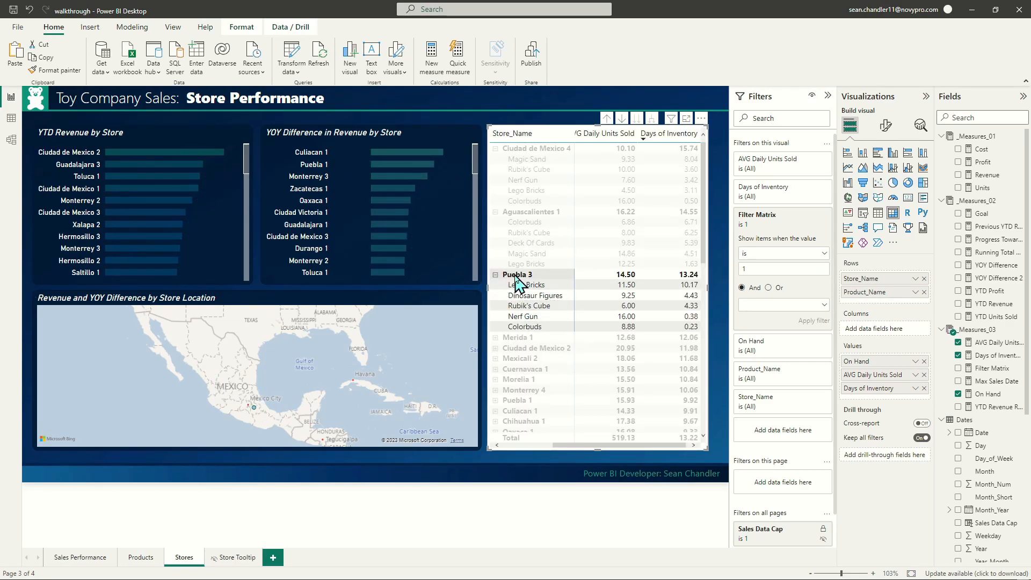
{"action": "left_click", "coordinate": [515, 275]}
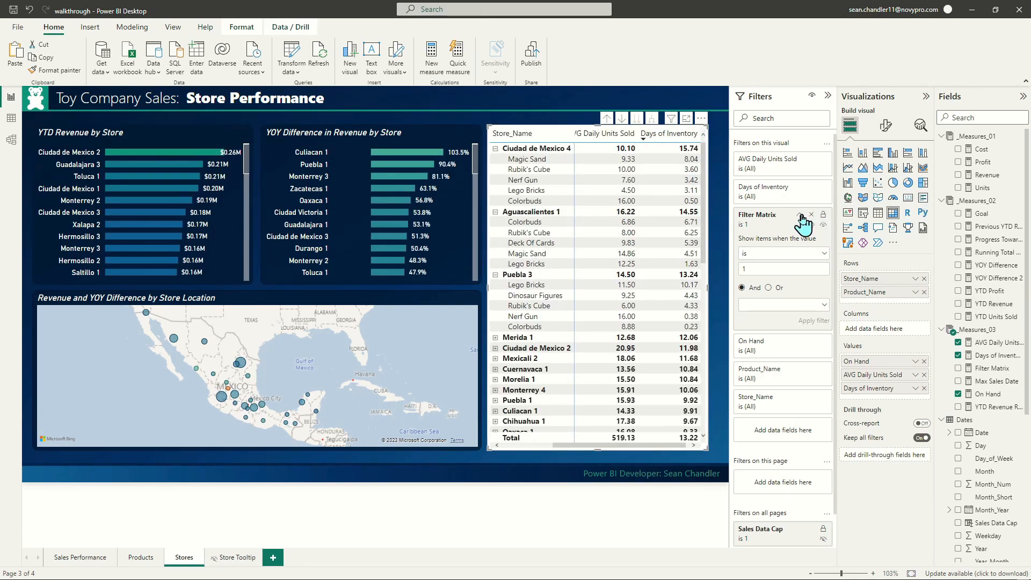
Filter the store matrix to rows where Days of Inventory is less than 1.
{"action": "left_click", "coordinate": [801, 215]}
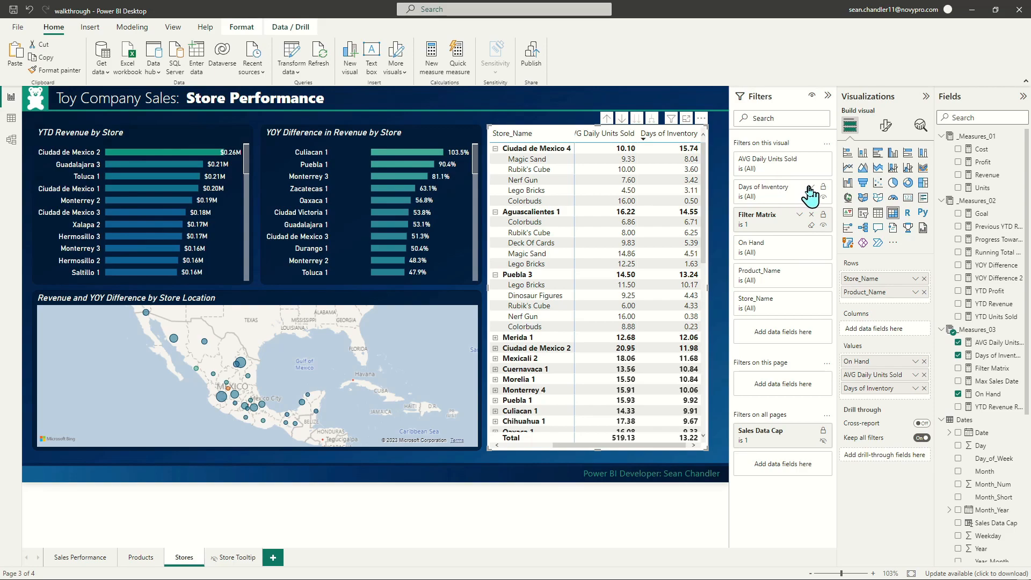
{"action": "left_click", "coordinate": [811, 188]}
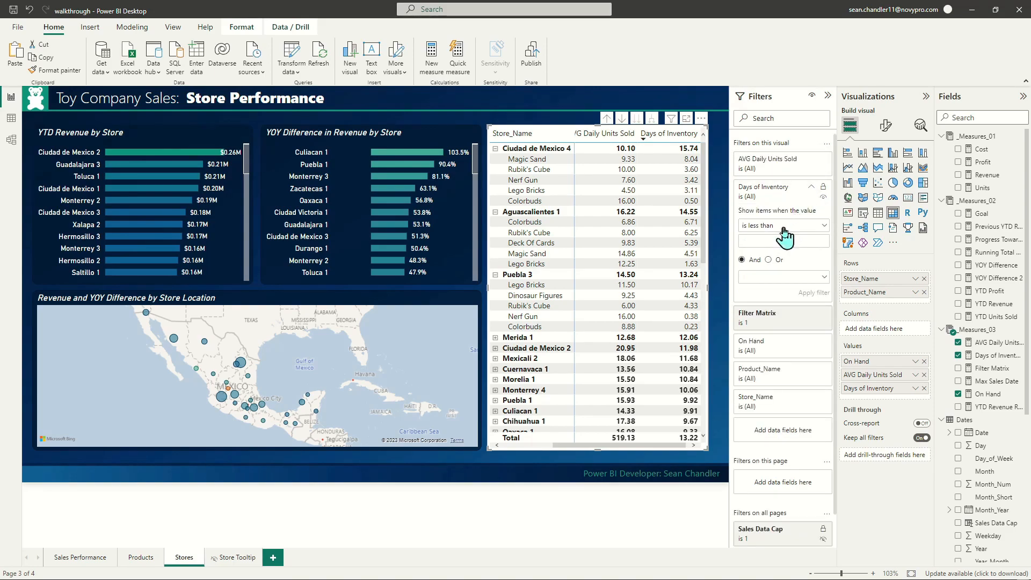
{"action": "type", "text": "1"}
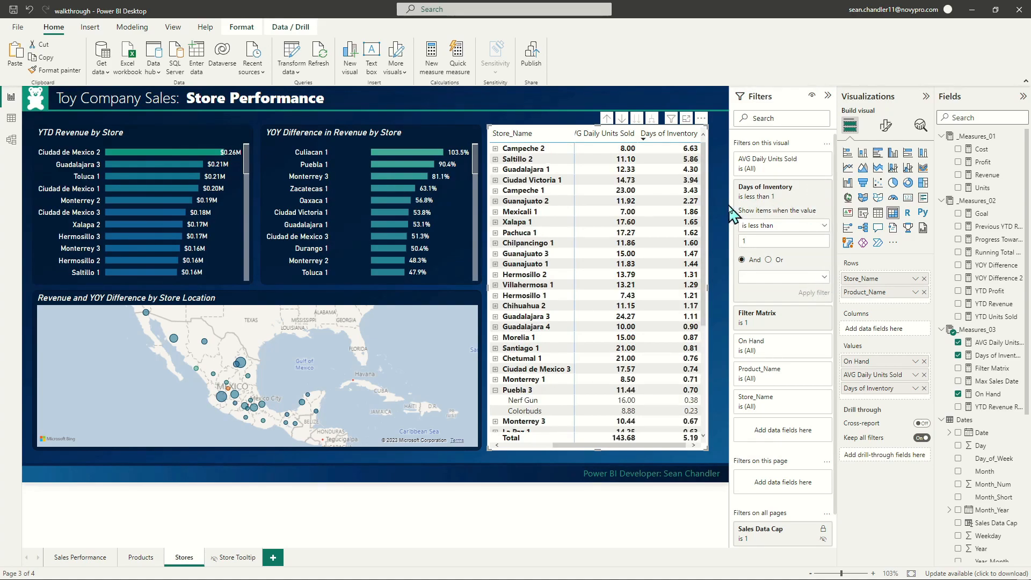
Expand Campeche 2, Saltillo 2, Guadalajara 1 and Ciudad Victoria 1 to check their low-inventory products.
{"action": "left_click", "coordinate": [495, 148]}
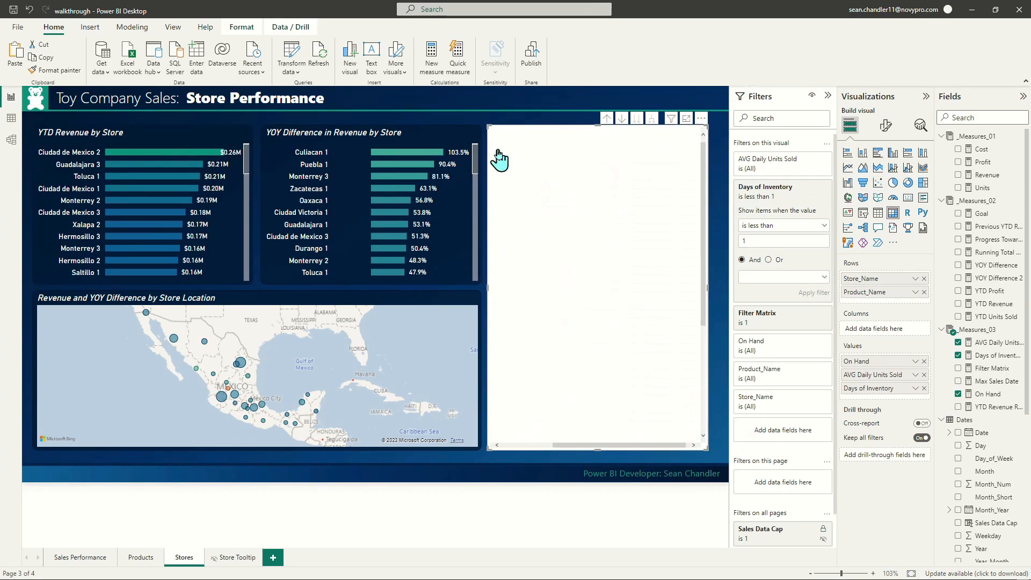
{"action": "left_click", "coordinate": [495, 180]}
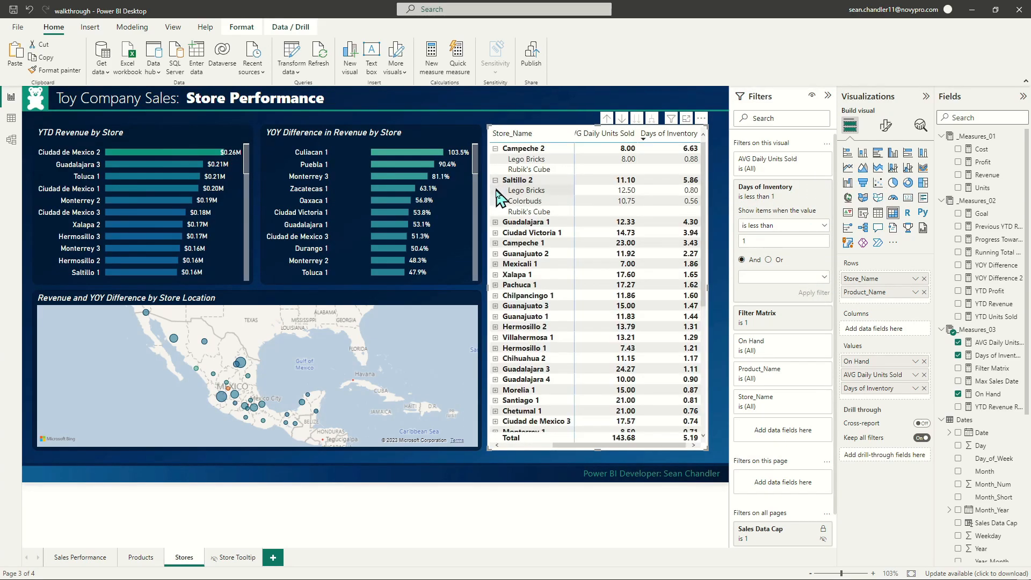
{"action": "left_click", "coordinate": [495, 223]}
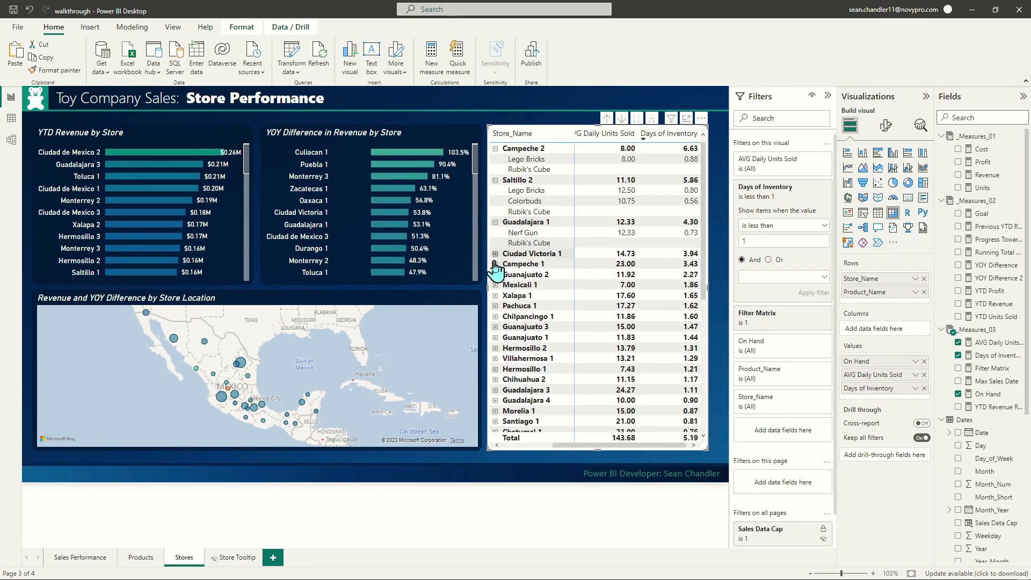
{"action": "left_click", "coordinate": [495, 253]}
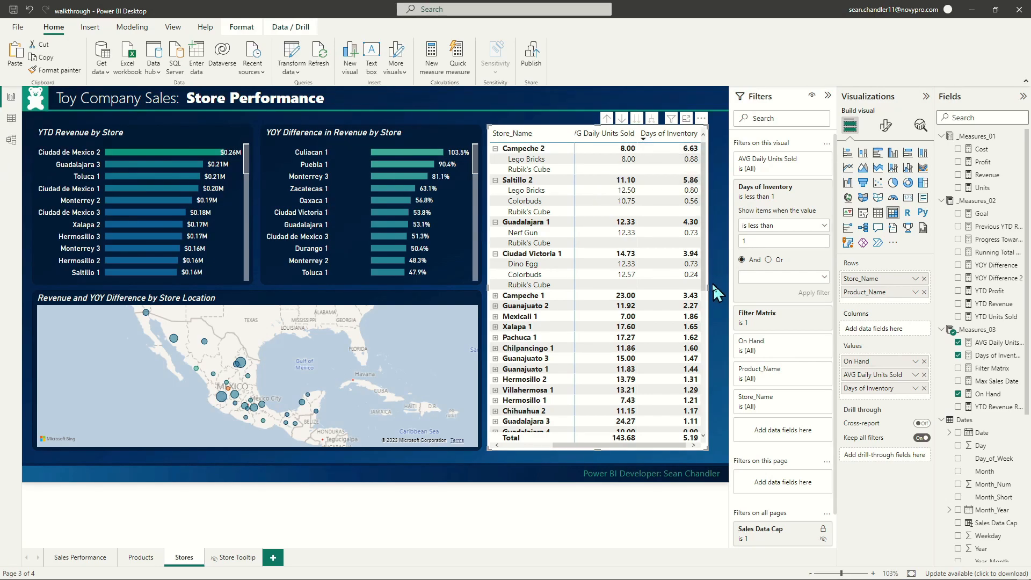
Widen the store matrix slightly and narrow its AVG Daily Units Sold and Days of Inventory columns so the headers wrap.
{"action": "left_click_drag", "start_coordinate": [708, 287], "coordinate": [718, 290]}
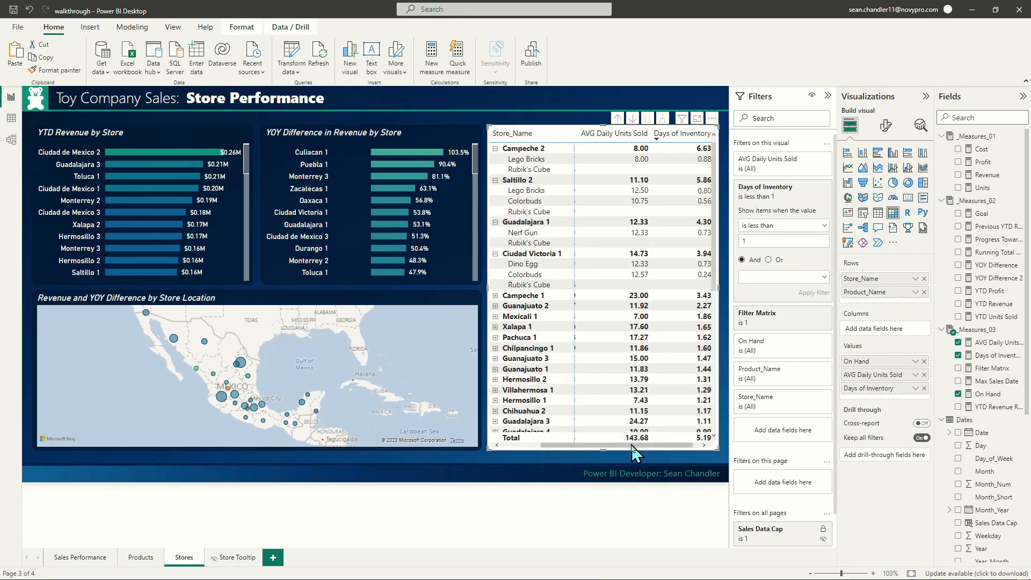
{"action": "left_click_drag", "start_coordinate": [633, 454], "coordinate": [545, 458]}
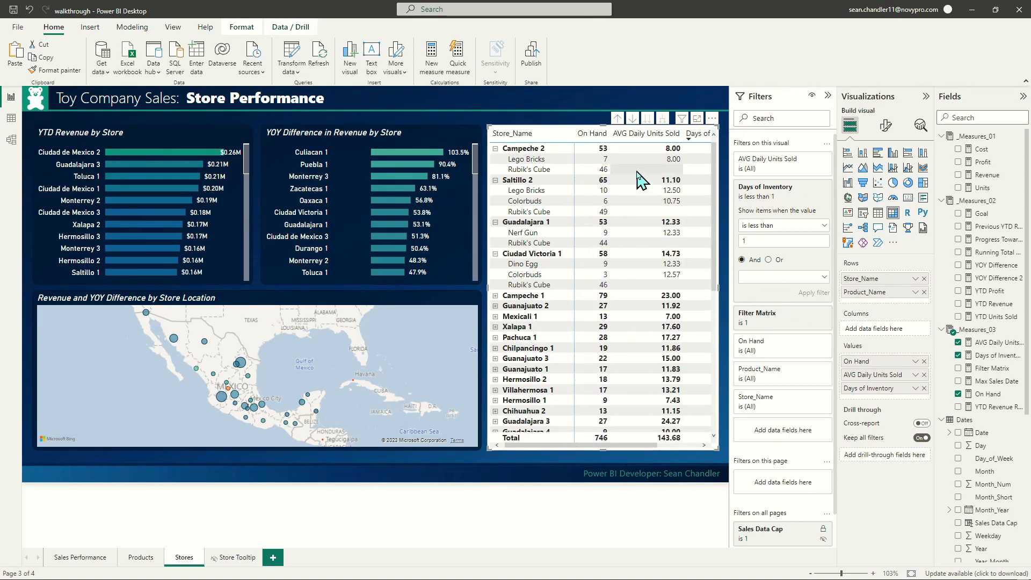
{"action": "left_click_drag", "start_coordinate": [682, 134], "coordinate": [657, 135]}
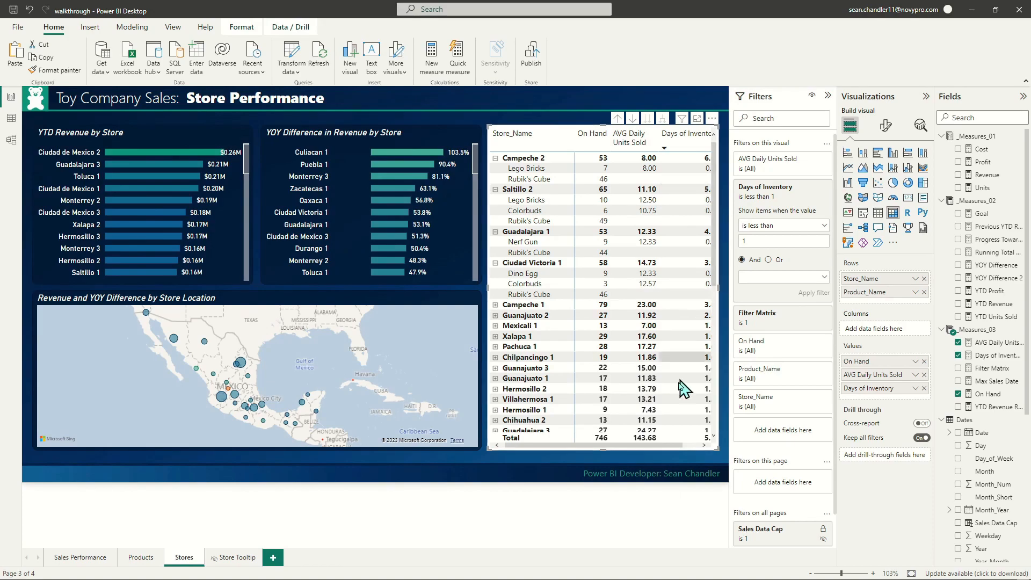
{"action": "left_click_drag", "start_coordinate": [671, 448], "coordinate": [684, 449]}
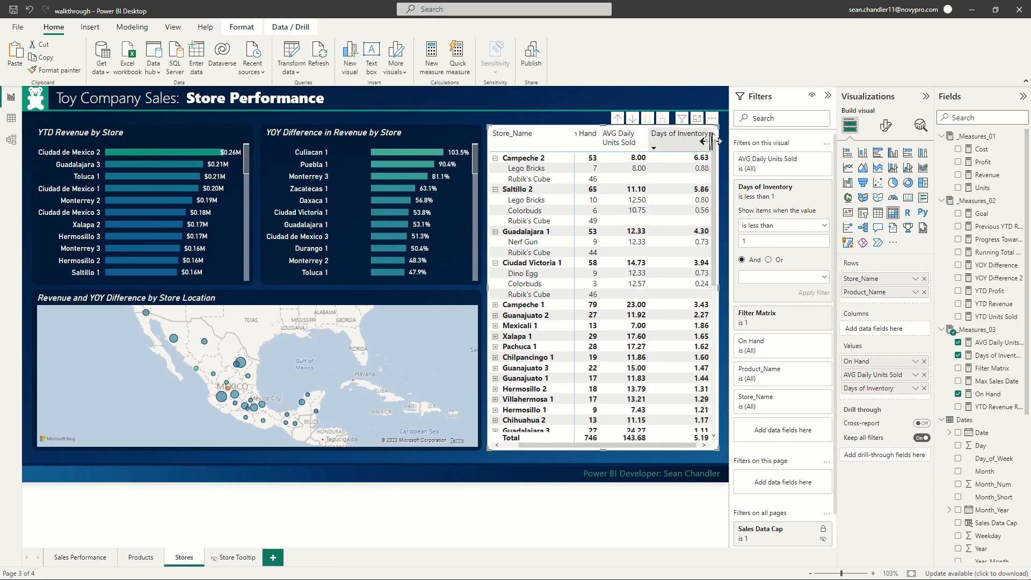
{"action": "left_click_drag", "start_coordinate": [706, 140], "coordinate": [698, 141]}
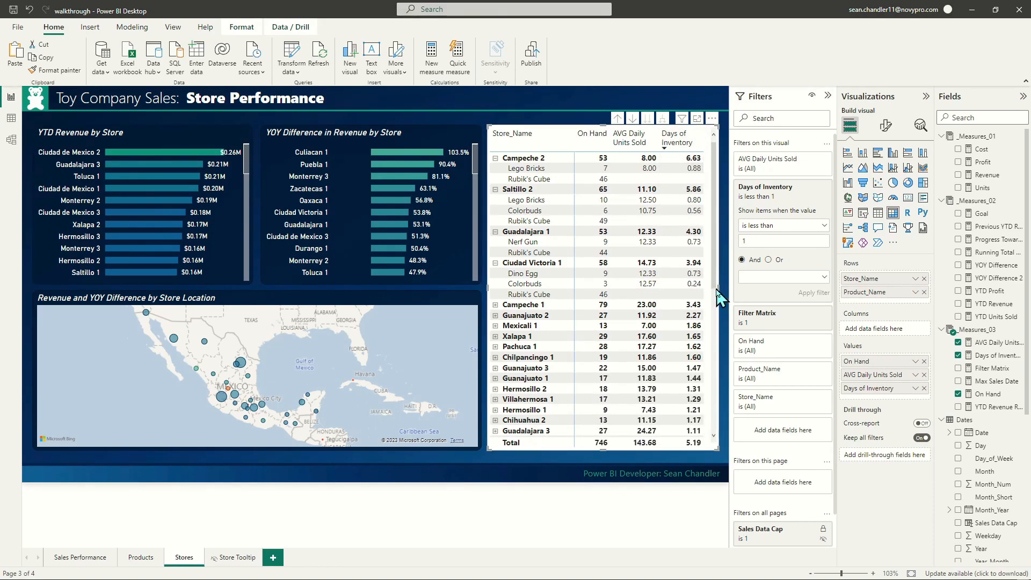
{"action": "left_click_drag", "start_coordinate": [718, 288], "coordinate": [723, 288]}
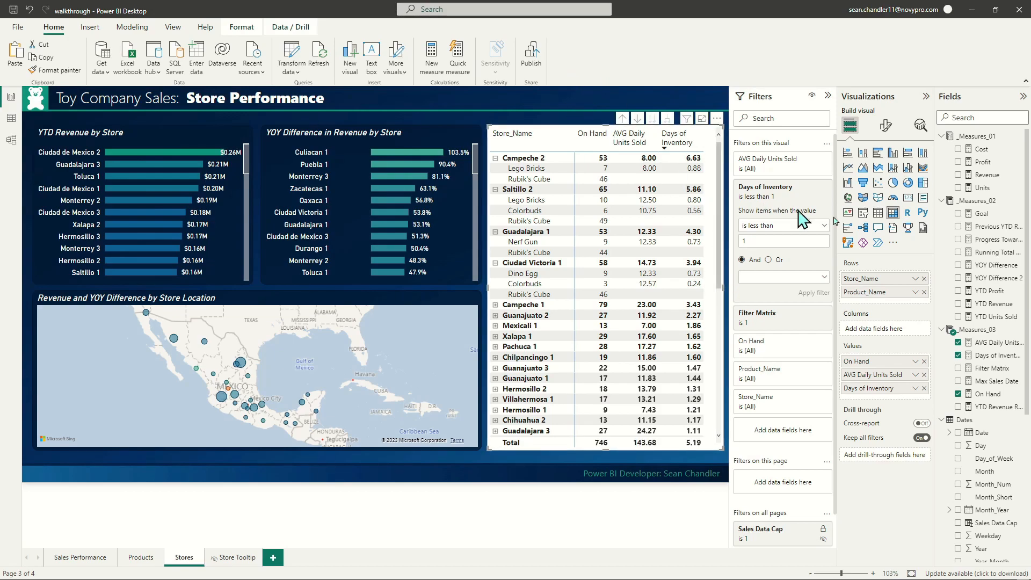
Turn off the stepped layout for the matrix's row headers.
{"action": "left_click", "coordinate": [884, 127]}
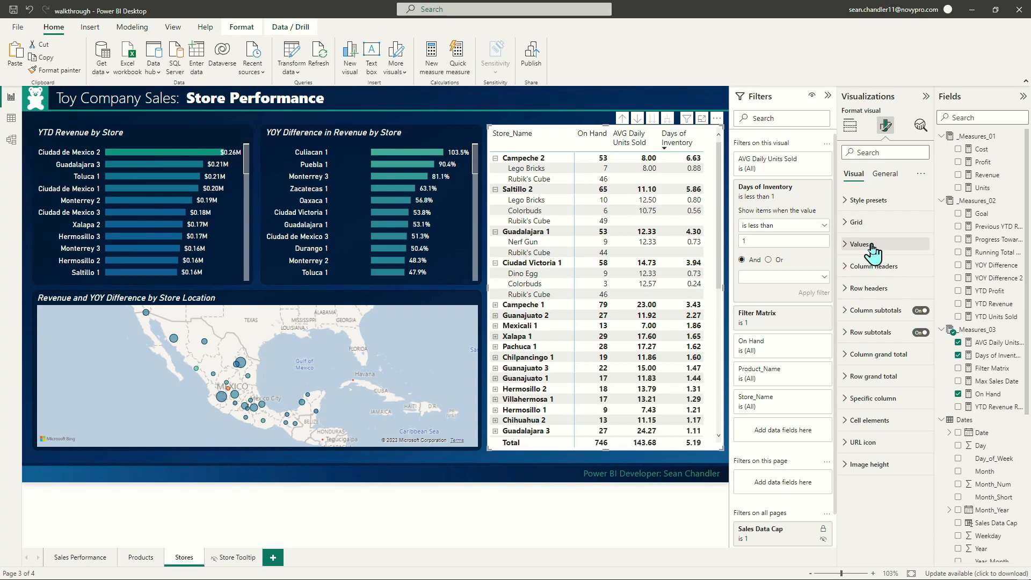
{"action": "left_click", "coordinate": [864, 289]}
{"action": "scroll", "coordinate": [861, 351], "scroll_direction": "down", "scroll_amount": 3}
{"action": "left_click", "coordinate": [866, 358]}
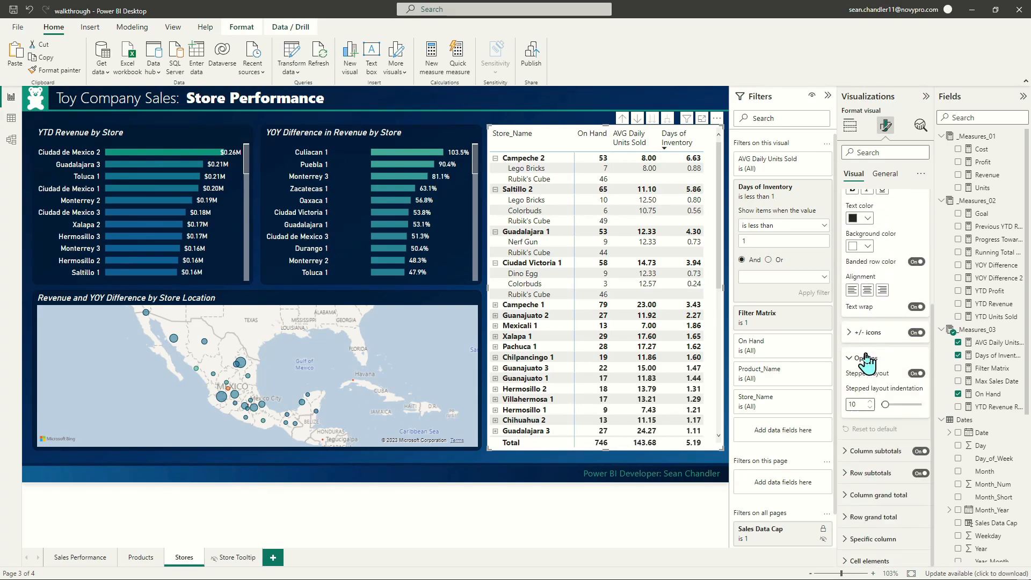
{"action": "left_click", "coordinate": [917, 374]}
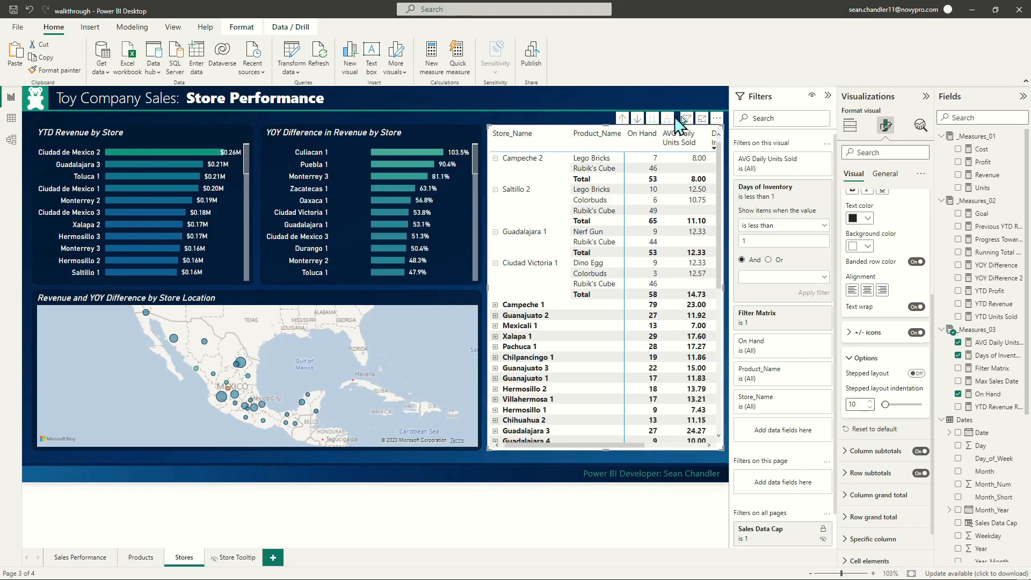
Roll the matrix up to store level, expand all stores down to Product_Name, and look through the rows.
{"action": "left_click", "coordinate": [622, 119]}
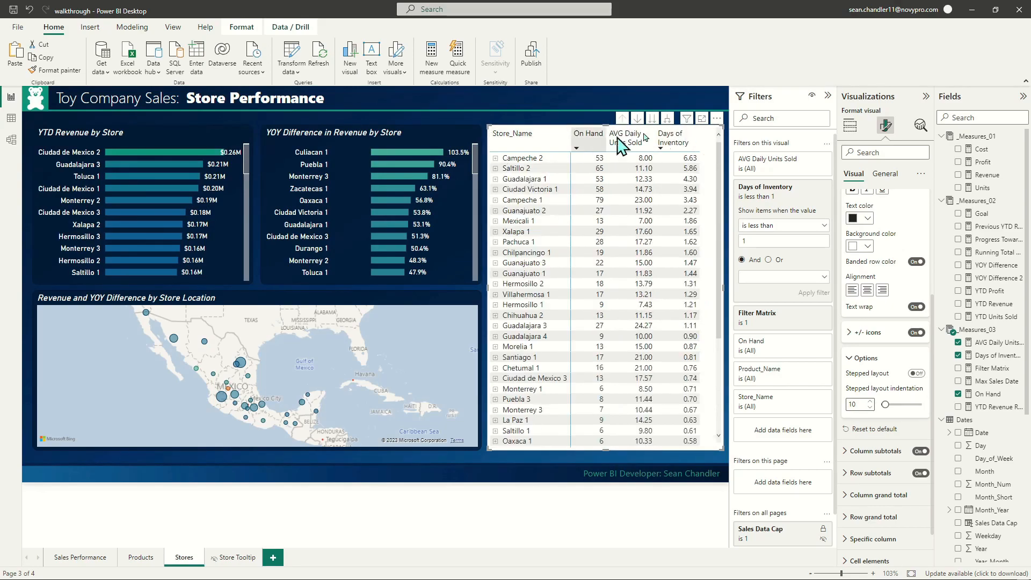
{"action": "left_click", "coordinate": [666, 120]}
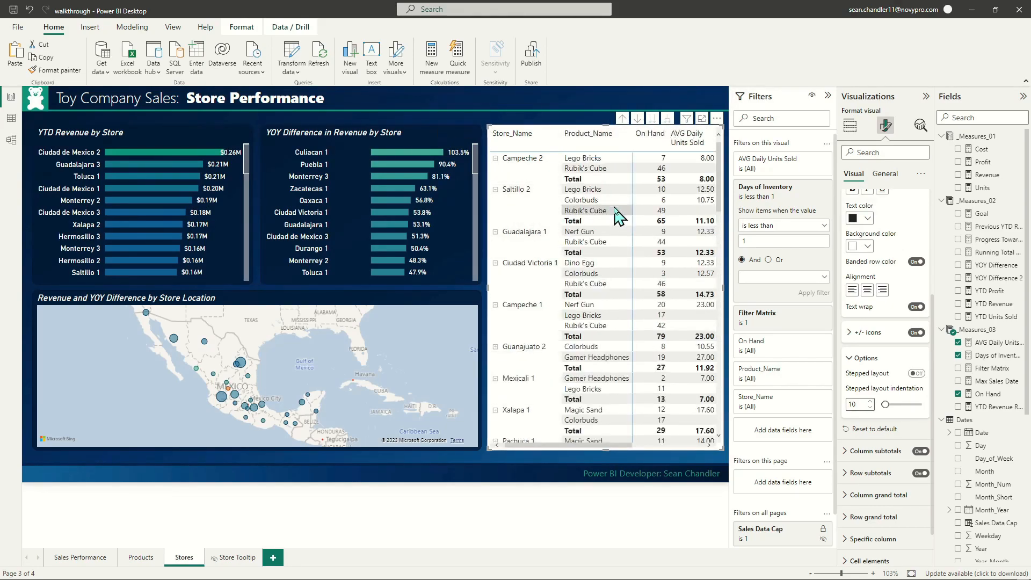
{"action": "scroll", "coordinate": [620, 214], "scroll_direction": "down", "scroll_amount": 1}
{"action": "scroll", "coordinate": [617, 226], "scroll_direction": "down", "scroll_amount": 12}
{"action": "scroll", "coordinate": [629, 297], "scroll_direction": "up", "scroll_amount": 12}
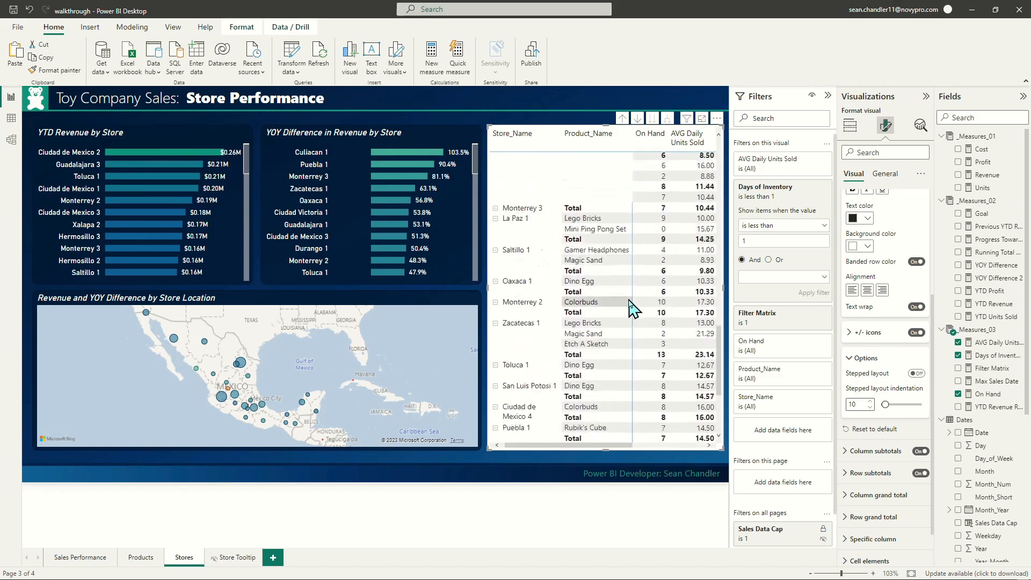
Widen the store matrix towards the bar charts until all its columns, including Days of Inventory, fit without horizontal scrolling.
{"action": "scroll", "coordinate": [644, 314], "scroll_direction": "up", "scroll_amount": 1}
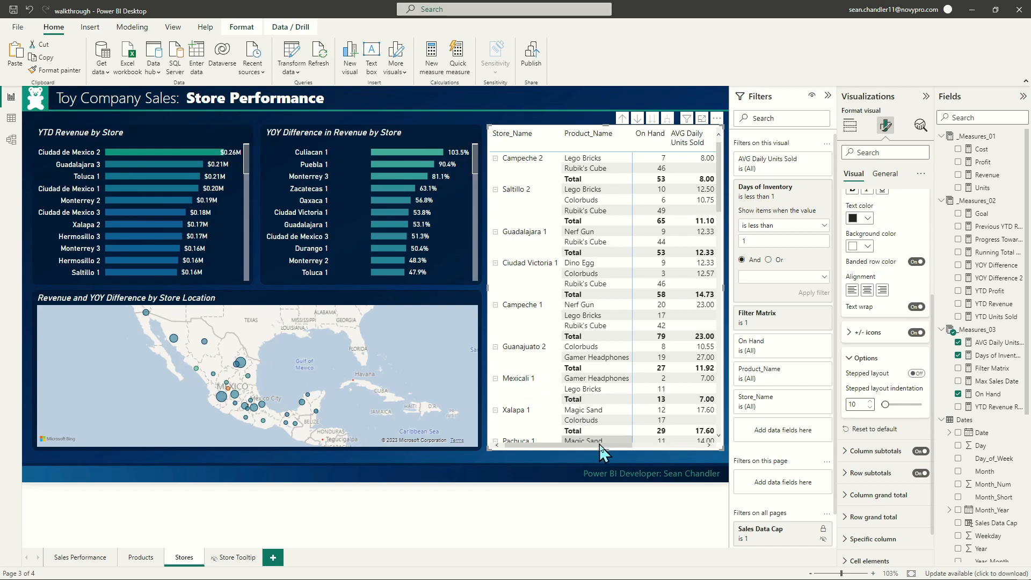
{"action": "mouse_move", "coordinate": [618, 445]}
{"action": "left_mouse_down"}
{"action": "mouse_move", "coordinate": [698, 446]}
{"action": "mouse_move", "coordinate": [607, 442]}
{"action": "left_mouse_up"}
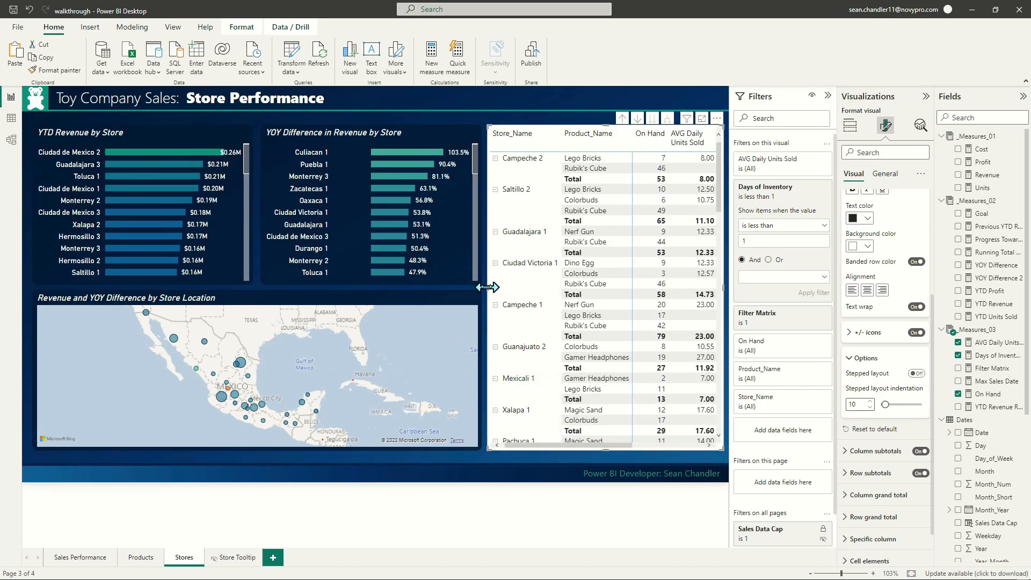
{"action": "left_click_drag", "start_coordinate": [487, 287], "coordinate": [441, 294]}
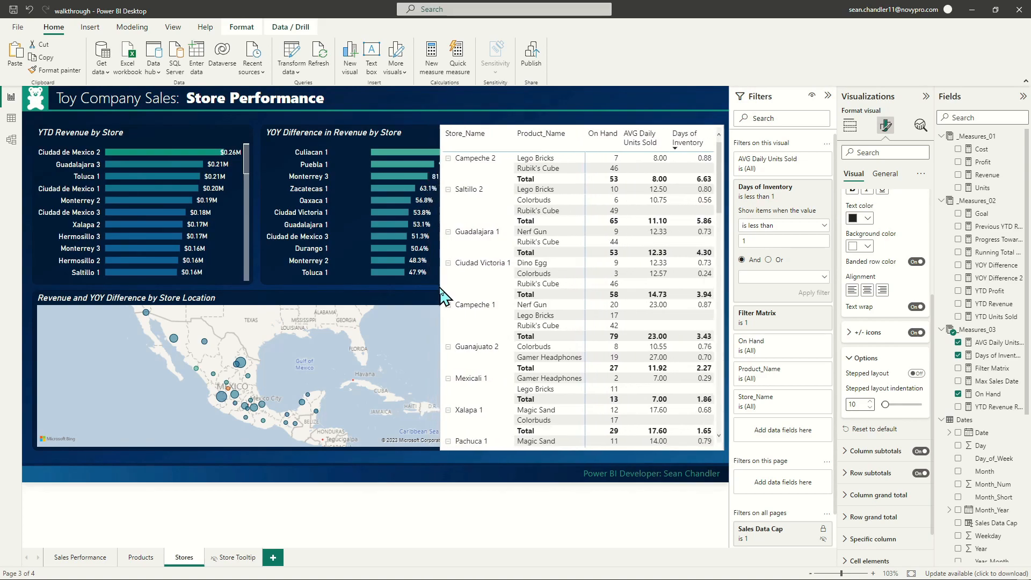
Narrow the YTD Revenue by Store chart, then move the YOY Difference chart beside it and narrow it to clear the matrix.
{"action": "left_click", "coordinate": [172, 121]}
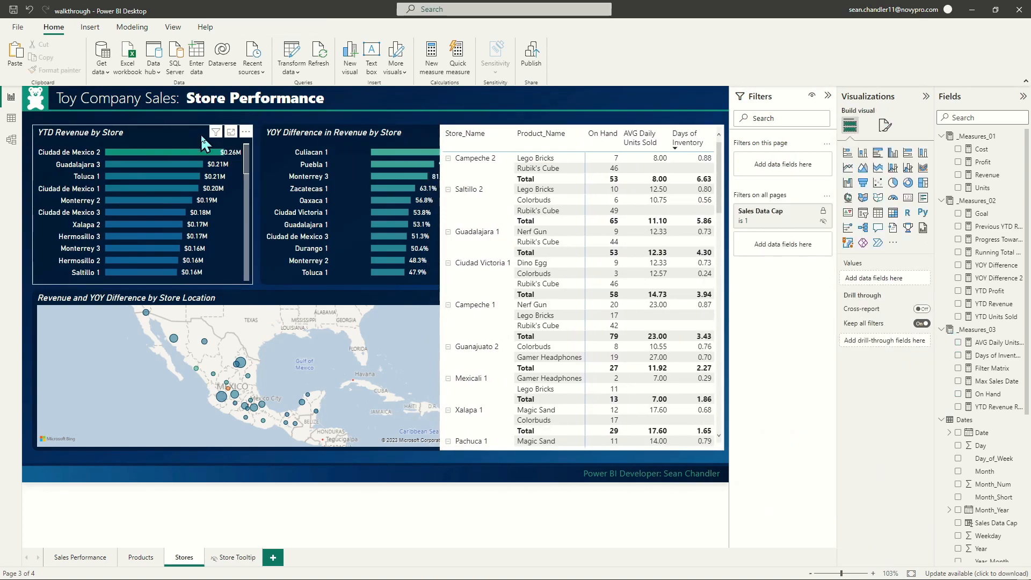
{"action": "left_click", "coordinate": [251, 203]}
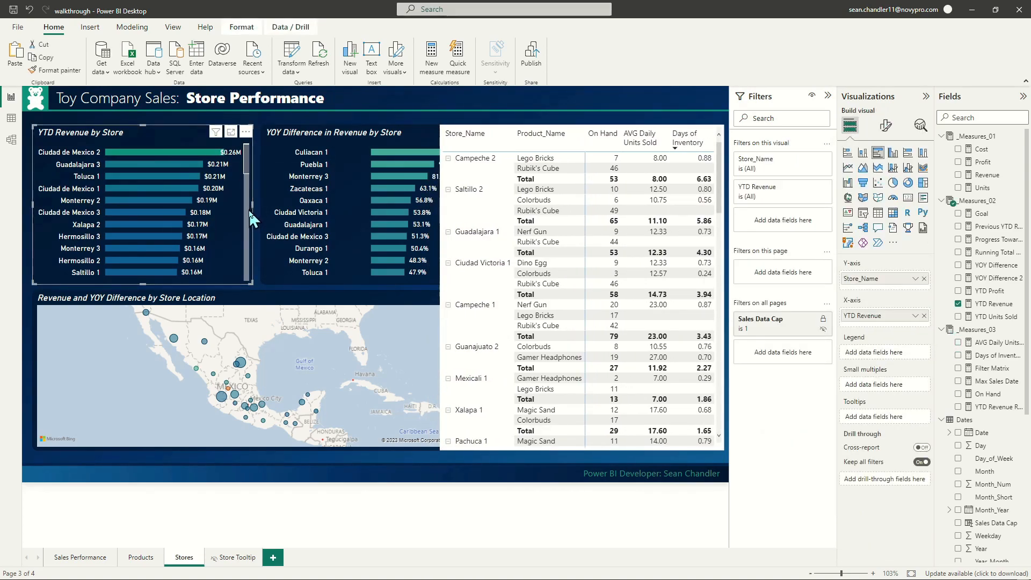
{"action": "left_click_drag", "start_coordinate": [251, 214], "coordinate": [234, 215]}
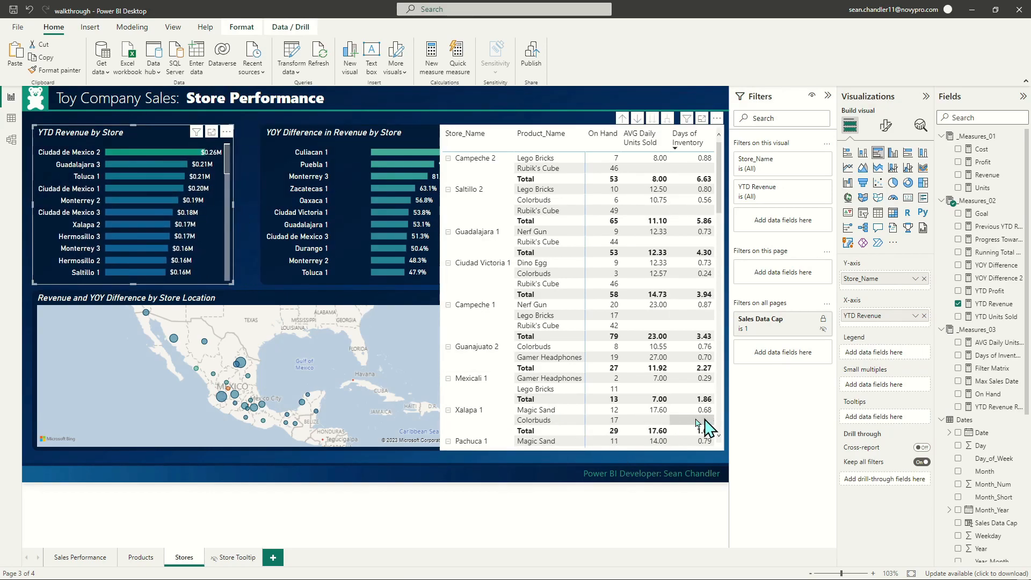
{"action": "left_click_drag", "start_coordinate": [282, 136], "coordinate": [259, 127]}
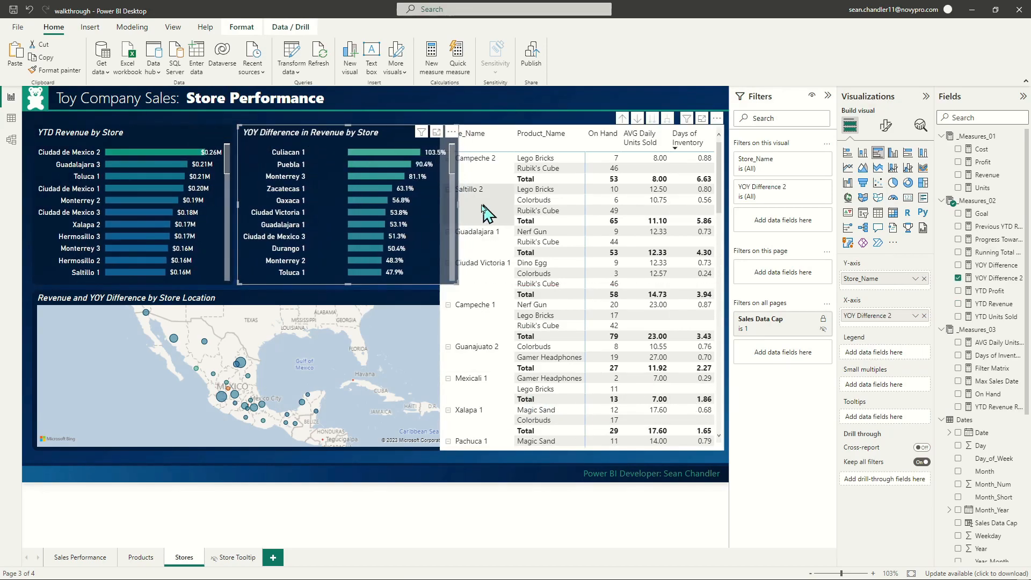
{"action": "left_click_drag", "start_coordinate": [453, 217], "coordinate": [432, 218]}
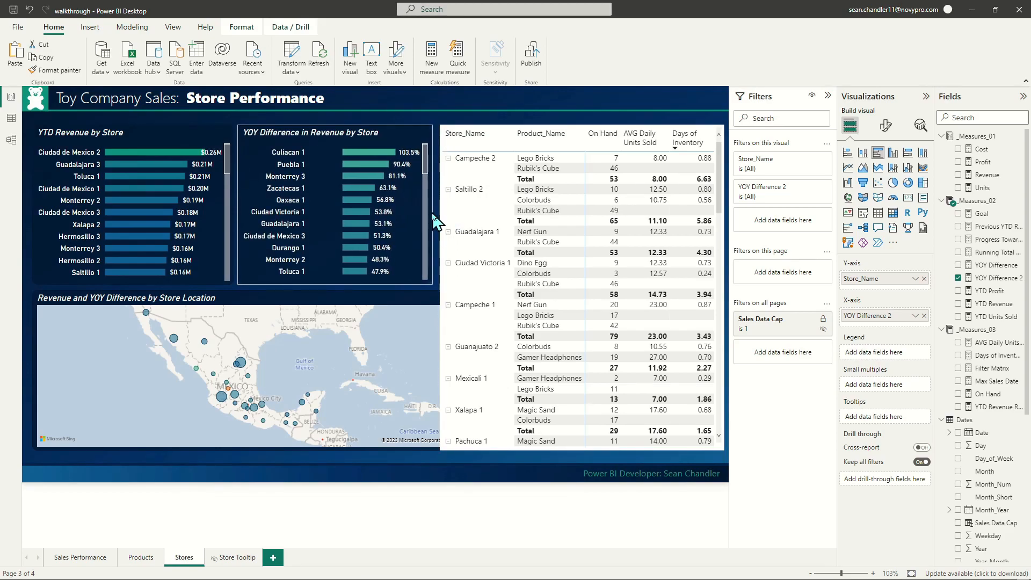
Narrow the store location map to line up with the right edge of the YOY Difference chart above it.
{"action": "left_click", "coordinate": [250, 298]}
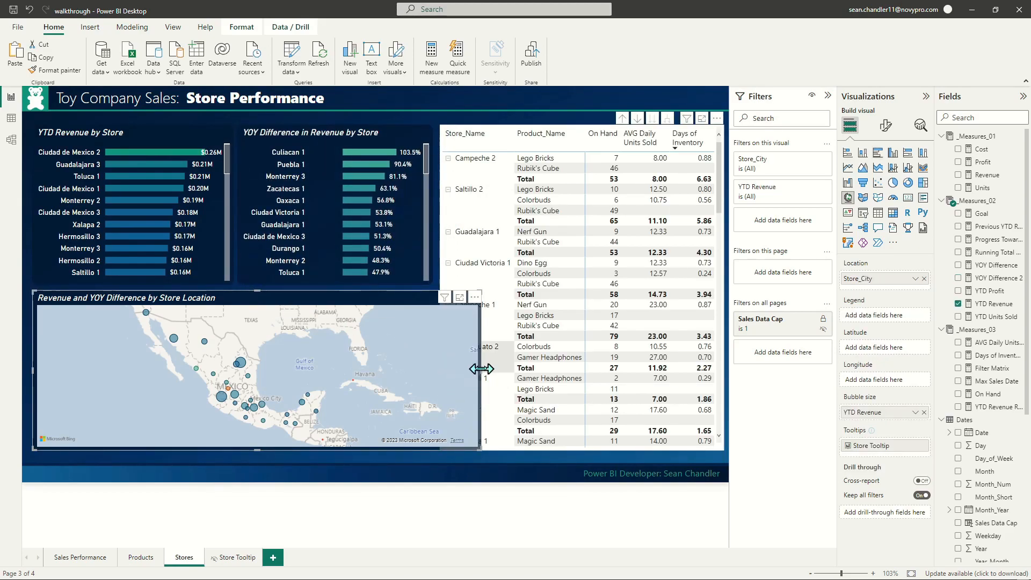
{"action": "left_click_drag", "start_coordinate": [481, 369], "coordinate": [433, 378]}
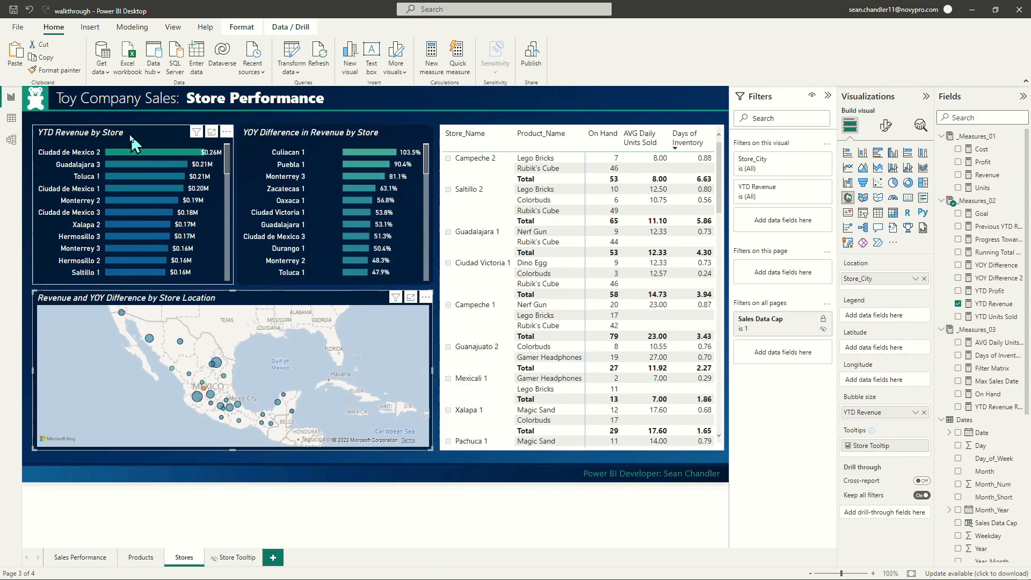
{"action": "left_click", "coordinate": [341, 132]}
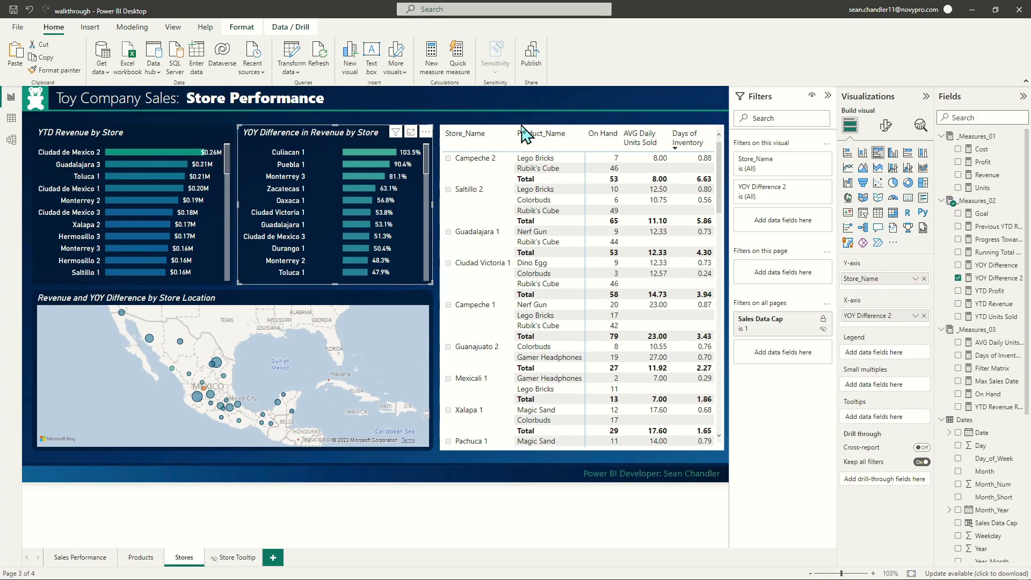
Copy the product revenue comparison table from the Products page and paste it onto the Stores page.
{"action": "left_click", "coordinate": [136, 558]}
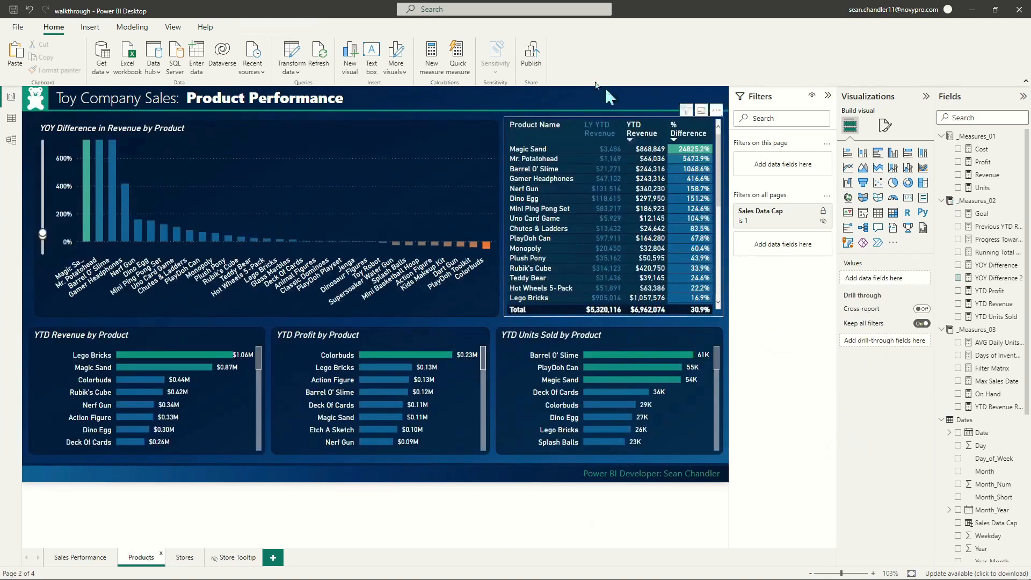
{"action": "left_click", "coordinate": [538, 125]}
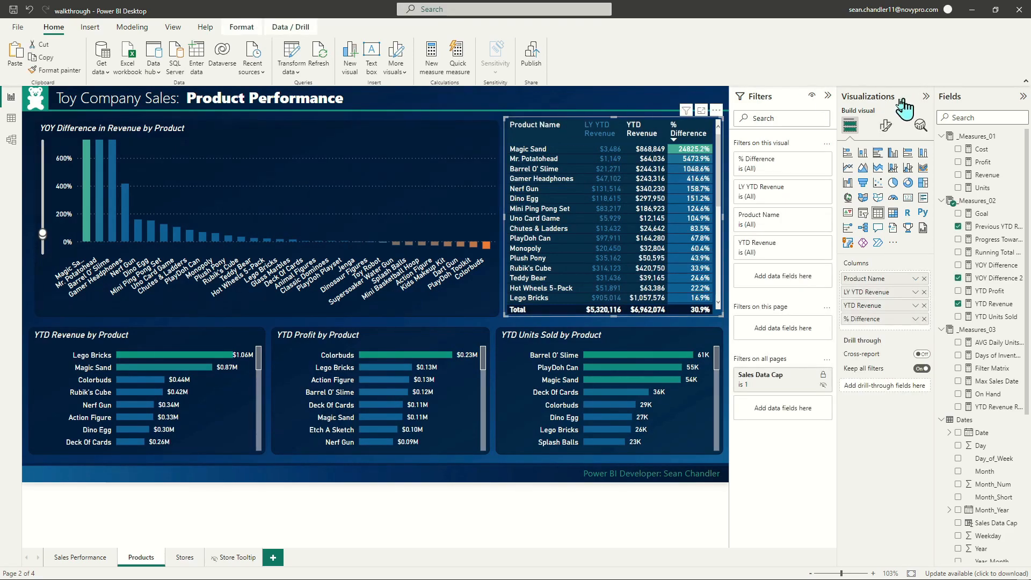
{"action": "left_click", "coordinate": [177, 561]}
{"action": "key", "text": "ctrl+v"}
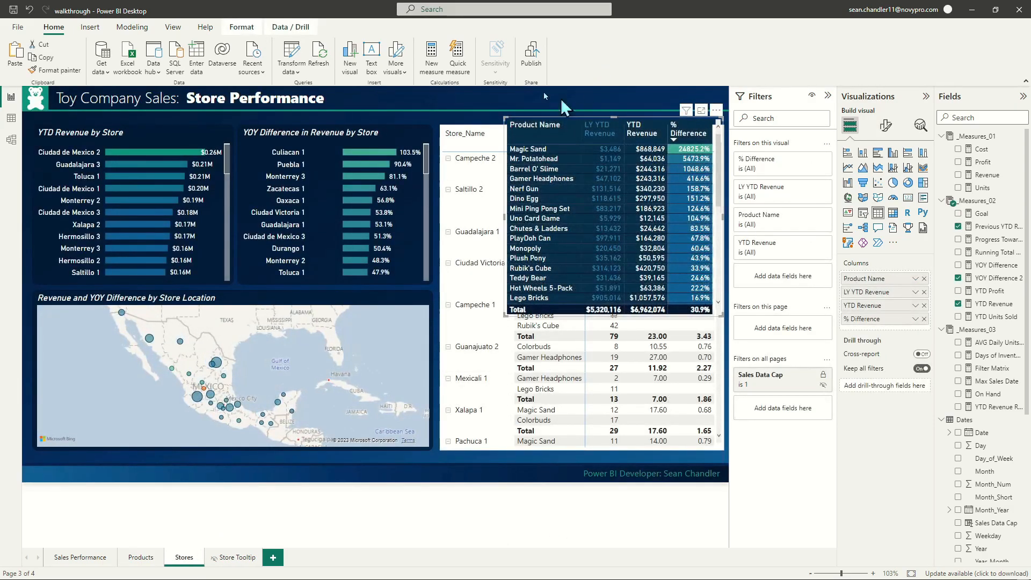
Apply the pasted product table's formatting to the store matrix with Format Painter.
{"action": "left_click", "coordinate": [78, 70]}
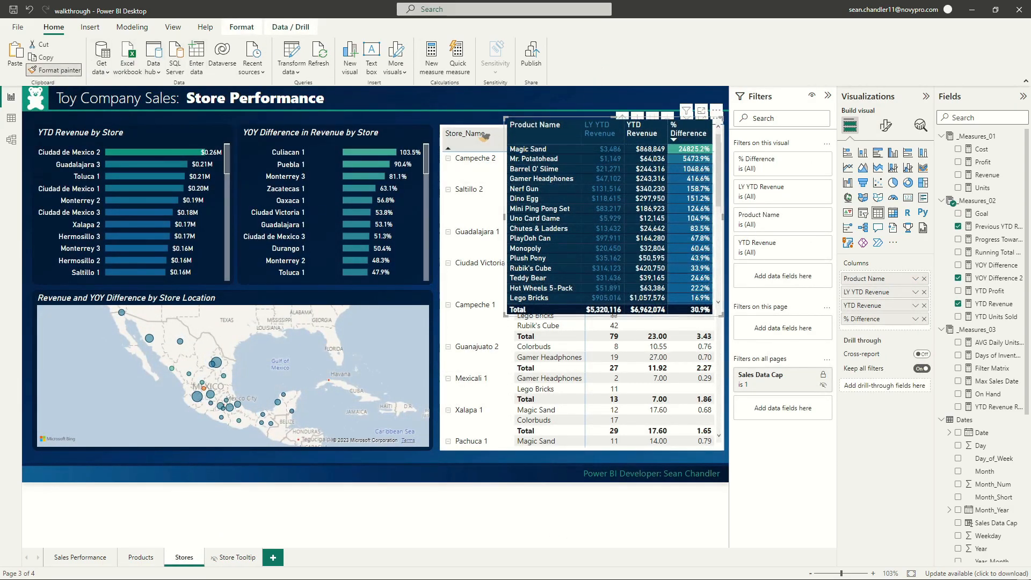
{"action": "left_click", "coordinate": [457, 129]}
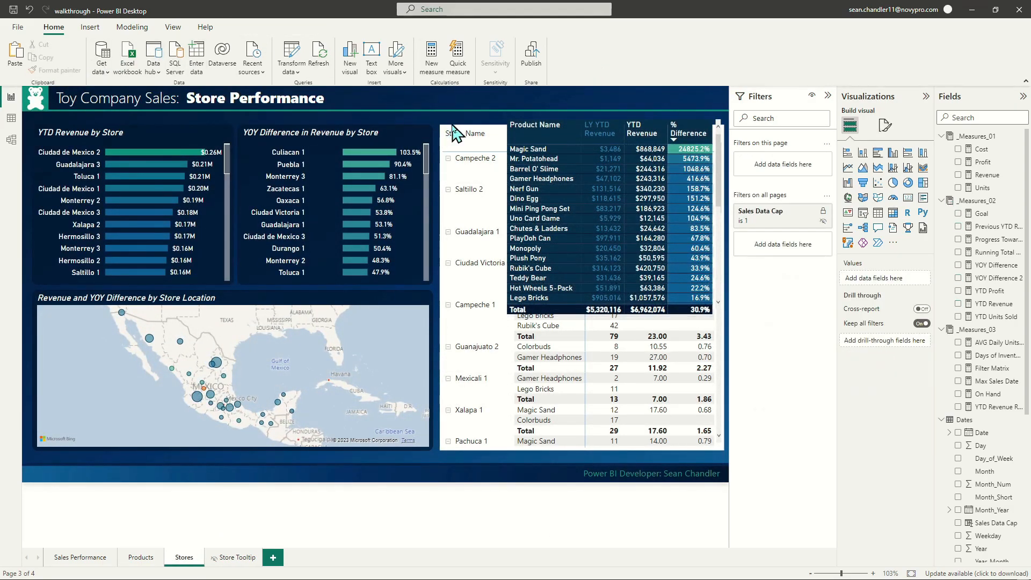
{"action": "left_click", "coordinate": [528, 129]}
{"action": "left_click", "coordinate": [56, 70]}
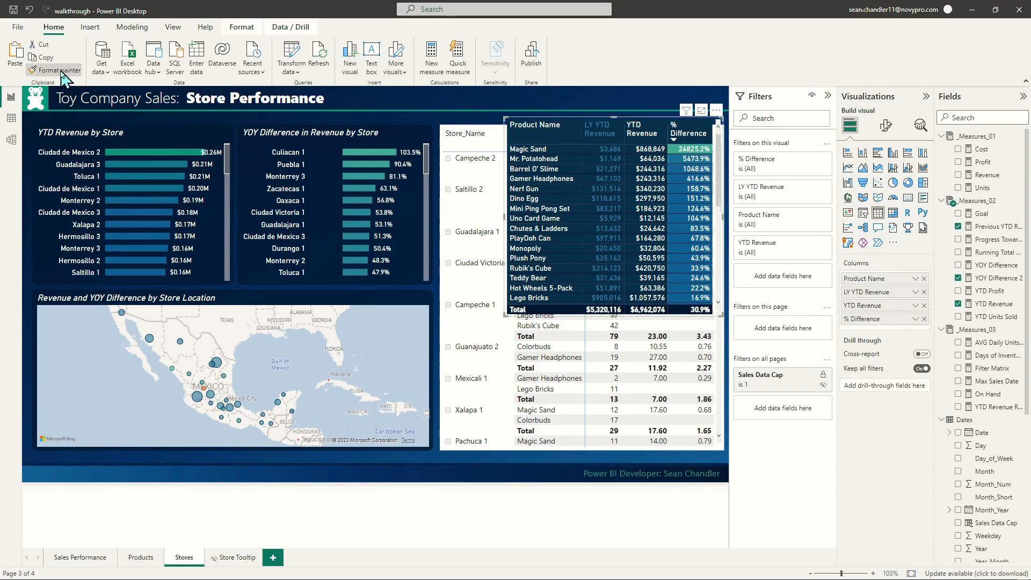
{"action": "left_click", "coordinate": [473, 171]}
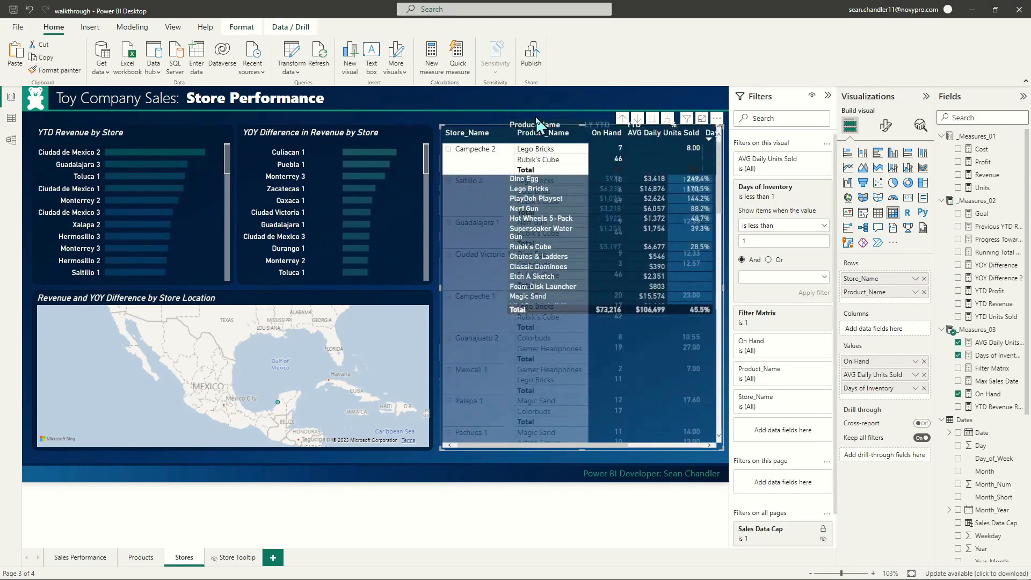
Delete the pasted product table from the Stores page and clear the Campeche 2 selection in the matrix.
{"action": "left_click", "coordinate": [536, 125]}
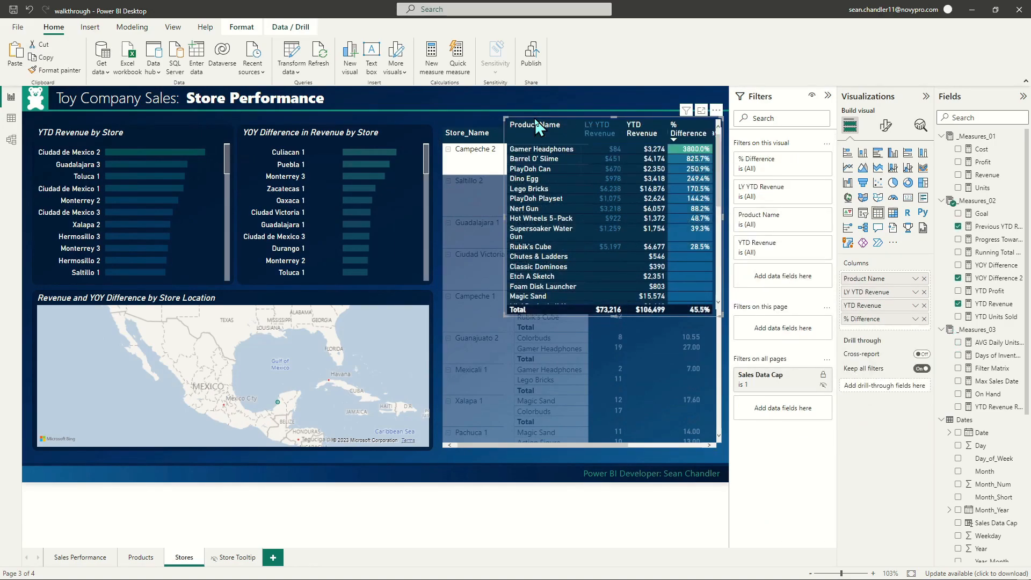
{"action": "key", "text": "Delete"}
{"action": "left_click", "coordinate": [491, 171]}
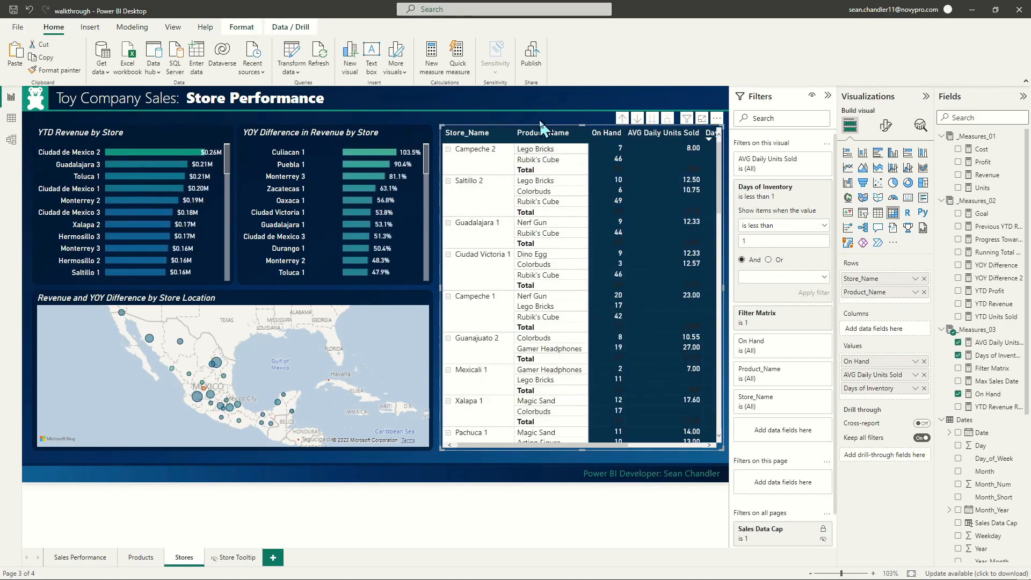
Narrow the matrix's On Hand, AVG Daily Units Sold and Days of Inventory columns so their headers wrap.
{"action": "left_click", "coordinate": [596, 120]}
{"action": "left_click", "coordinate": [608, 131]}
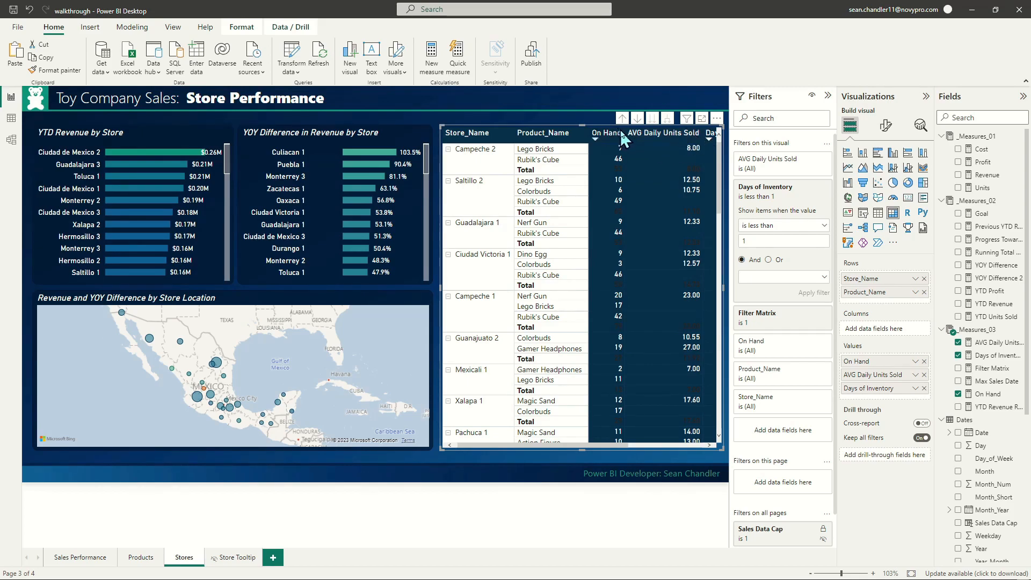
{"action": "left_click_drag", "start_coordinate": [624, 133], "coordinate": [617, 133]}
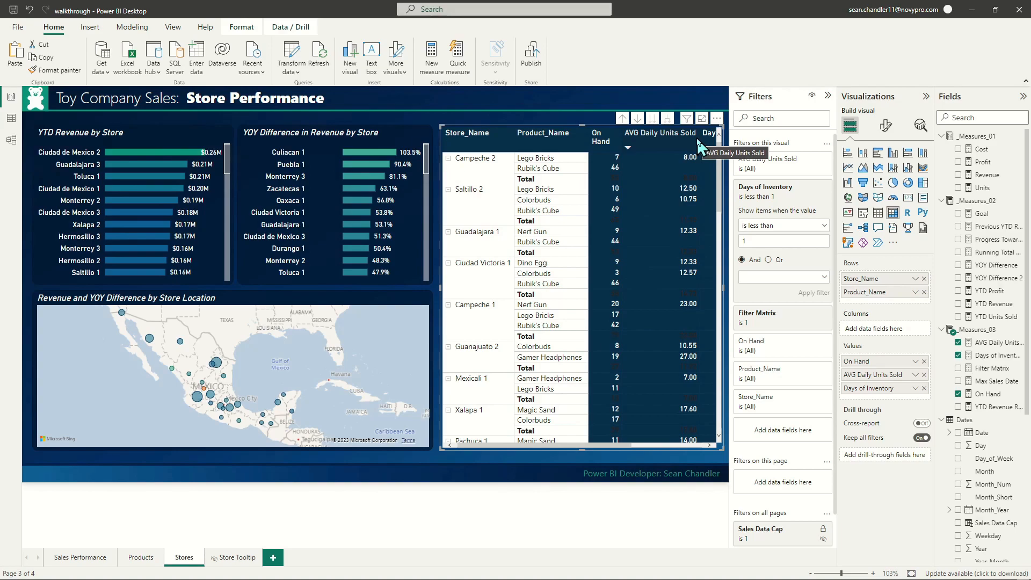
{"action": "left_click_drag", "start_coordinate": [699, 138], "coordinate": [671, 139]}
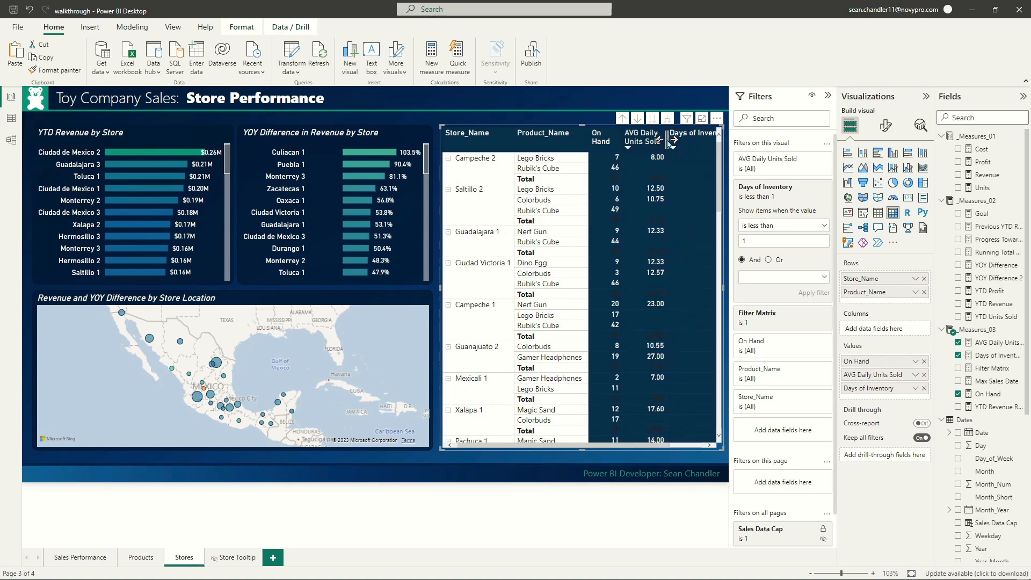
{"action": "left_click_drag", "start_coordinate": [655, 445], "coordinate": [762, 432]}
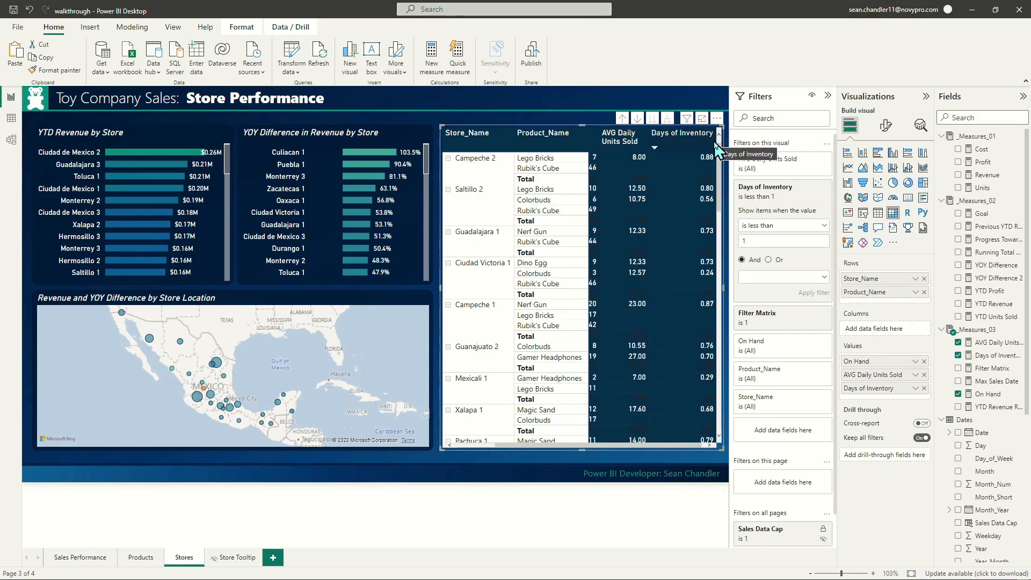
{"action": "left_click_drag", "start_coordinate": [717, 139], "coordinate": [690, 142]}
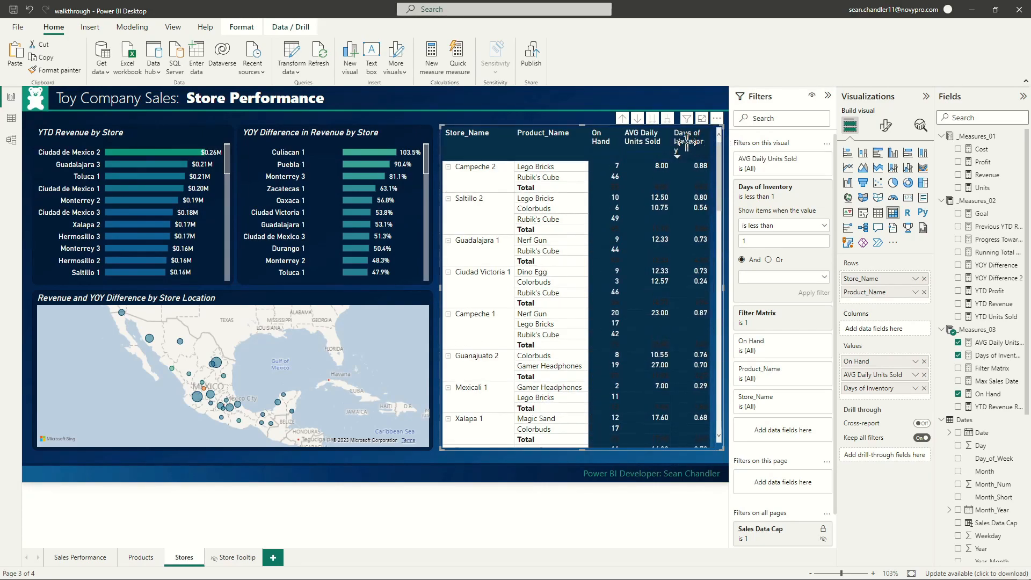
Set the background color of the matrix's column subtotal values to dark blue and check the rows.
{"action": "left_click", "coordinate": [885, 125]}
{"action": "left_click", "coordinate": [875, 310]}
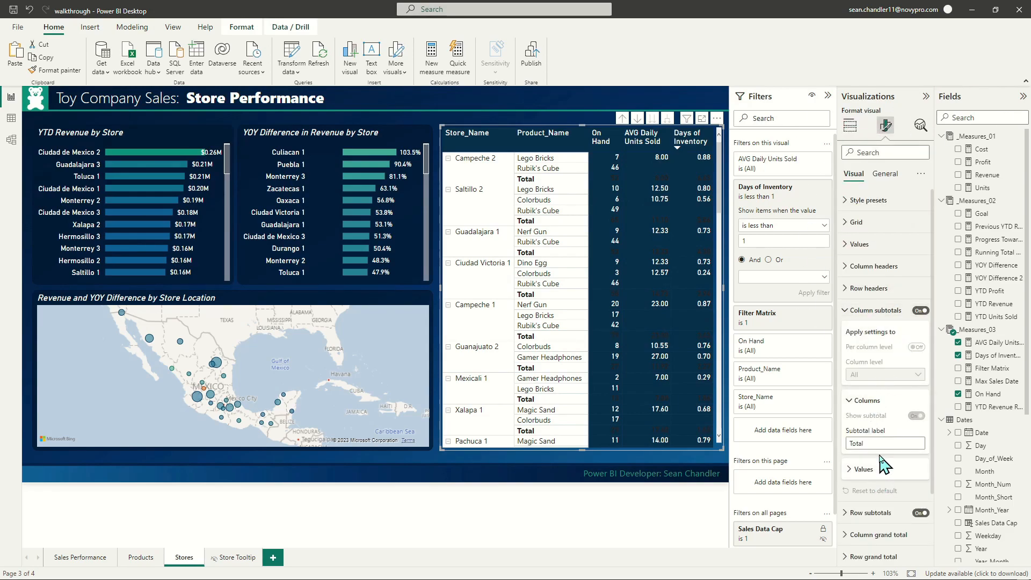
{"action": "left_click", "coordinate": [864, 470]}
{"action": "scroll", "coordinate": [863, 430], "scroll_direction": "down", "scroll_amount": 4}
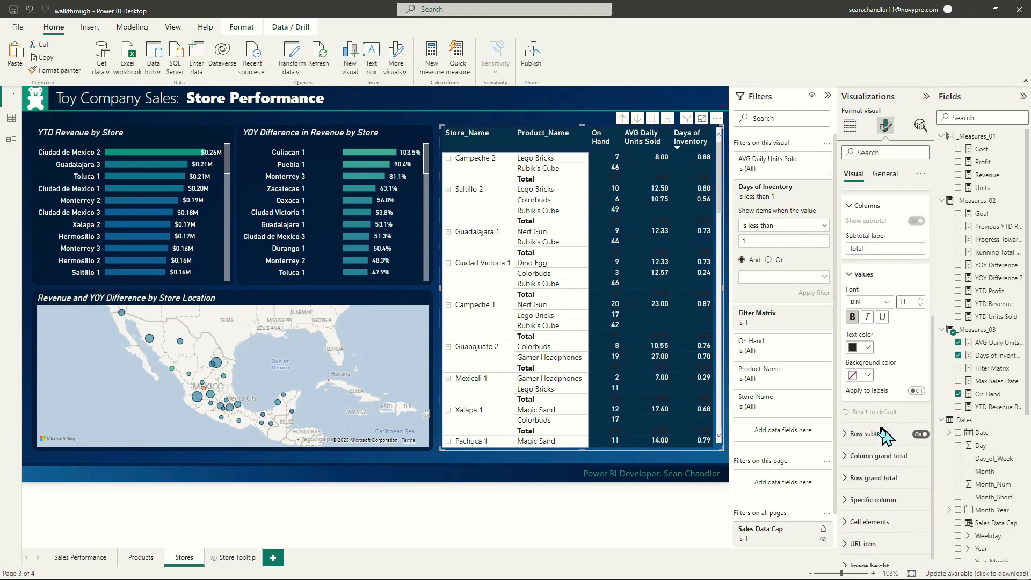
{"action": "left_click", "coordinate": [867, 366]}
{"action": "left_click", "coordinate": [920, 401]}
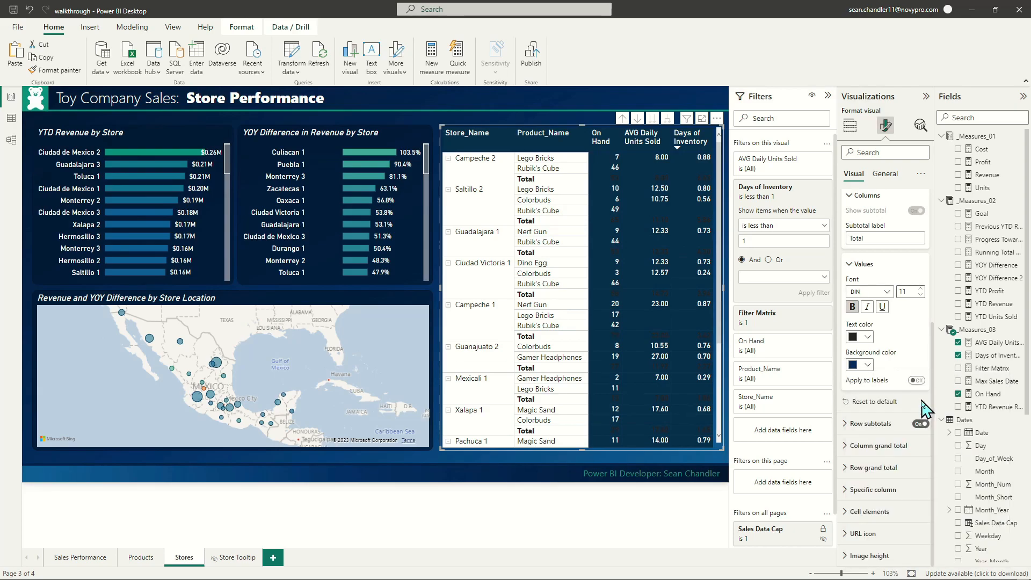
{"action": "scroll", "coordinate": [671, 274], "scroll_direction": "down", "scroll_amount": 5}
{"action": "scroll", "coordinate": [671, 268], "scroll_direction": "down", "scroll_amount": 5}
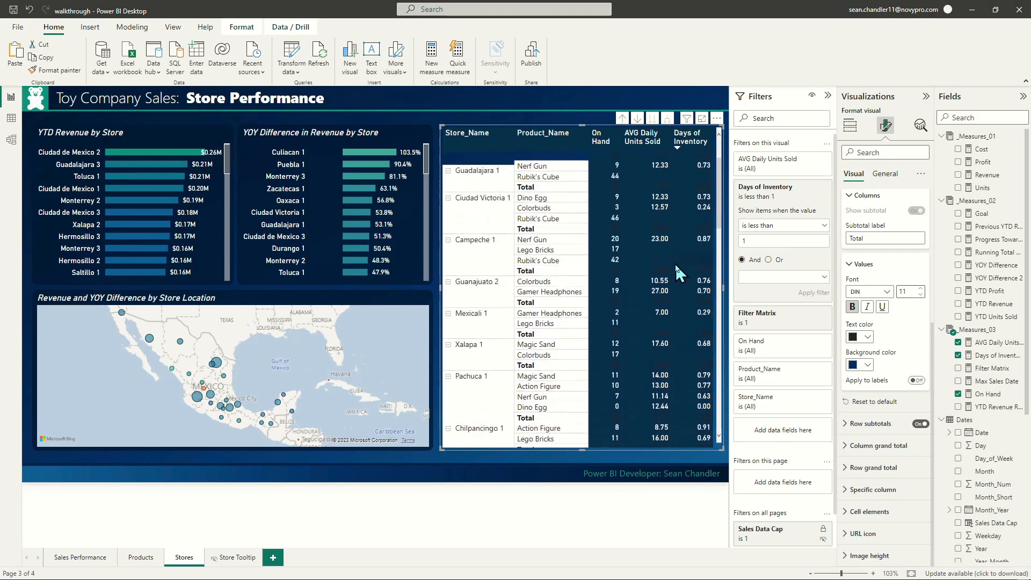
Set the background color of the matrix's row headers to the darkest shade of the blue theme color.
{"action": "left_click", "coordinate": [866, 195]}
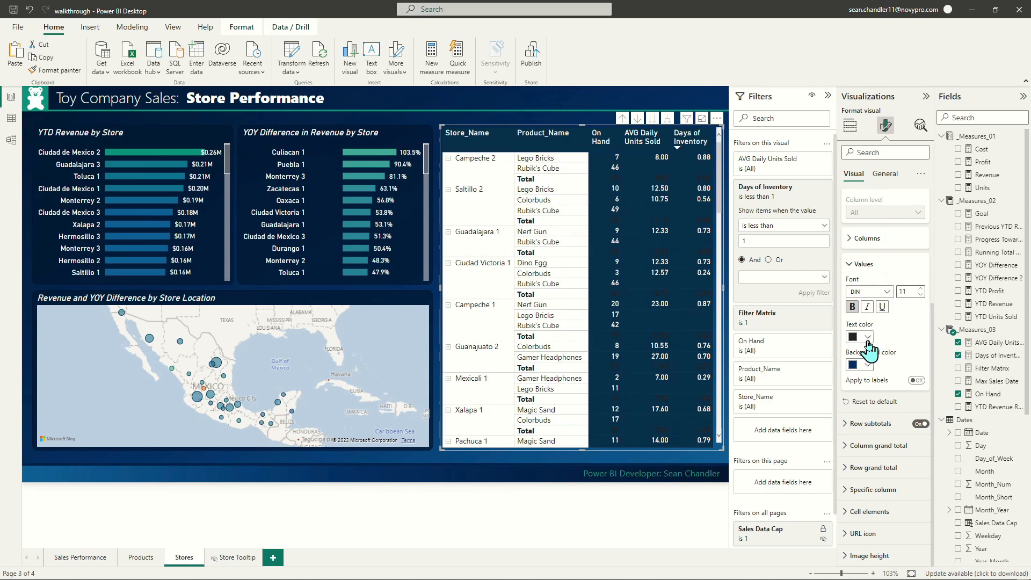
{"action": "left_click", "coordinate": [862, 265]}
{"action": "left_click", "coordinate": [868, 288]}
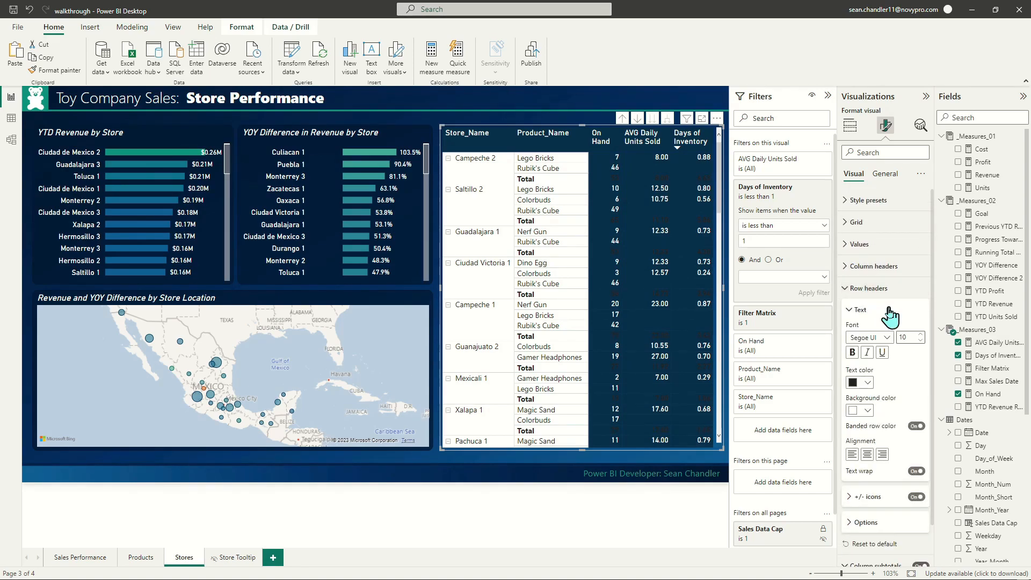
{"action": "left_click", "coordinate": [865, 411]}
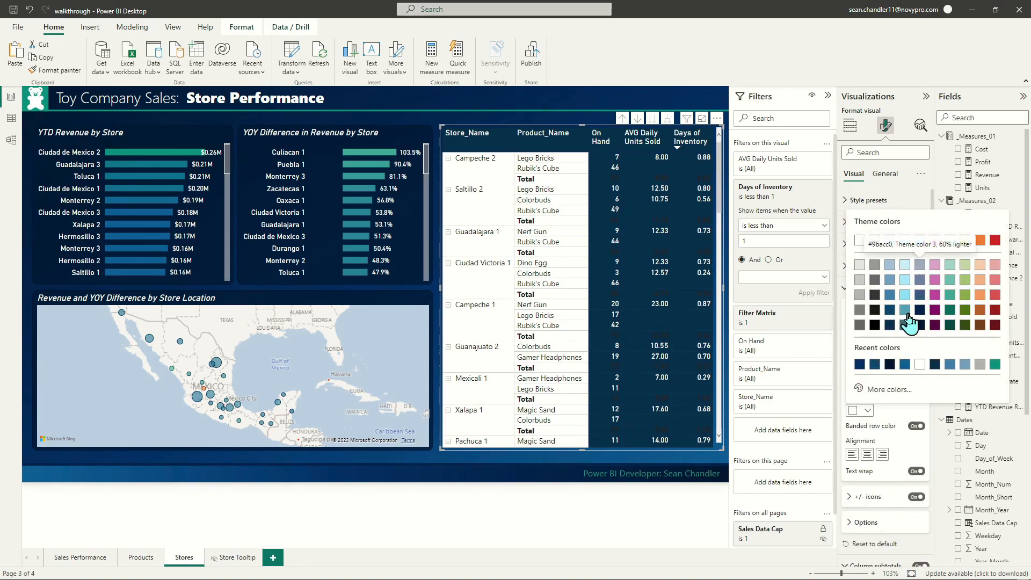
{"action": "left_click", "coordinate": [919, 325]}
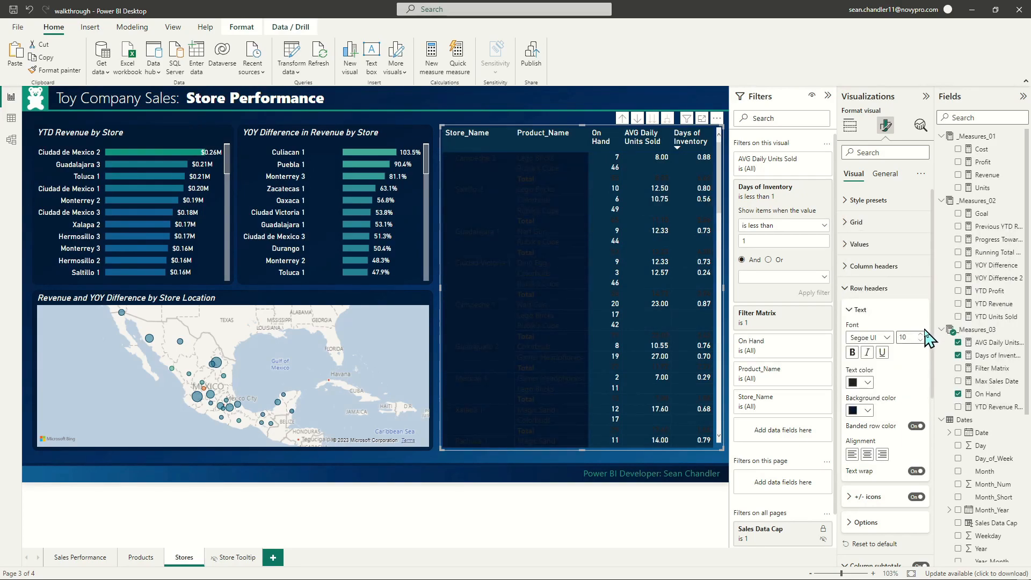
{"action": "left_click", "coordinate": [866, 411]}
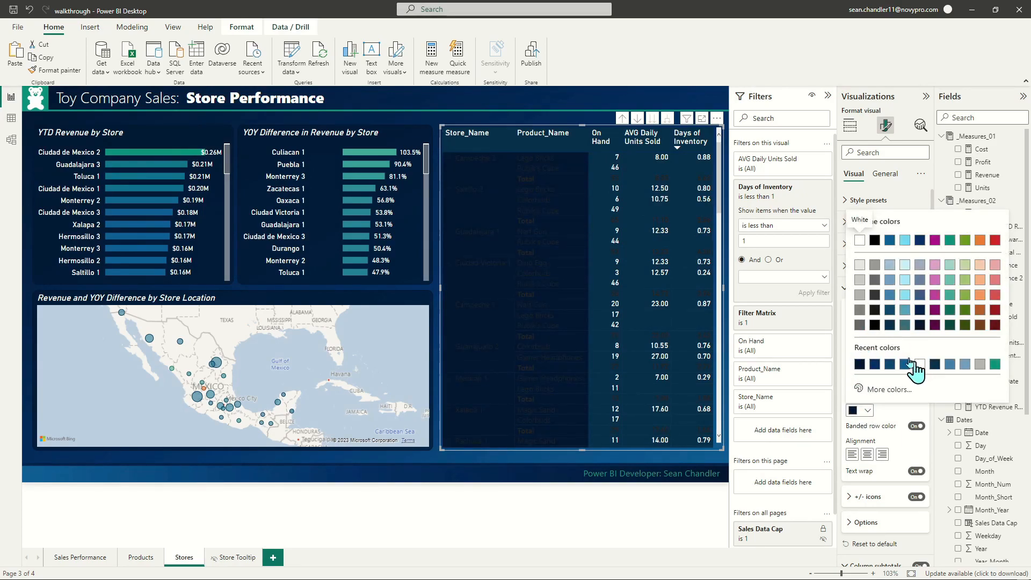
{"action": "left_click", "coordinate": [890, 325]}
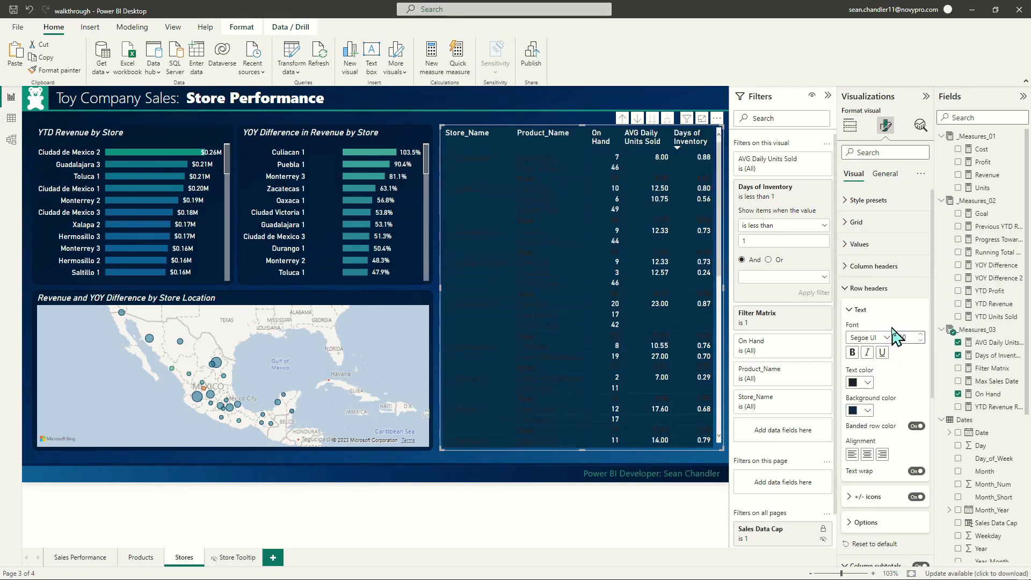
Format the matrix's row header text as white DIN at size 11 and compare it with the column header formatting.
{"action": "left_click", "coordinate": [864, 383]}
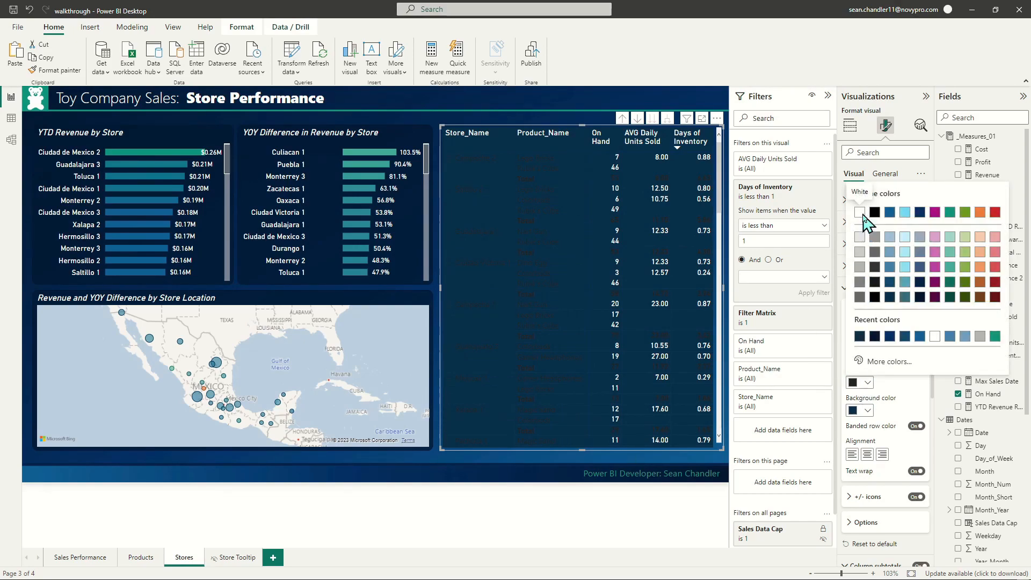
{"action": "left_click", "coordinate": [860, 214]}
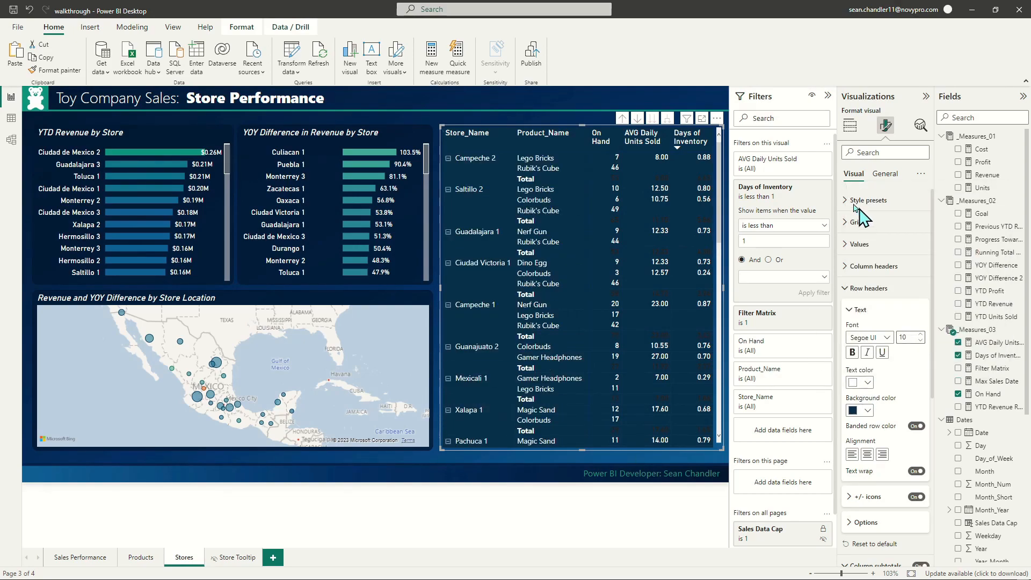
{"action": "left_click", "coordinate": [865, 338]}
{"action": "left_click", "coordinate": [871, 379]}
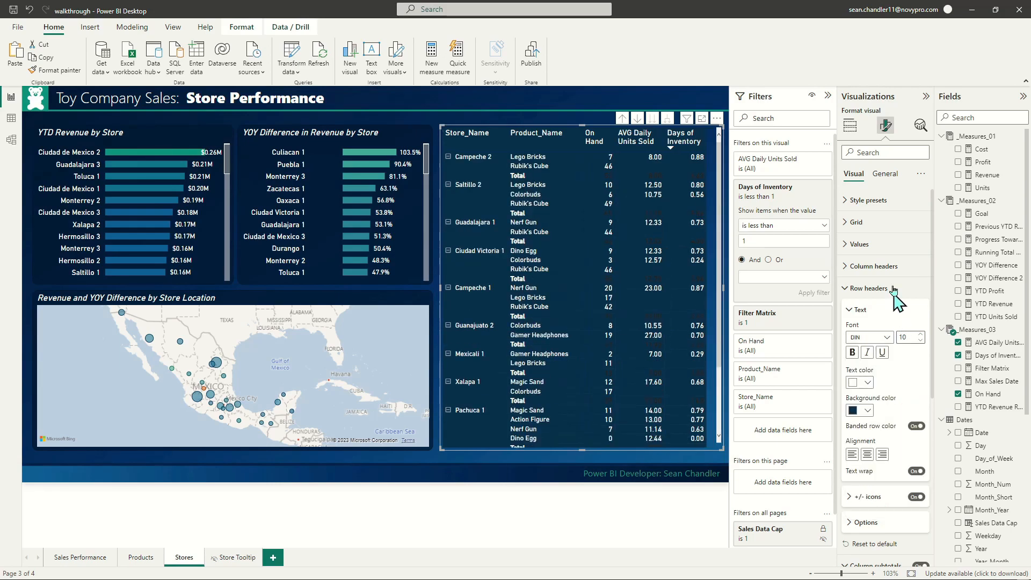
{"action": "left_click", "coordinate": [920, 334]}
{"action": "left_click", "coordinate": [920, 334]}
{"action": "left_click", "coordinate": [878, 290]}
{"action": "left_click", "coordinate": [878, 266]}
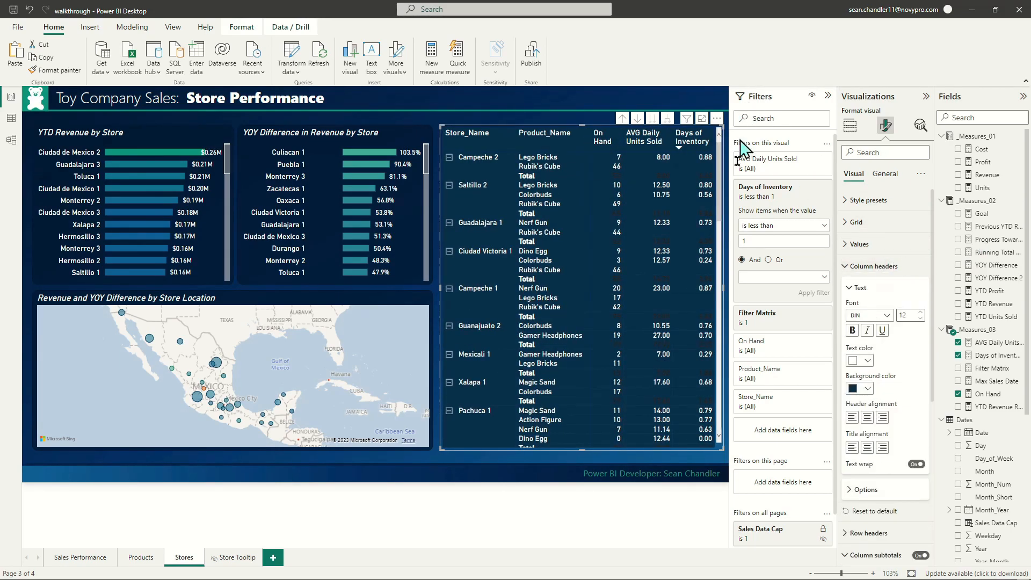
Rename the matrix's row fields as Product Name and Store Name, replacing the underscores with spaces.
{"action": "left_click", "coordinate": [850, 125]}
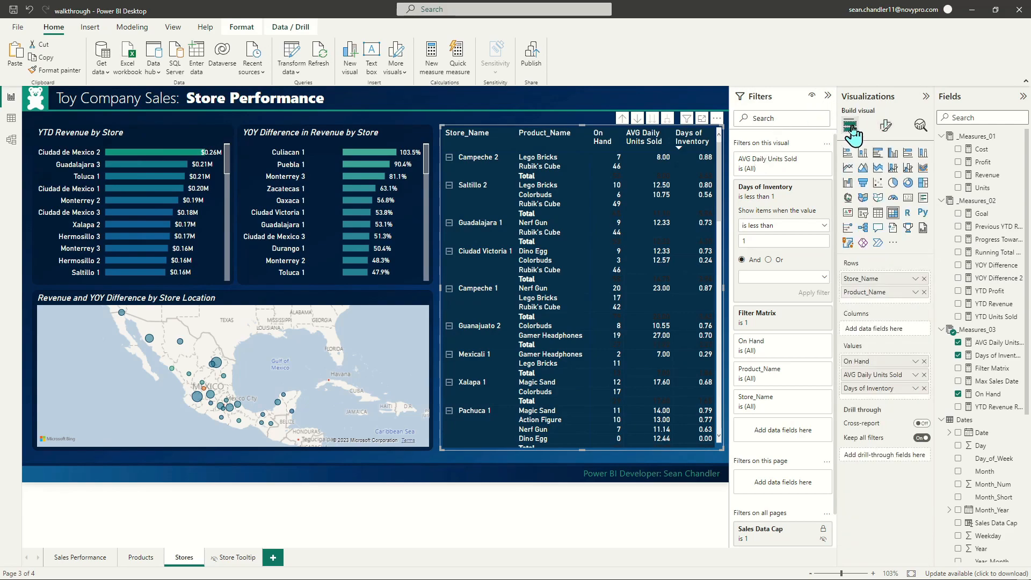
{"action": "double_click", "coordinate": [867, 294]}
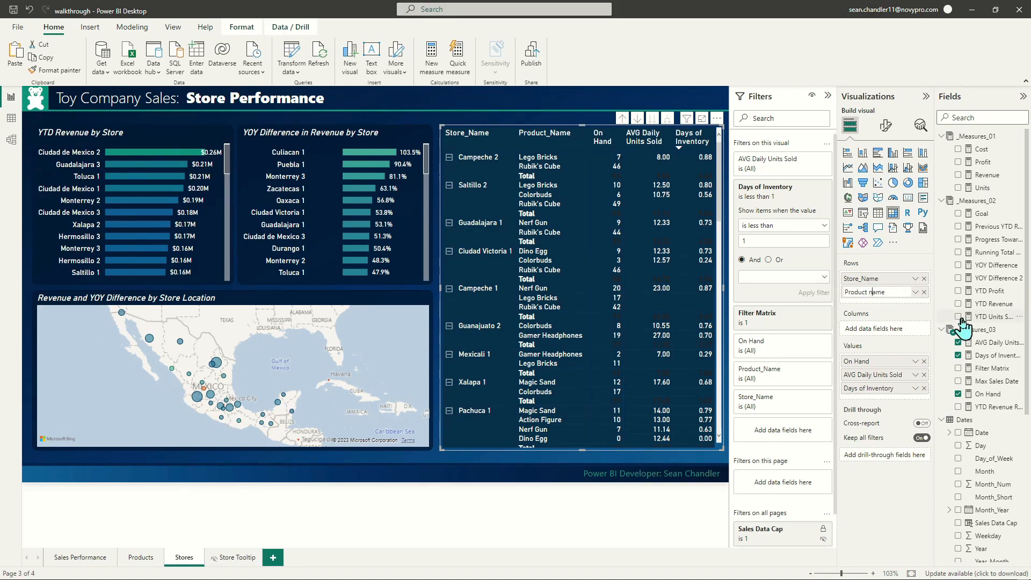
{"action": "key", "text": "ctrl+shift+Left"}
{"action": "type", "text": "Name"}
{"action": "key", "text": "Return"}
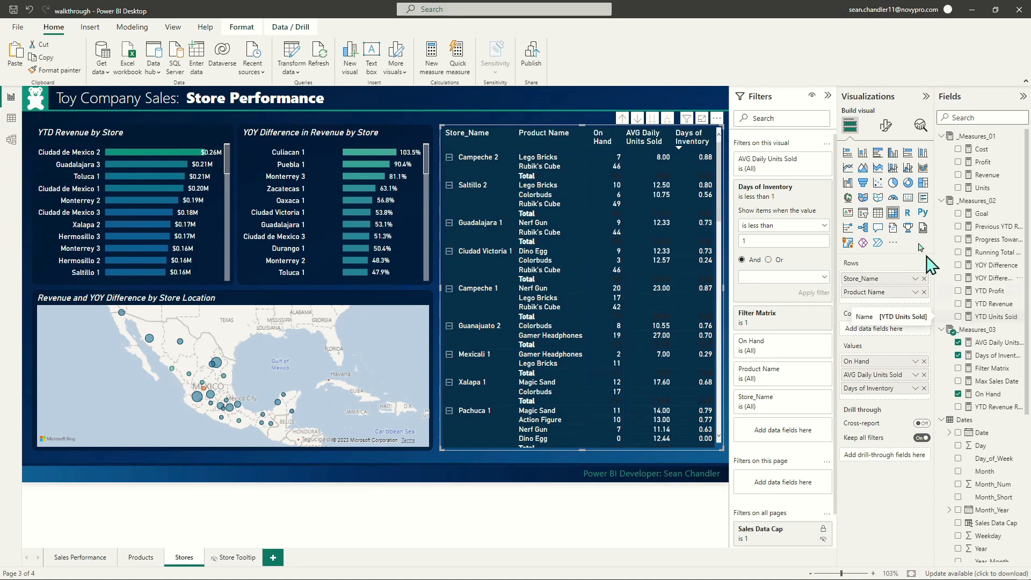
{"action": "double_click", "coordinate": [861, 279]}
{"action": "type", "text": "Store Nam"}
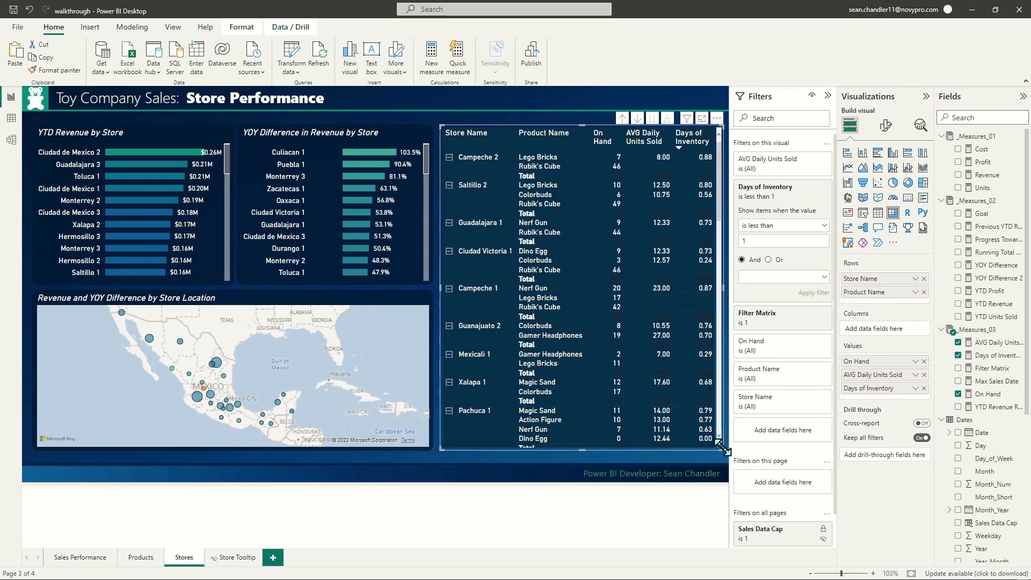
Turn on background color formatting for the matrix's Days of Inventory values and open its conditional formatting settings.
{"action": "left_click", "coordinate": [885, 125]}
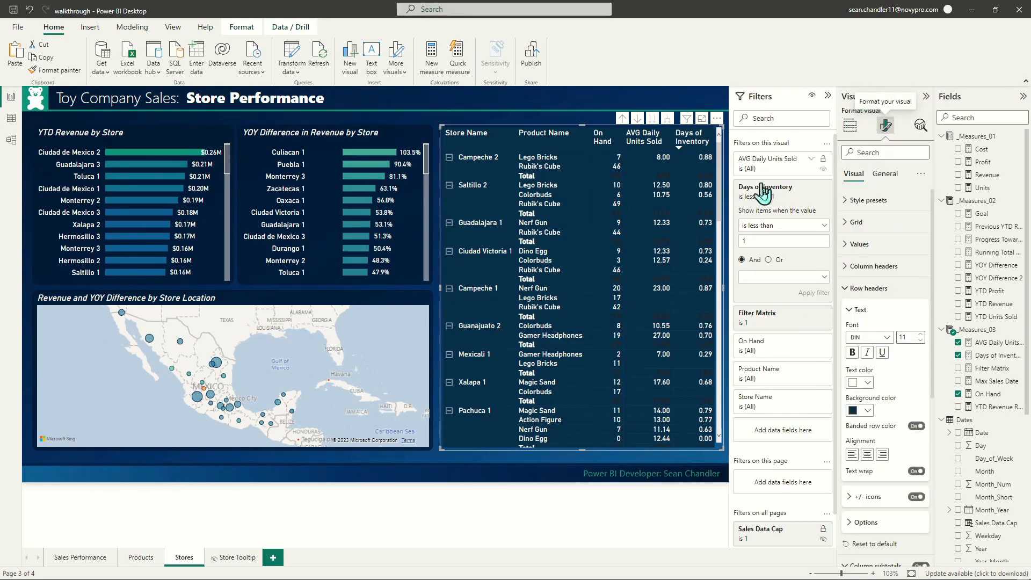
{"action": "left_click", "coordinate": [865, 288]}
{"action": "left_click", "coordinate": [877, 311]}
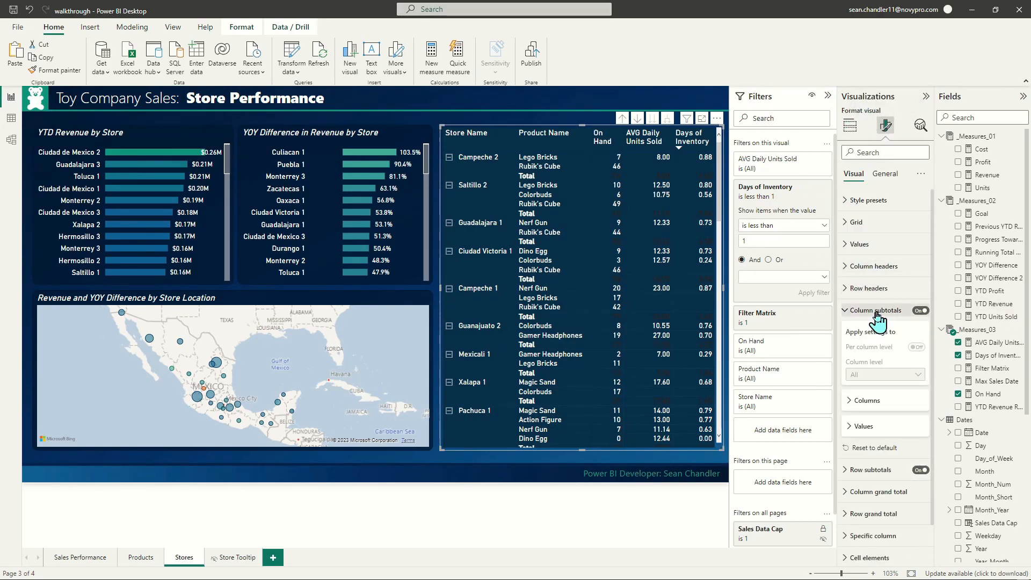
{"action": "left_click", "coordinate": [876, 312]}
{"action": "left_click", "coordinate": [865, 420]}
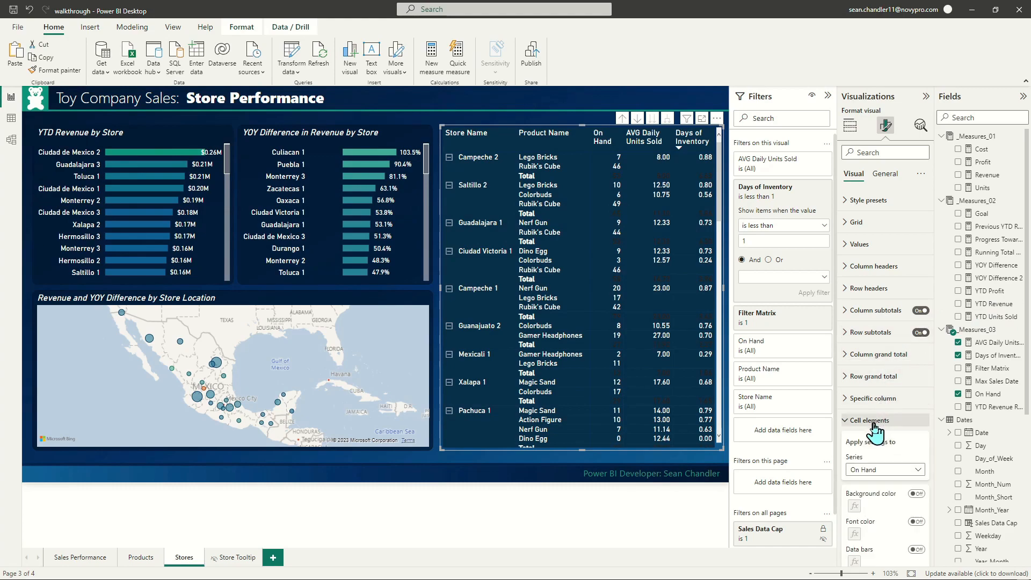
{"action": "left_click", "coordinate": [894, 469]}
{"action": "left_click", "coordinate": [880, 499]}
{"action": "scroll", "coordinate": [880, 425], "scroll_direction": "down", "scroll_amount": 1}
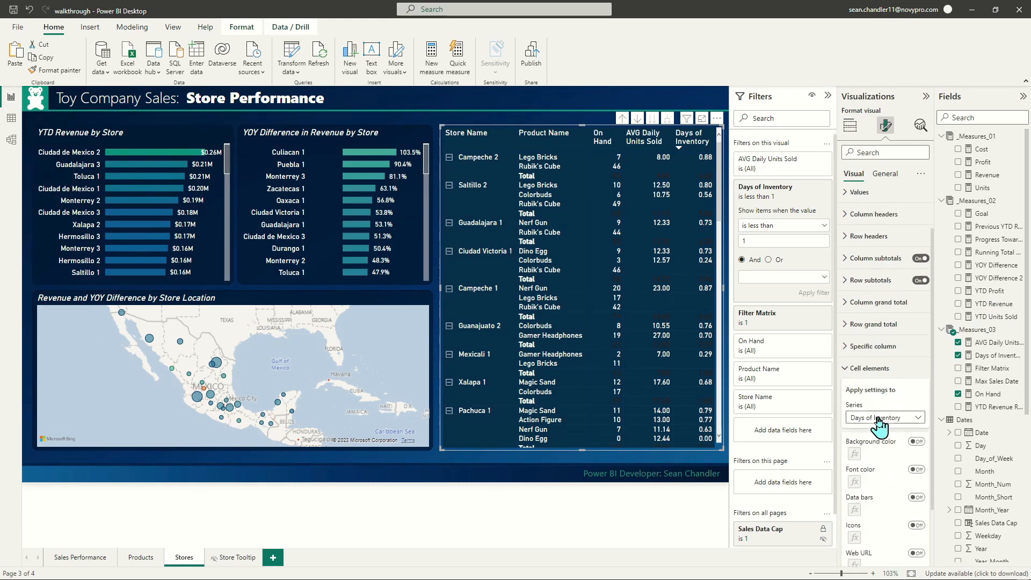
{"action": "scroll", "coordinate": [880, 426], "scroll_direction": "down", "scroll_amount": 3}
{"action": "left_click", "coordinate": [916, 365]}
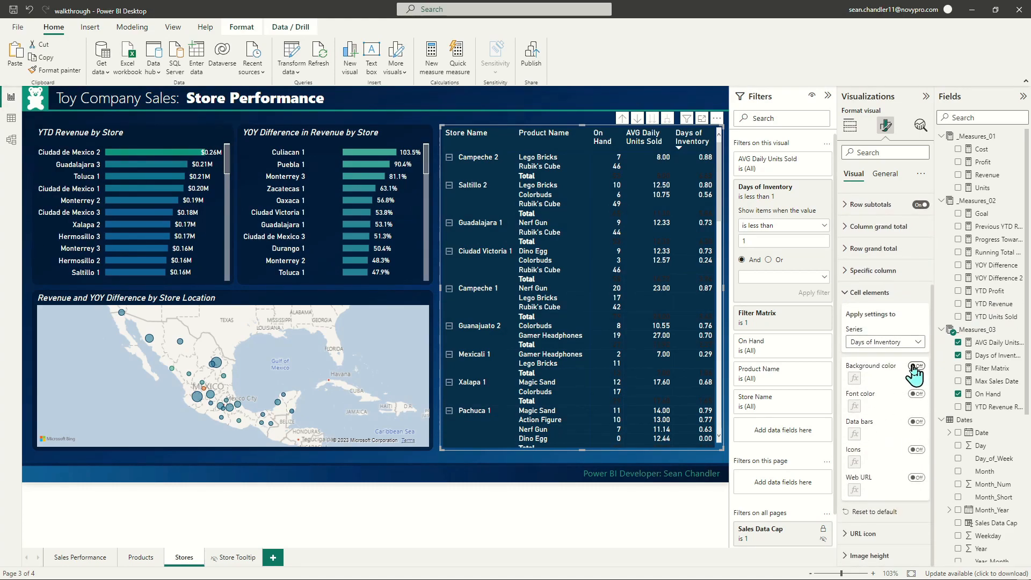
{"action": "left_click", "coordinate": [854, 378]}
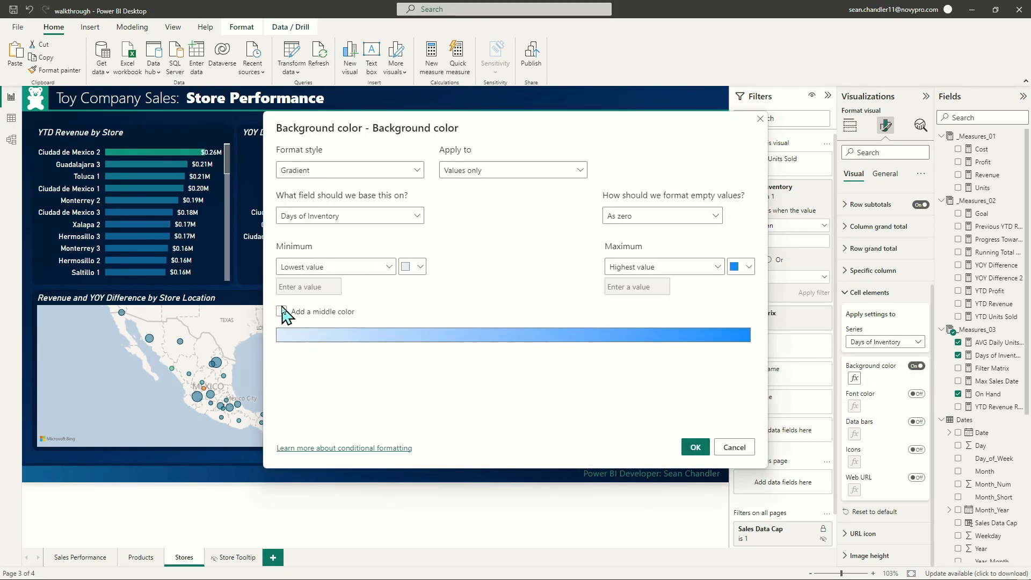
Apply a three-color gradient with orange for the lowest value, blue for the middle and dark blue for the highest, and check the rows.
{"action": "left_click", "coordinate": [281, 311]}
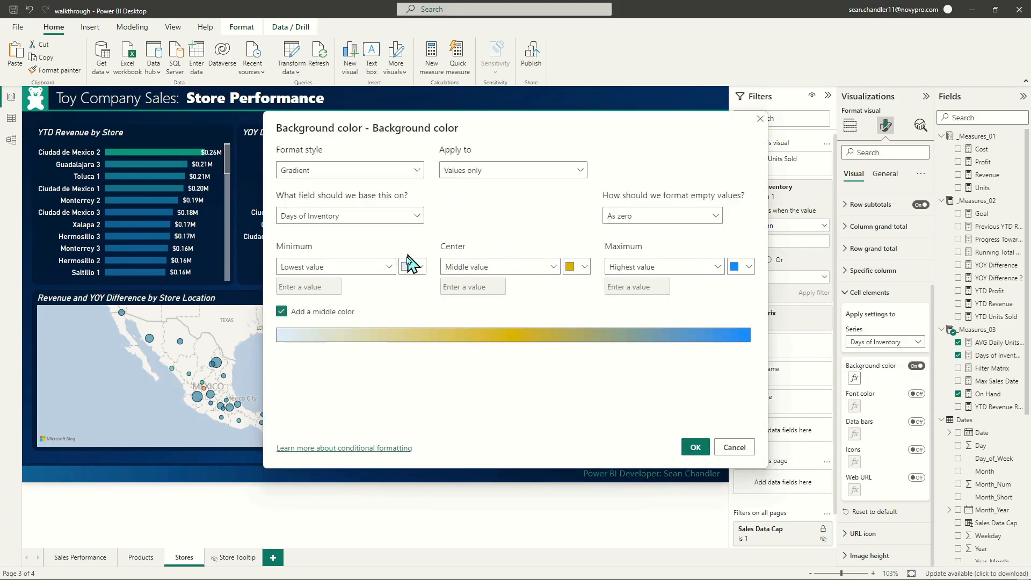
{"action": "left_click", "coordinate": [413, 266]}
{"action": "left_click", "coordinate": [533, 284]}
{"action": "left_click", "coordinate": [574, 266]}
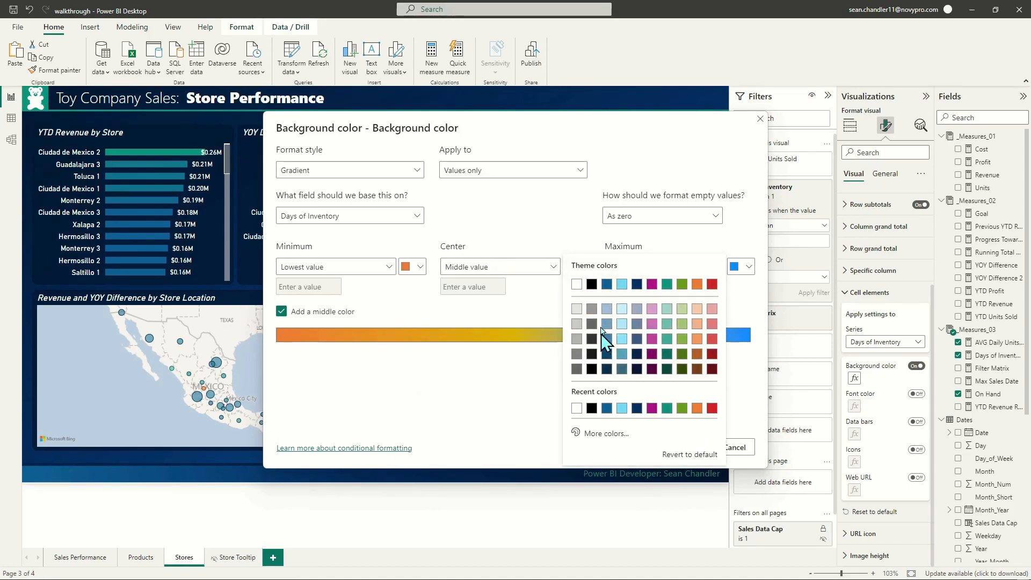
{"action": "left_click", "coordinate": [607, 283]}
{"action": "left_click", "coordinate": [741, 266]}
{"action": "left_click", "coordinate": [635, 284]}
{"action": "left_click", "coordinate": [695, 447]}
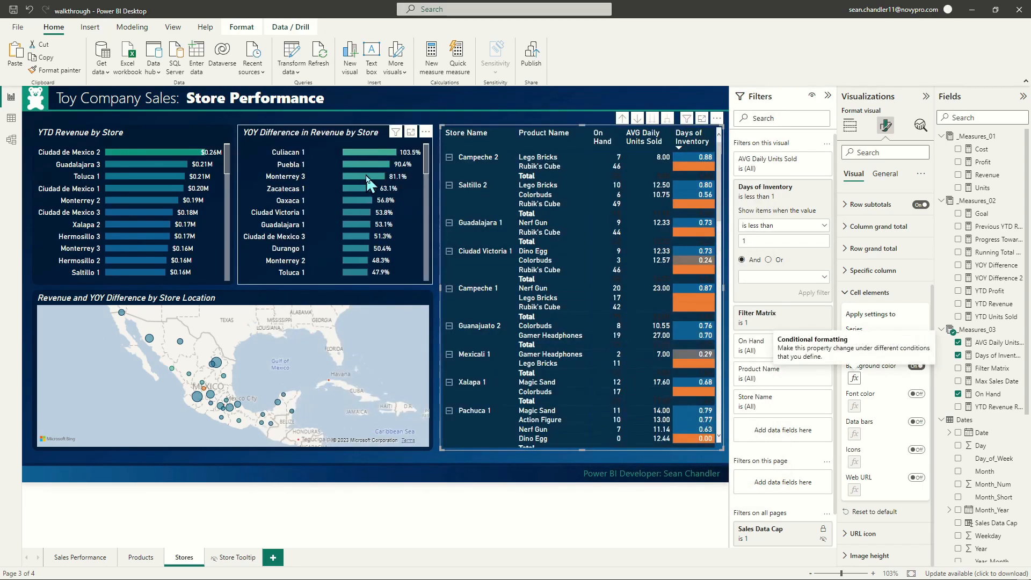
{"action": "scroll", "coordinate": [704, 225], "scroll_direction": "down", "scroll_amount": 10}
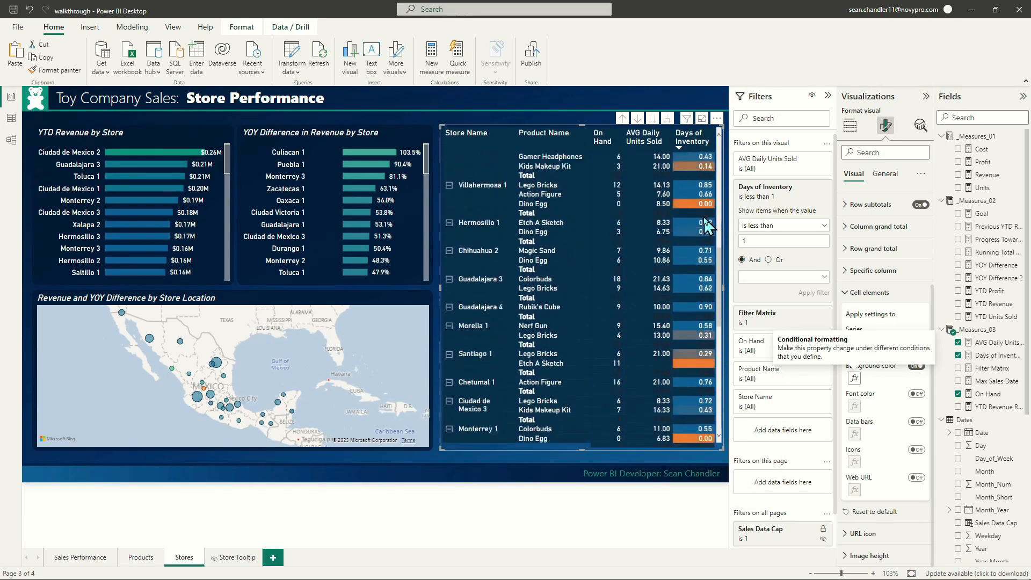
{"action": "scroll", "coordinate": [708, 226], "scroll_direction": "down", "scroll_amount": 10}
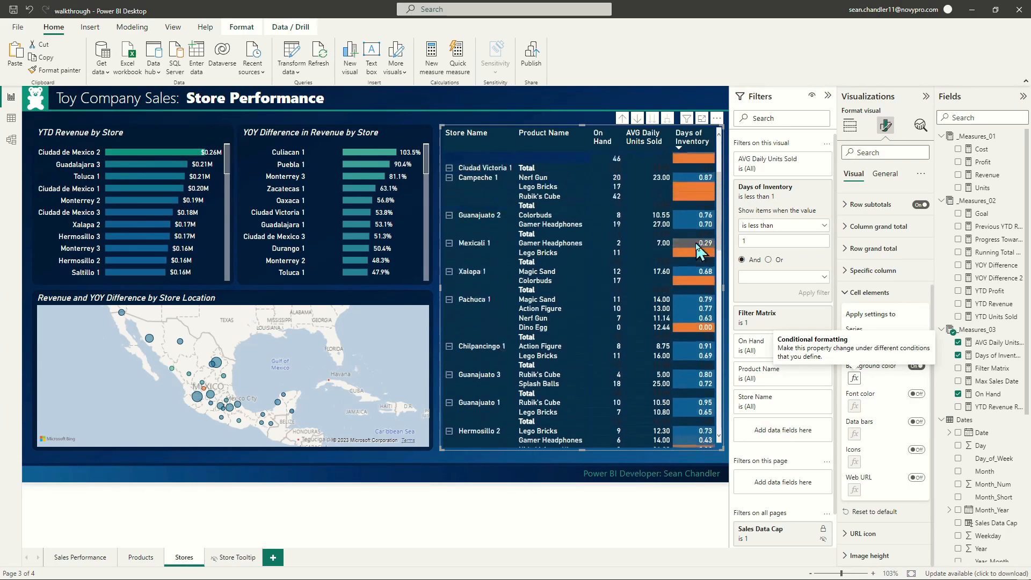
Turn off the matrix's row subtotals and review the Days of Inventory column.
{"action": "left_click", "coordinate": [868, 293]}
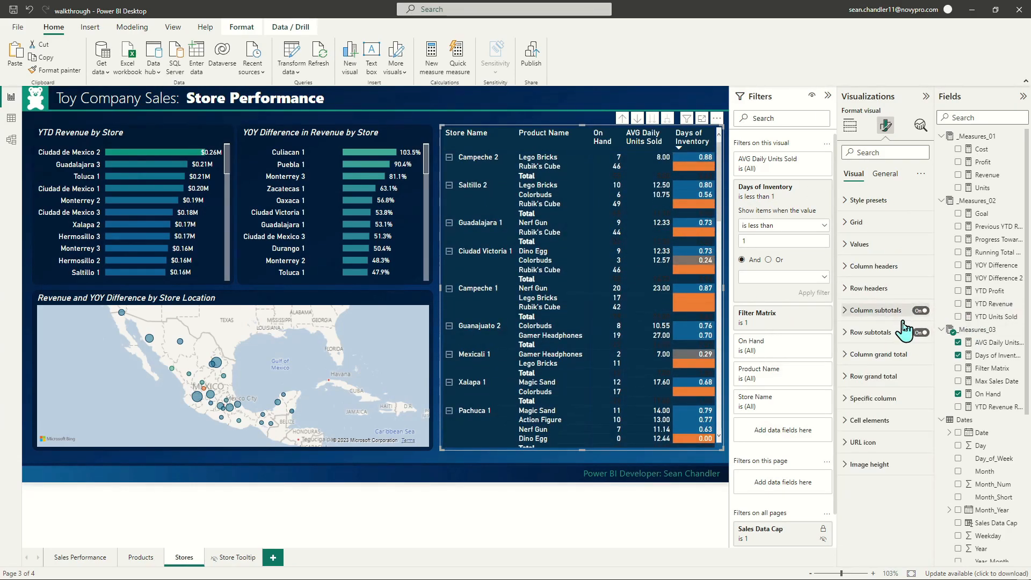
{"action": "left_click", "coordinate": [920, 332]}
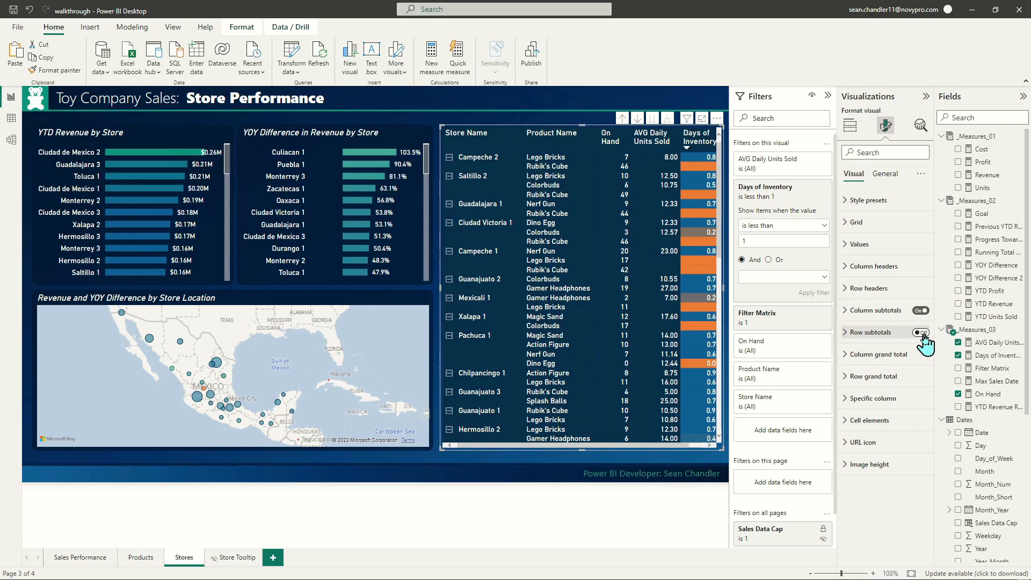
{"action": "scroll", "coordinate": [698, 287], "scroll_direction": "down", "scroll_amount": 3}
{"action": "scroll", "coordinate": [685, 316], "scroll_direction": "up", "scroll_amount": 3}
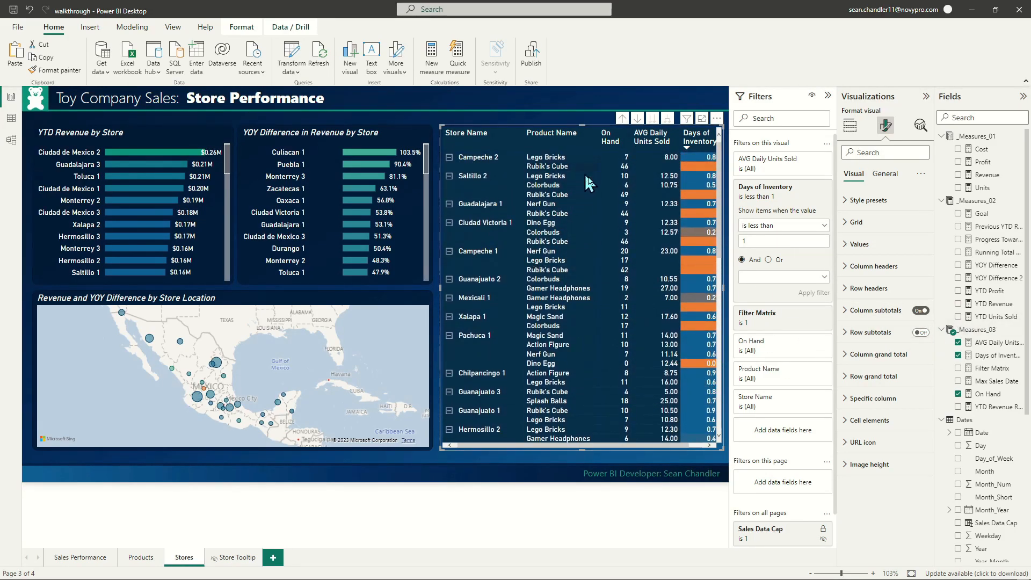
{"action": "left_click", "coordinate": [627, 445]}
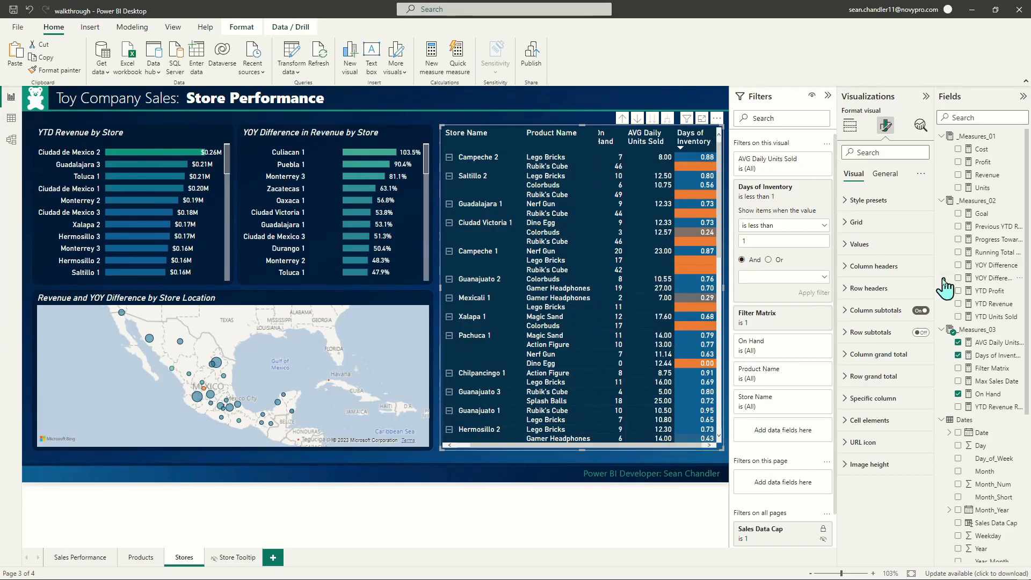
Rewrite the Days of Inventory formula as IF([AVG Daily Units Sold]=0,BLANK(),DIVIDE([On Hand],[AVG Daily Units Sold])).
{"action": "left_click", "coordinate": [991, 355]}
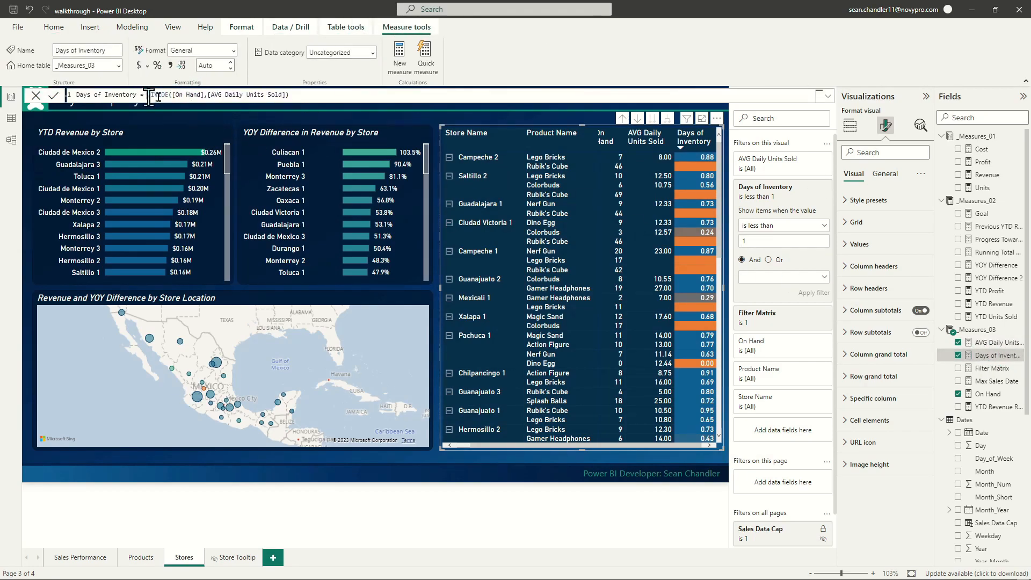
{"action": "key", "text": "shift+Return"}
{"action": "key", "text": "shift+Return"}
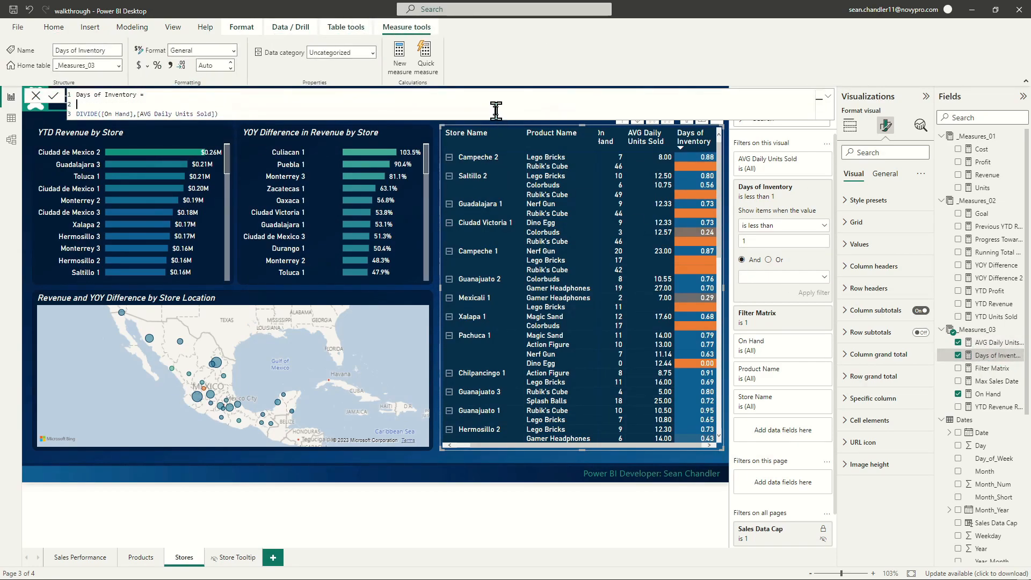
{"action": "type", "text": "I"}
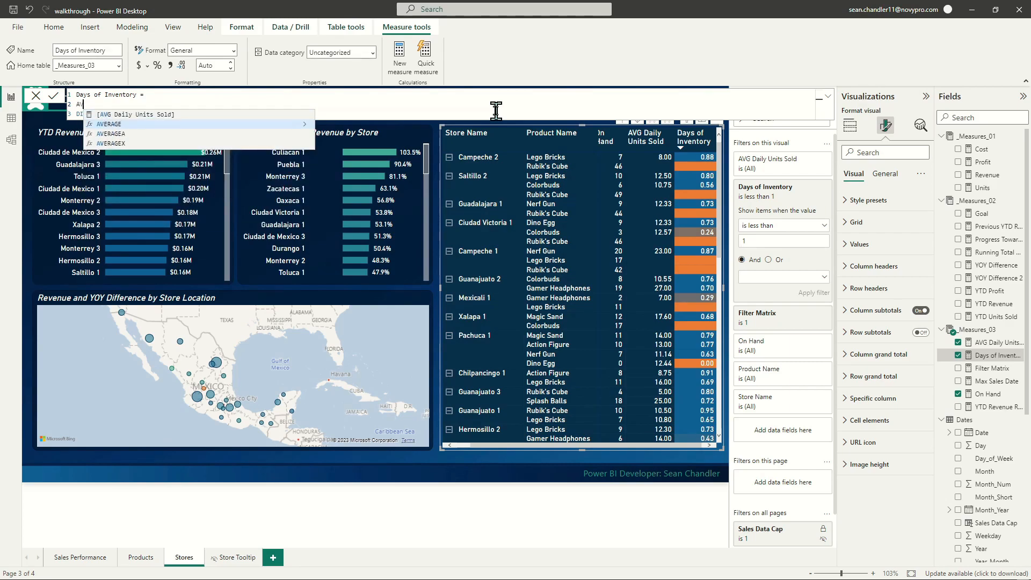
{"action": "type", "text": "F("}
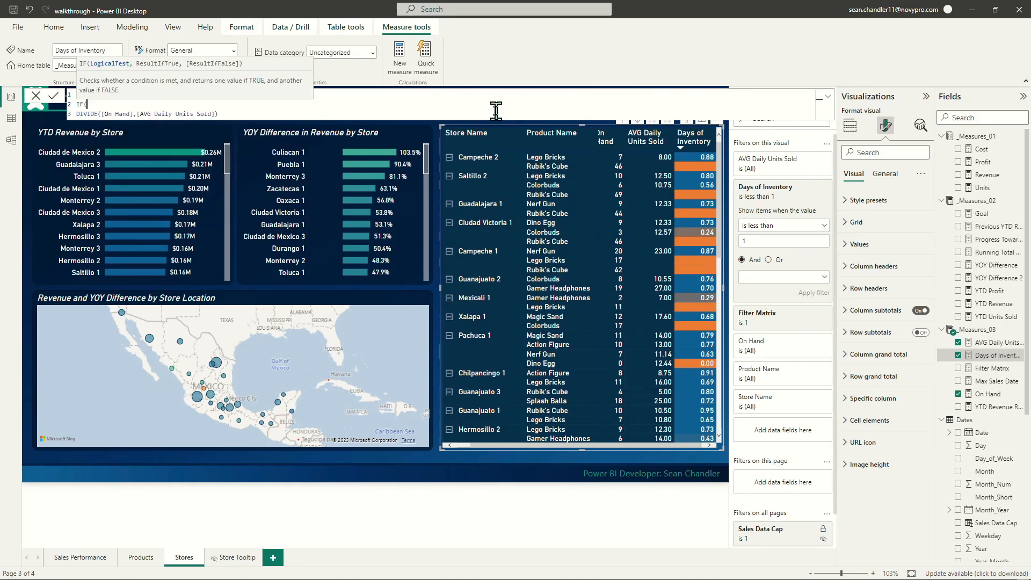
{"action": "type", "text": "Avg"}
{"action": "key", "text": "Tab"}
{"action": "type", "text": "=0,BLANK(),"}
{"action": "key", "text": "ctrl+End"}
{"action": "type", "text": ")"}
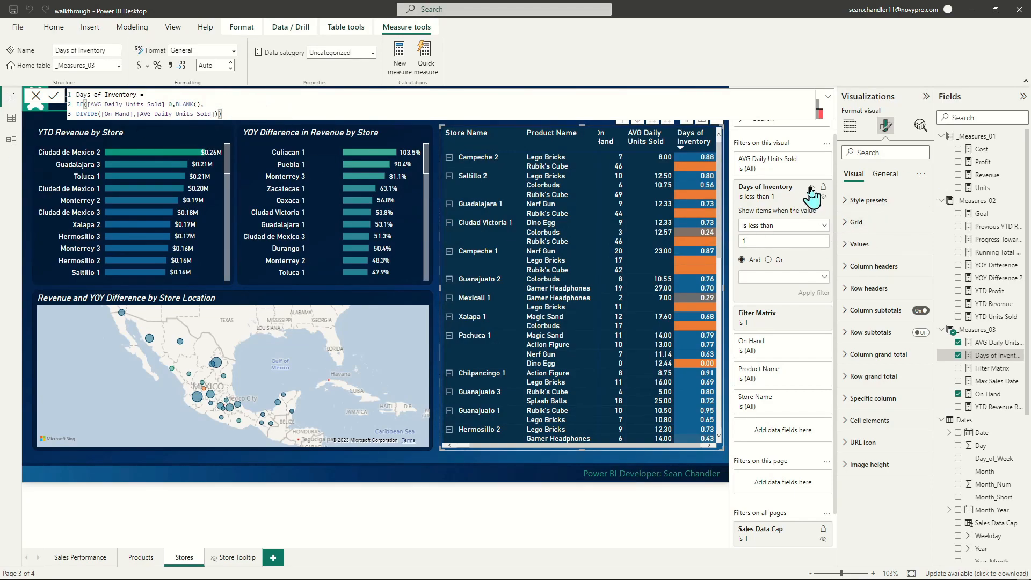
Add an "is not blank" condition to the matrix's Days of Inventory filter, apply it and check the remaining rows.
{"action": "left_click", "coordinate": [809, 188]}
{"action": "left_click", "coordinate": [808, 188]}
{"action": "left_click", "coordinate": [779, 277]}
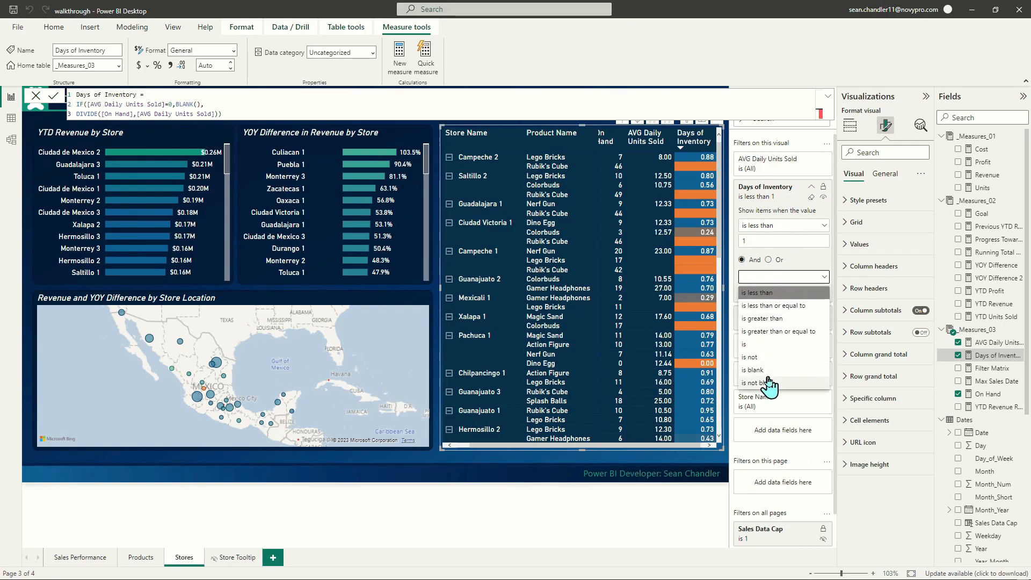
{"action": "left_click", "coordinate": [773, 384]}
{"action": "left_click", "coordinate": [818, 294]}
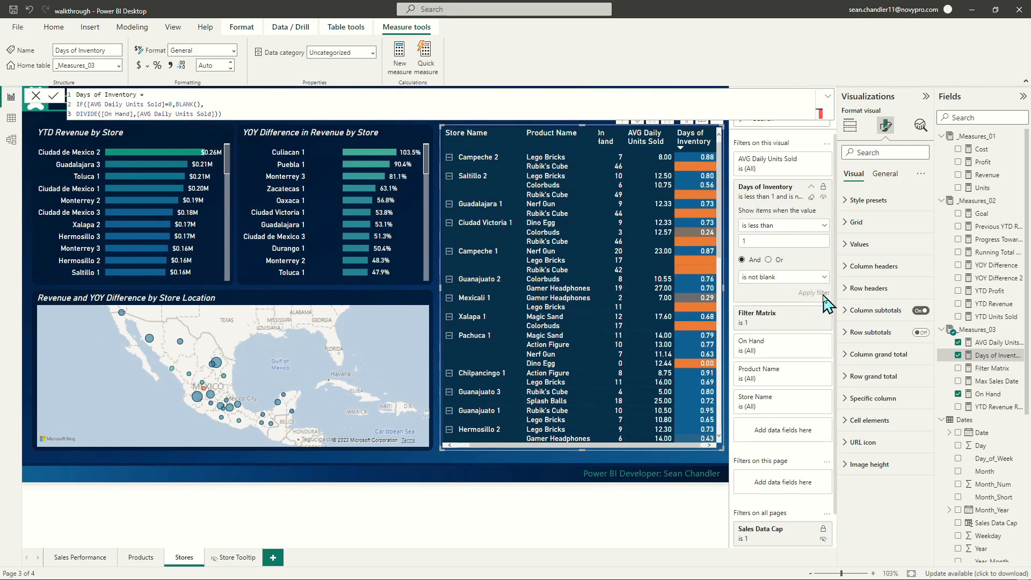
{"action": "left_click", "coordinate": [811, 188]}
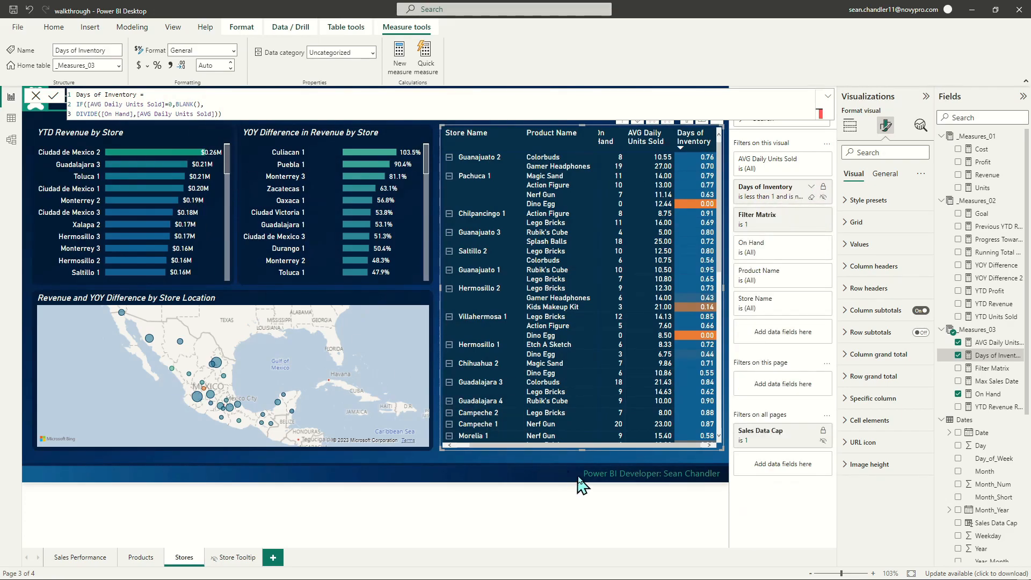
{"action": "left_click", "coordinate": [641, 510]}
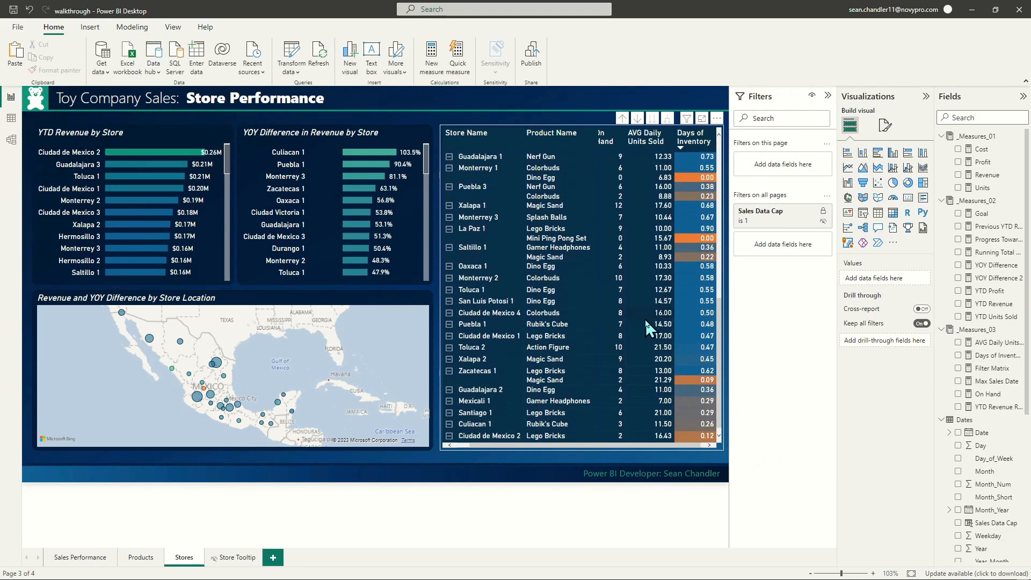
{"action": "scroll", "coordinate": [647, 318], "scroll_direction": "down", "scroll_amount": 3}
{"action": "scroll", "coordinate": [654, 320], "scroll_direction": "up", "scroll_amount": 3}
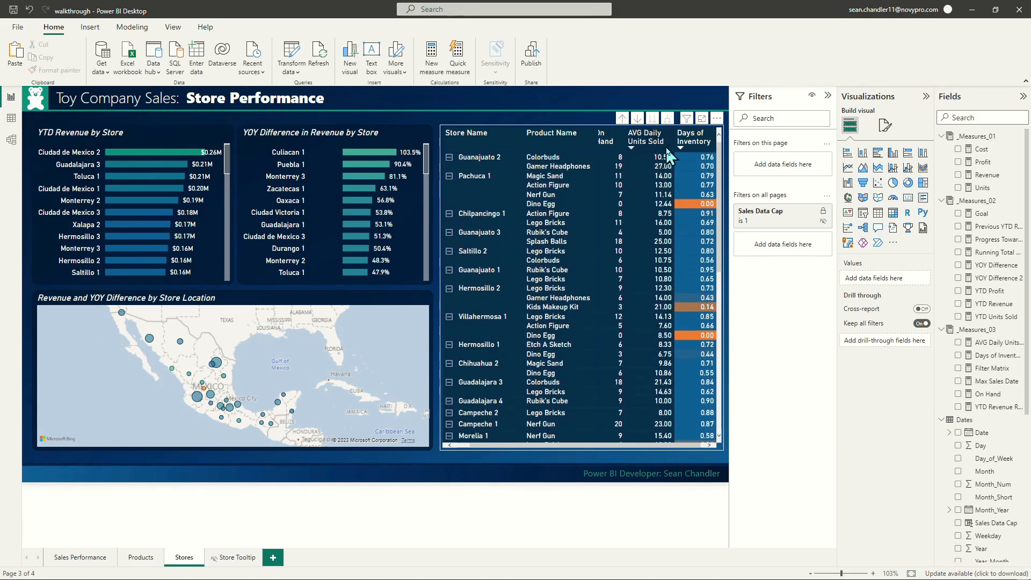
{"action": "scroll", "coordinate": [679, 189], "scroll_direction": "down", "scroll_amount": 6}
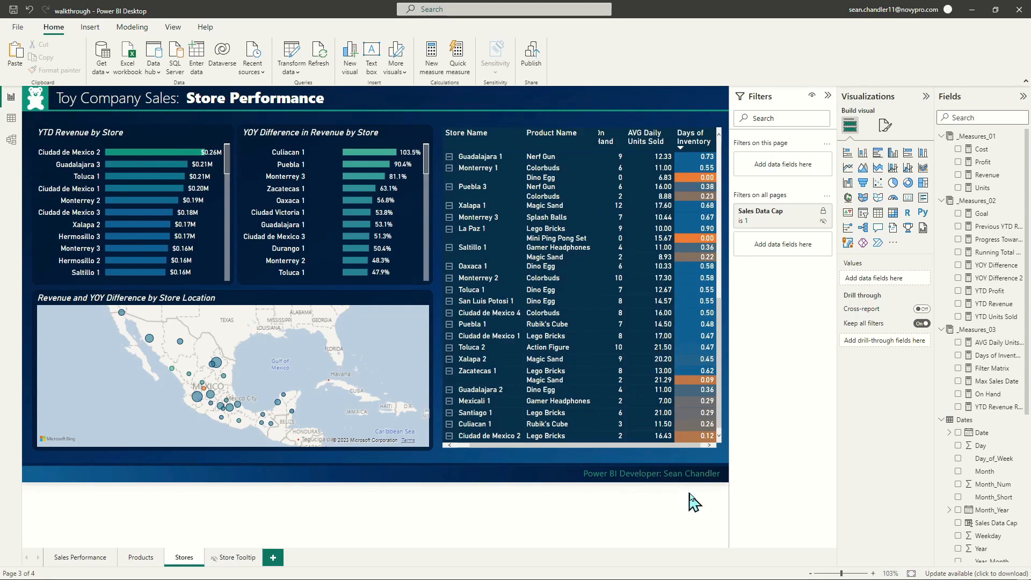
{"action": "scroll", "coordinate": [678, 413], "scroll_direction": "up", "scroll_amount": 6}
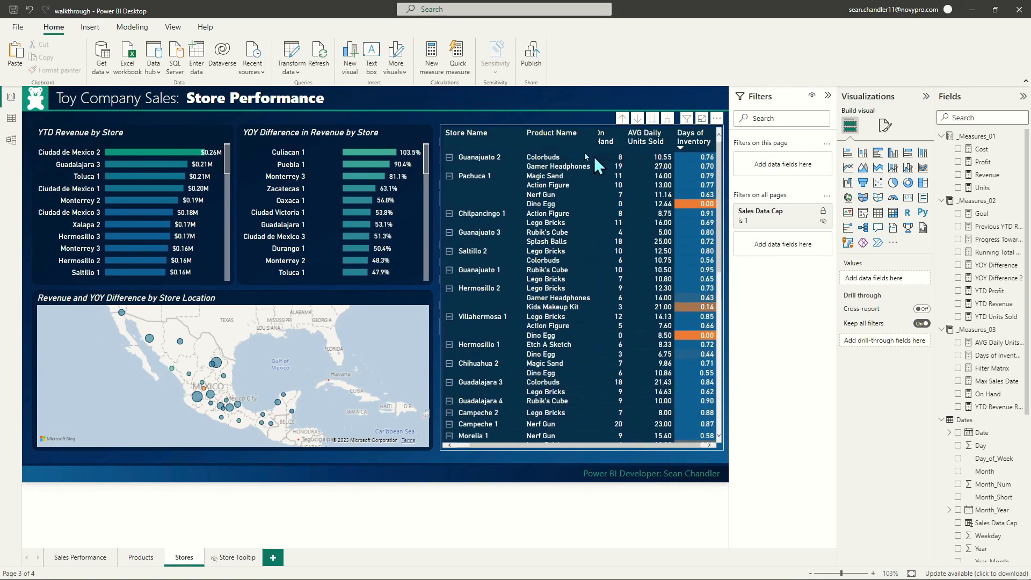
Turn on the matrix's title and set its text to "Stores Low on Top Revenue Product Inventory".
{"action": "left_click", "coordinate": [604, 127]}
{"action": "left_click", "coordinate": [884, 125]}
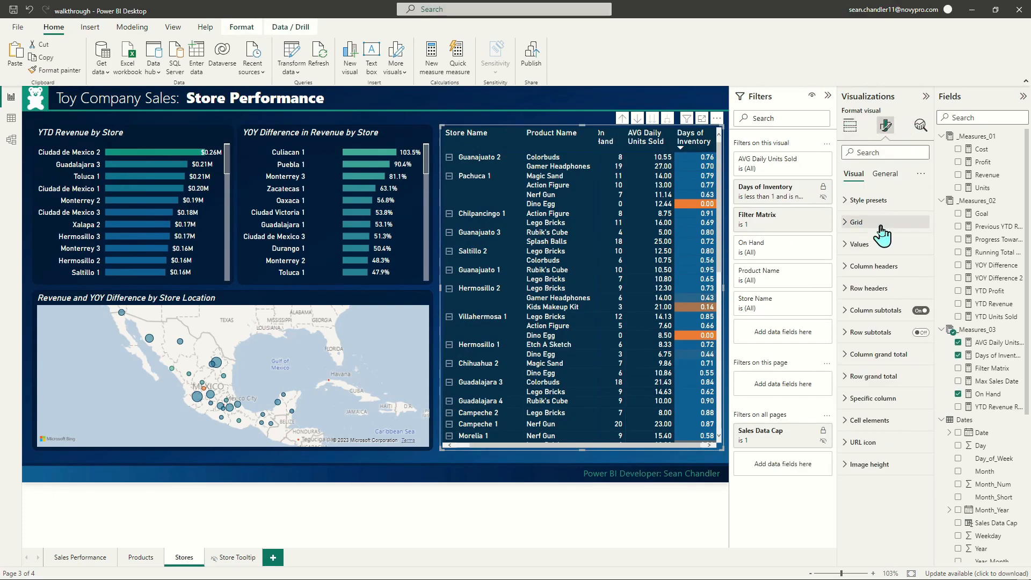
{"action": "left_click", "coordinate": [884, 175]}
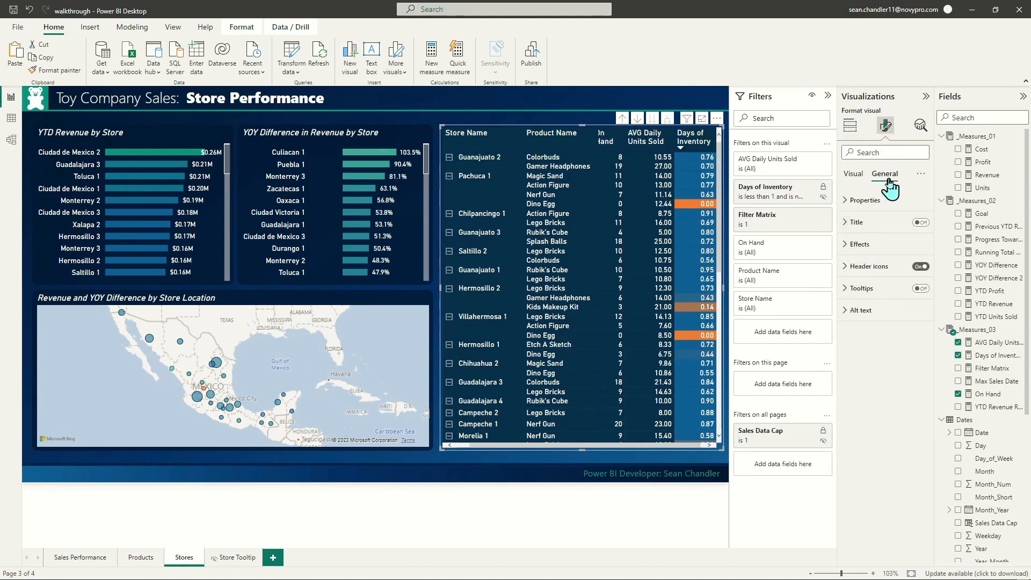
{"action": "left_click", "coordinate": [860, 223]}
{"action": "left_click", "coordinate": [860, 223]}
{"action": "left_click", "coordinate": [861, 222]}
{"action": "left_click", "coordinate": [920, 222]}
{"action": "left_click", "coordinate": [886, 254]}
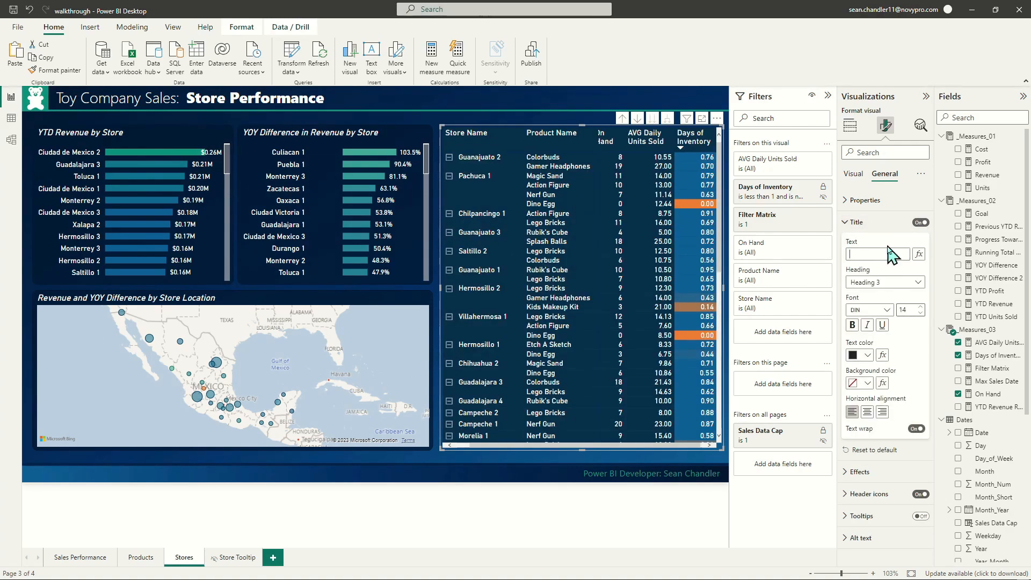
{"action": "type", "text": "Stores Low o"}
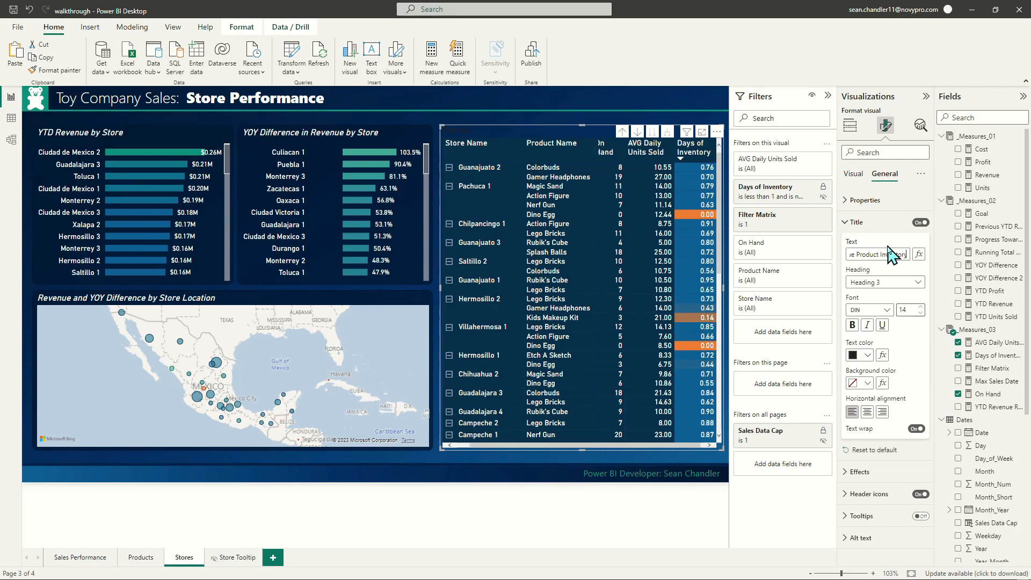
Format the matrix title in white italic text at font size 13.
{"action": "left_click", "coordinate": [862, 357]}
{"action": "left_click", "coordinate": [863, 357]}
{"action": "left_click", "coordinate": [854, 370]}
{"action": "left_click", "coordinate": [866, 325]}
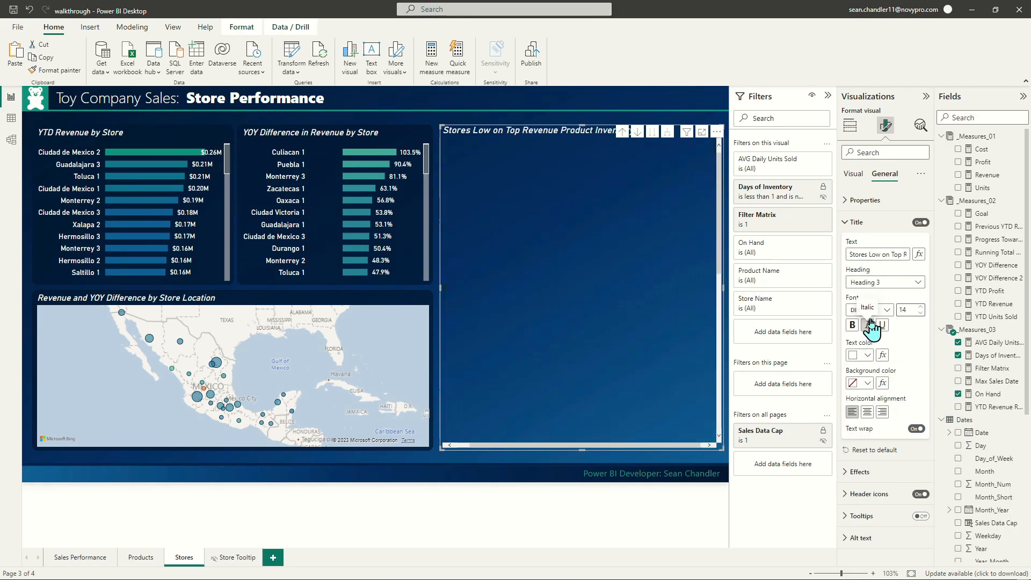
{"action": "left_click", "coordinate": [920, 312]}
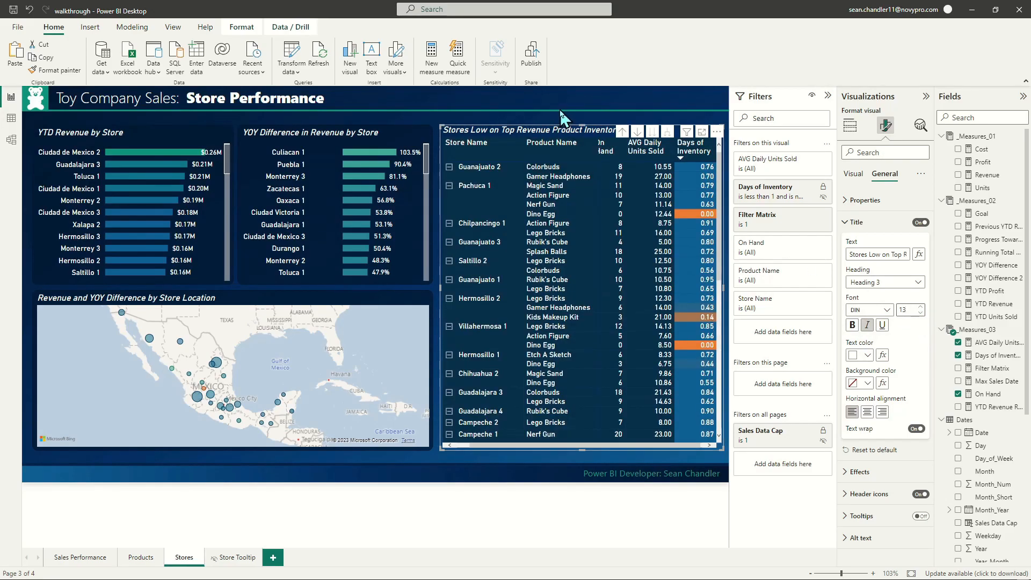
Extend the matrix upward to make room for its title and narrow the columns until all of them fit its width.
{"action": "left_click_drag", "start_coordinate": [583, 125], "coordinate": [584, 115]}
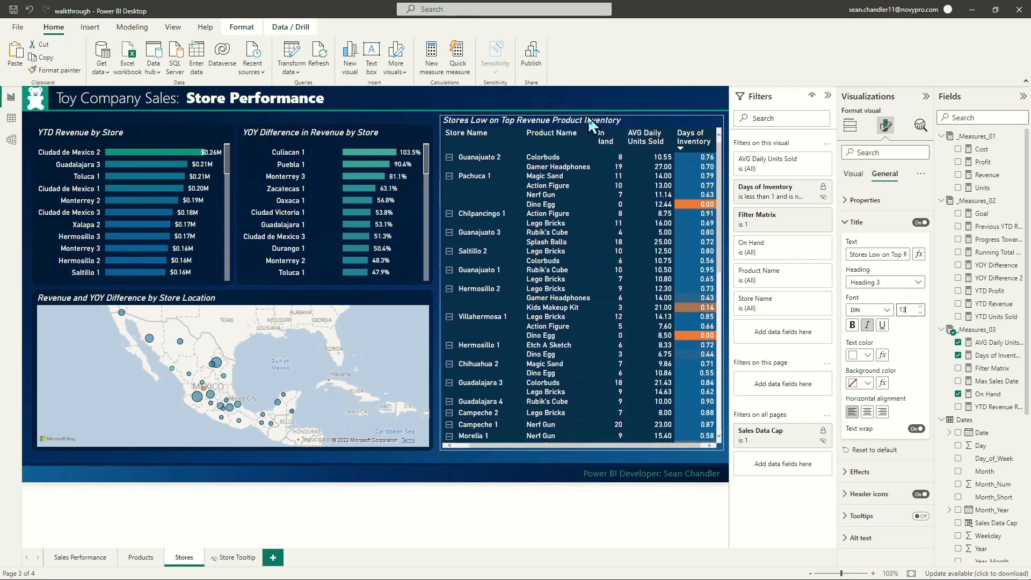
{"action": "left_click", "coordinate": [573, 92]}
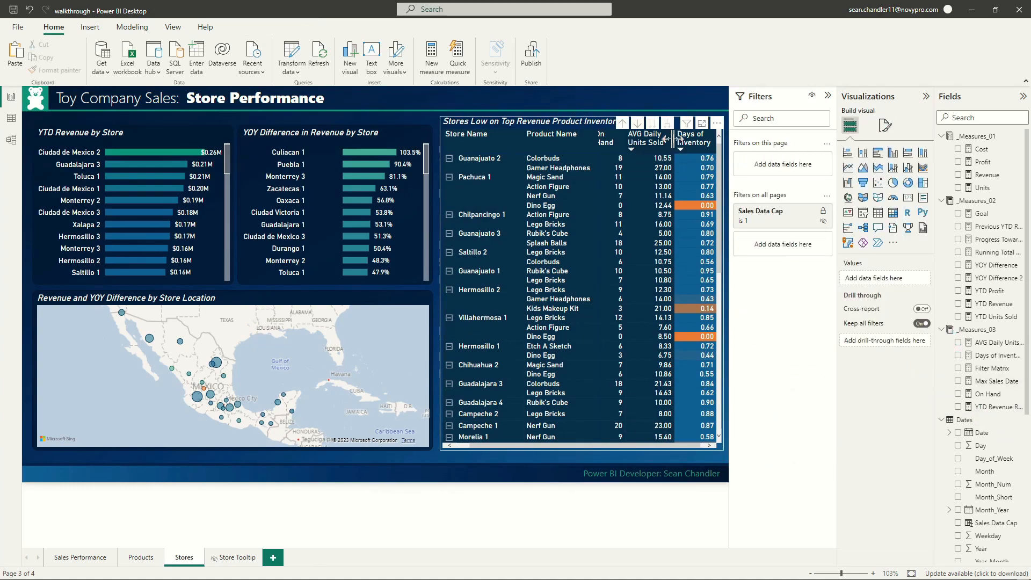
{"action": "left_click_drag", "start_coordinate": [716, 143], "coordinate": [670, 146]}
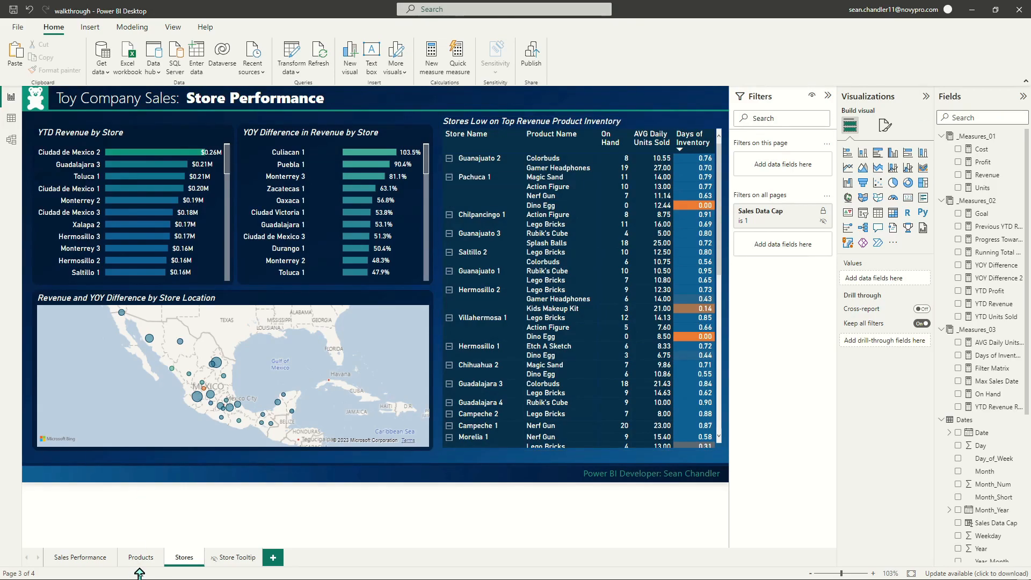
Review the finished Sales Performance, Products and Stores pages, including the store location map and the YTD Revenue Progress Towards Goal chart.
{"action": "left_click", "coordinate": [82, 558]}
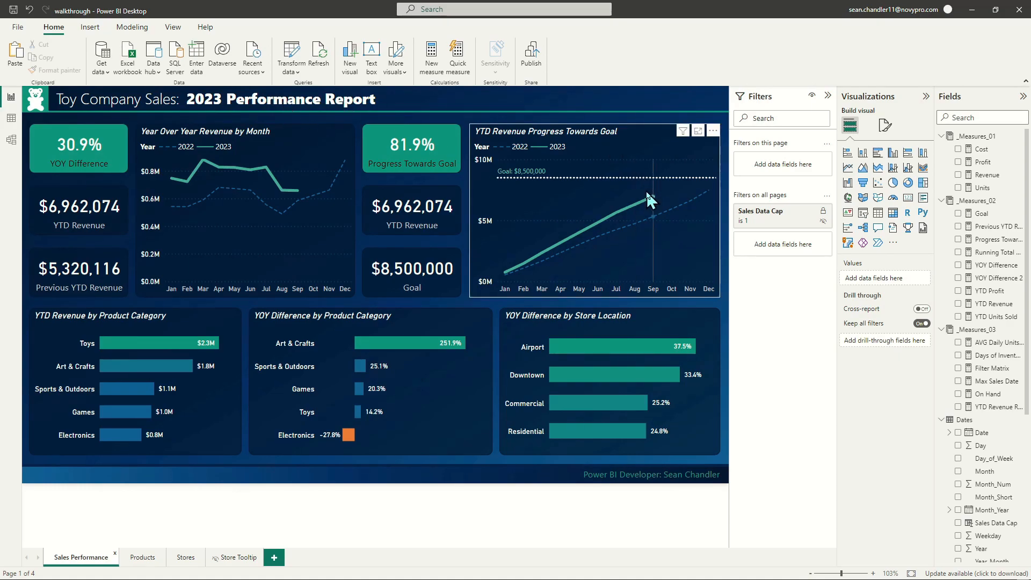
{"action": "left_click", "coordinate": [143, 557]}
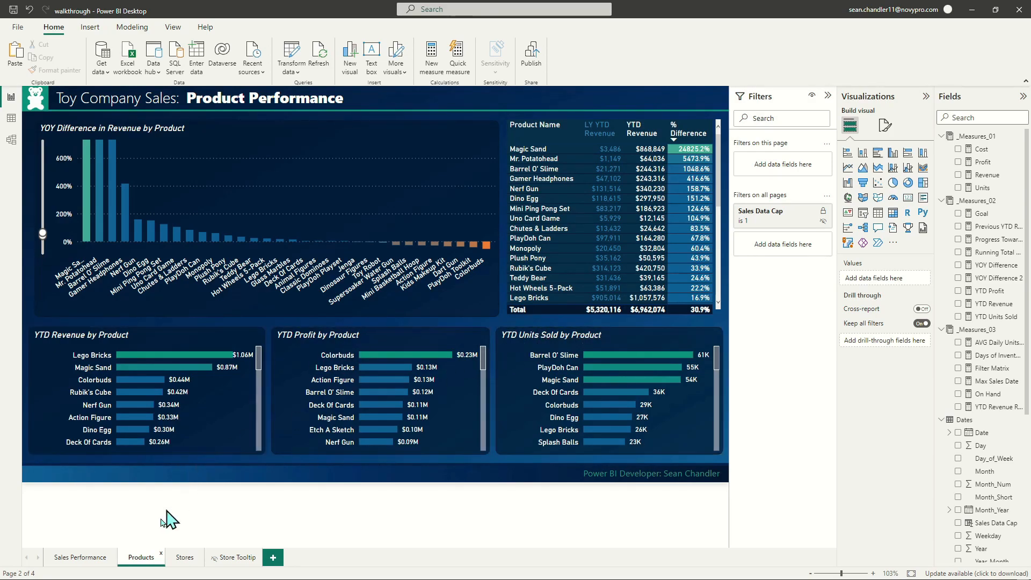
{"action": "left_click", "coordinate": [185, 556]}
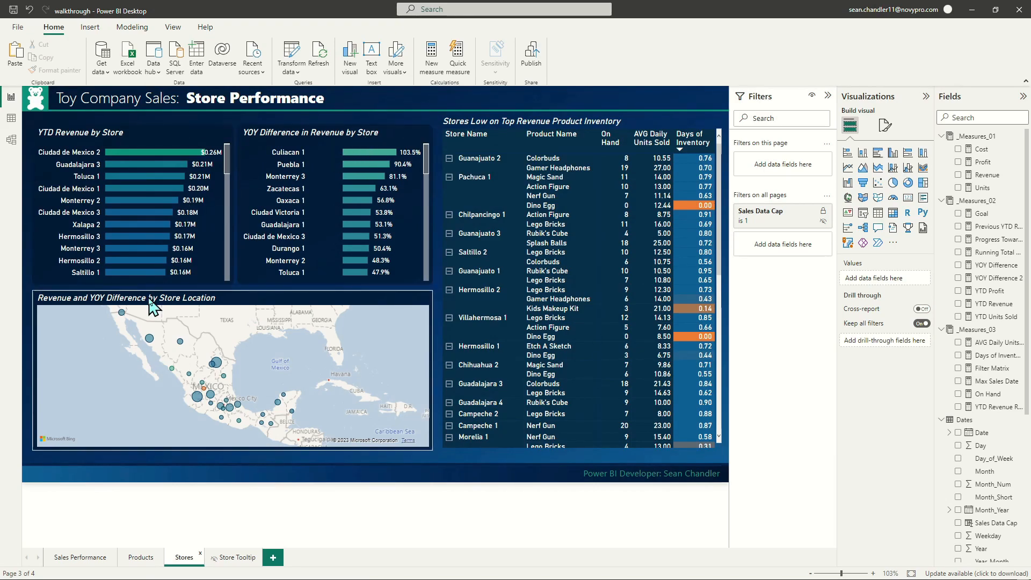
{"action": "mouse_move", "coordinate": [216, 365]}
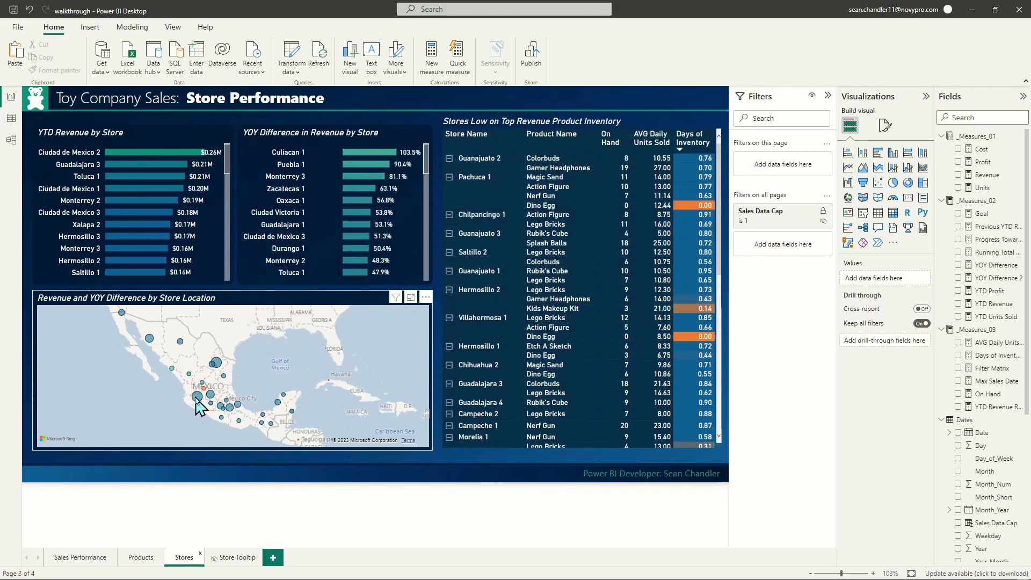
{"action": "mouse_move", "coordinate": [196, 400]}
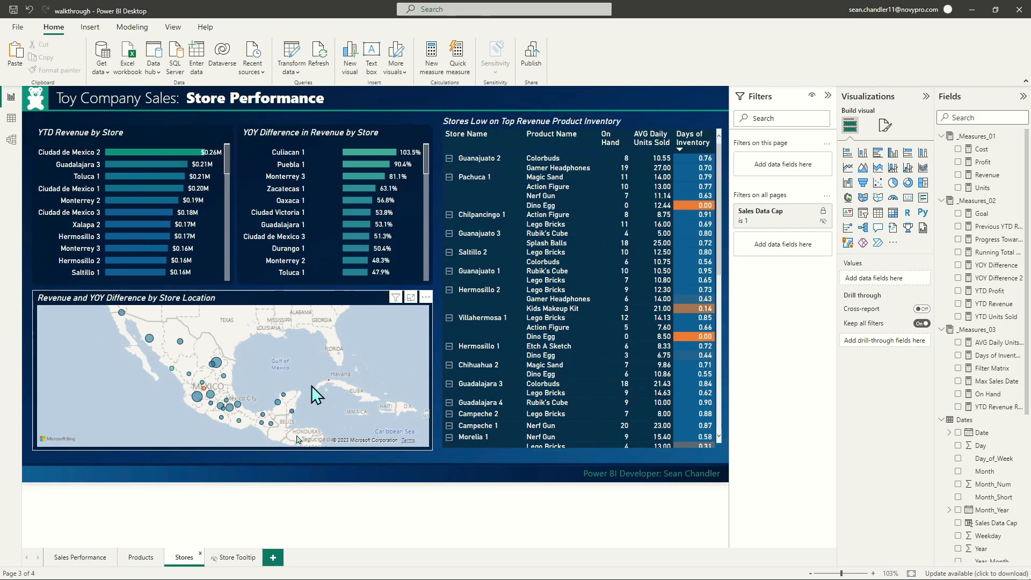
{"action": "left_click", "coordinate": [88, 558]}
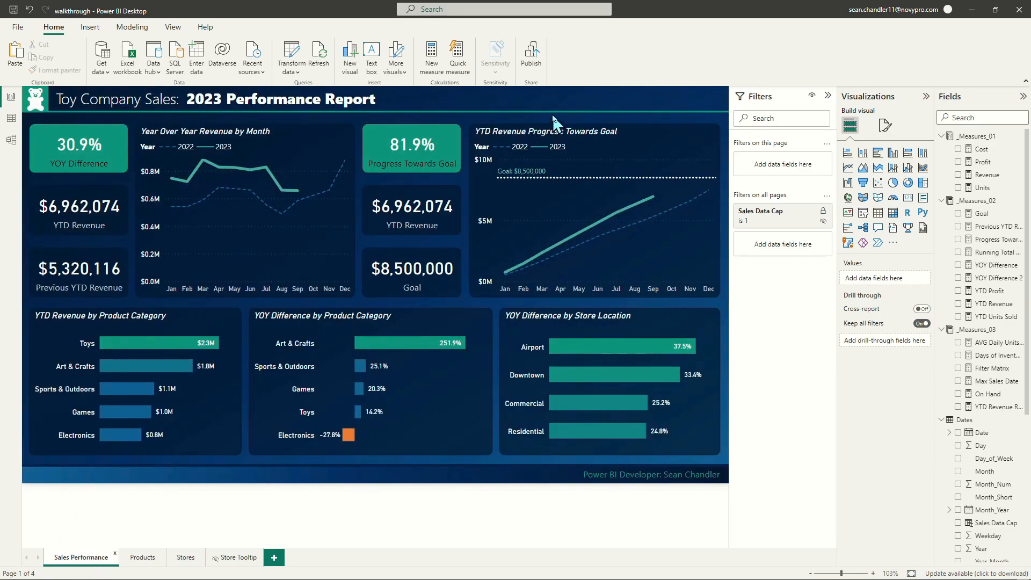
{"action": "mouse_move", "coordinate": [639, 130]}
{"action": "mouse_move", "coordinate": [617, 197]}
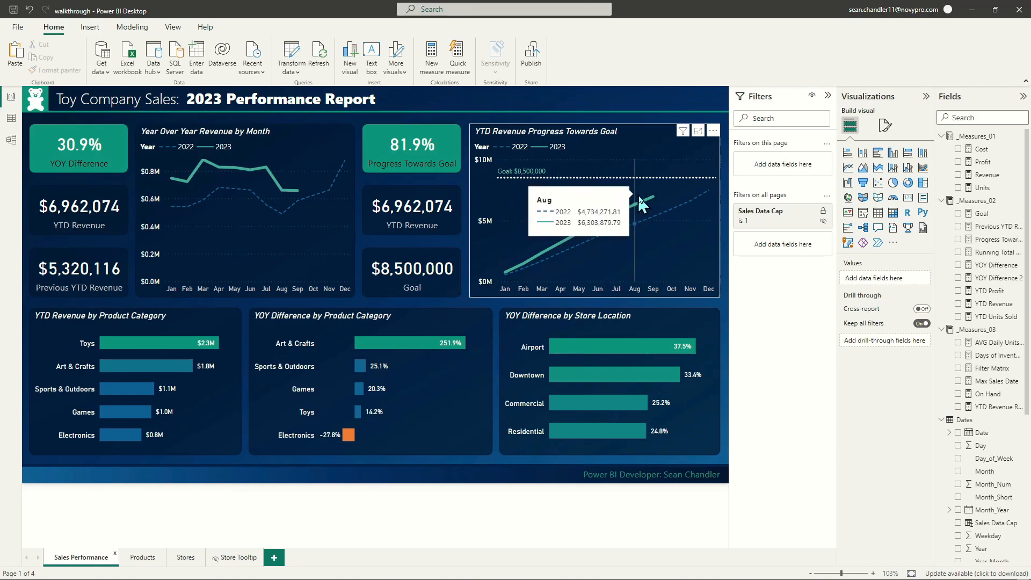